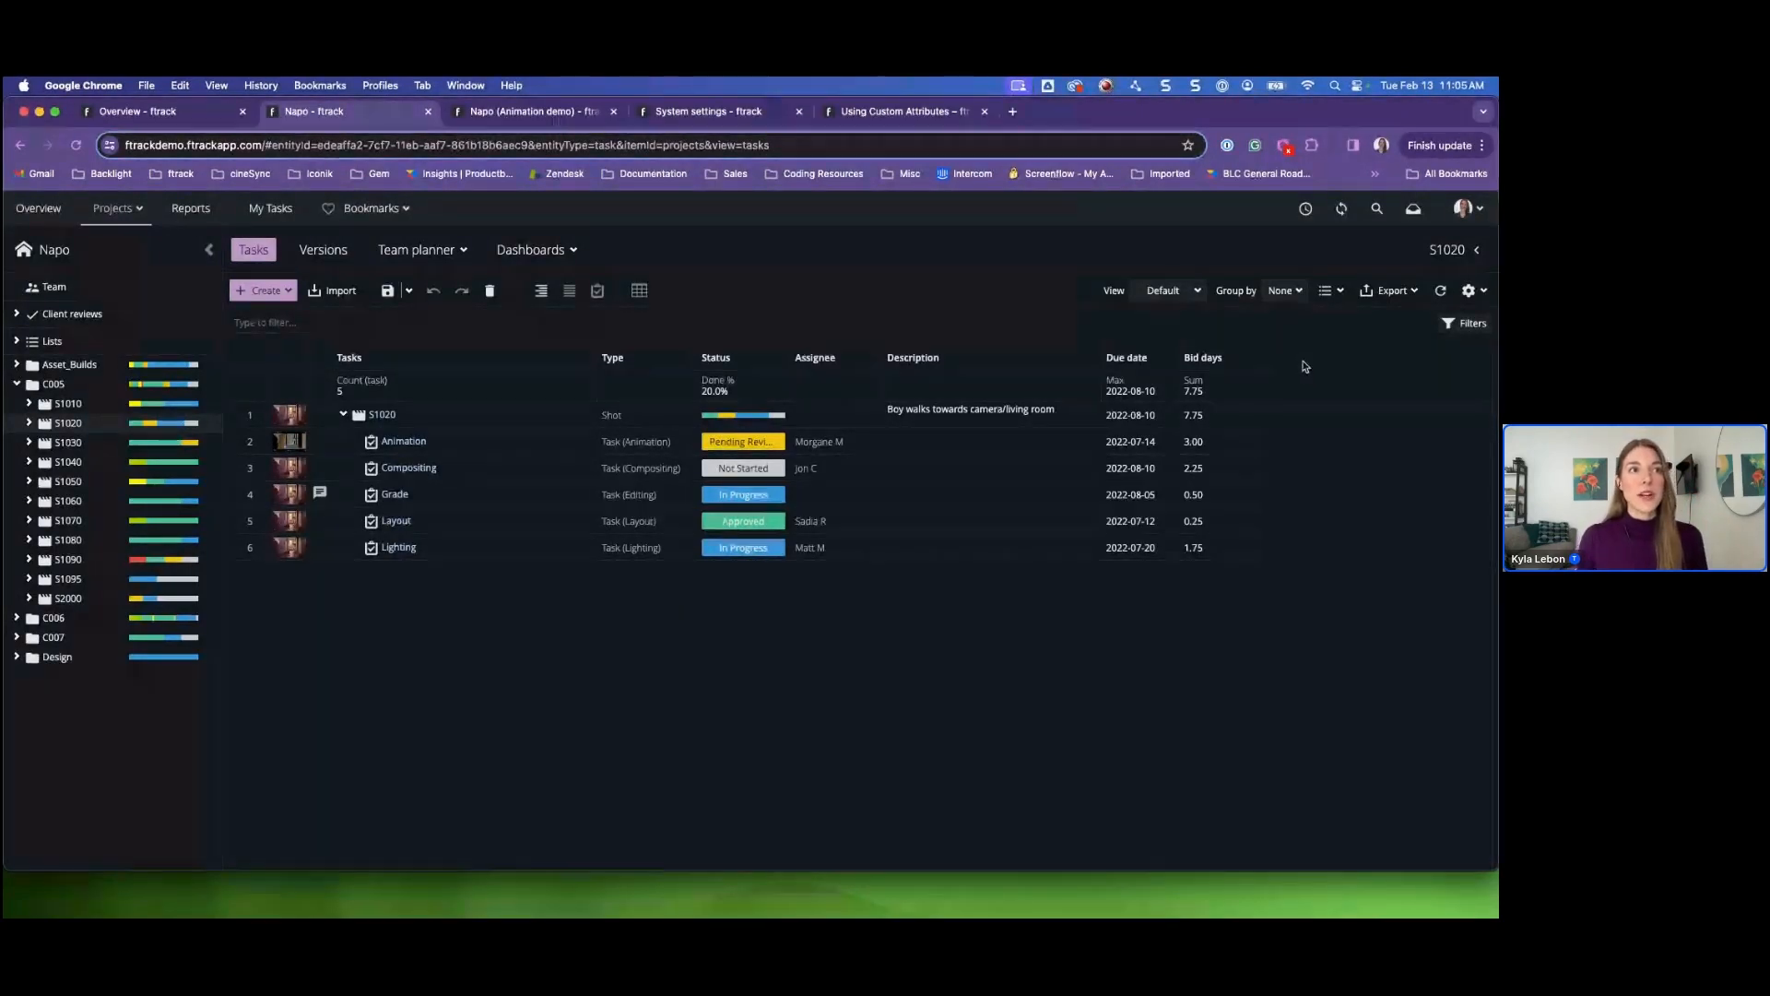
- Show the Start date and Worked days attributes in the S1020 task spreadsheet, placing Start date before Due date and widening Worked days
left_click(1471, 291)
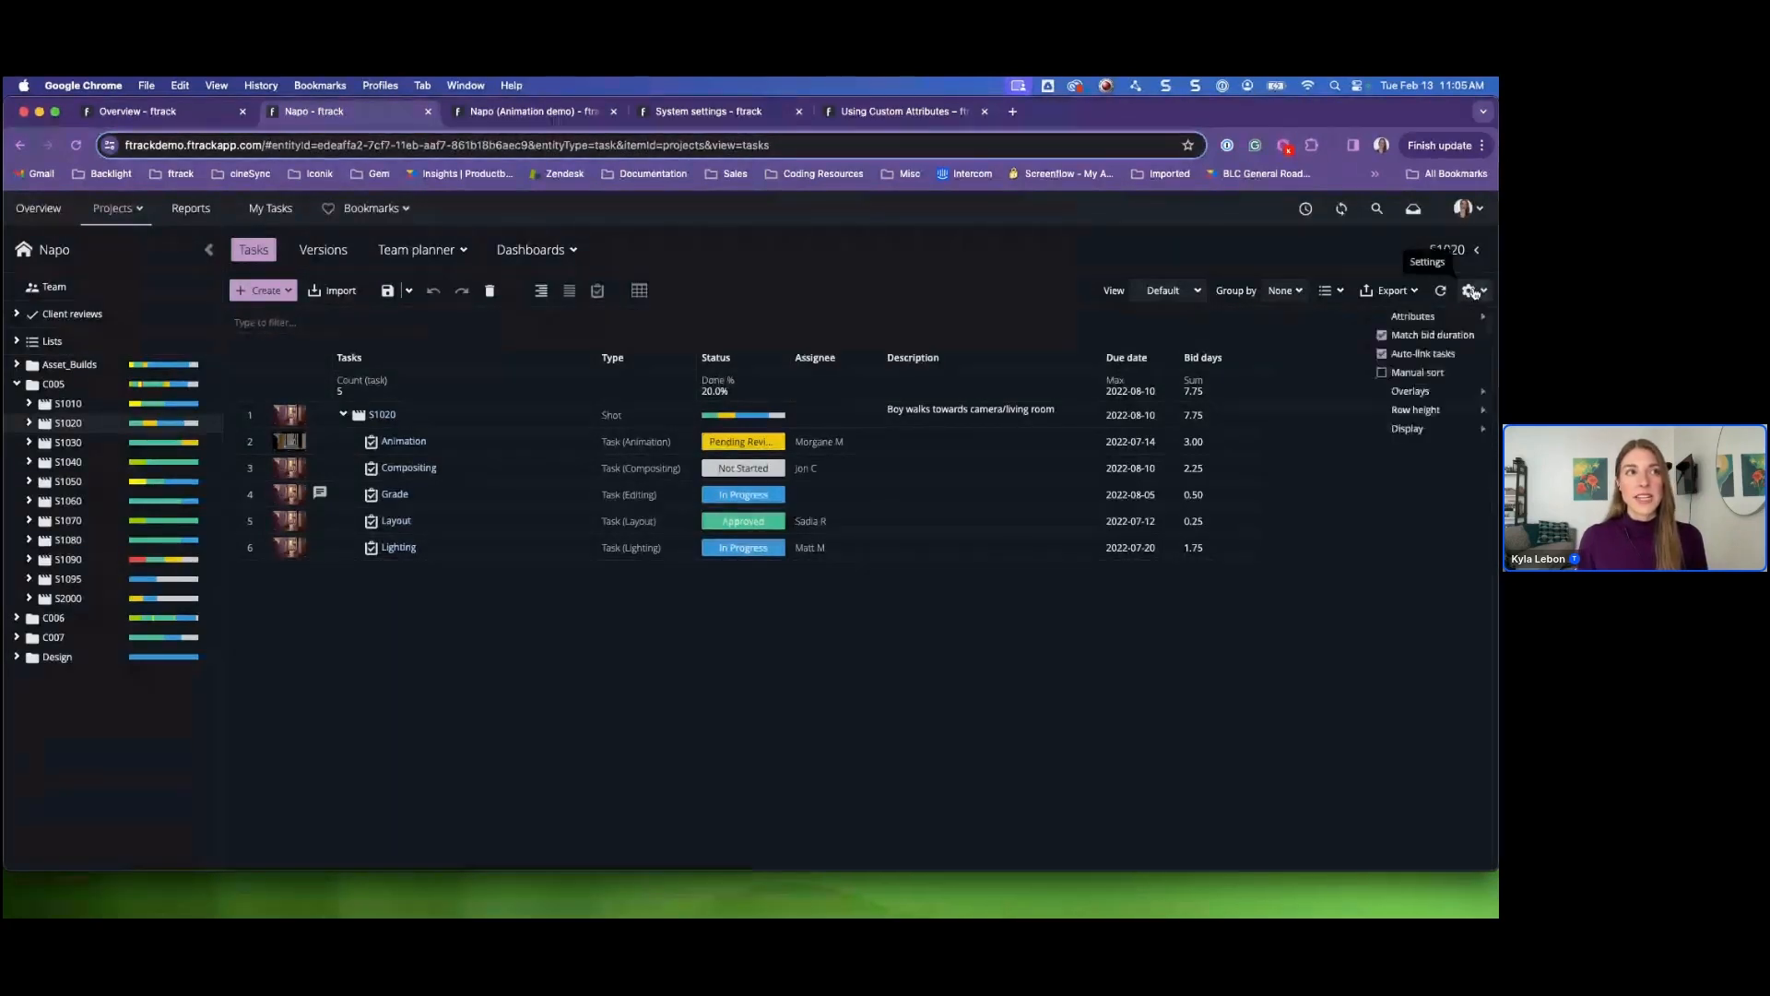
mouse_move(1445, 322)
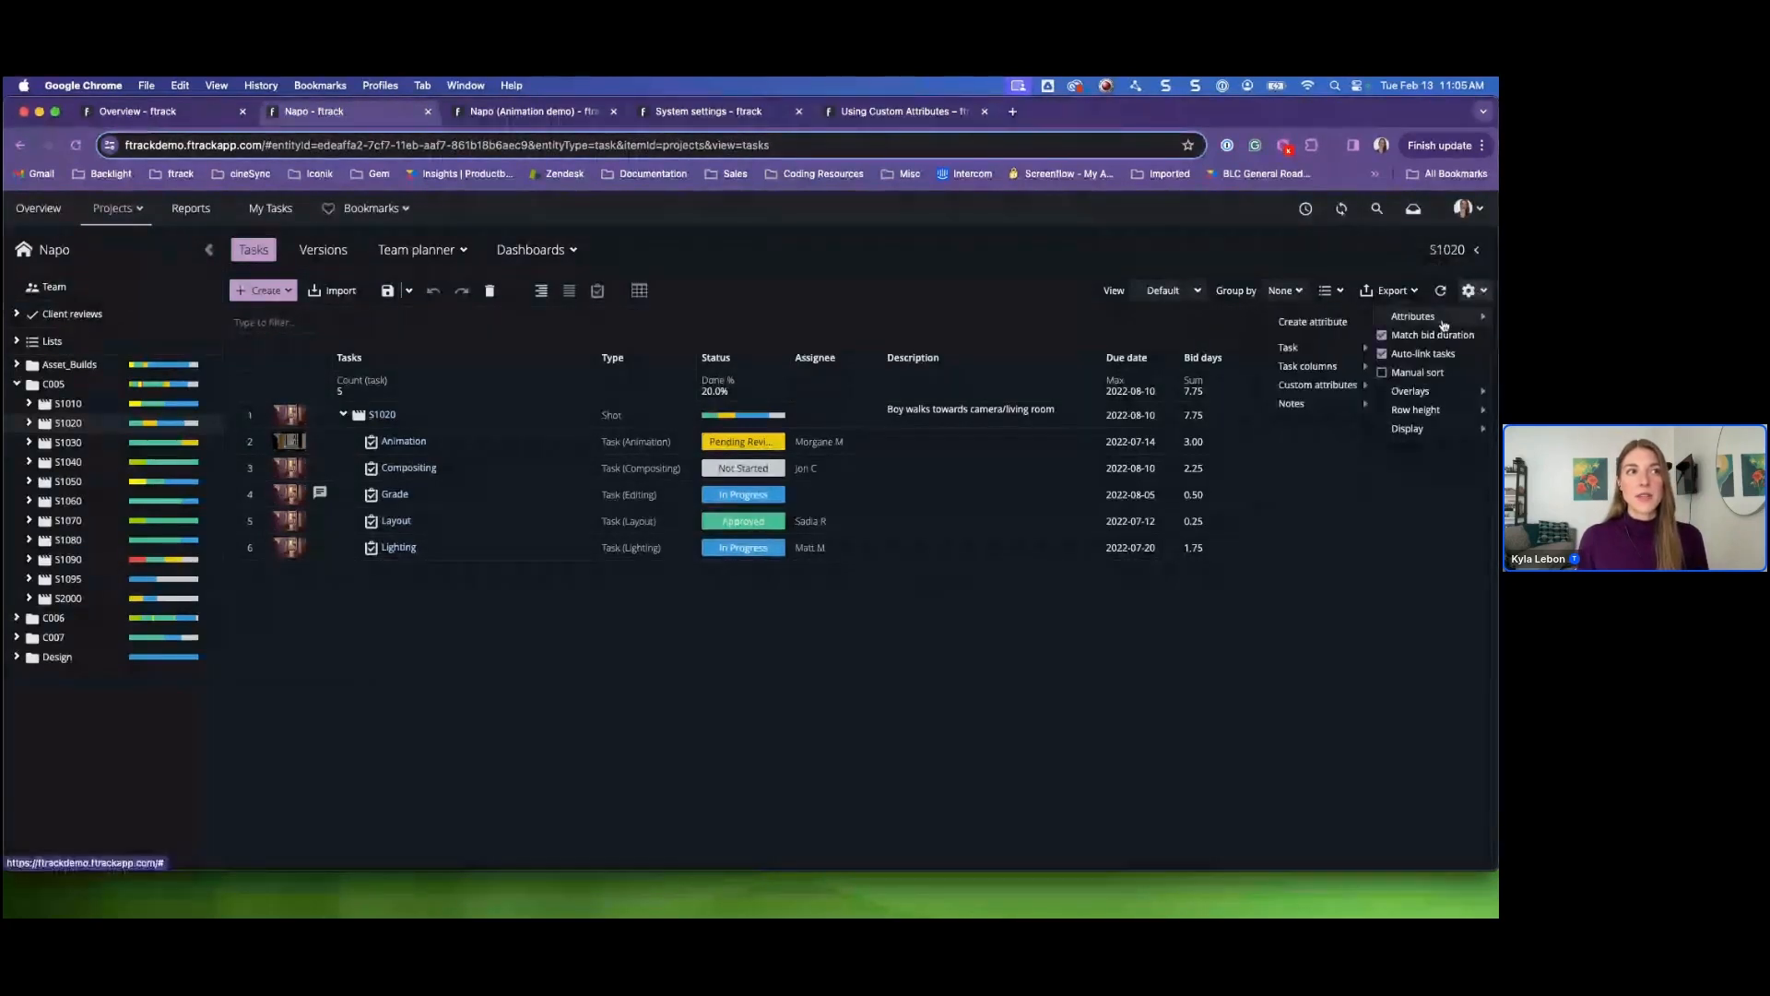
mouse_move(1345, 350)
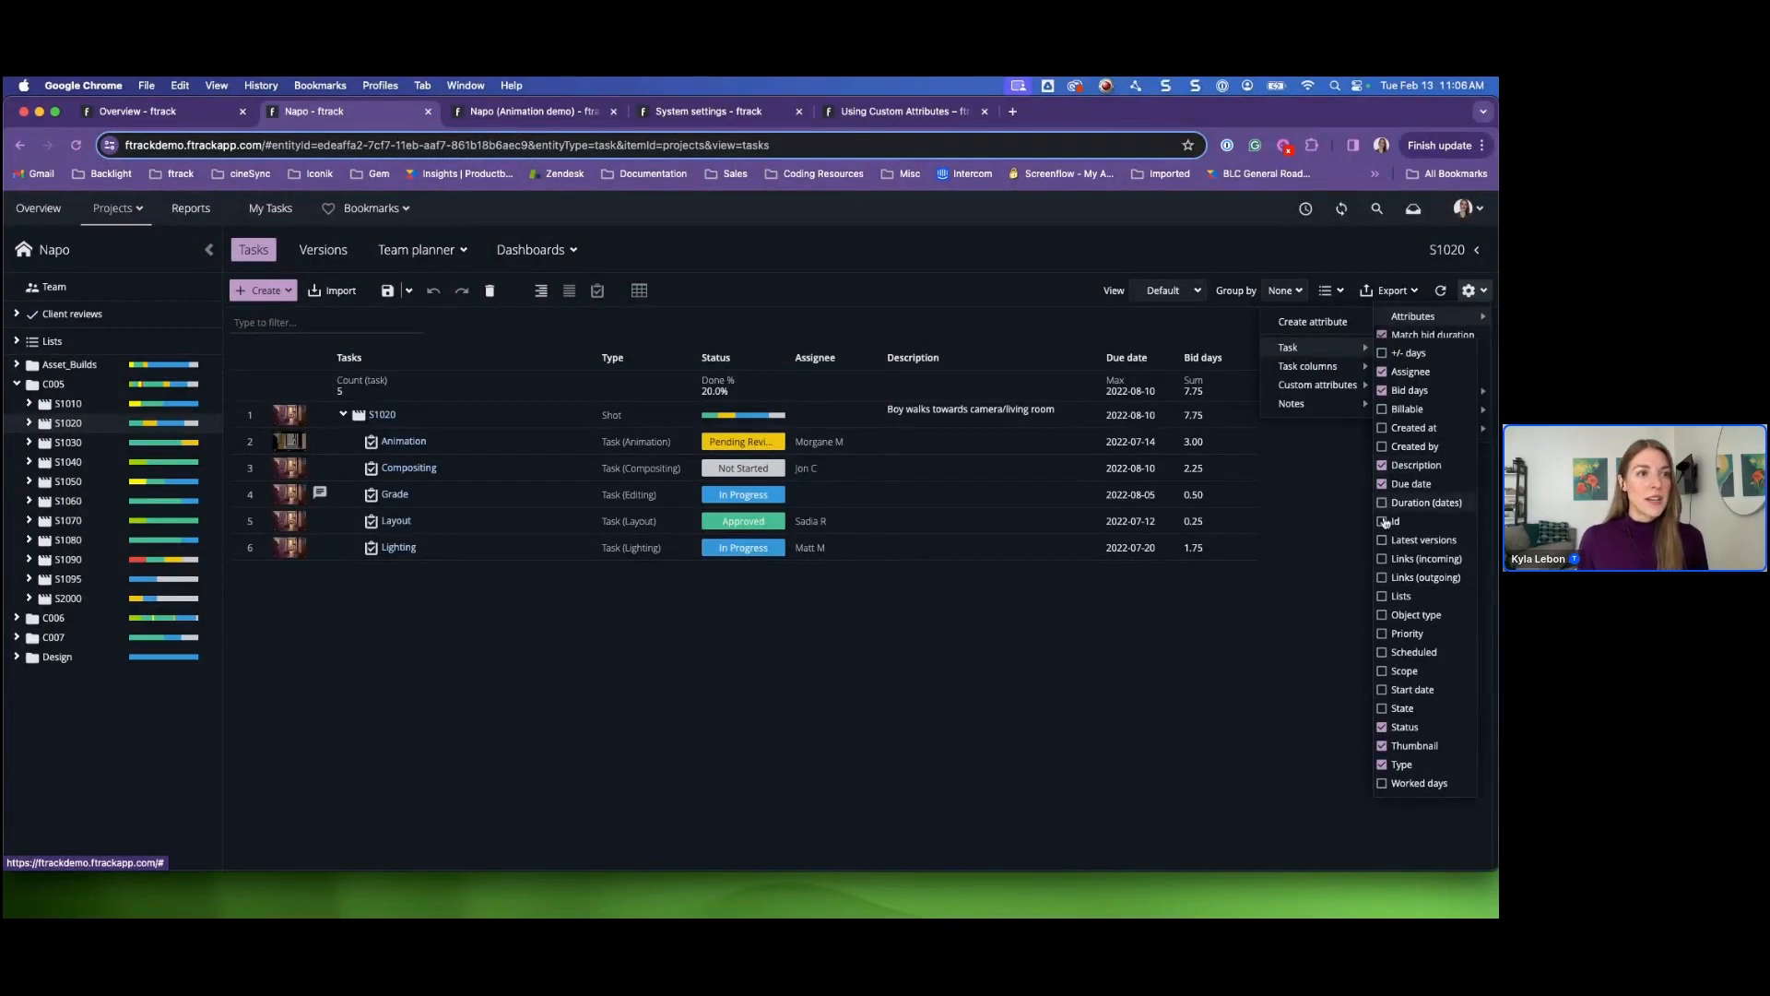
left_click(1402, 692)
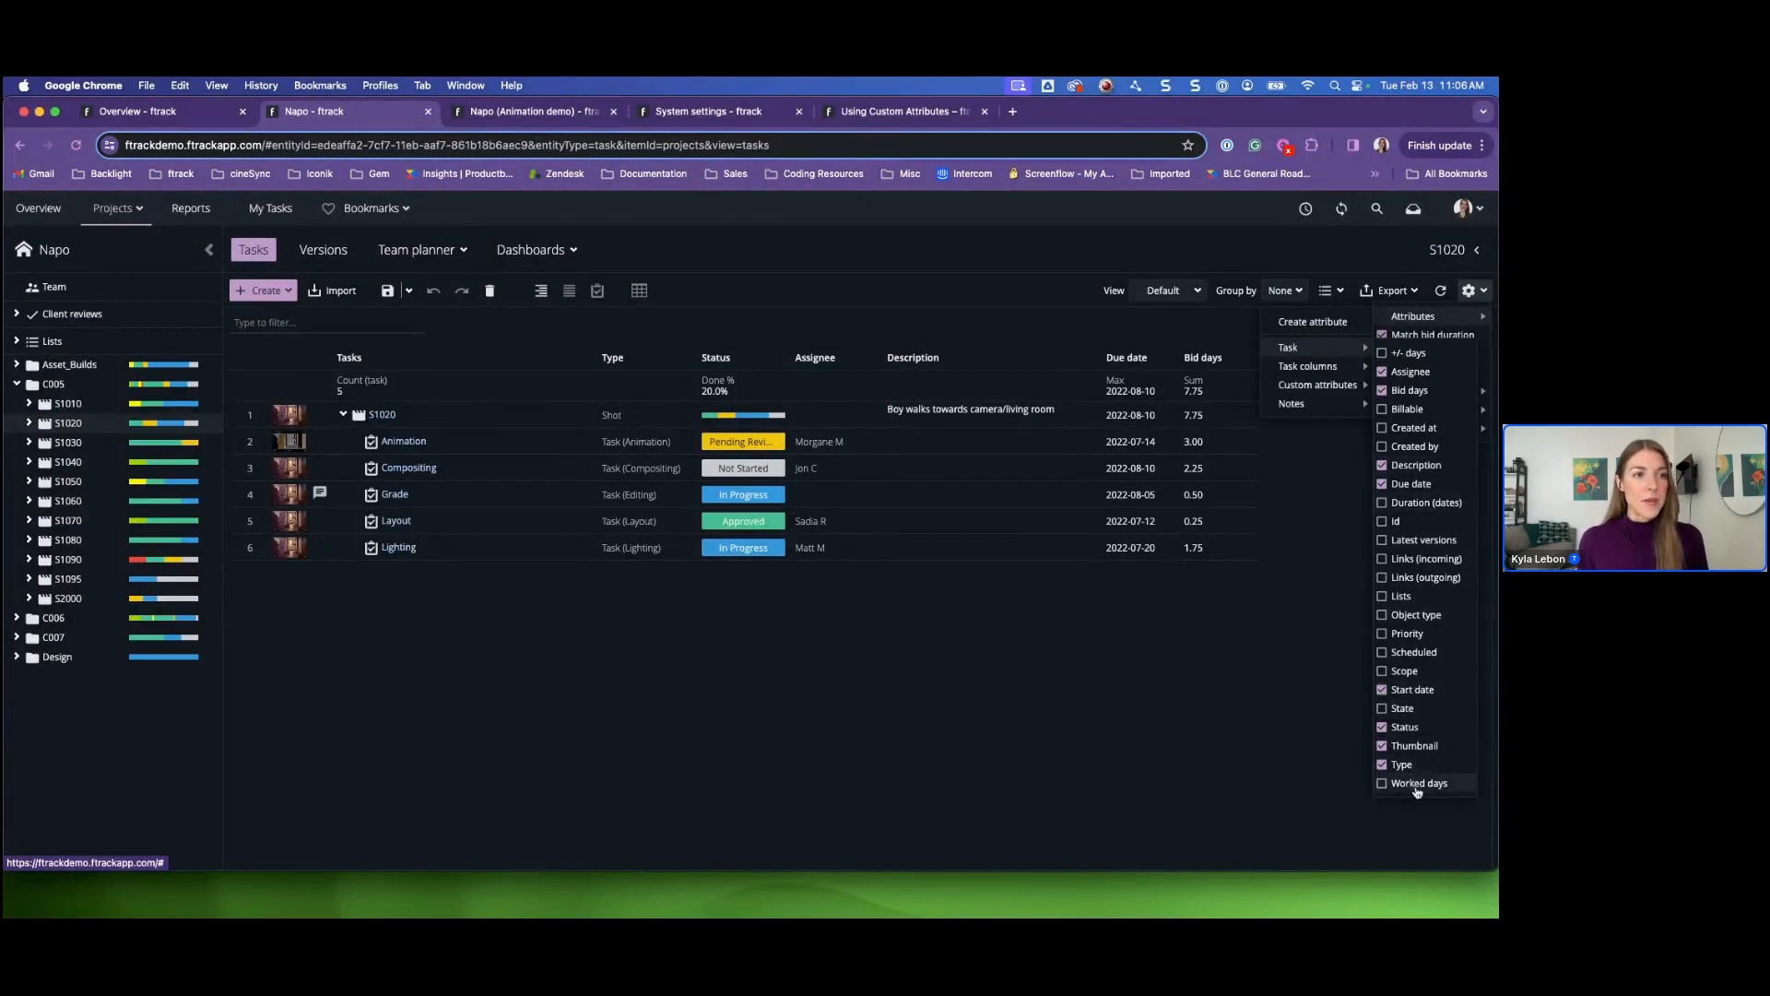
left_click(1278, 790)
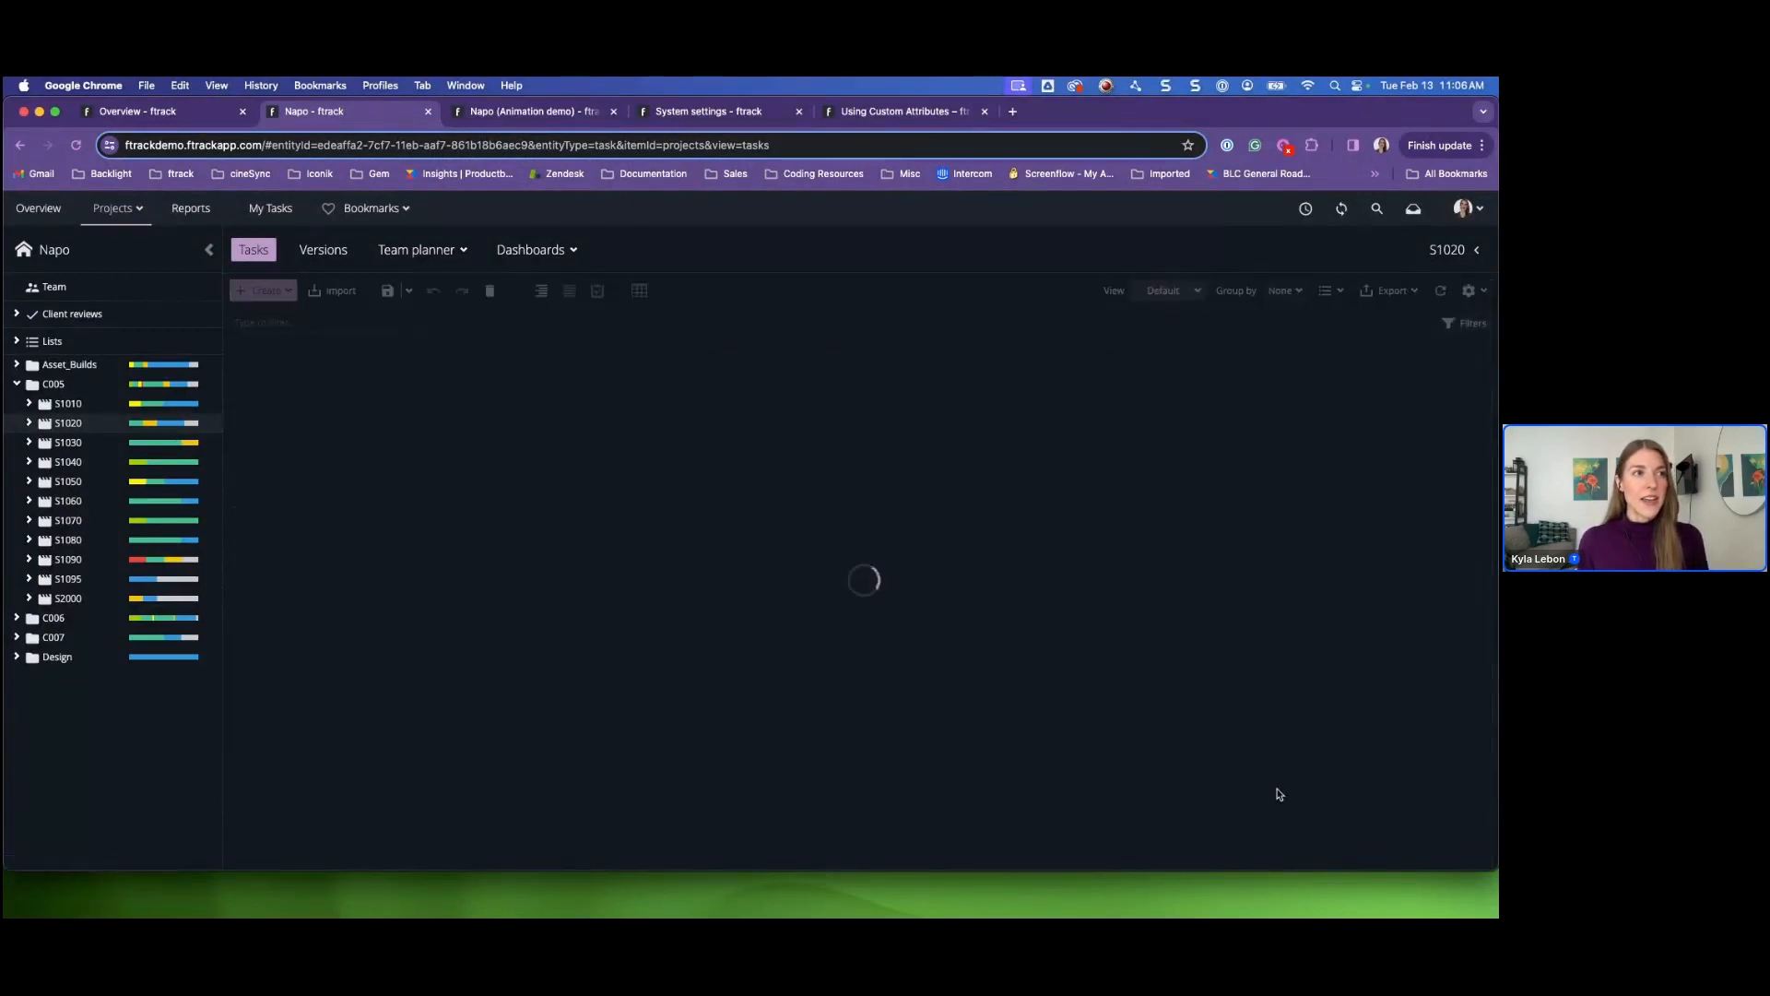
left_click_drag(1279, 358, 1128, 365)
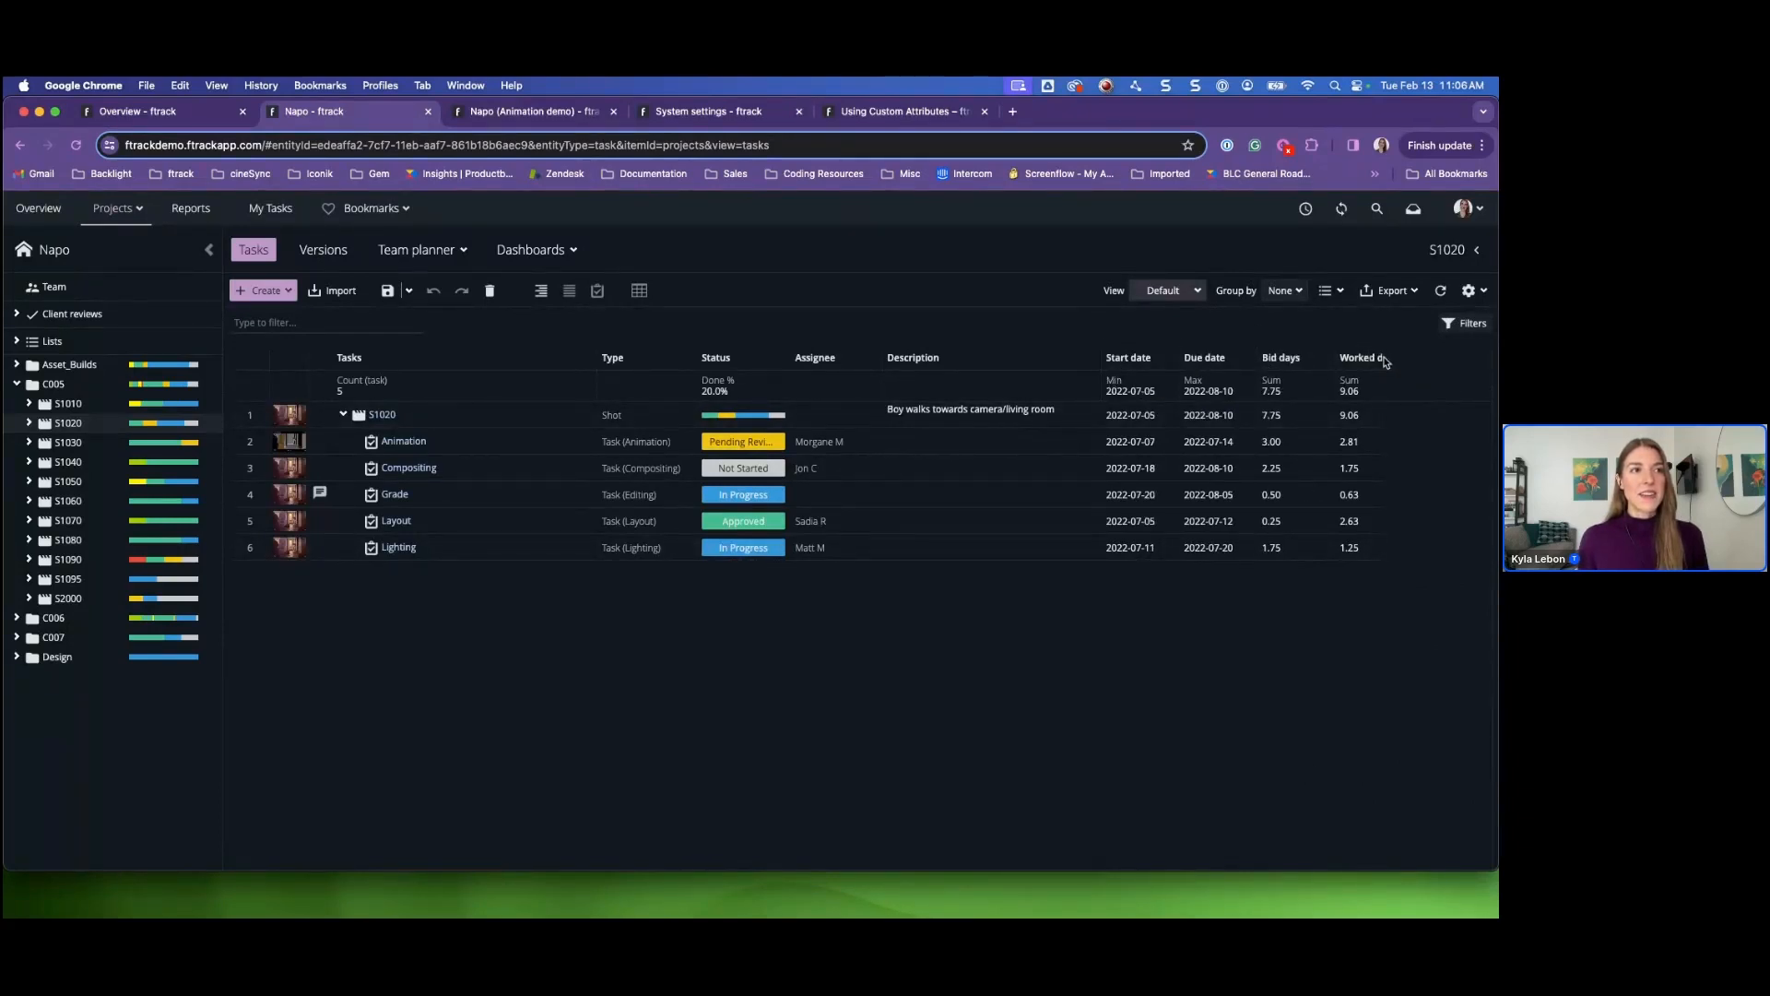
left_click_drag(1382, 359, 1424, 360)
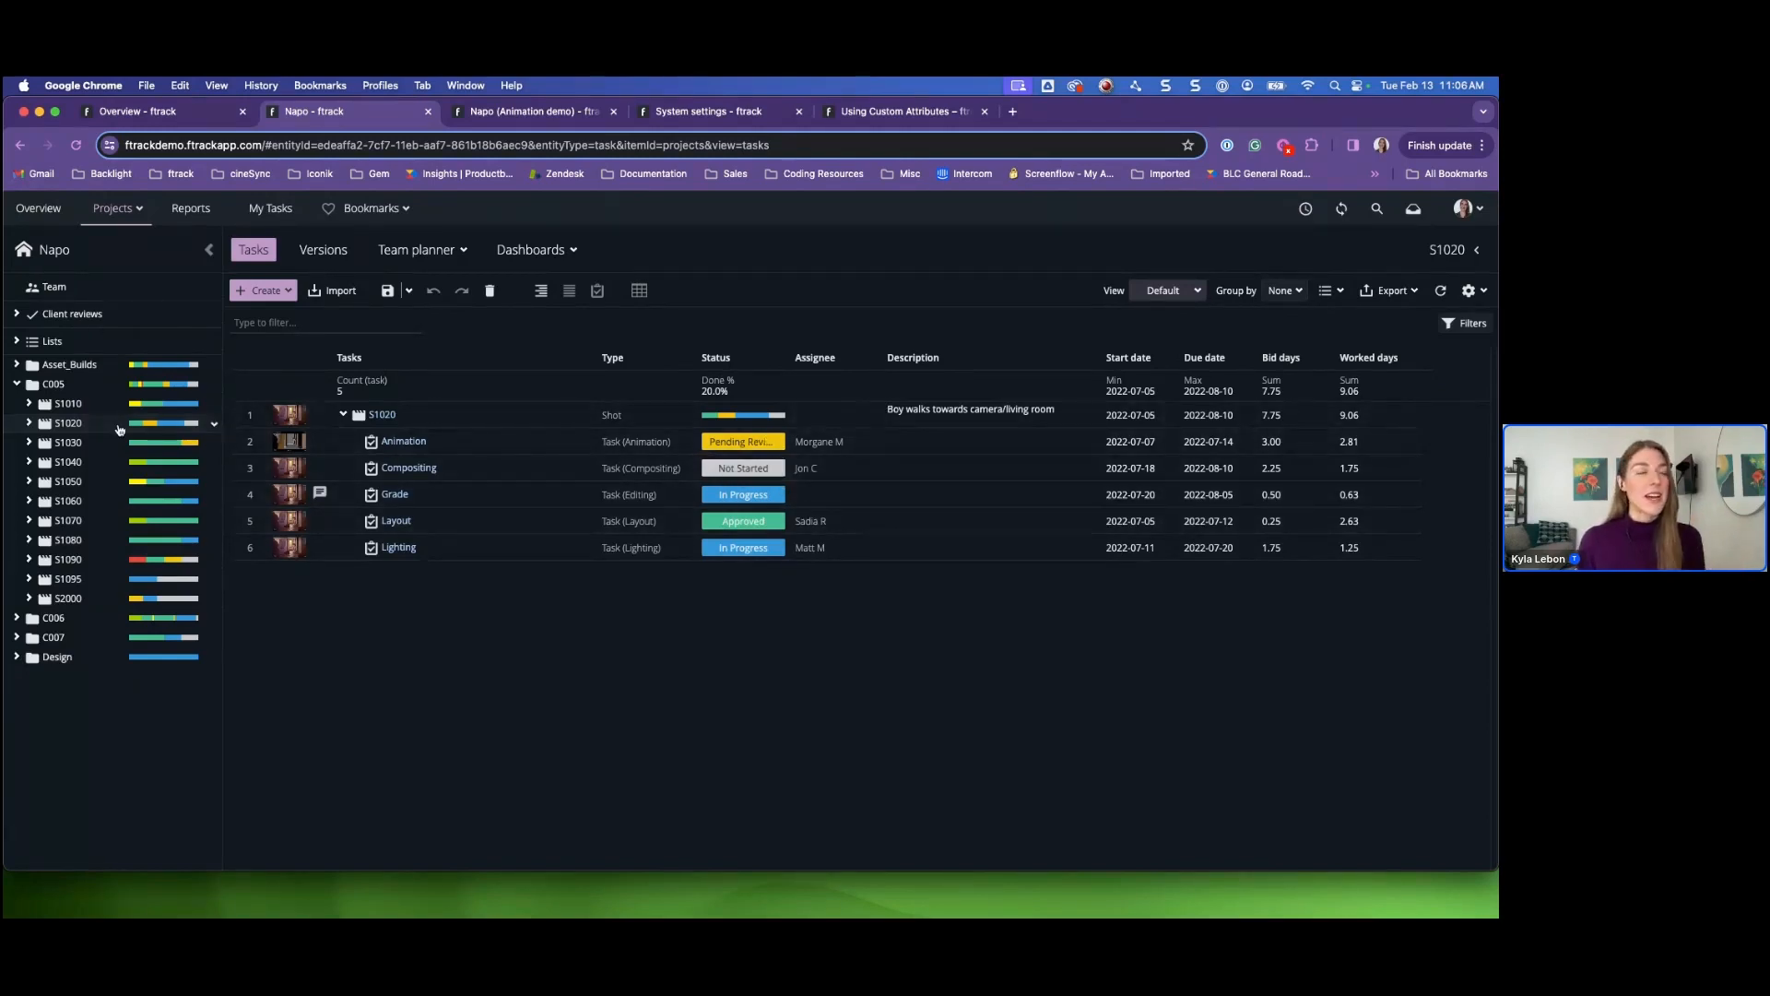
- Show the Task Due date attribute on S1020's versions page and place it as a narrower column before Description
left_click(323, 250)
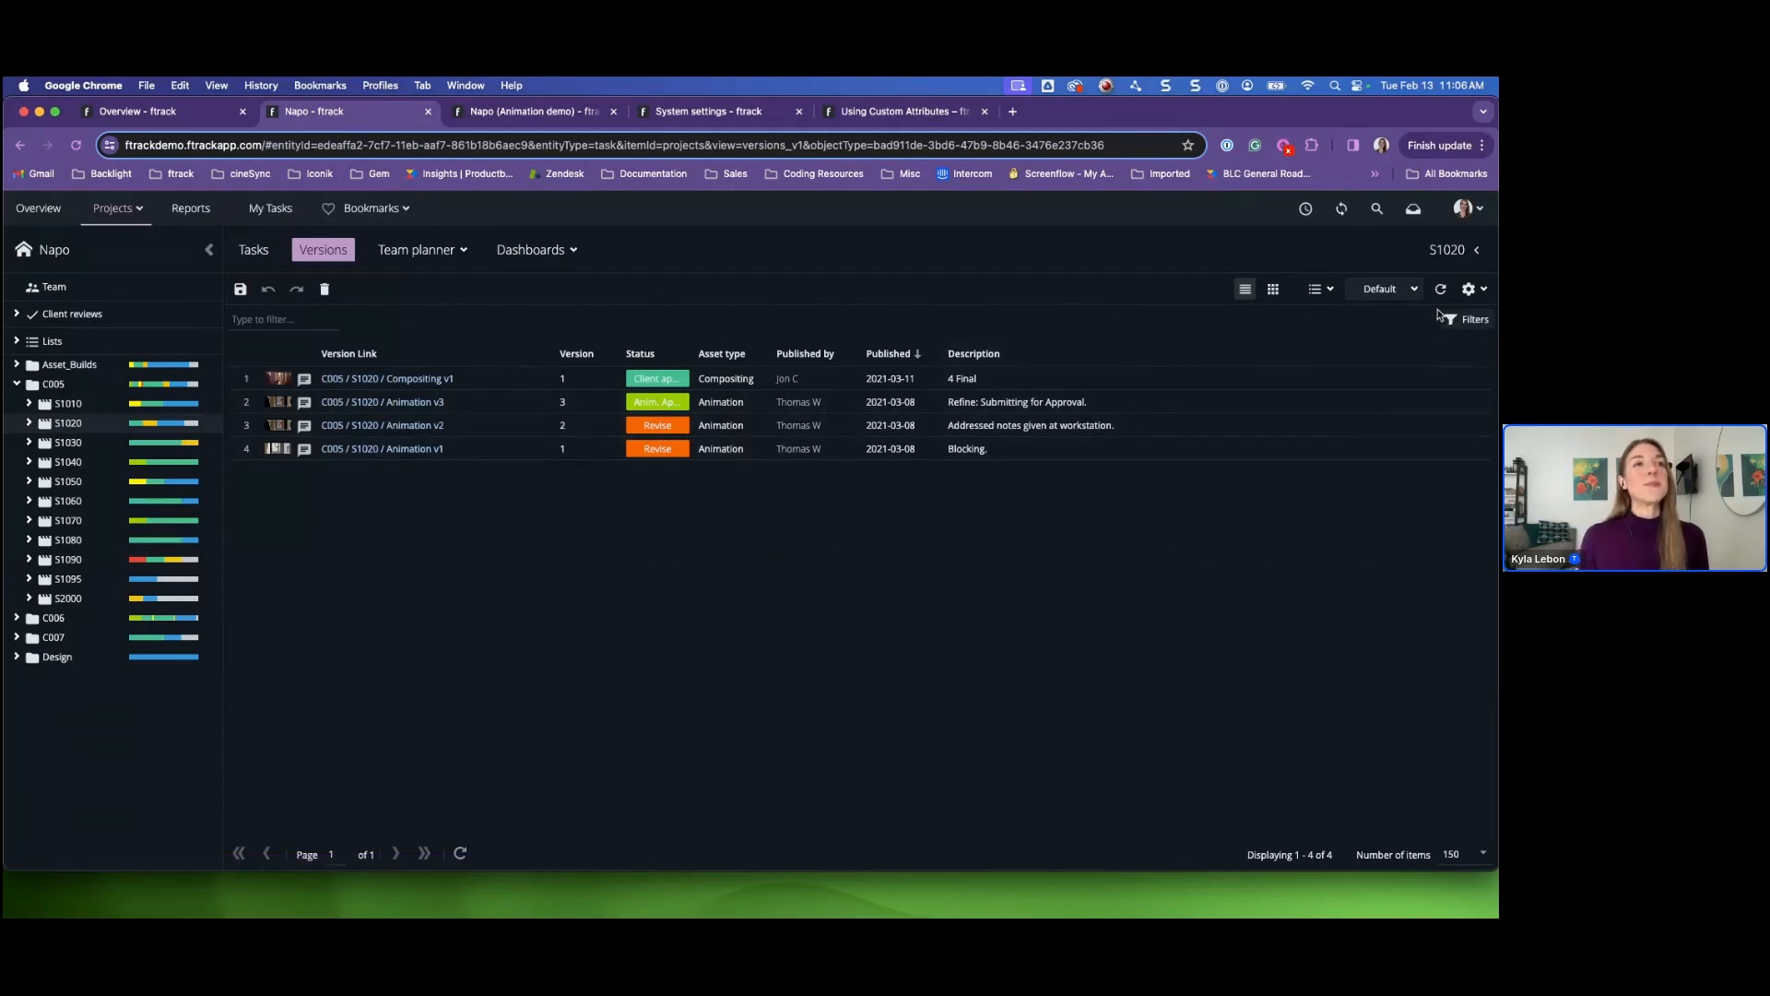
left_click(1478, 293)
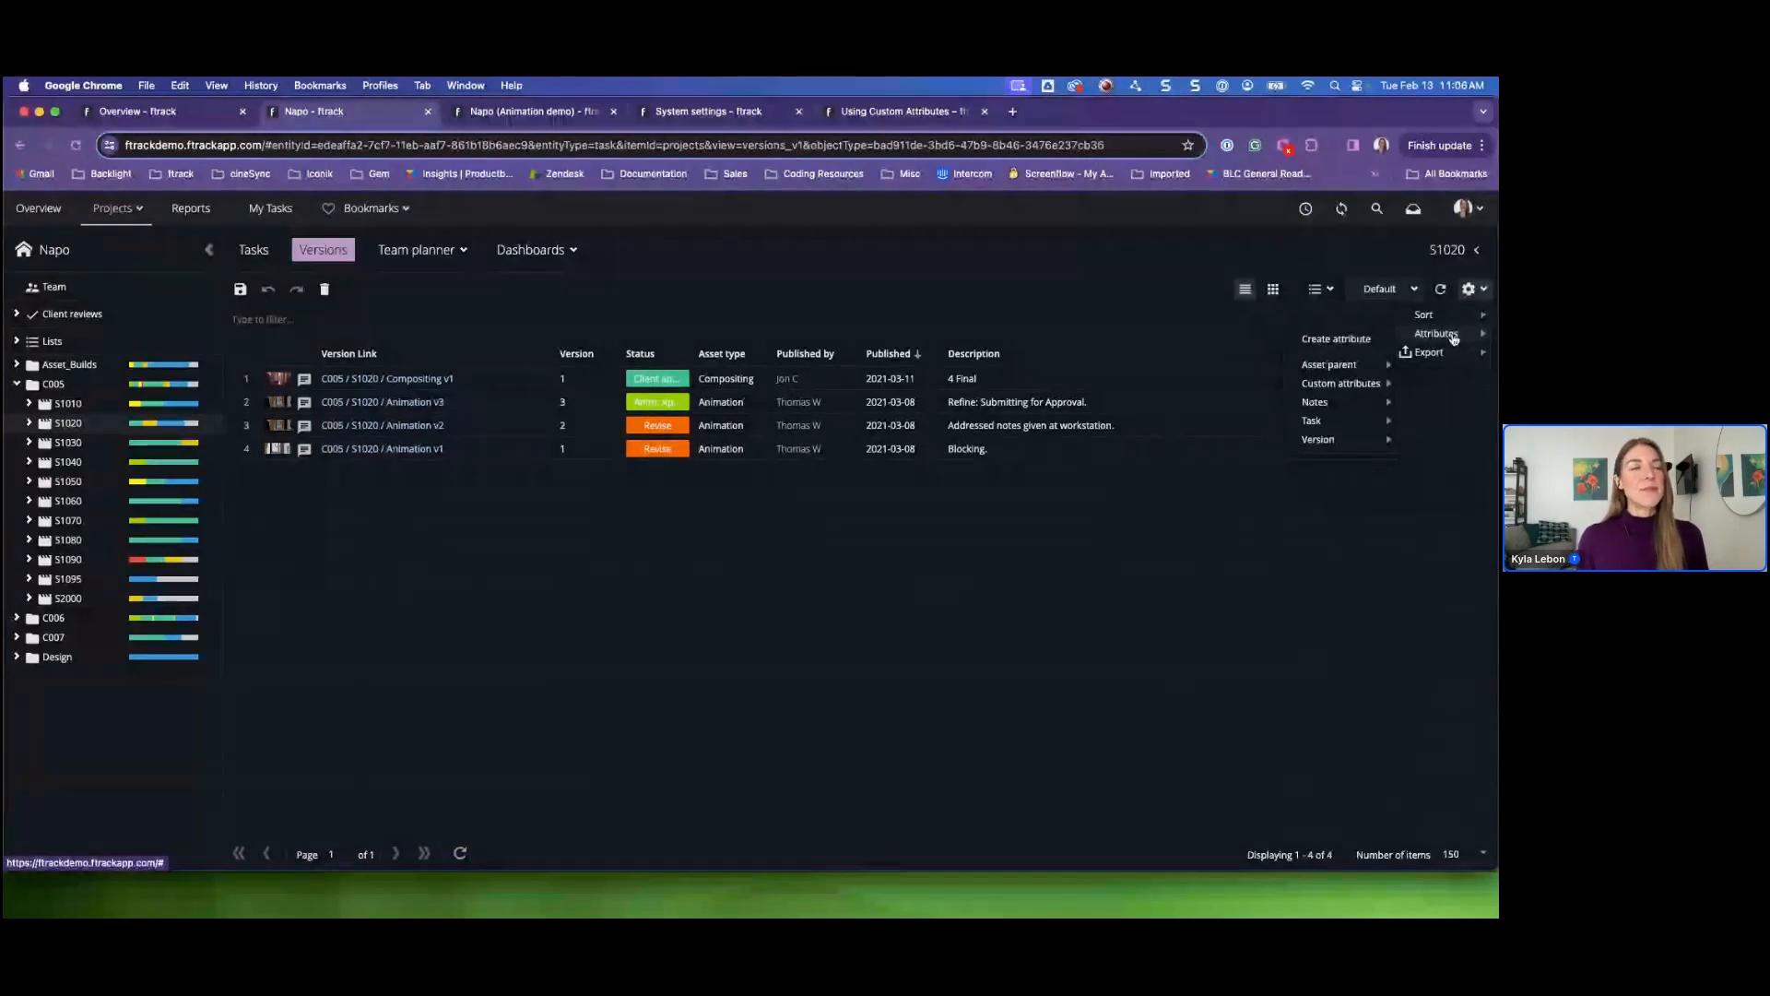
mouse_move(1338, 441)
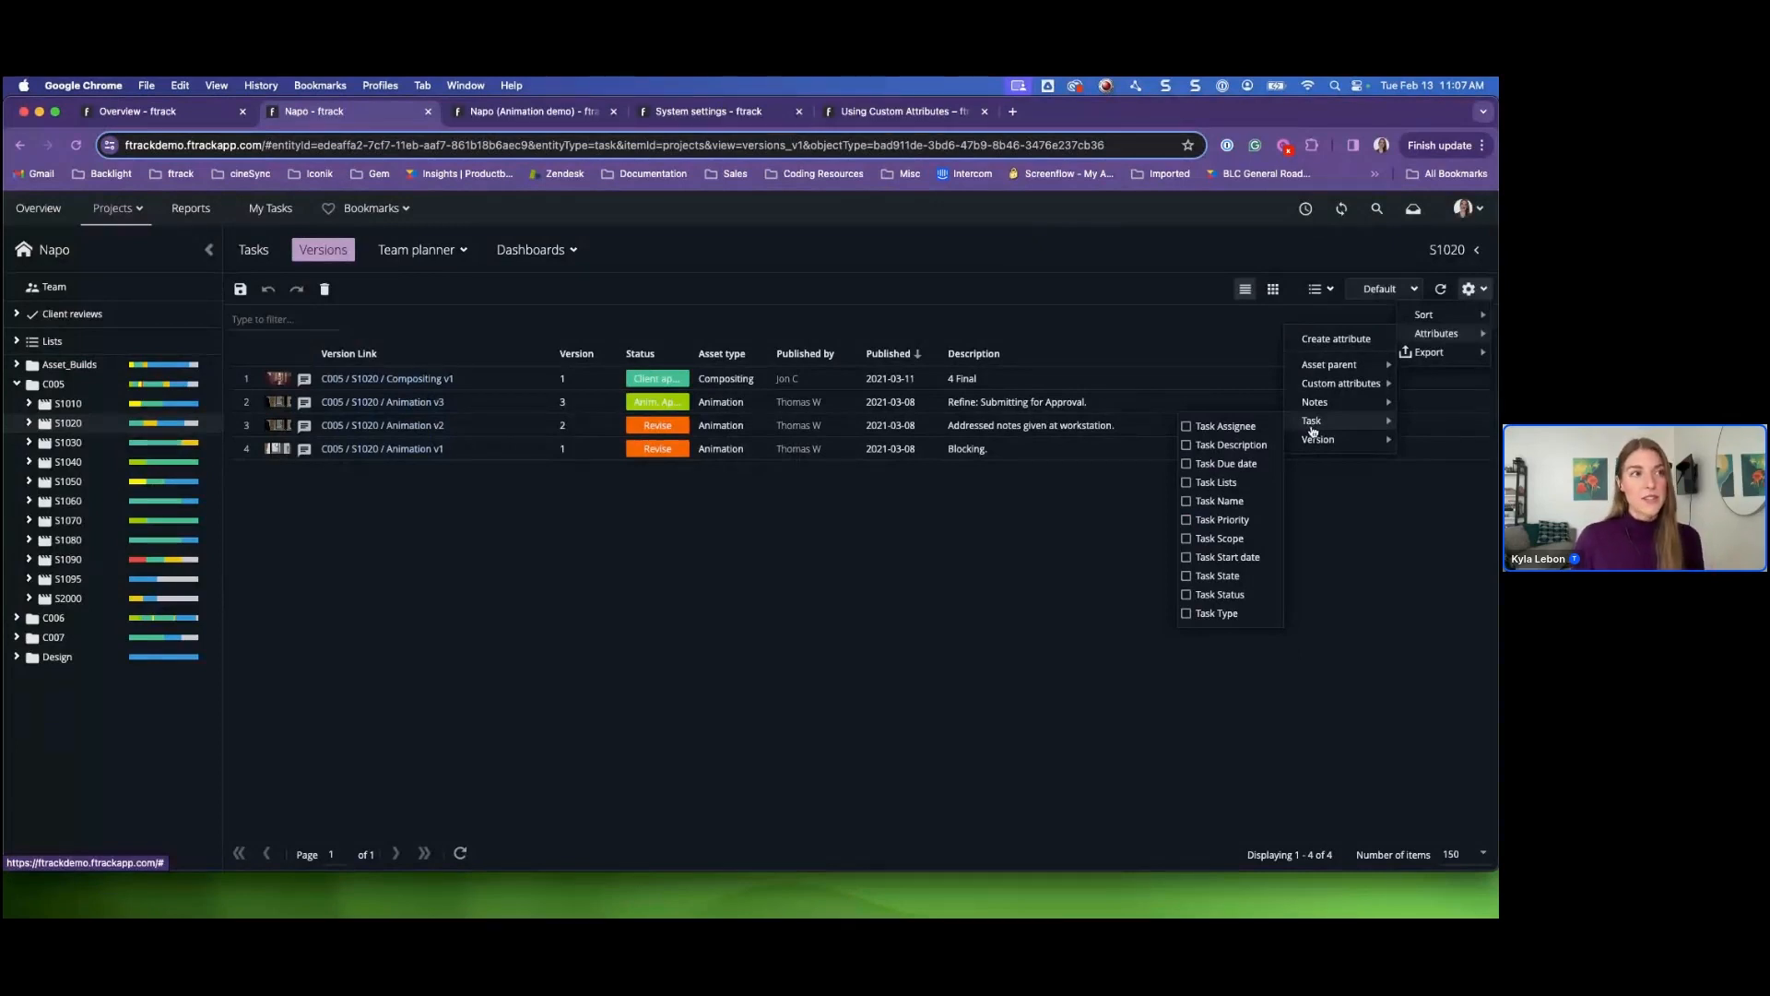
left_click(1225, 464)
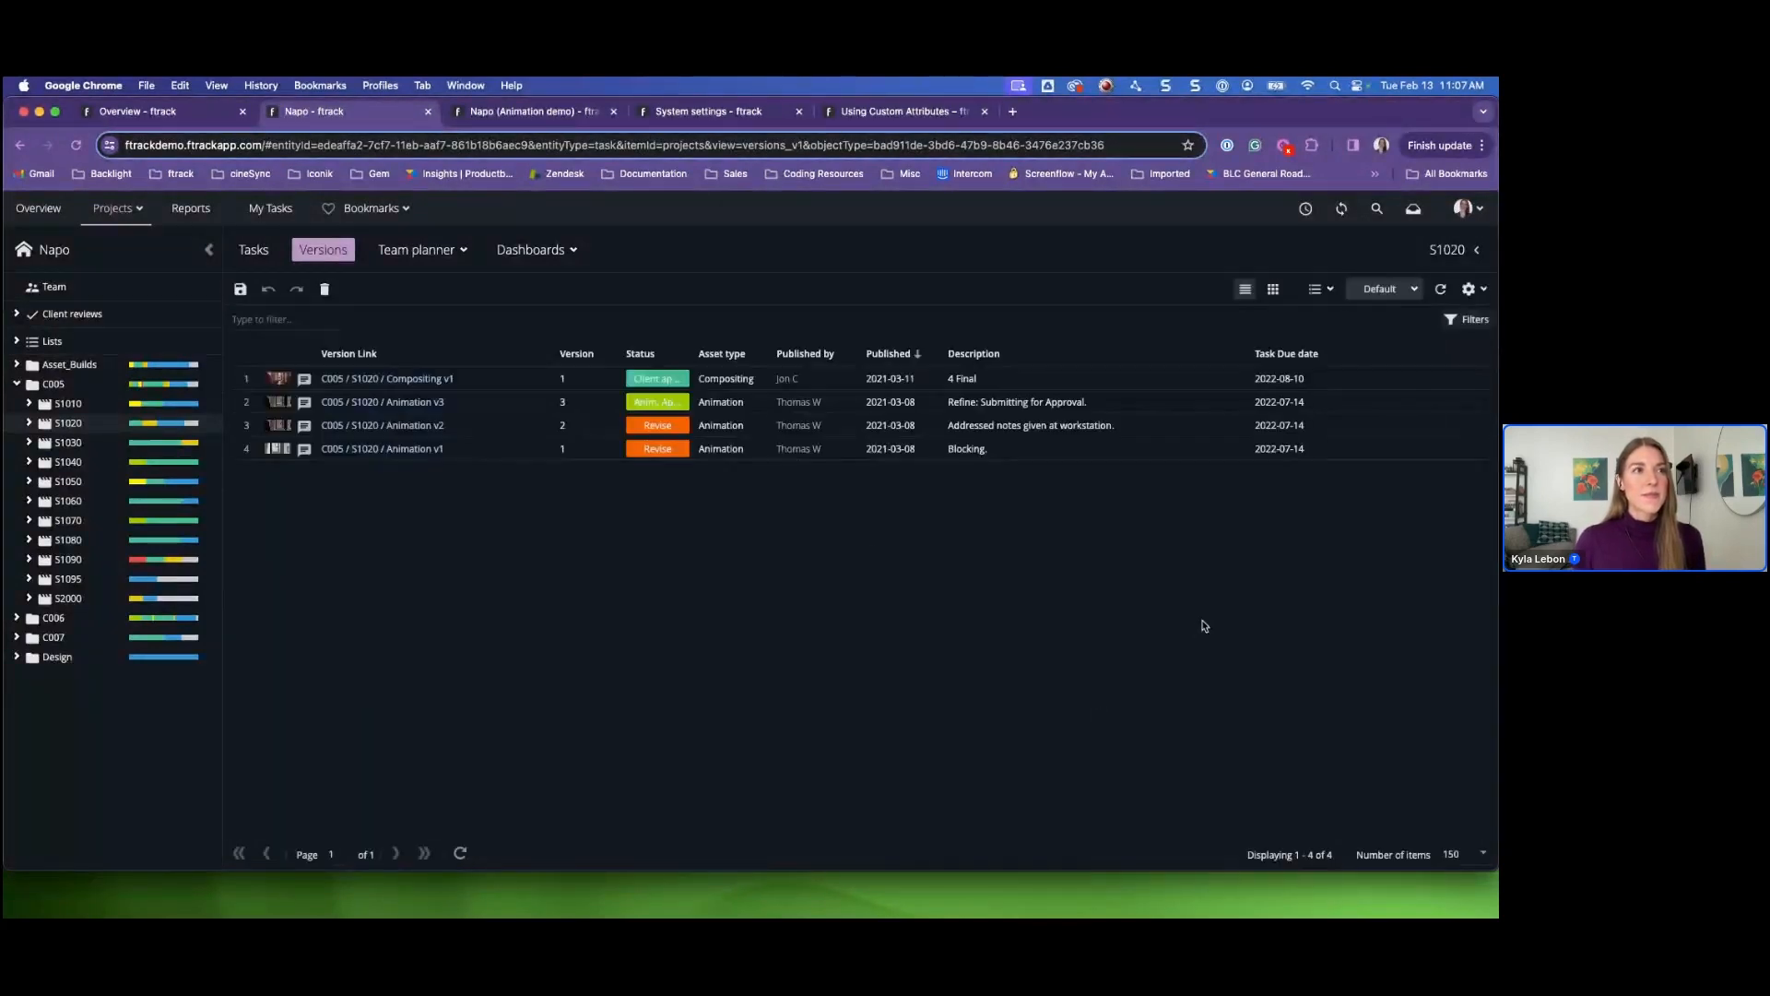
left_click_drag(1297, 353, 975, 366)
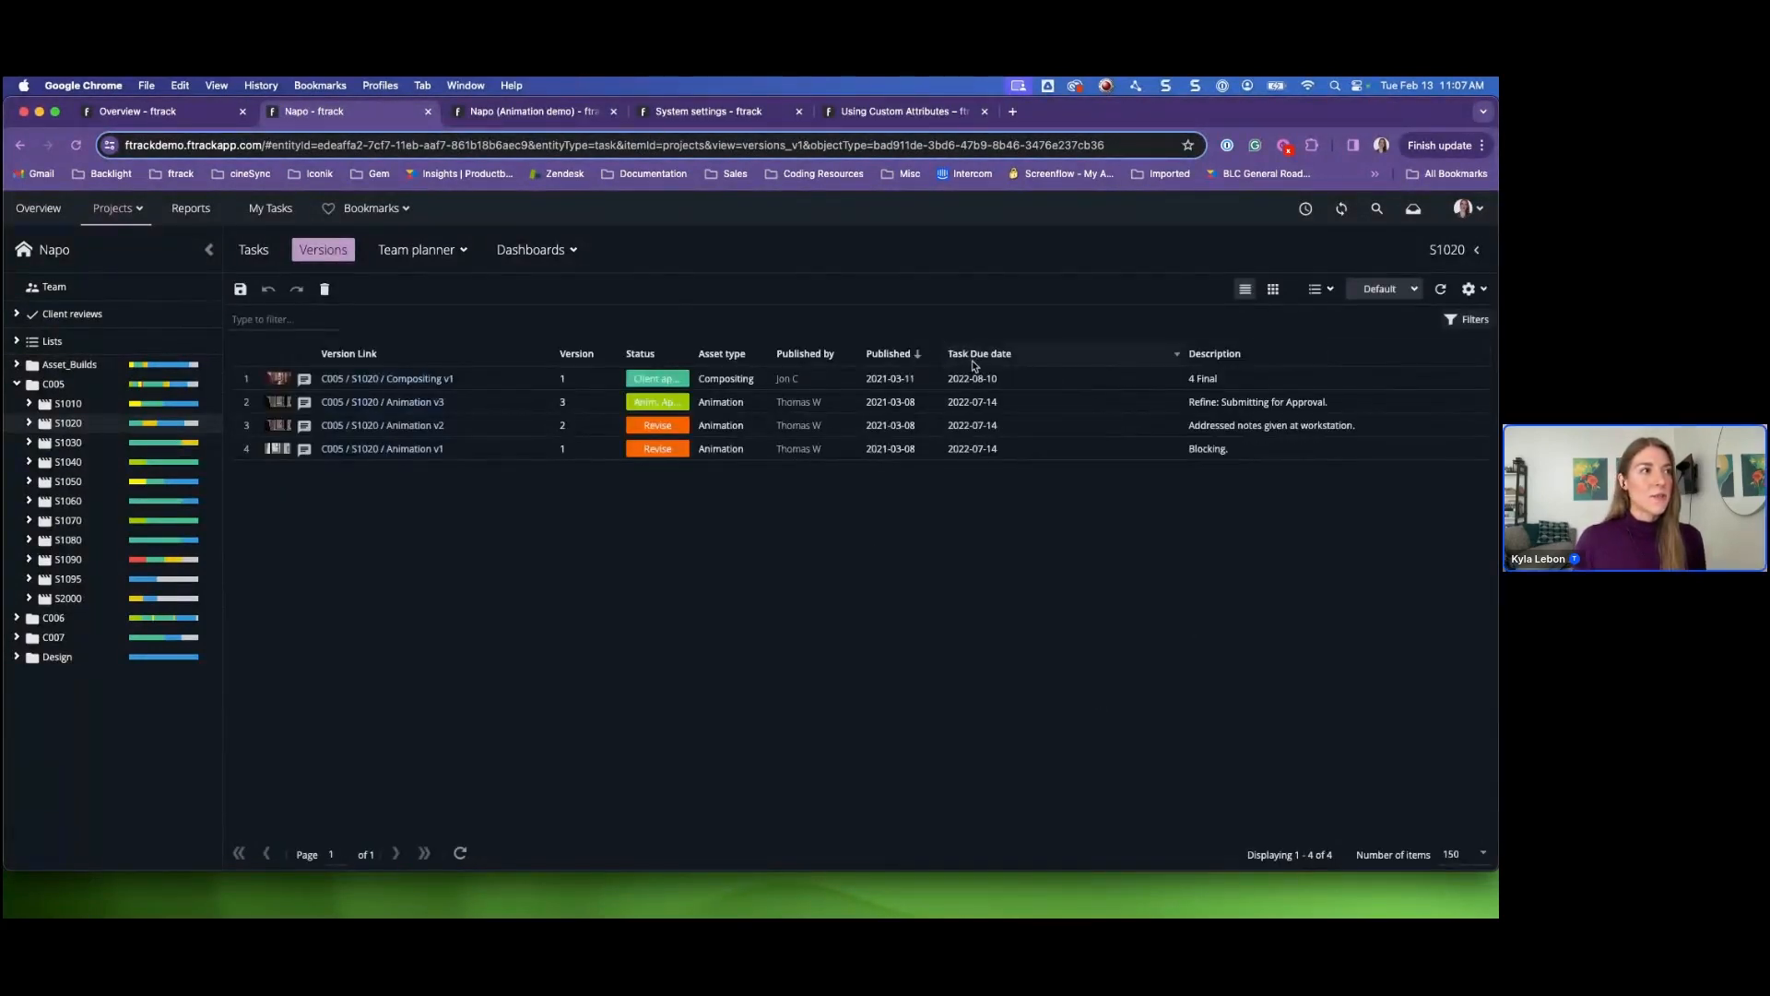
left_click_drag(1182, 355, 1022, 354)
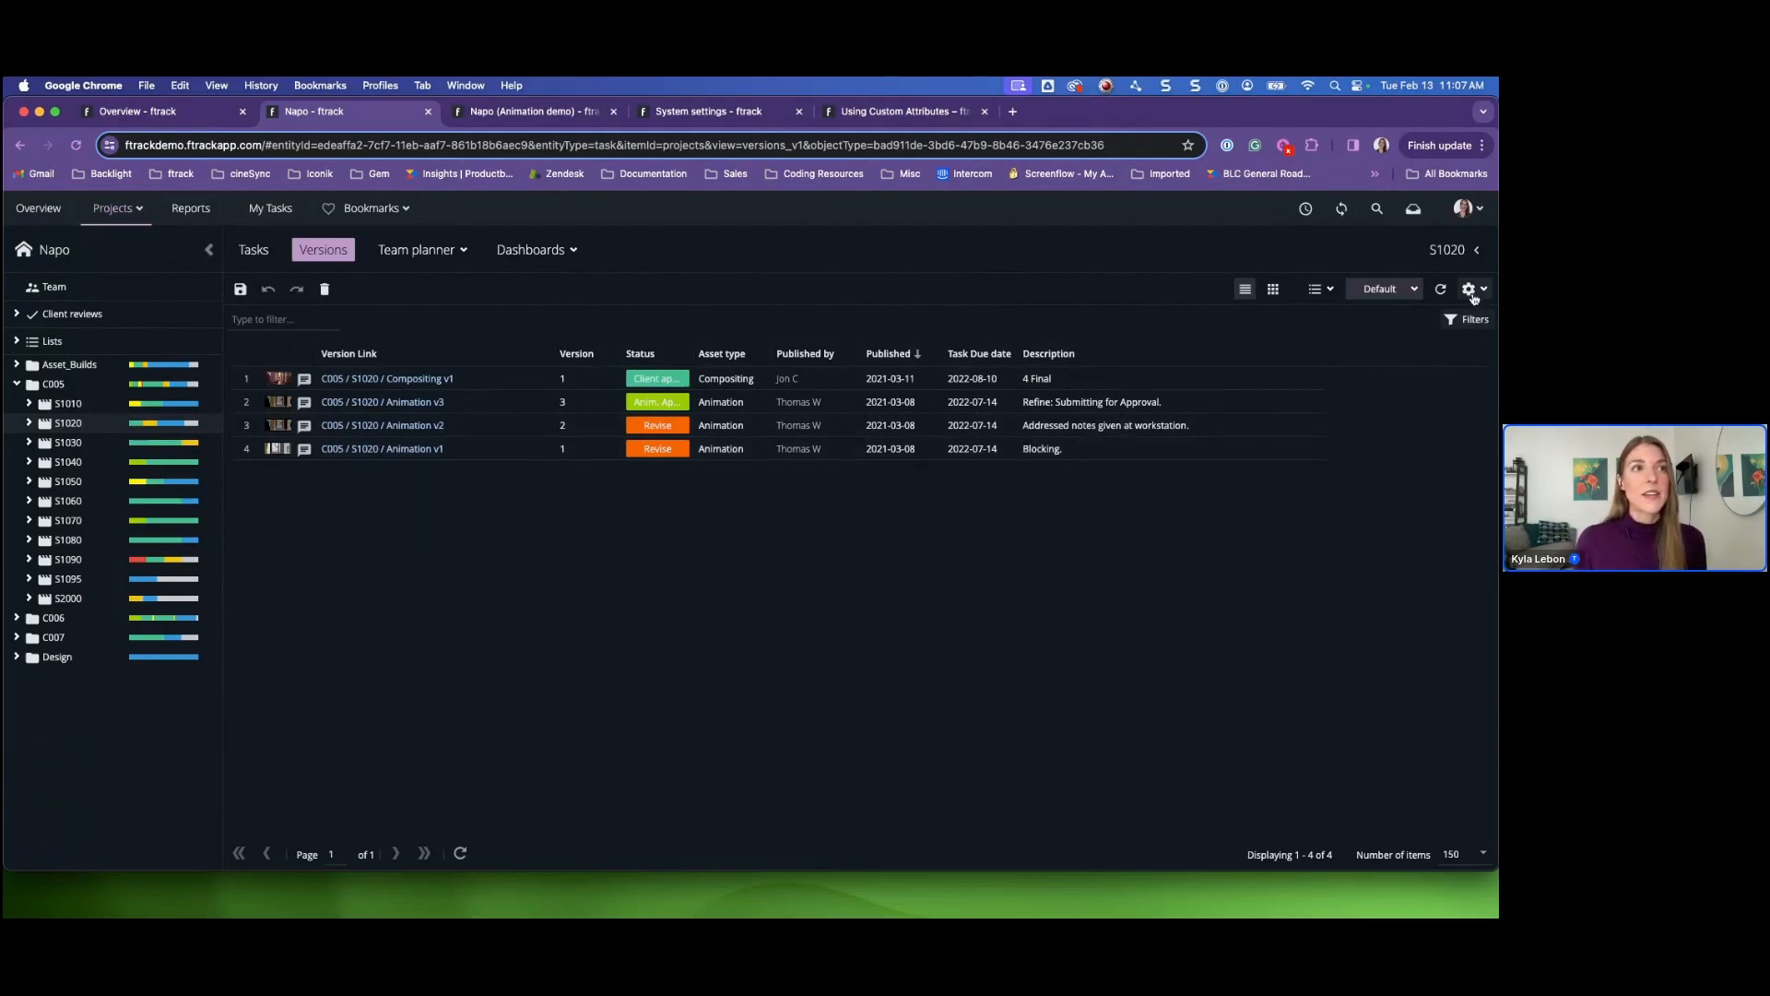
- Show the Notes (Client Feedback) attribute in the versions list and narrow the Description column to give it more room
left_click(1471, 291)
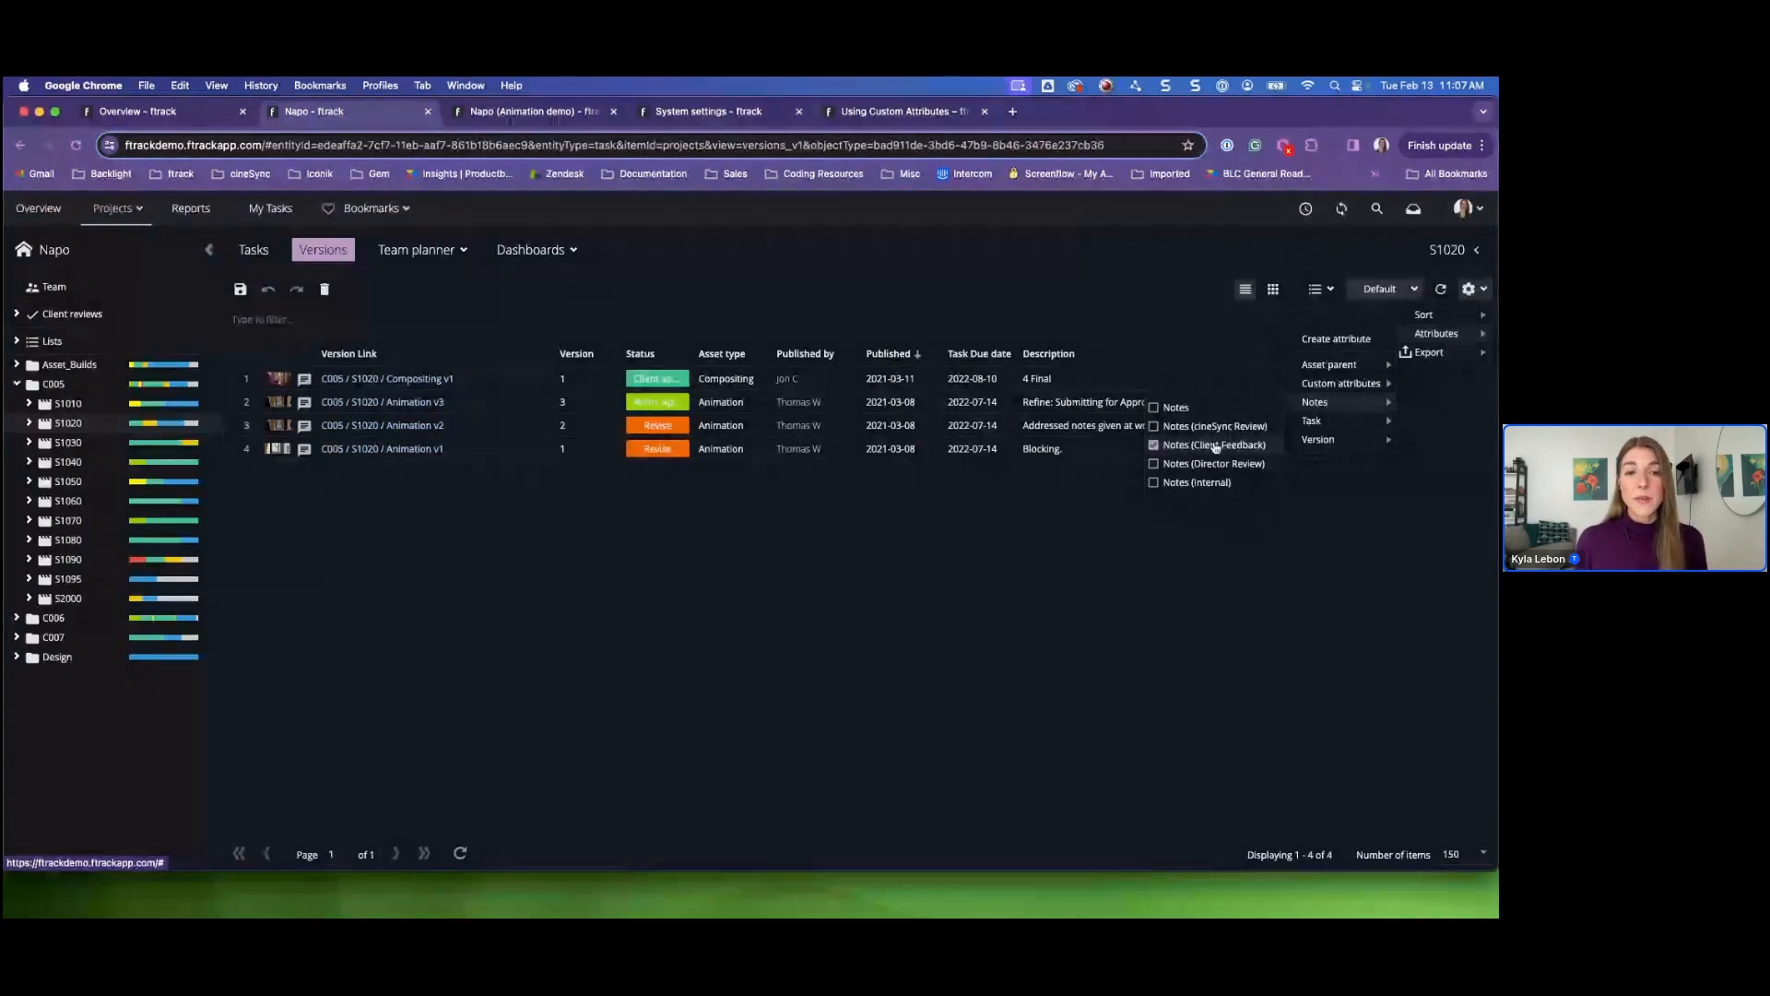
left_click(1035, 531)
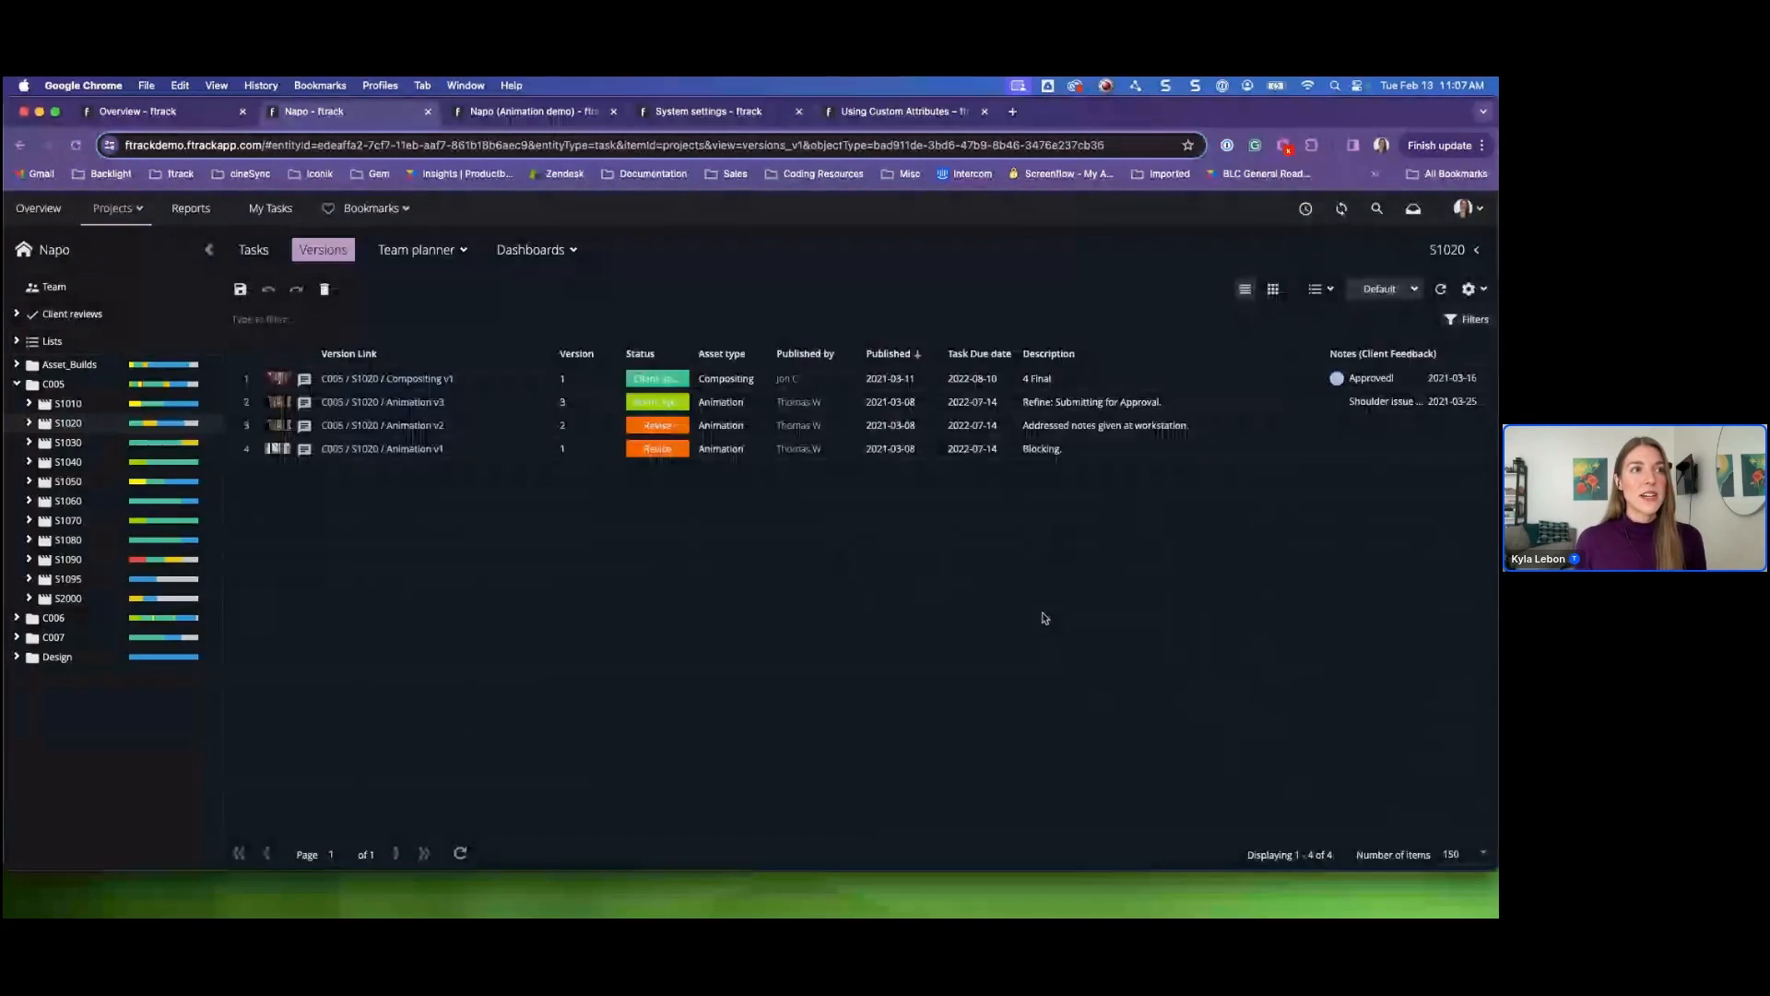
left_click_drag(1324, 356, 1199, 358)
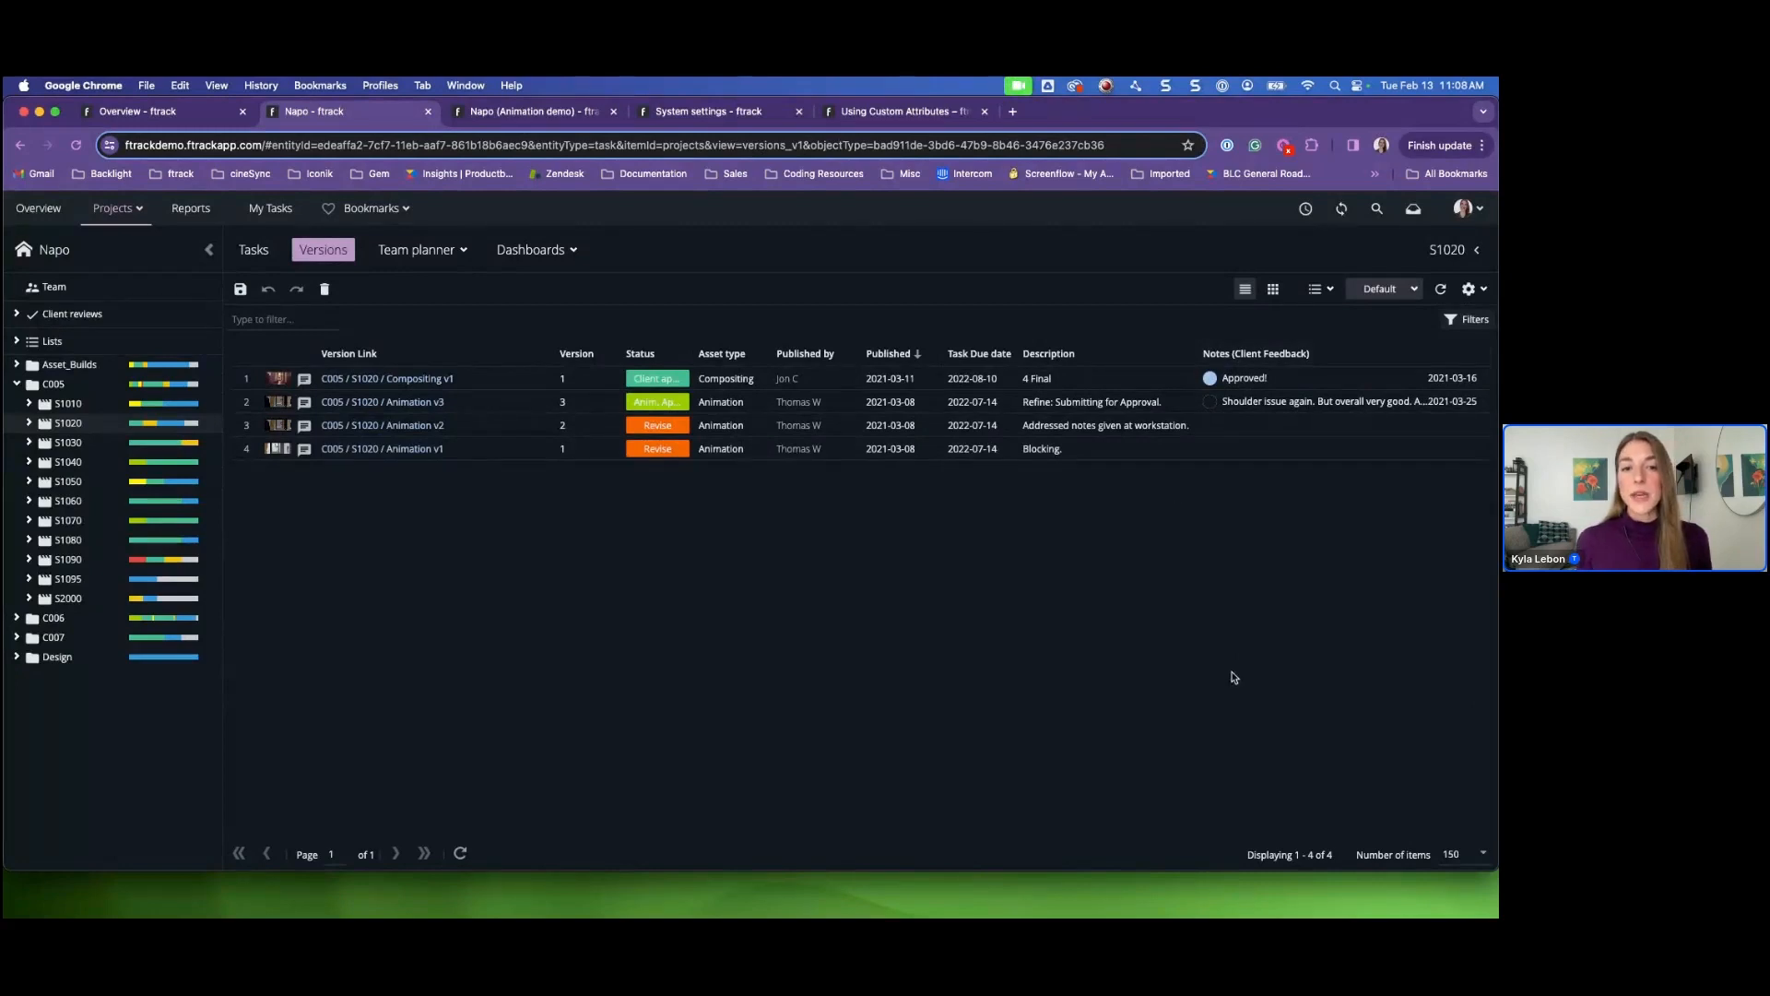
- Show the asset parent's Name attribute in the versions list and place it directly after Version Link
left_click(1472, 291)
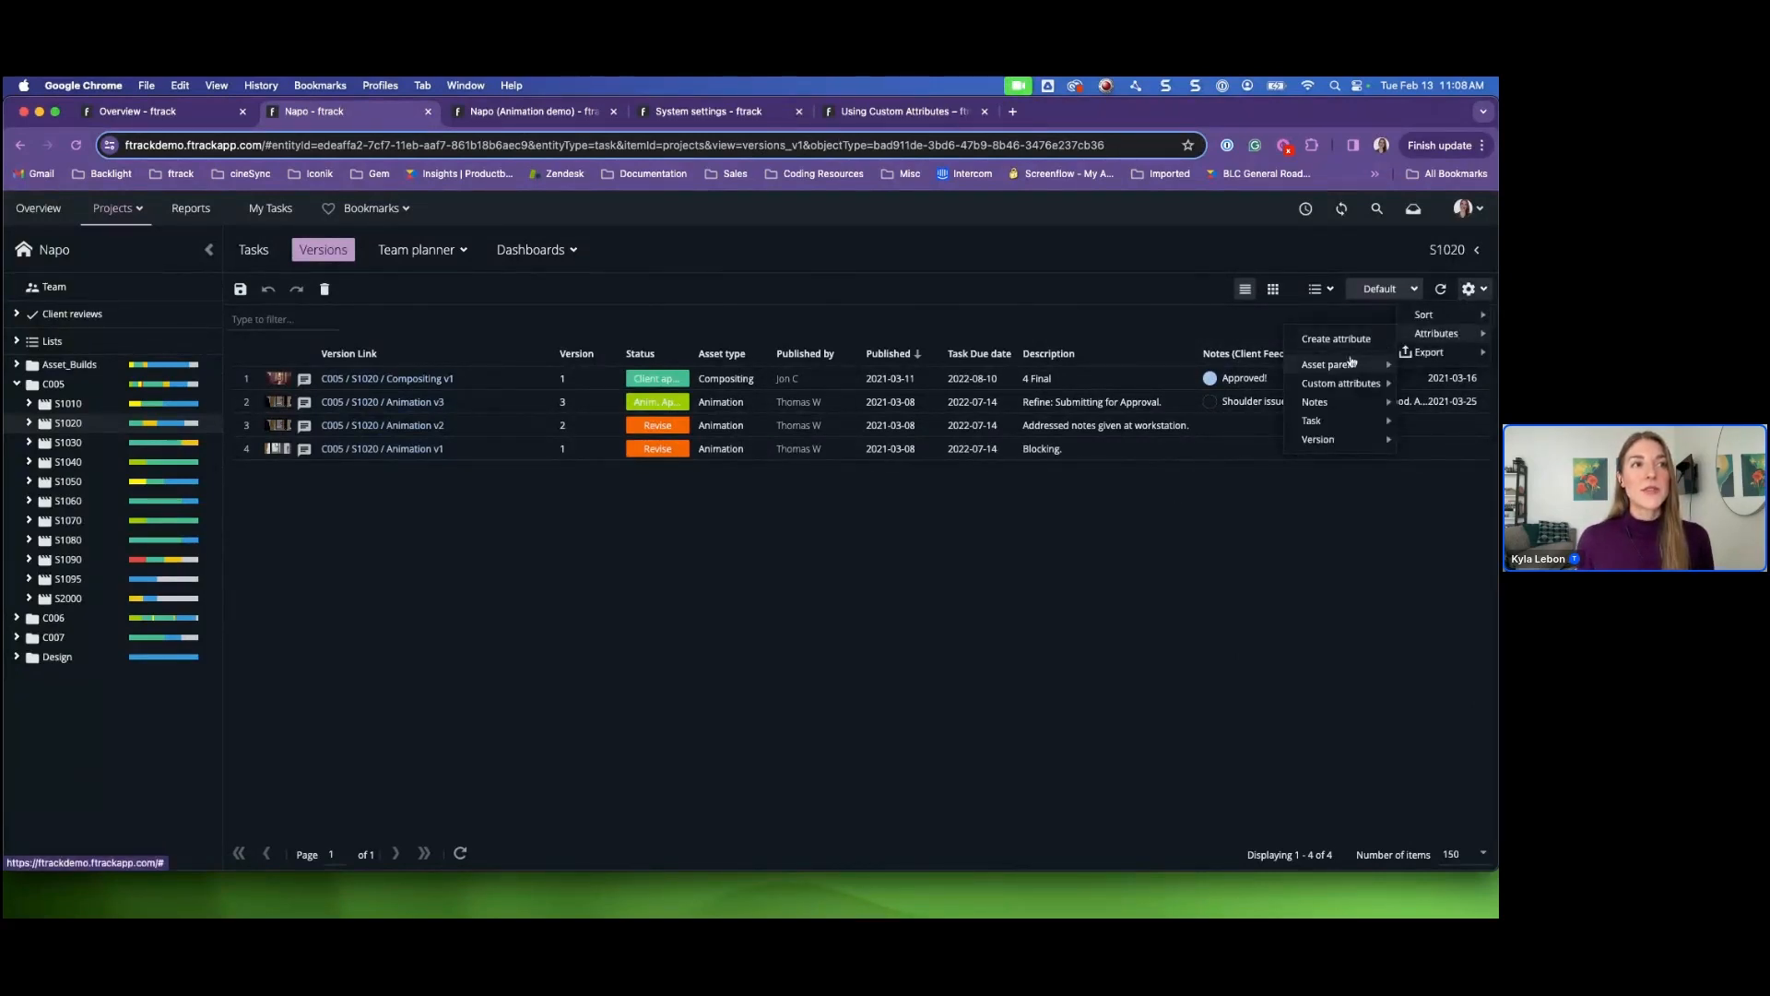
mouse_move(1350, 366)
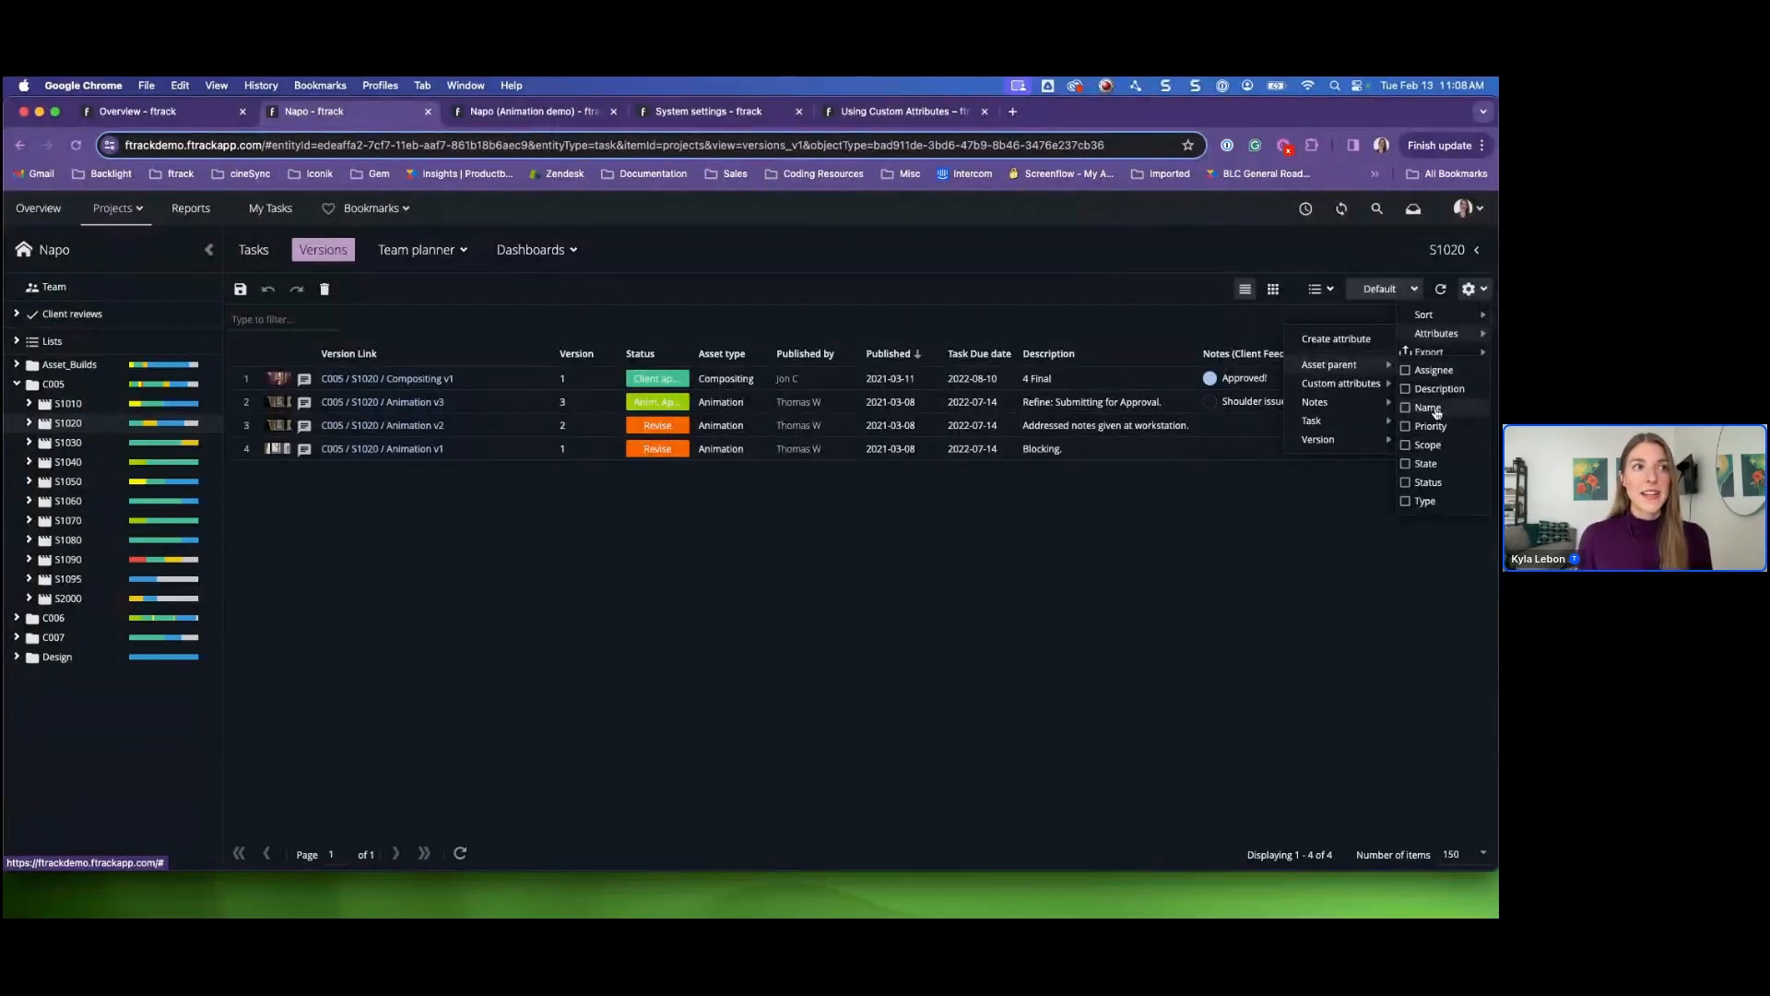
left_click(1426, 411)
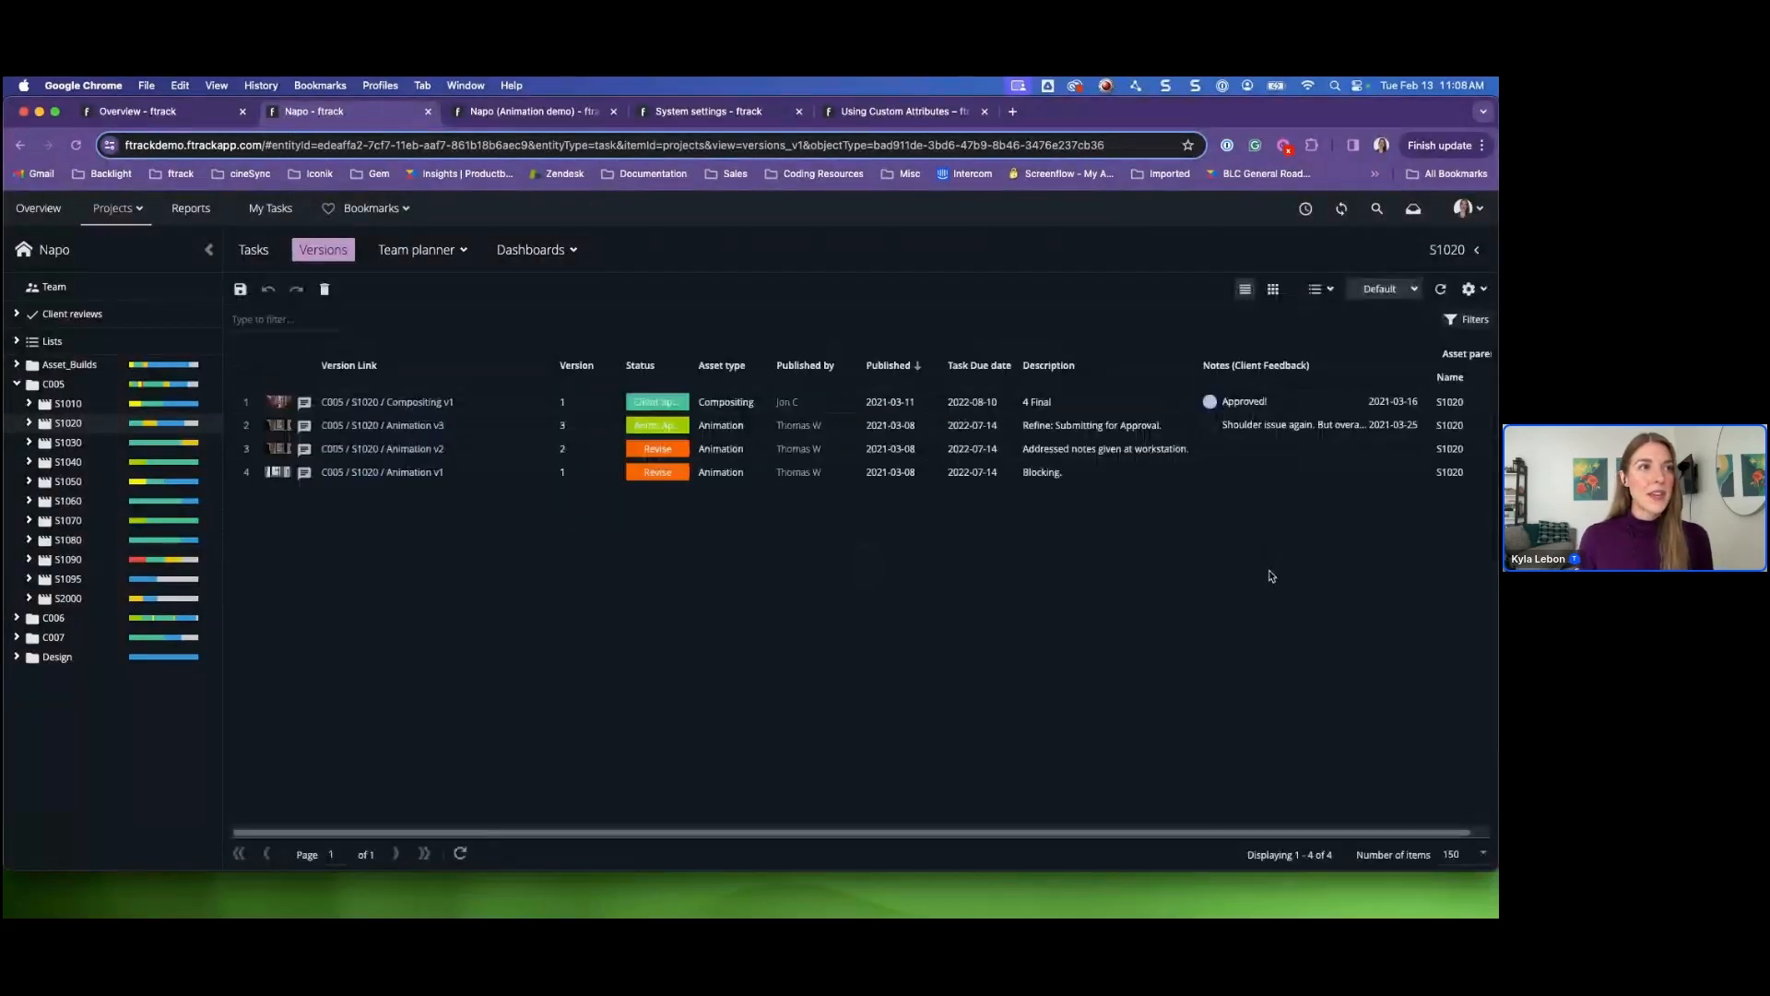
left_click_drag(1464, 354, 583, 391)
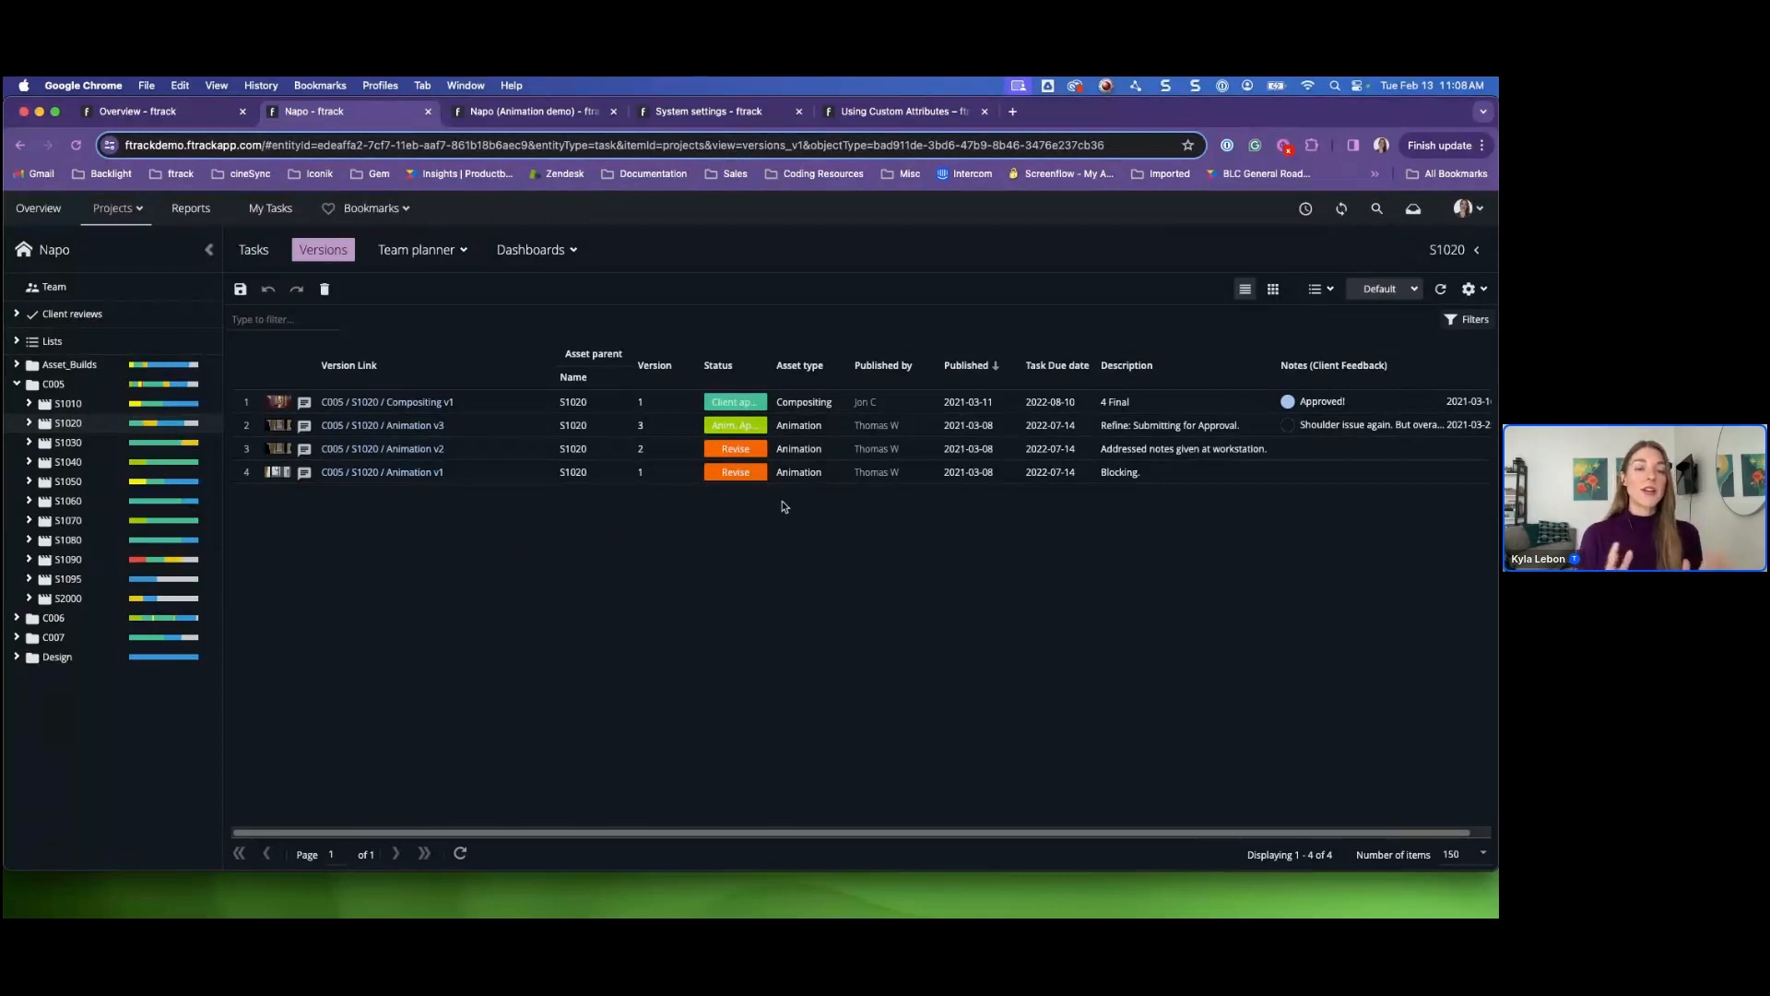
- Show the Overview's Projects dashboard in list layout and add the Created by attribute as a column
left_click(147, 118)
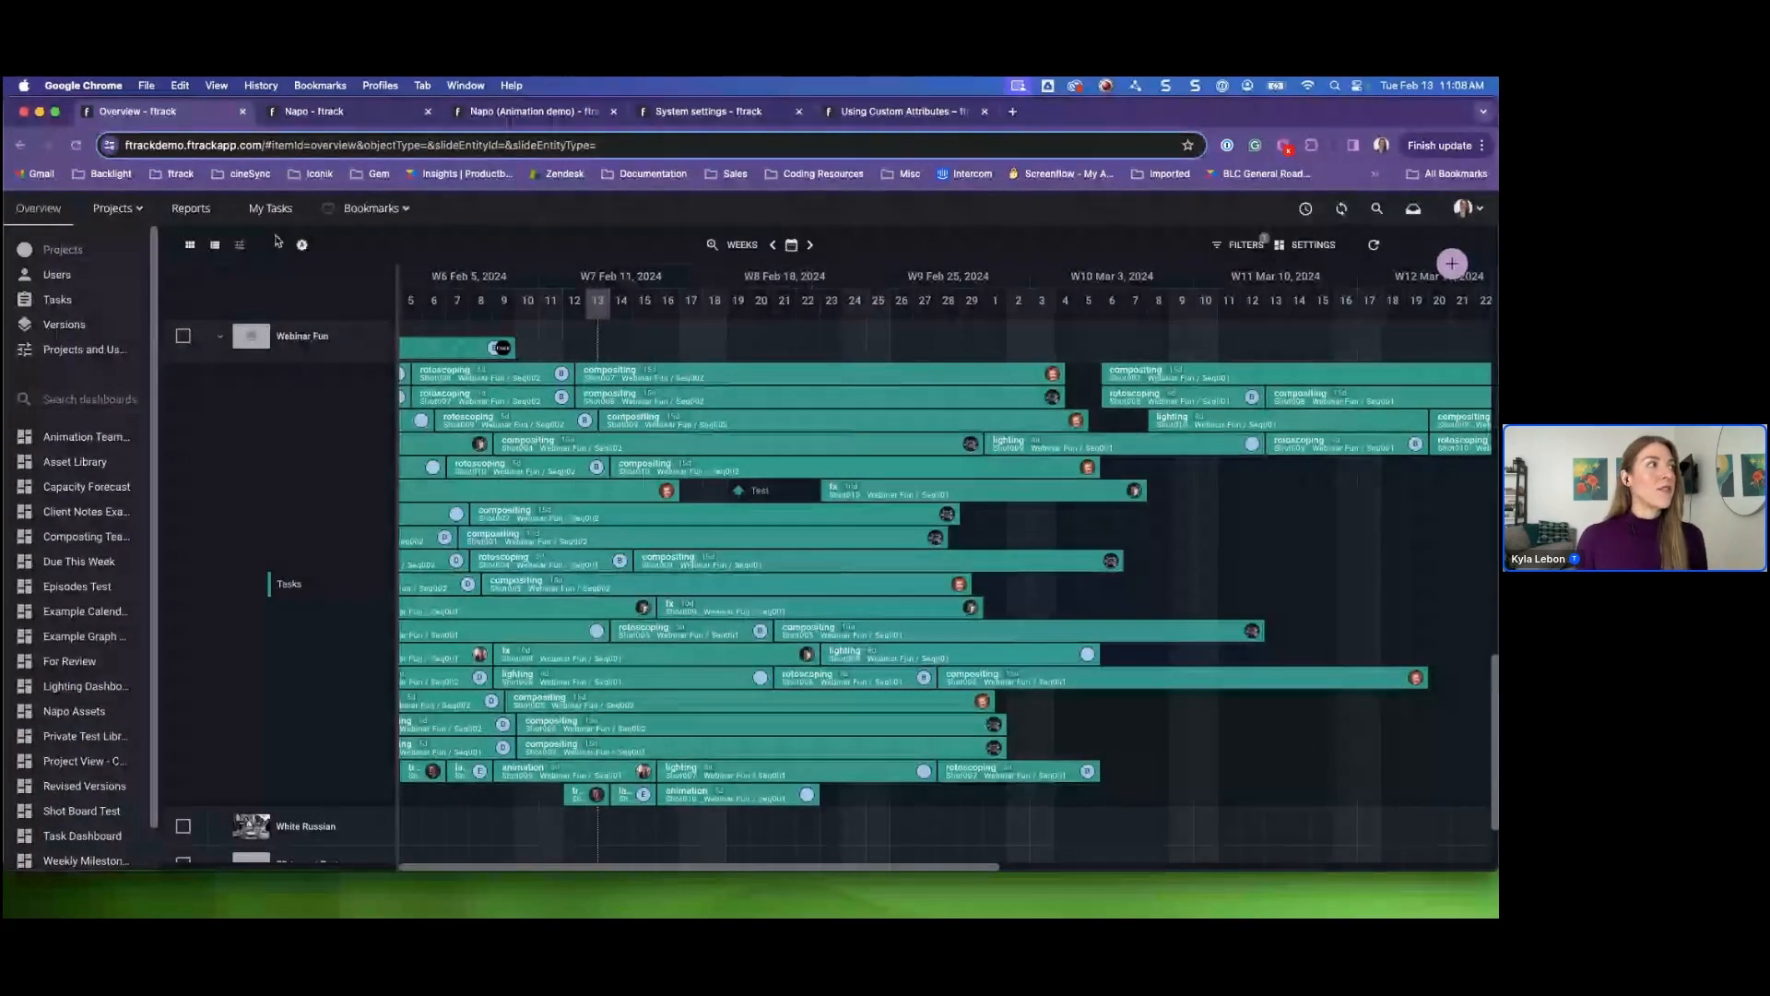
left_click(215, 245)
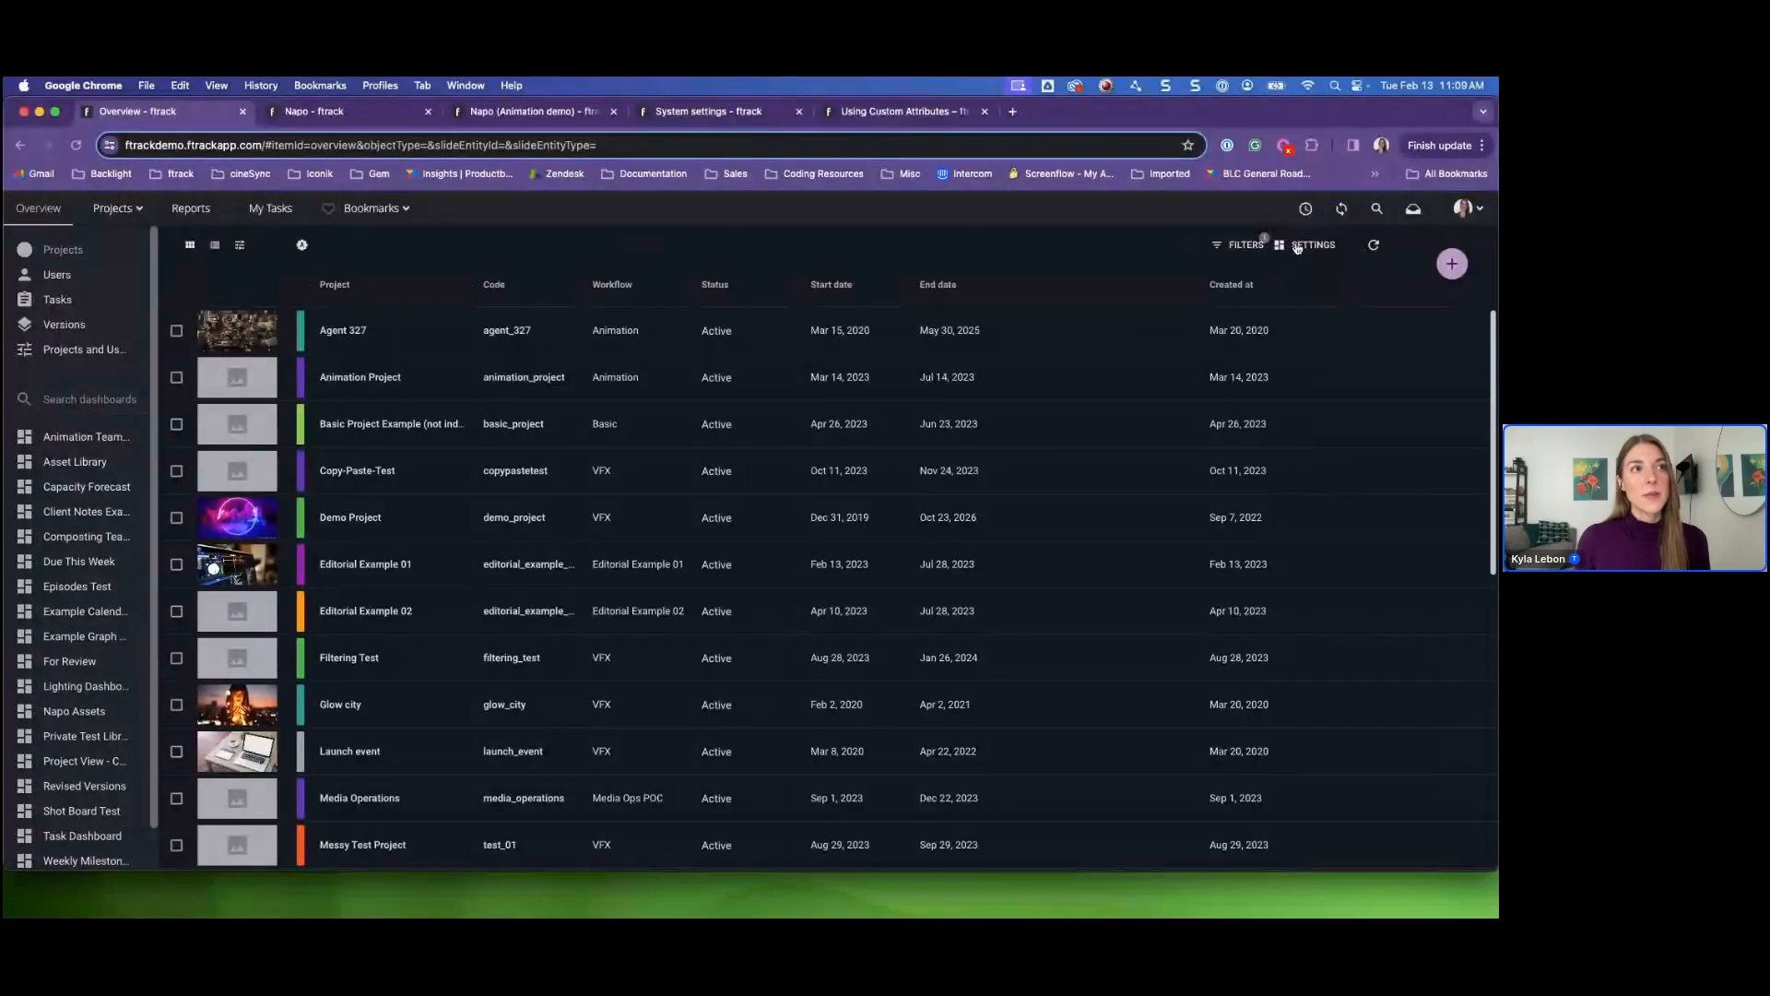
left_click(1305, 245)
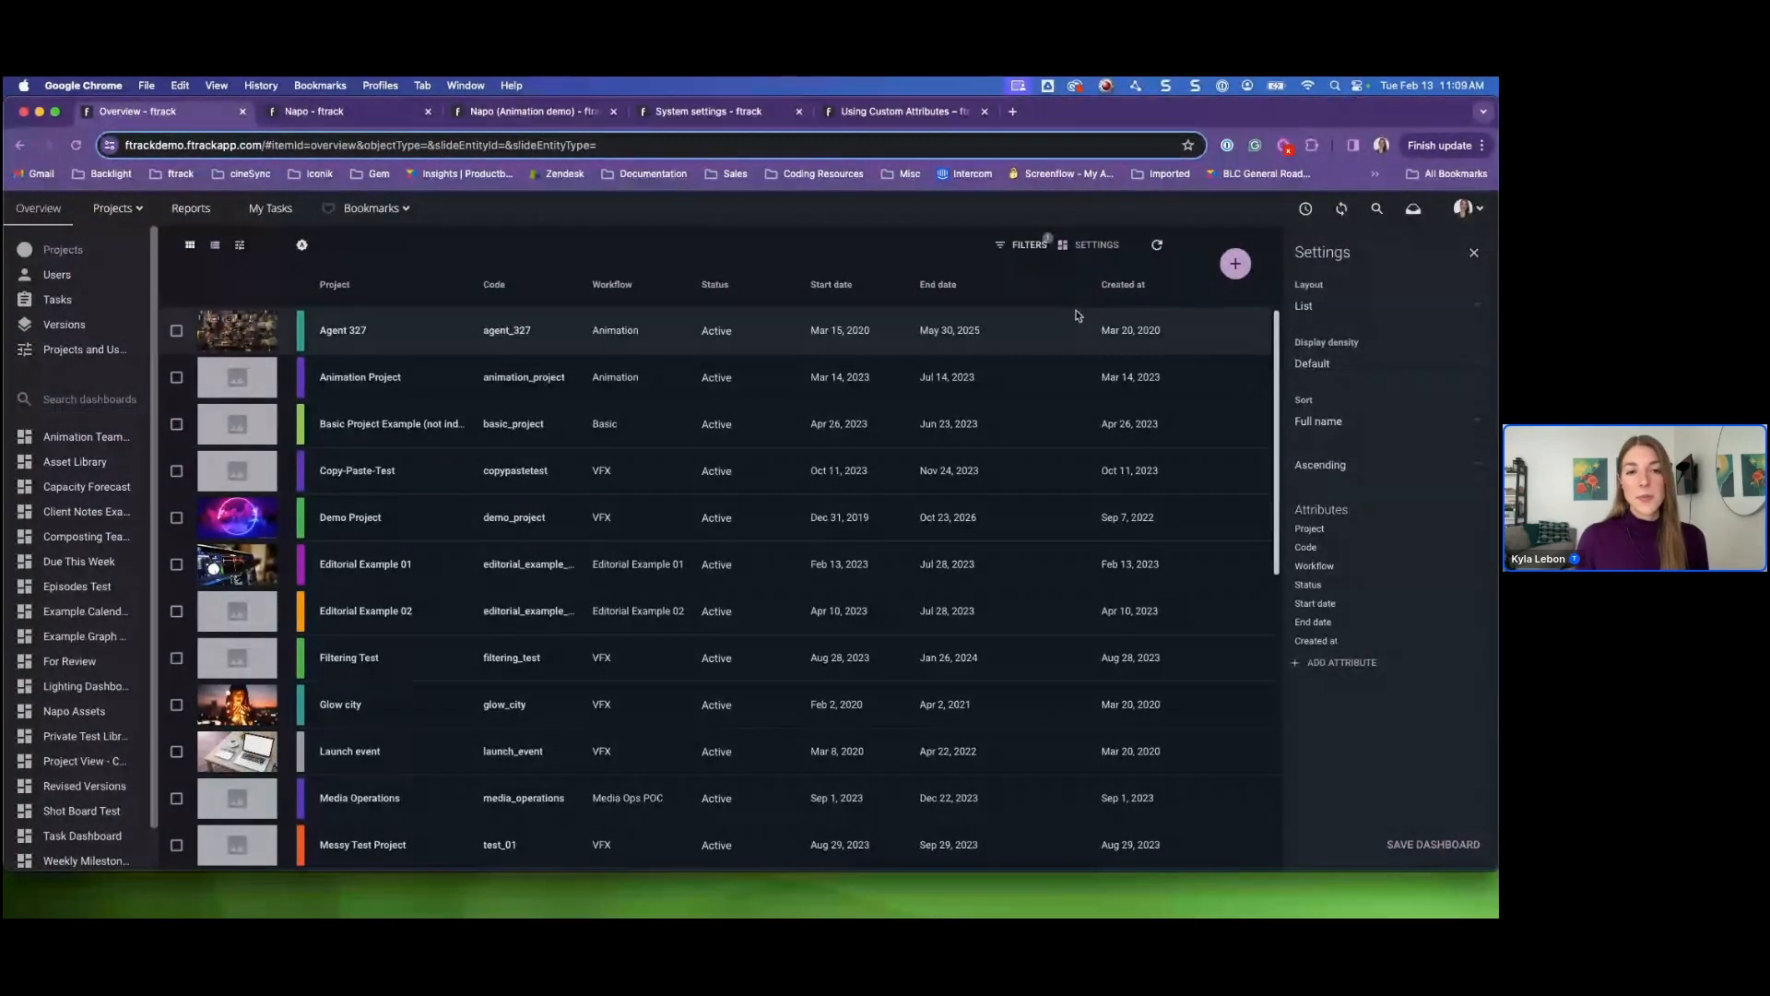
left_click(1341, 663)
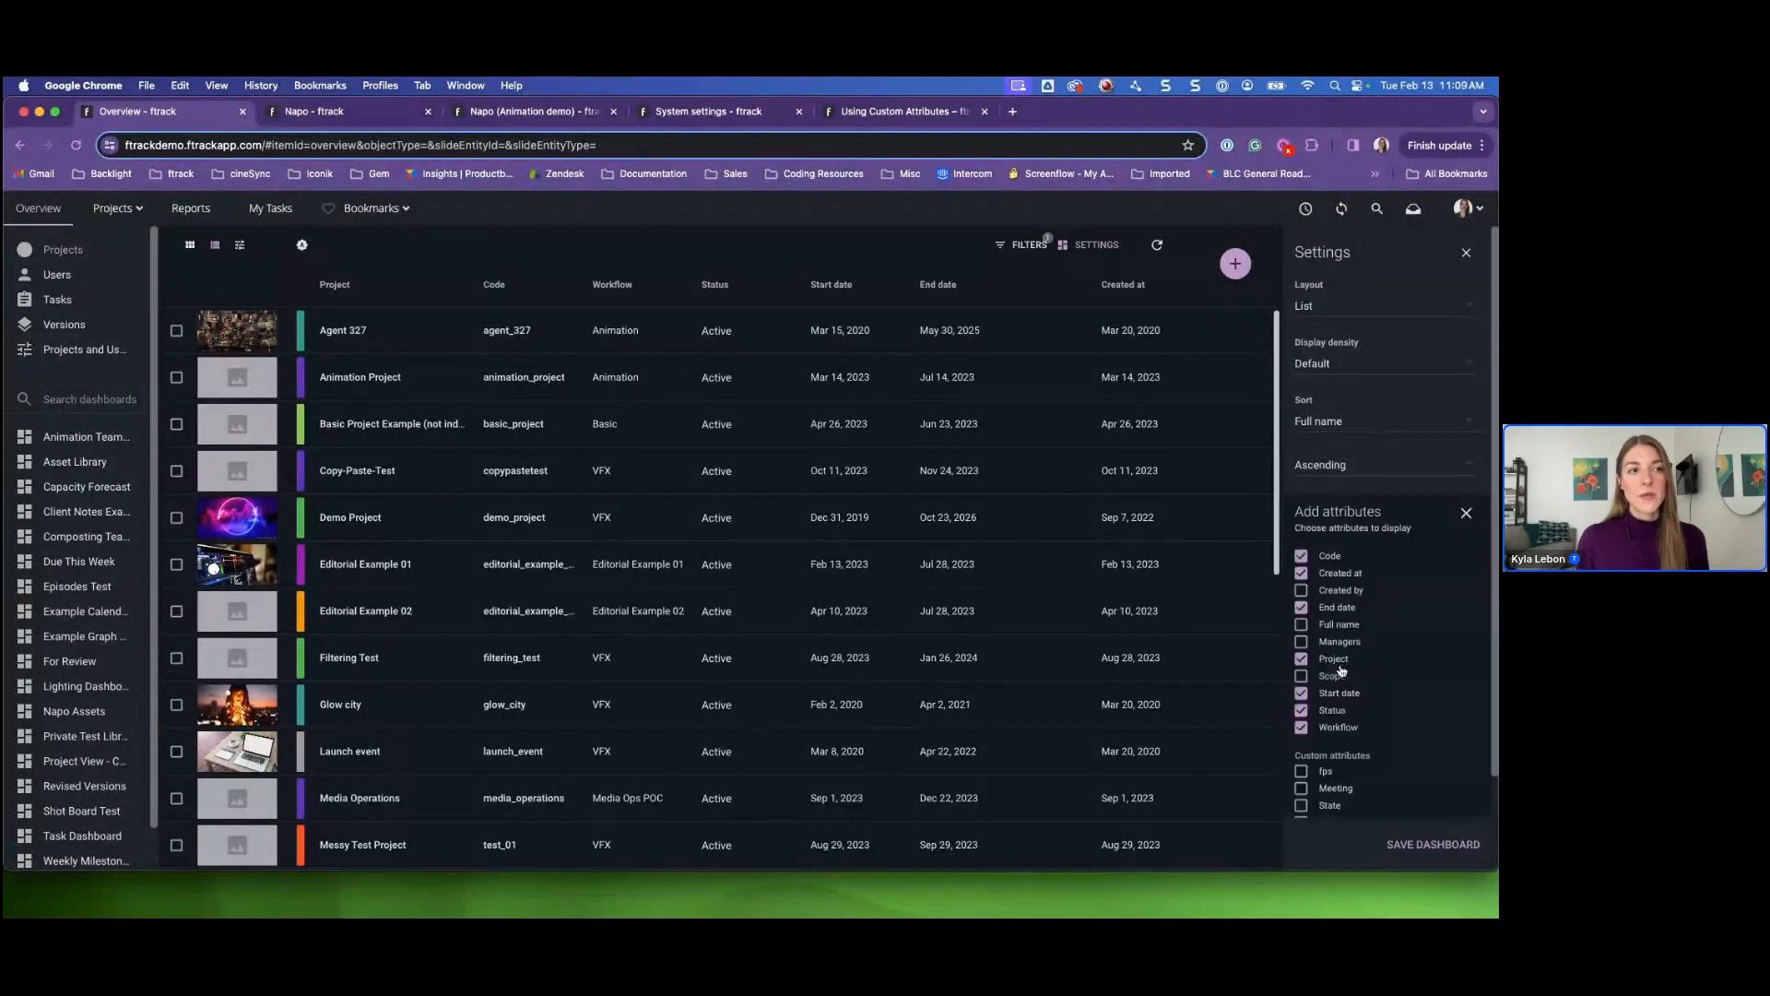
scroll(1383, 622, "down", 1)
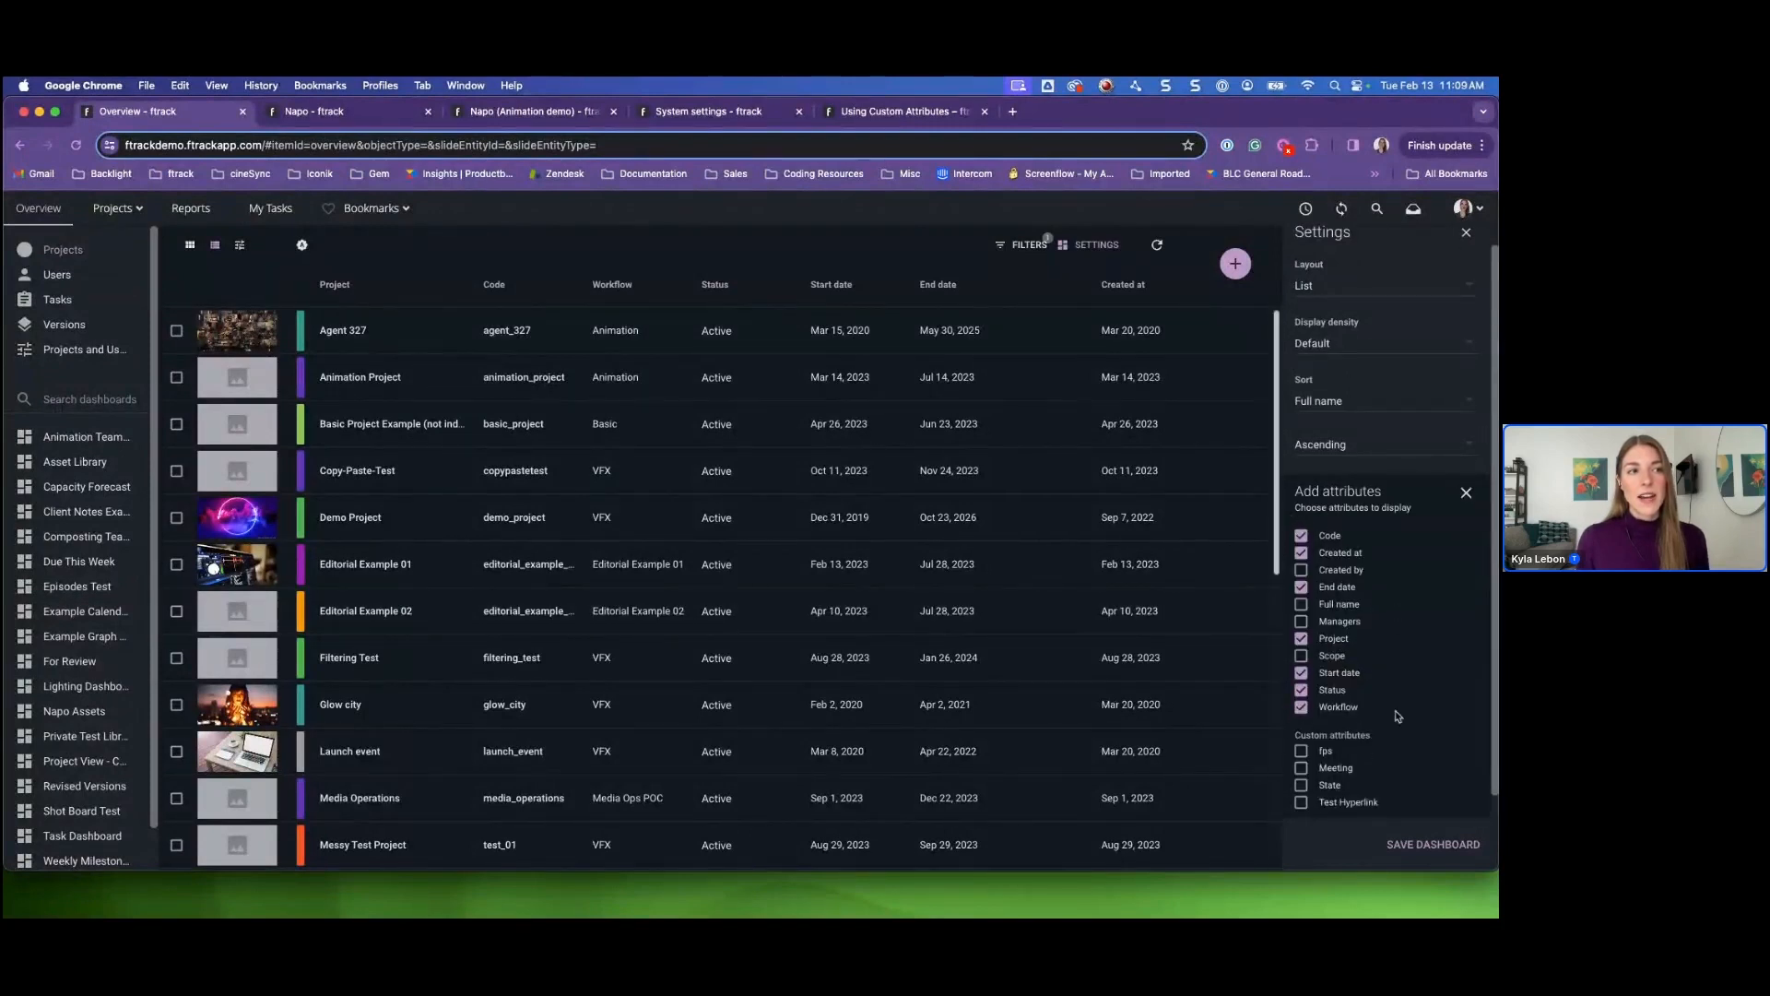
left_click(1301, 571)
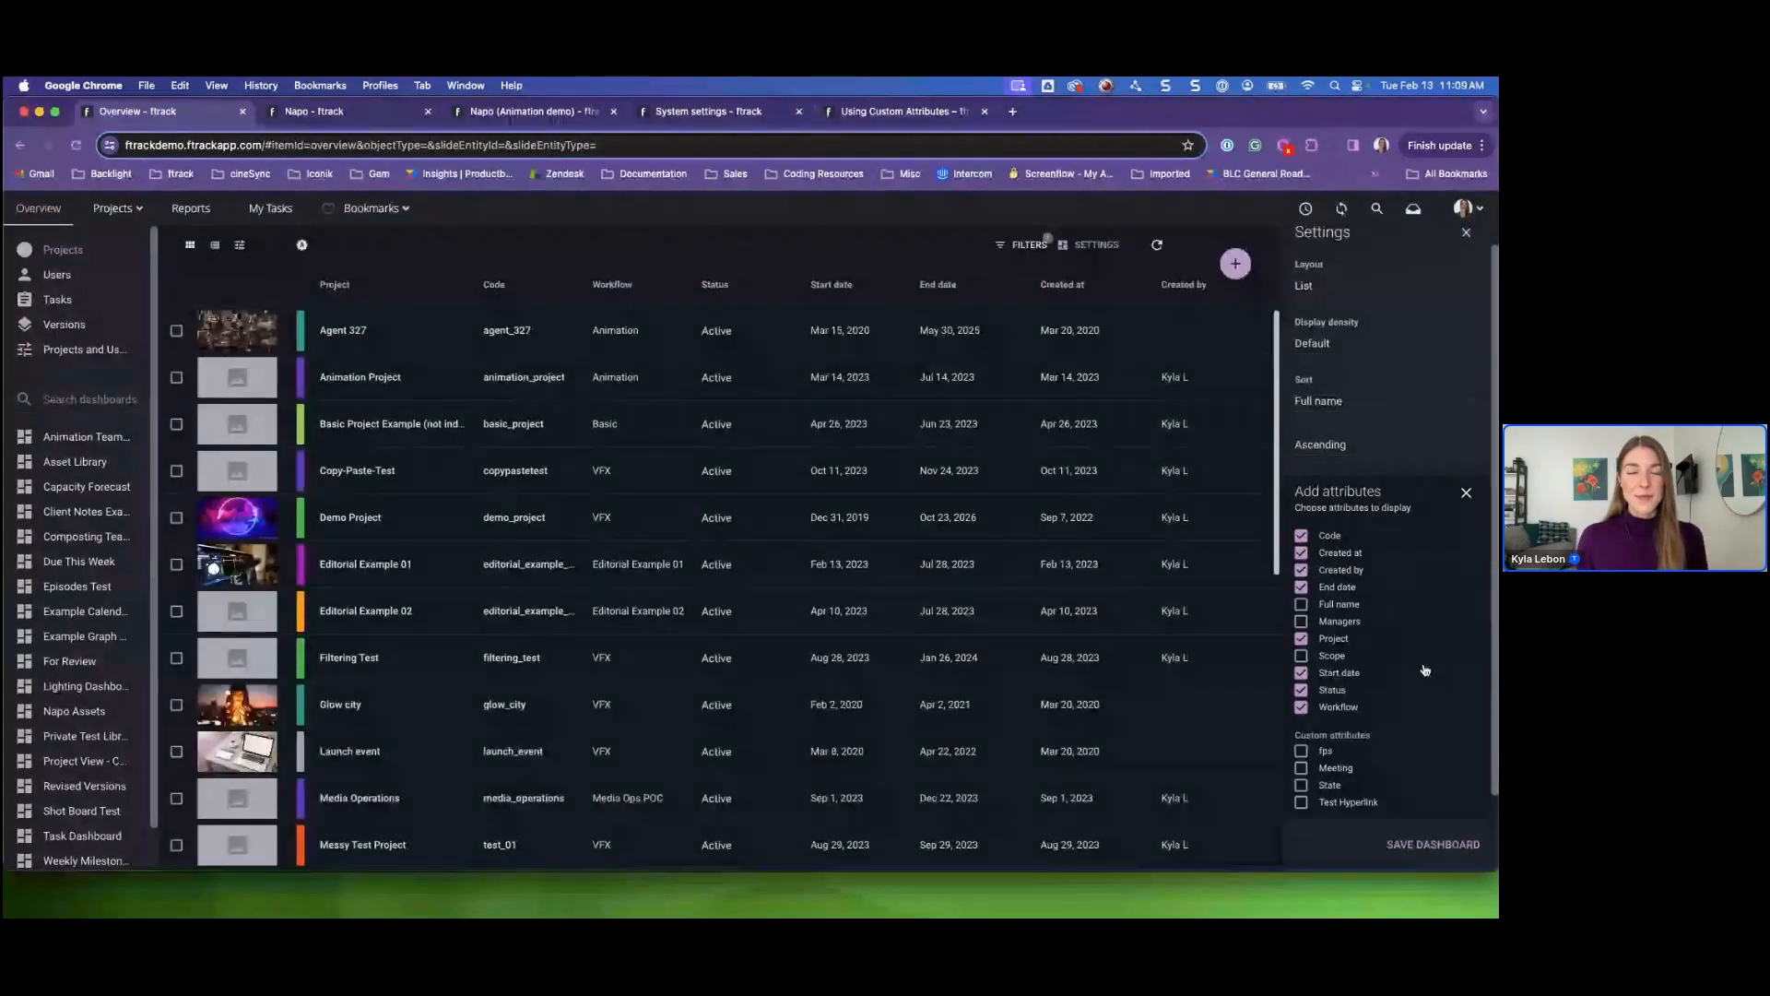
- Start saving the modified Projects dashboard under a new name, cancel the save, and close the dashboard settings
left_click(1434, 845)
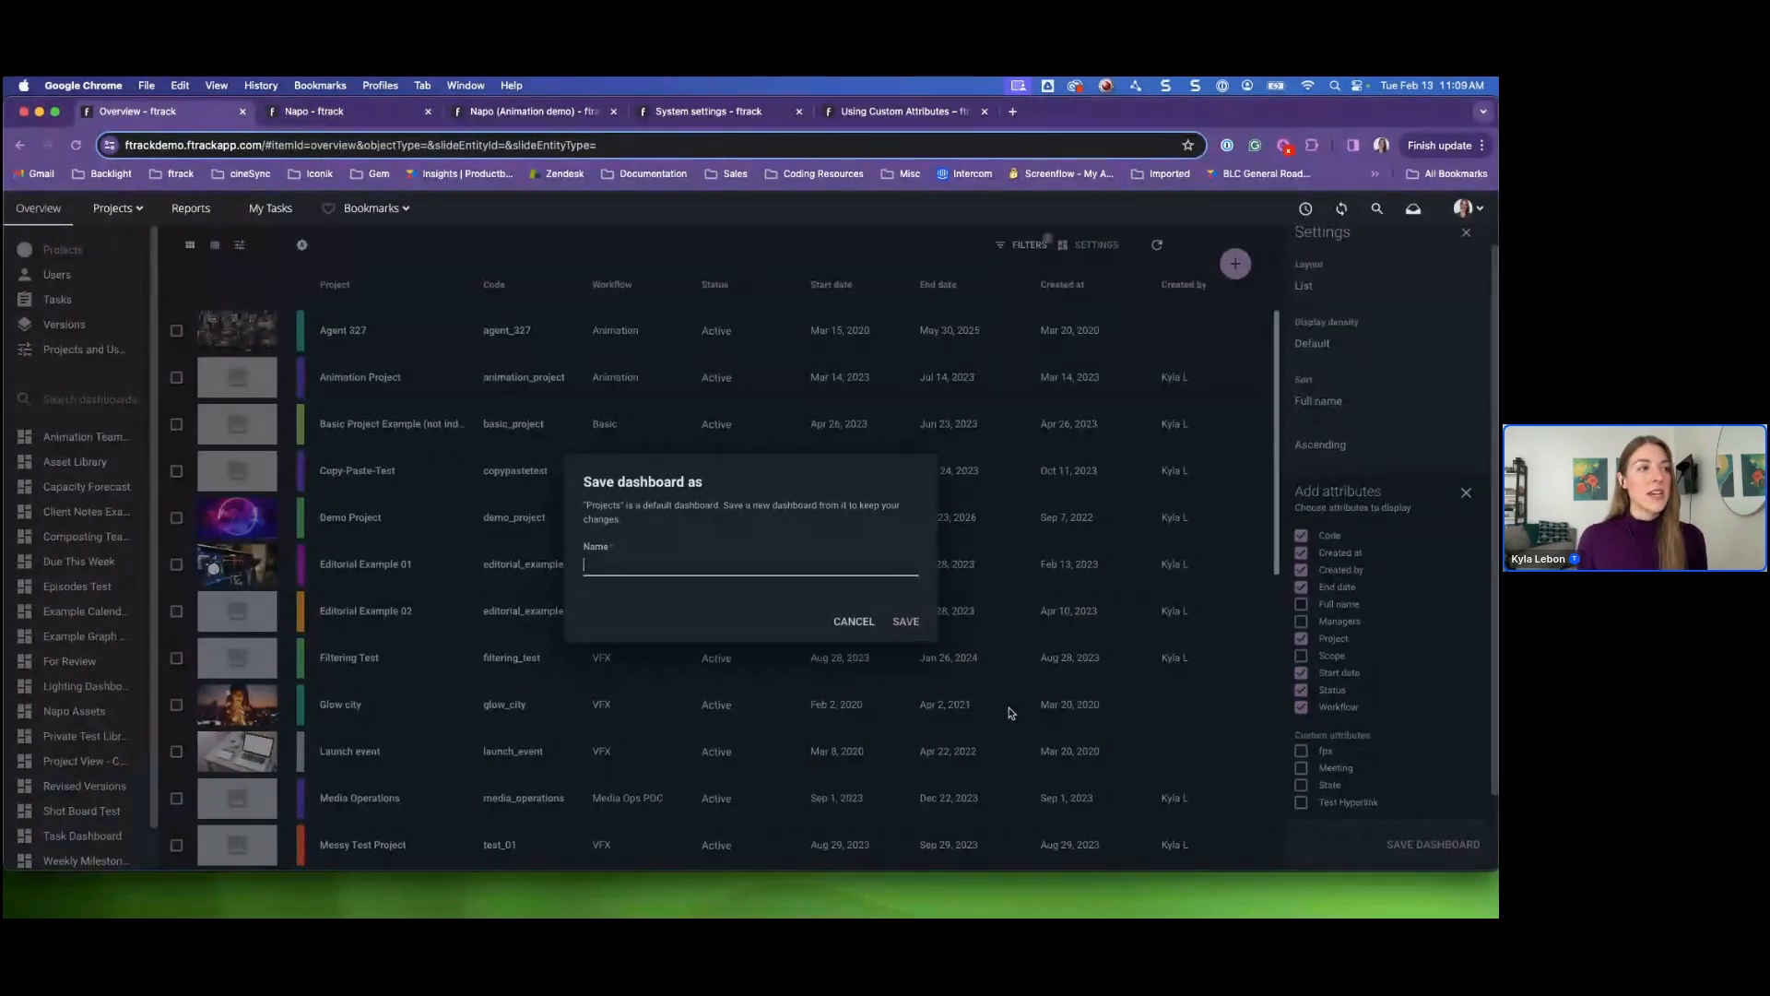
left_click(848, 621)
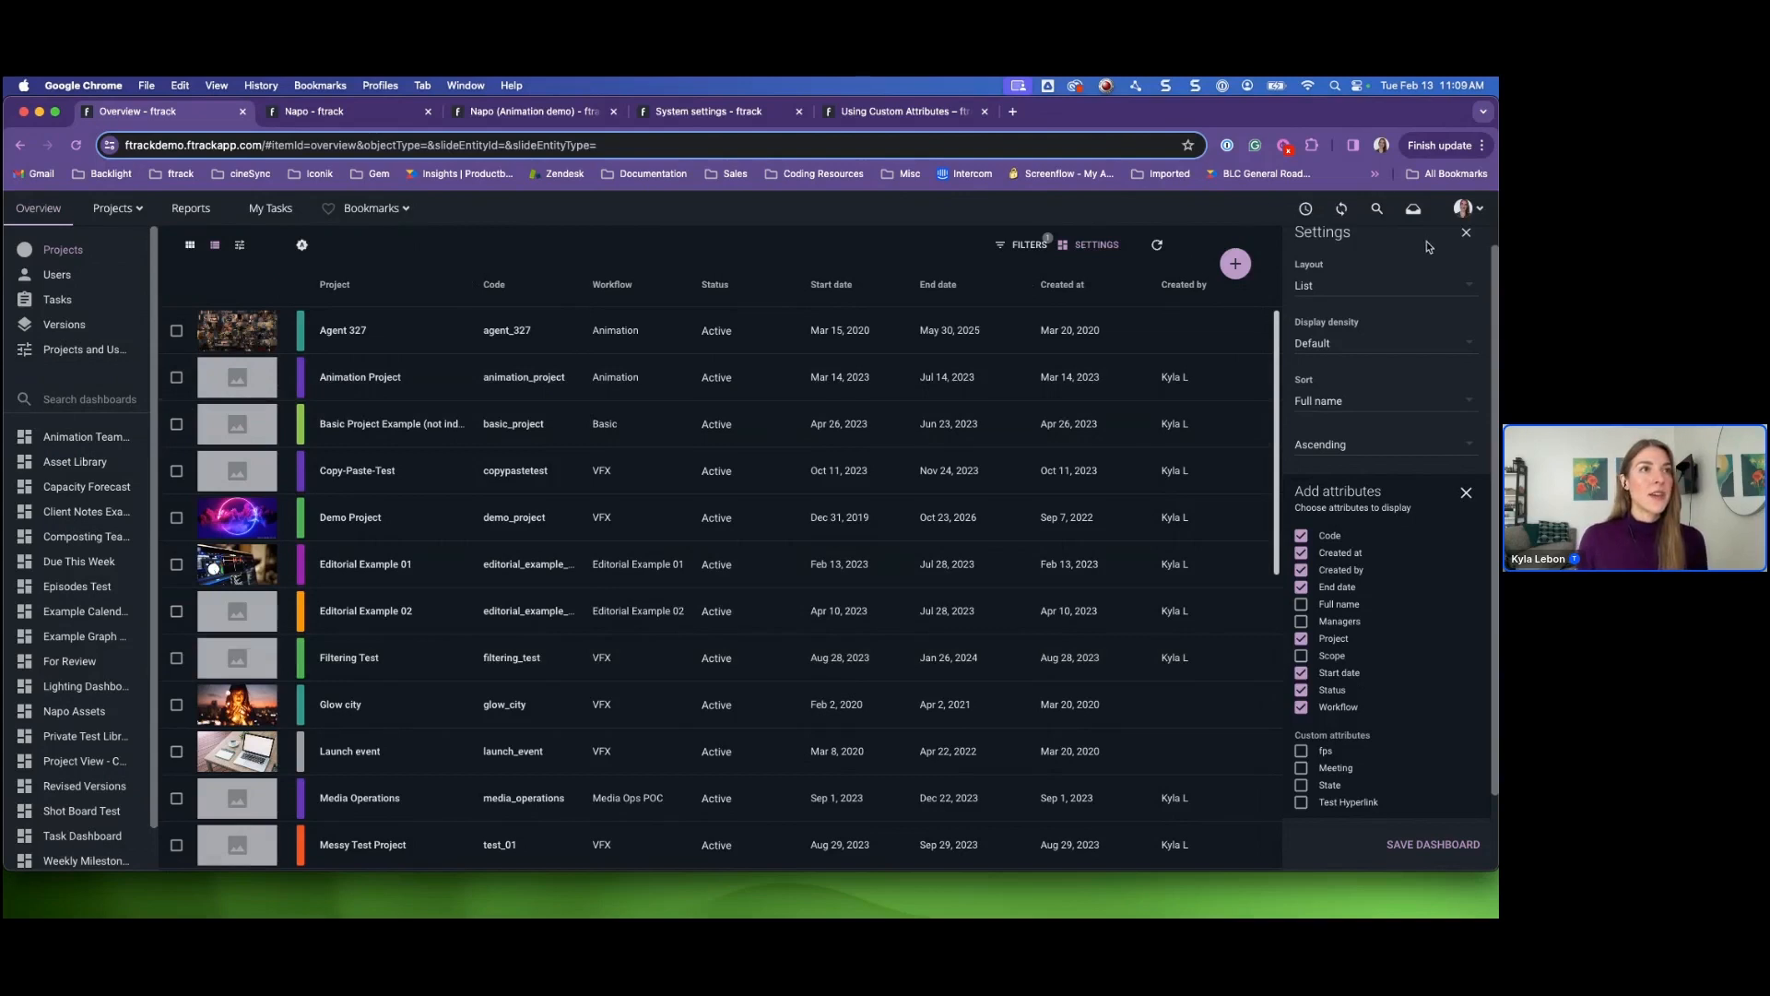
left_click(1466, 232)
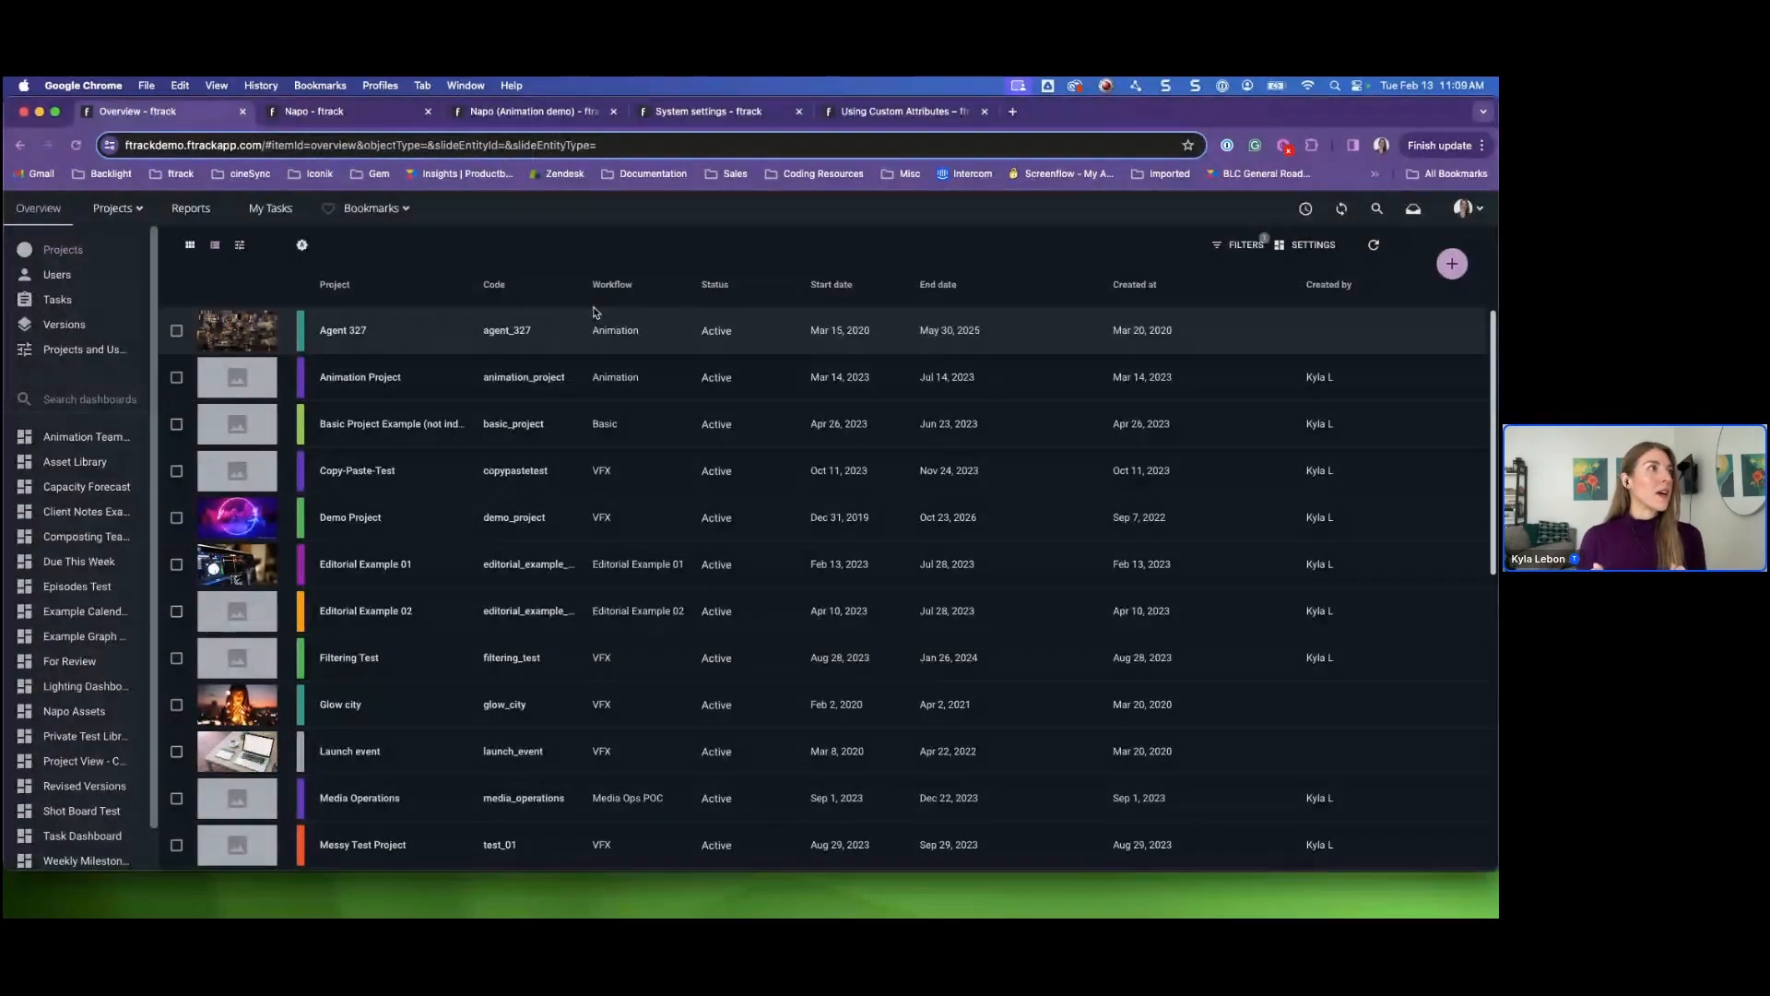
- Return to the Napo task spreadsheet and set the Status column to show the S1020 shot's own status instead of the progress bar
left_click(318, 113)
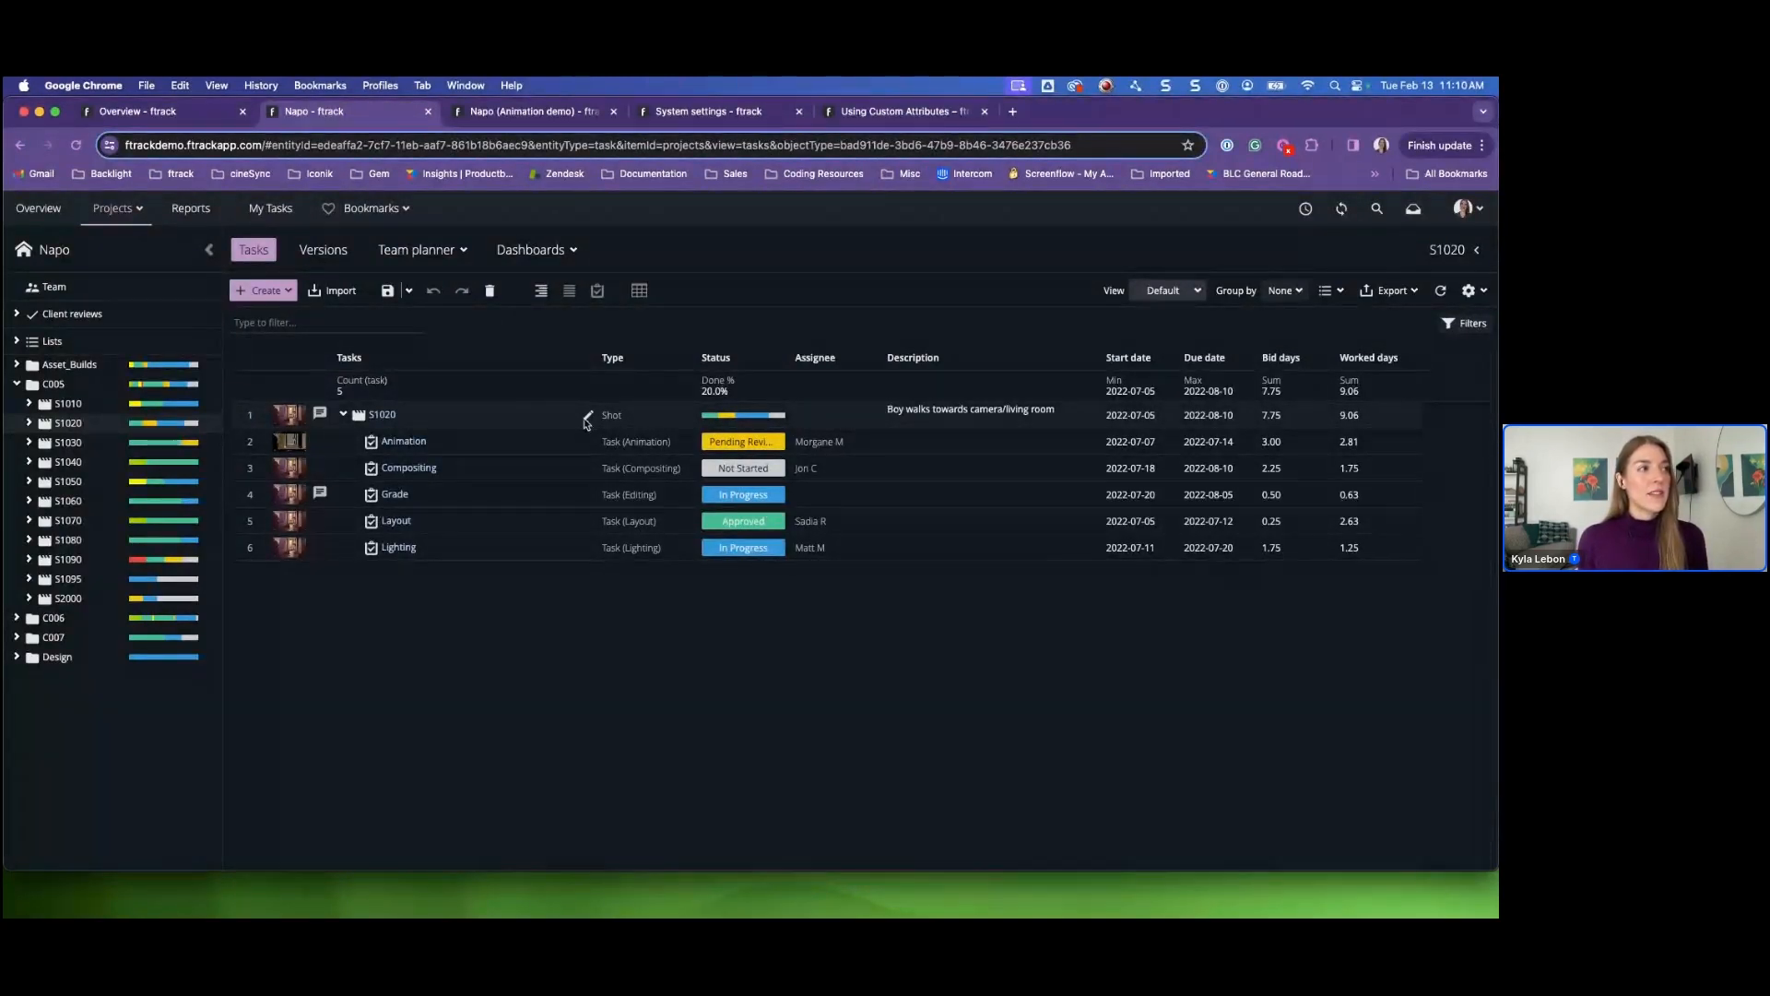
left_click(783, 362)
mouse_move(800, 403)
left_click(902, 430)
left_click(858, 637)
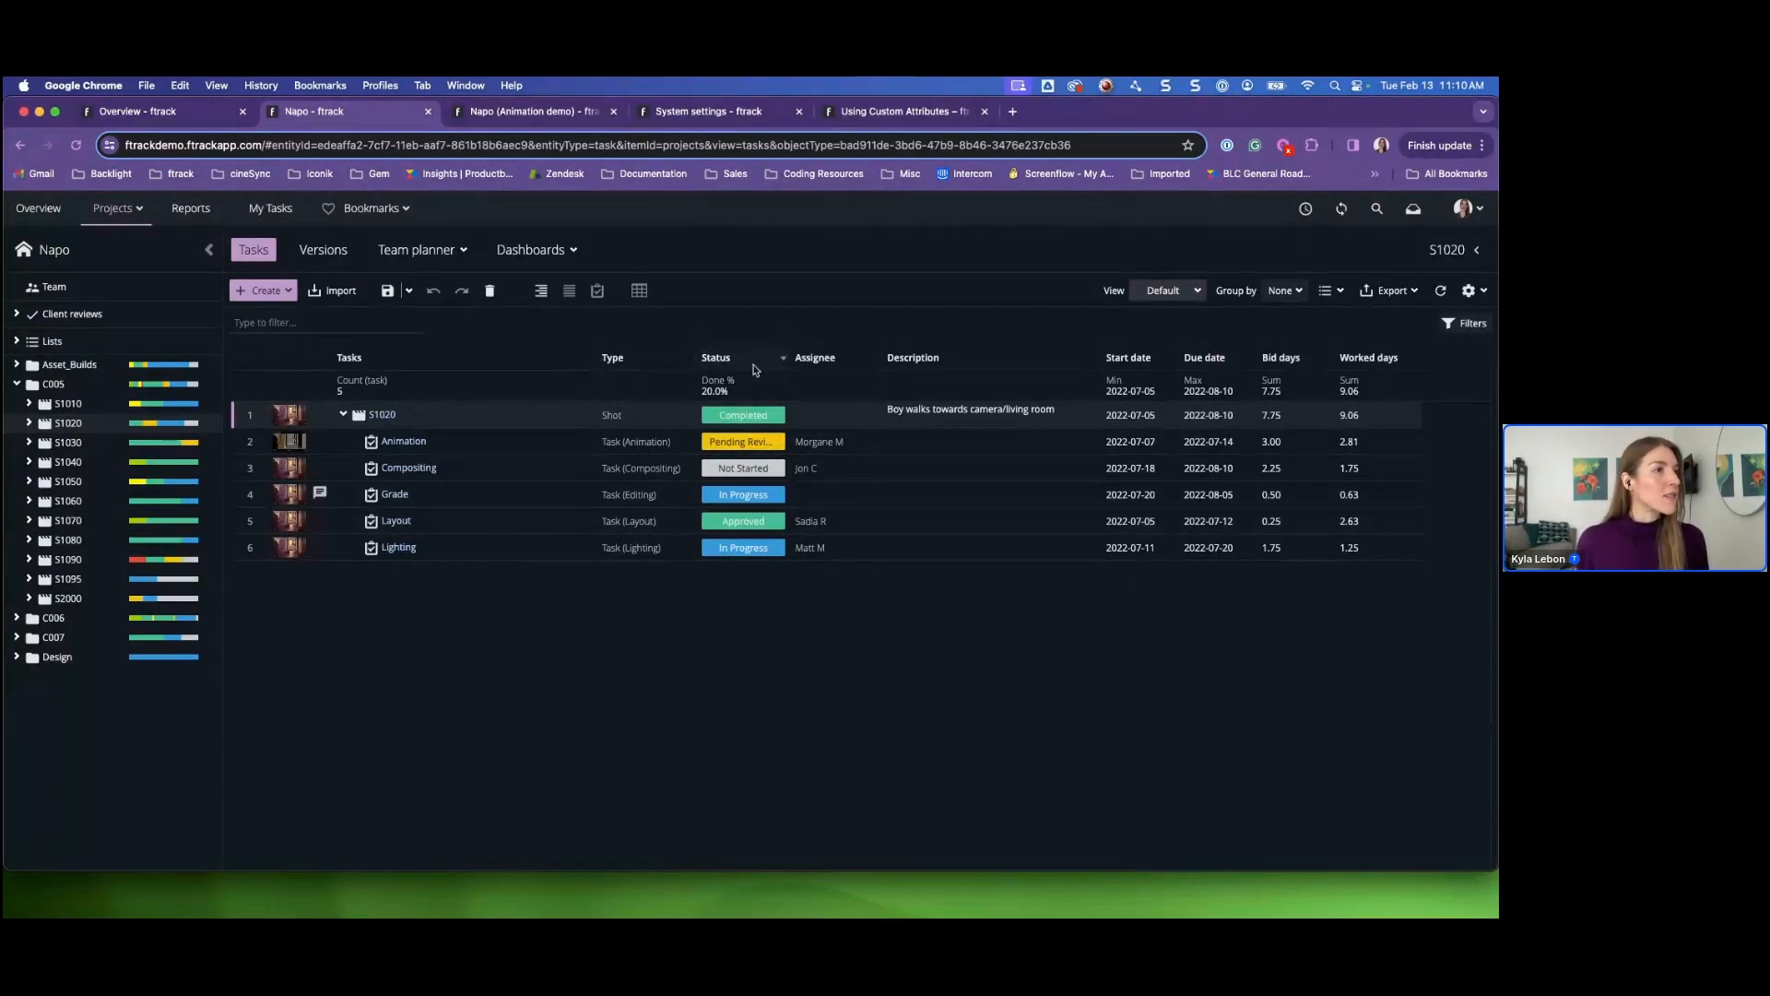
- Sort S1020's tasks ascending by Start date, and re-sort them ascending by Due date
left_click(1148, 359)
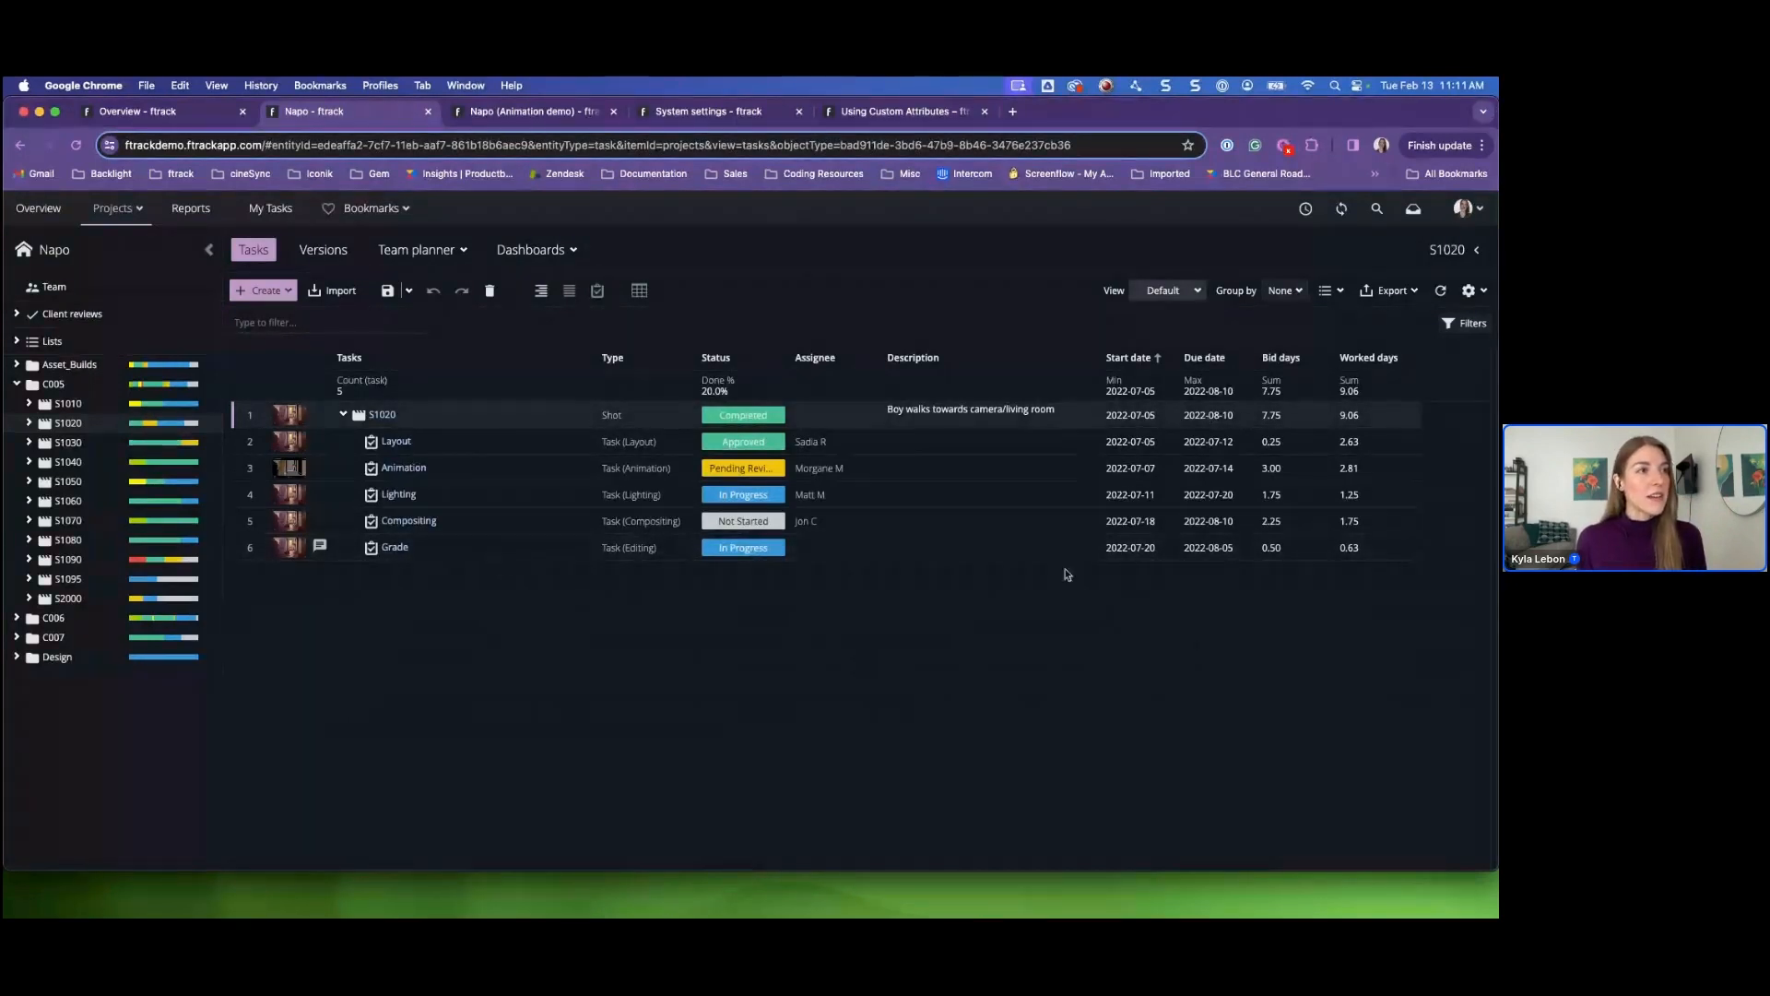
left_click(1203, 358)
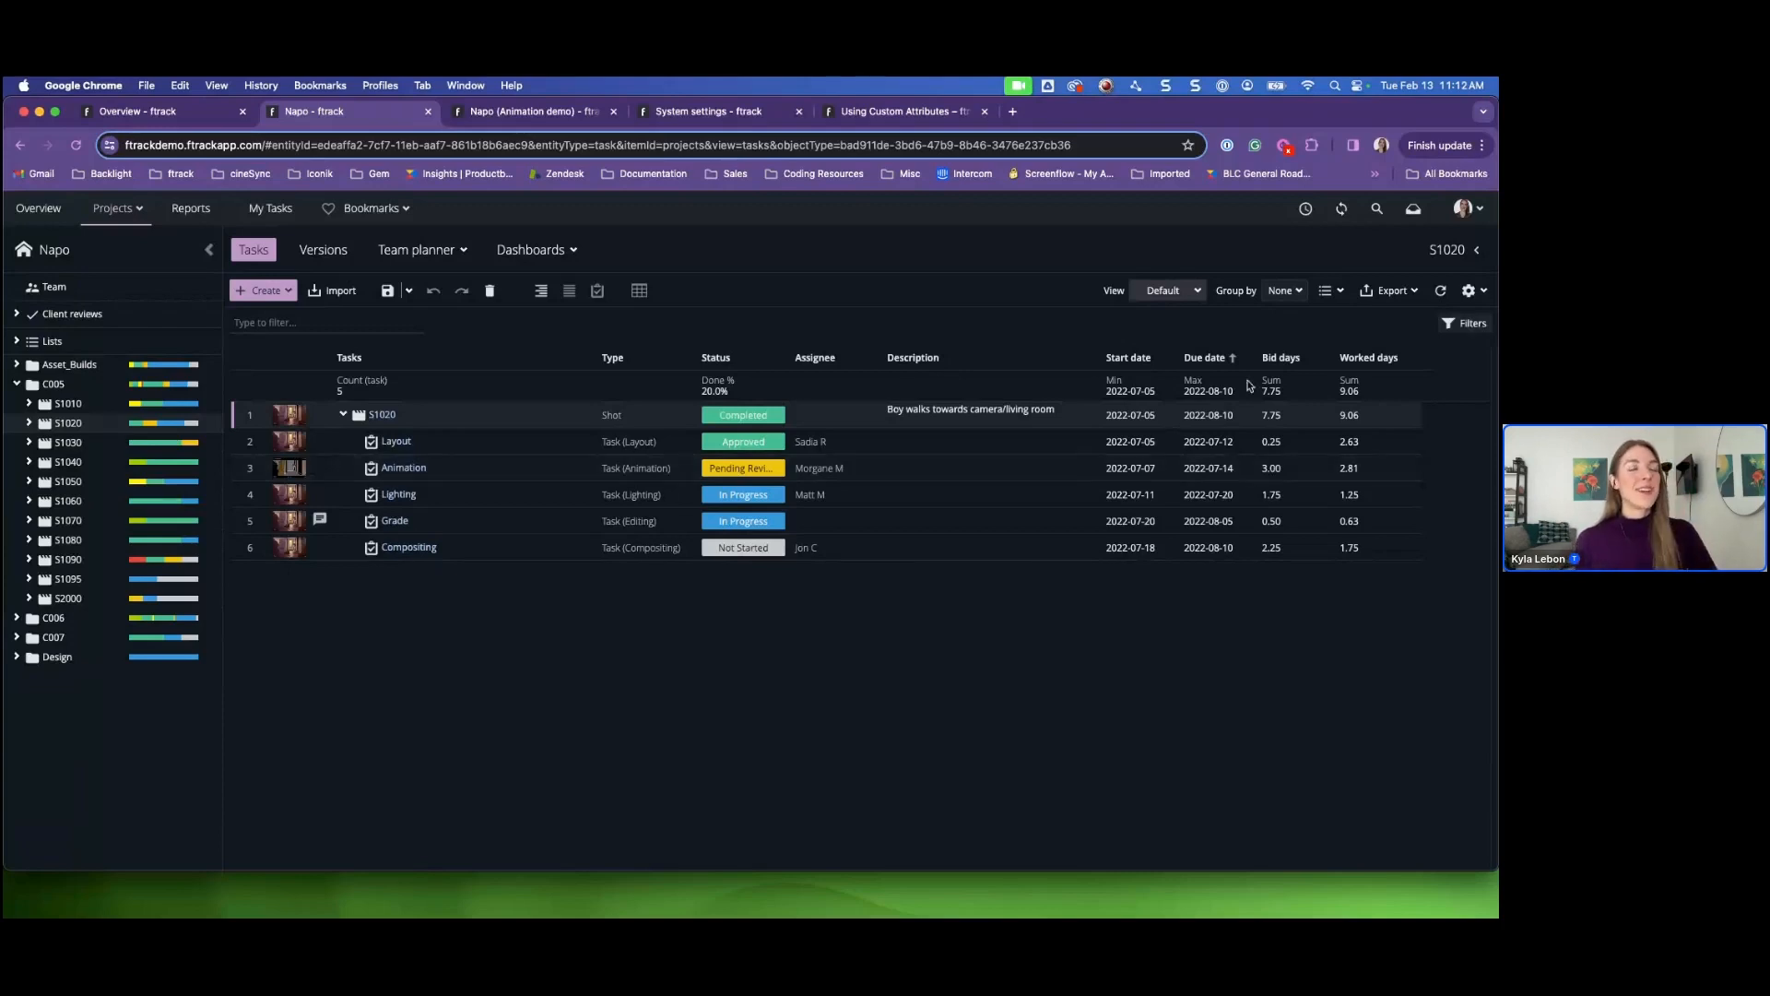
key("ctrl+Right")
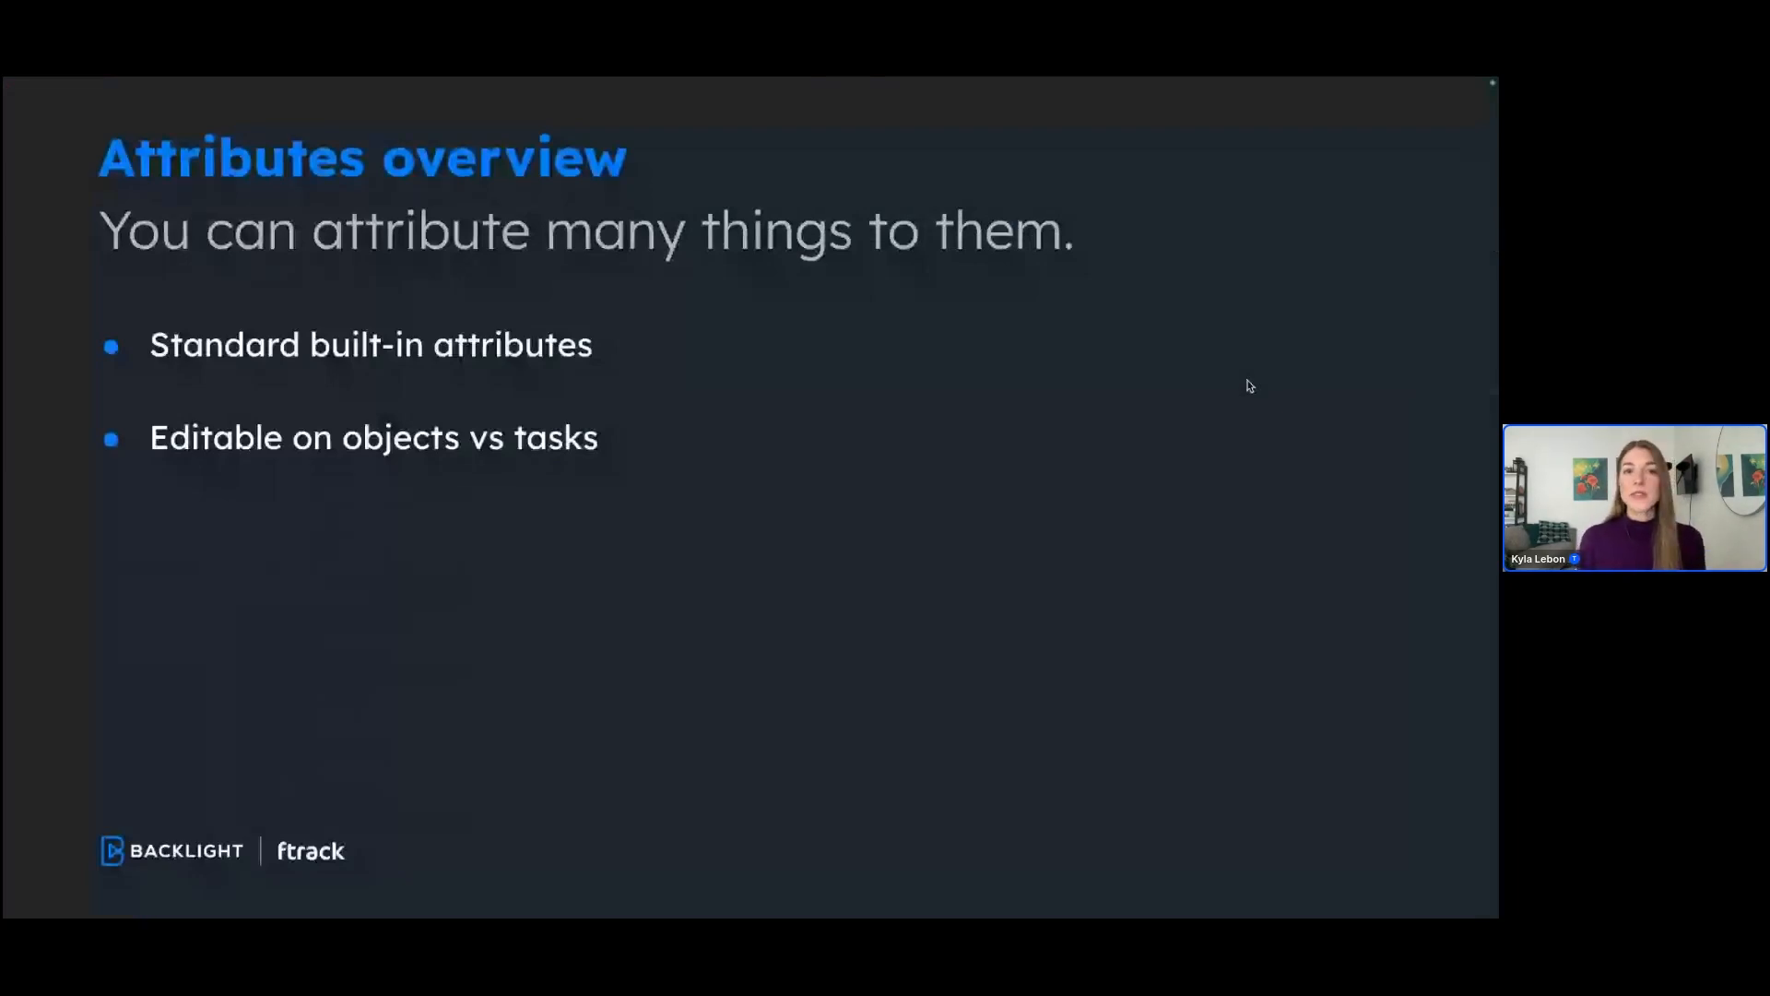
key("Right")
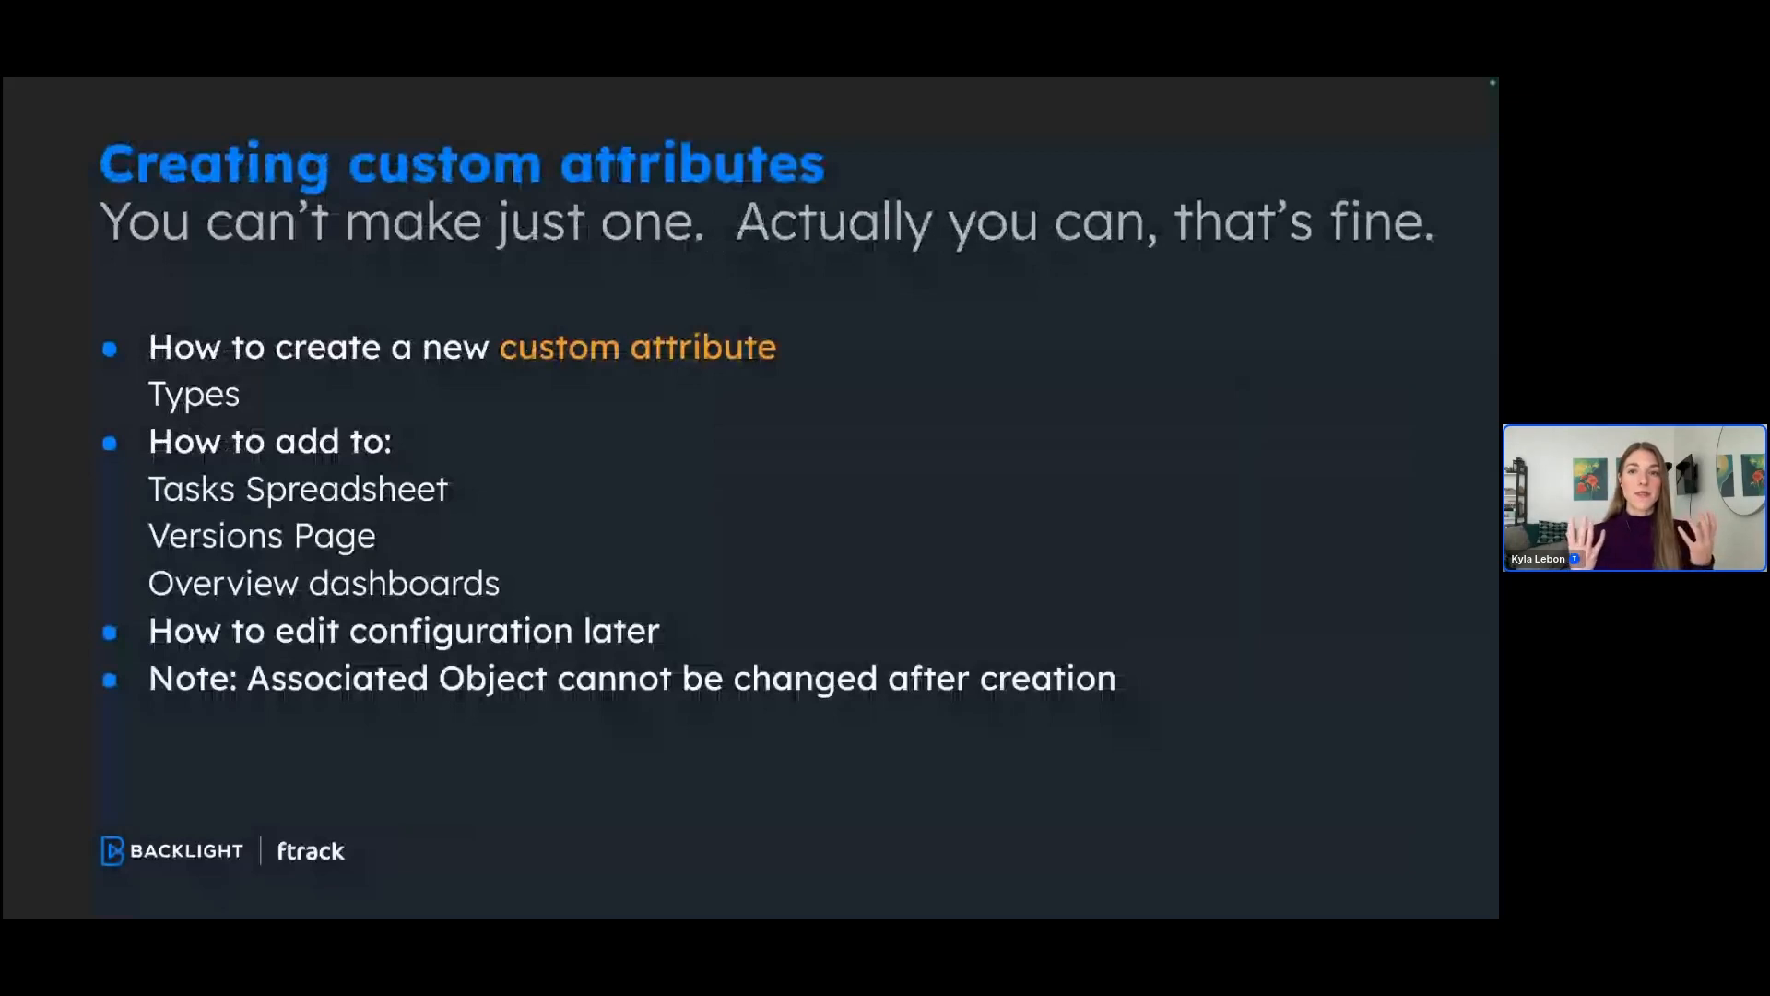
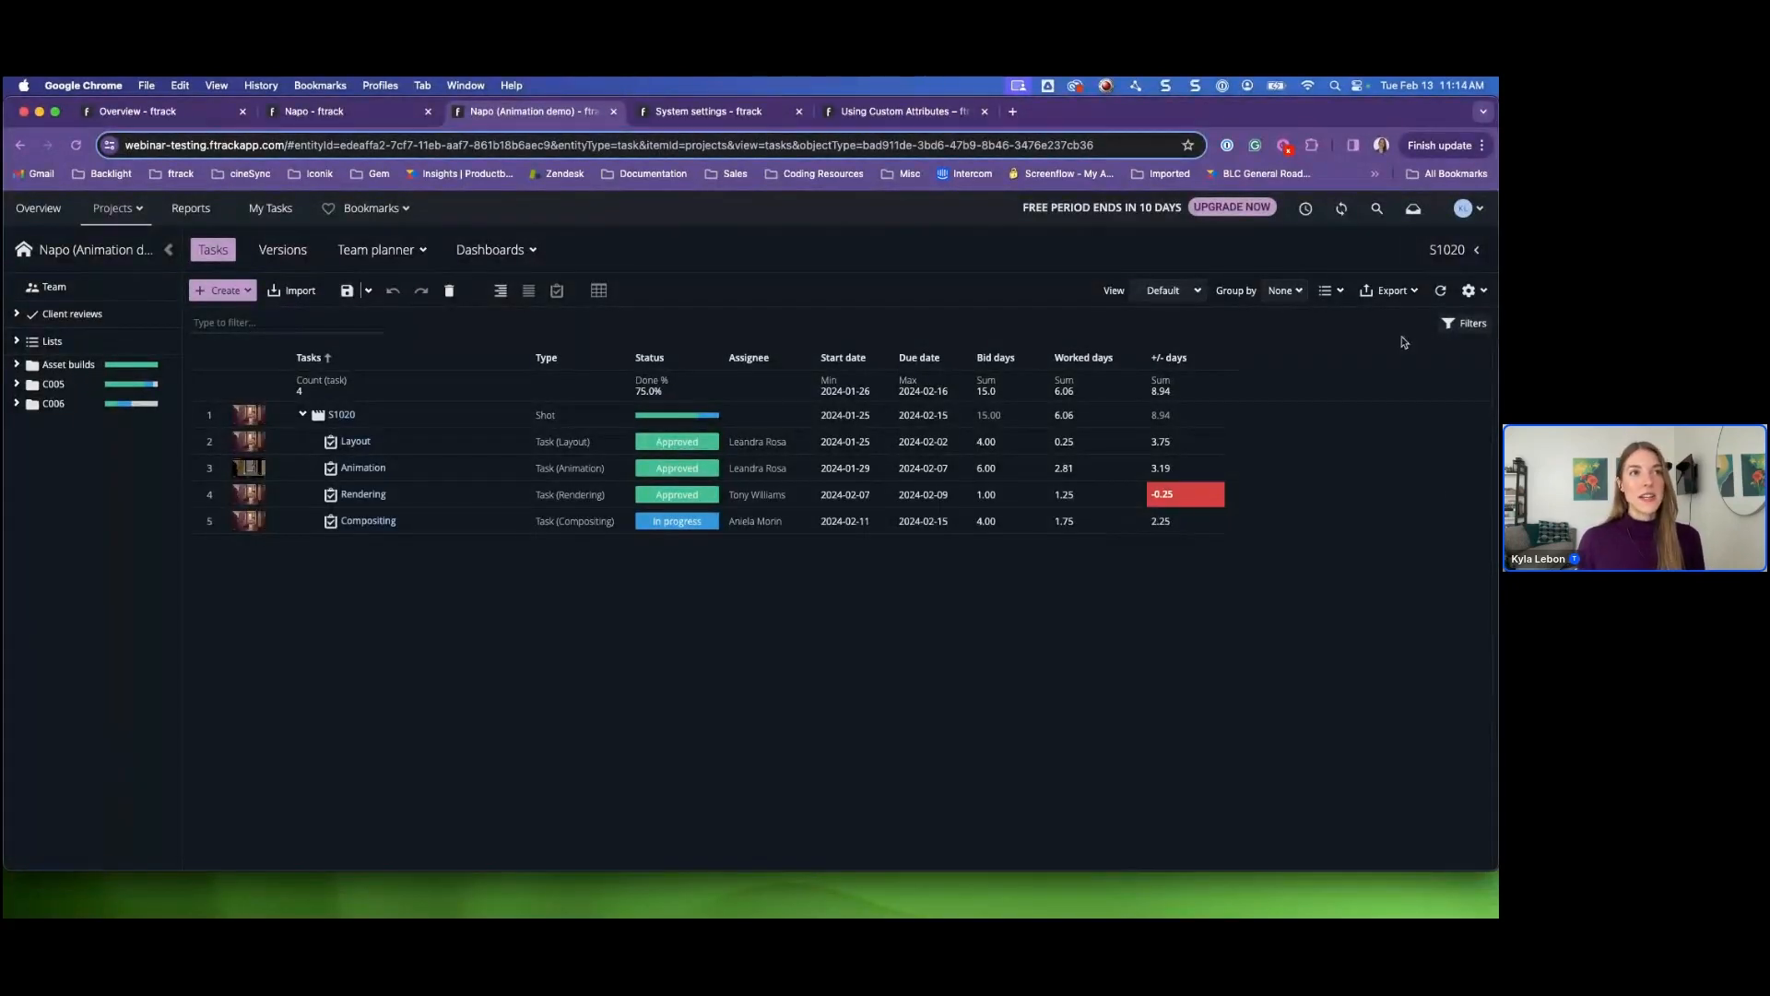
- Open the form for creating a project-only attribute from the Napo task spreadsheet, examine its fields, and cancel it
left_click(1470, 292)
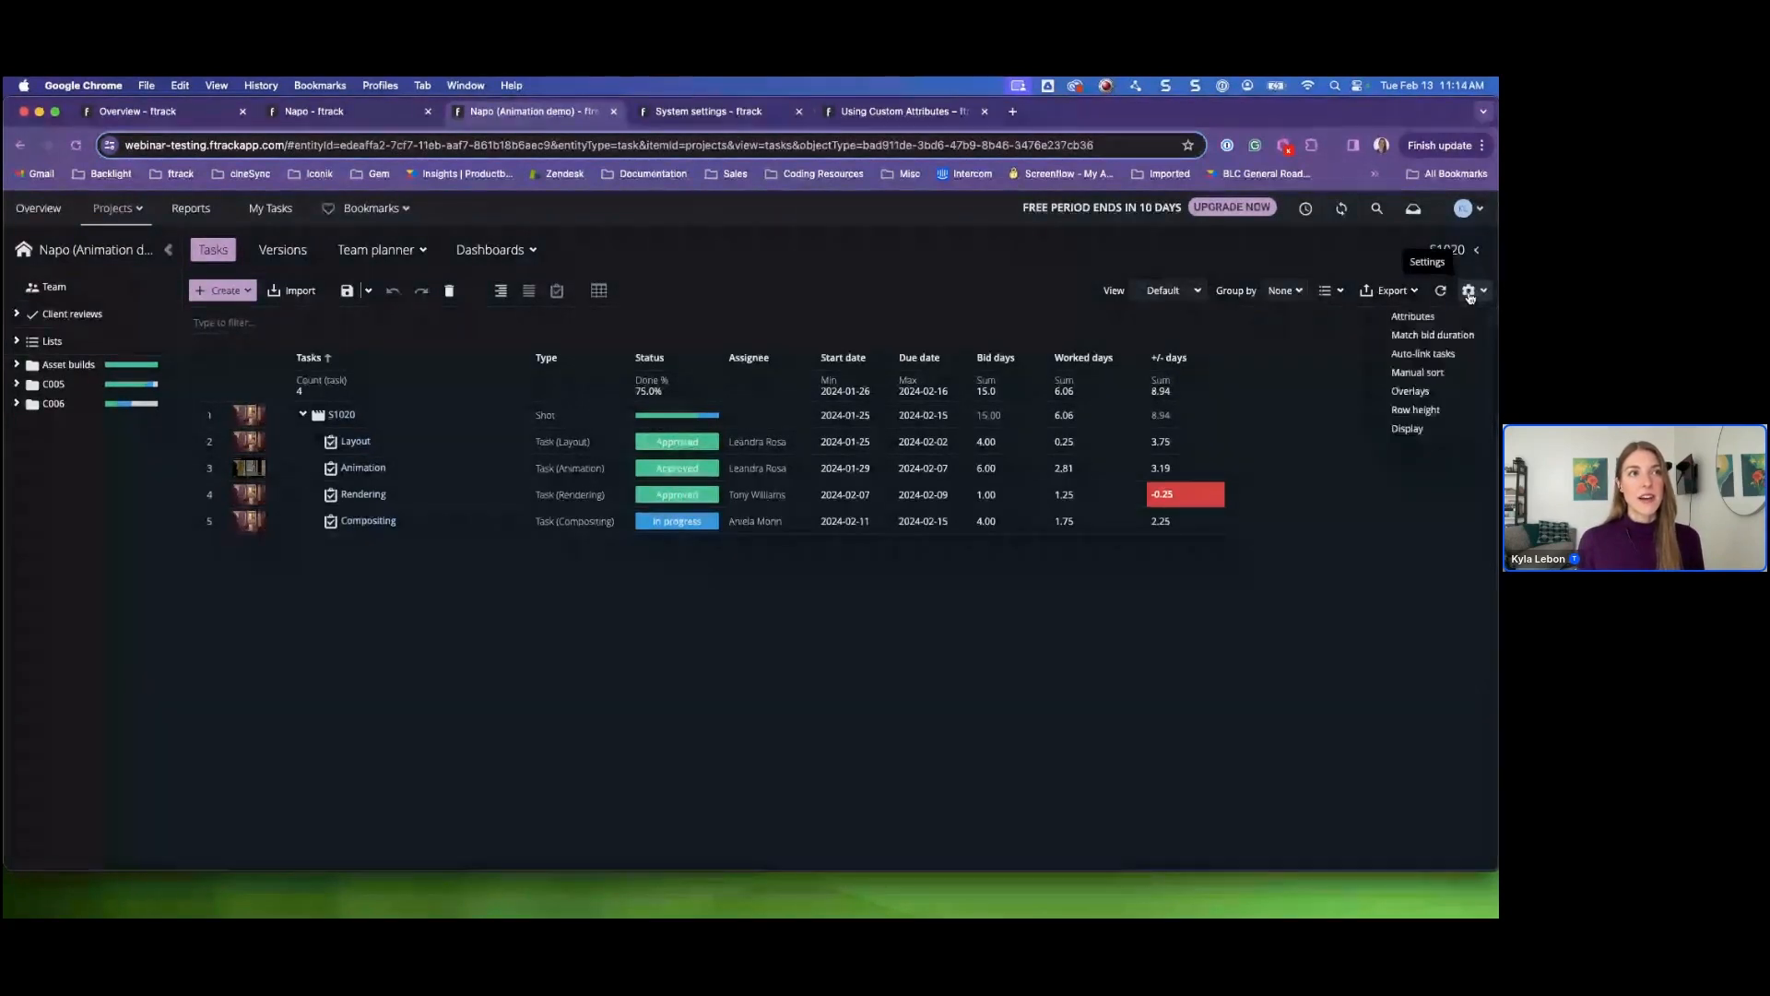
mouse_move(1456, 319)
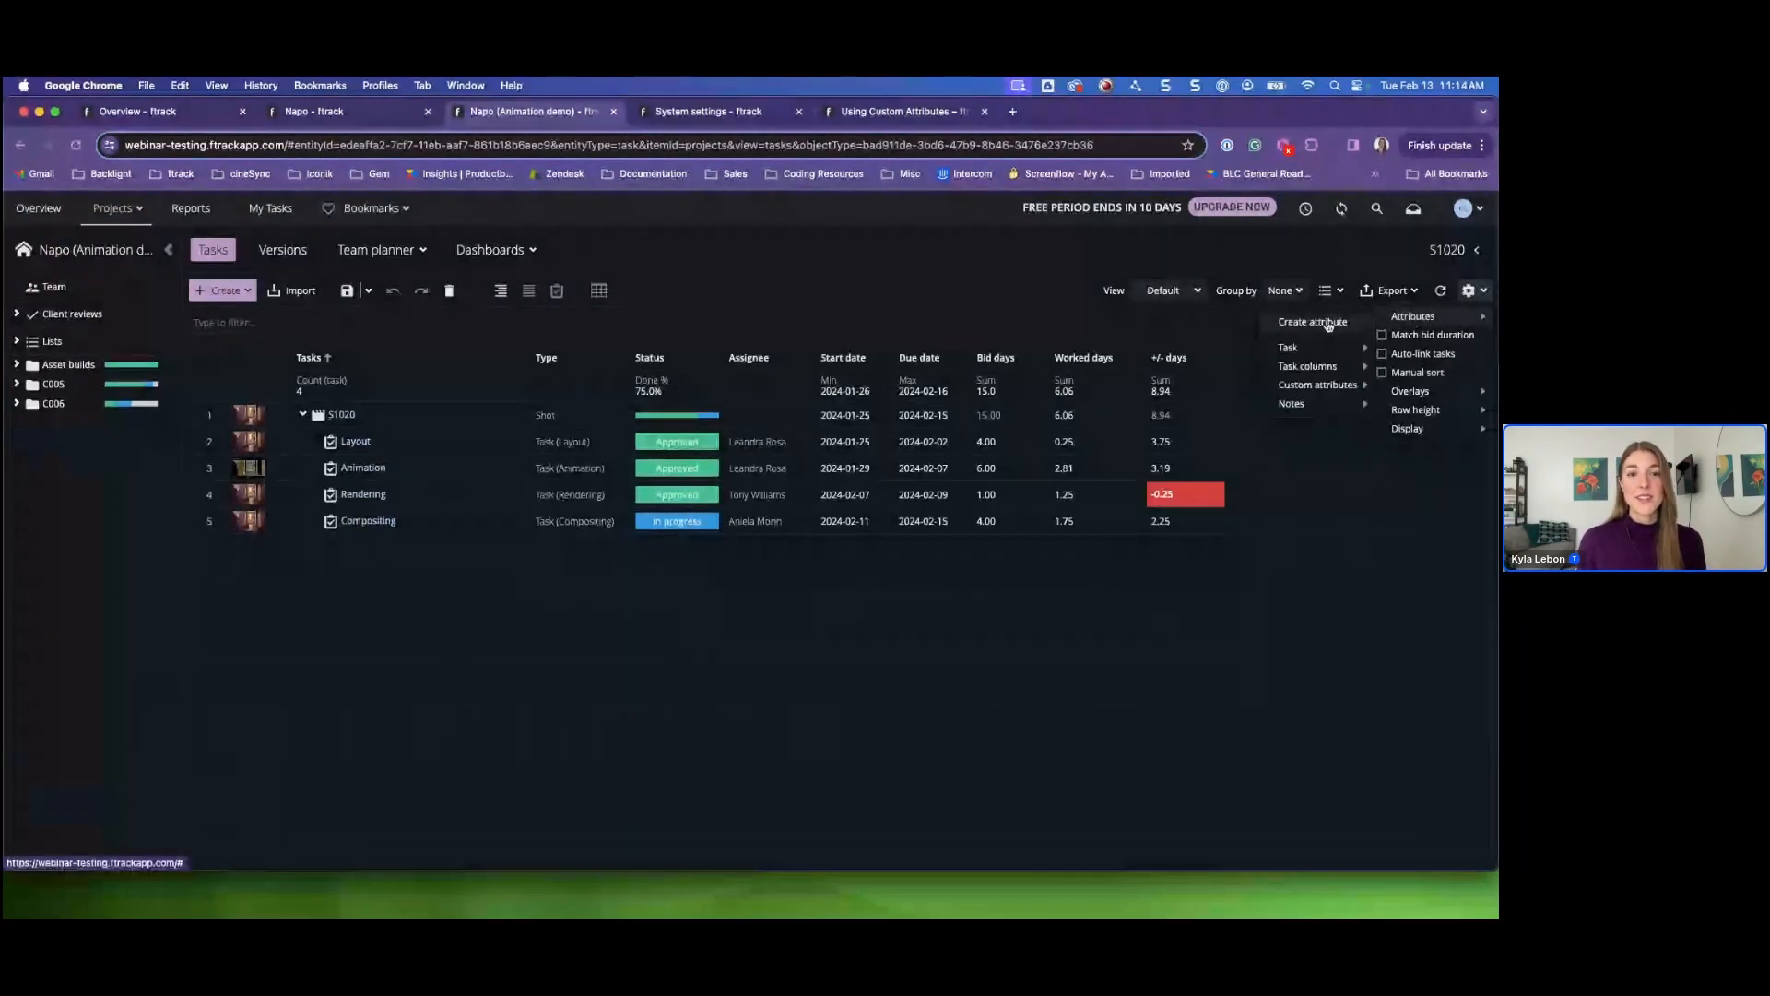
left_click(1328, 323)
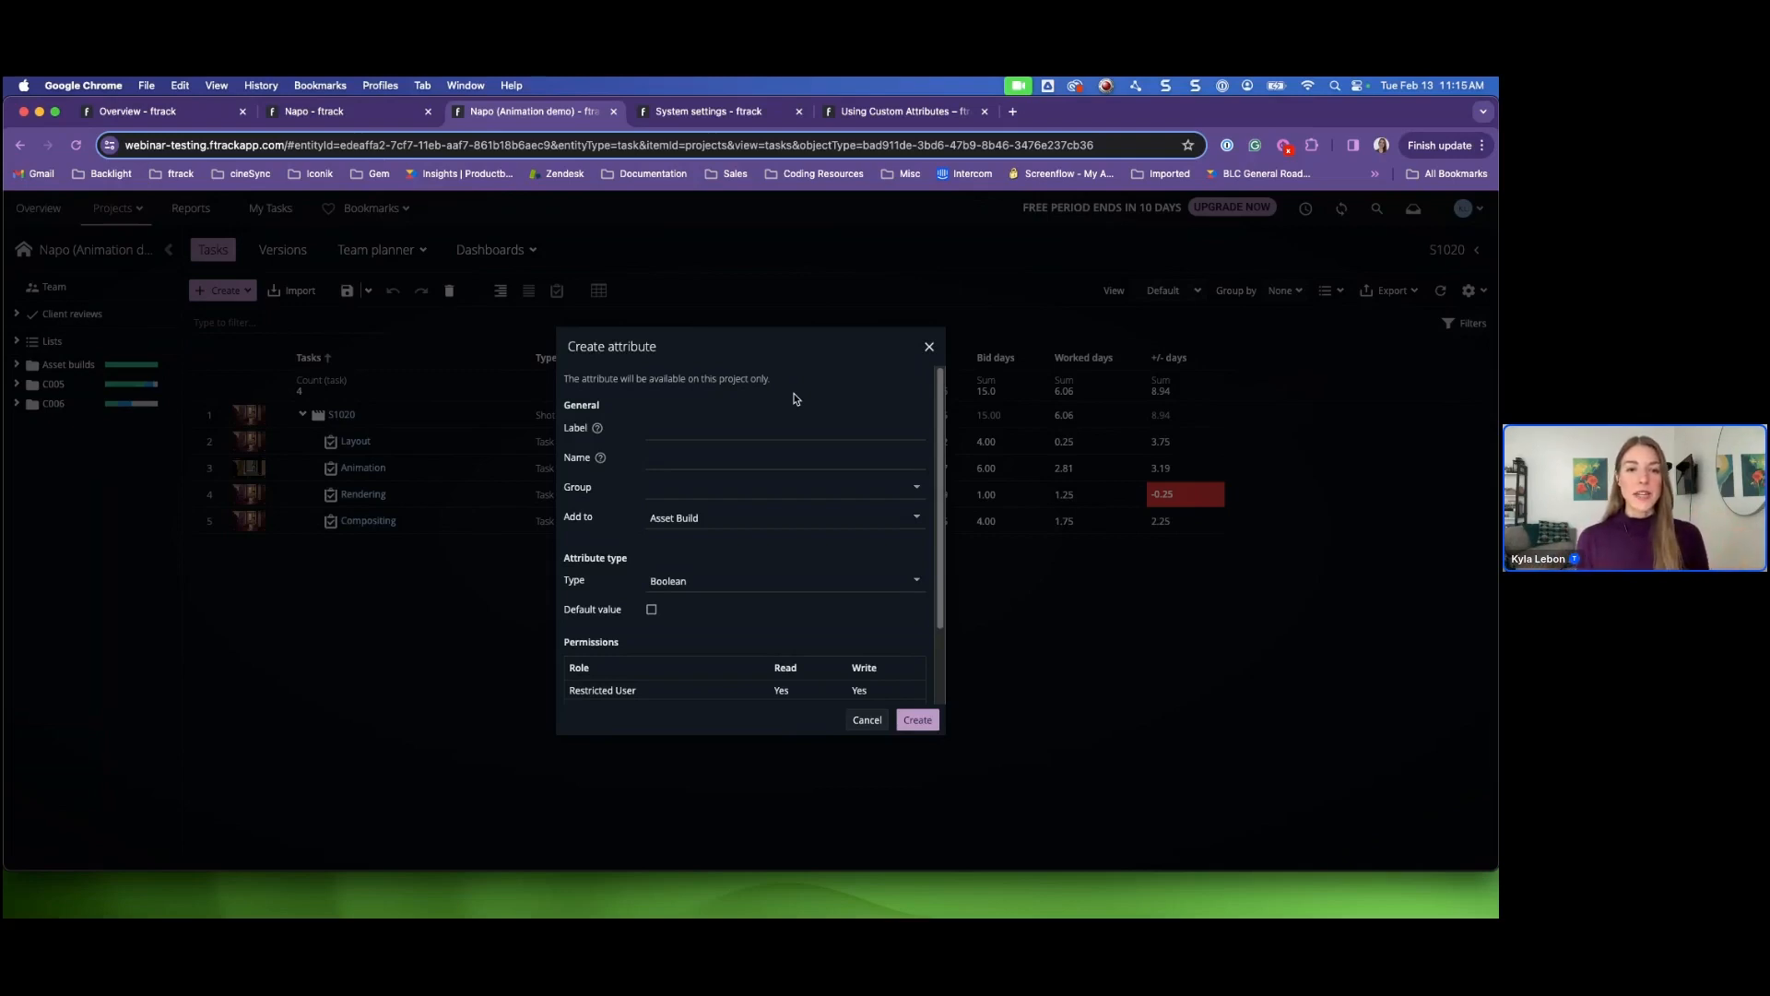
left_click(865, 720)
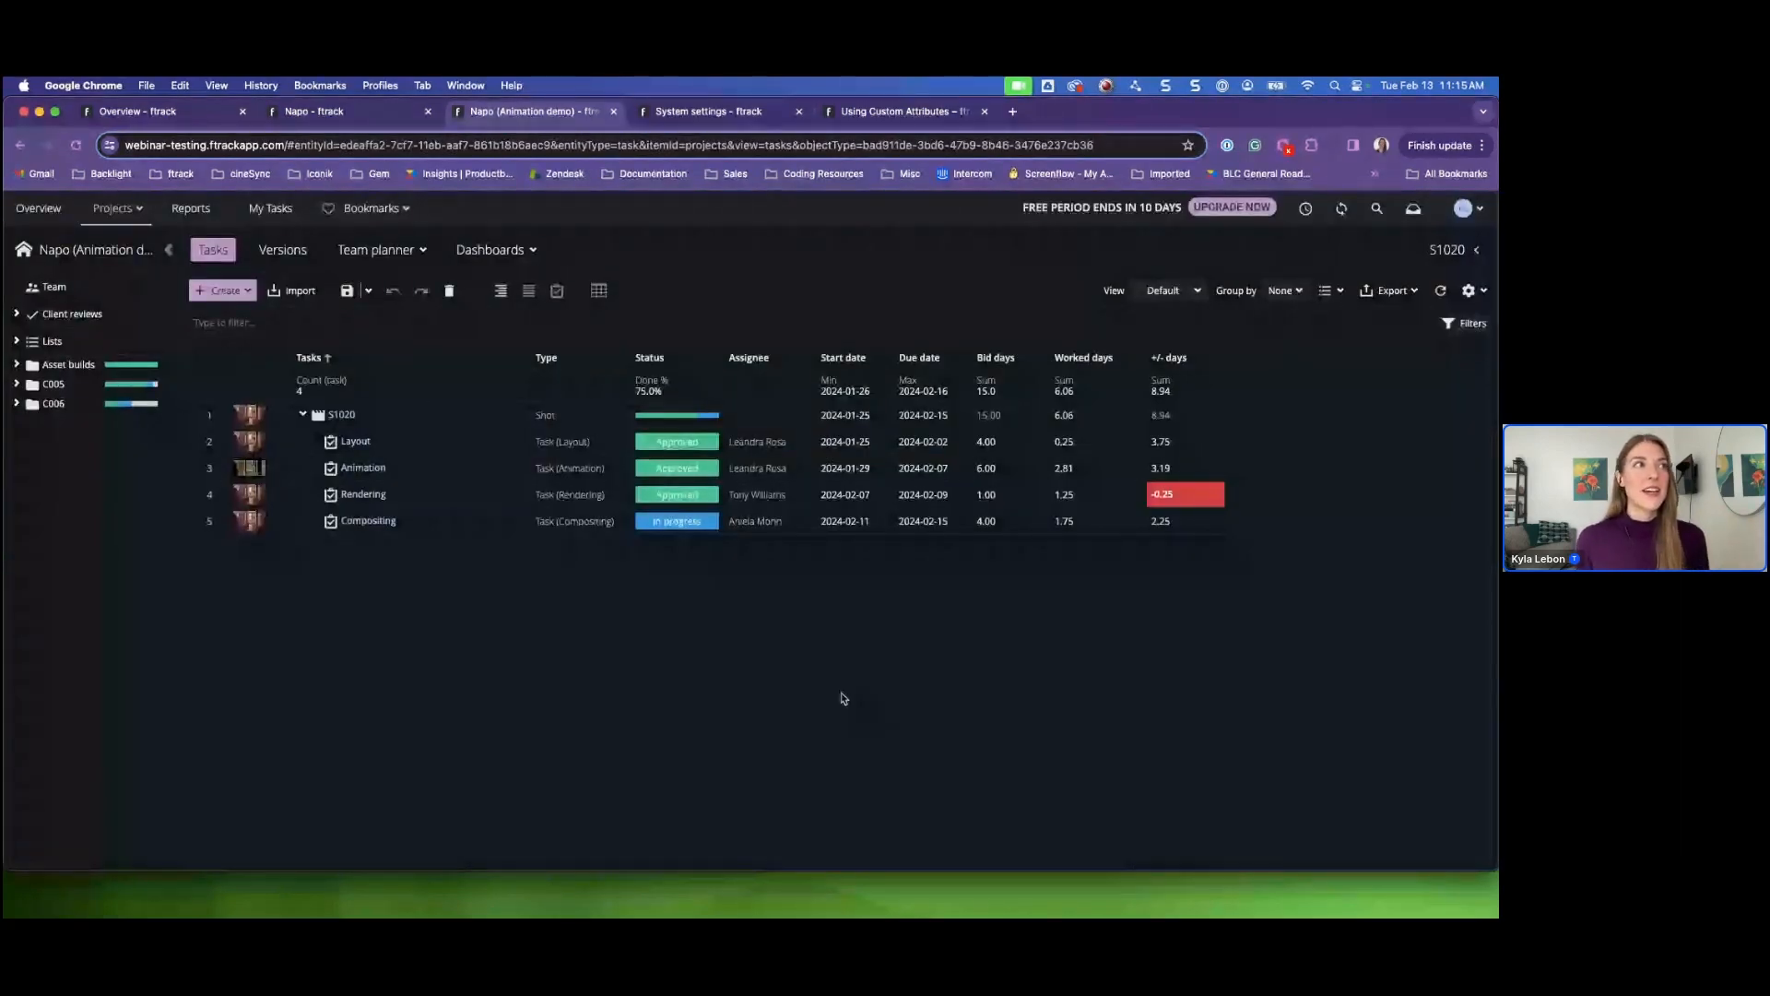
- Open the custom attributes list in the webinar-testing site's system settings and start creating an attribute for all projects
left_click(1462, 210)
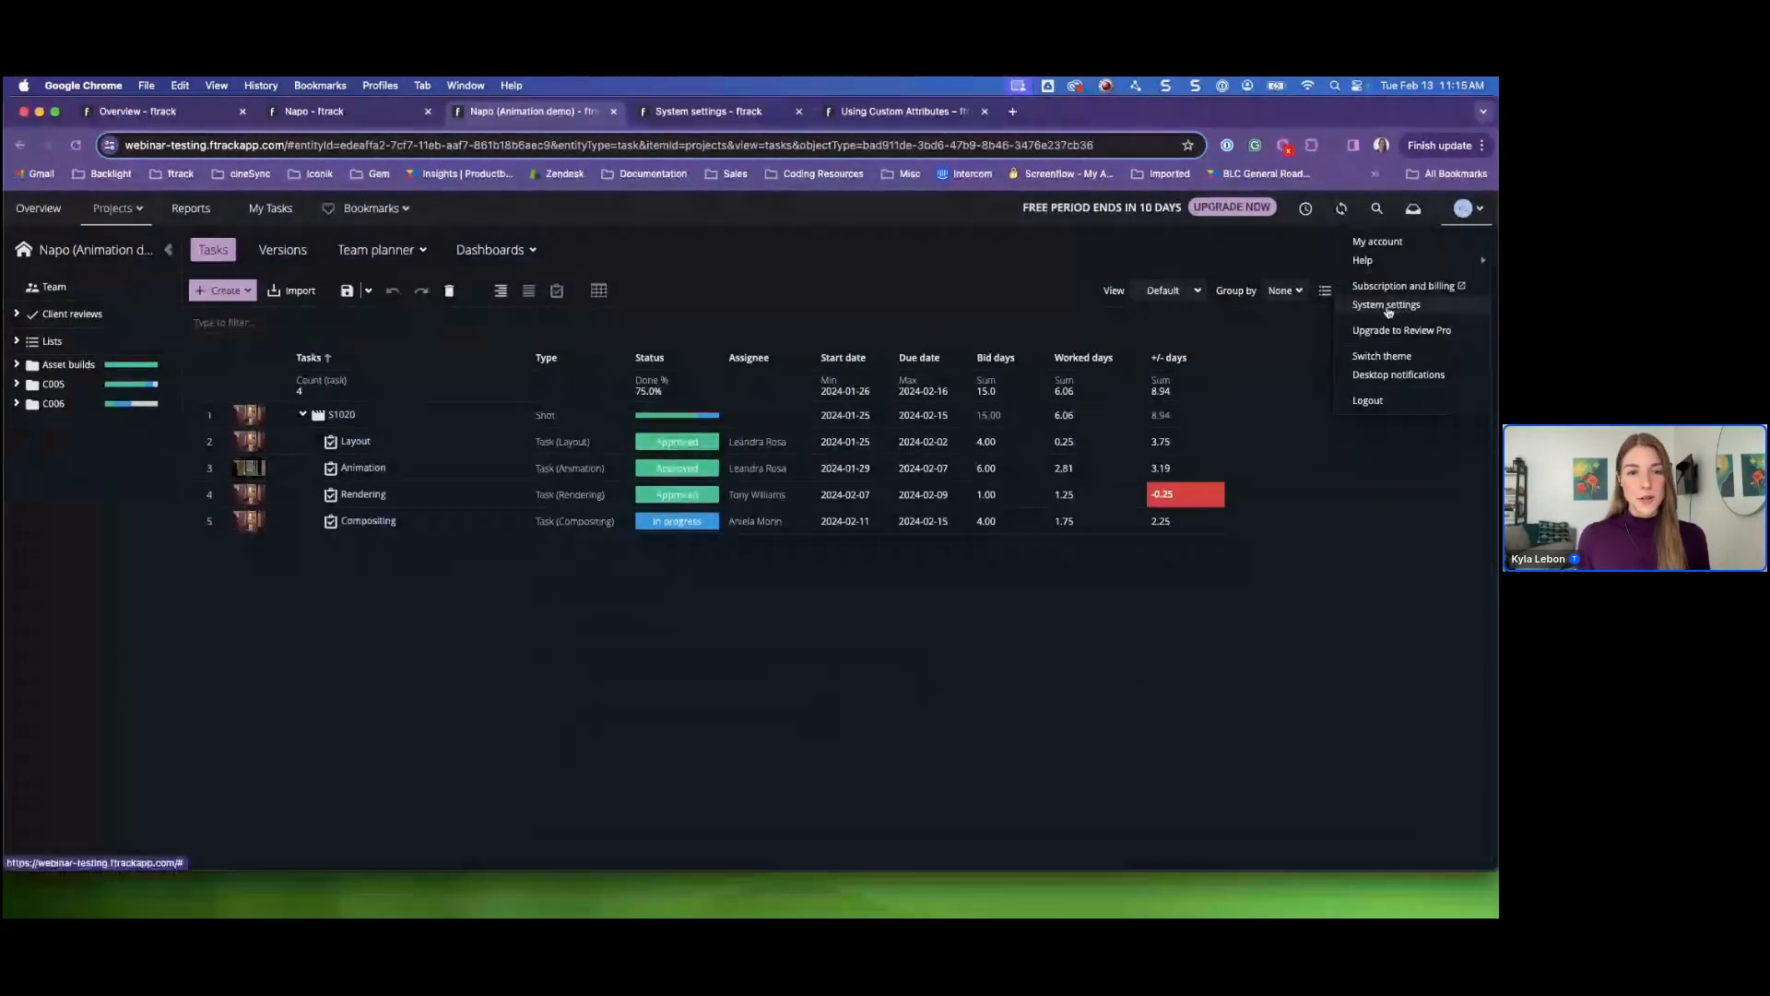
left_click(918, 304)
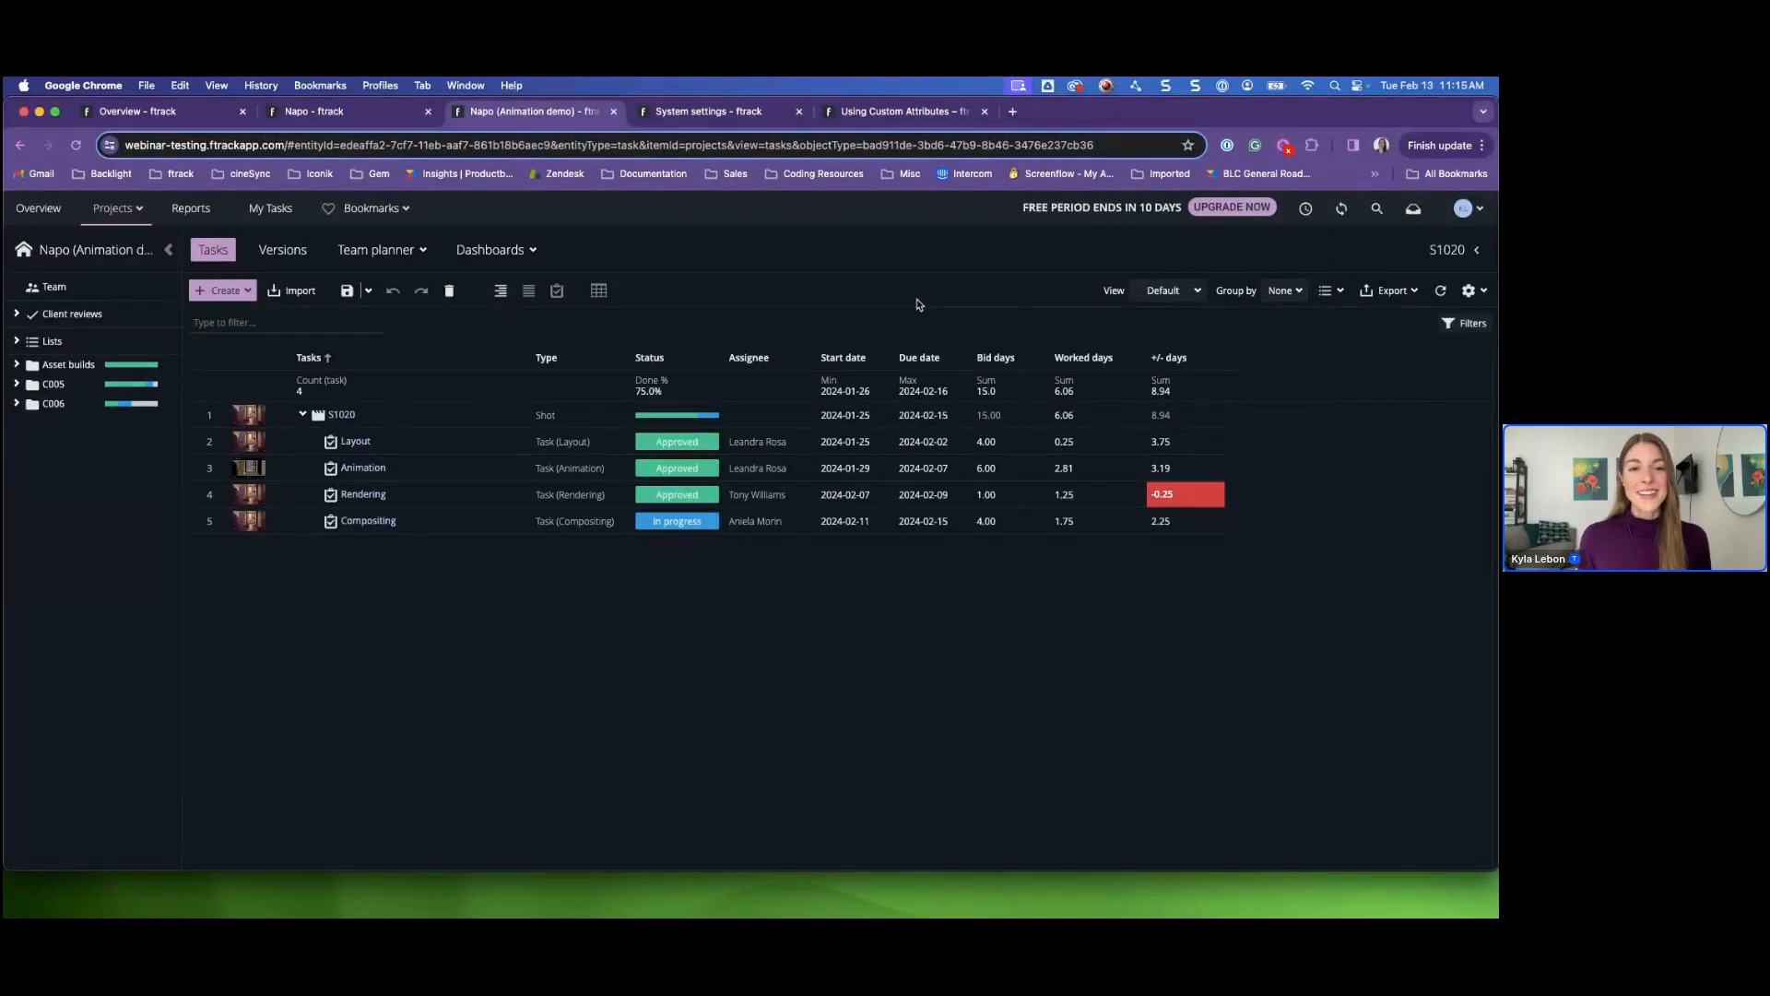
left_click(700, 116)
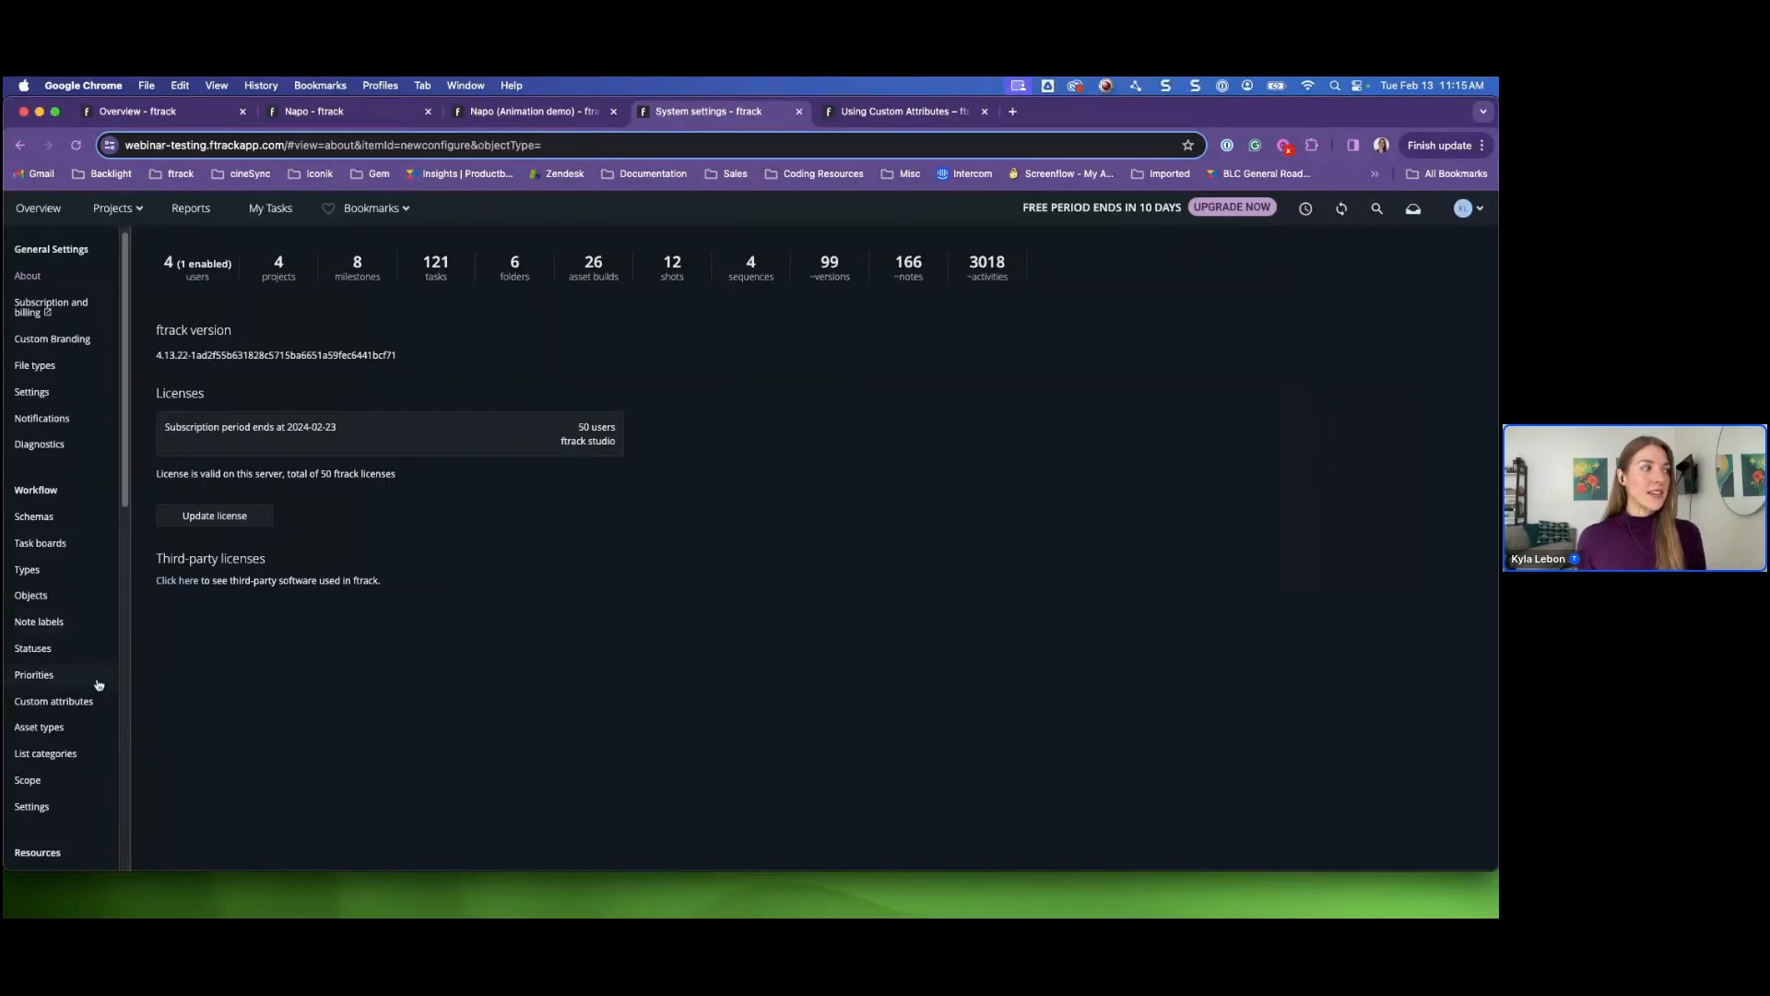
scroll(60, 494, "down", 2)
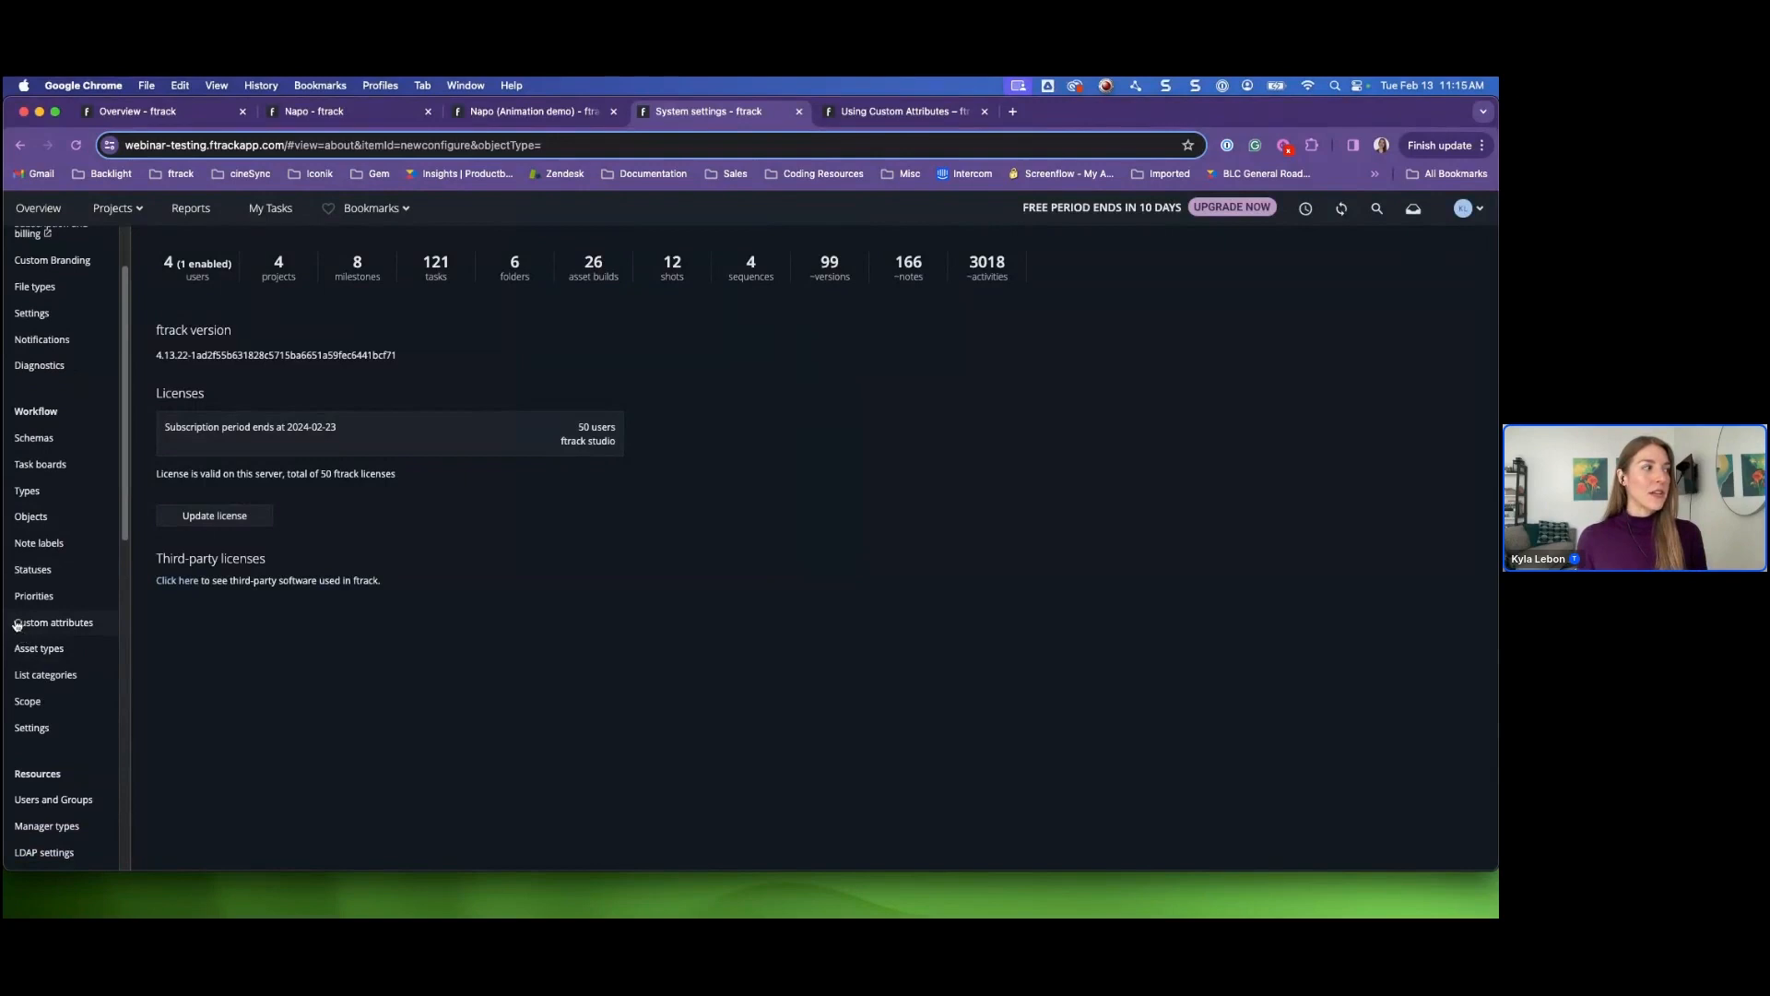
left_click(69, 625)
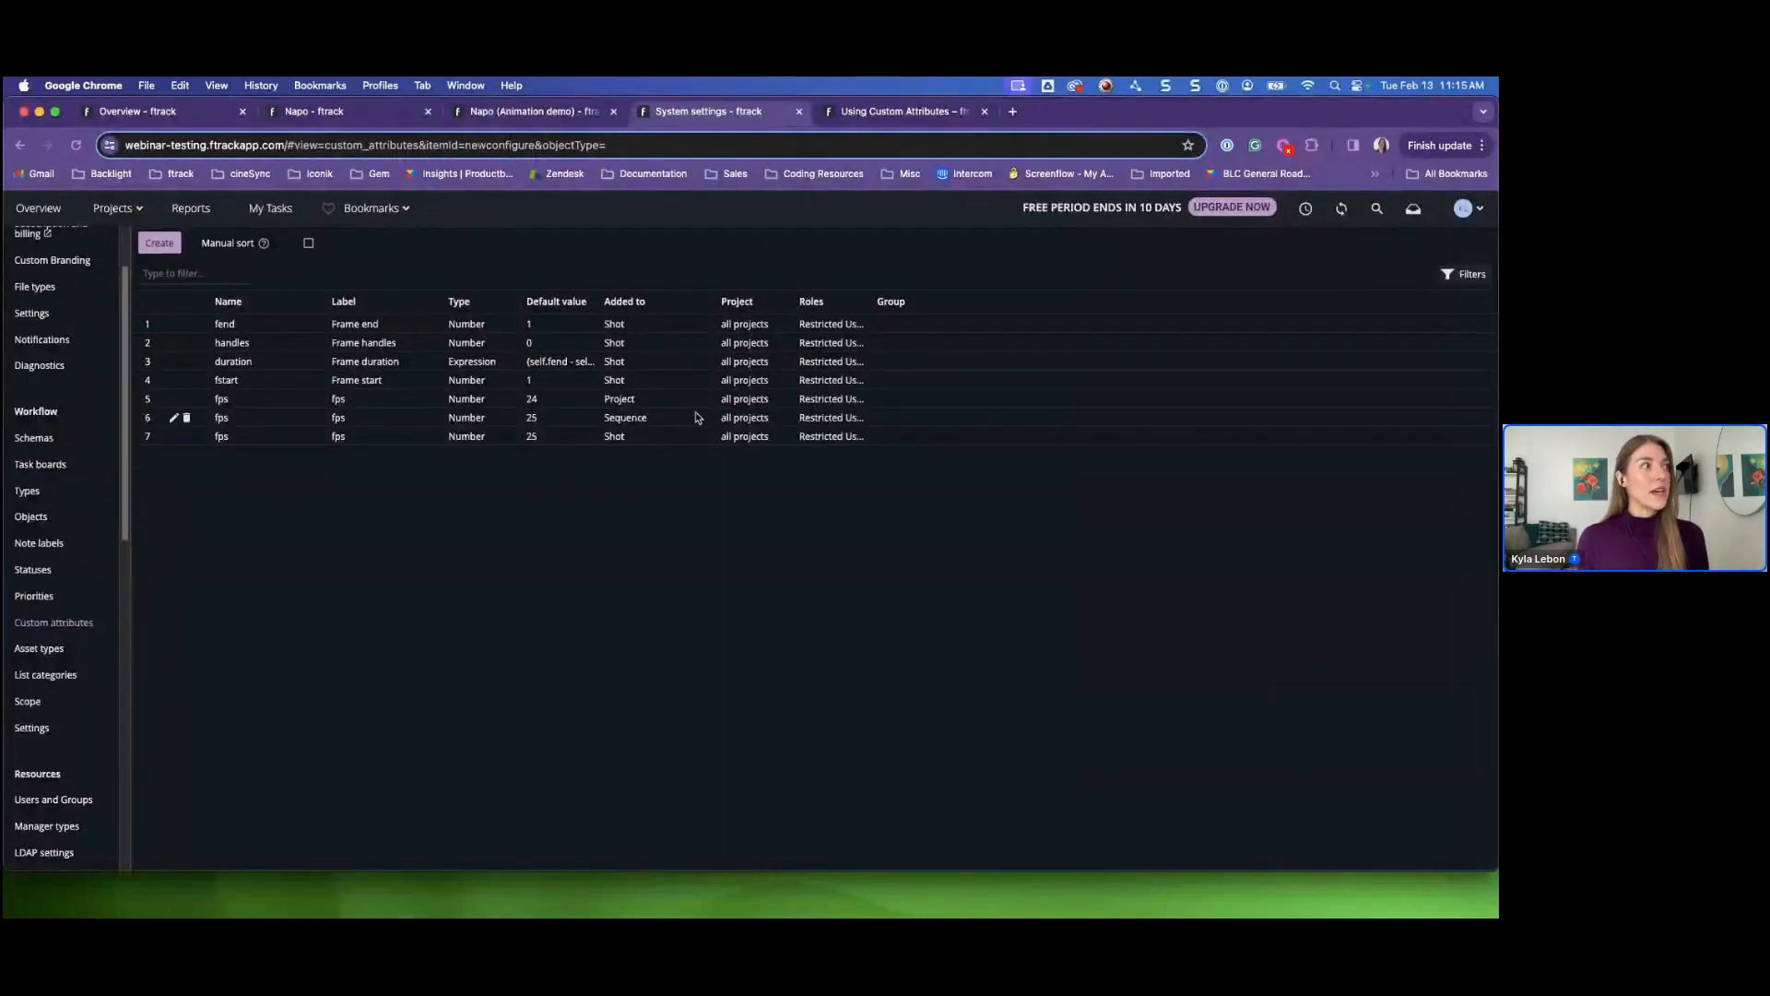
left_click(165, 247)
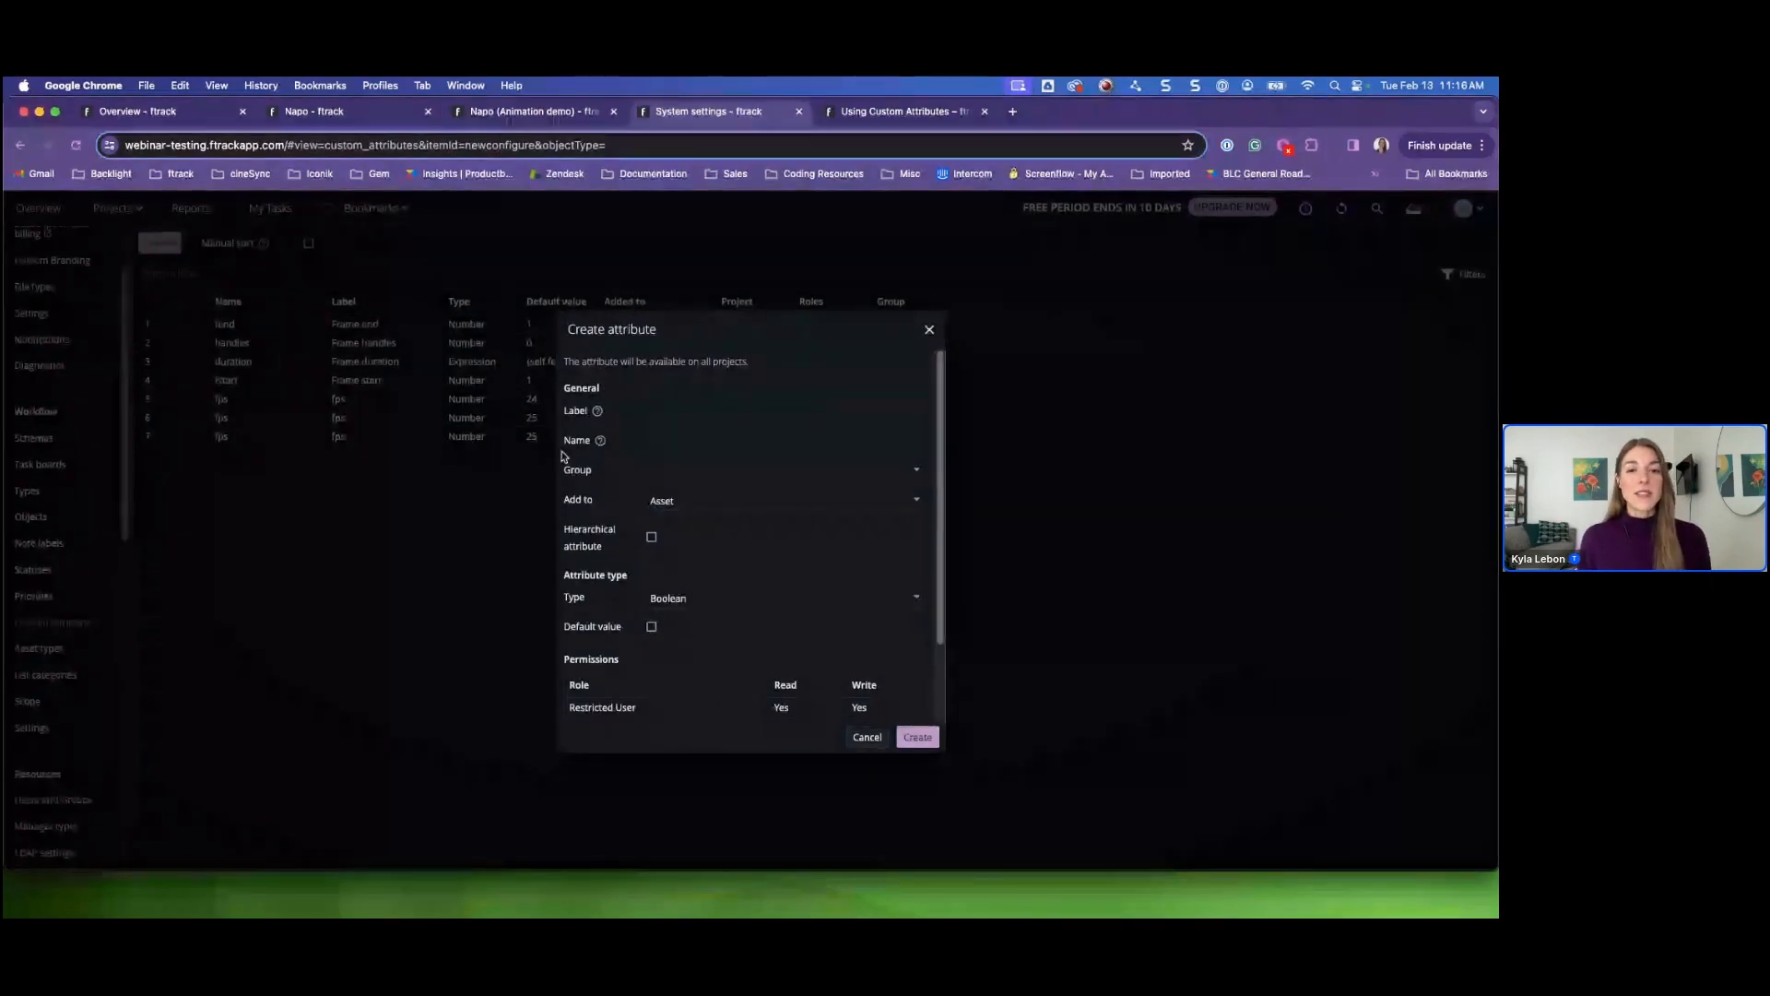
- Examine the attribute form's Label and Name help and the object types the attribute can be added to
left_click(481, 118)
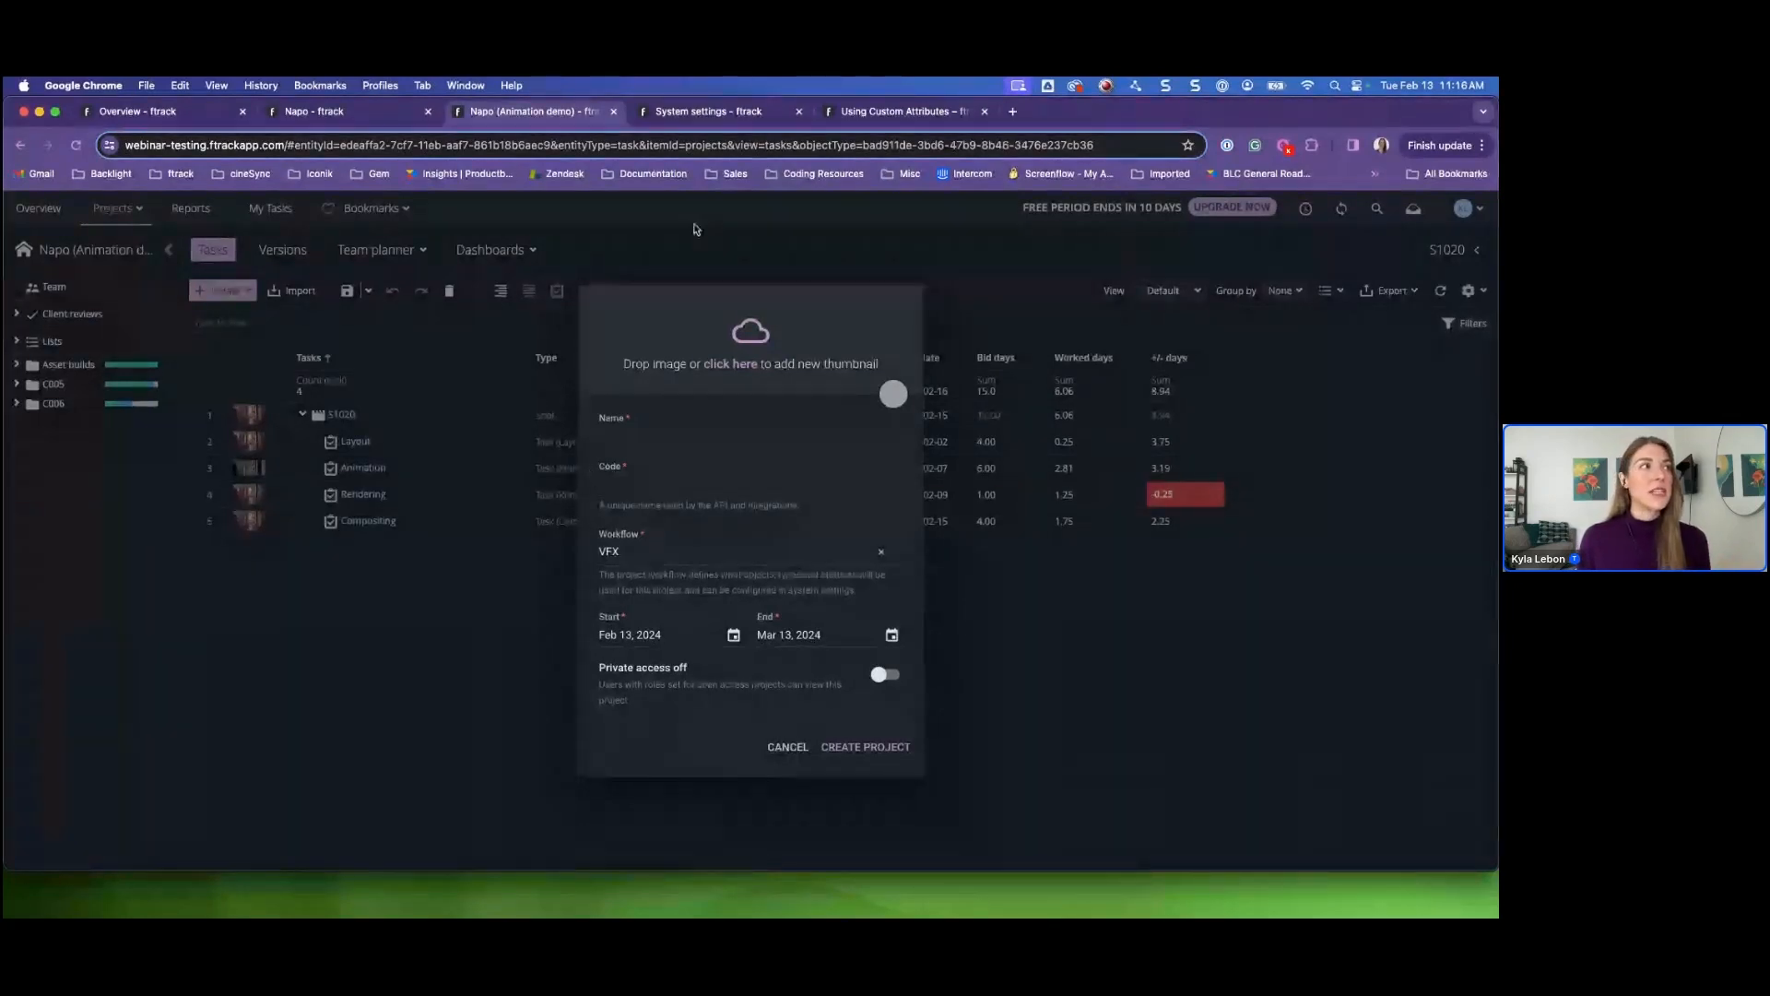
left_click(715, 114)
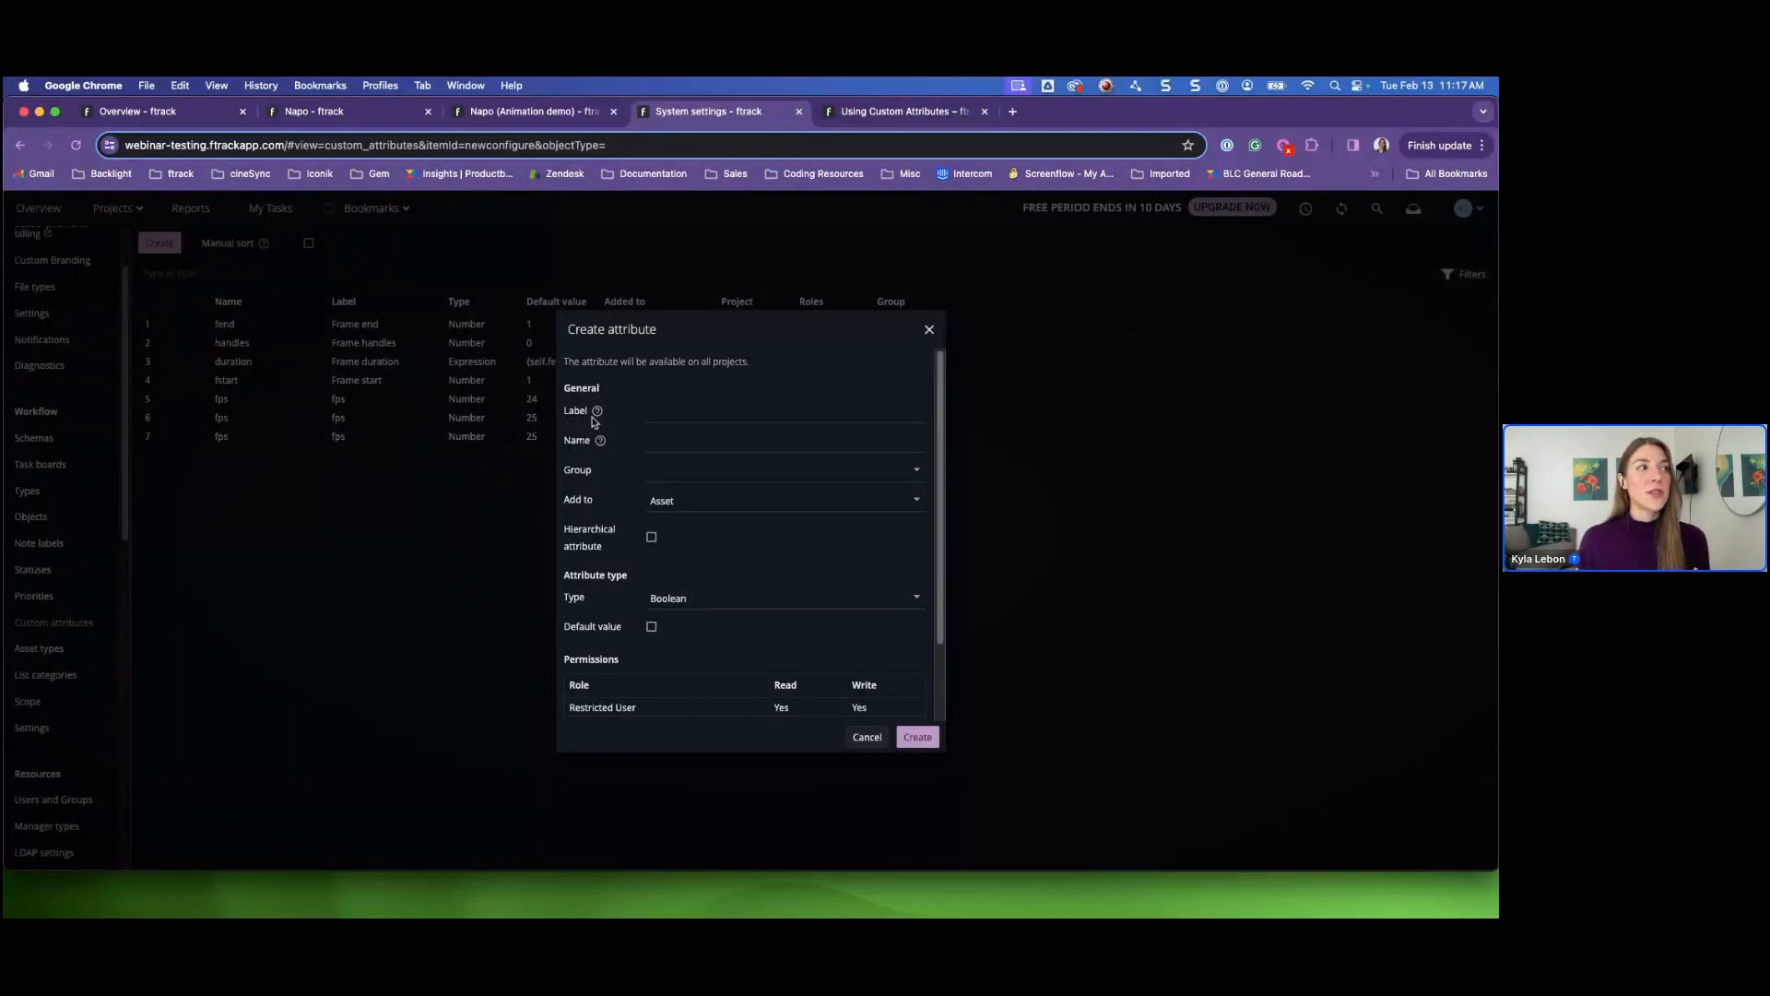
mouse_move(598, 415)
mouse_move(604, 445)
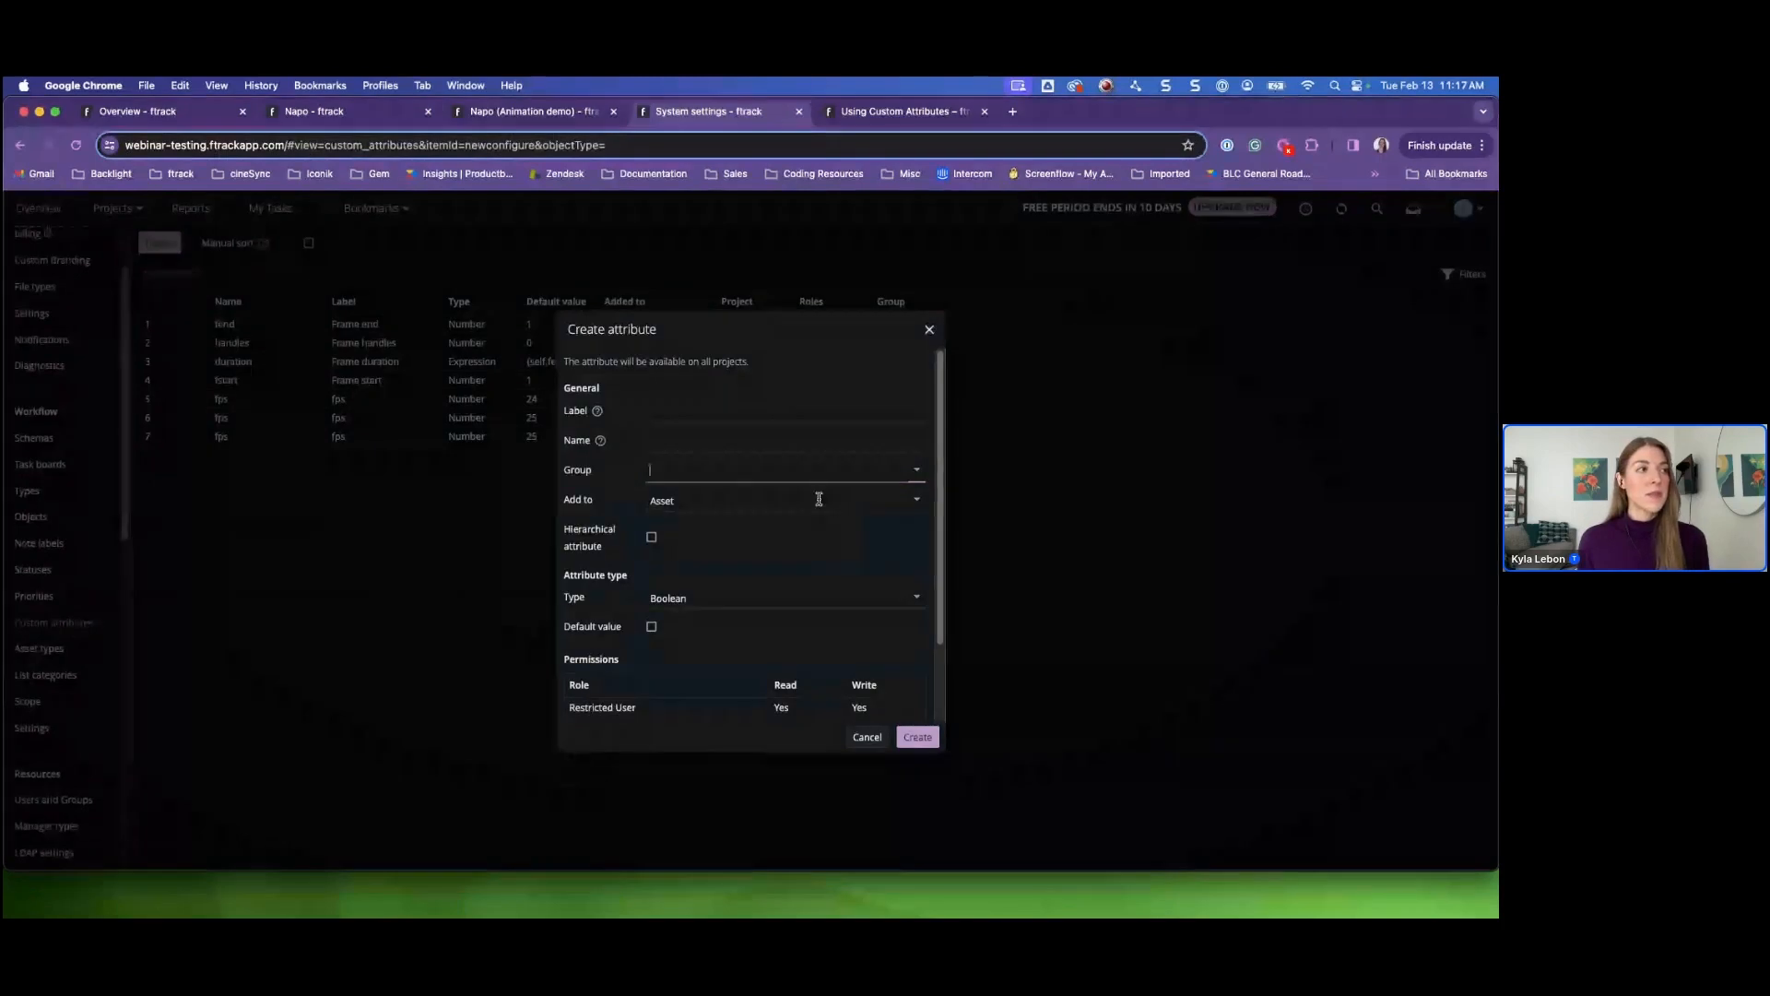
left_click(915, 500)
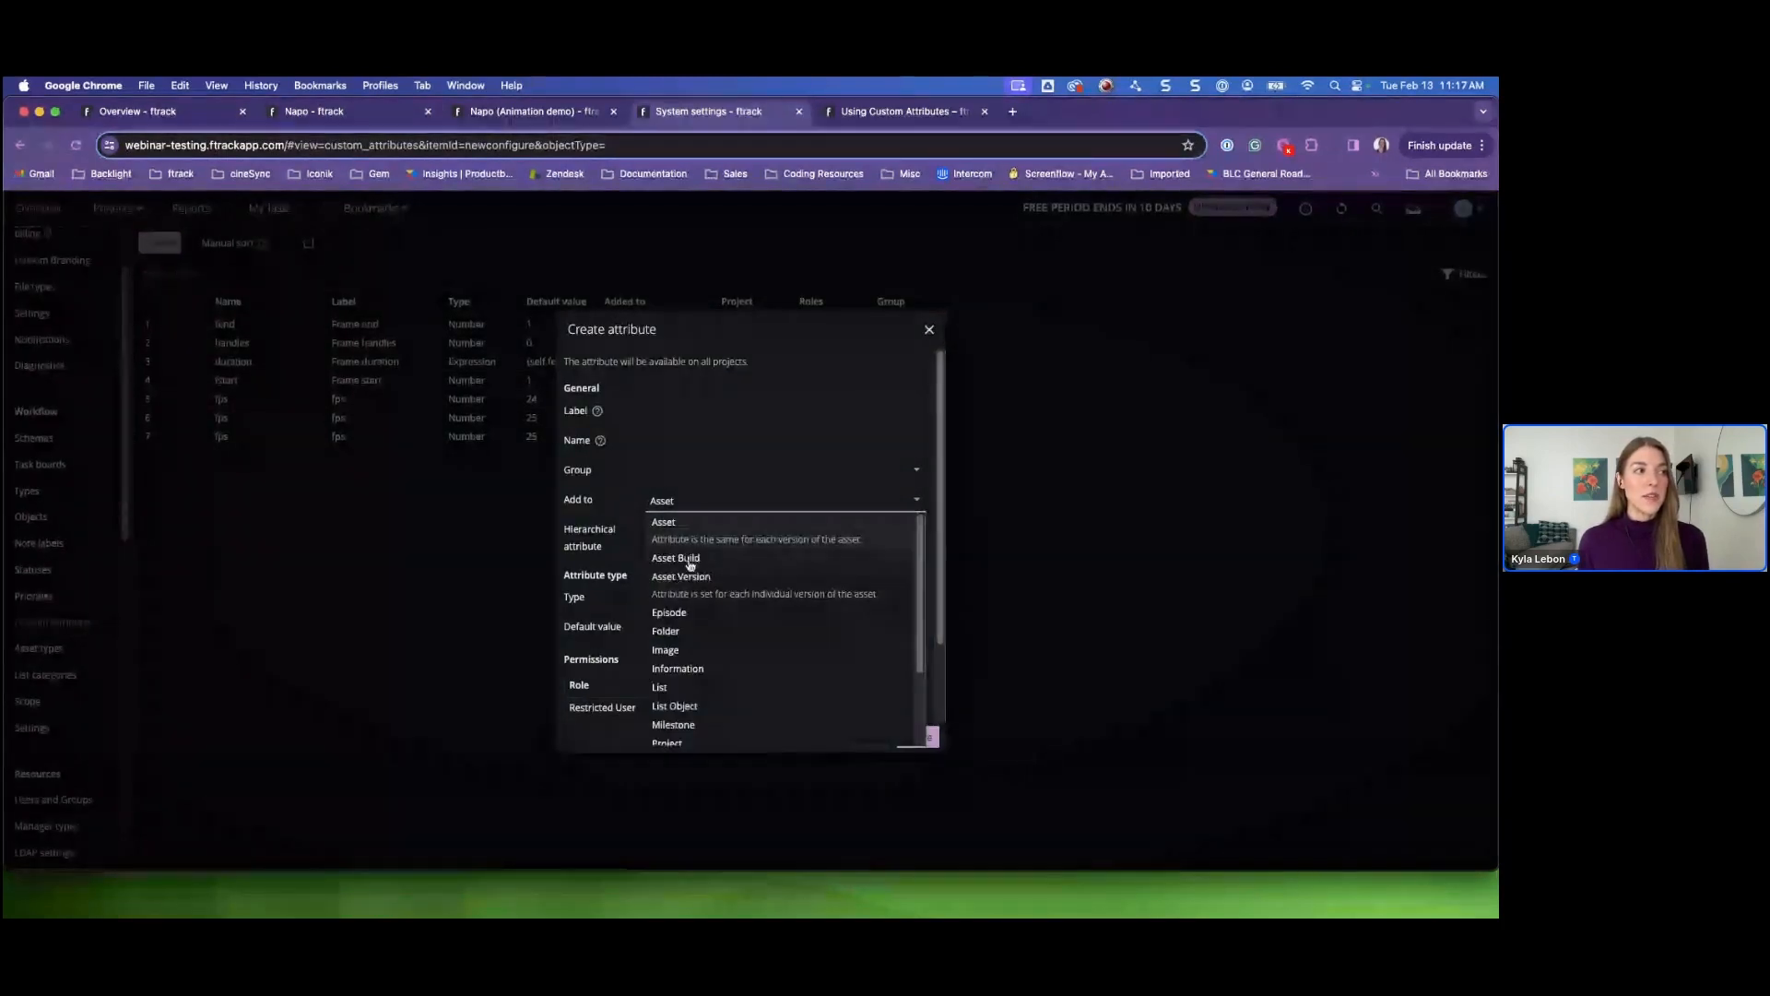
scroll(727, 600, "down", 3)
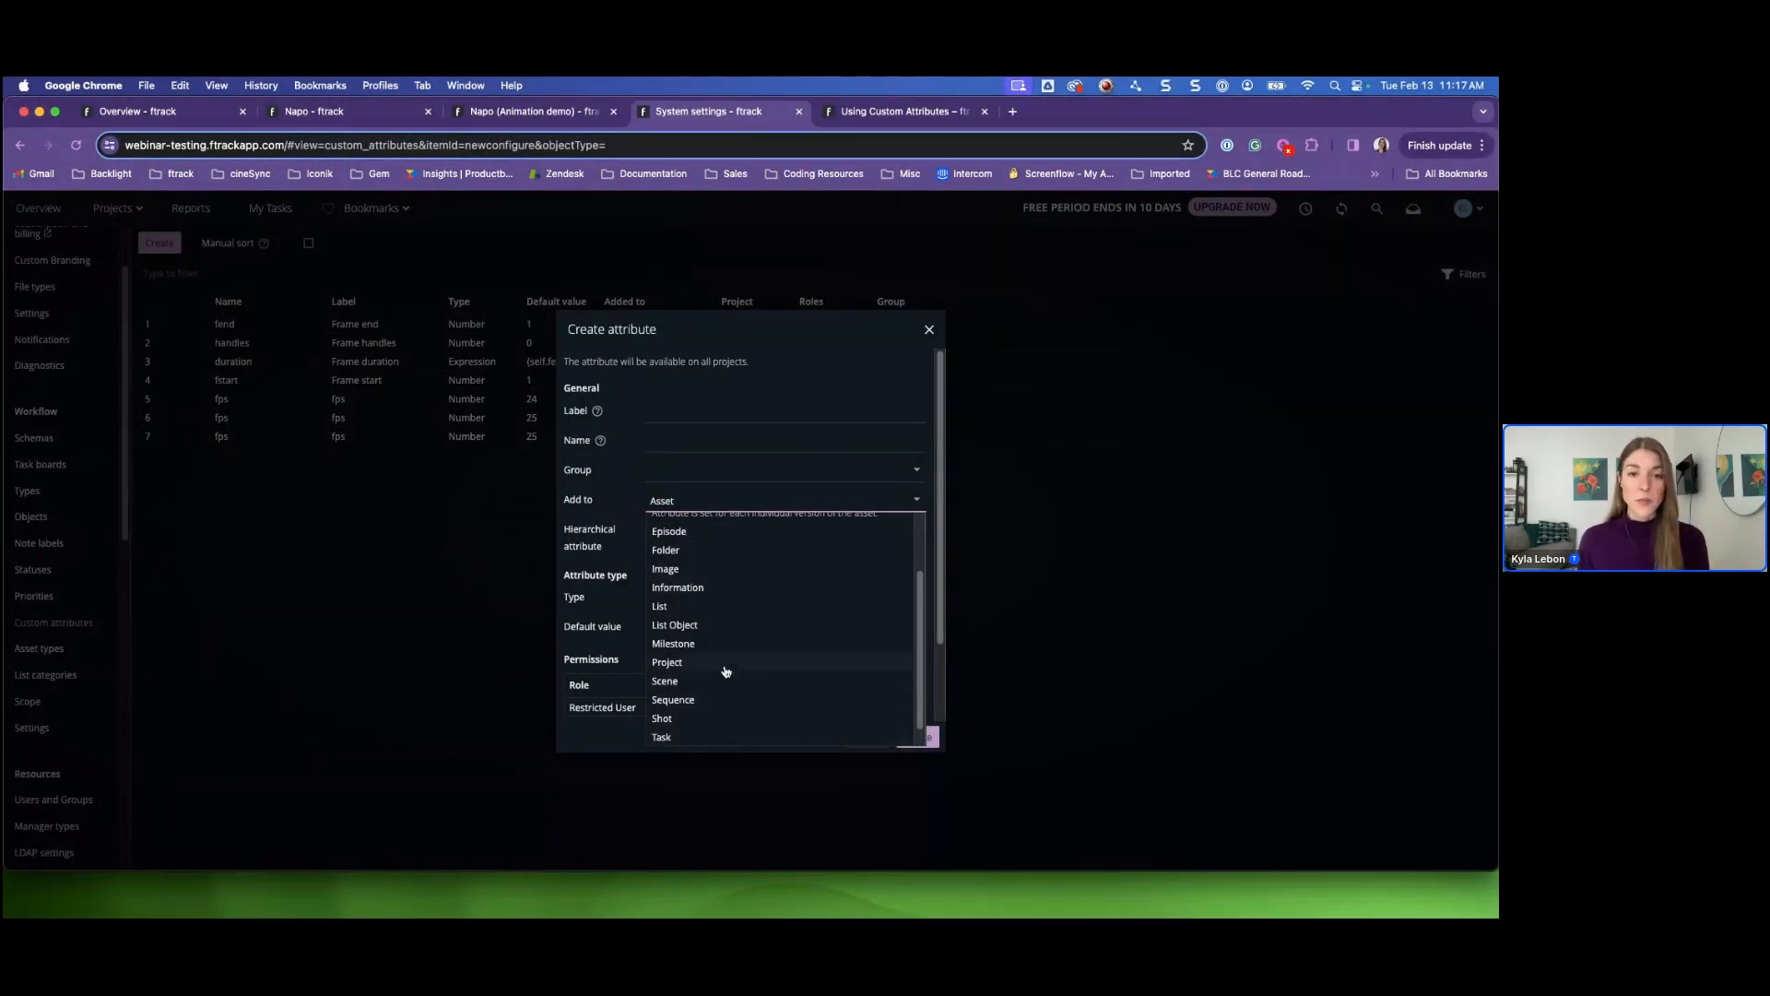
scroll(724, 673, "down", 1)
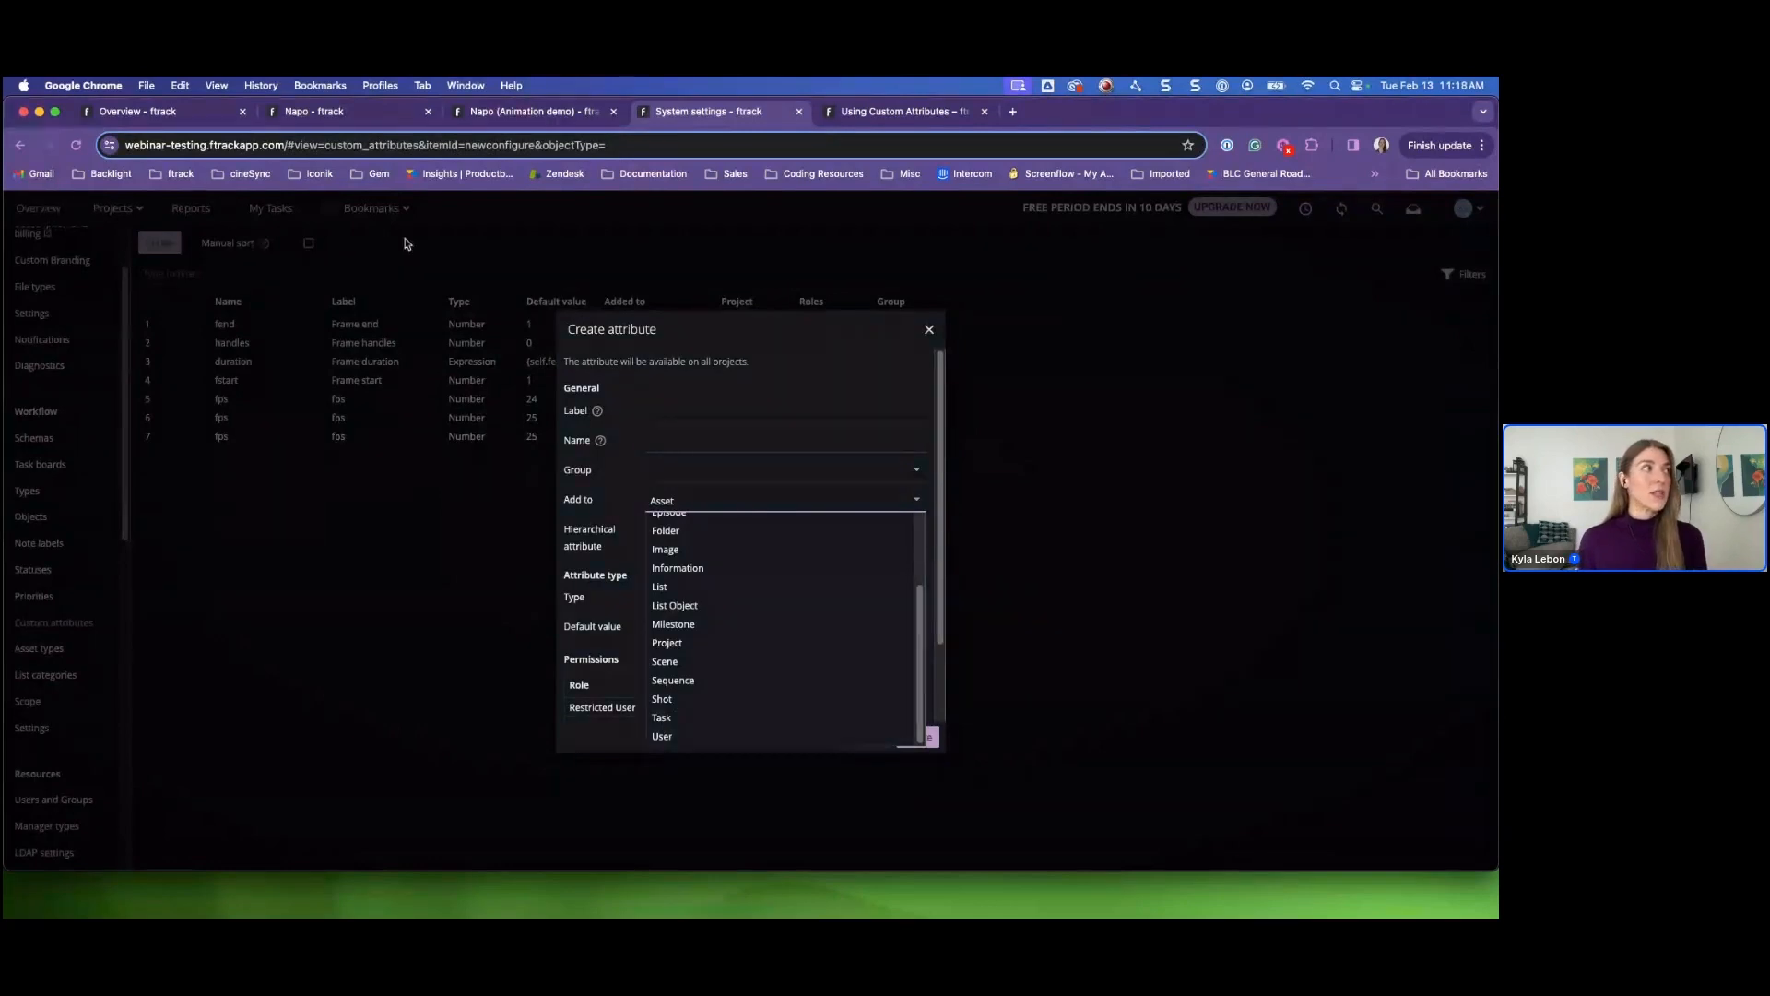
- View the Overview's Users dashboard and list the attributes available for users in the demo site's Users and Groups settings
left_click(144, 120)
left_click(50, 273)
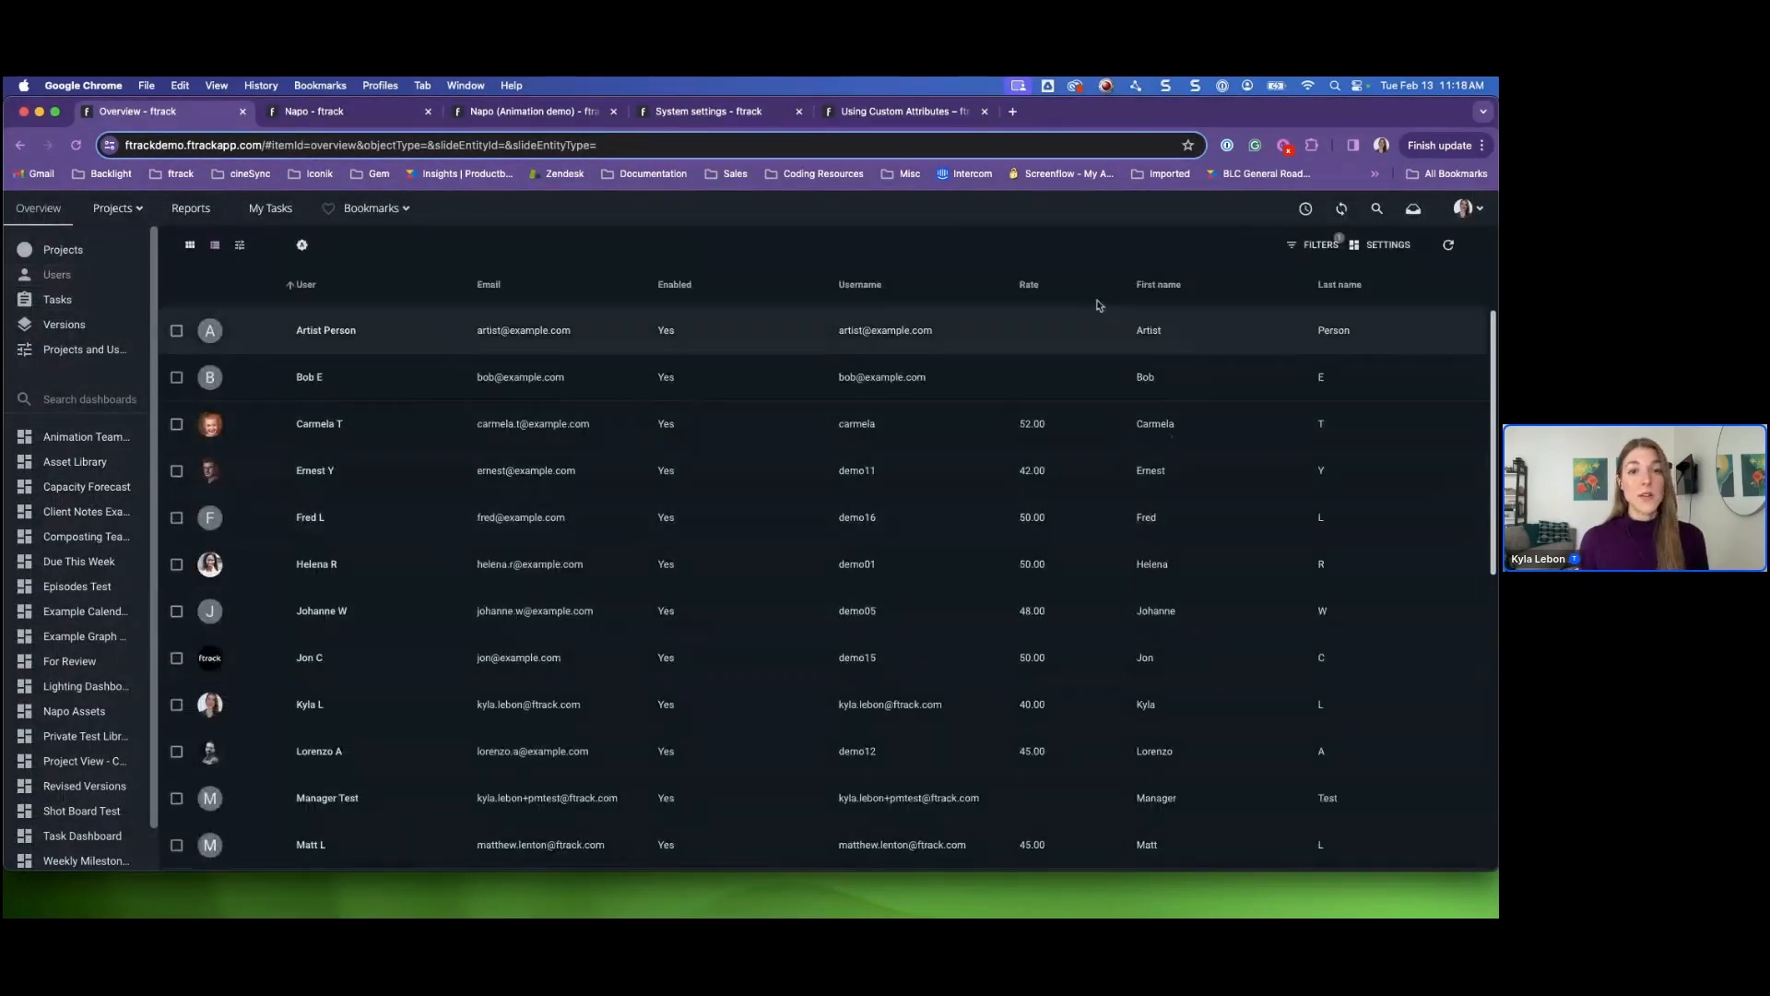
left_click(314, 110)
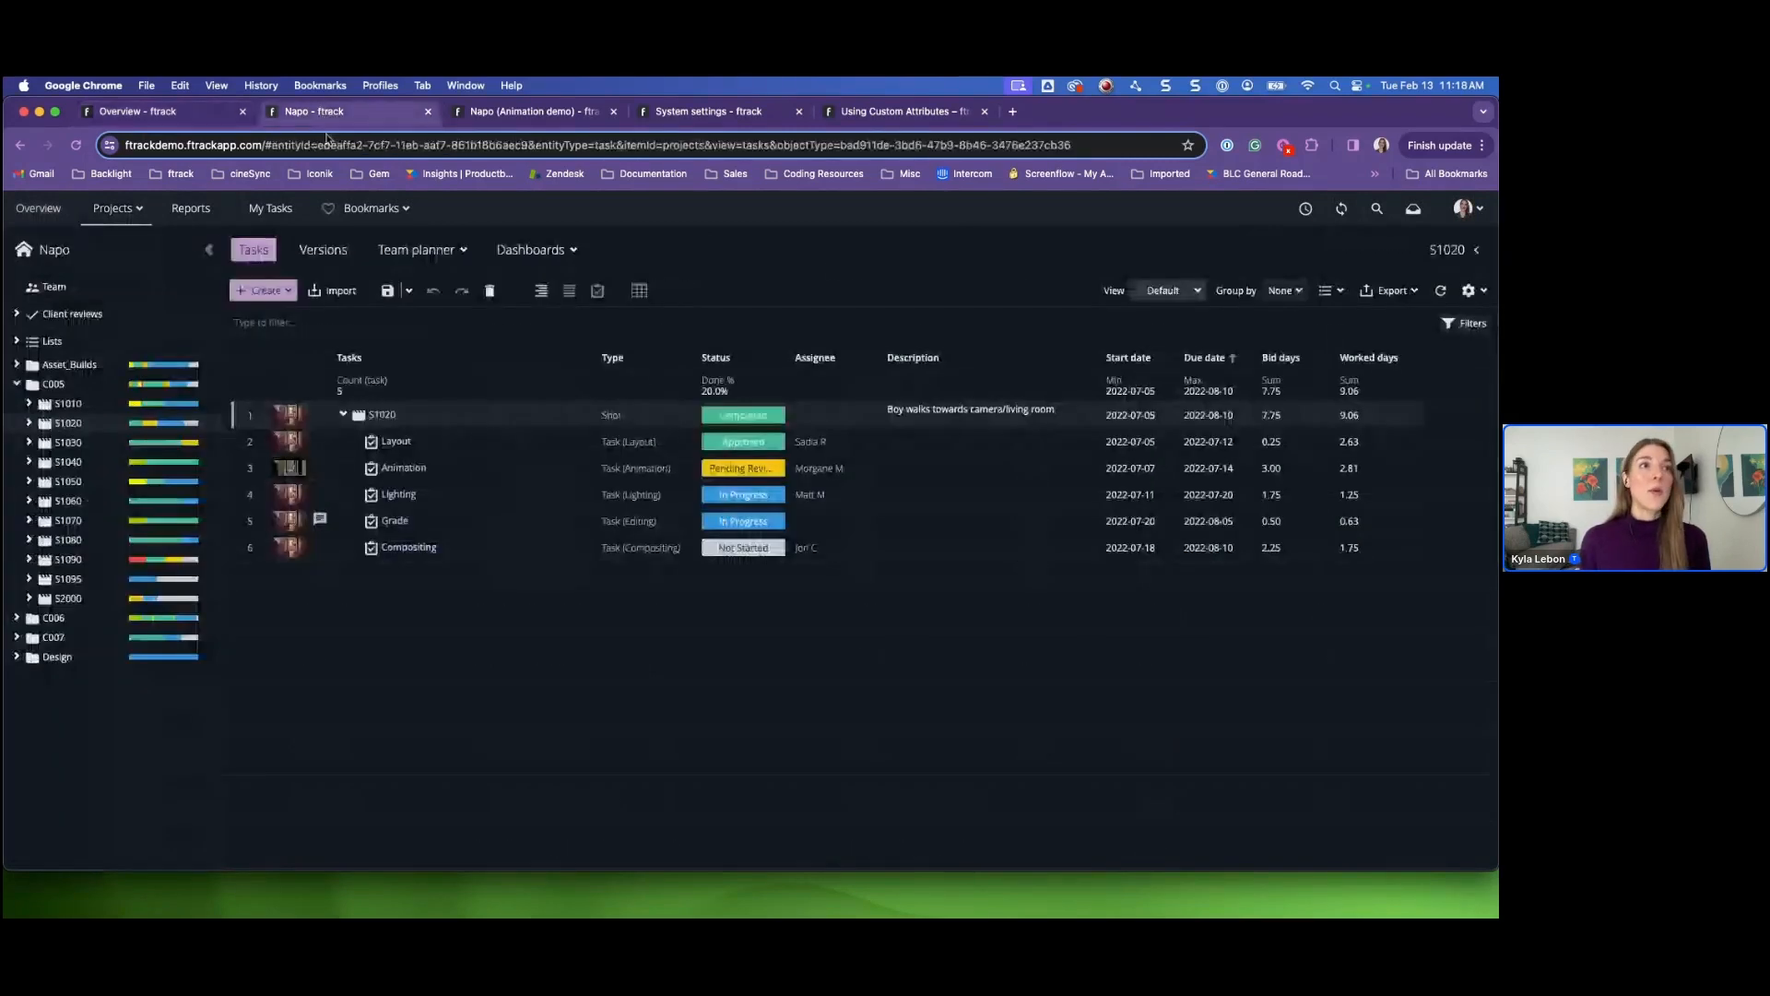
left_click(1466, 210)
left_click(1386, 286)
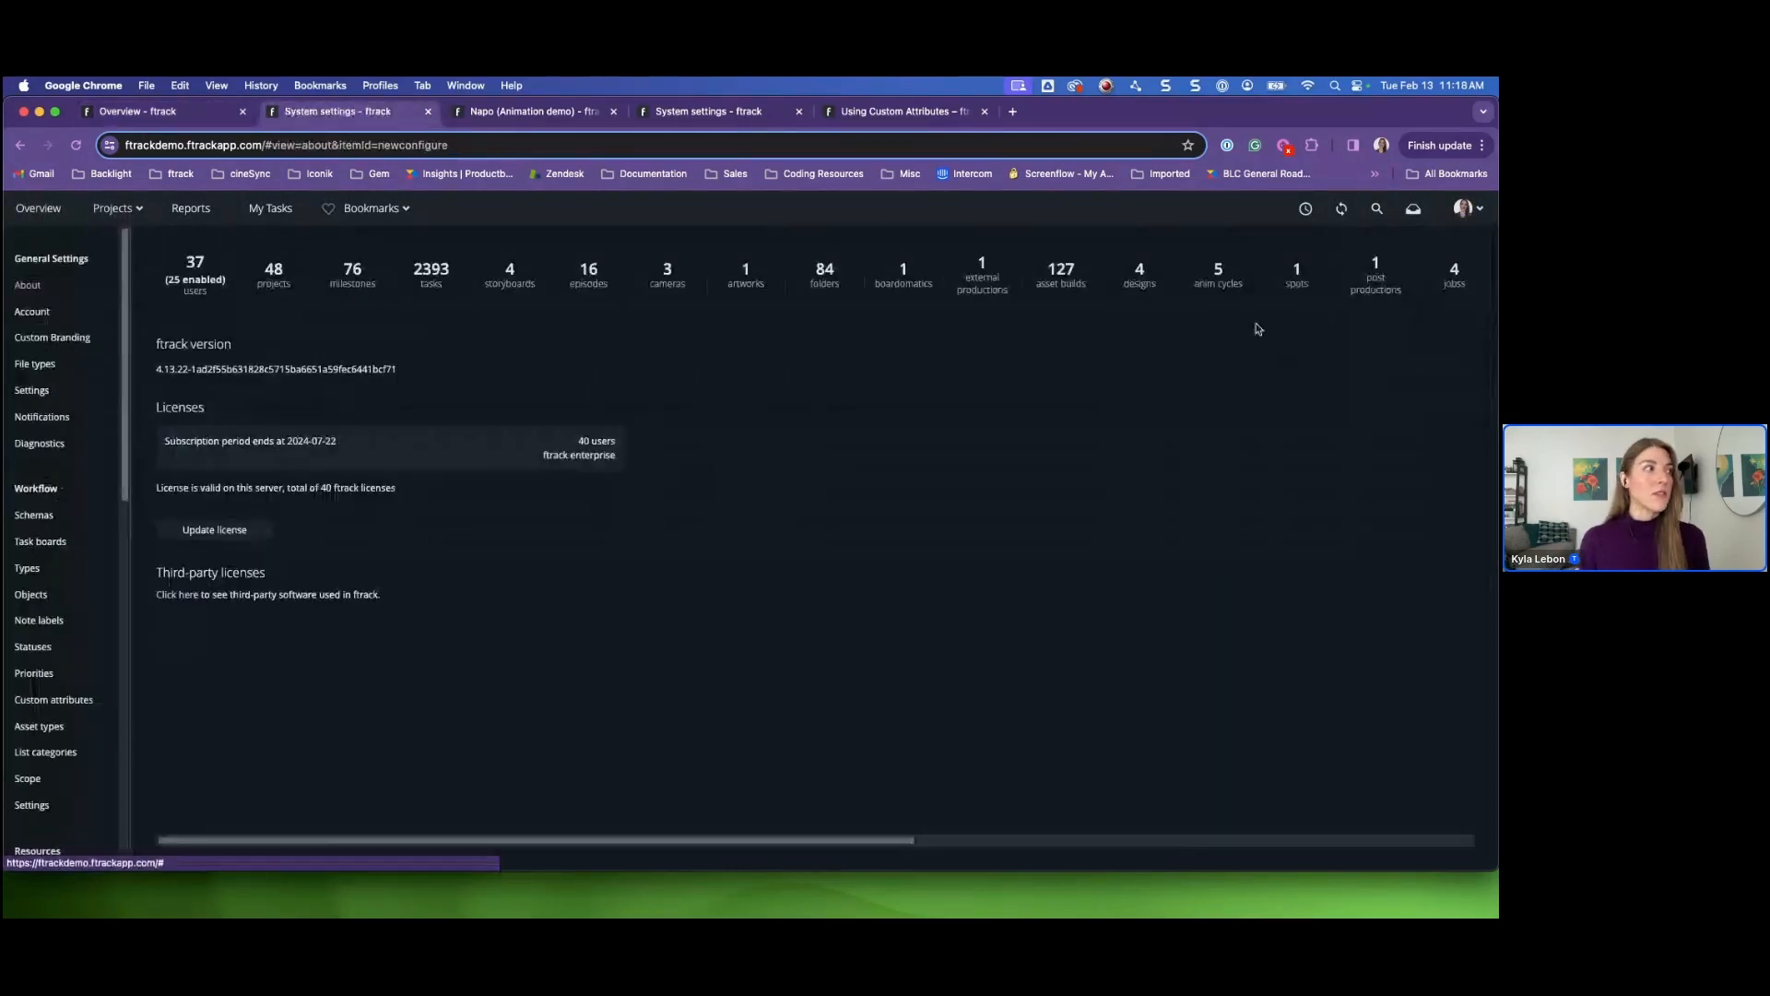
scroll(19, 507, "down", 3)
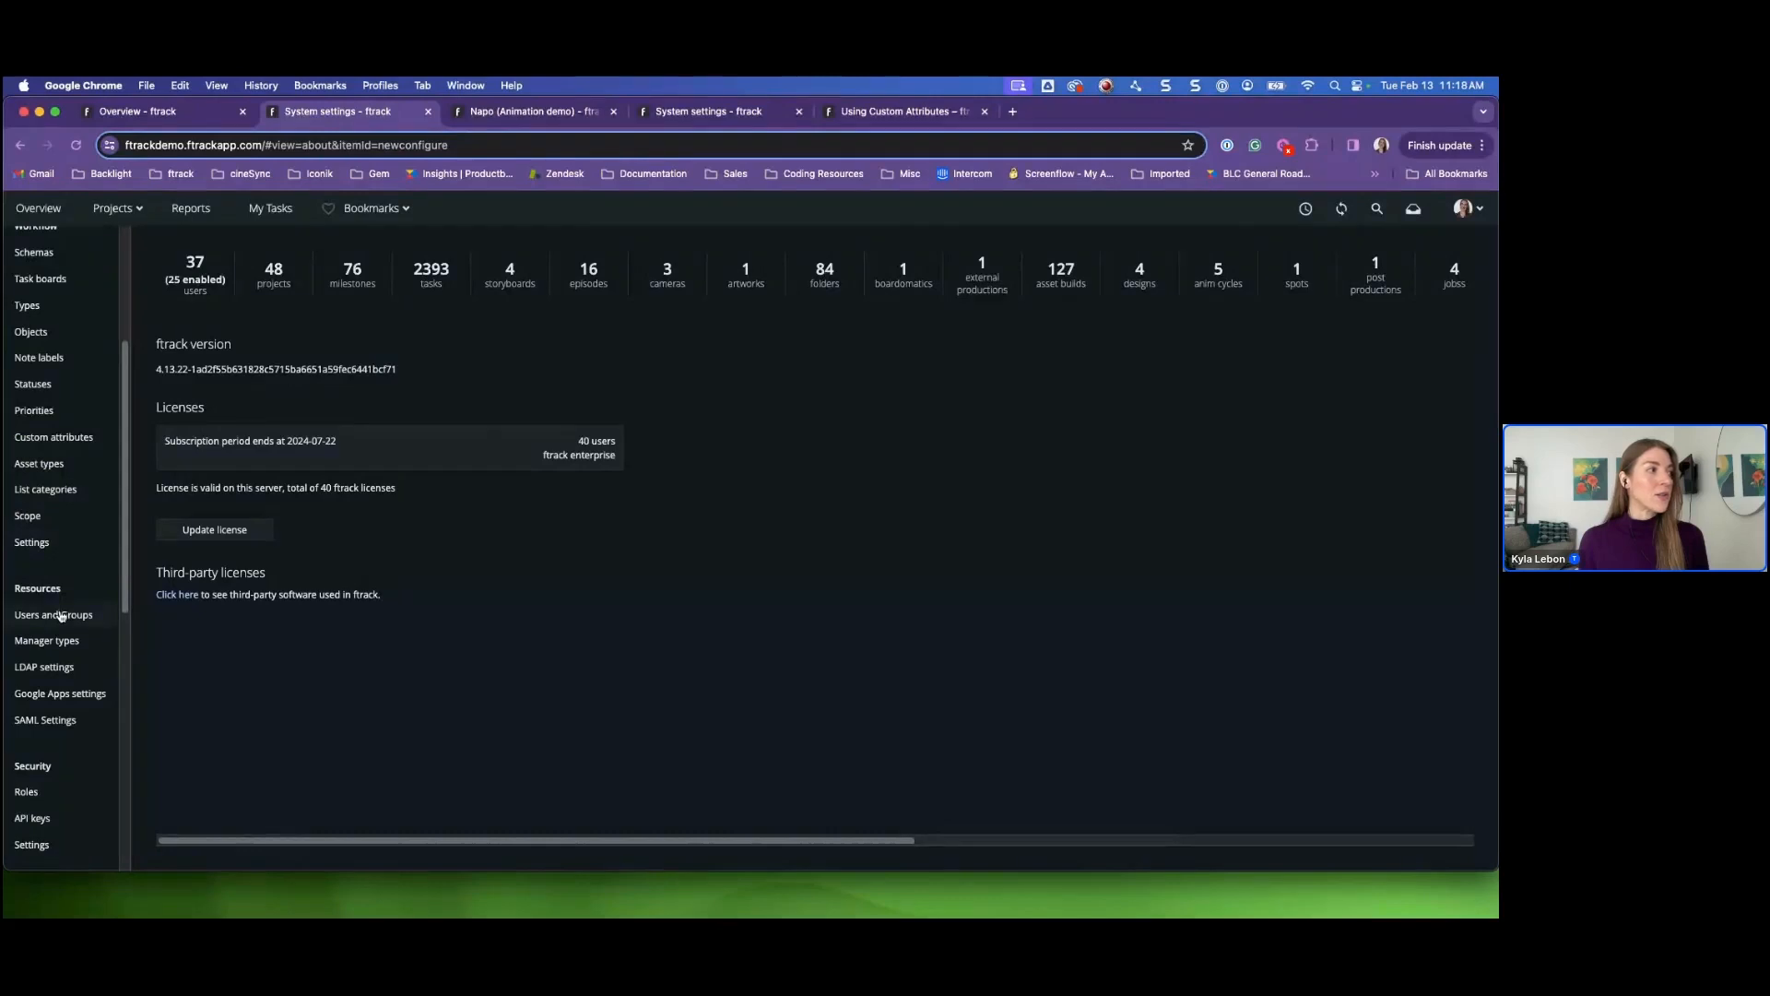
left_click(63, 615)
left_click(1462, 304)
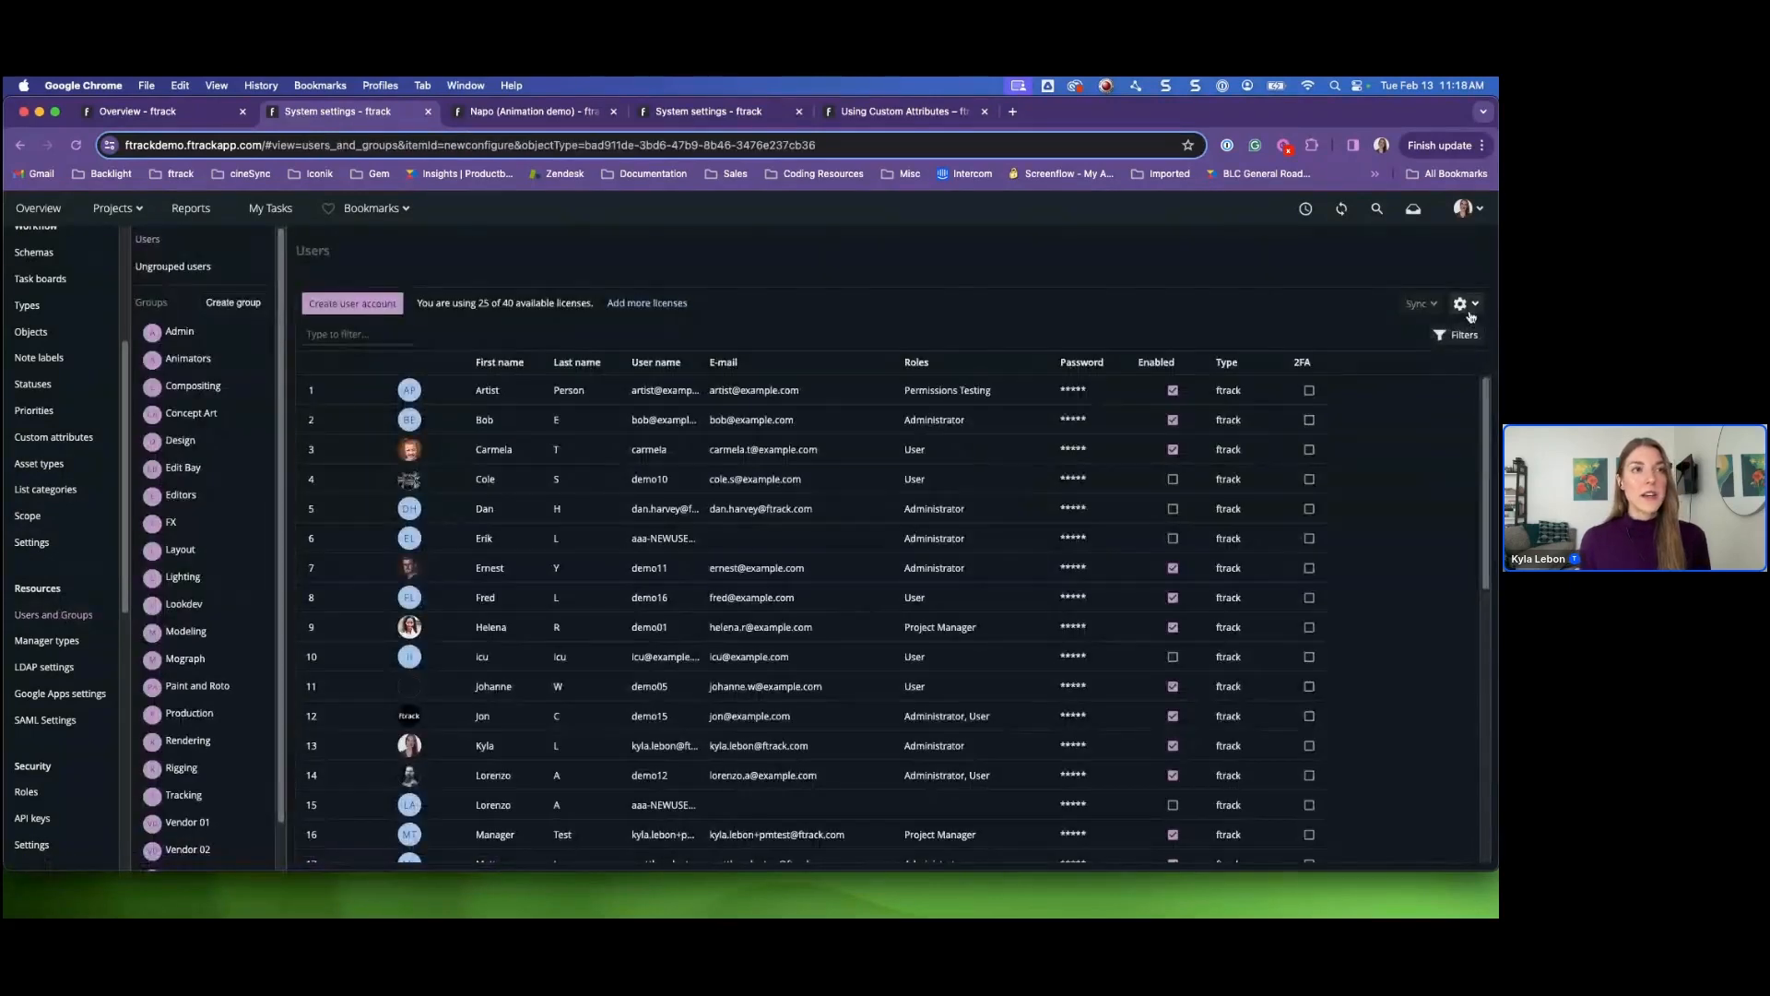
mouse_move(1441, 337)
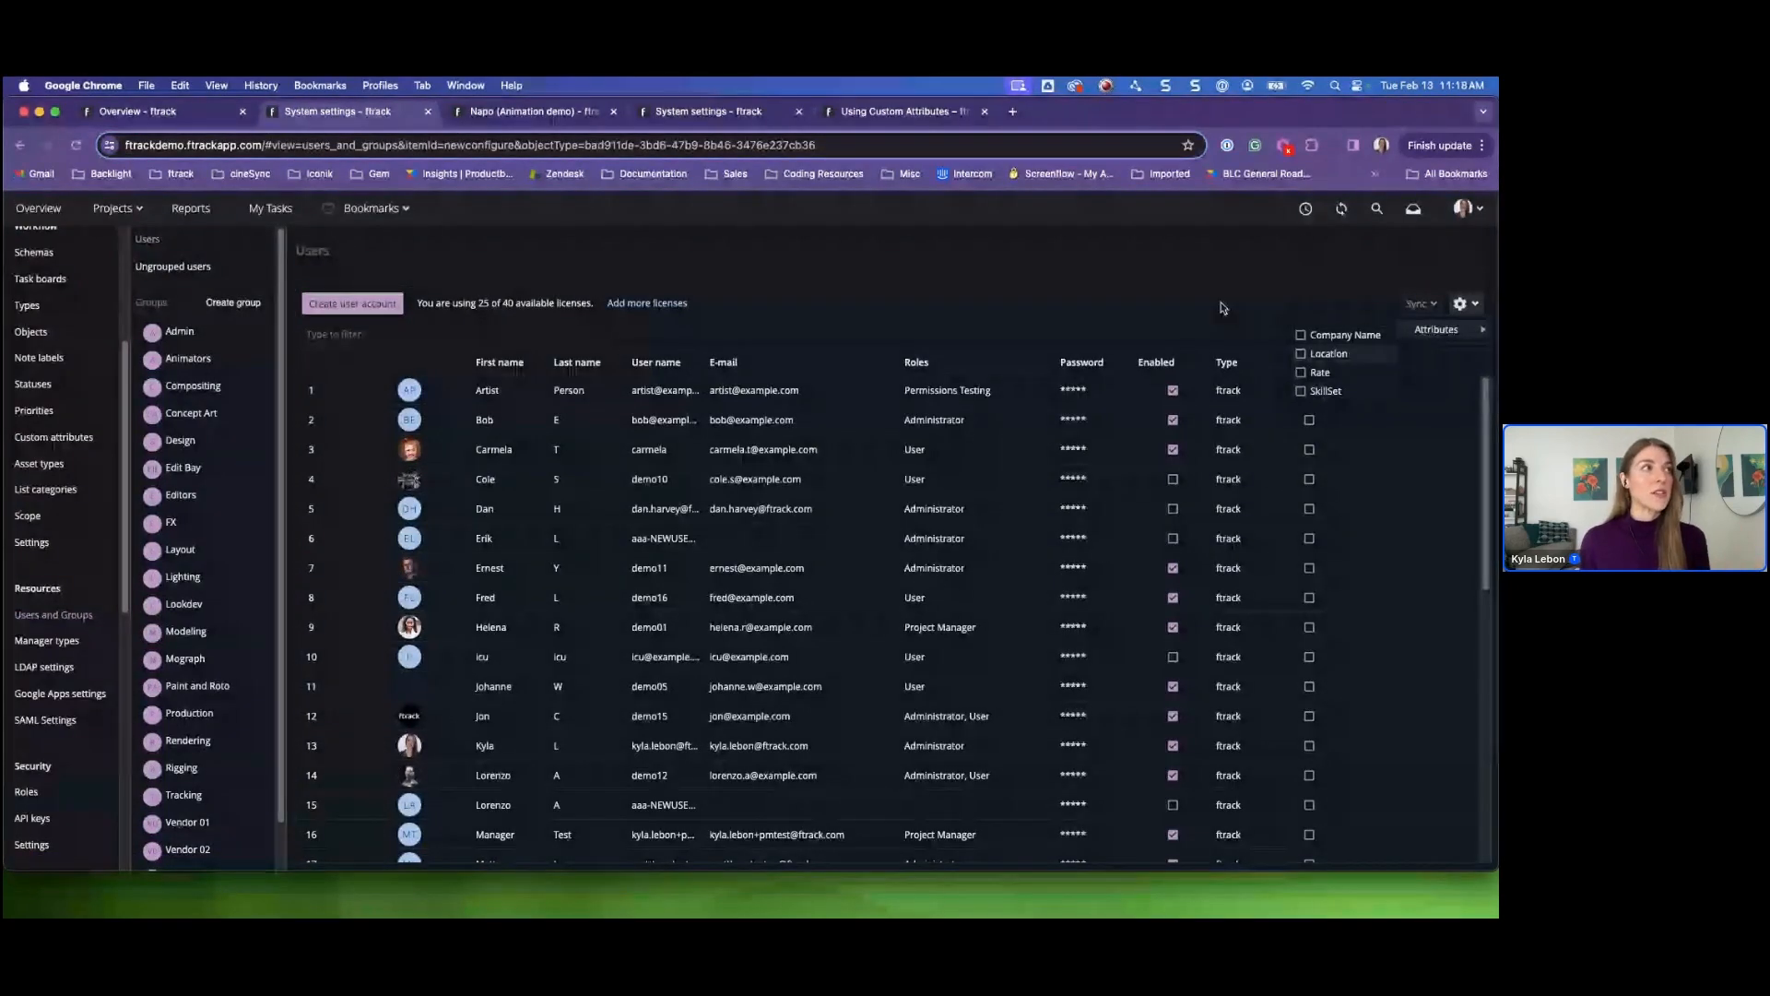
- Return to the webinar-testing site's attribute form, turn on the Hierarchical attribute option to compare the fields, and turn it off again
left_click(703, 114)
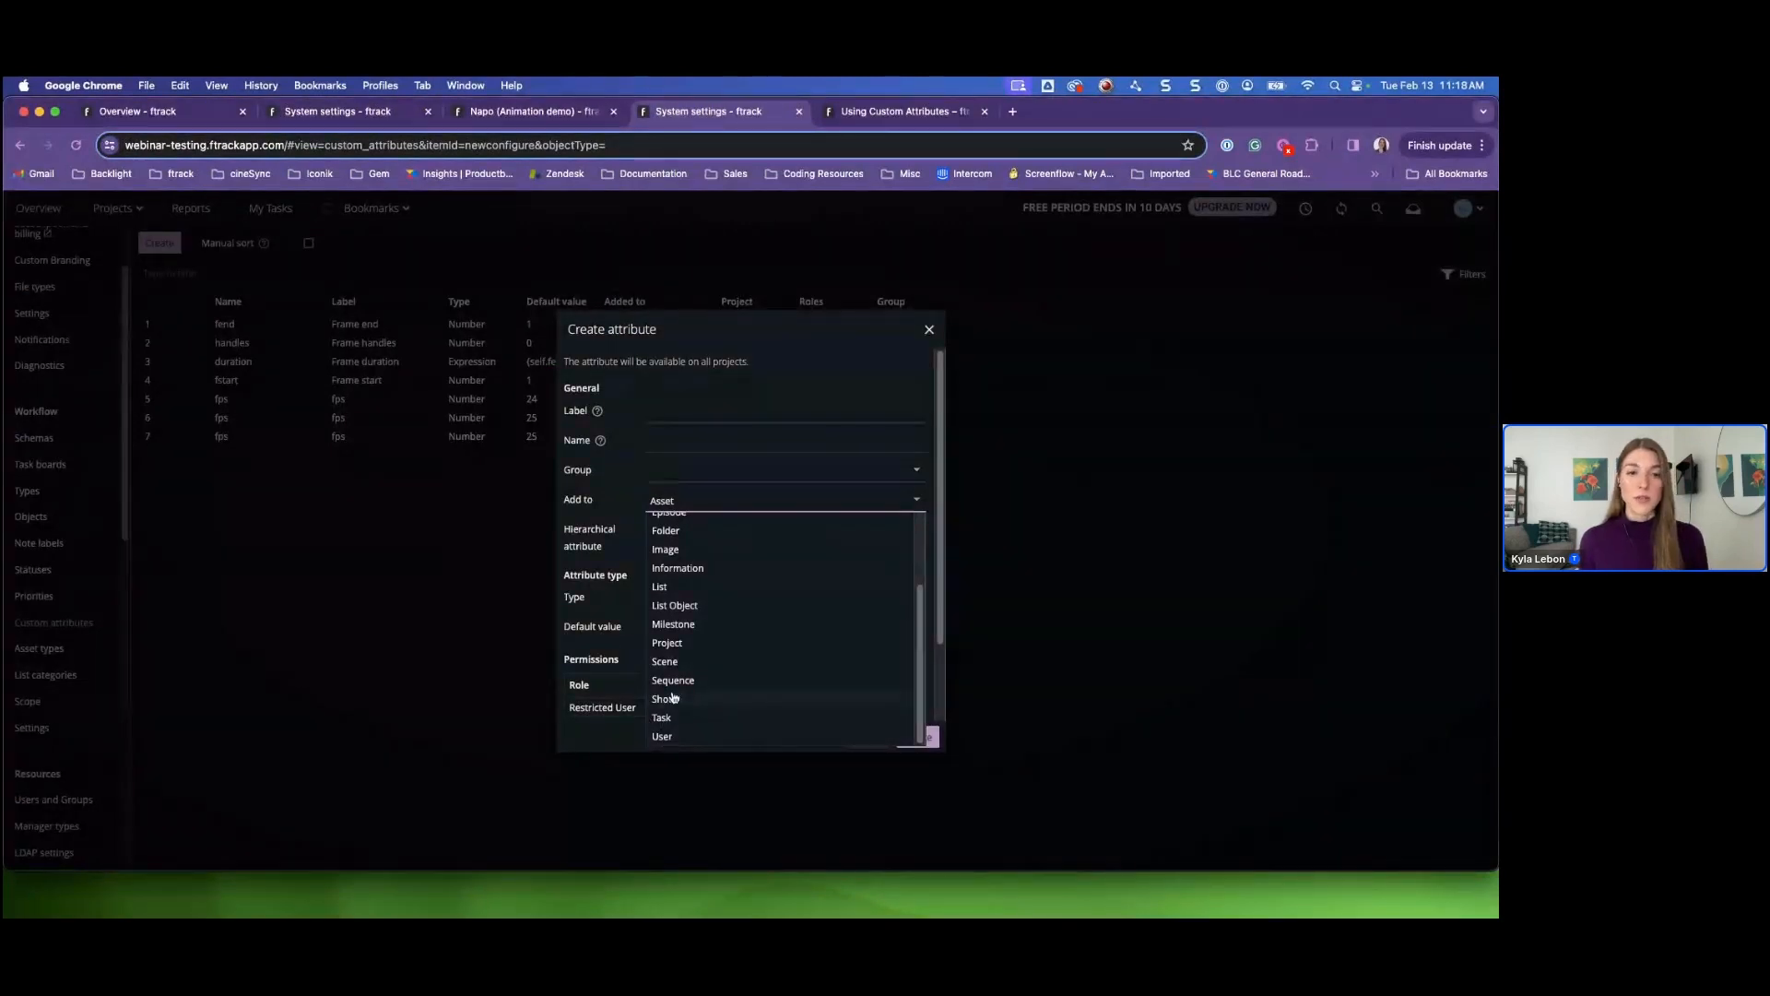
left_click(624, 465)
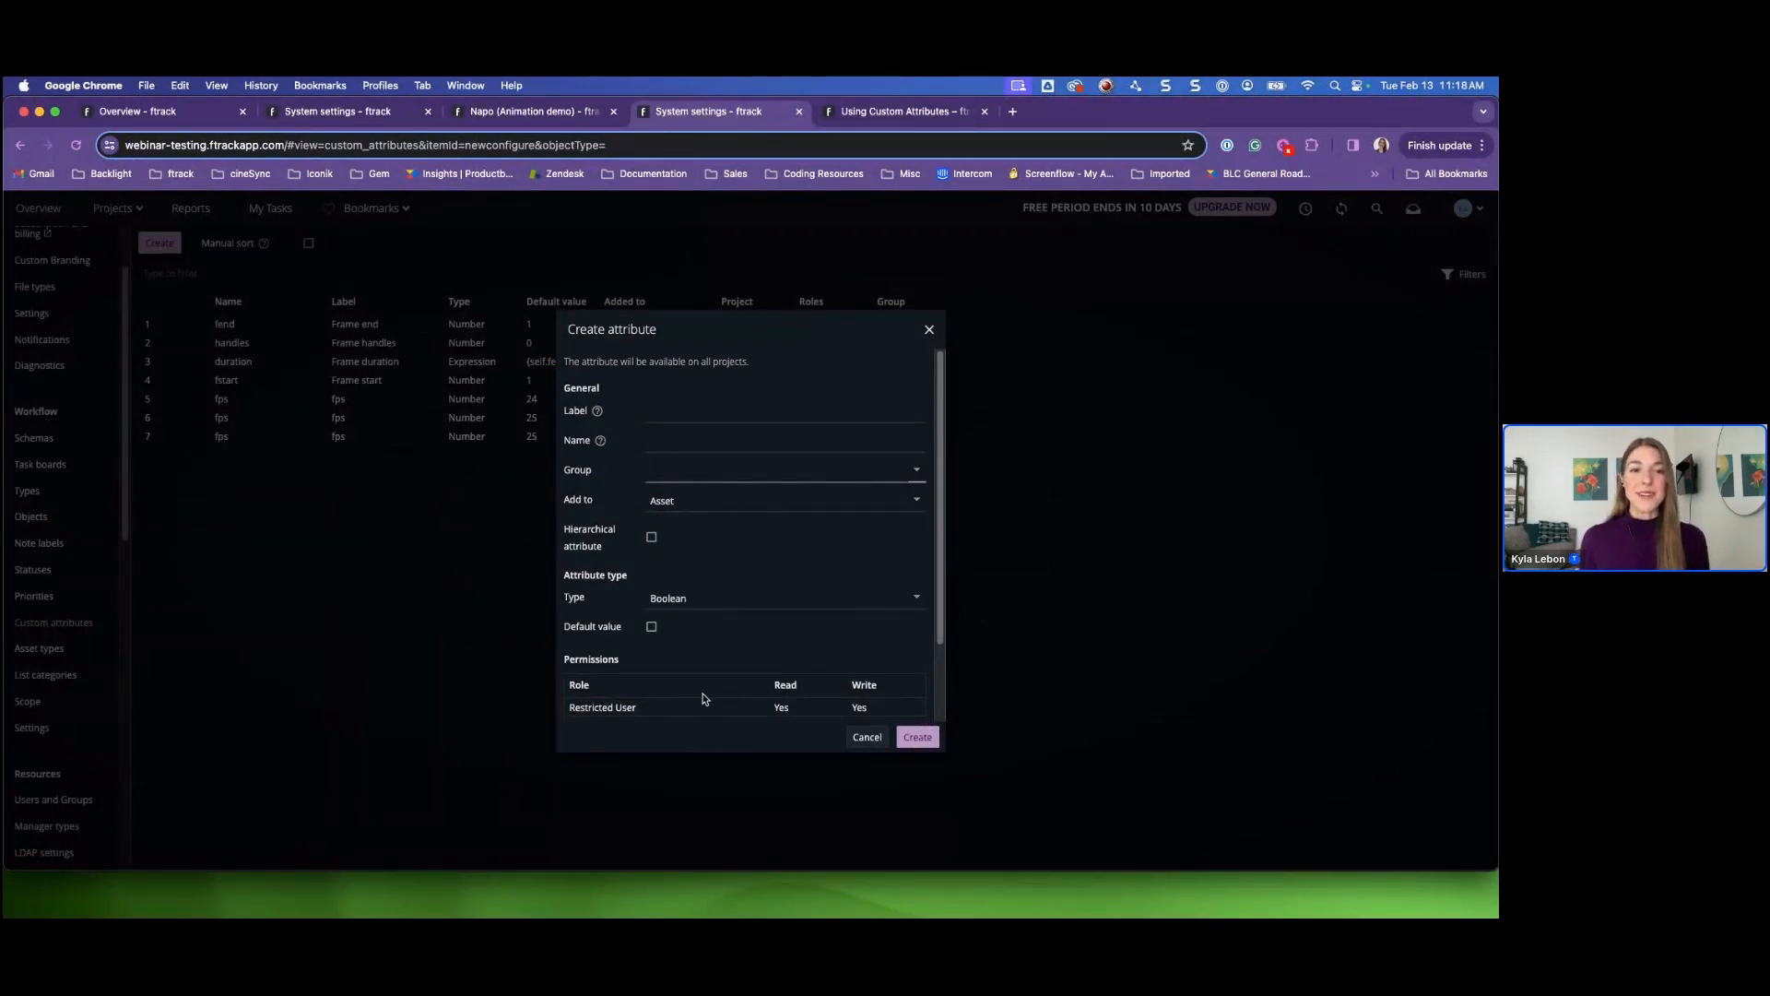
left_click(651, 537)
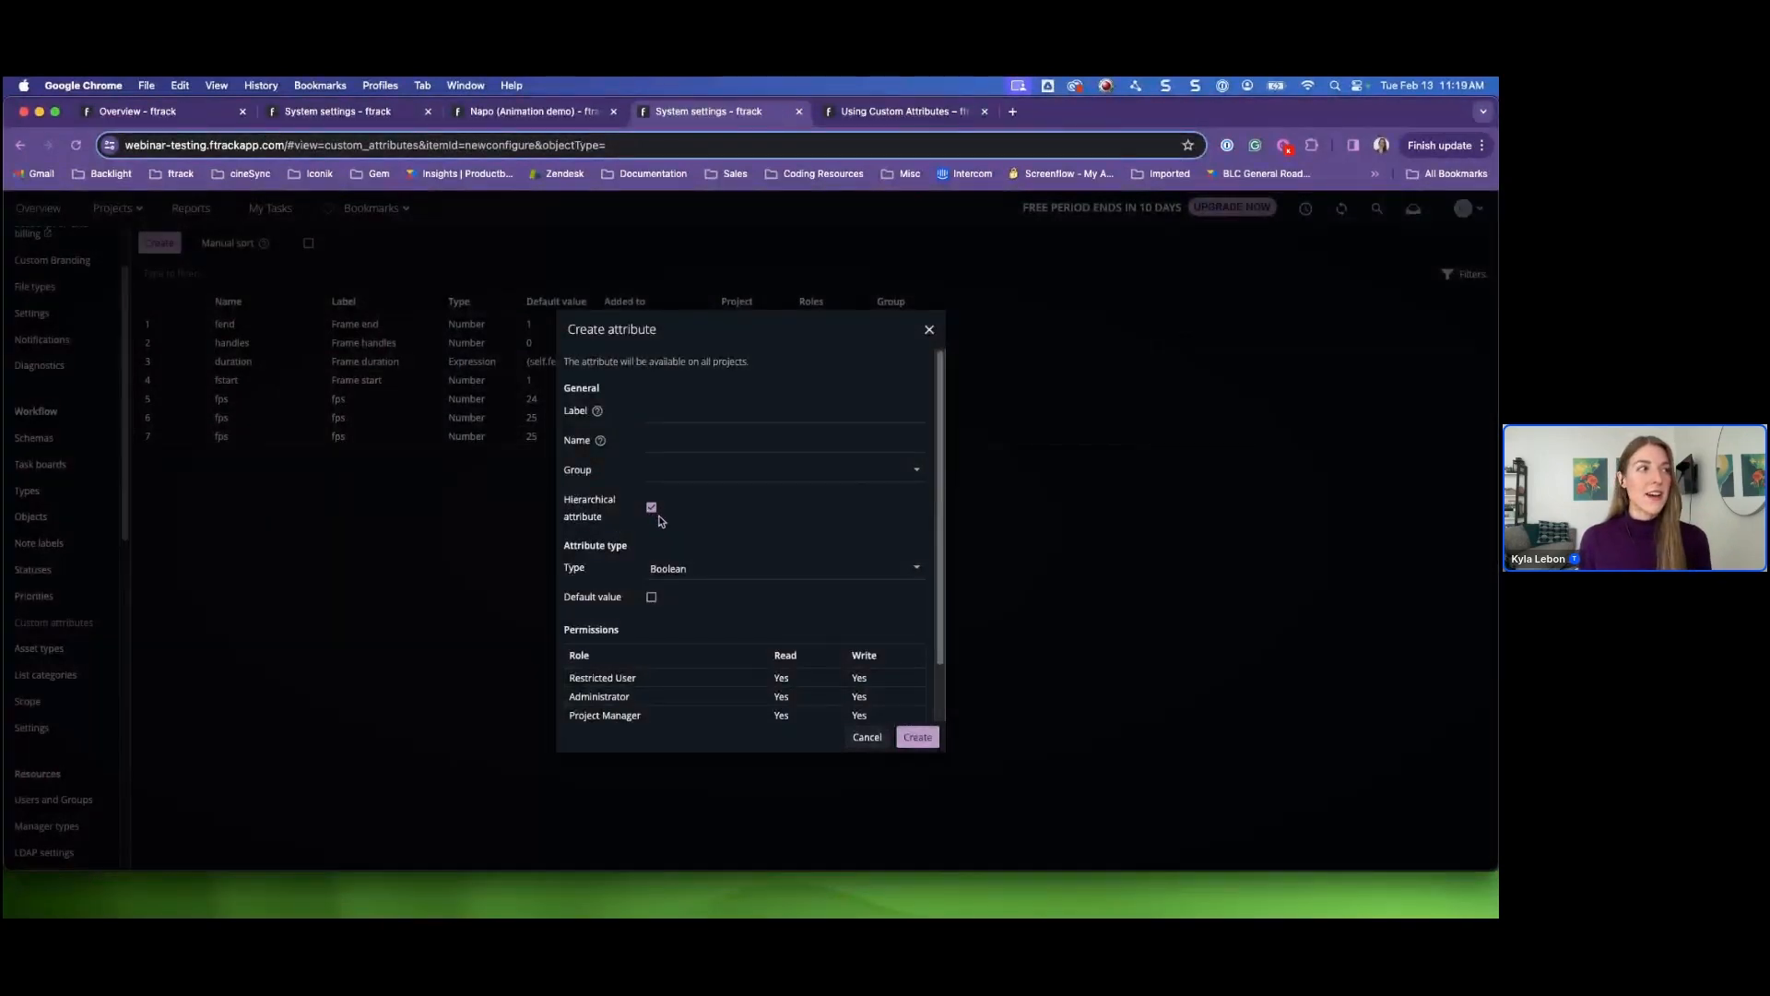
left_click(652, 507)
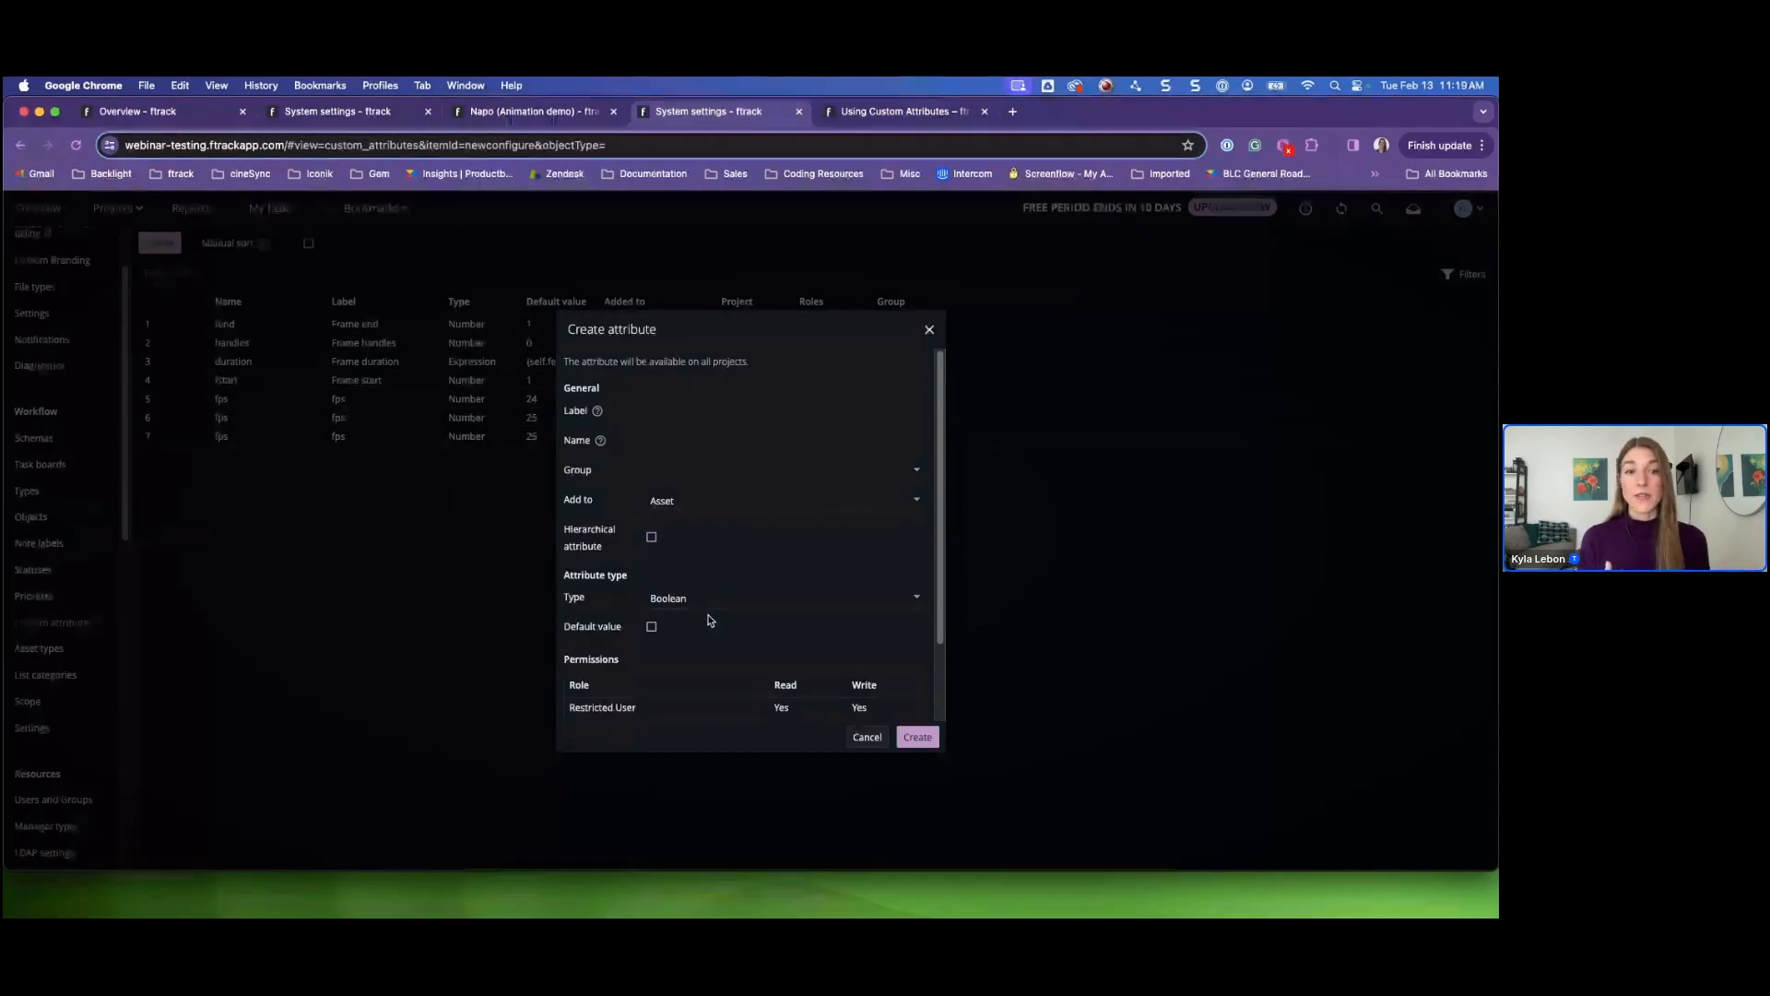
- Choose Boolean as the attribute type, enable its default value, and disable the default value again
scroll(709, 621, "down", 3)
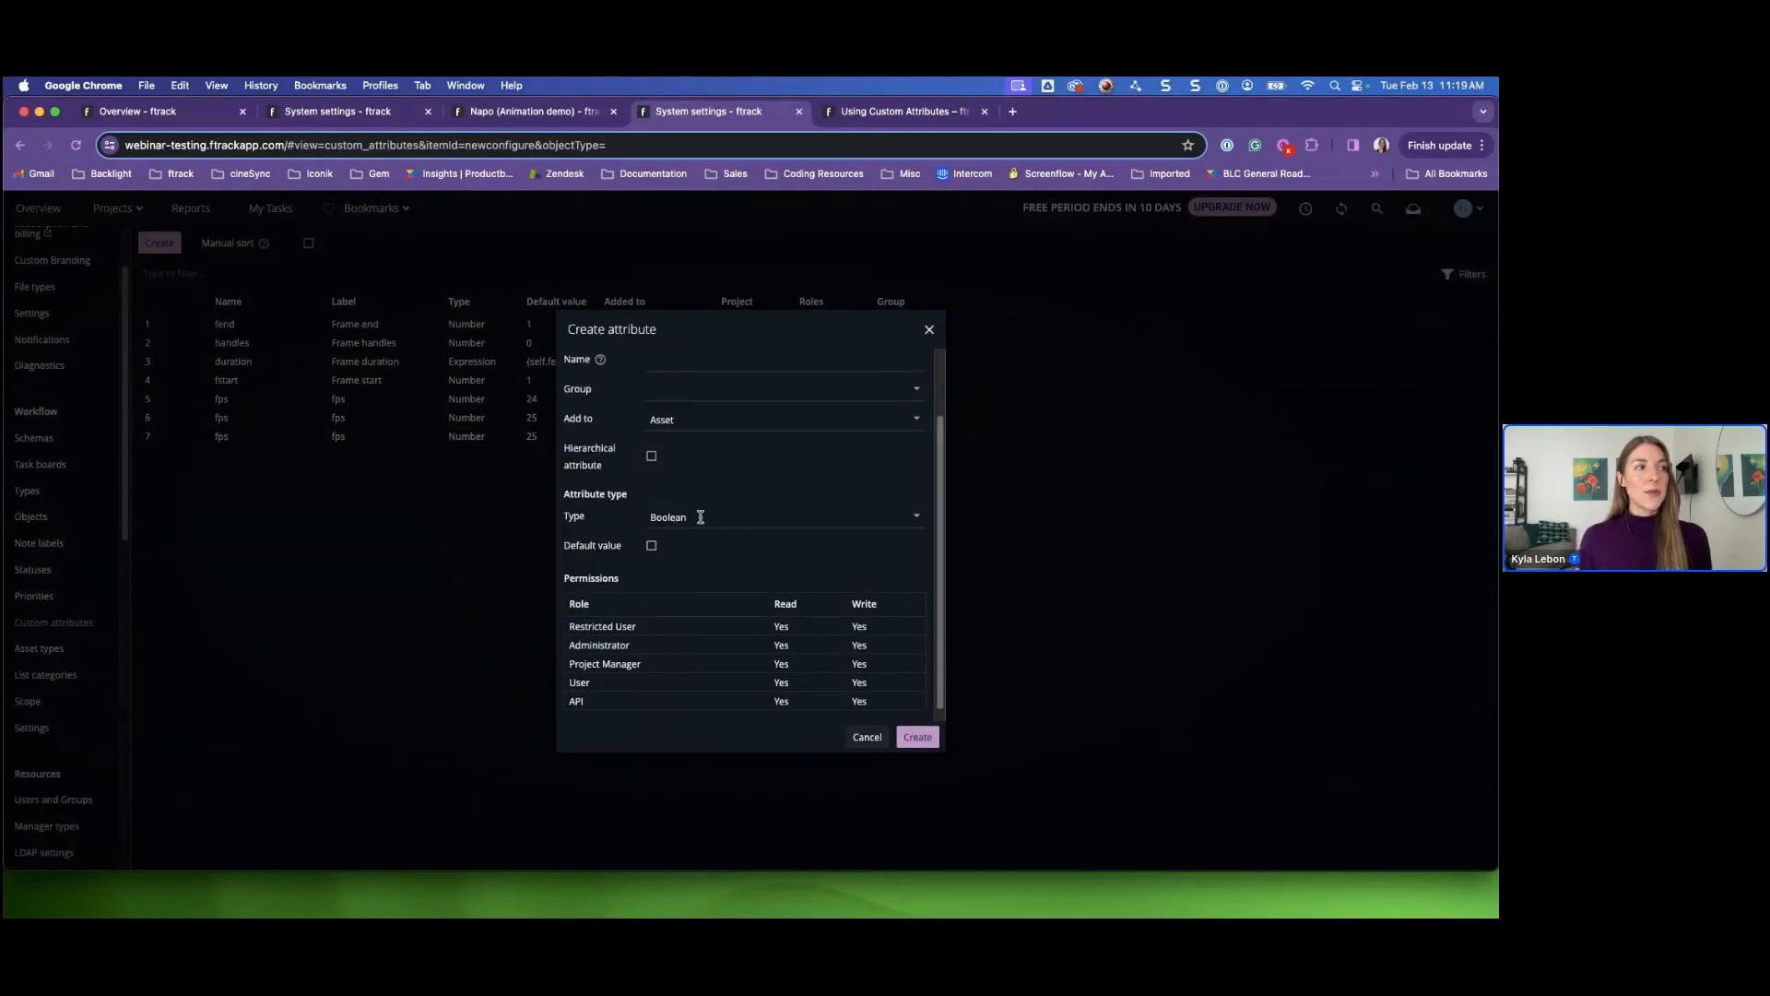
left_click(918, 523)
left_click(681, 547)
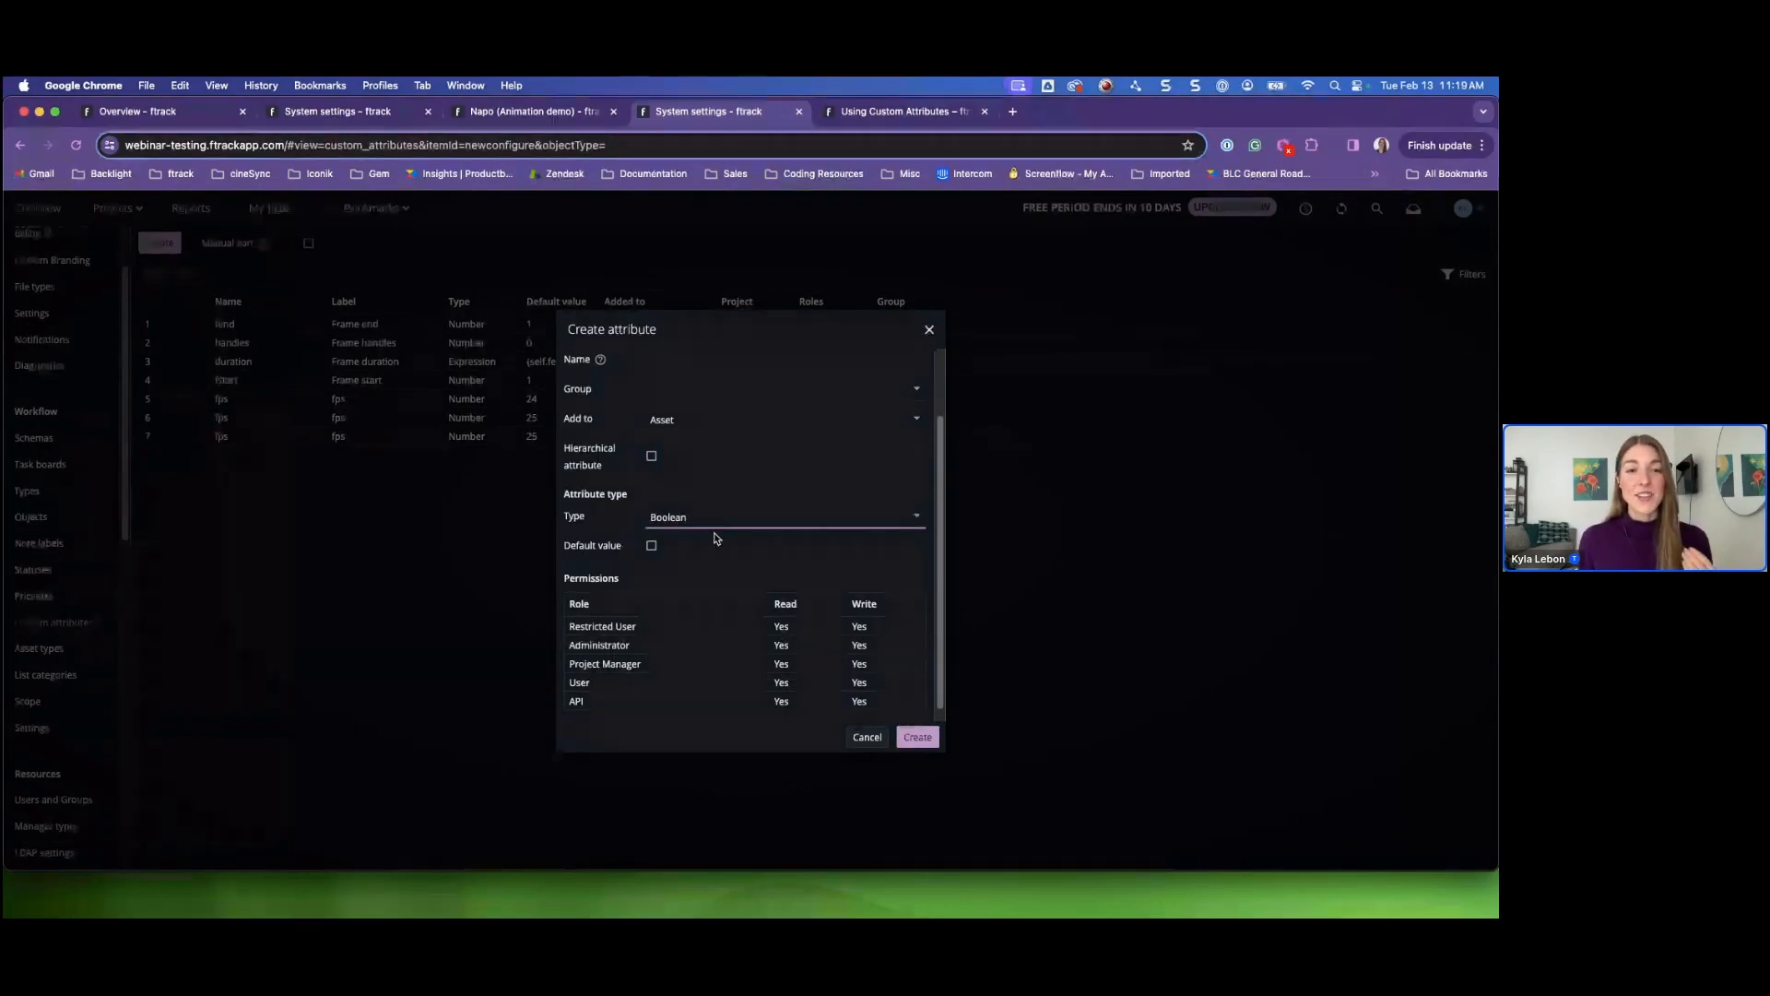
left_click(652, 545)
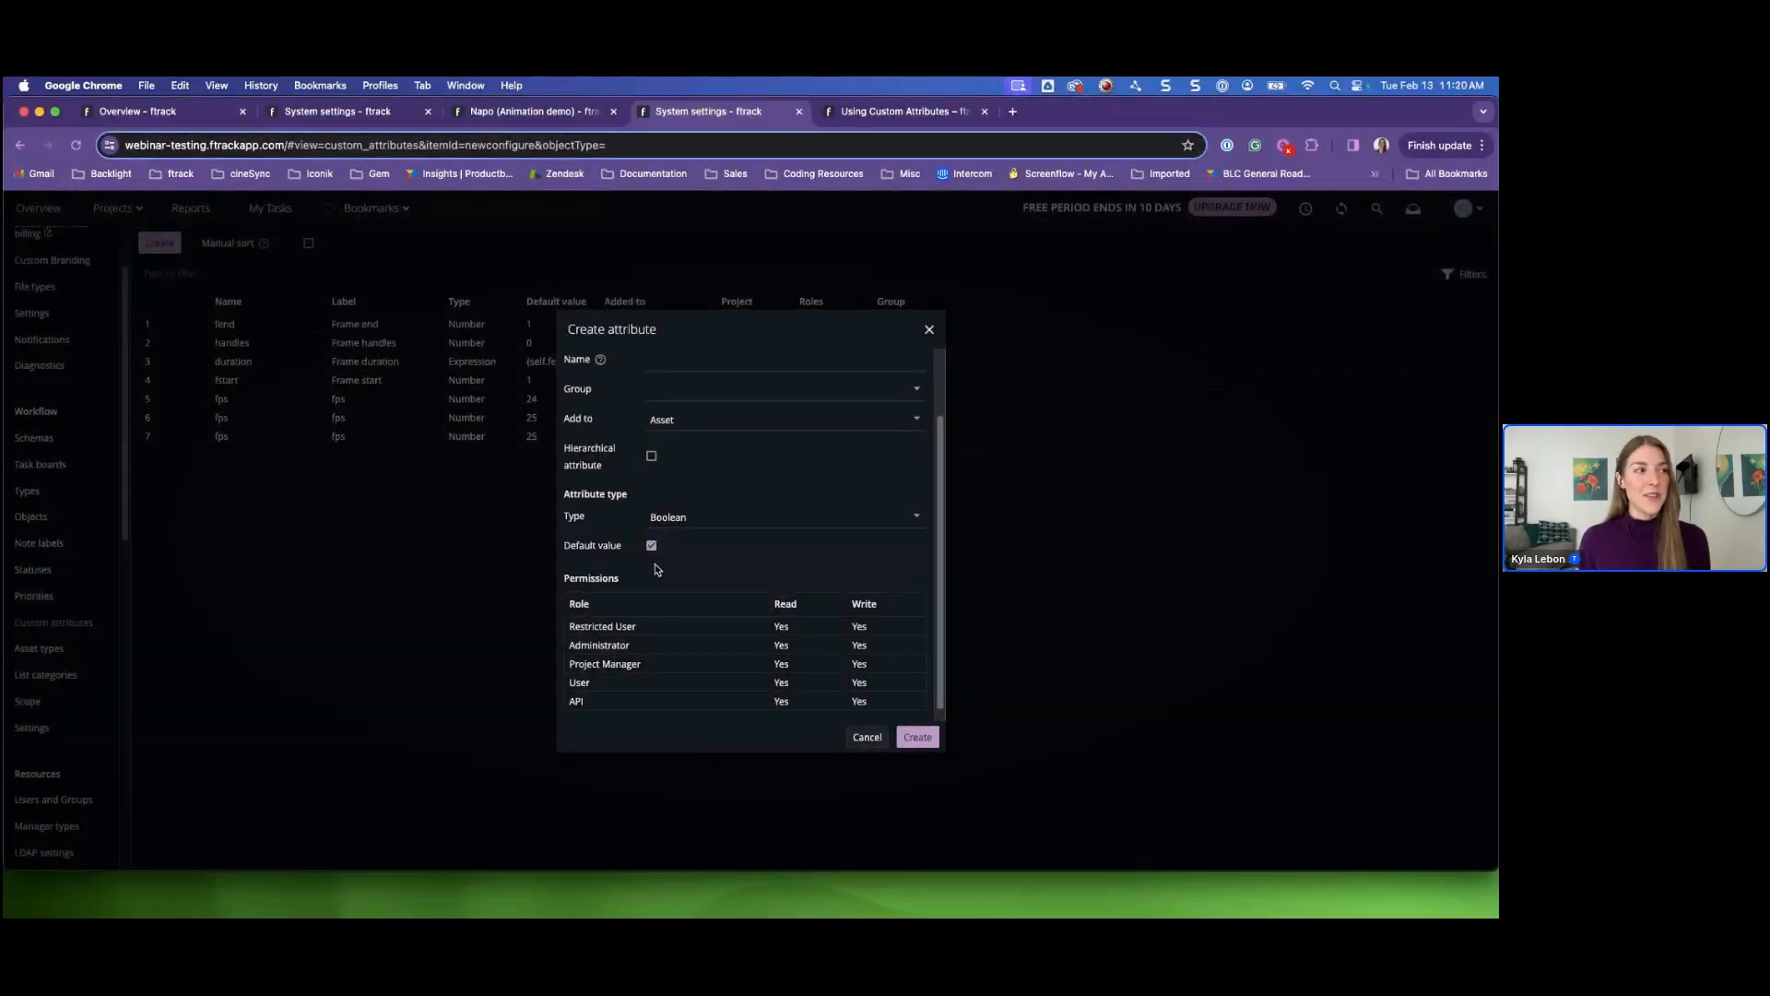
left_click(651, 545)
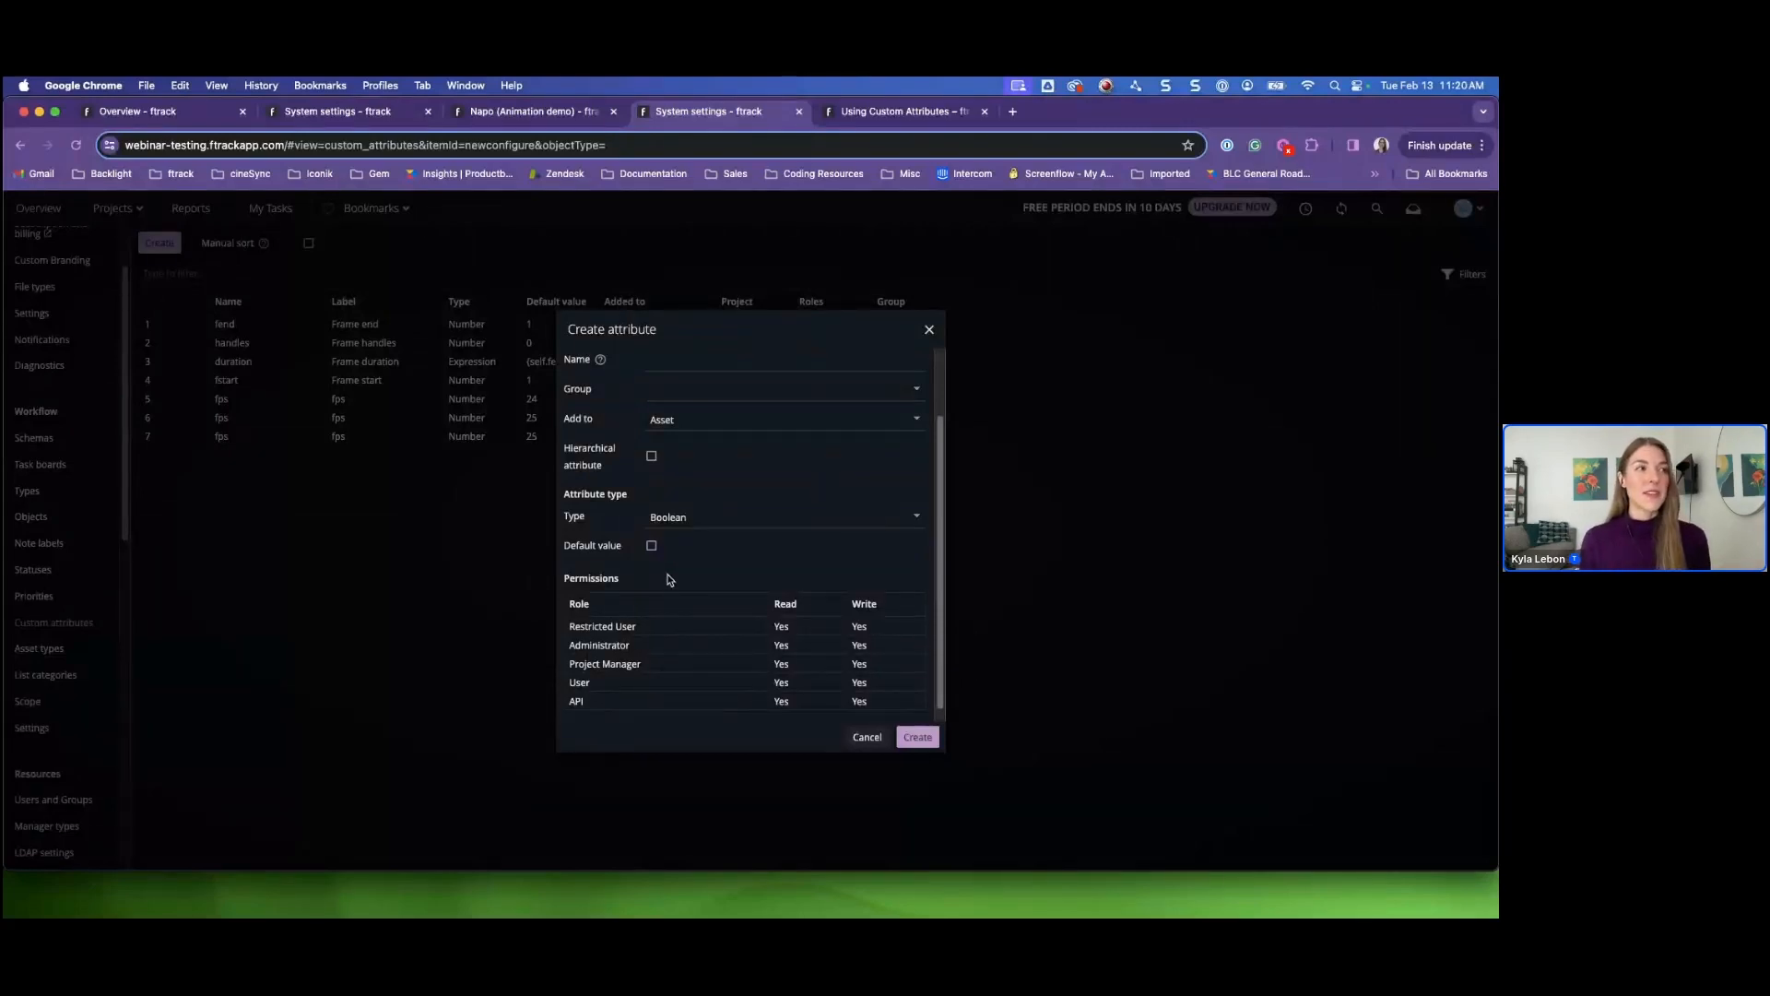
- Choose Date as the attribute type, view its default value calendar, and switch the type to Dynamic Enumerator
left_click(691, 518)
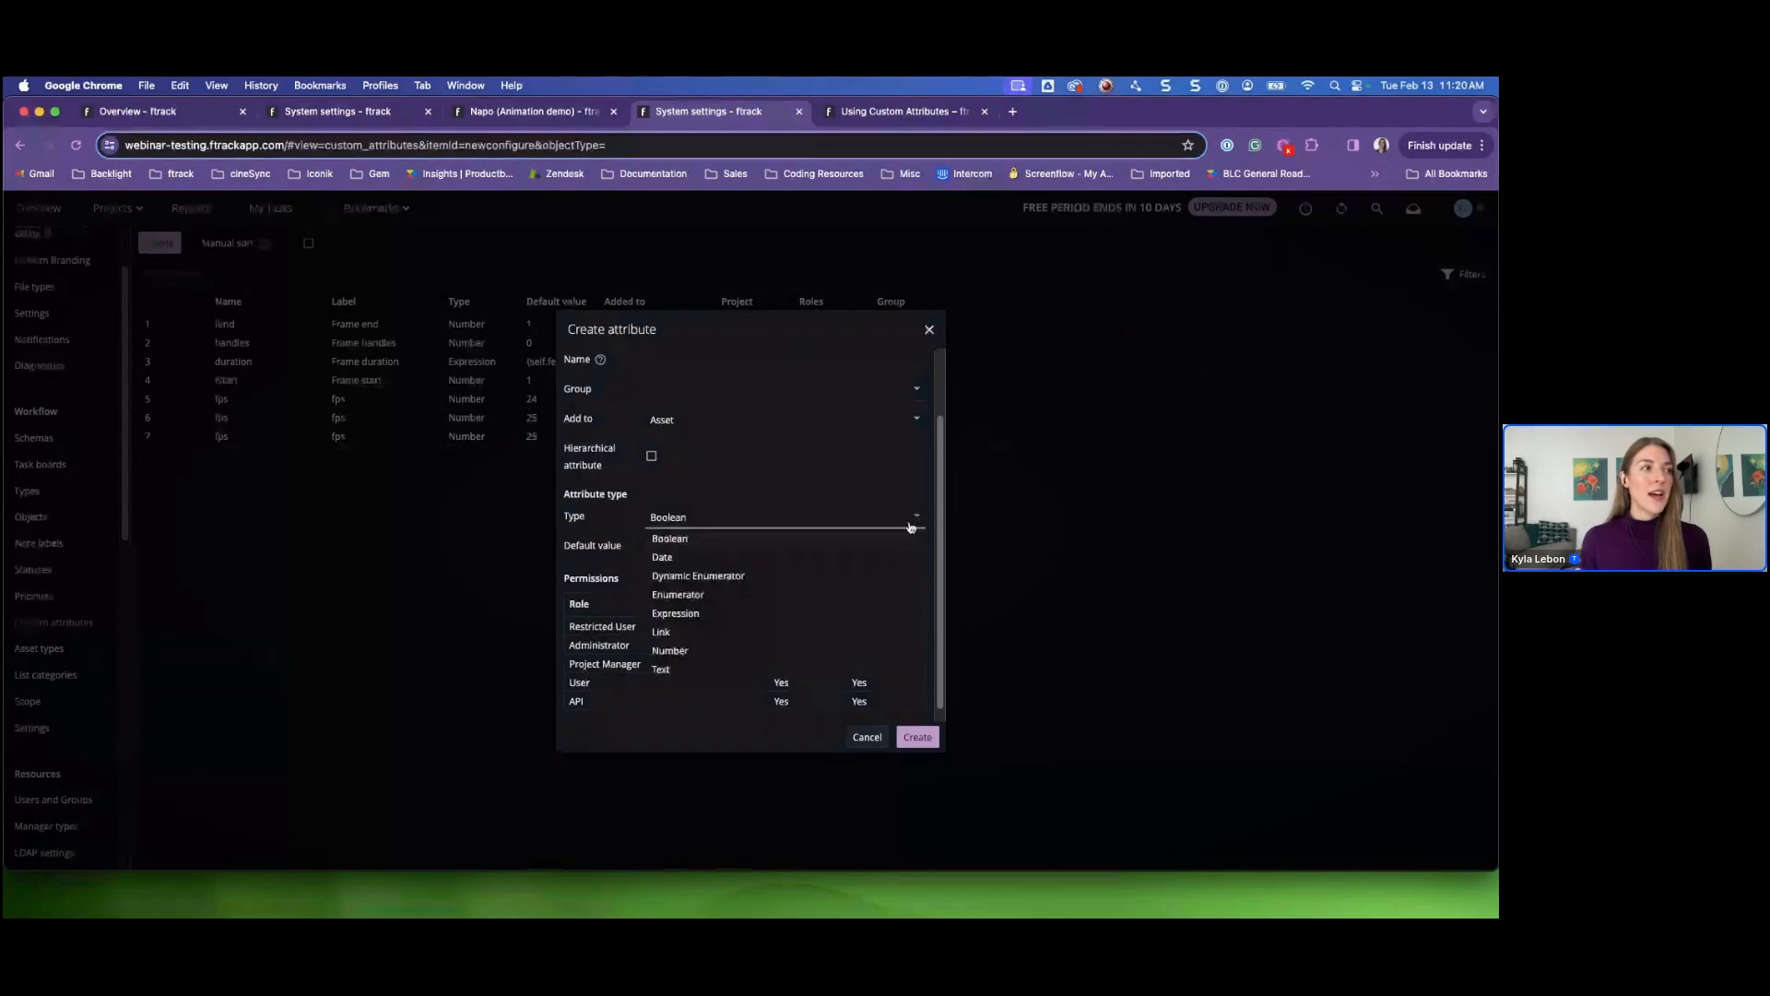
left_click(669, 558)
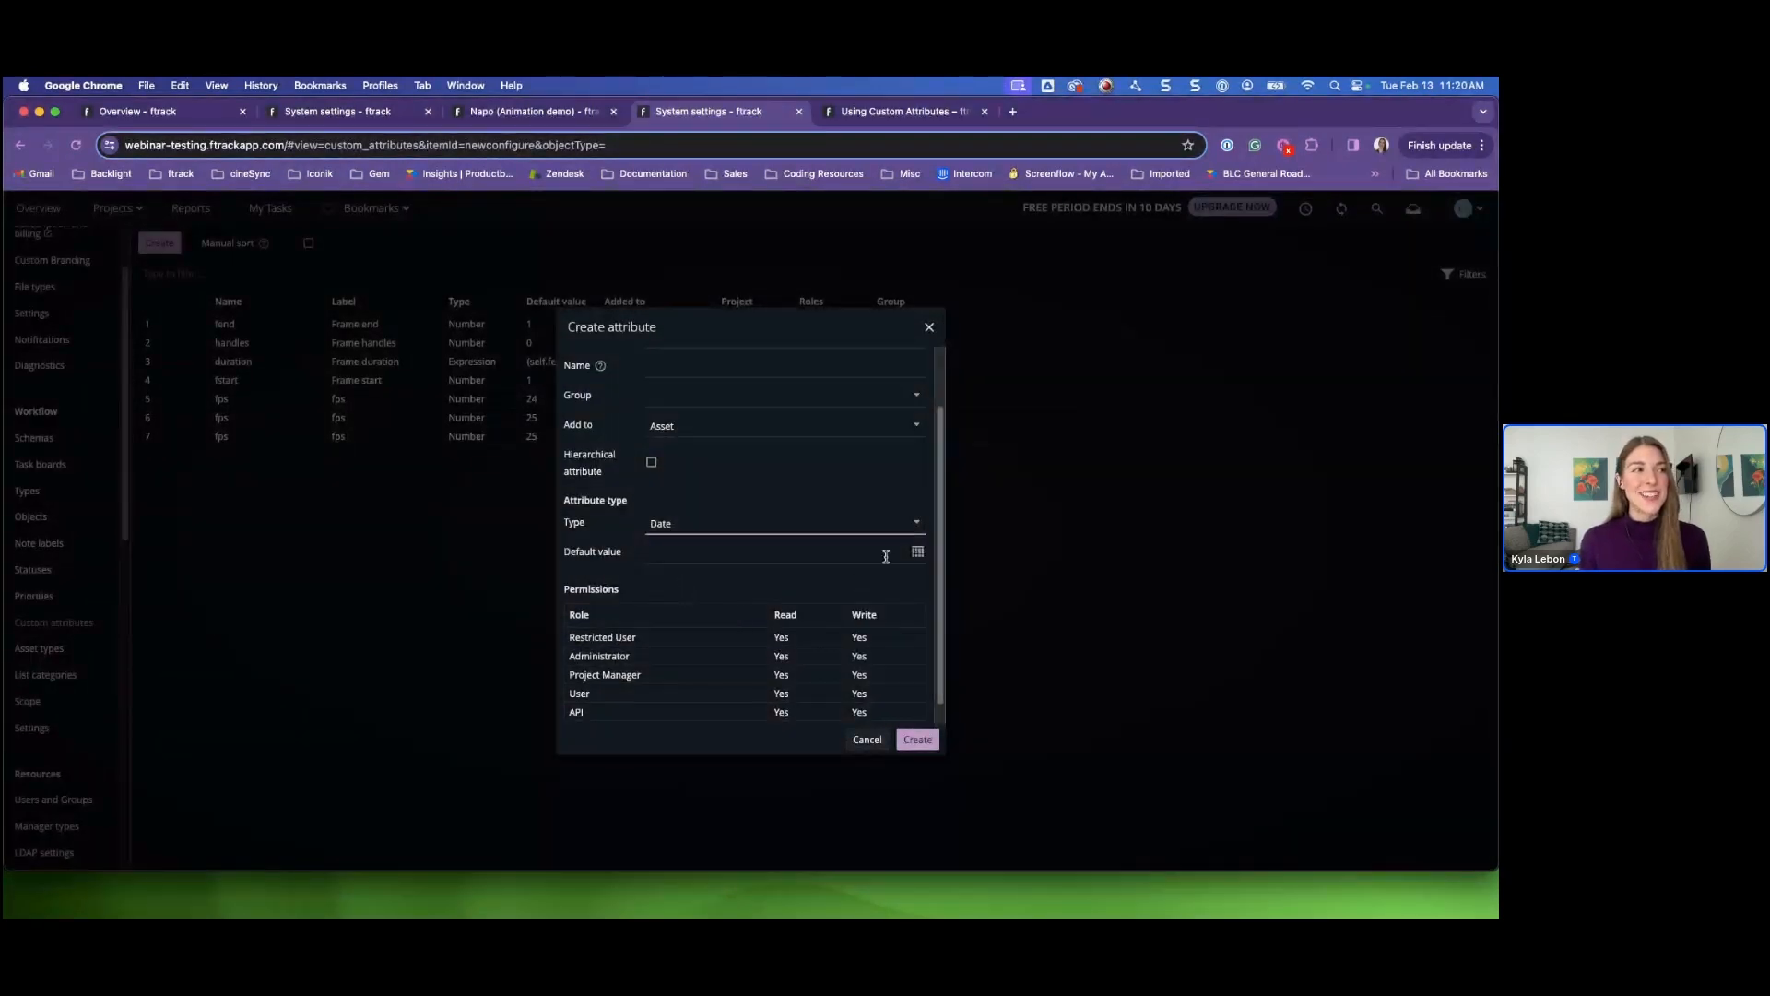
left_click(916, 551)
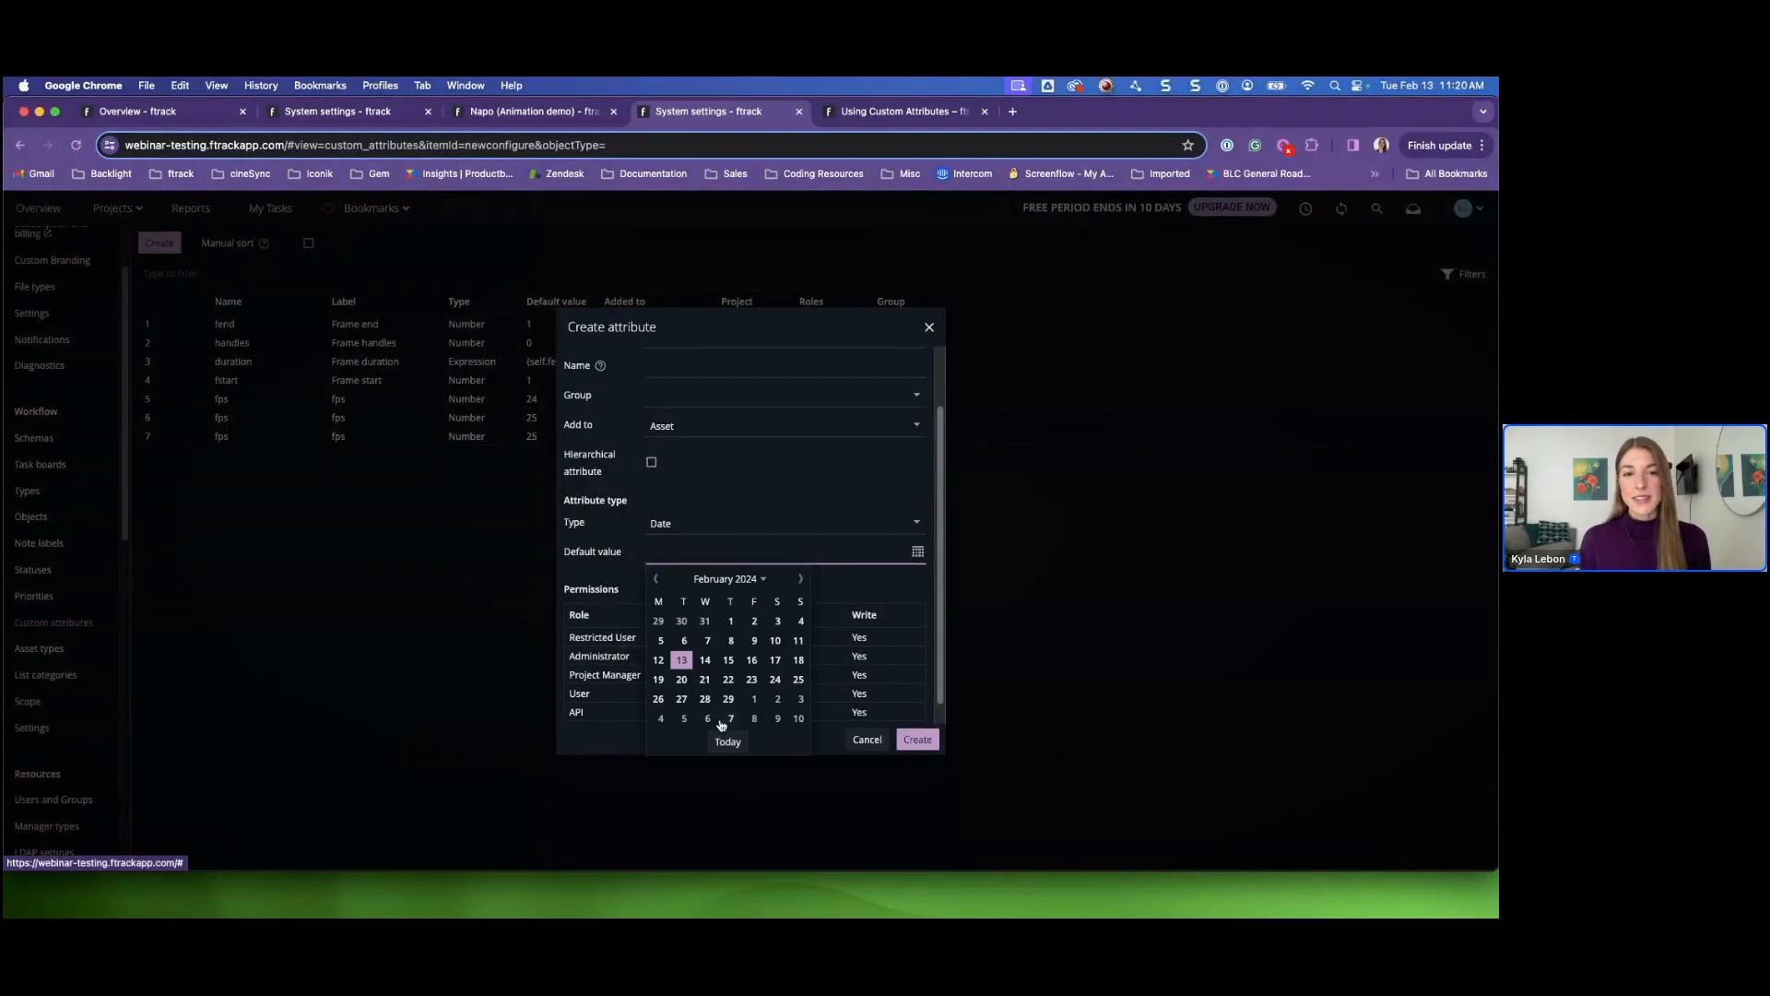
left_click(917, 526)
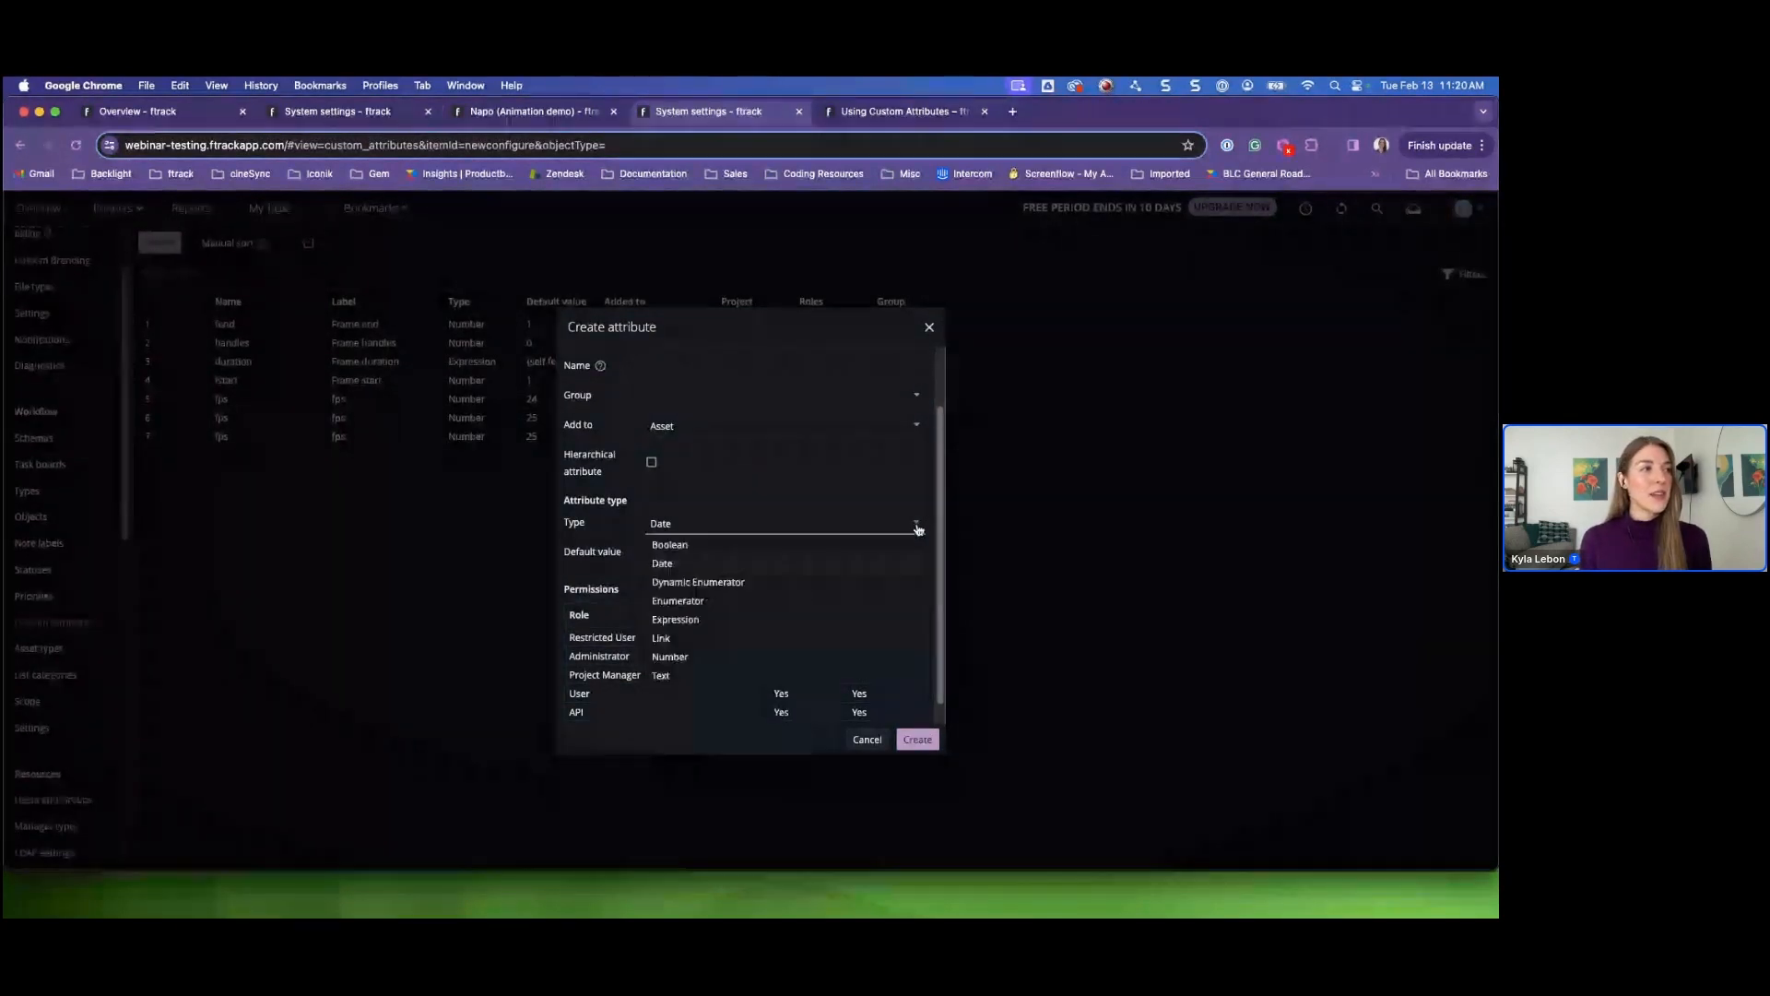
left_click(720, 585)
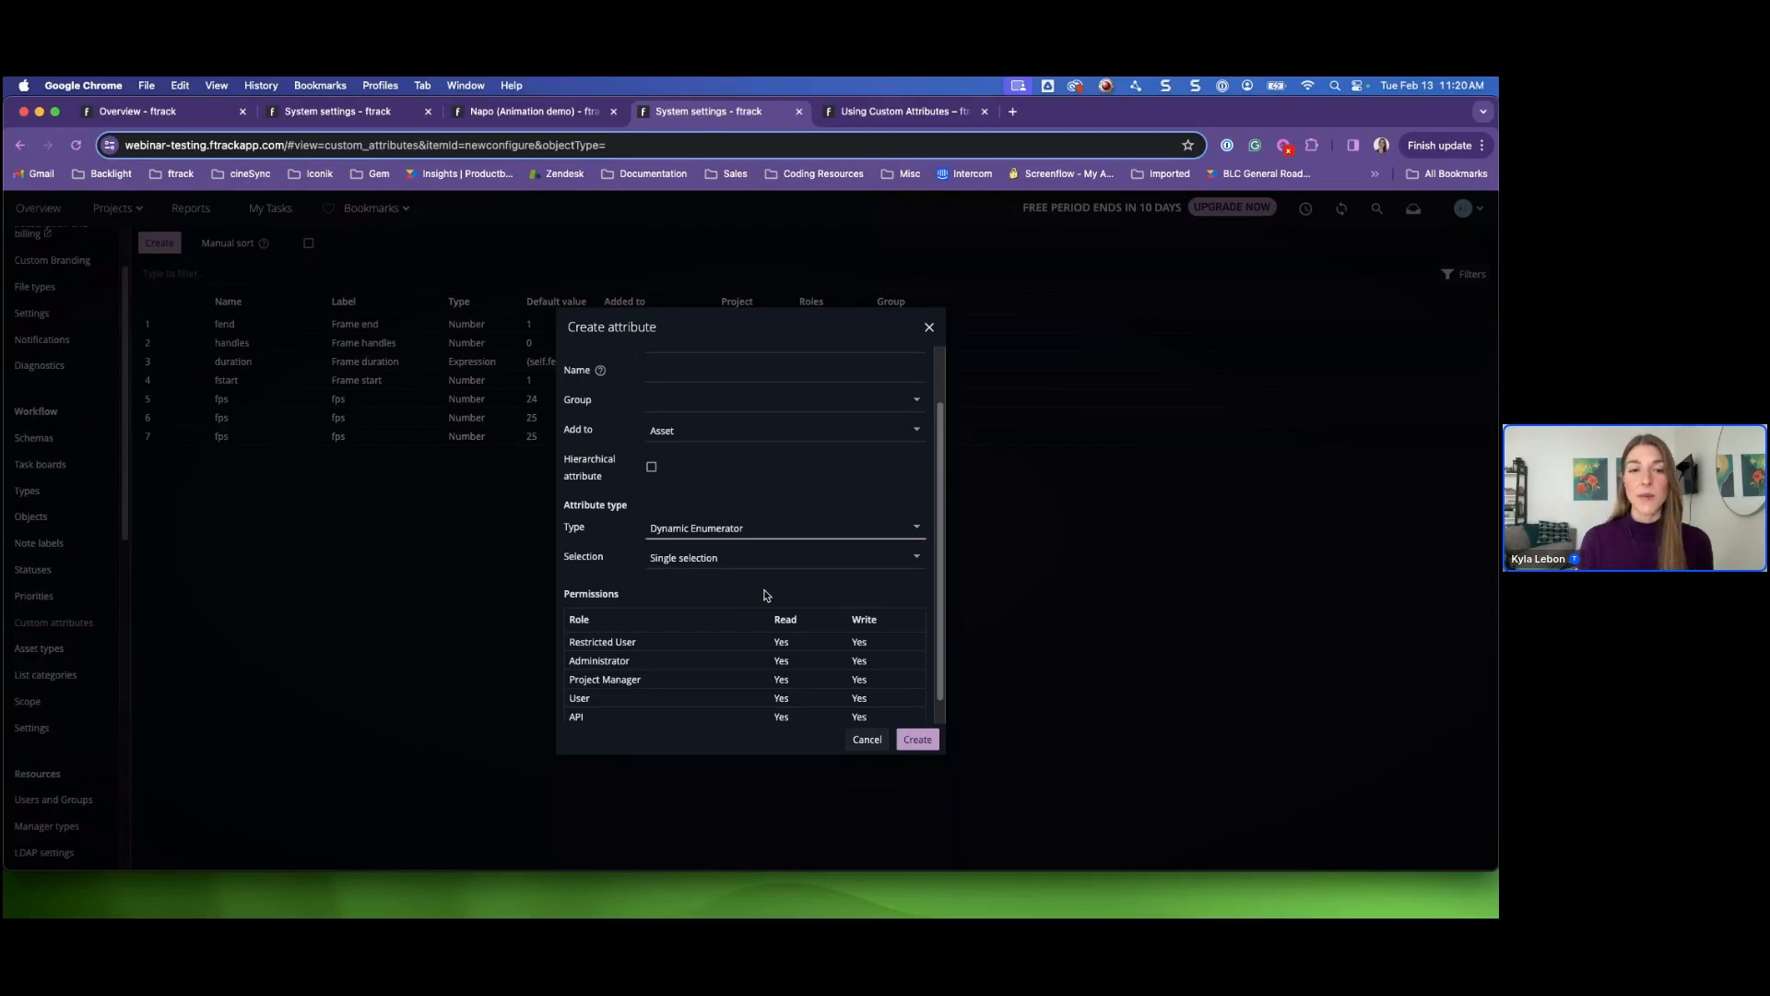
- Choose Enumerator as the attribute type and define the menu/value pairs Option 1/option1, Option 2/option2 and Option 3/option3
left_click(910, 530)
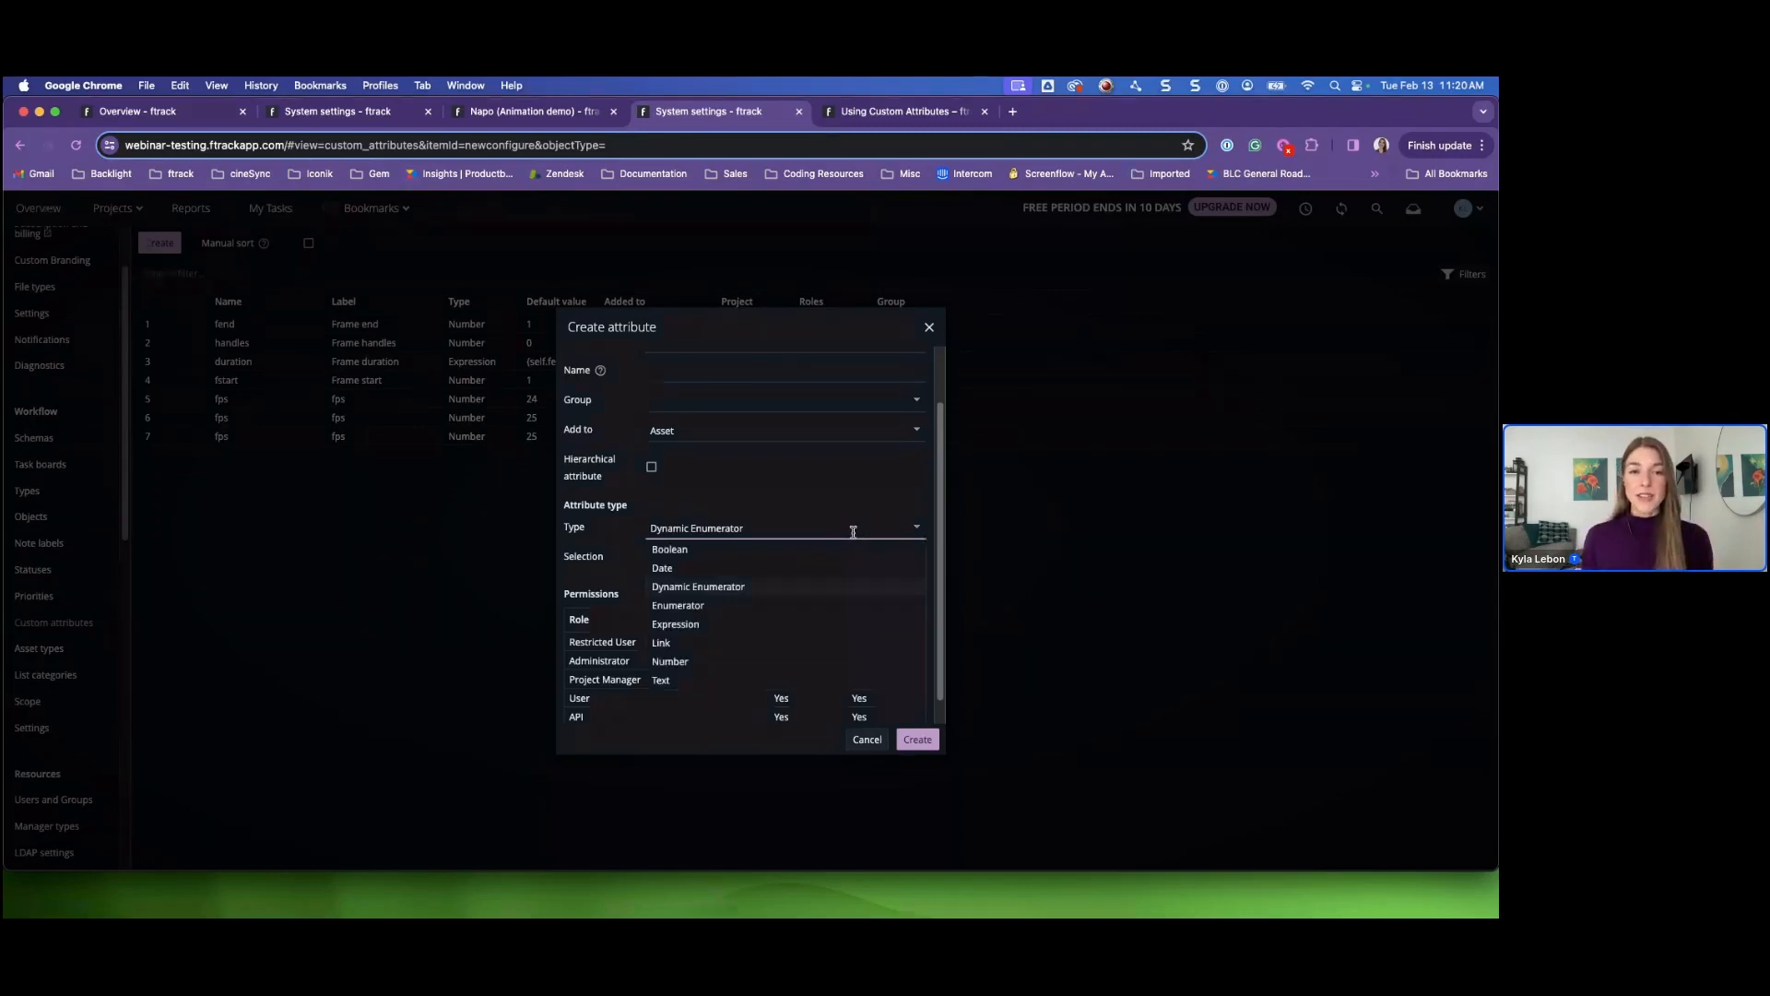
left_click(659, 607)
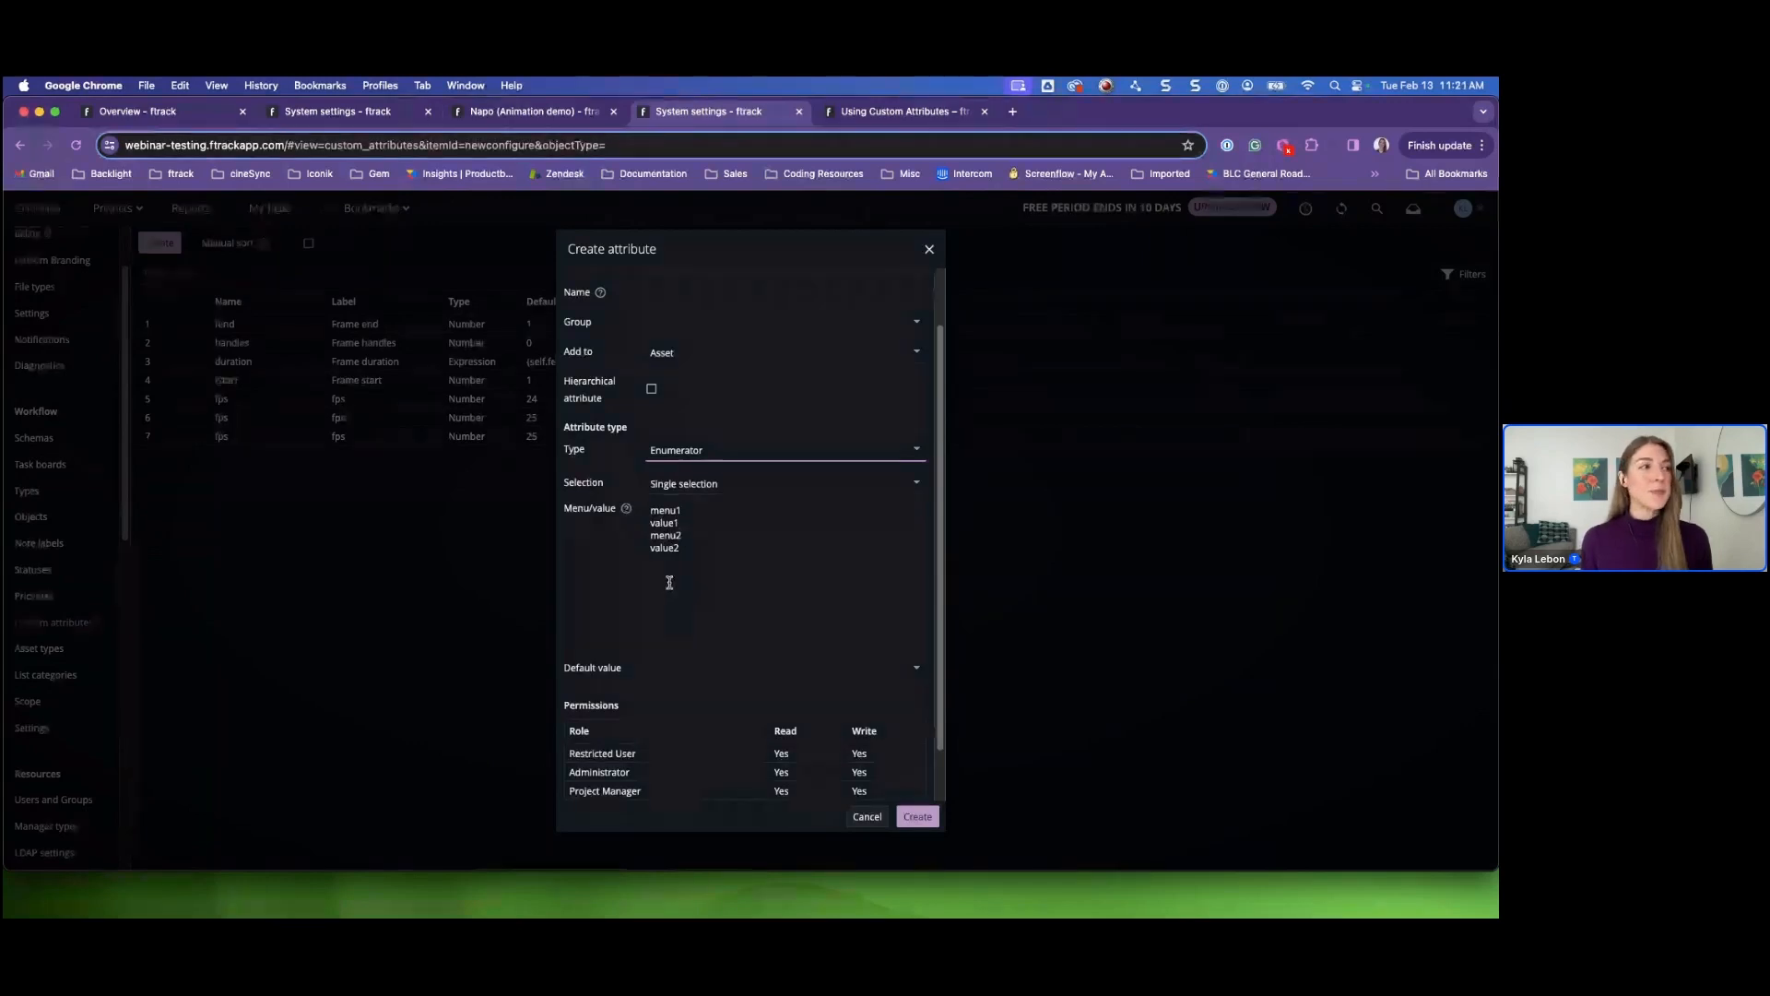
double_click(652, 510)
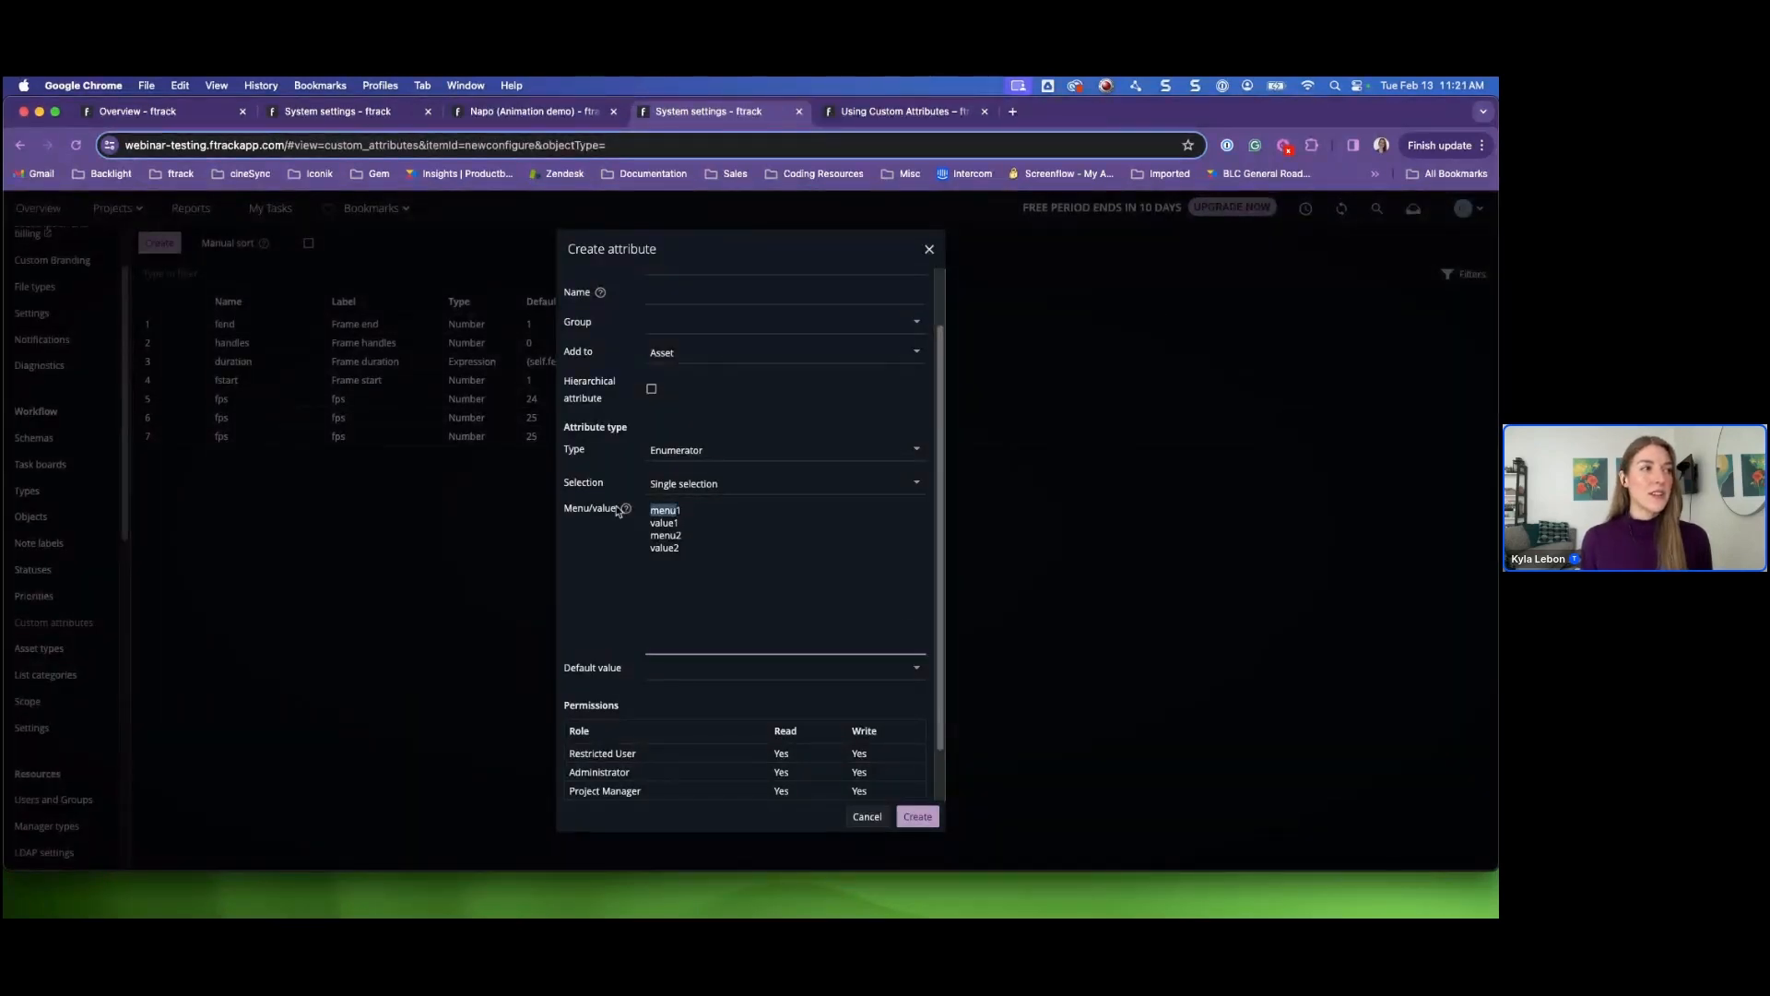
type("Option1")
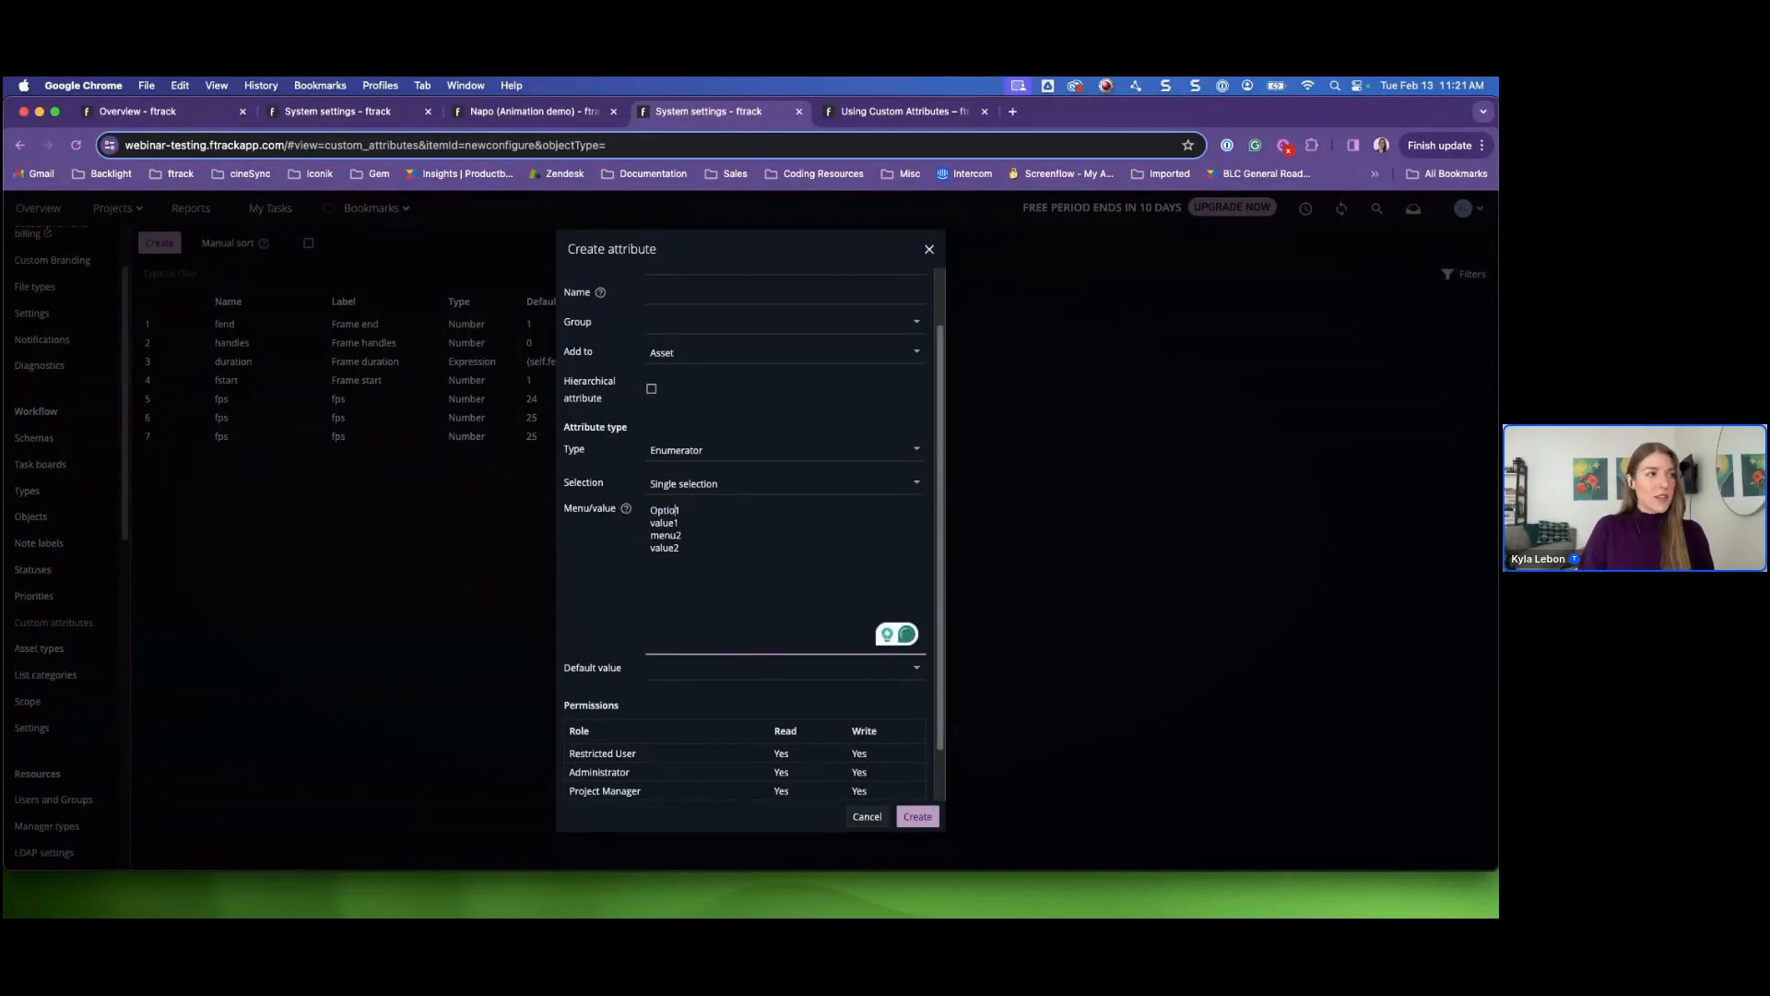
double_click(672, 522)
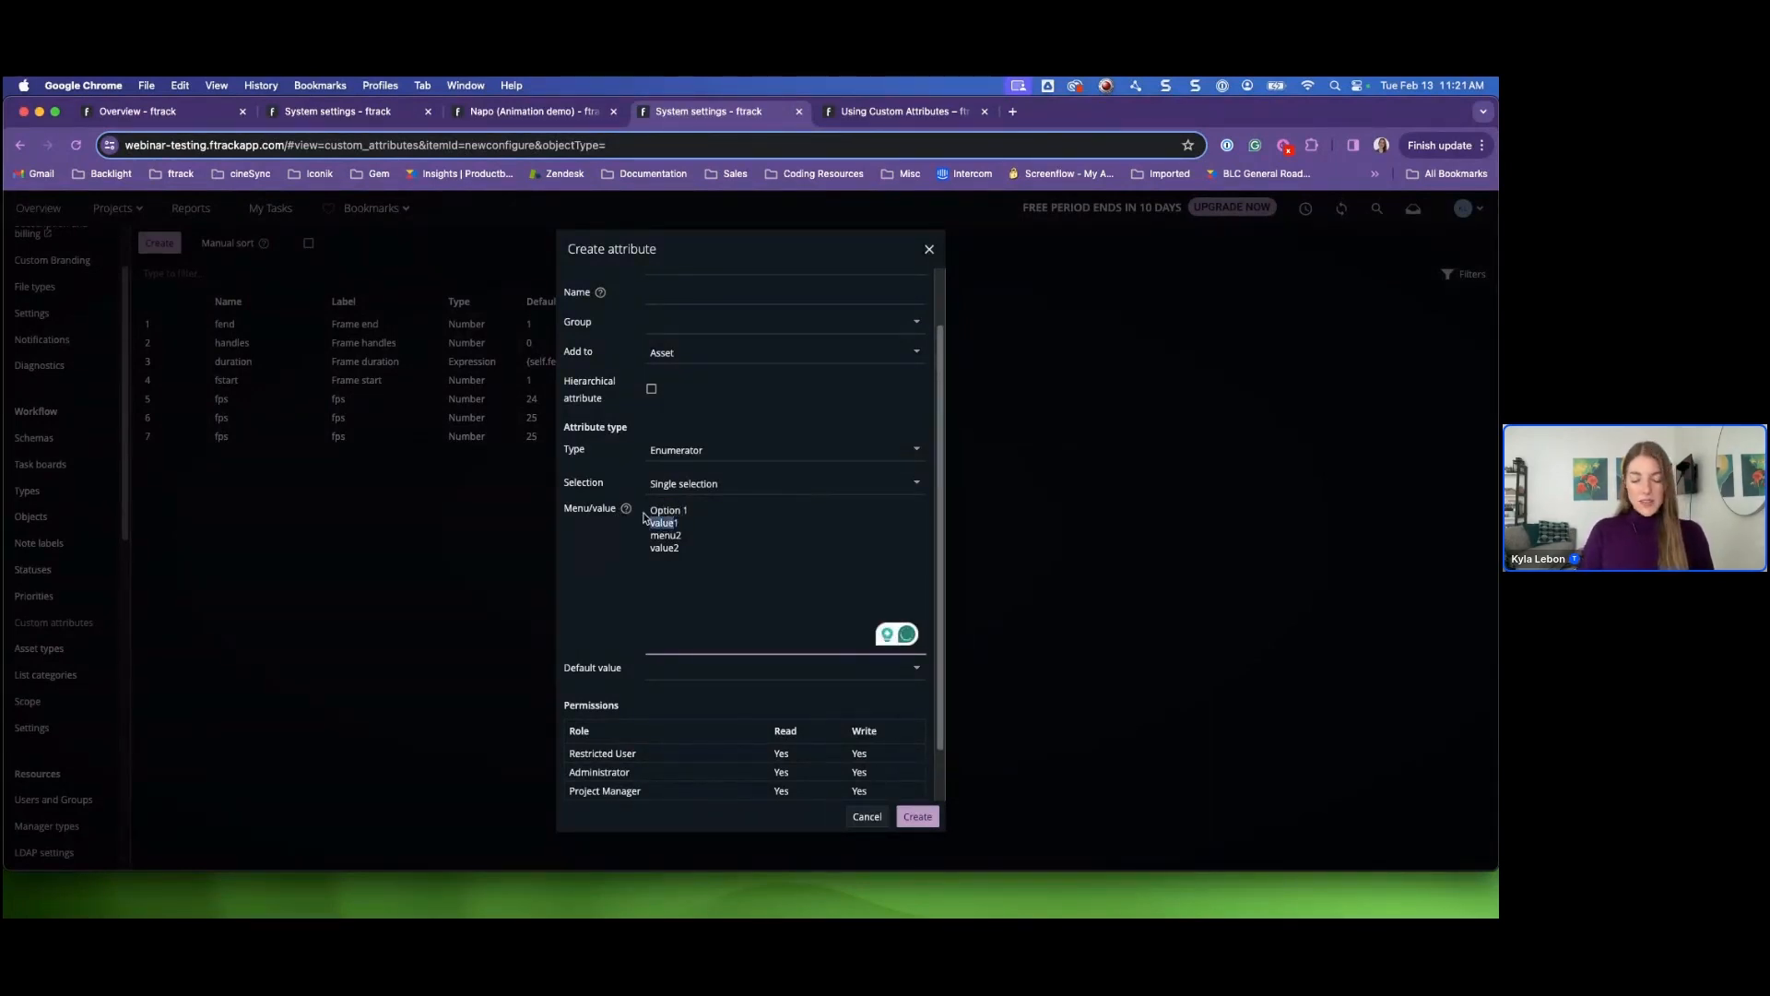
type("option1")
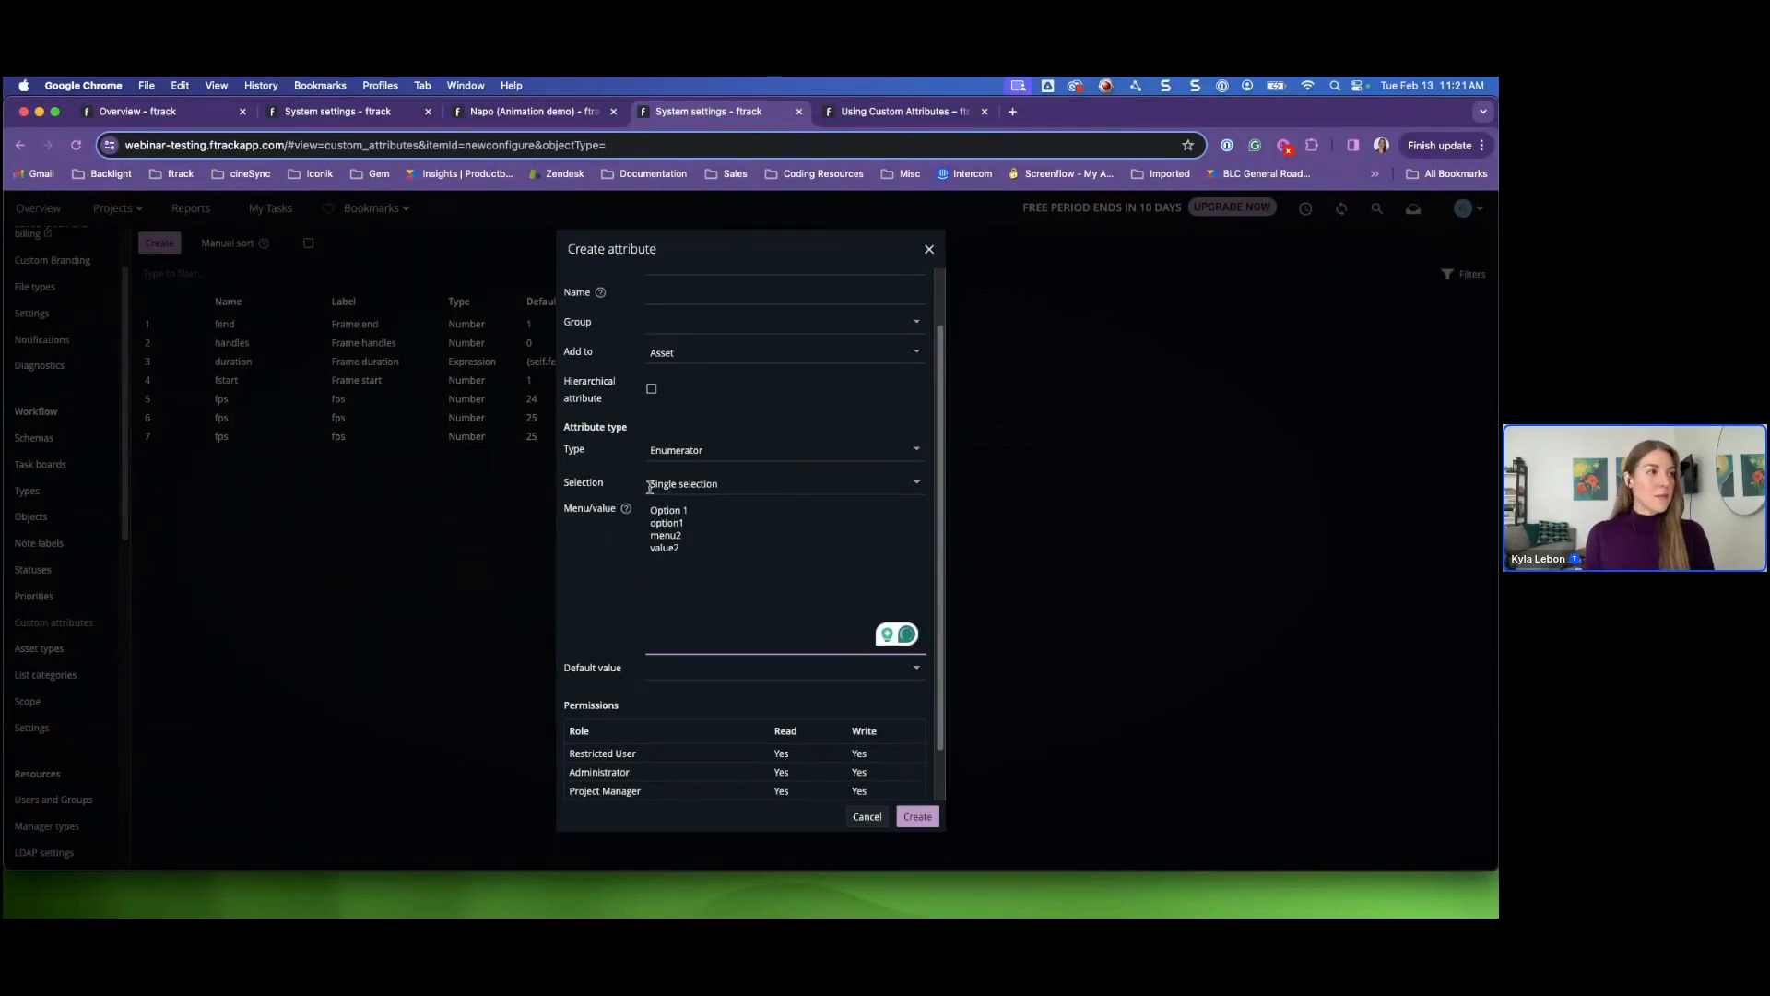
double_click(671, 537)
type("Option 2")
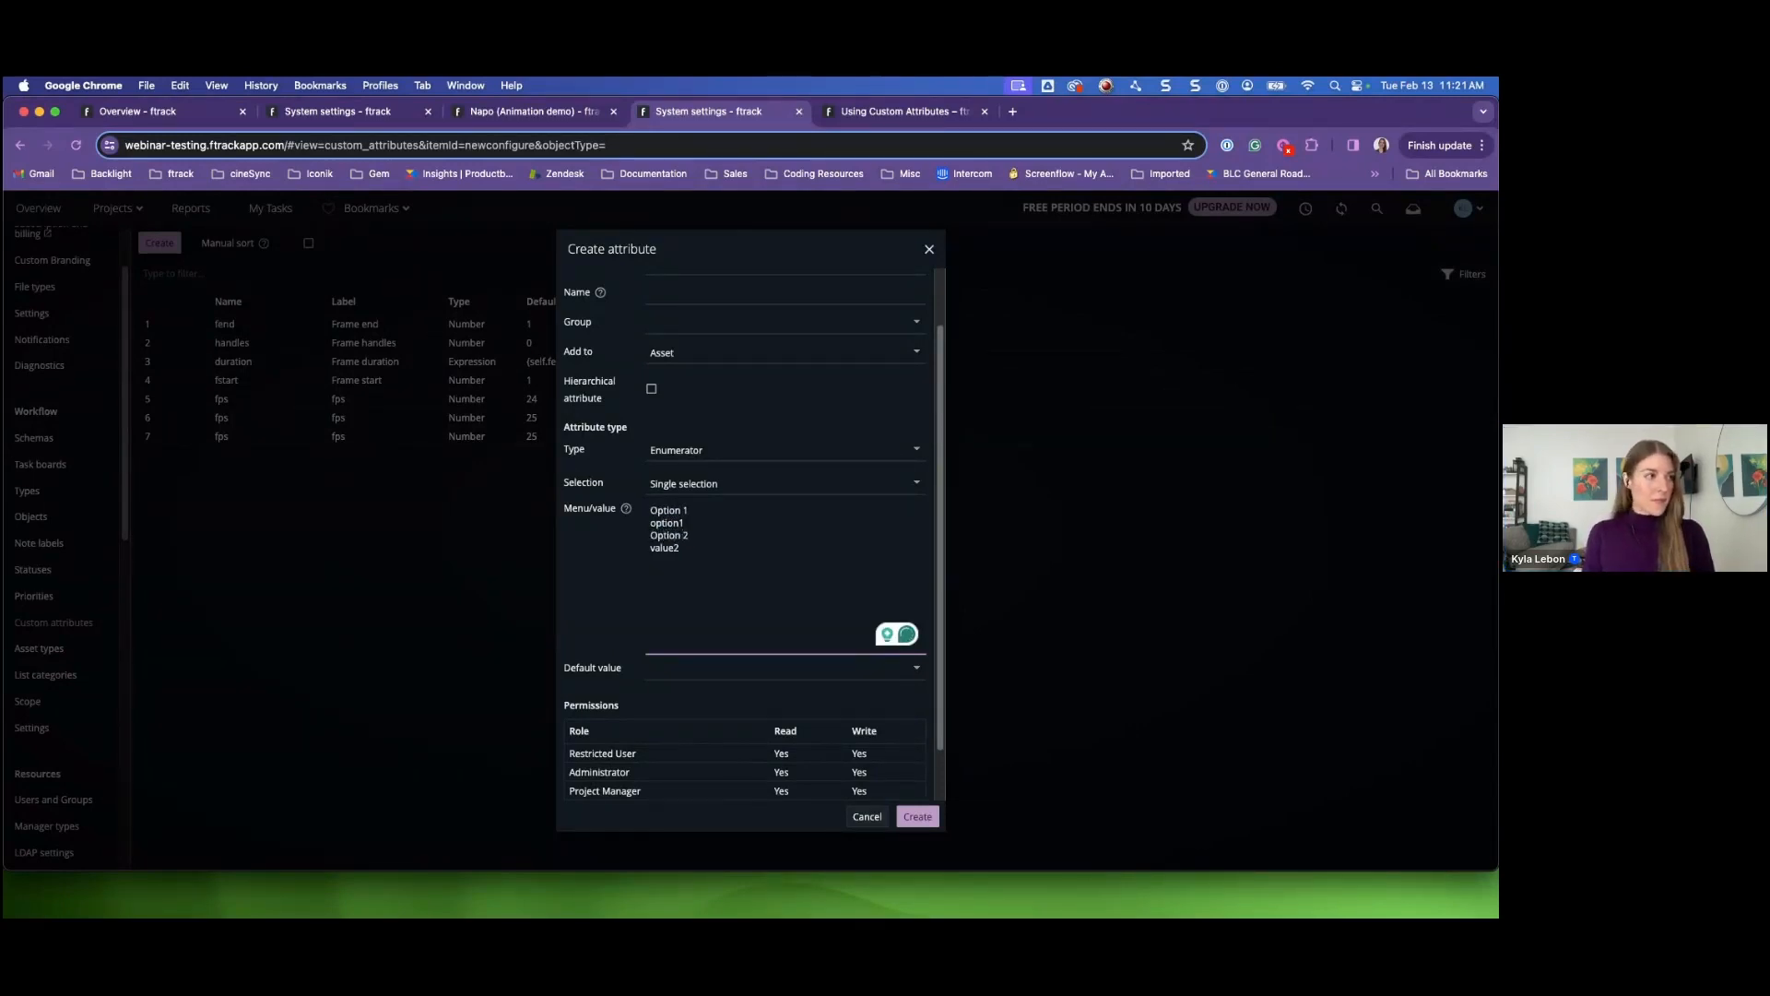
double_click(669, 548)
type("option2")
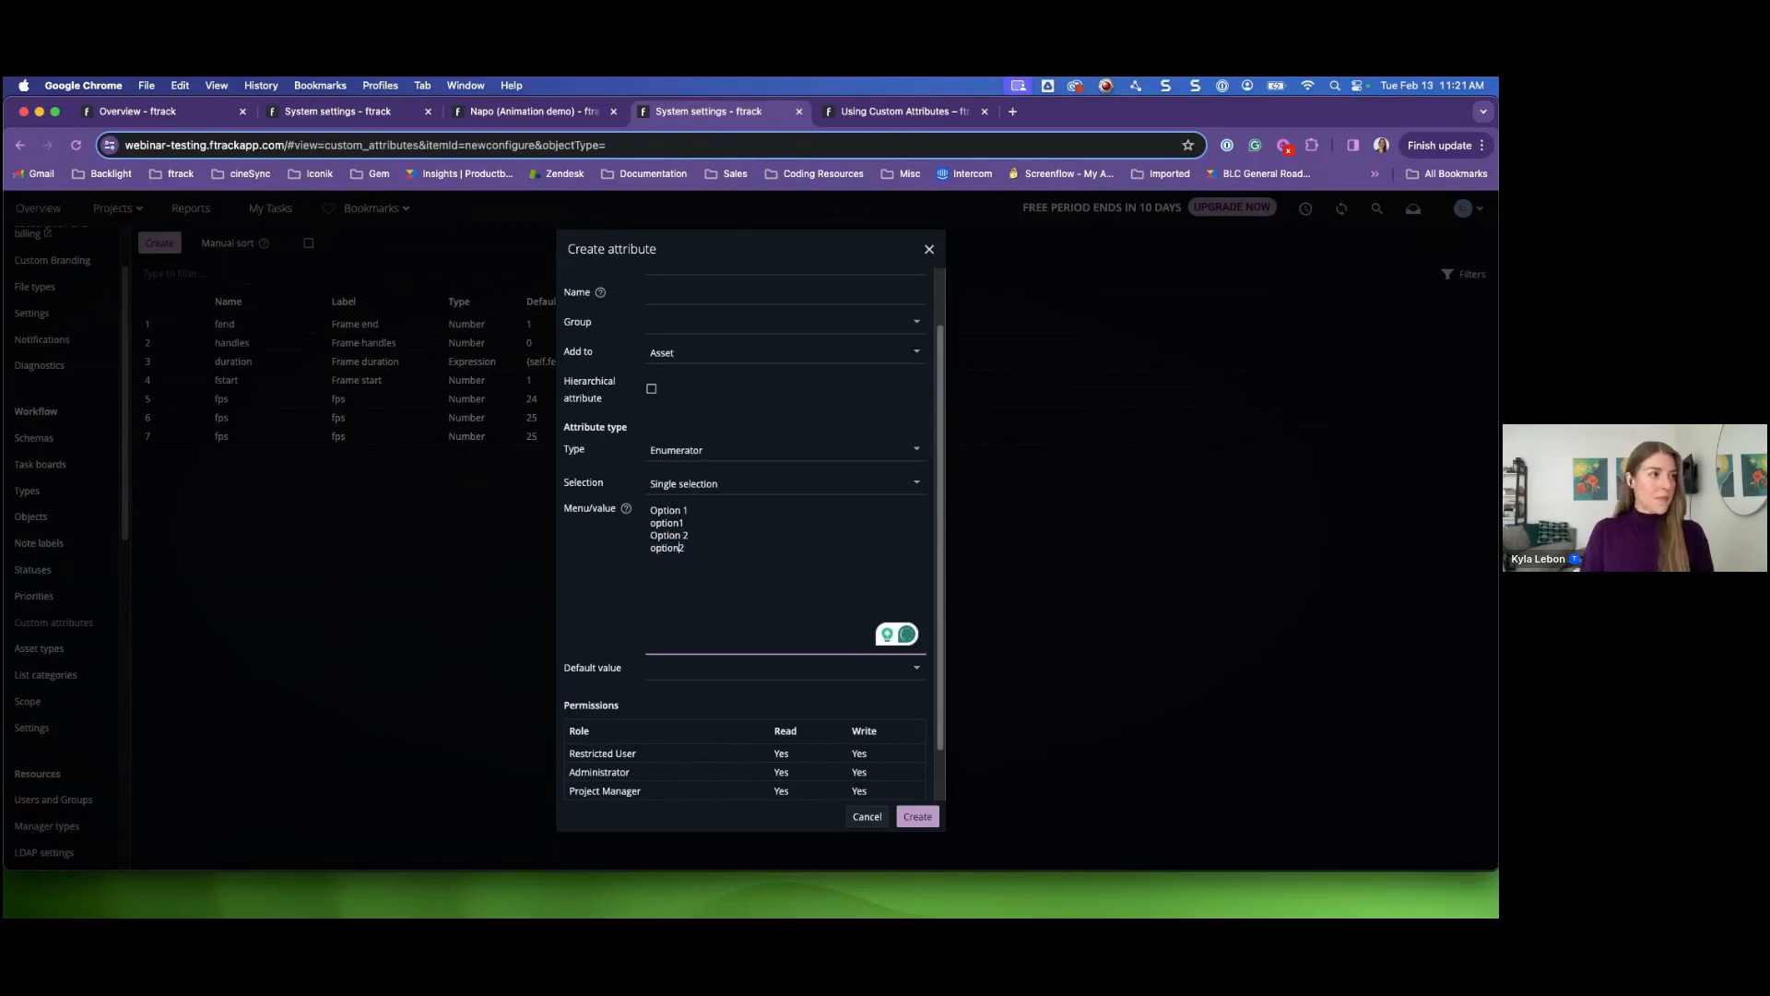
type(" Option")
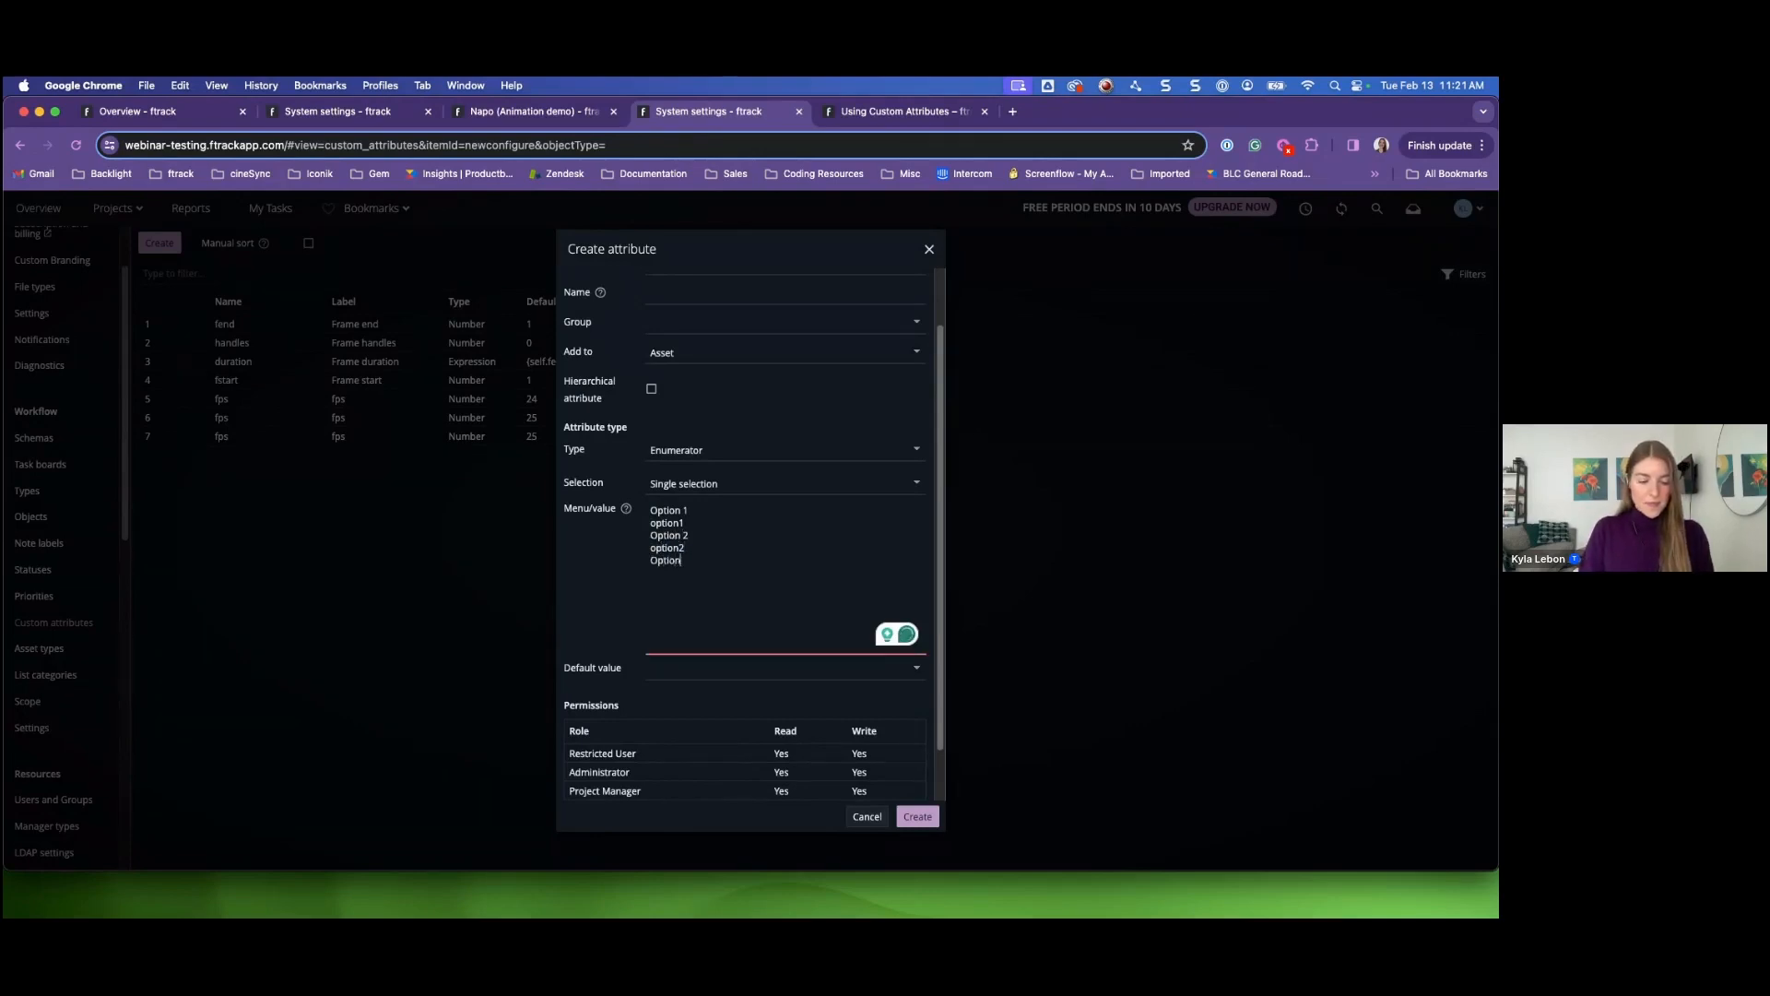
type(" 3 option3")
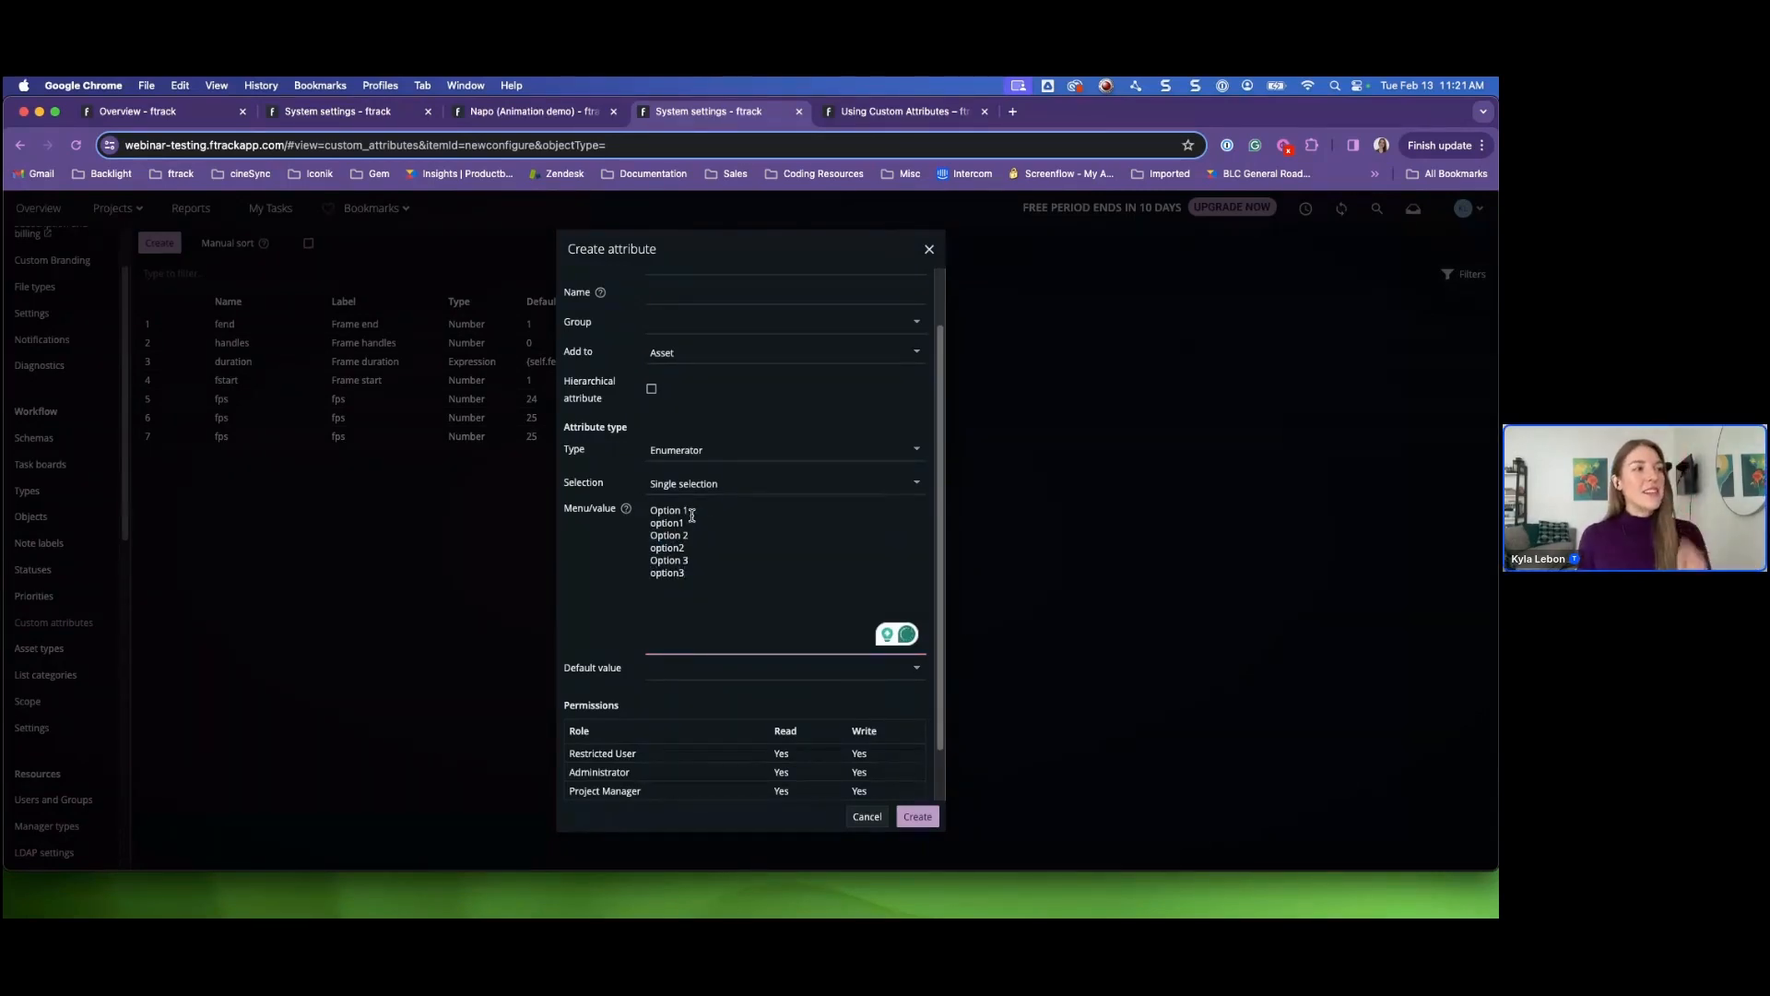
- Examine the enumerator's menu names and values, and view its single and multi selection choices
left_click_drag(689, 510, 649, 559)
left_click(686, 559)
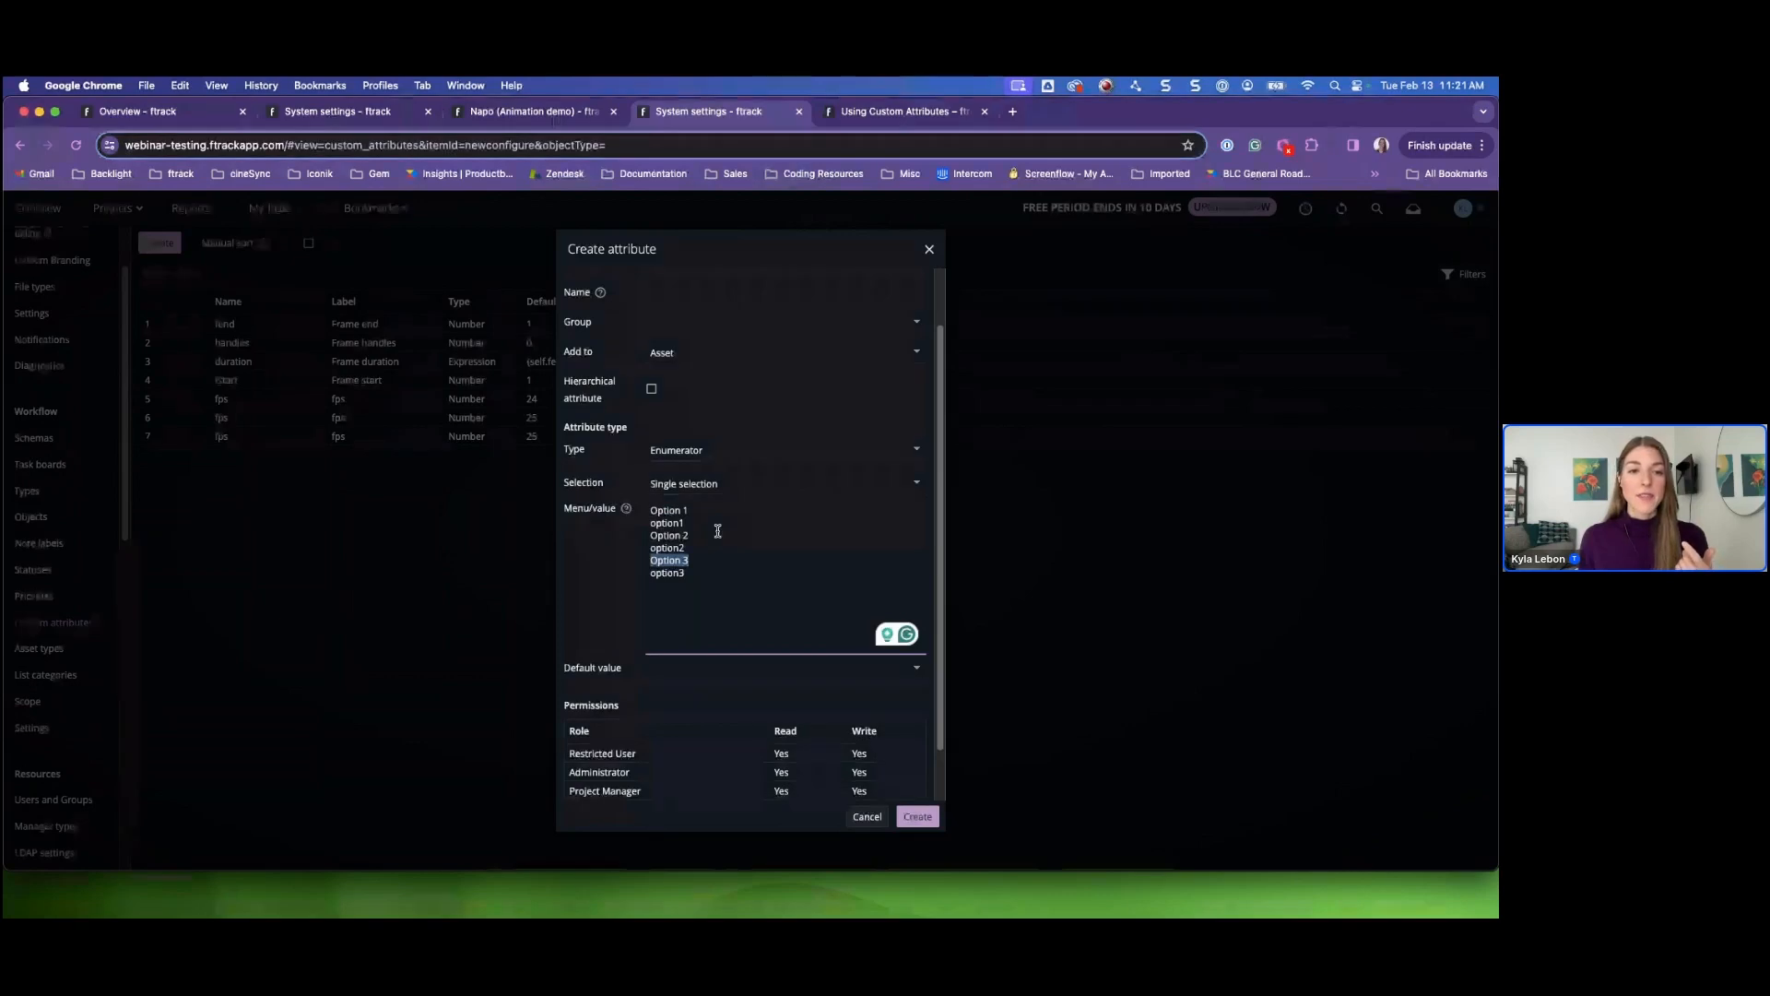
left_click_drag(685, 523, 637, 576)
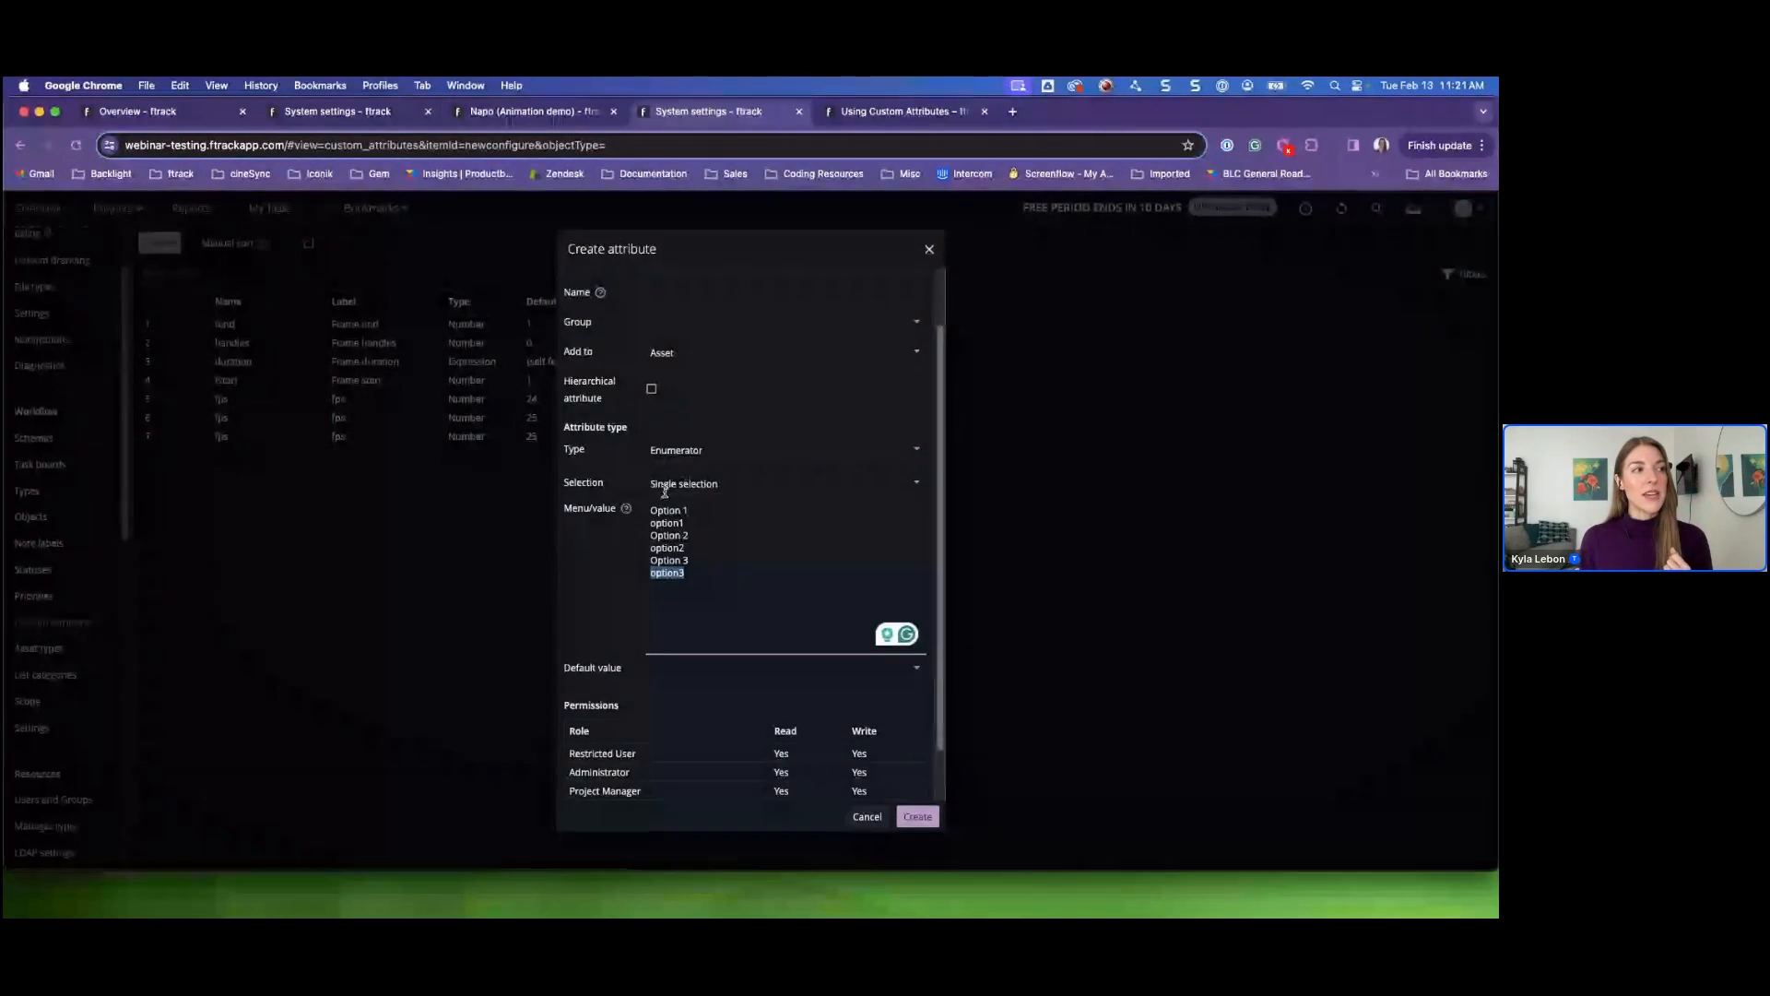
left_click(917, 482)
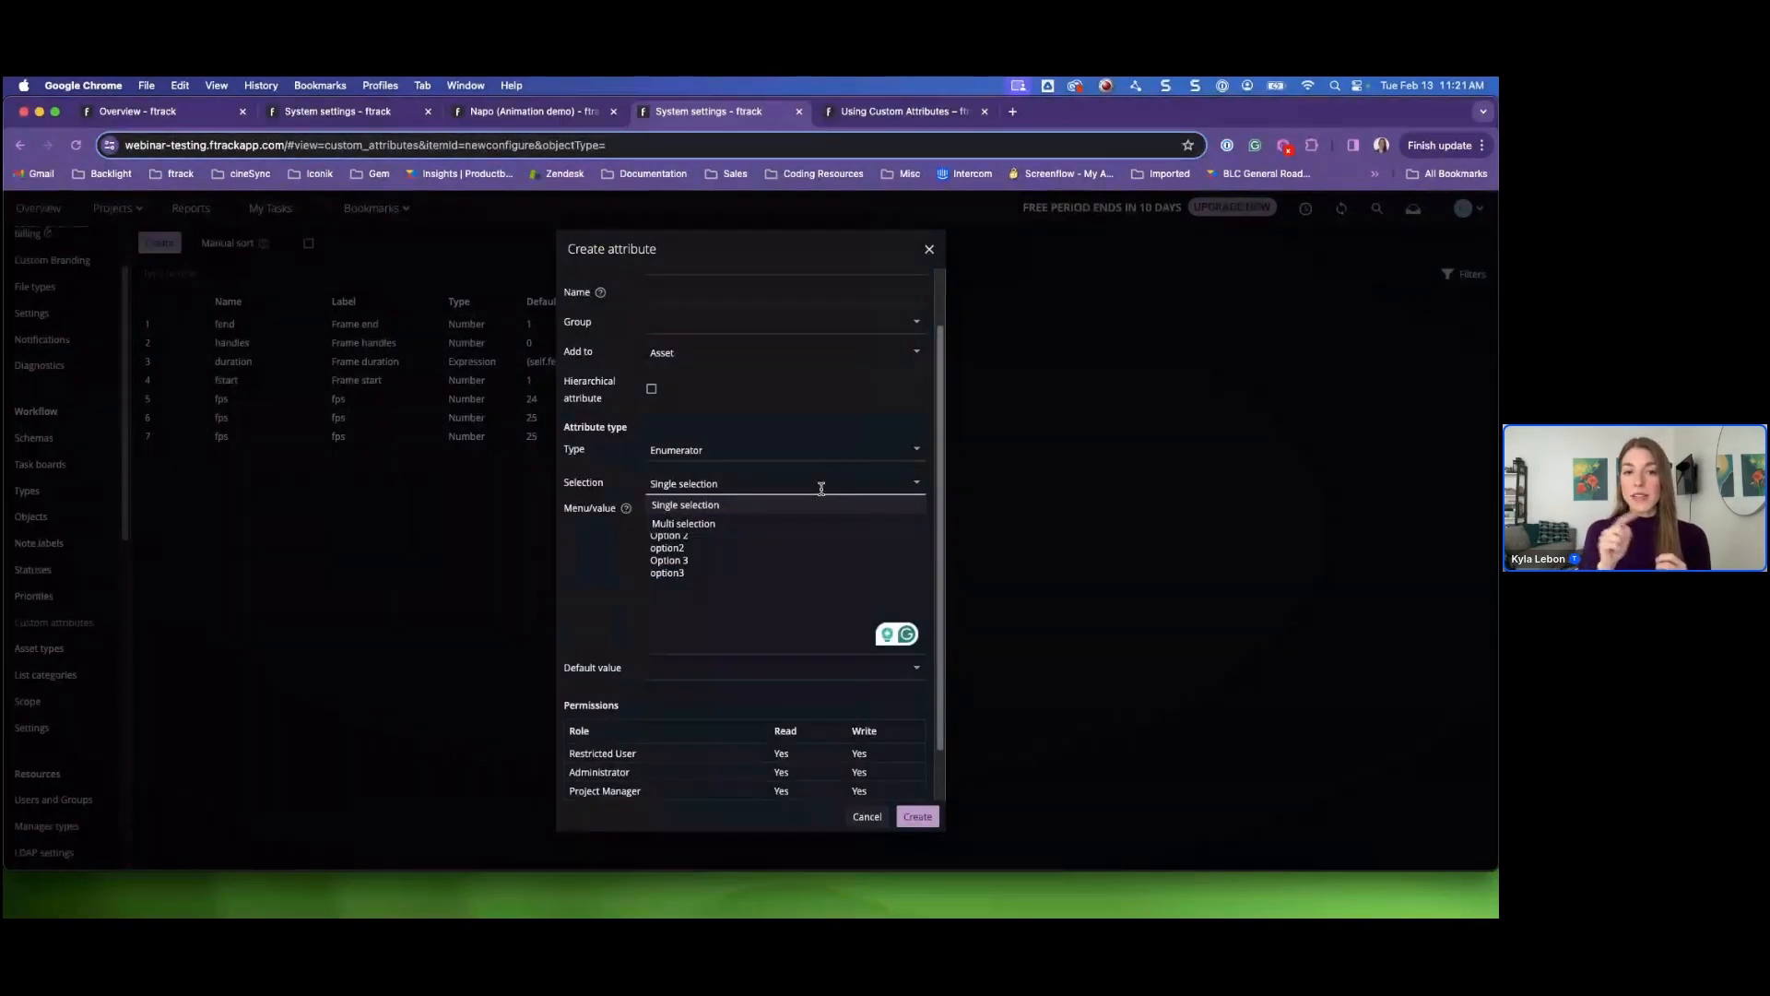
left_click(779, 601)
- Switch the attribute type to Expression to view its fields, and to Number with 2 decimals
left_click(918, 451)
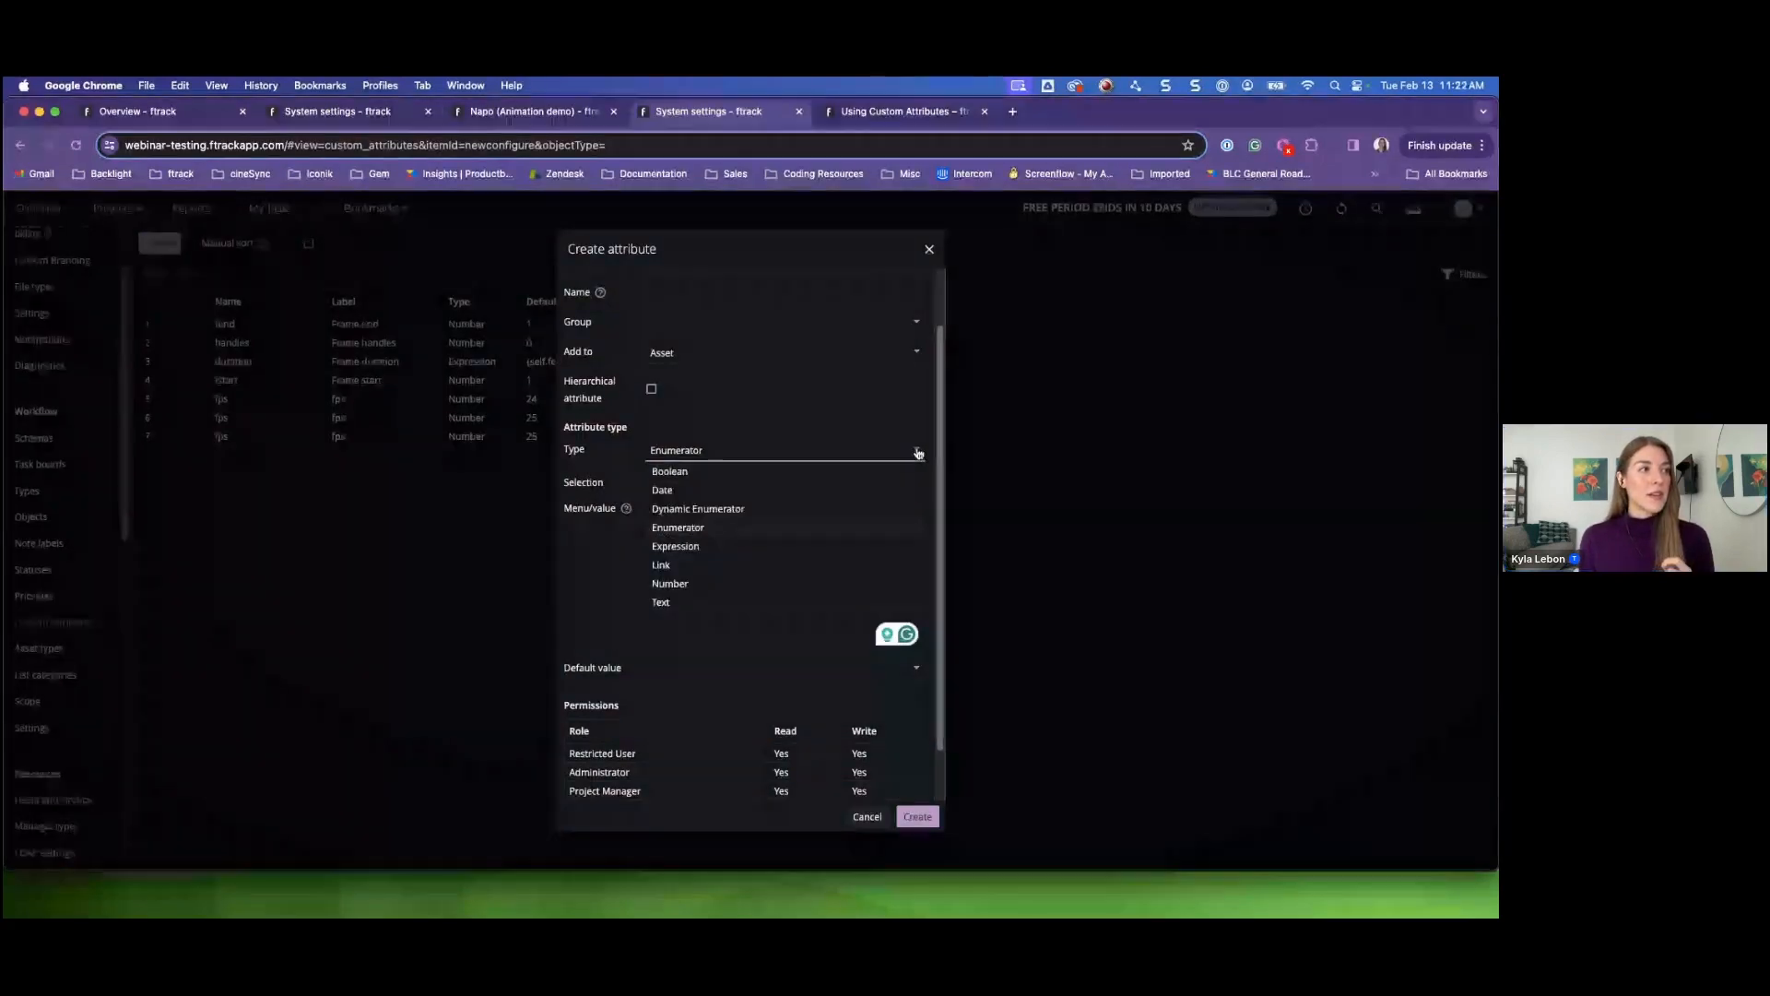
left_click(678, 548)
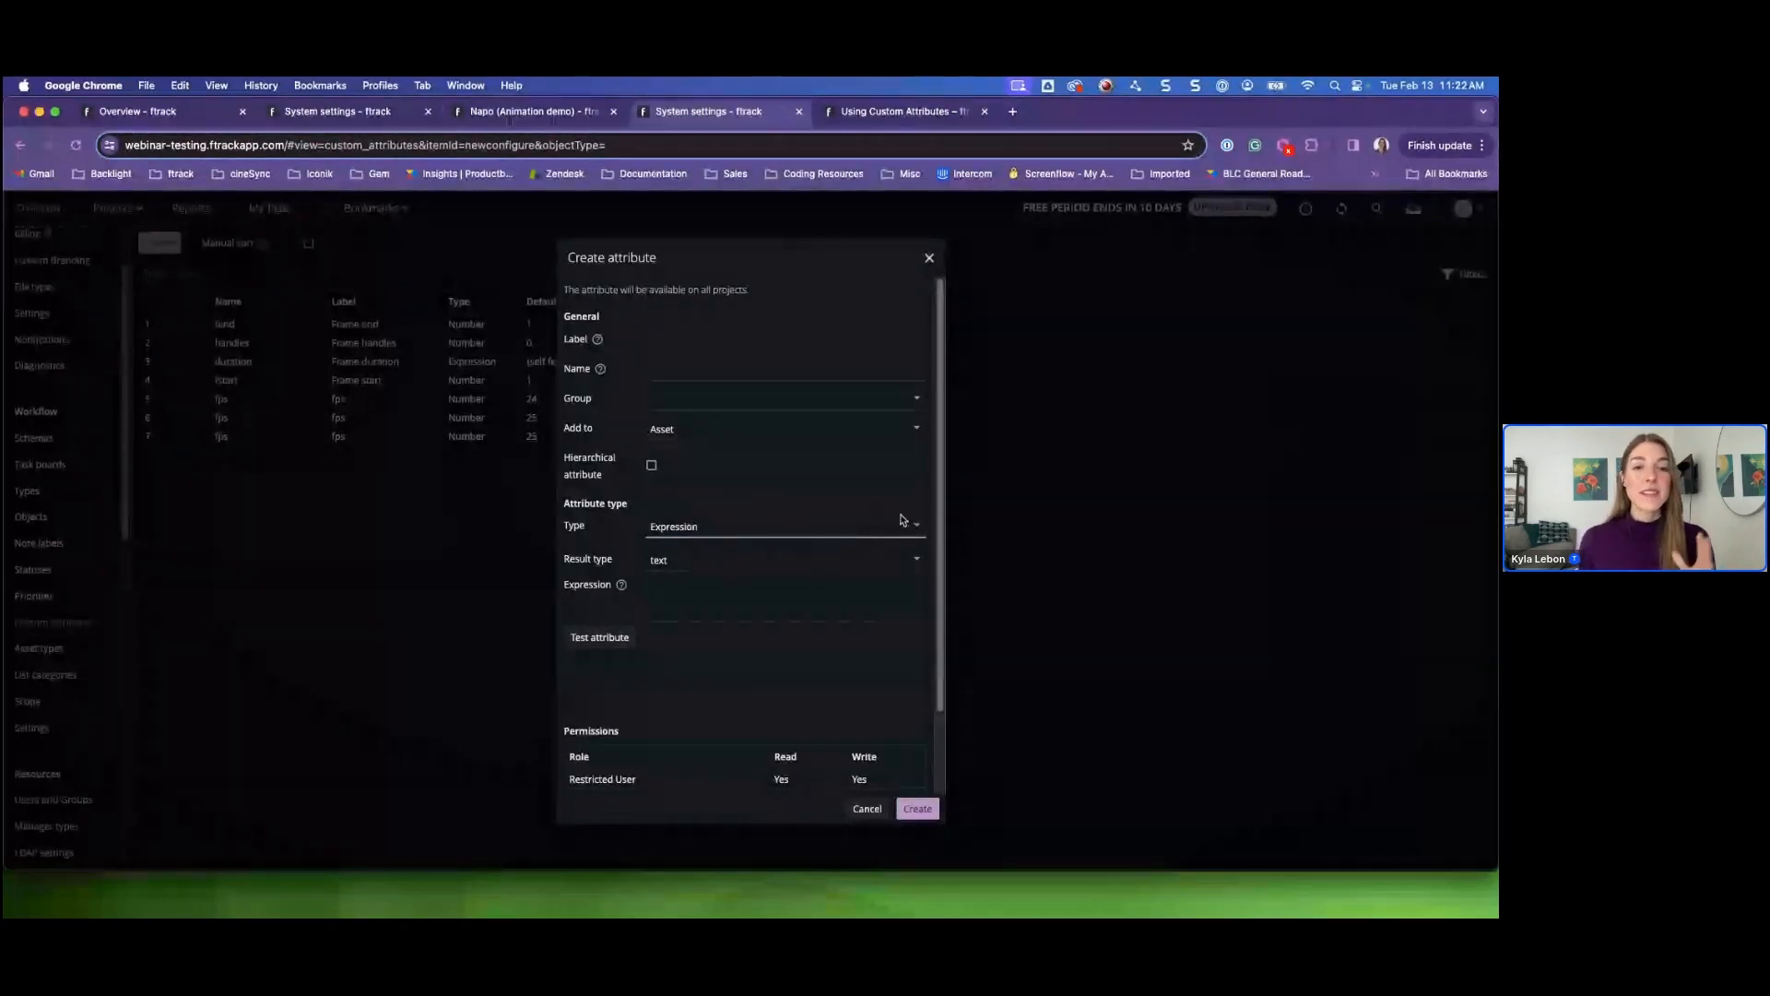
left_click(919, 532)
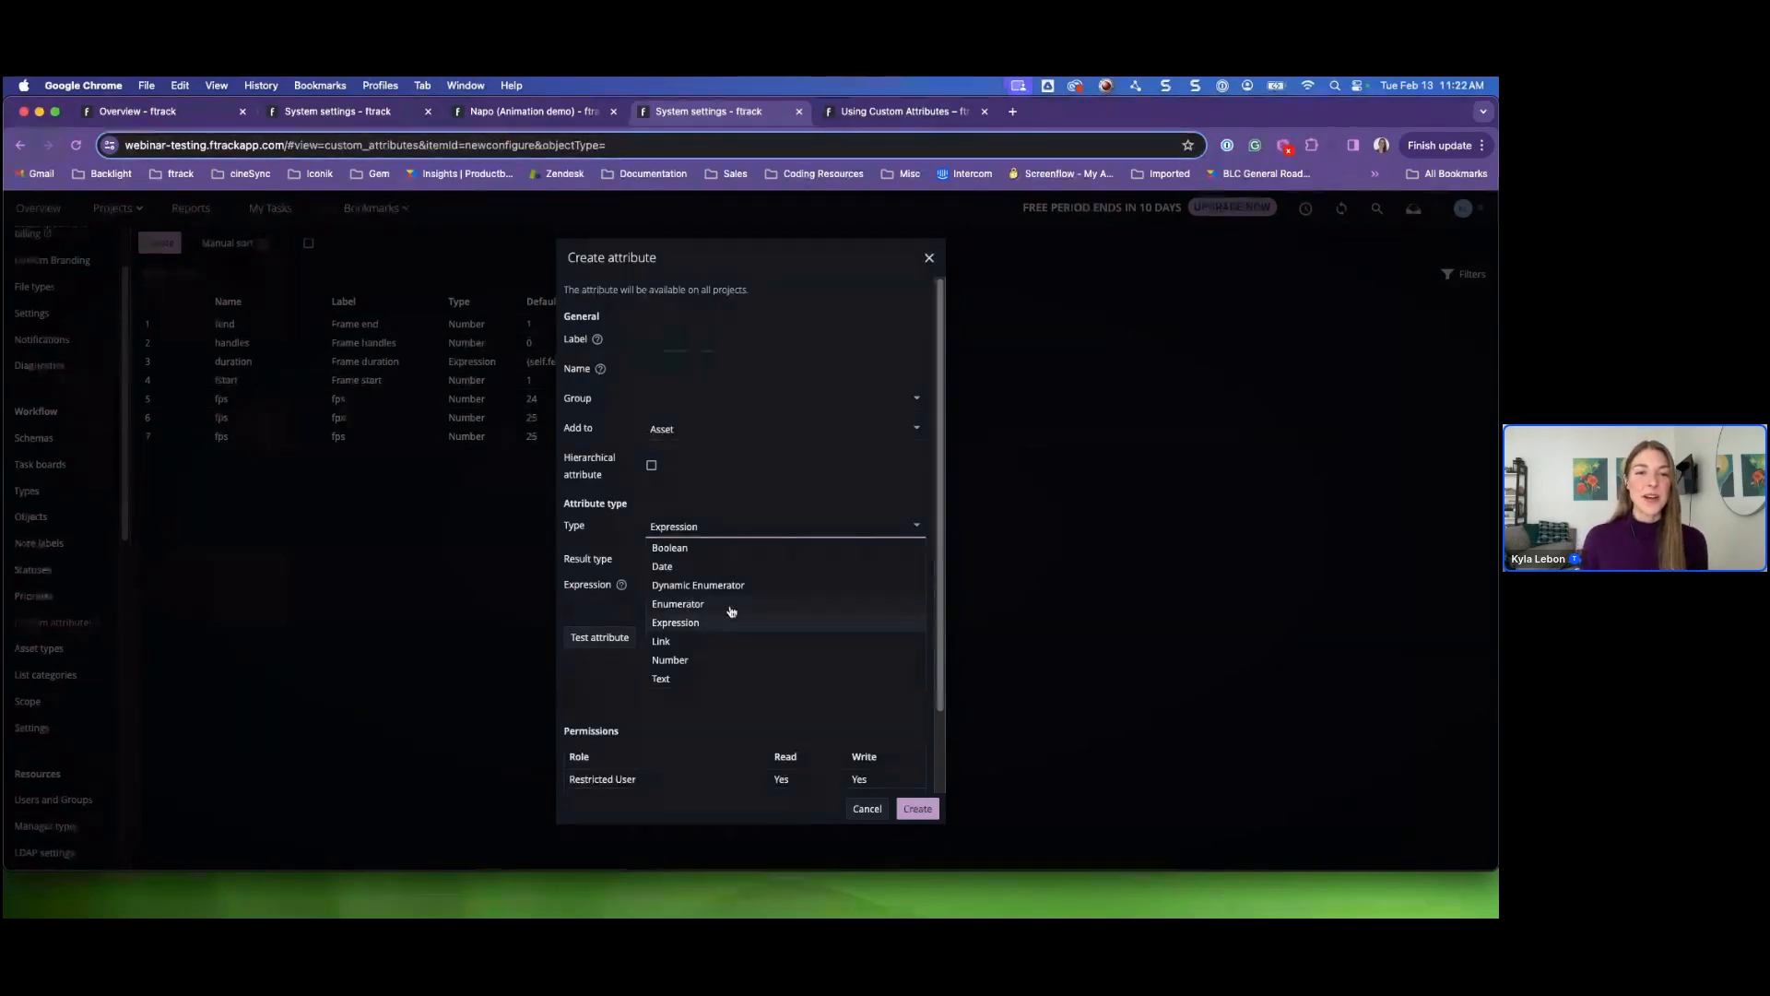
left_click(682, 661)
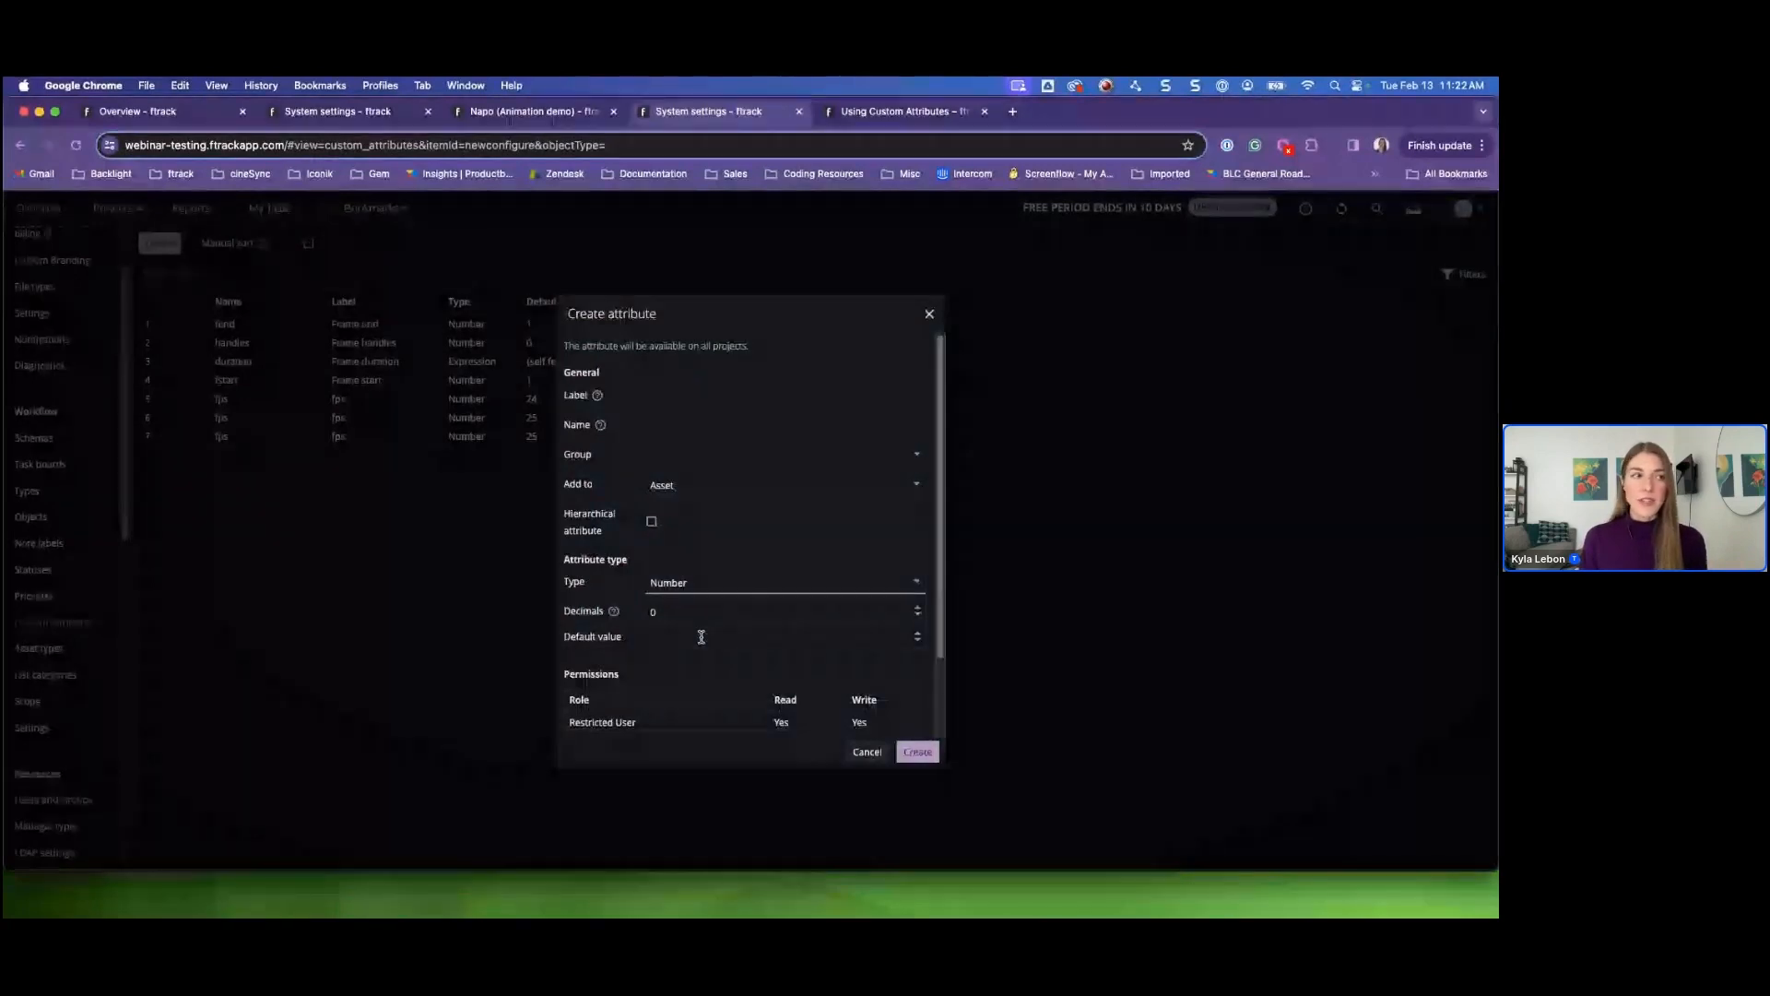
left_click(918, 609)
left_click(918, 609)
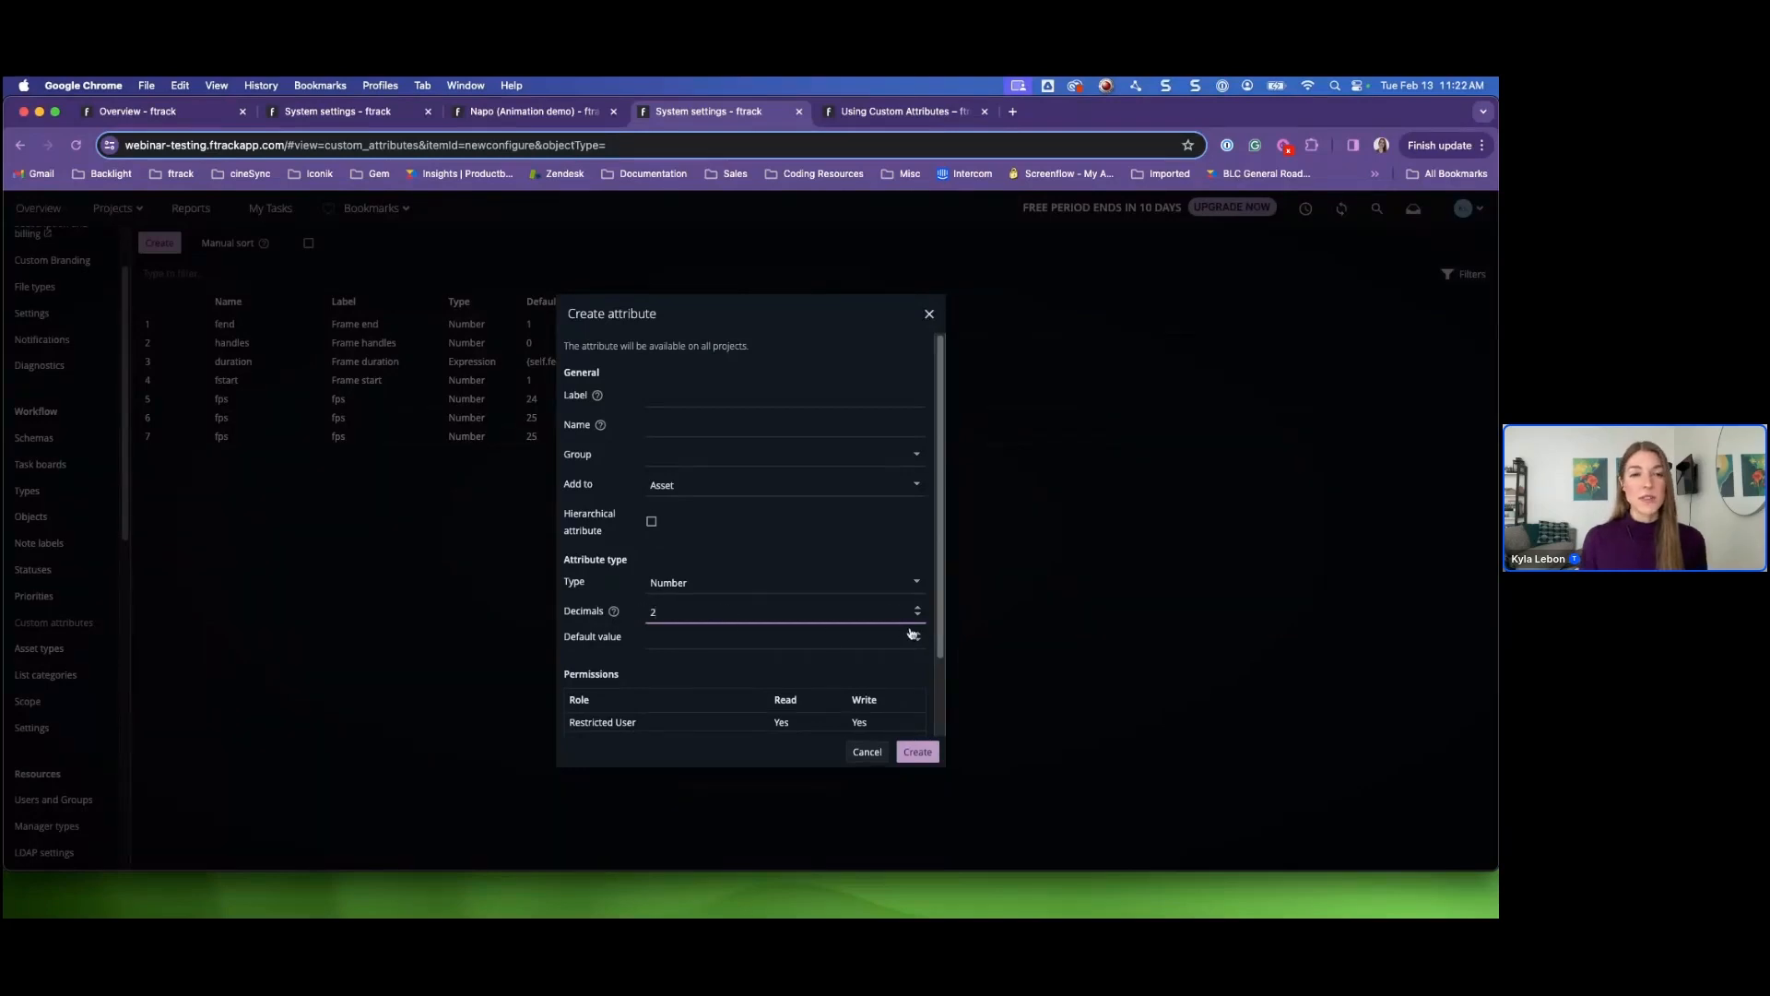
- Choose Text as the attribute type, review the role permissions, and cancel the attribute's creation
left_click(917, 582)
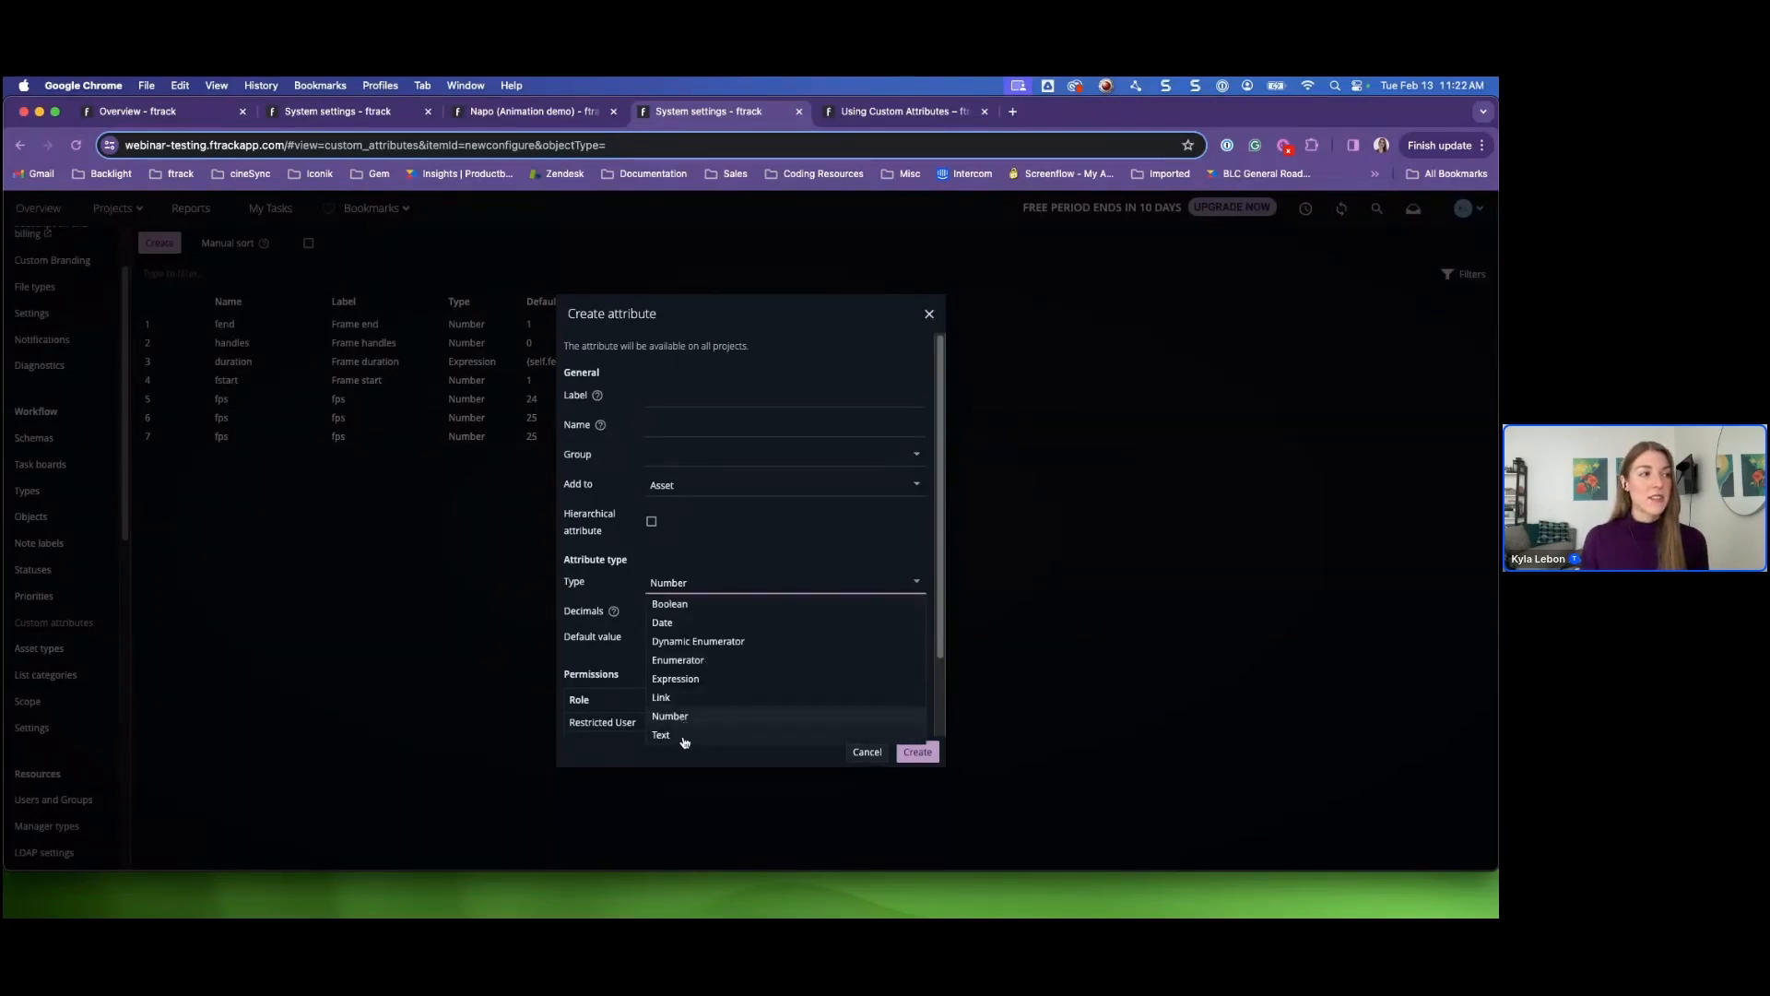
left_click(688, 735)
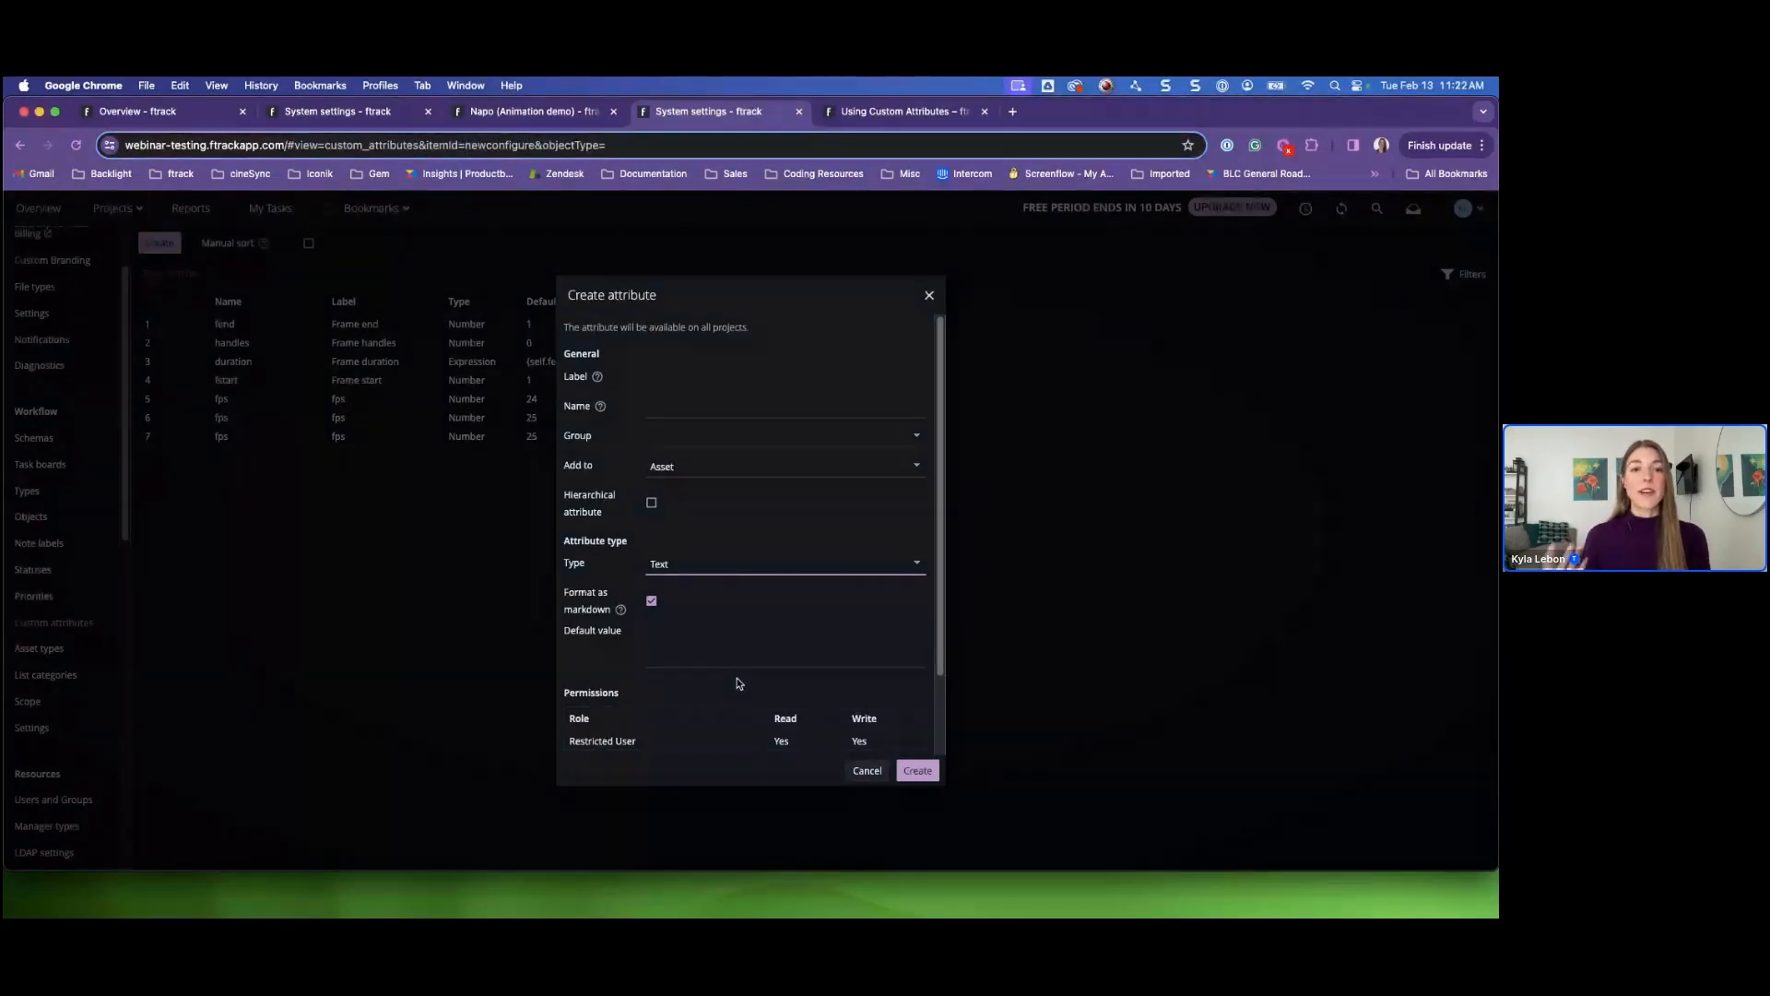
scroll(789, 627, "down", 3)
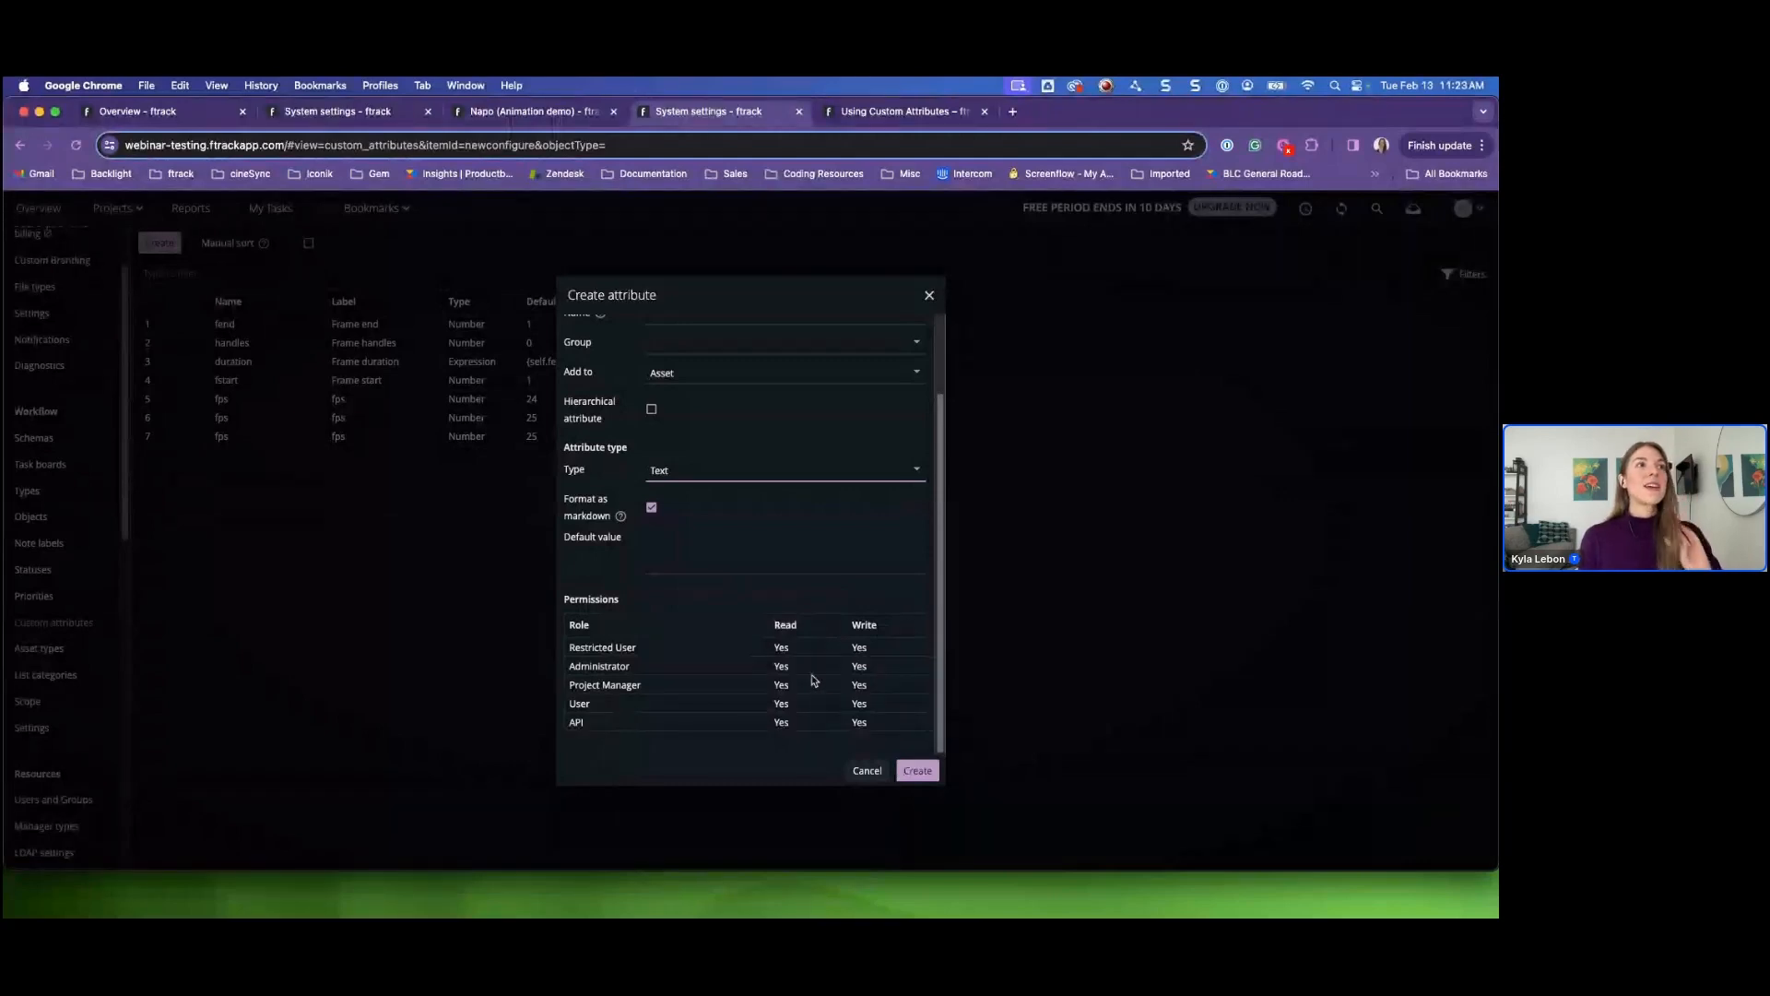
left_click(865, 773)
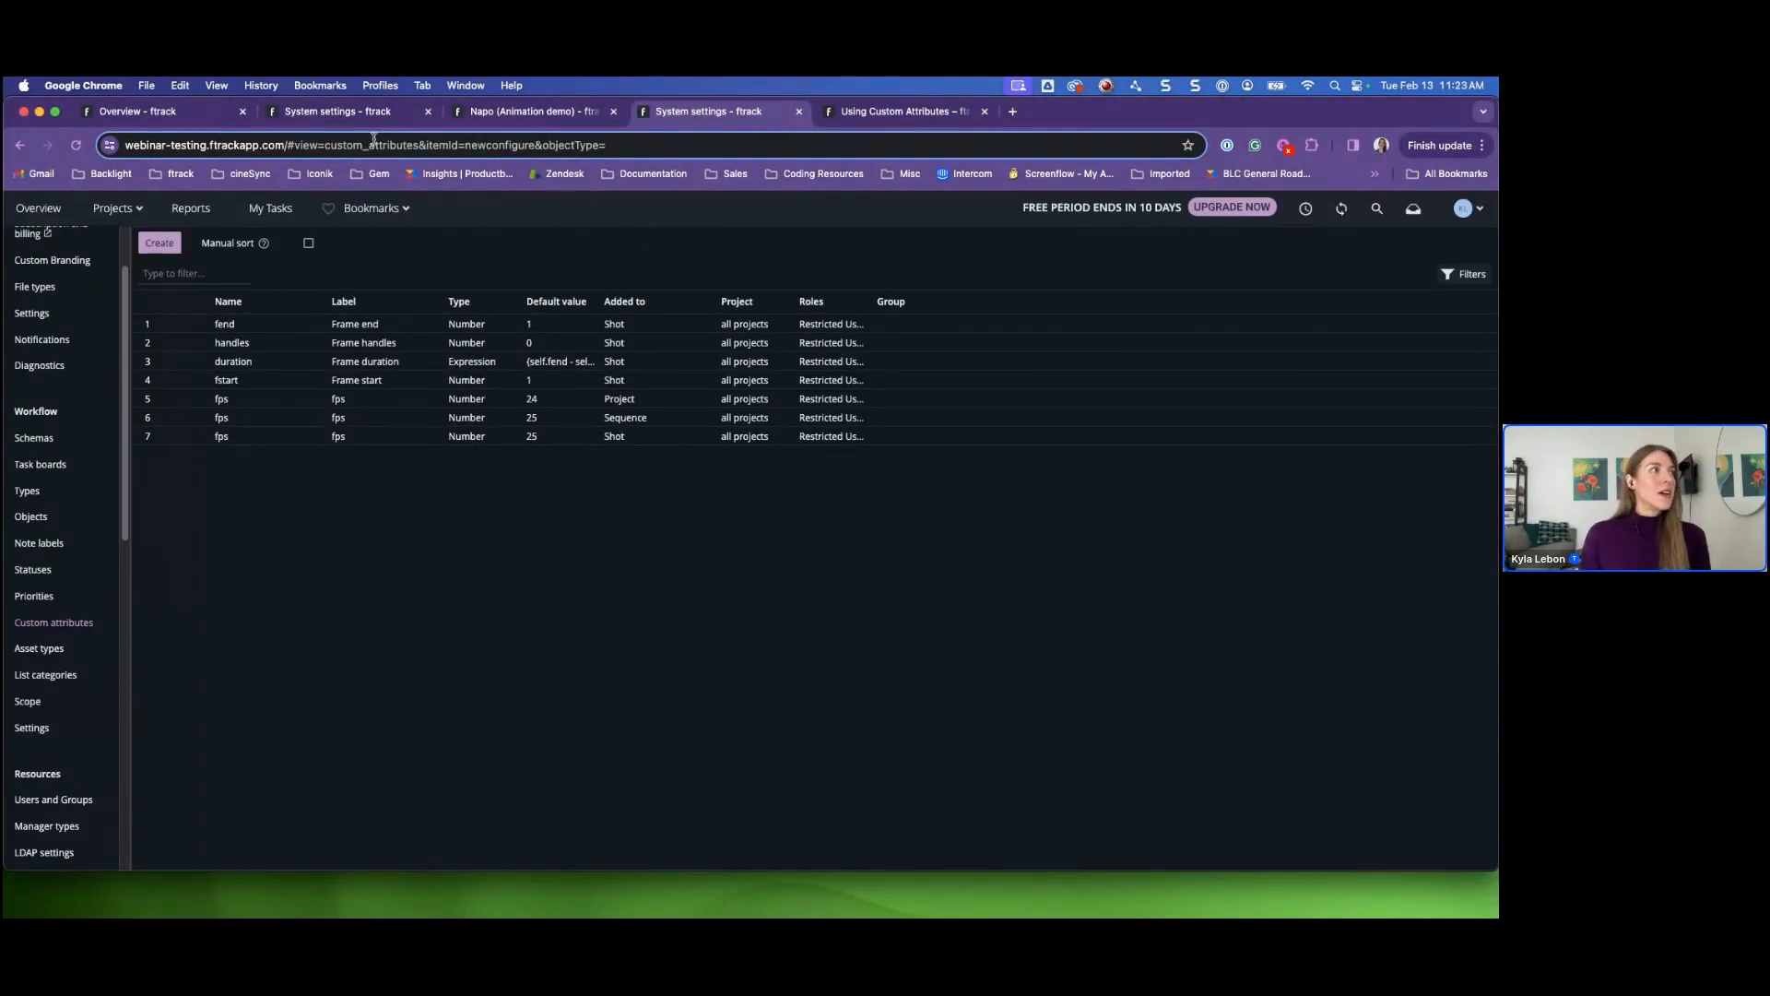
- Open the Napo project on the ftrack demo site and show the tasks of shot S1020 in sequence C005
left_click(355, 111)
left_click(117, 207)
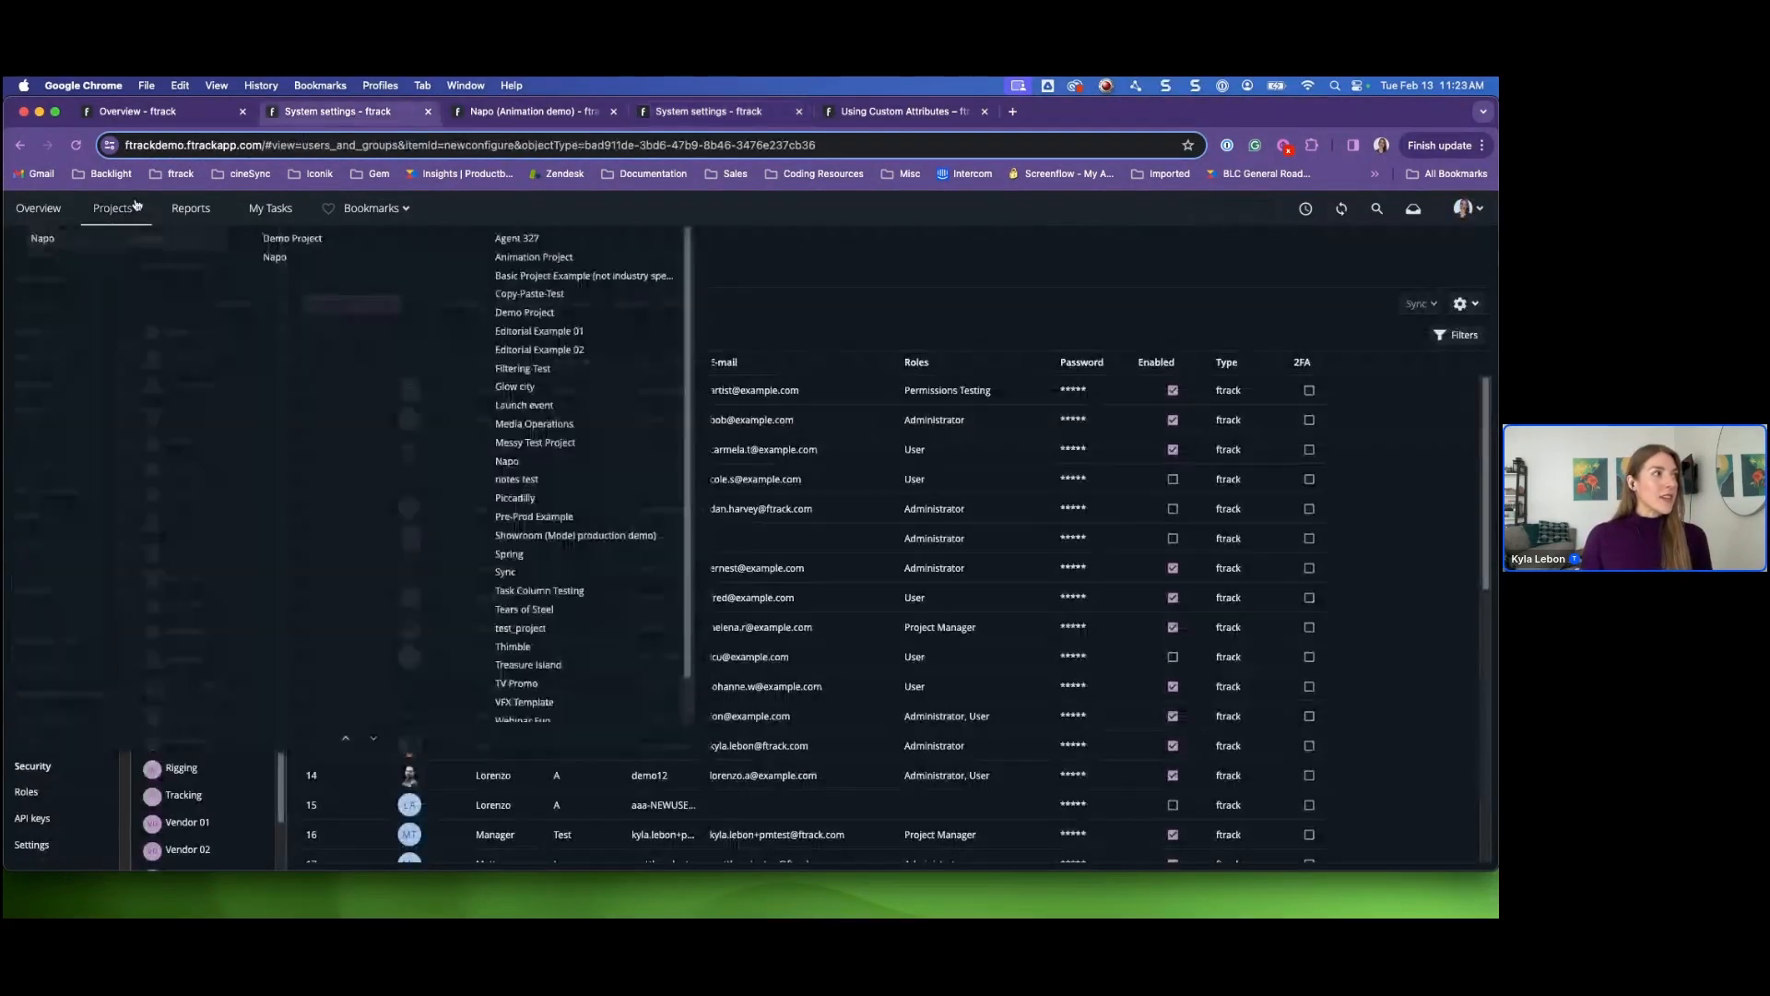
left_click(508, 538)
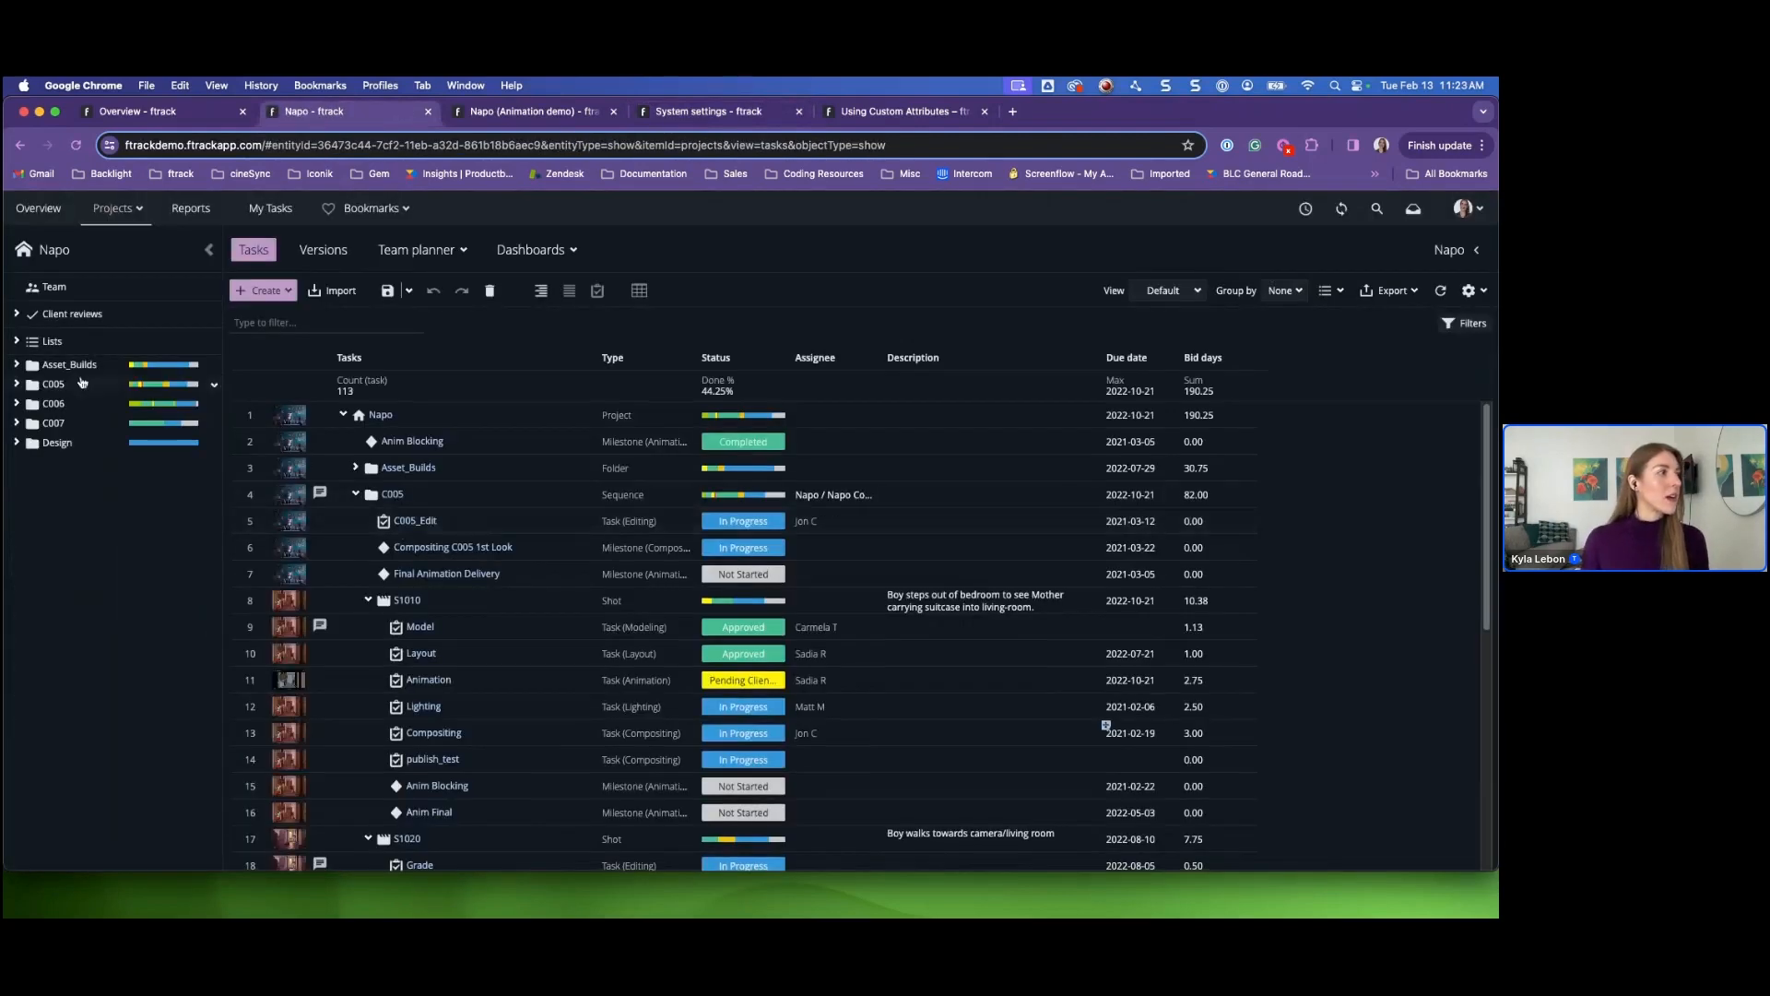
left_click(18, 384)
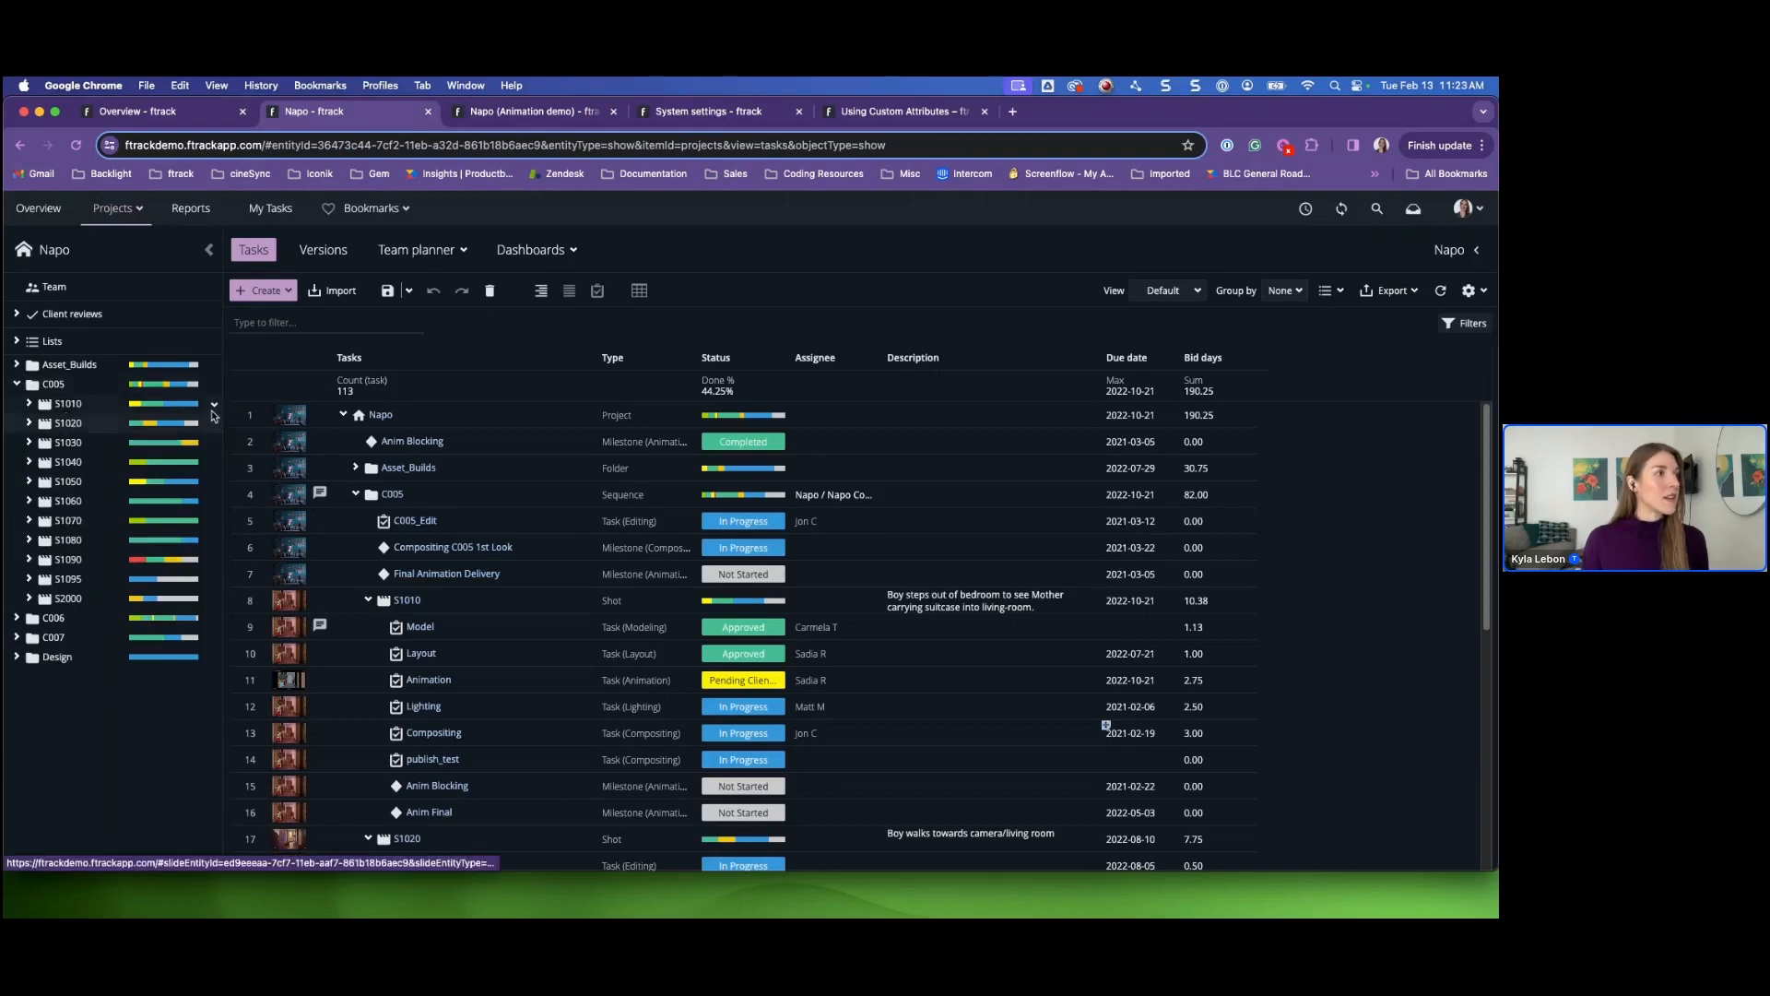
left_click(68, 422)
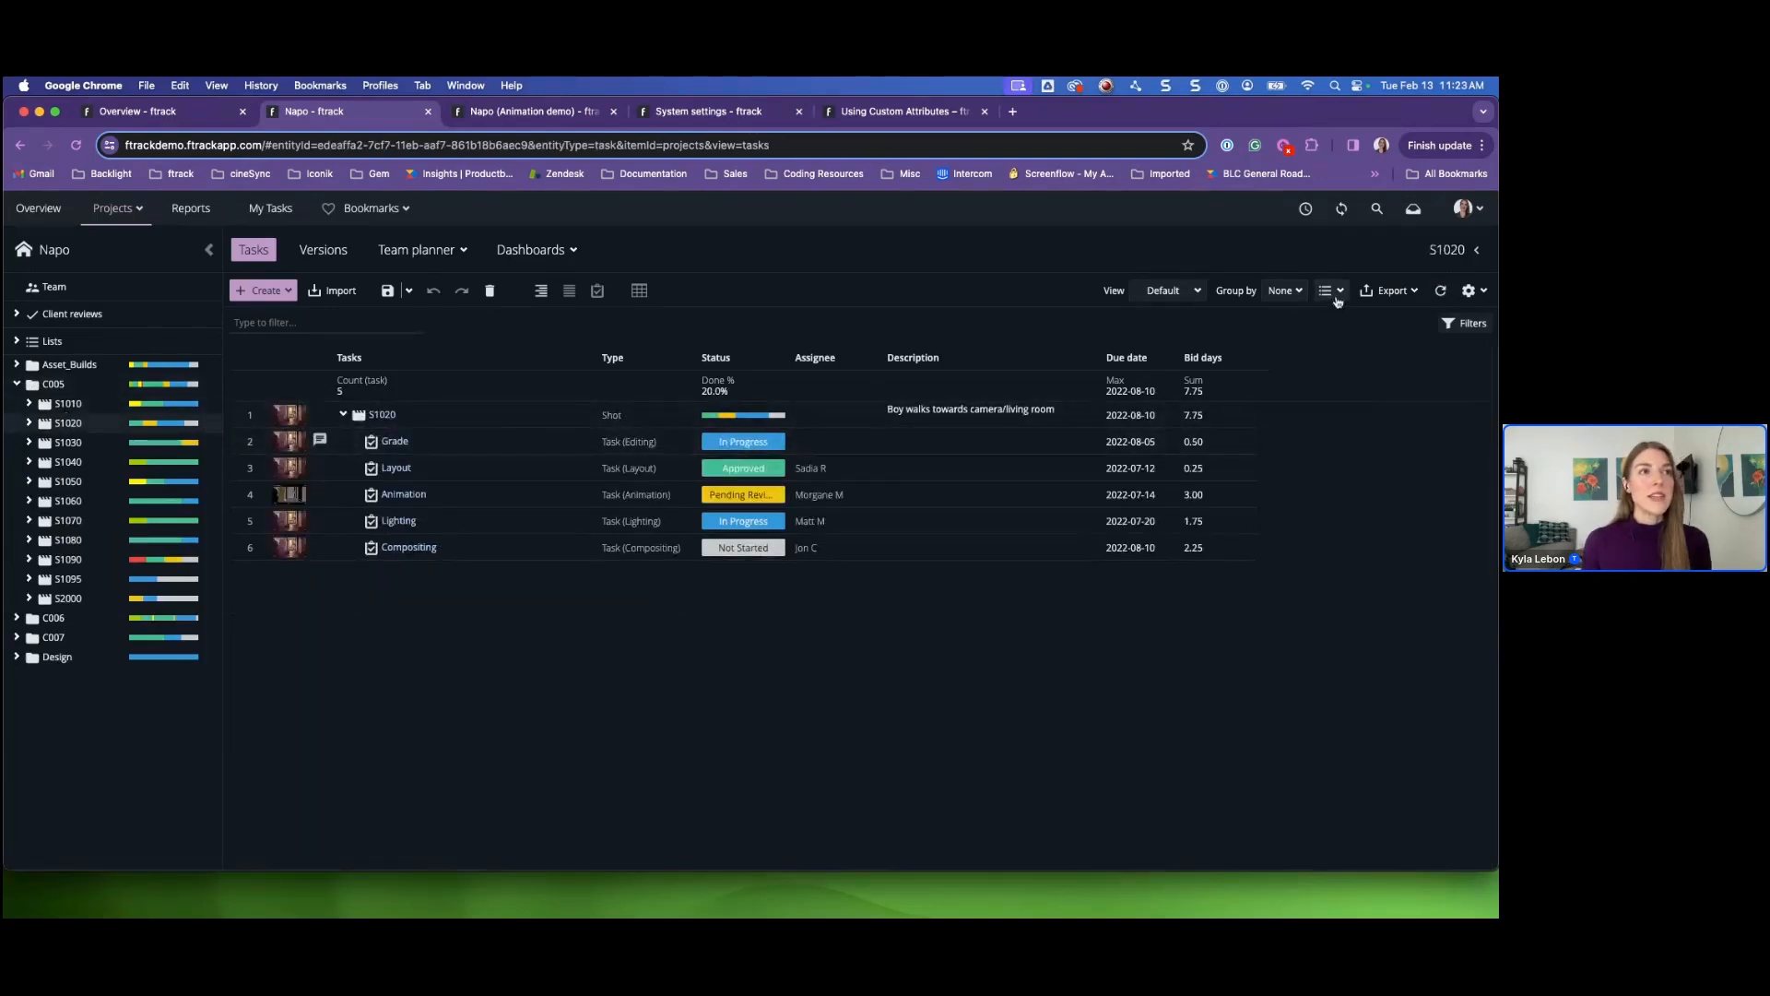
- Apply the Accounts view shared with Production to shot S1020 and examine the Compositing task's hourly rate field
left_click(1185, 291)
mouse_move(1199, 351)
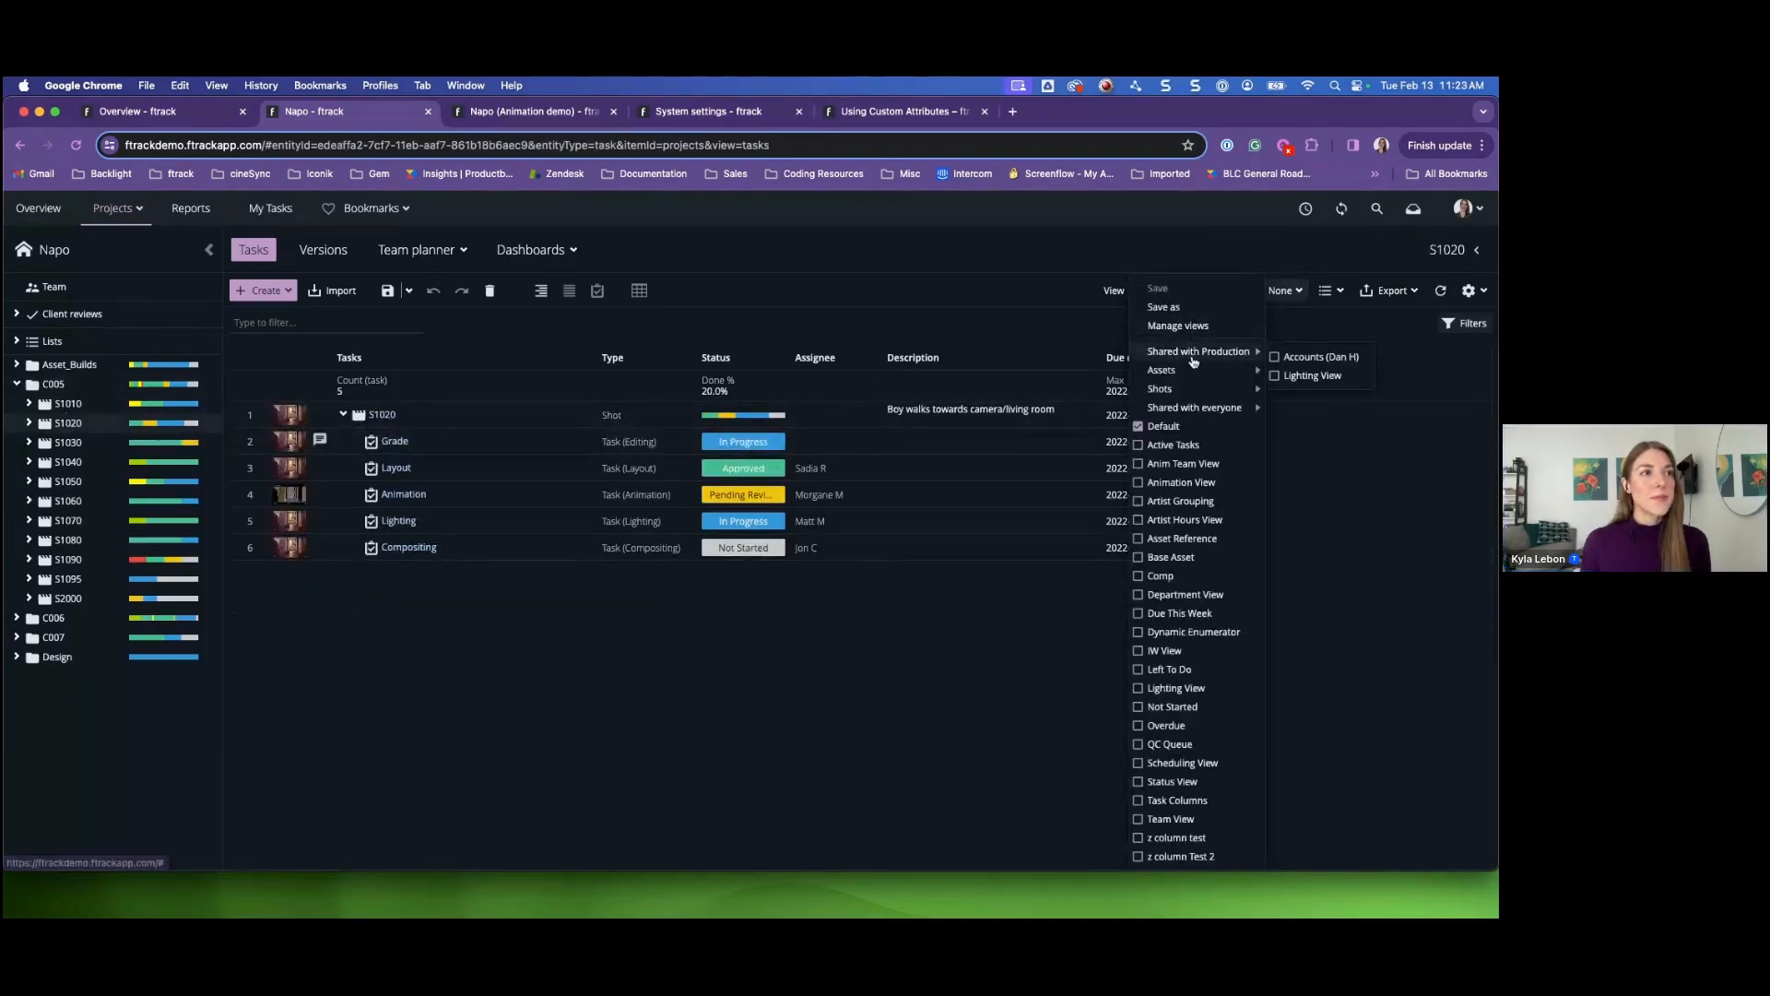
left_click(1300, 354)
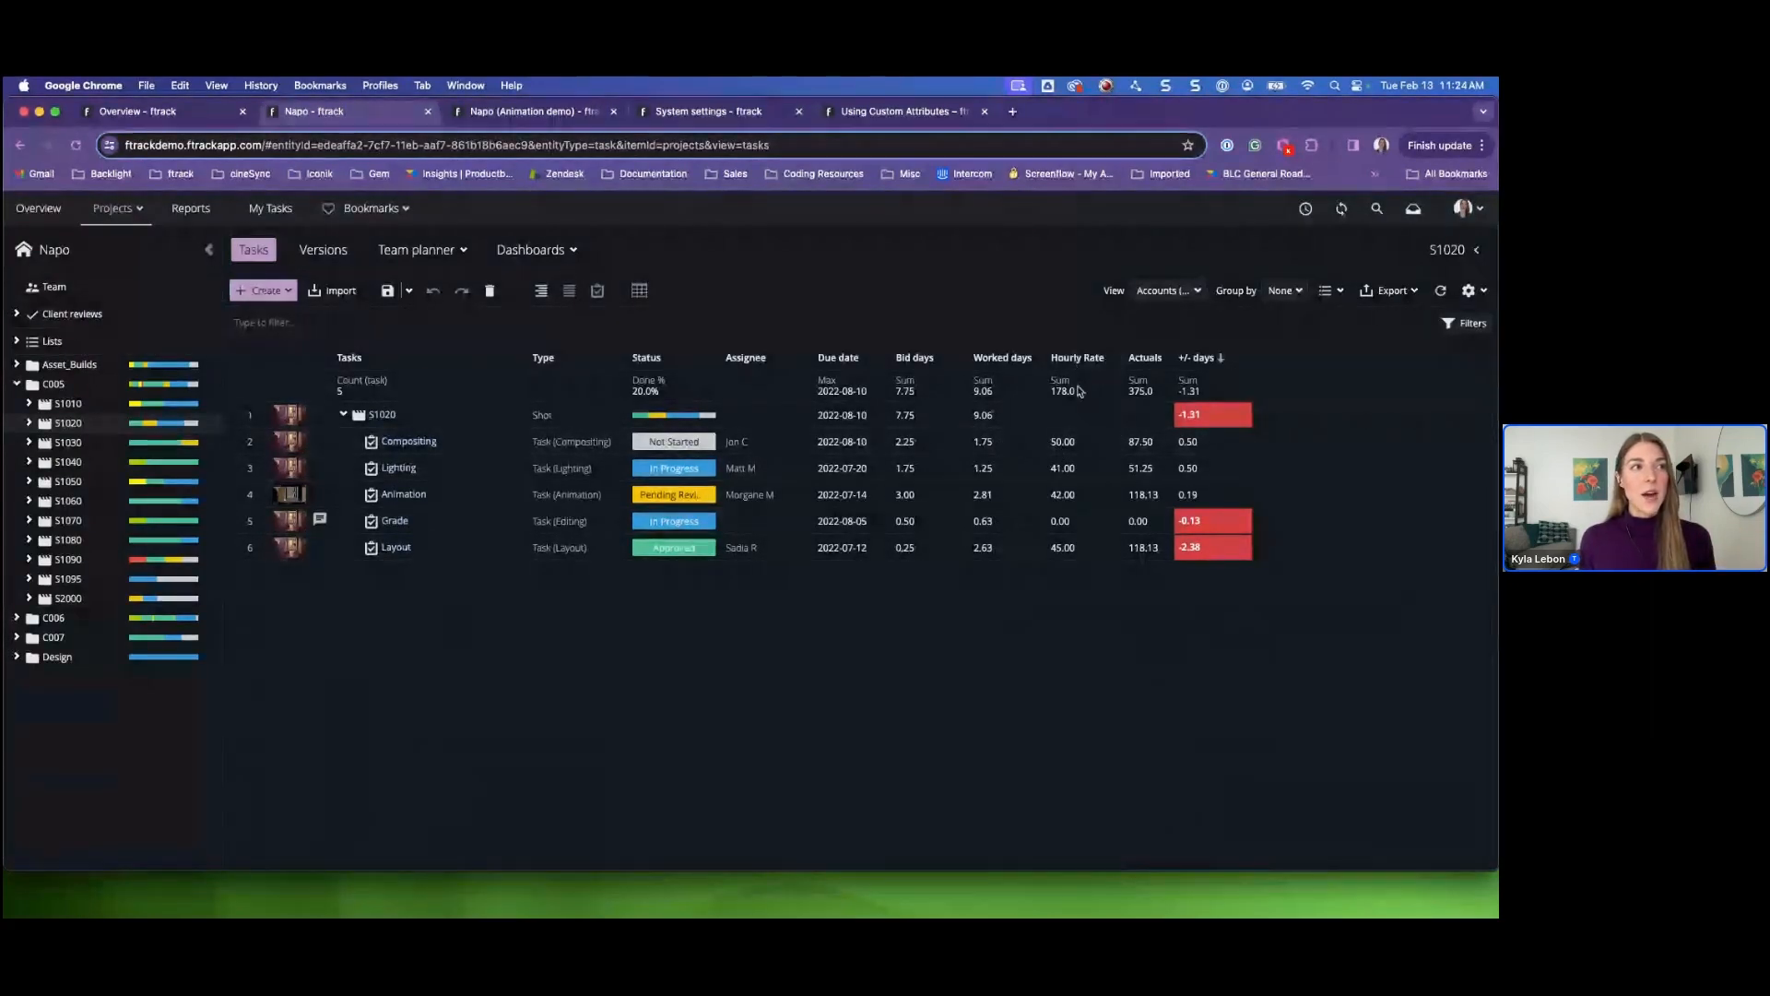
double_click(1081, 443)
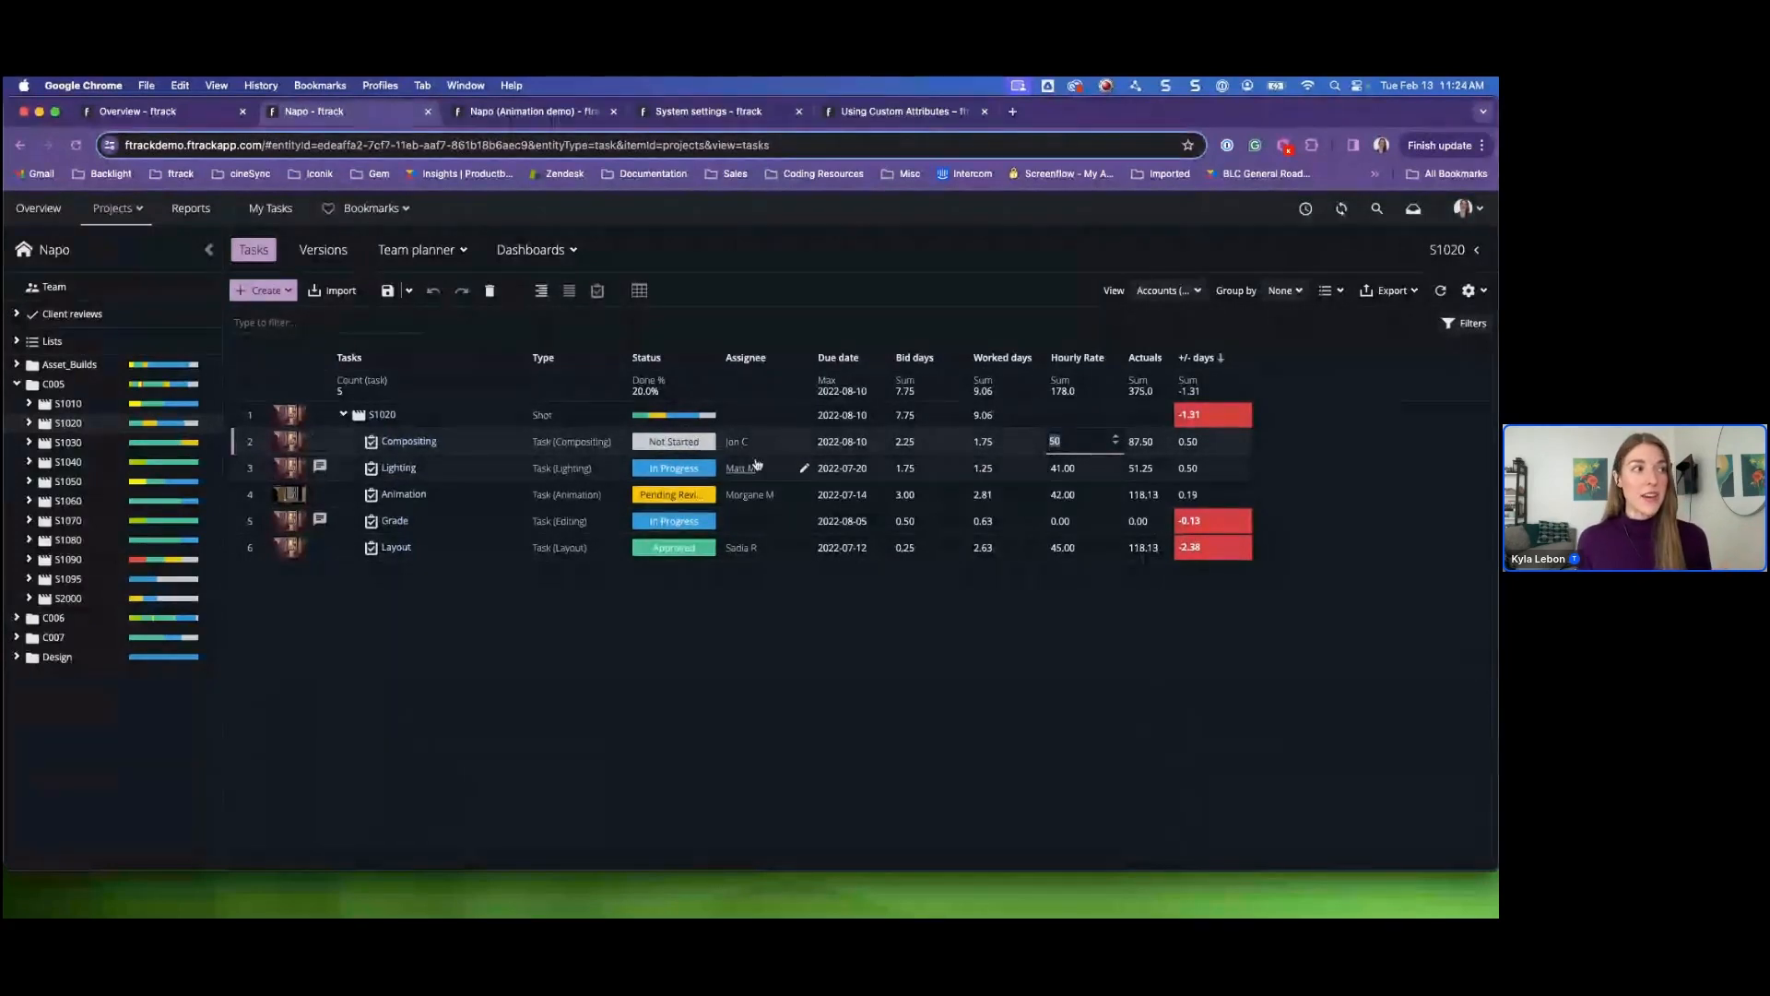
left_click(1039, 731)
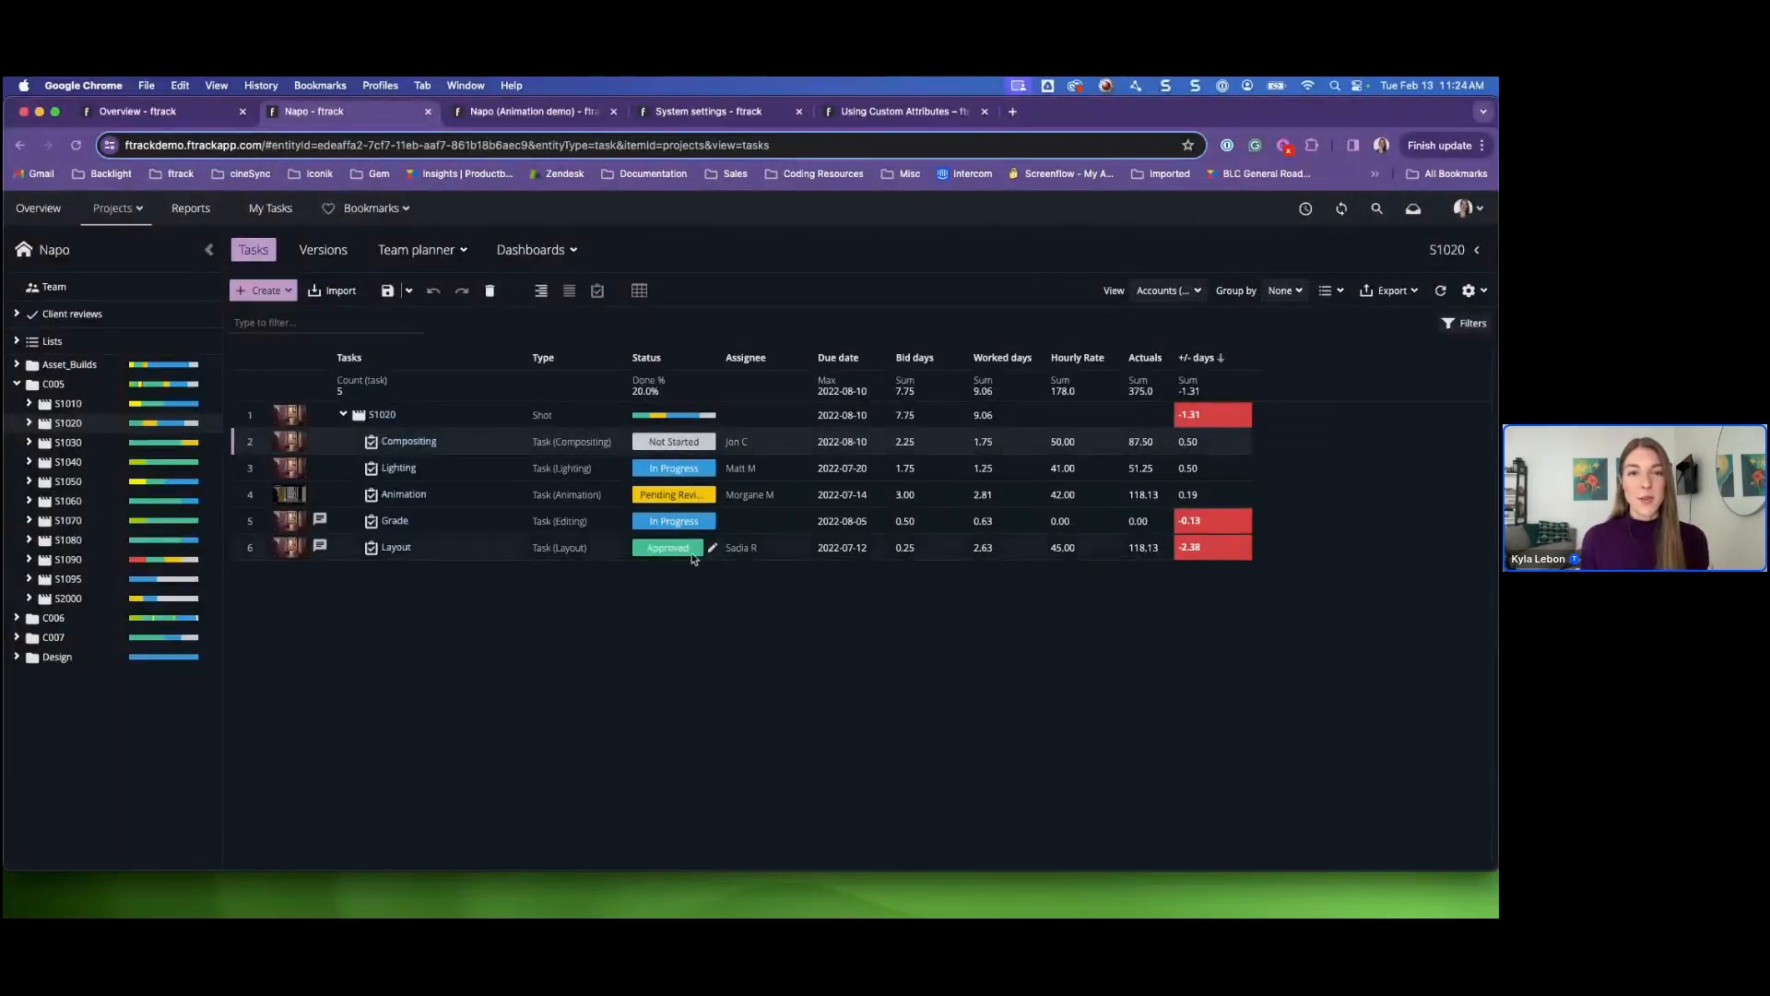
- Create an attribute group named Financials in the system settings of the webinar-testing site
left_click(717, 112)
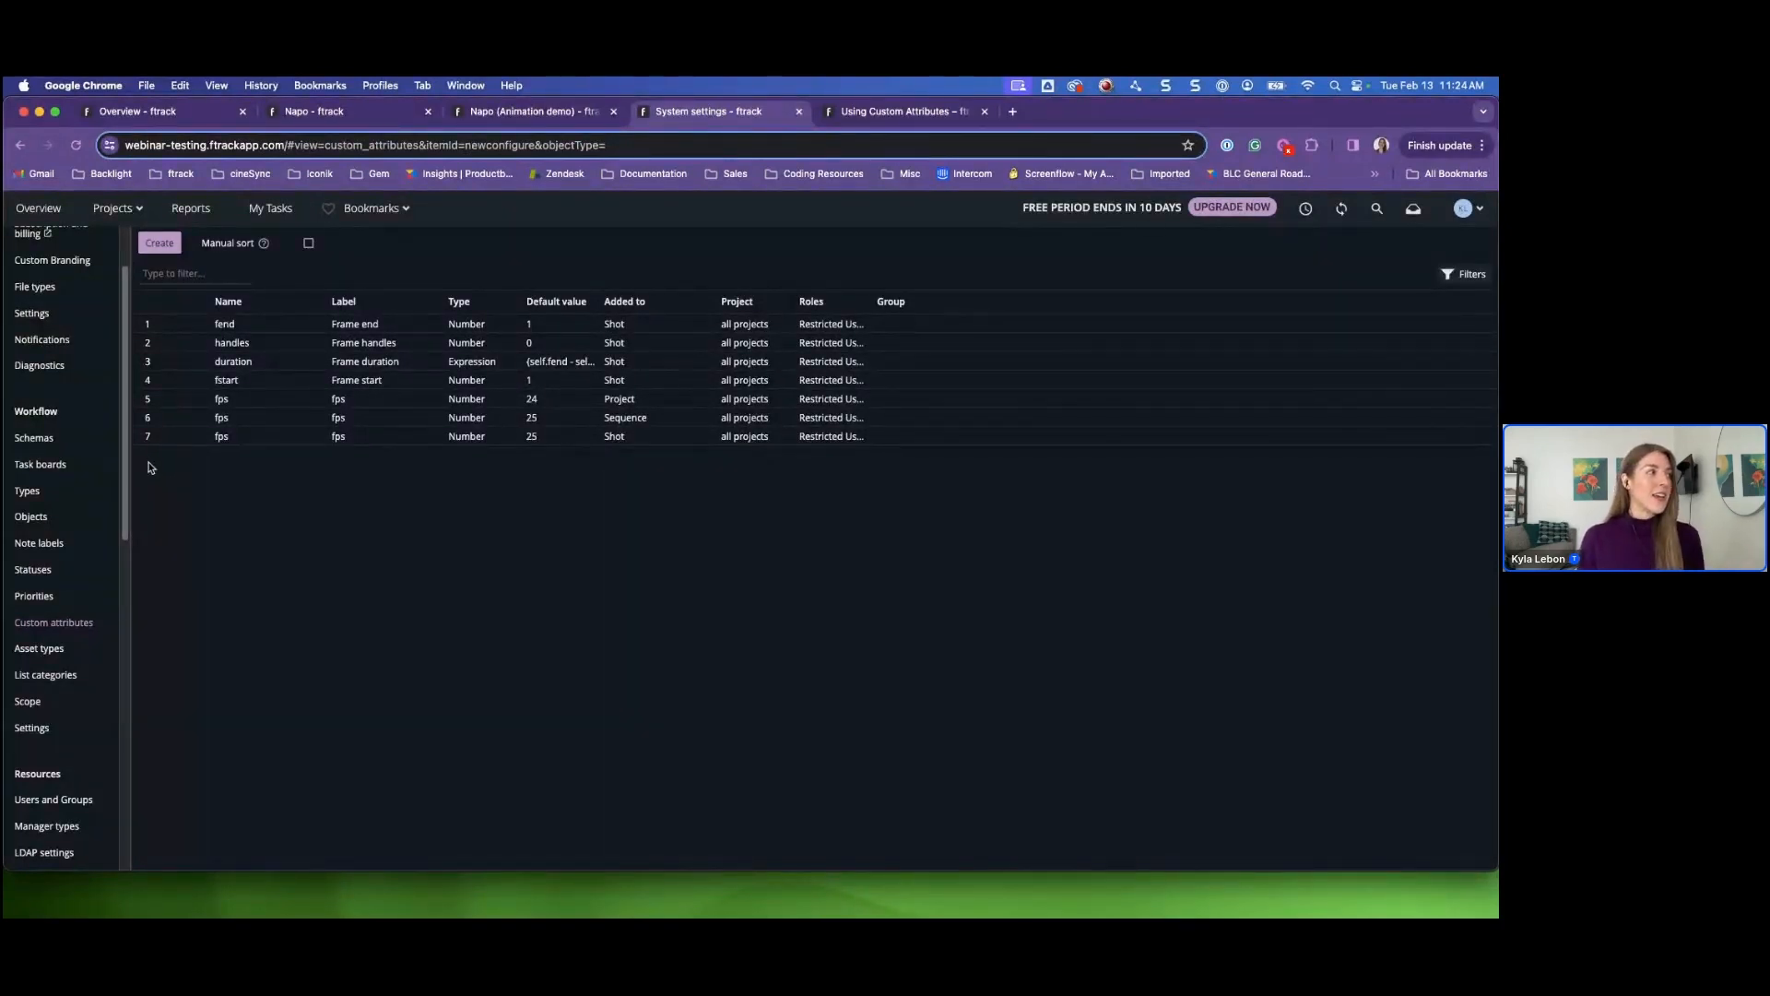
scroll(48, 502, "down", 10)
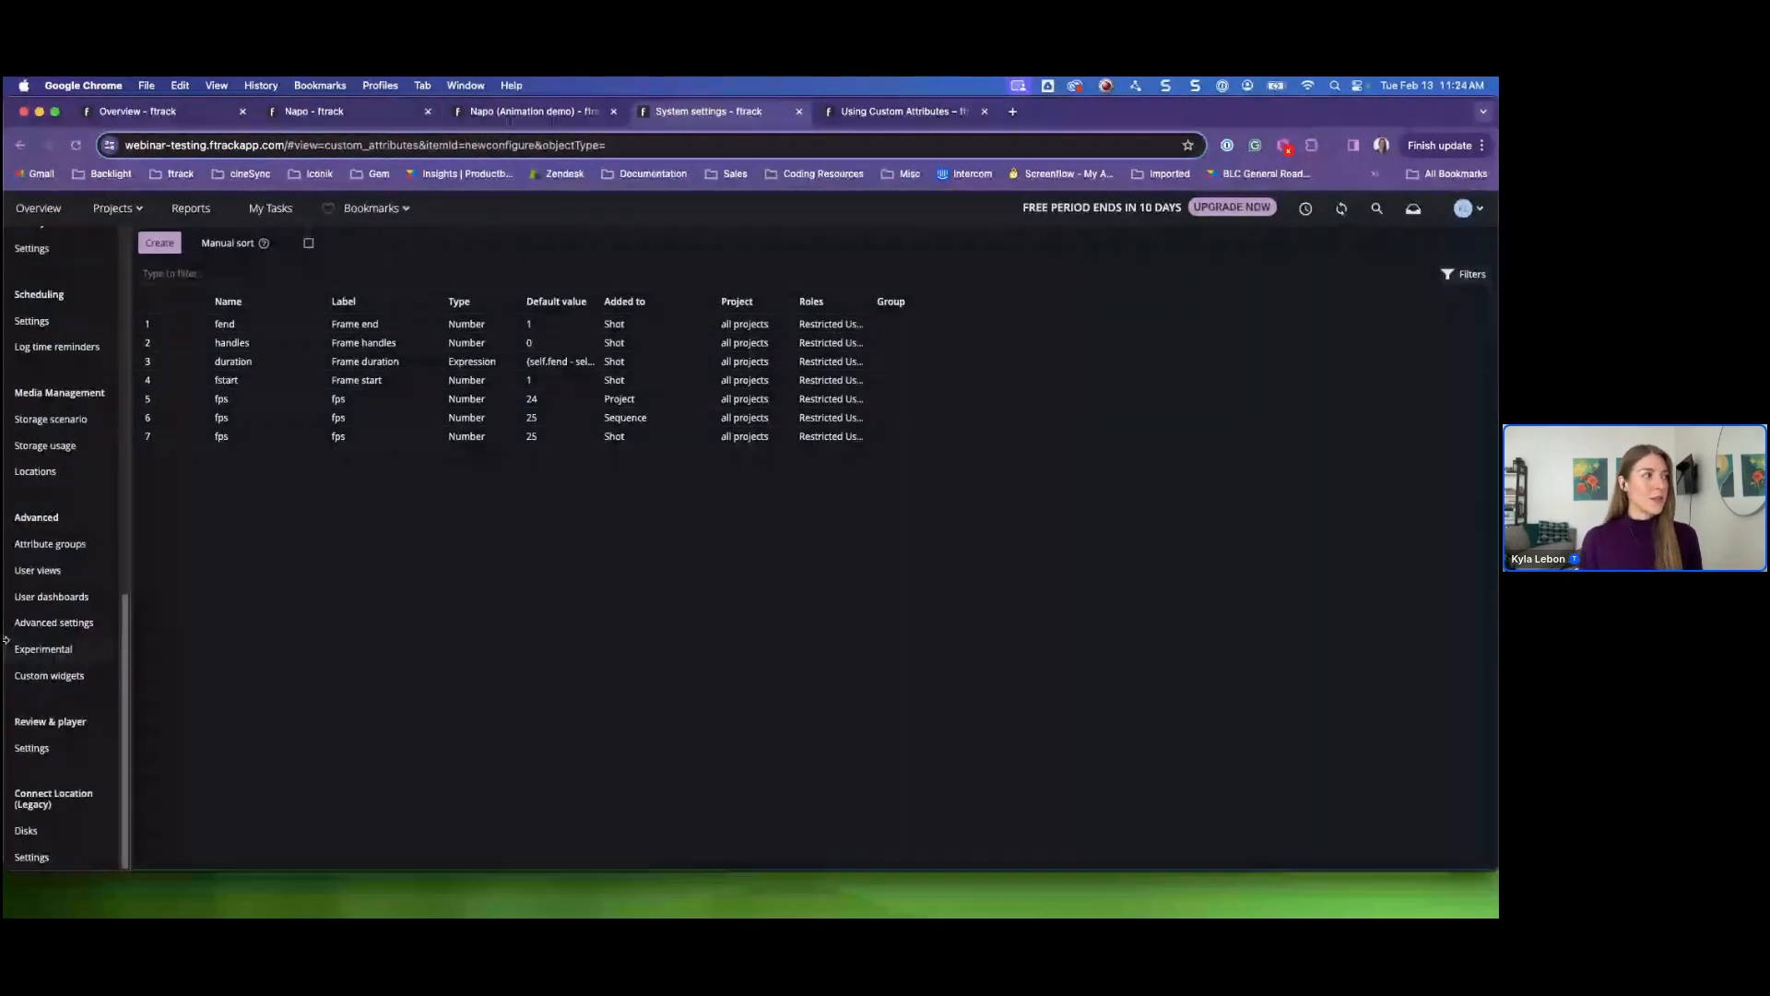
left_click(54, 546)
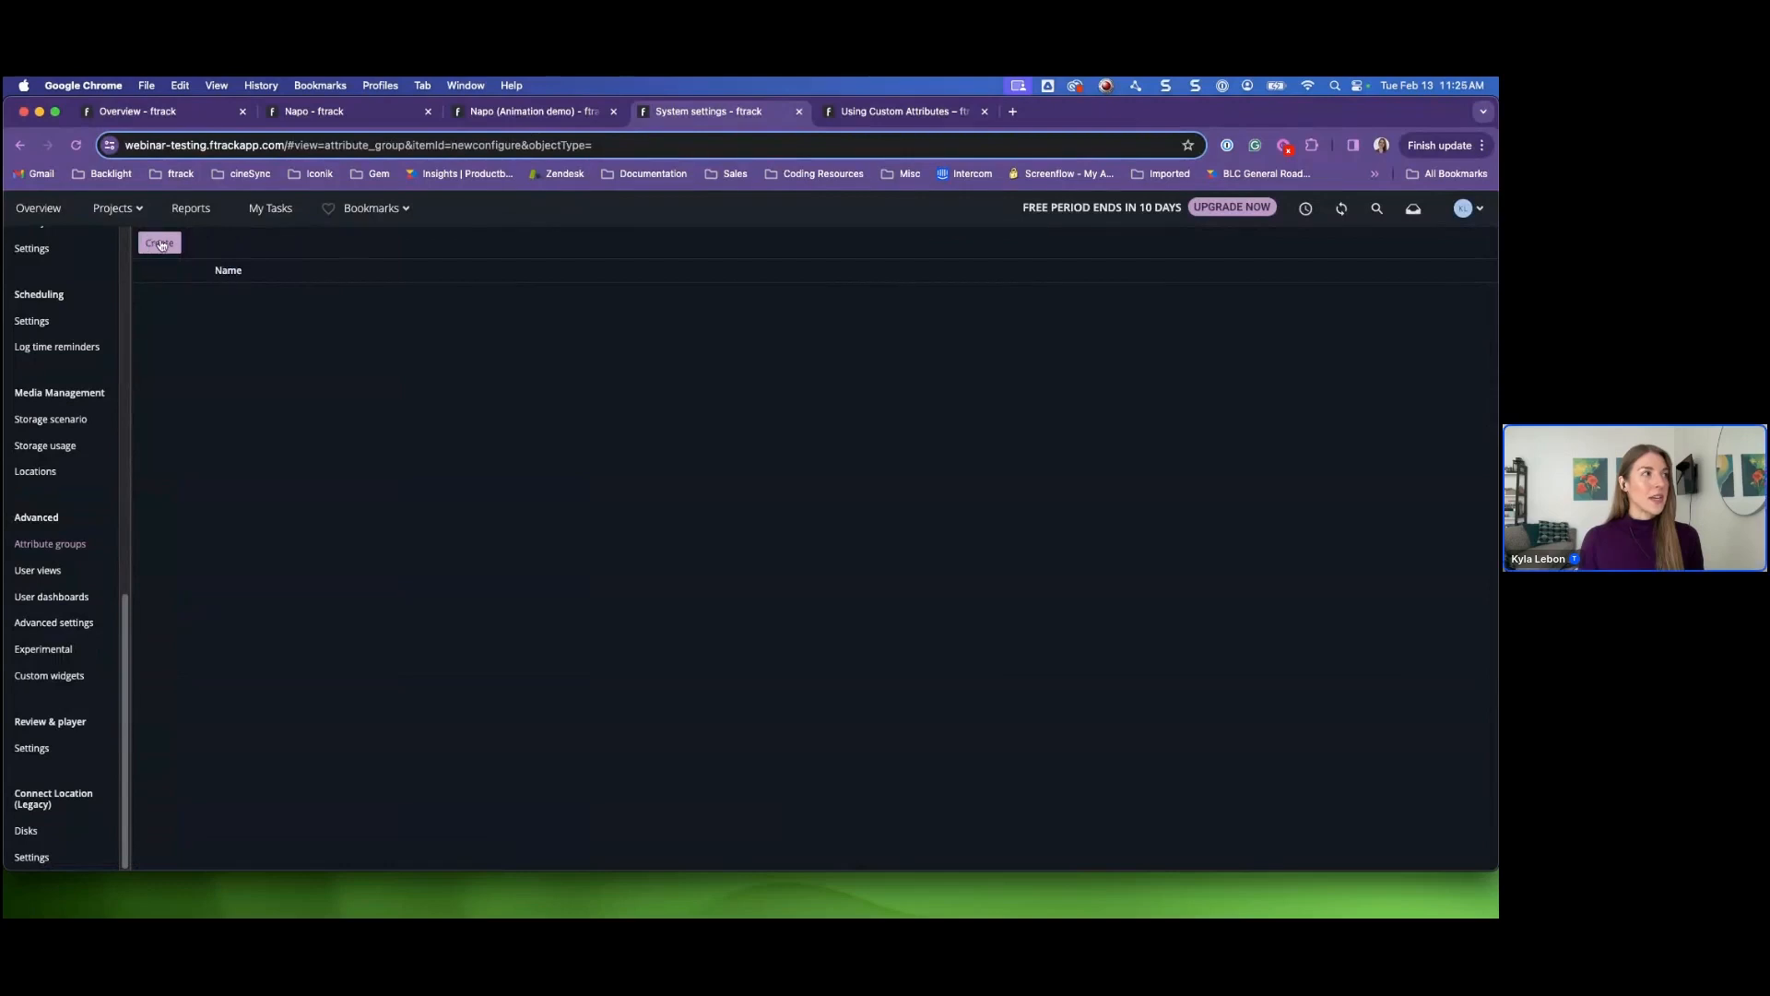
left_click(159, 244)
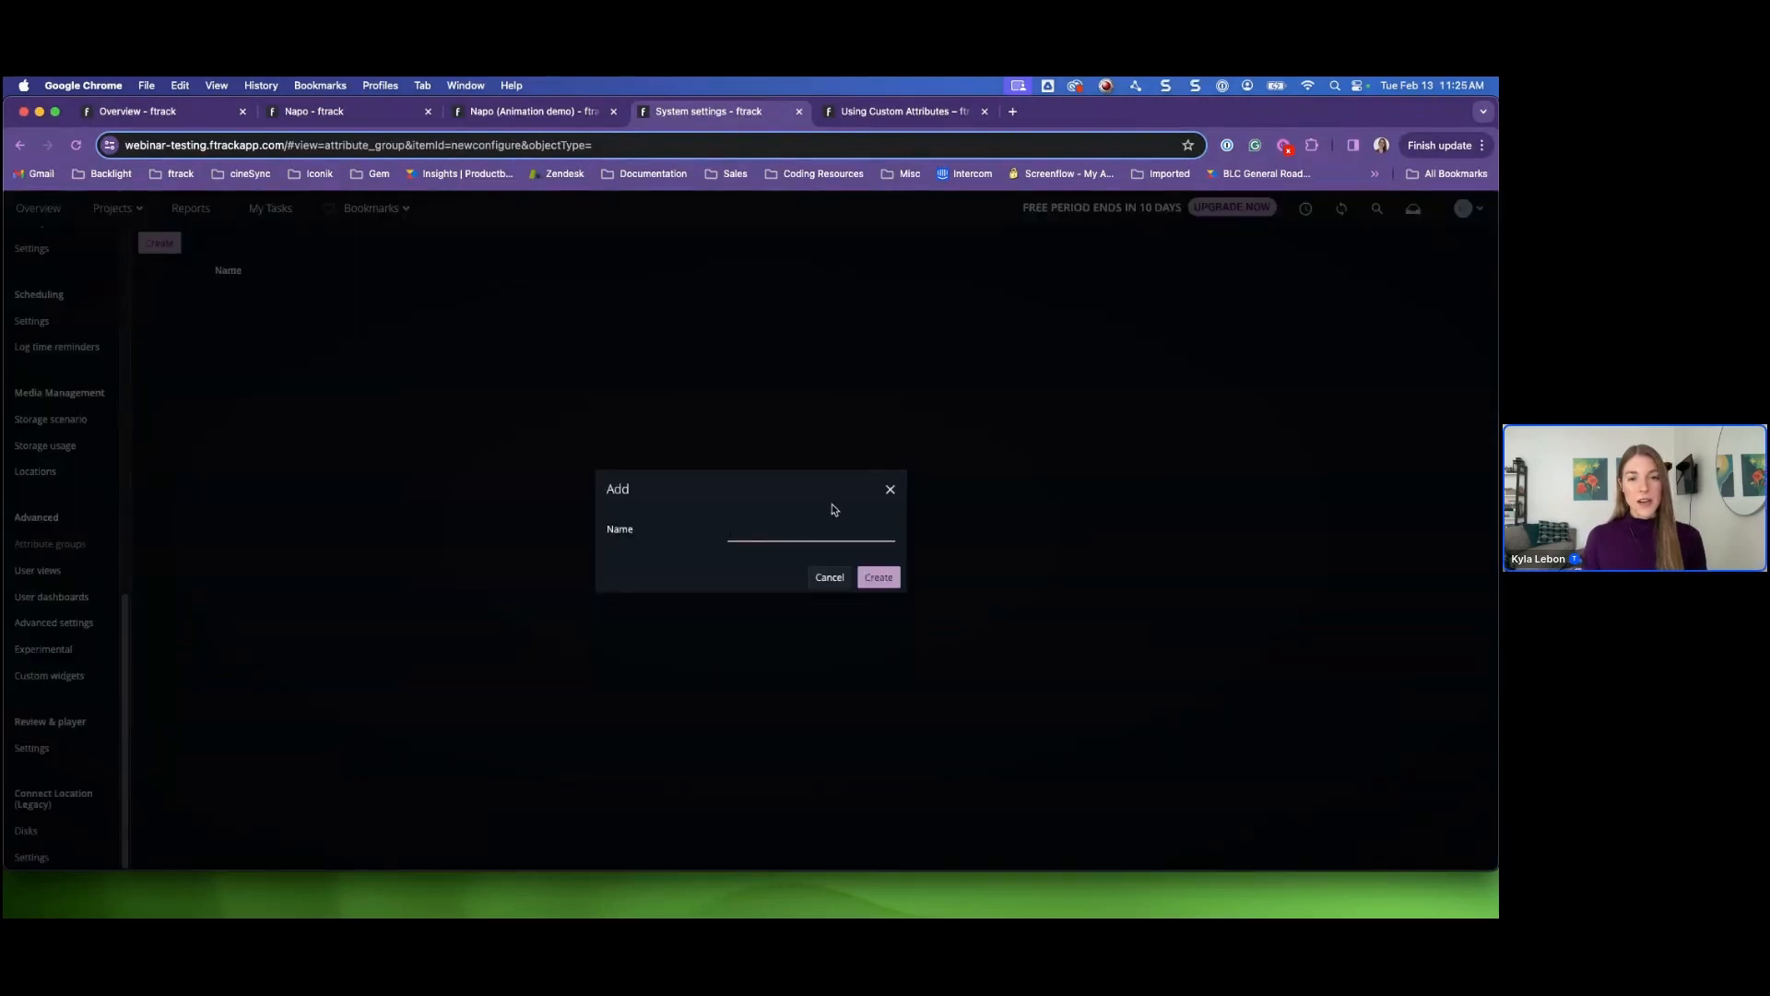
type("Financials")
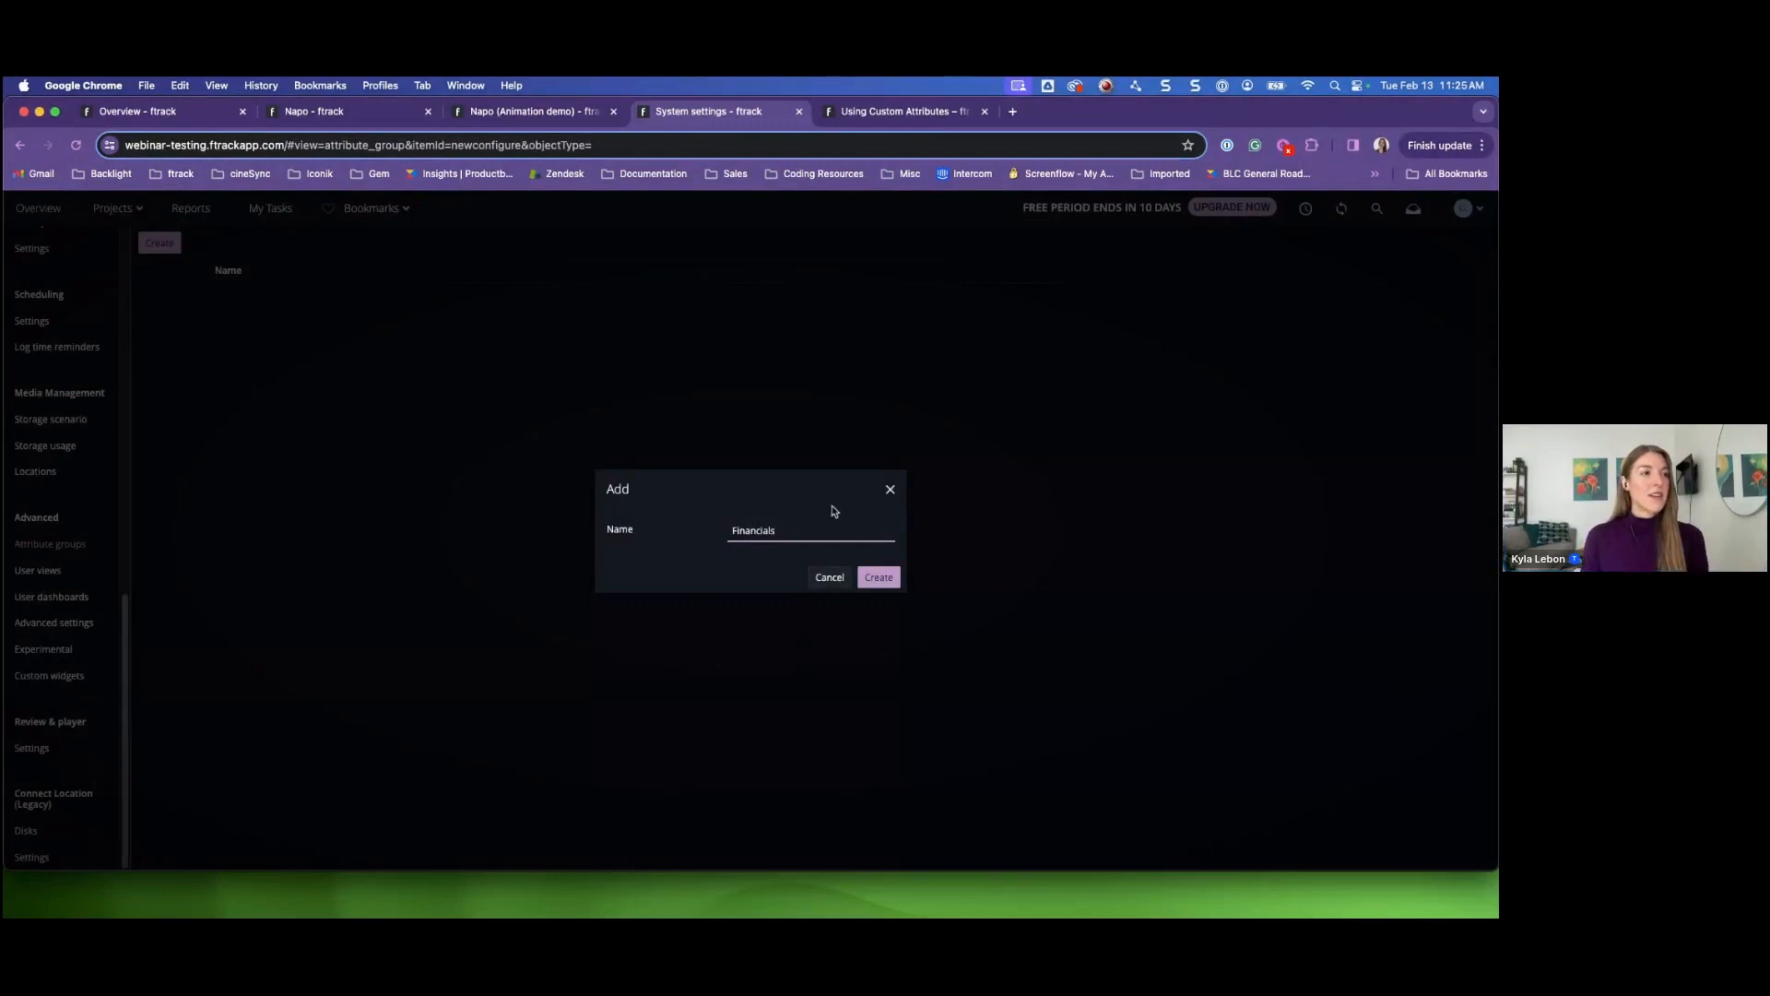
left_click(879, 579)
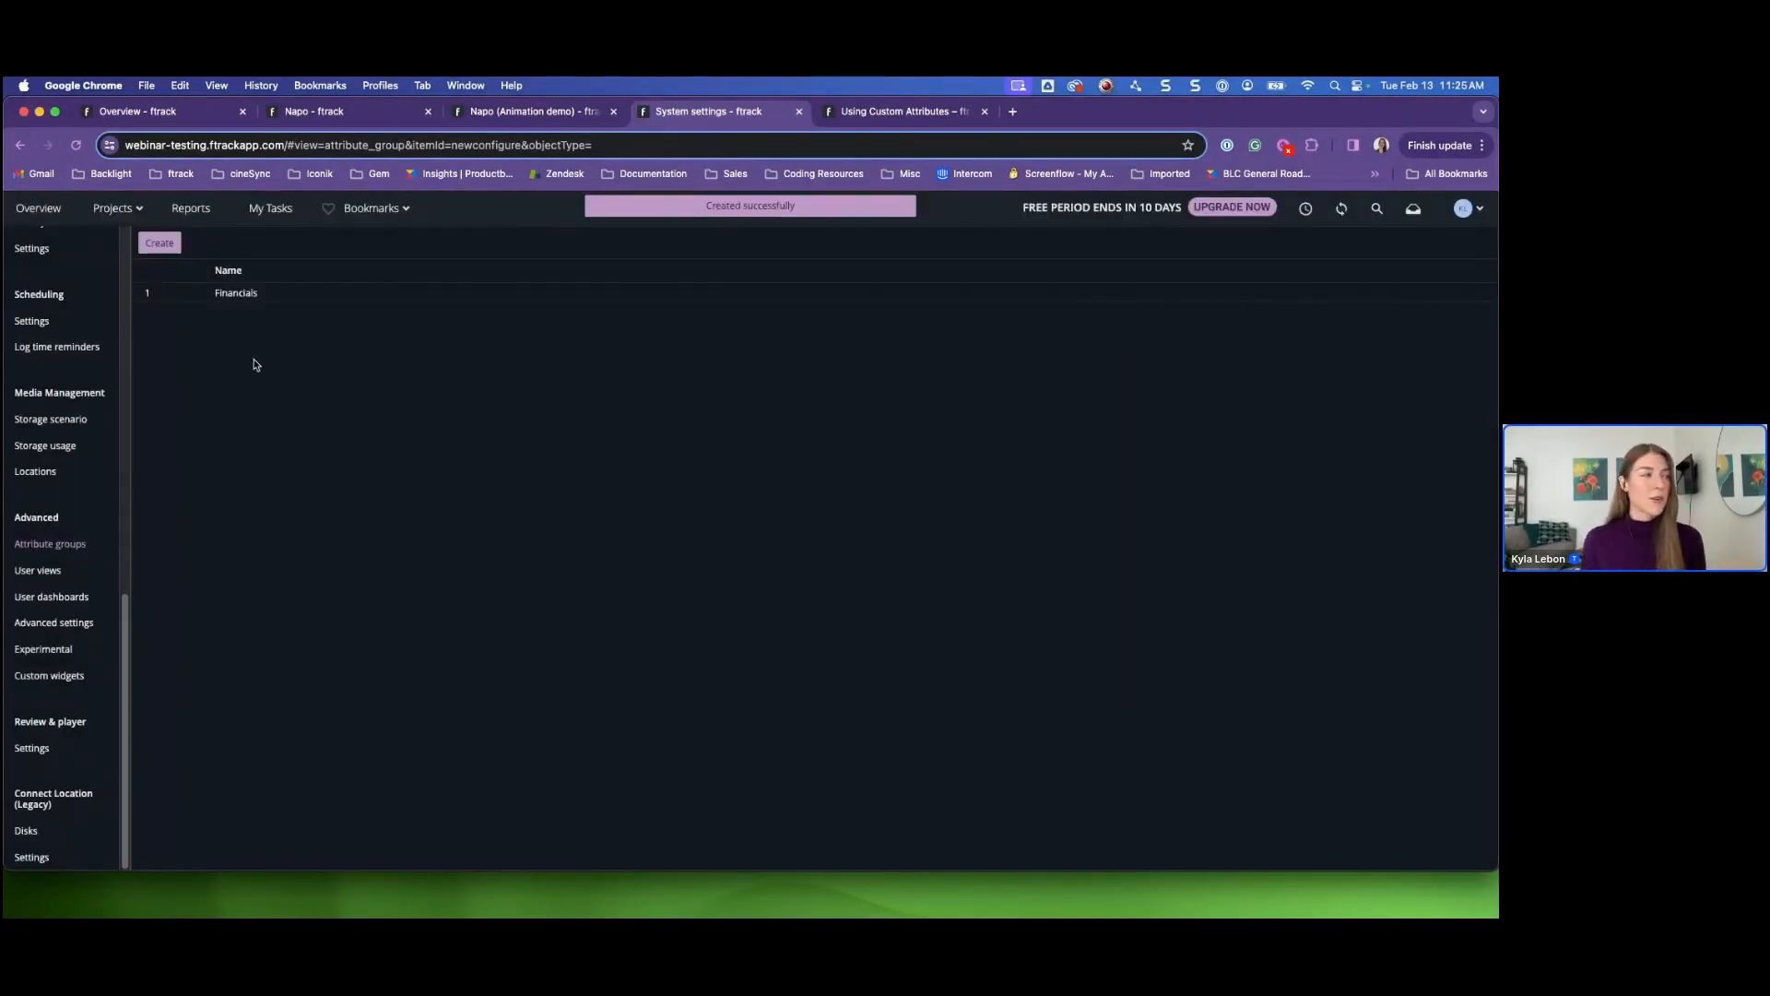
- Start a new custom attribute with the label Hourly Rate and the name h_rate
scroll(36, 521, "up", 5)
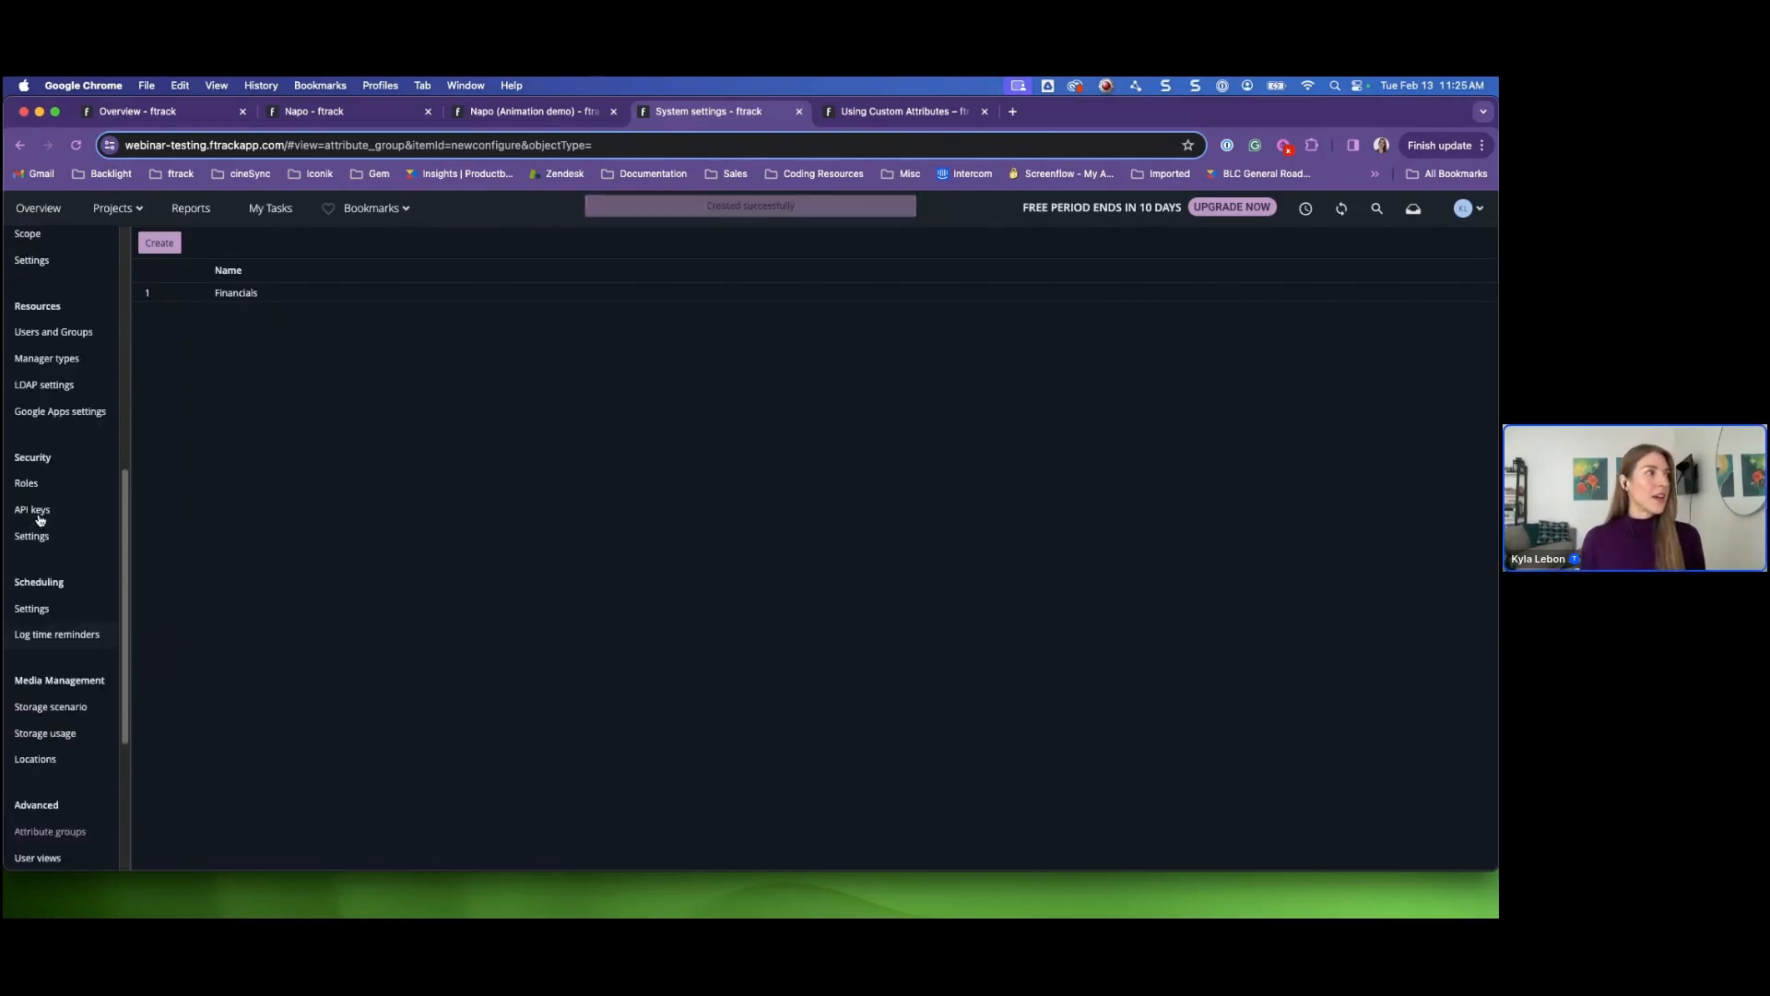
scroll(37, 521, "up", 7)
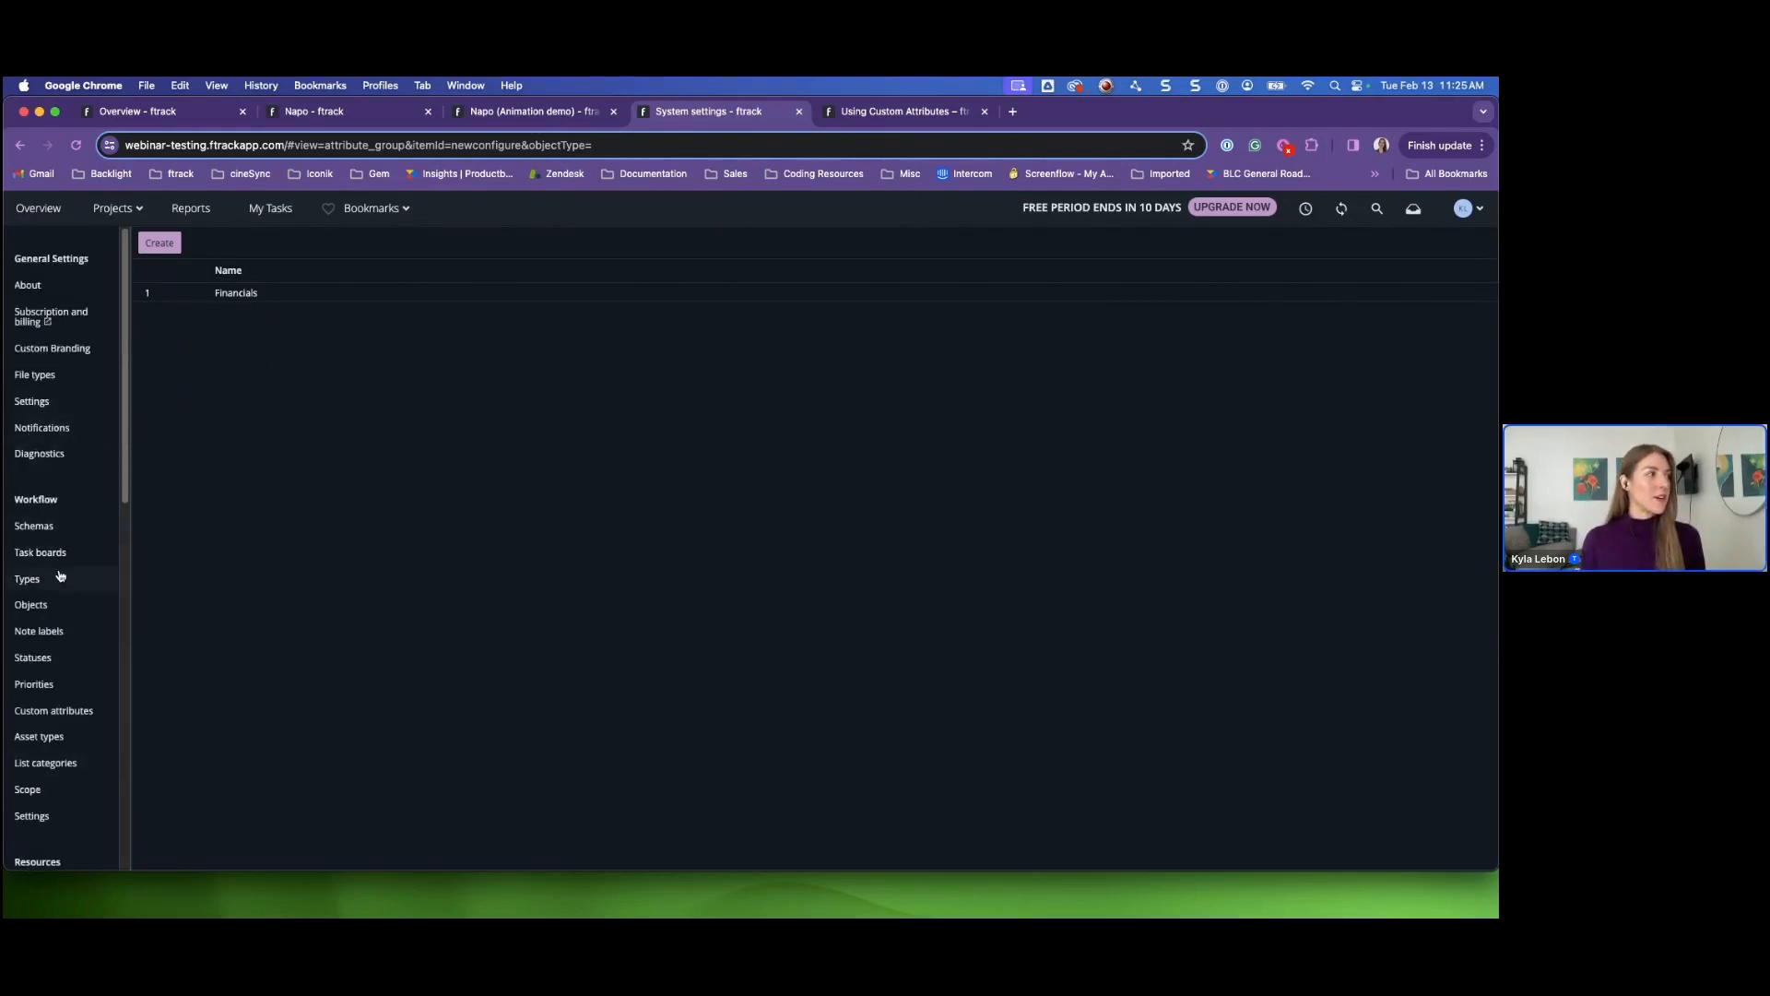
left_click(71, 712)
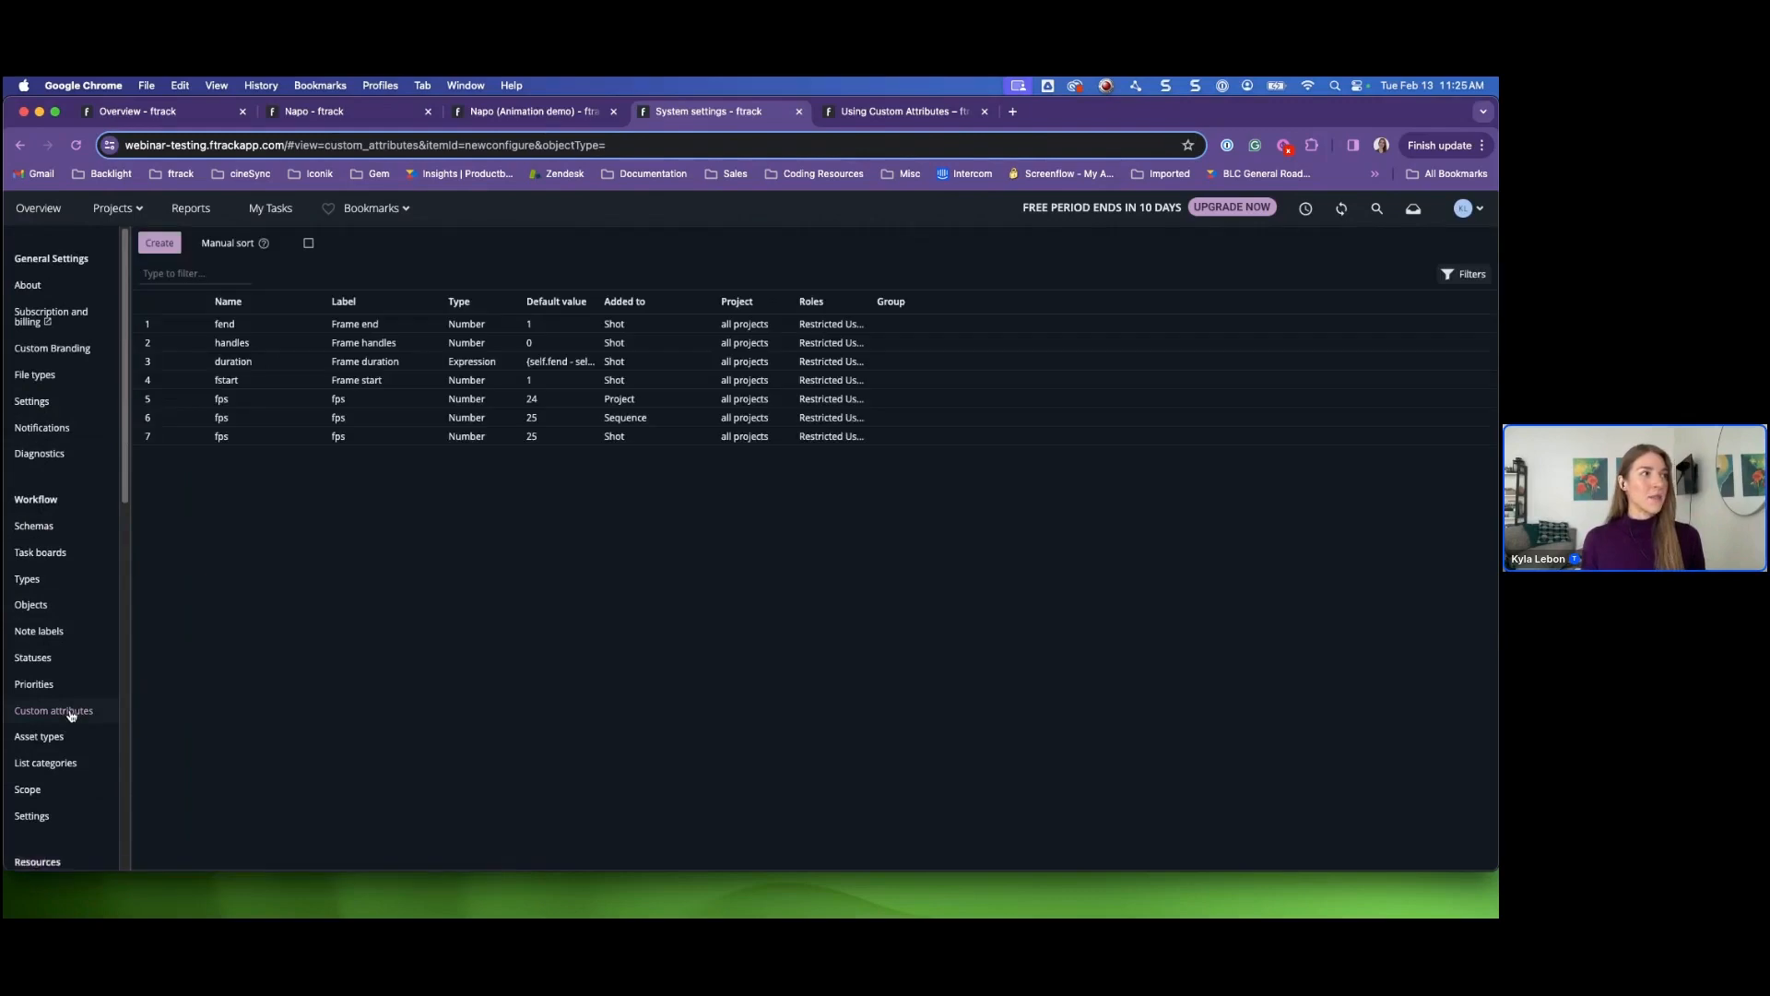
left_click(160, 243)
left_click(655, 411)
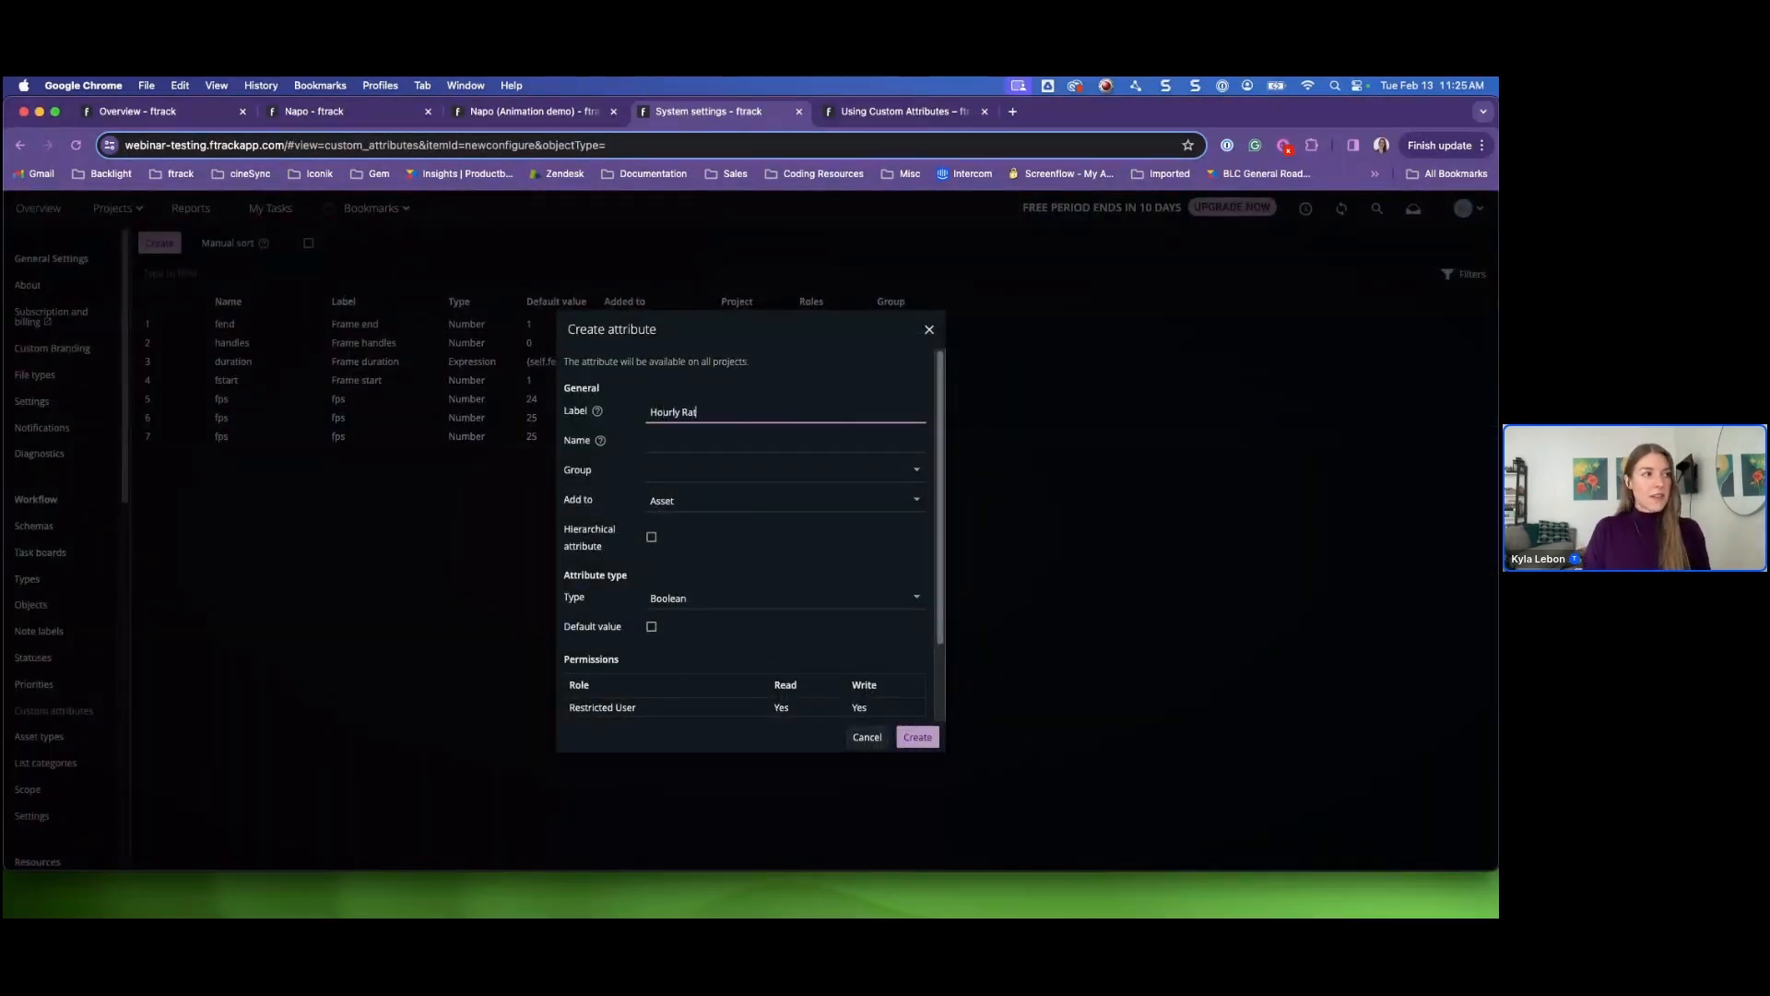
key("Tab")
type("h_r")
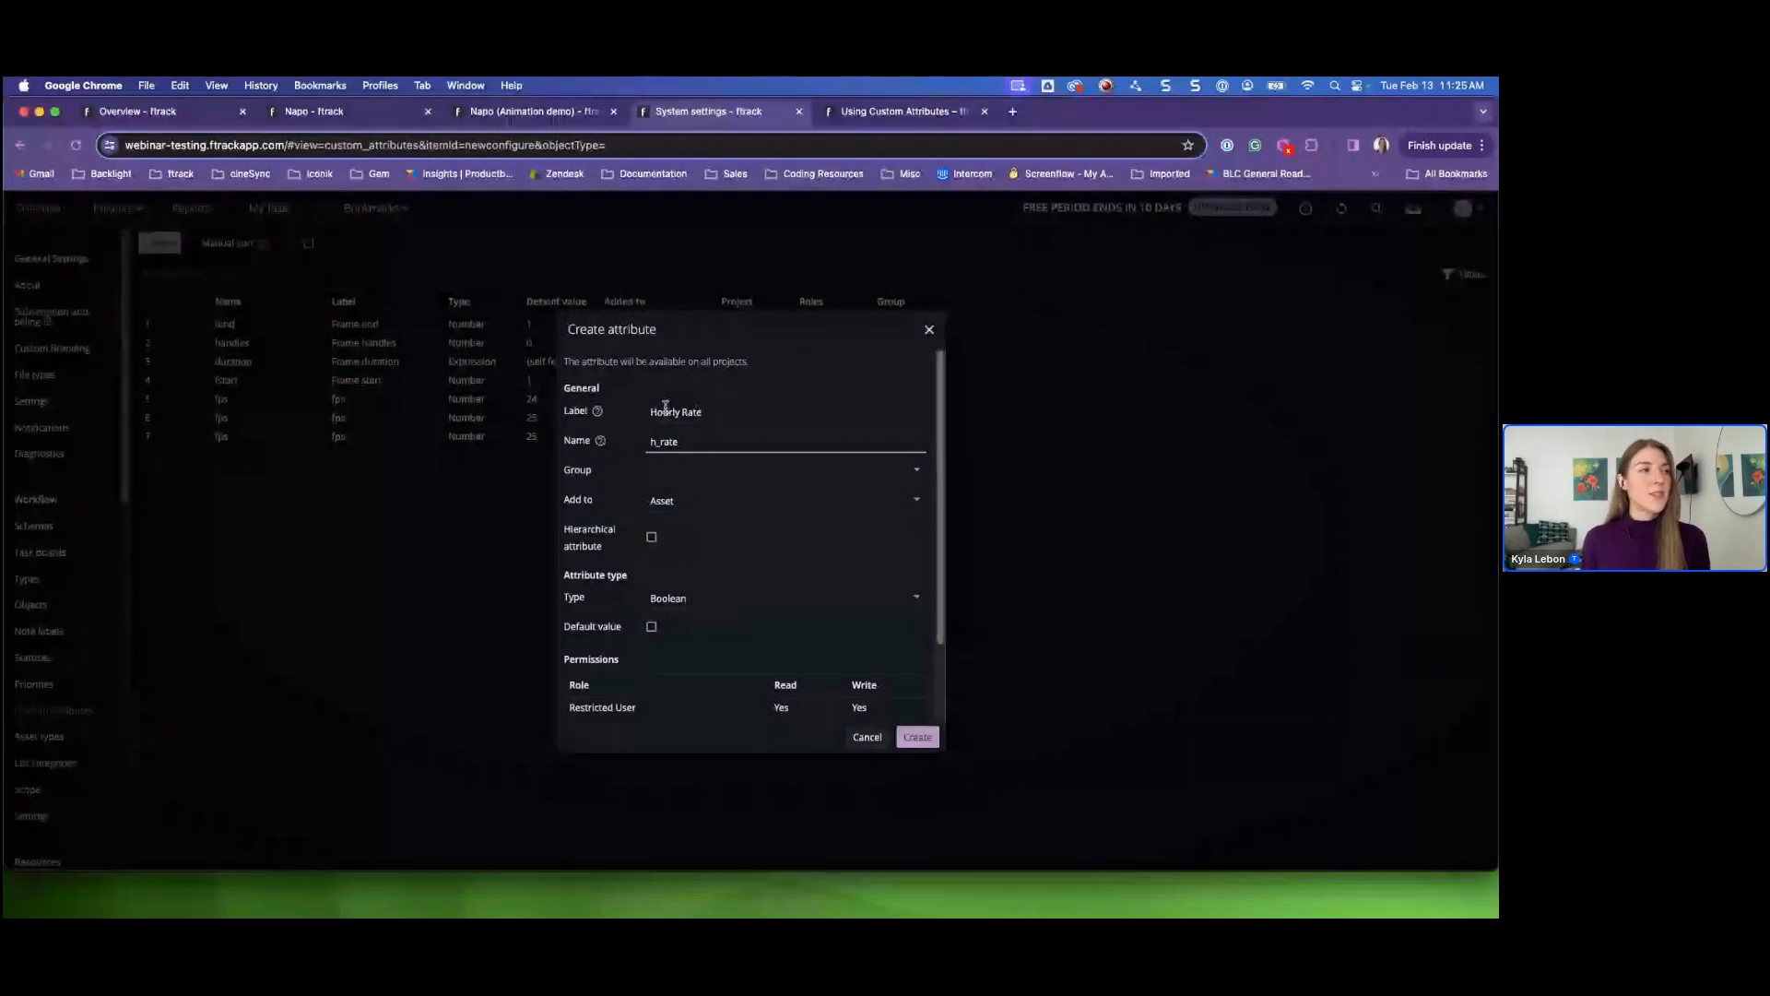
- Assign the Hourly Rate attribute to the Financials group and add it to Task objects
left_click(919, 472)
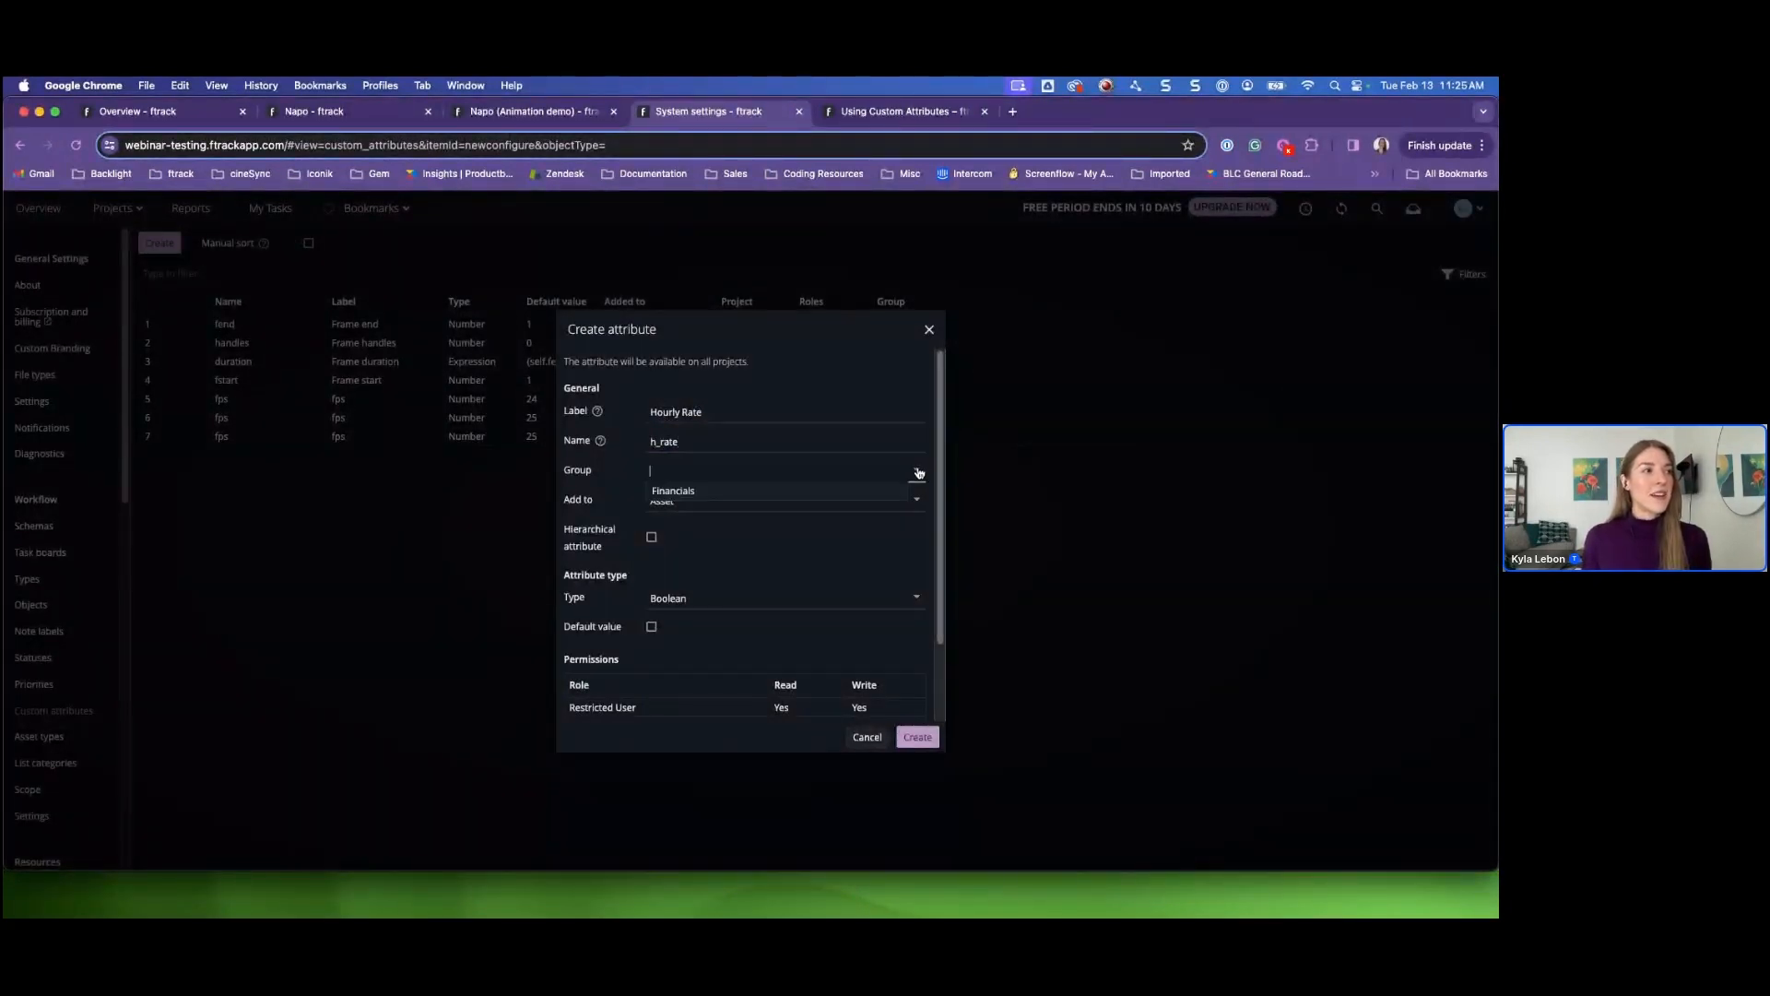
left_click(691, 494)
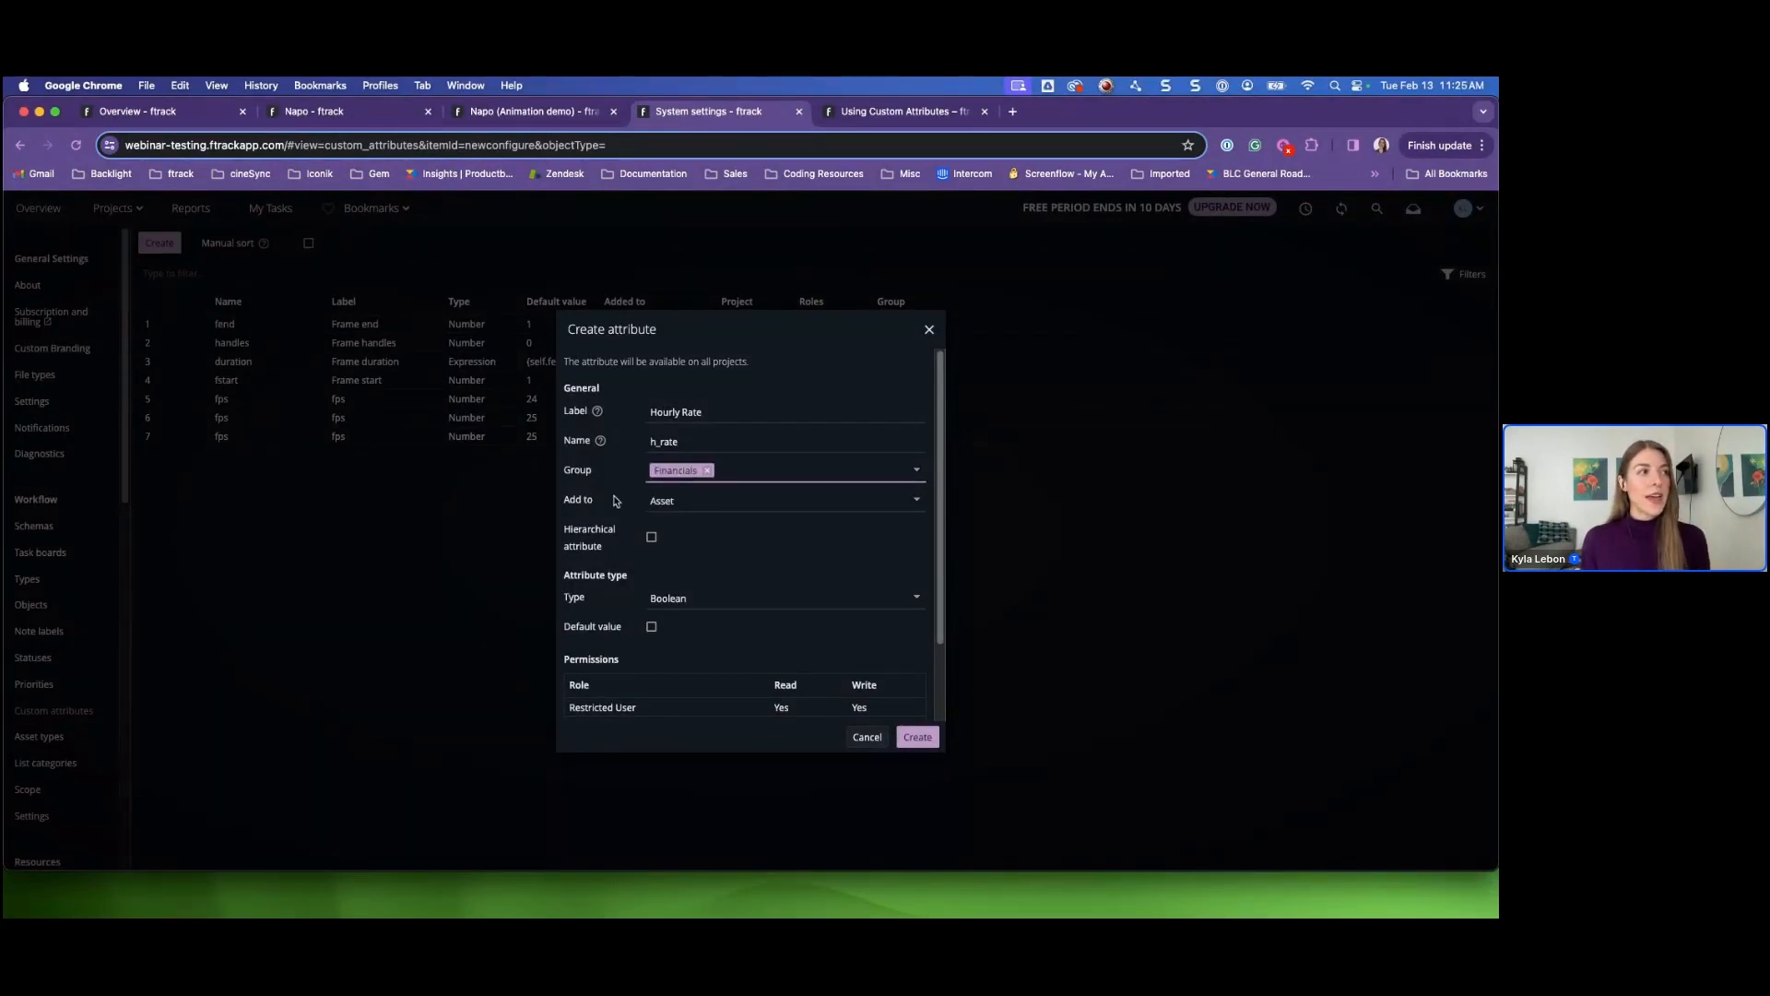
left_click(917, 506)
scroll(771, 589, "down", 3)
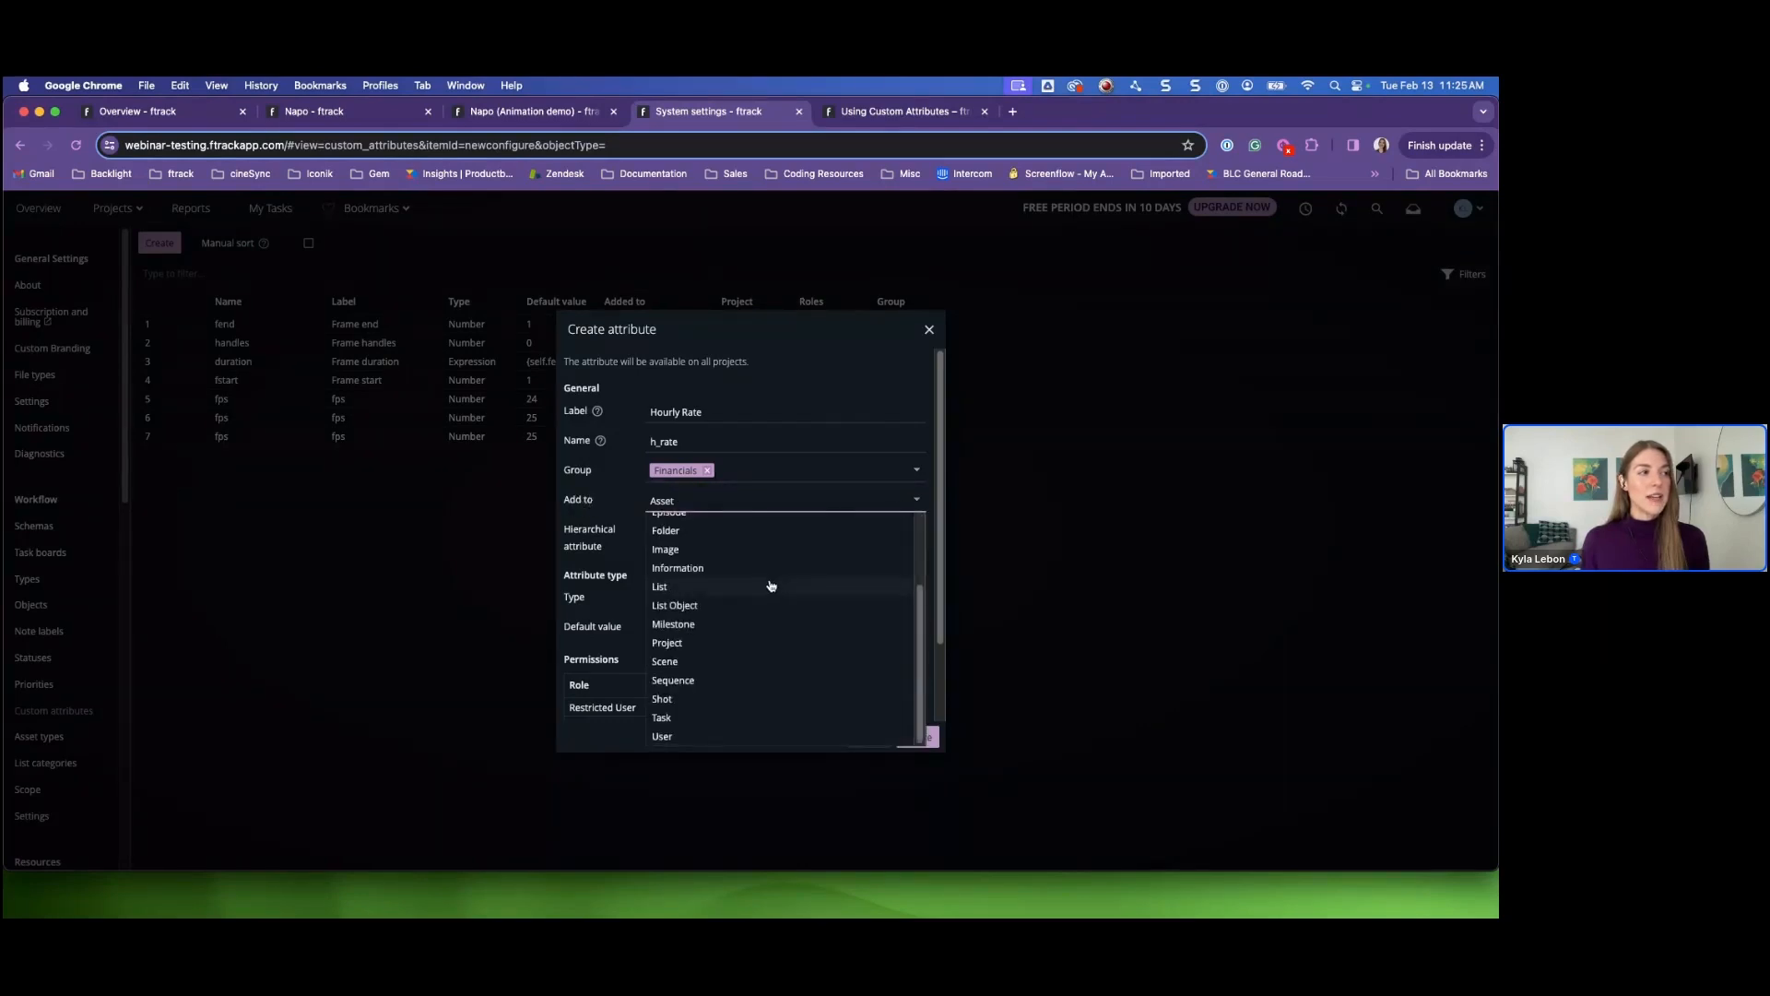
left_click(670, 721)
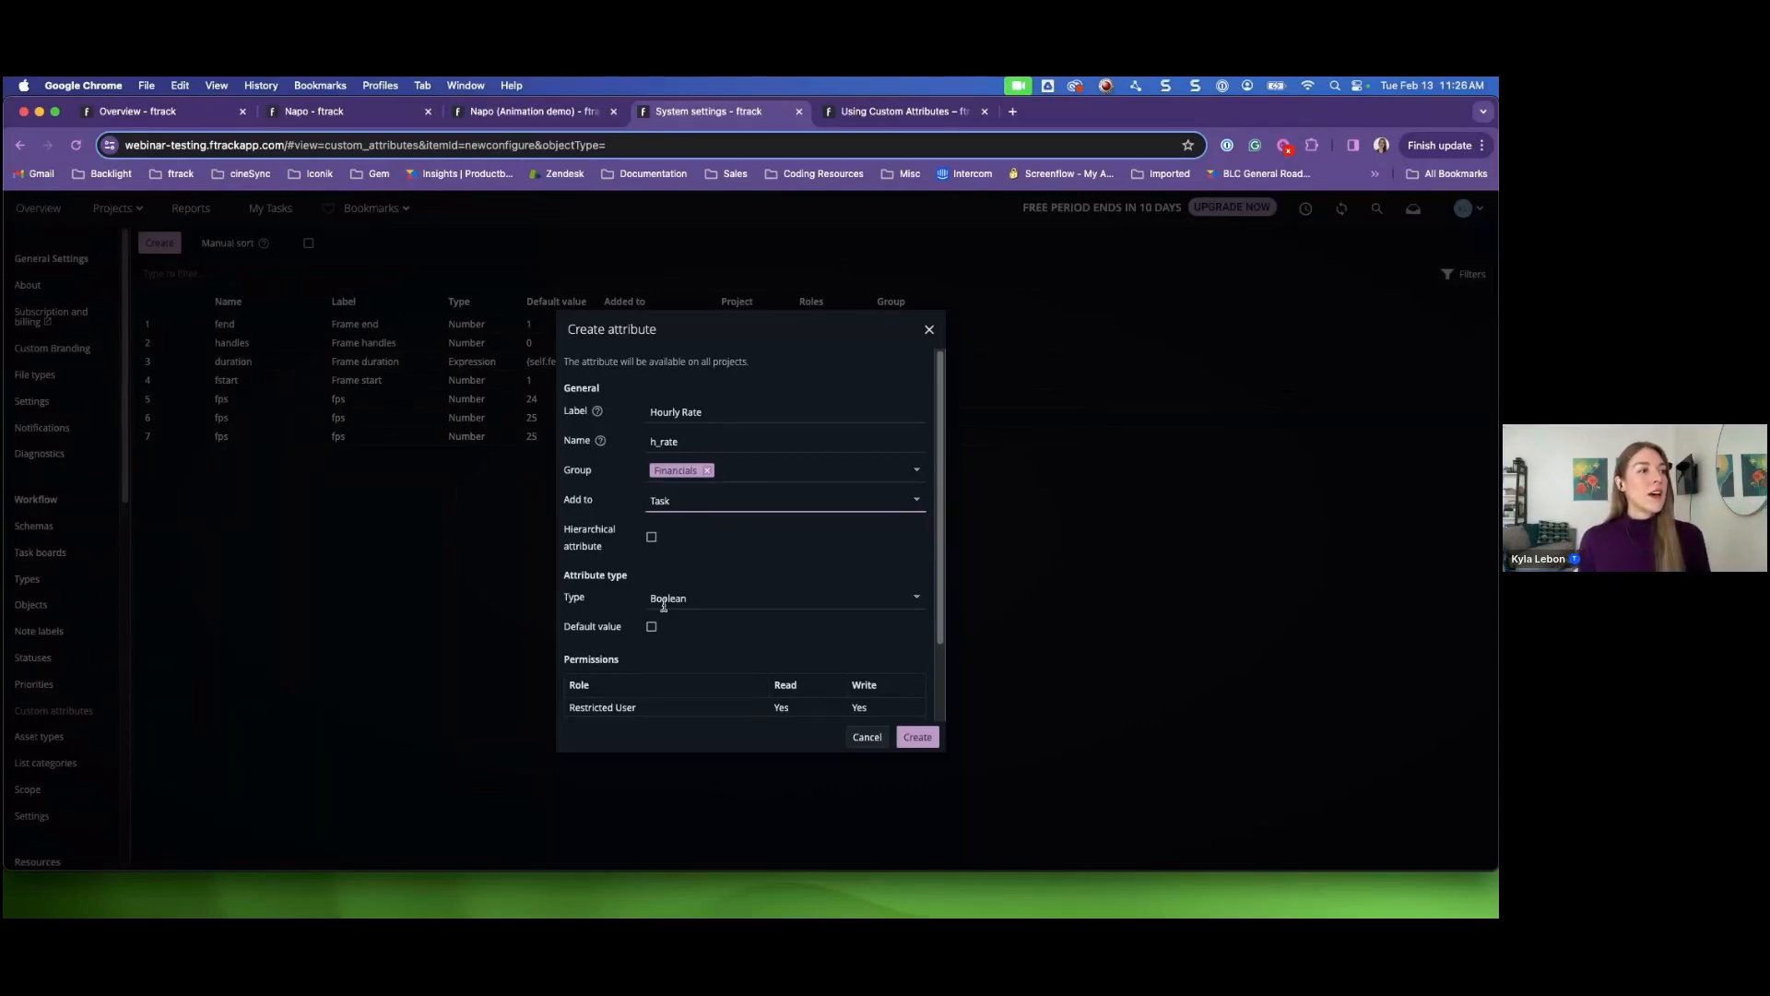
- Set the Hourly Rate attribute's type to Number with 2 decimals
left_click(916, 603)
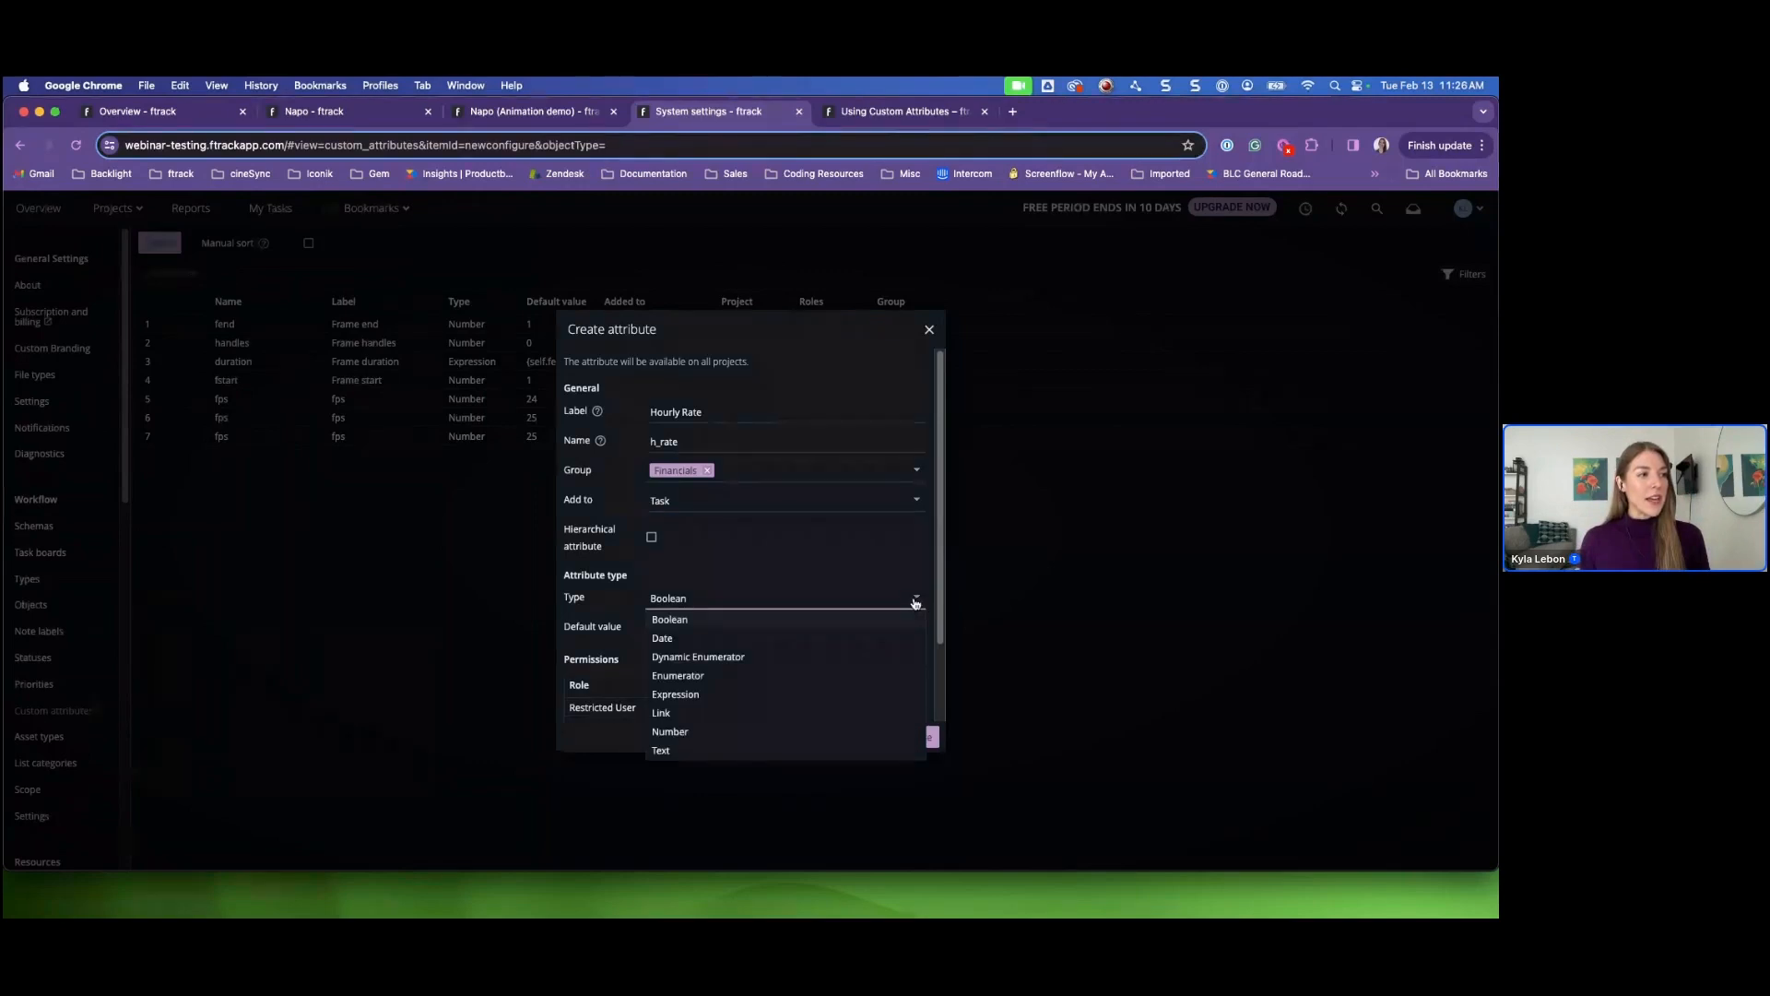
left_click(682, 734)
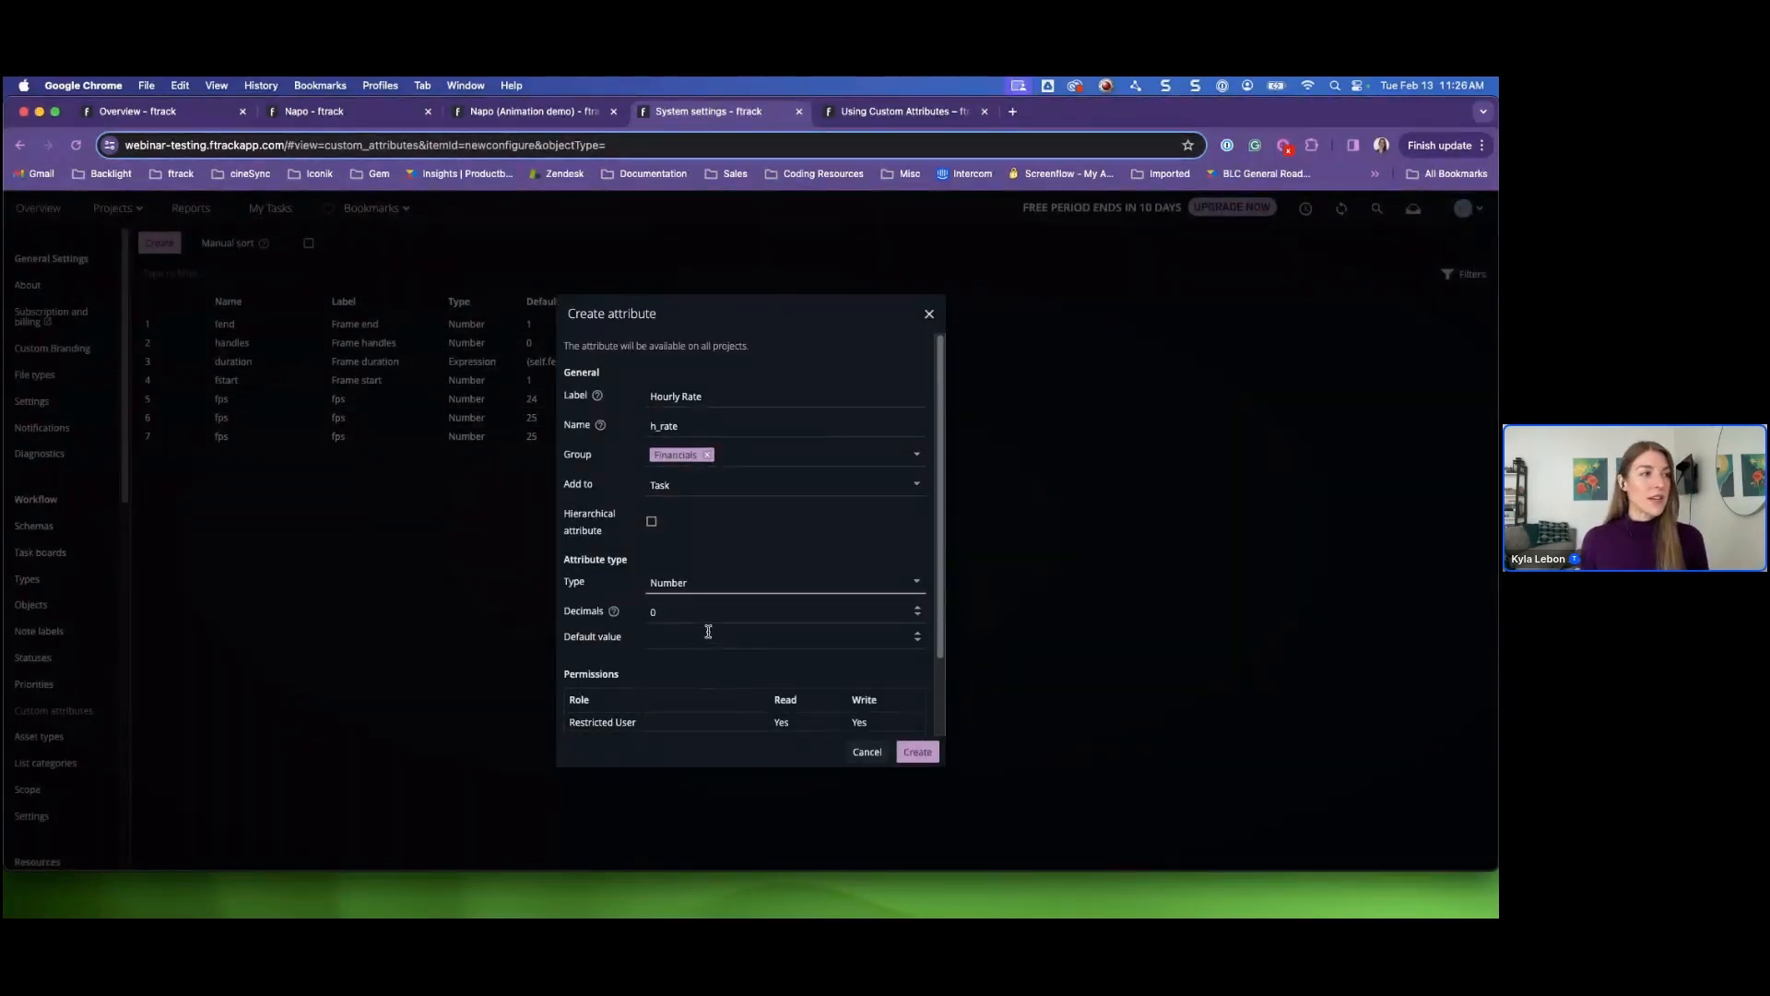
left_click(918, 612)
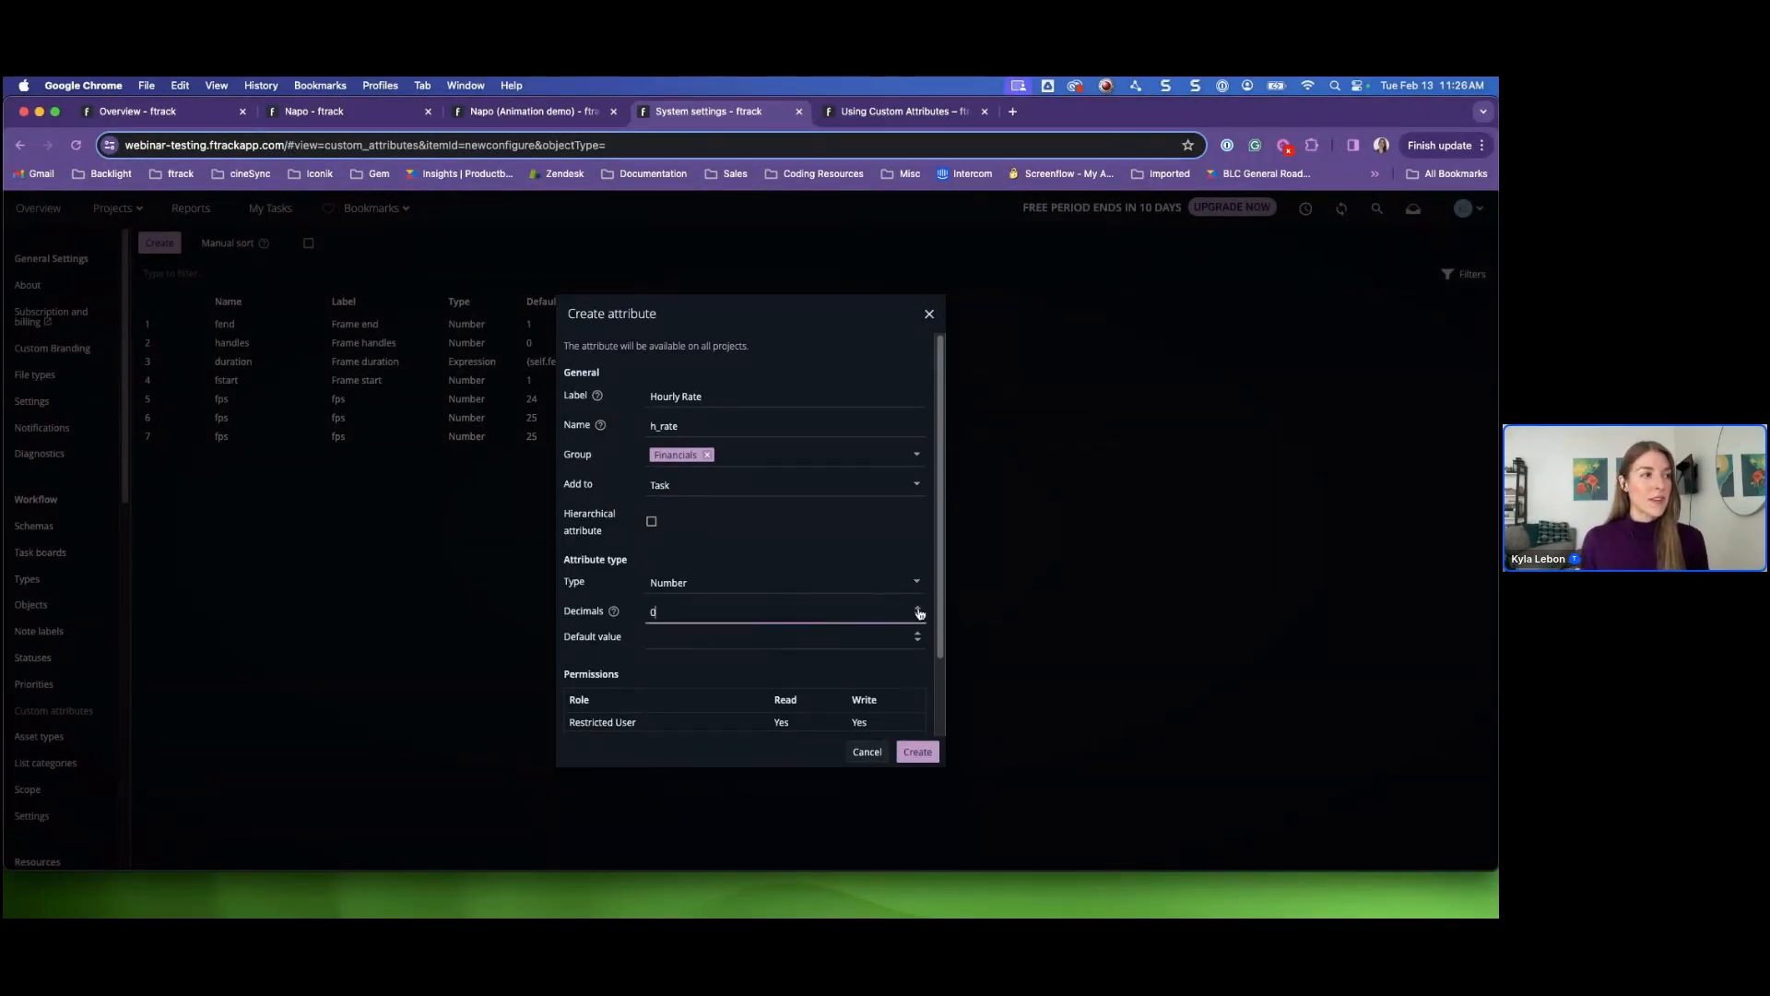
left_click(808, 671)
- Deny the Restricted User role read and write permission on Hourly Rate and create the attribute
scroll(810, 665, "down", 3)
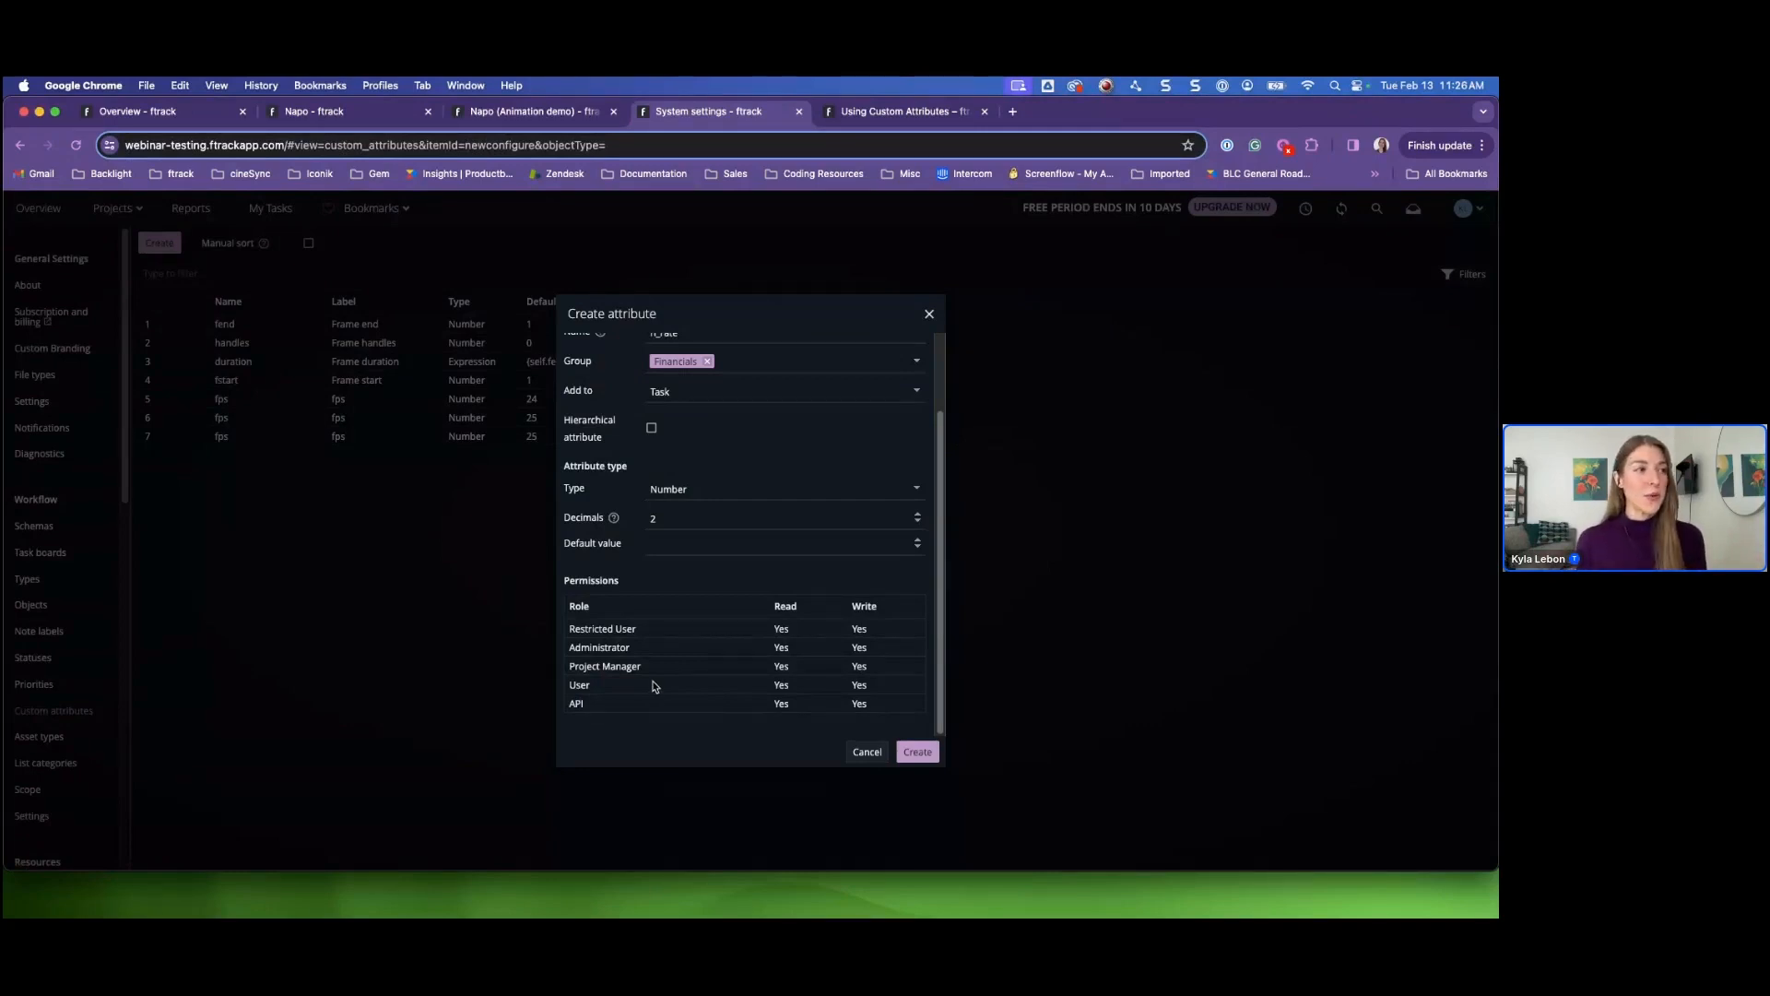
left_click(786, 627)
left_click(818, 629)
left_click(862, 632)
left_click(893, 628)
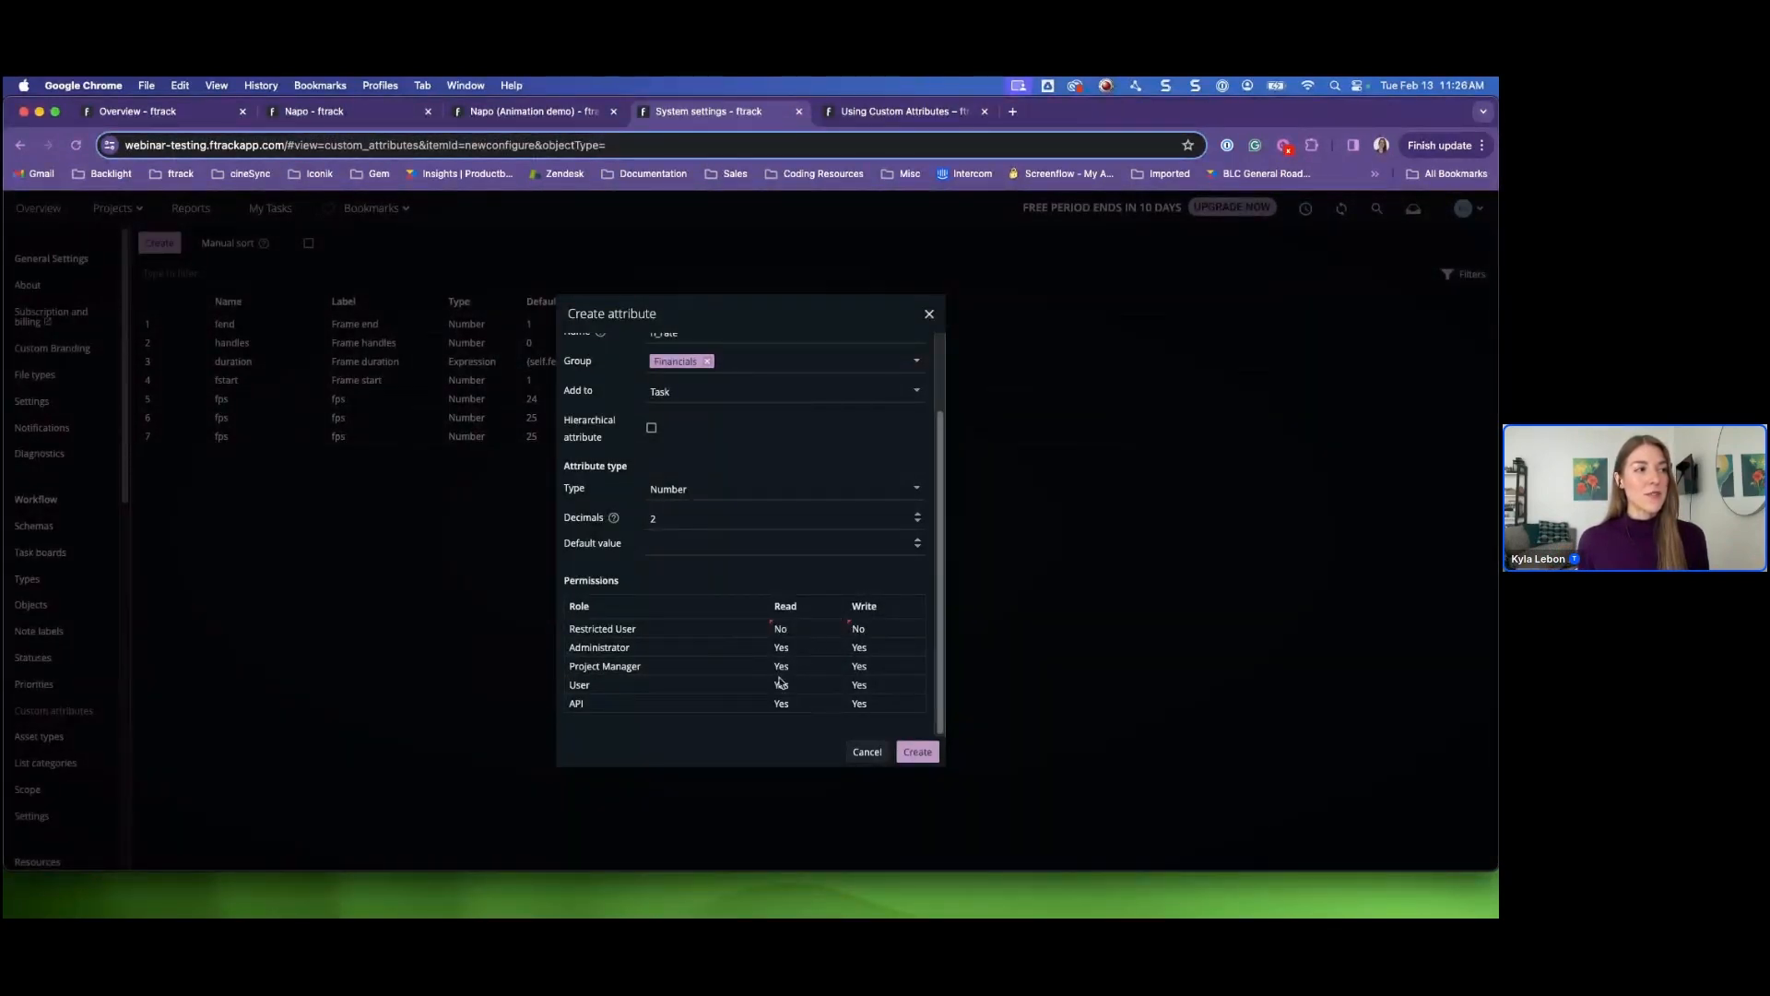
left_click(917, 754)
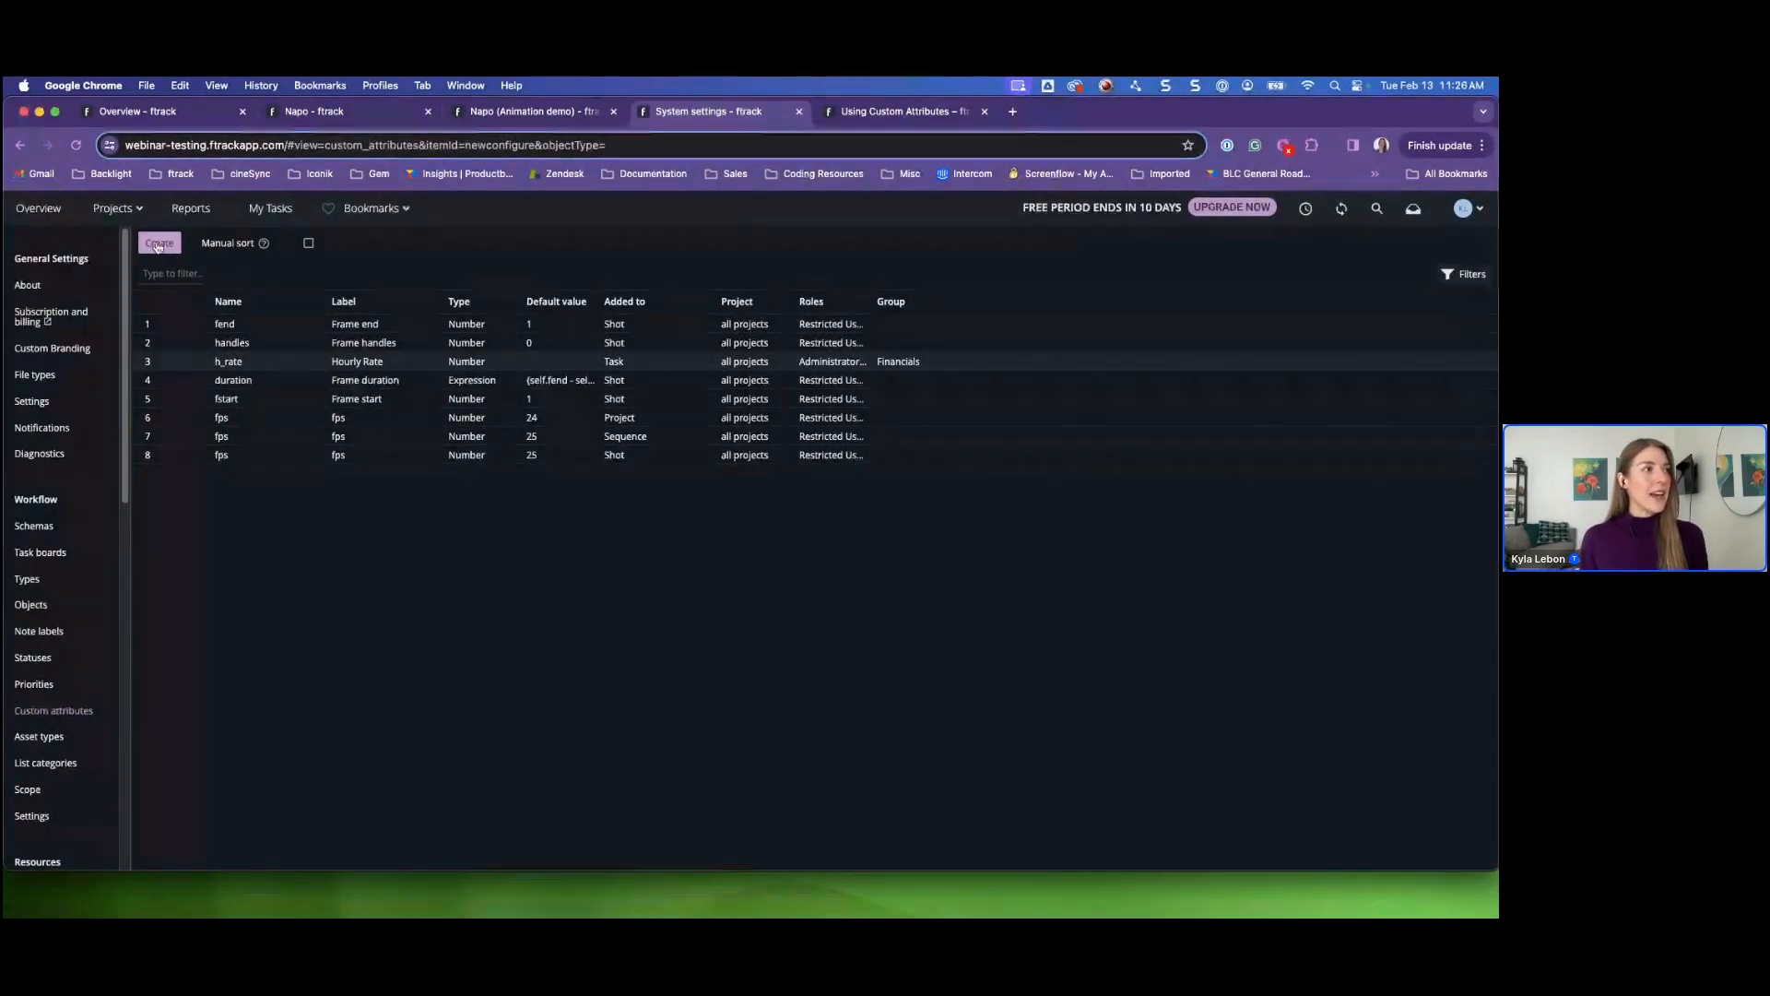
- Start another custom attribute with the label Cost To Date and the name cost_to_date
left_click(158, 245)
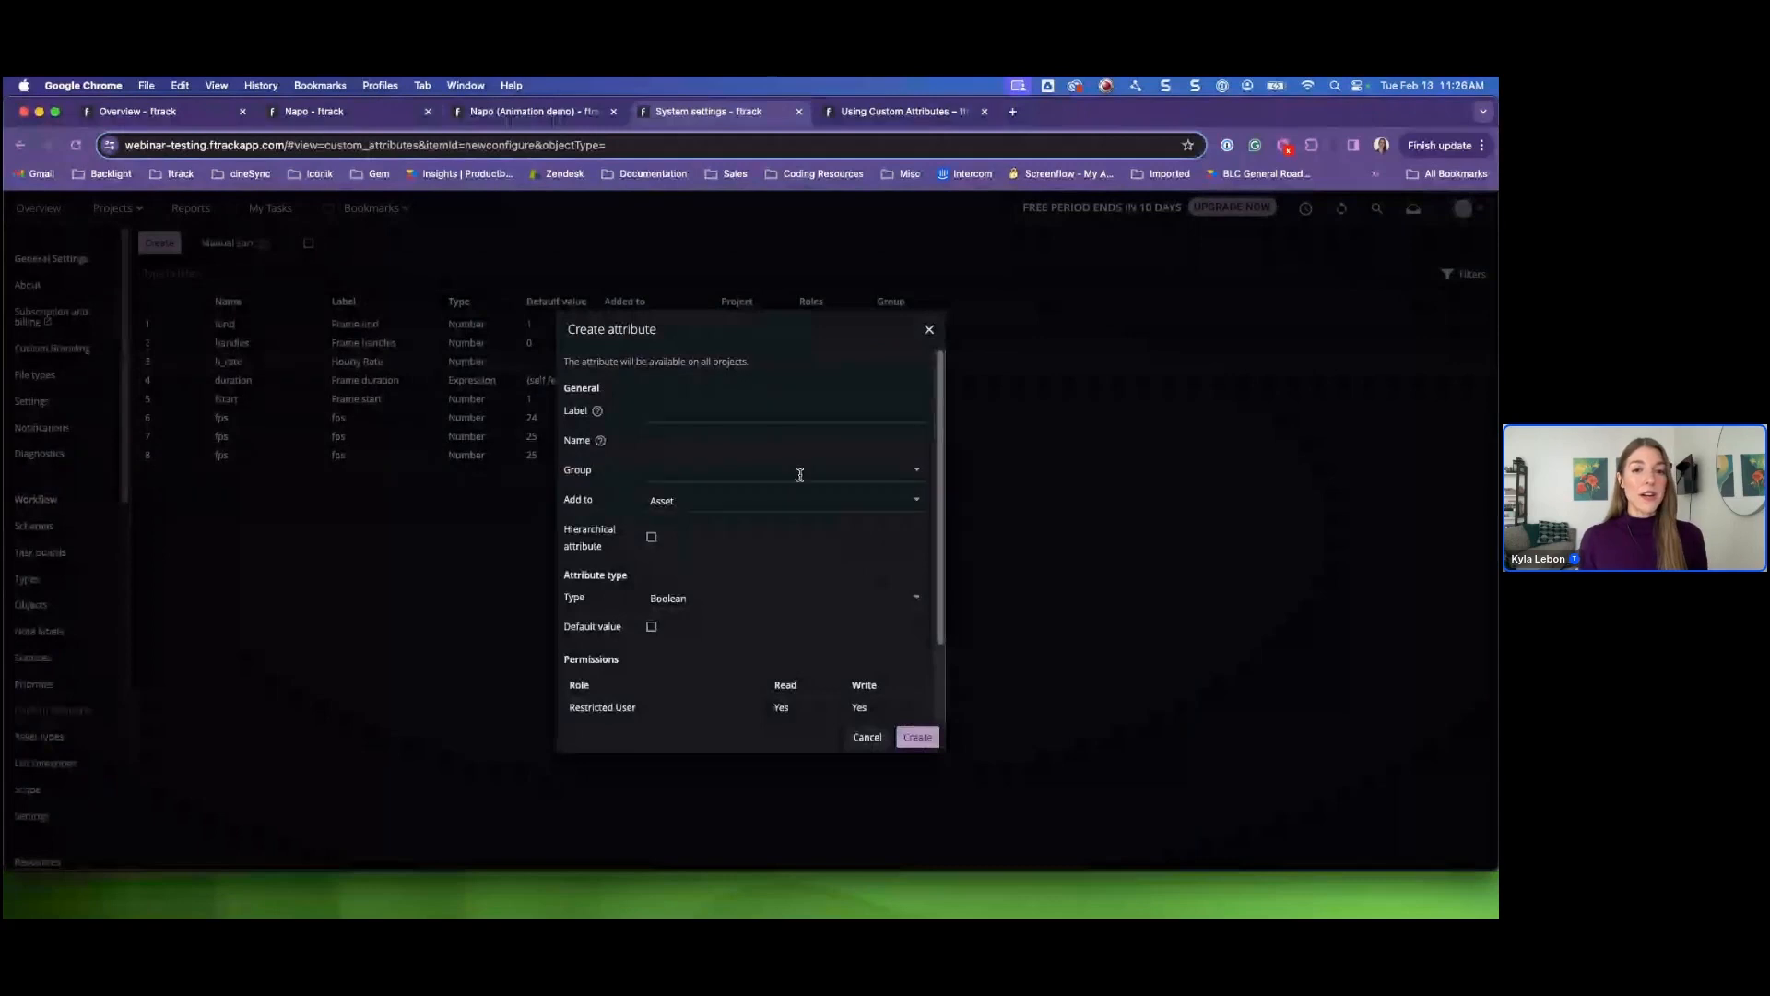
left_click(707, 410)
type("Co")
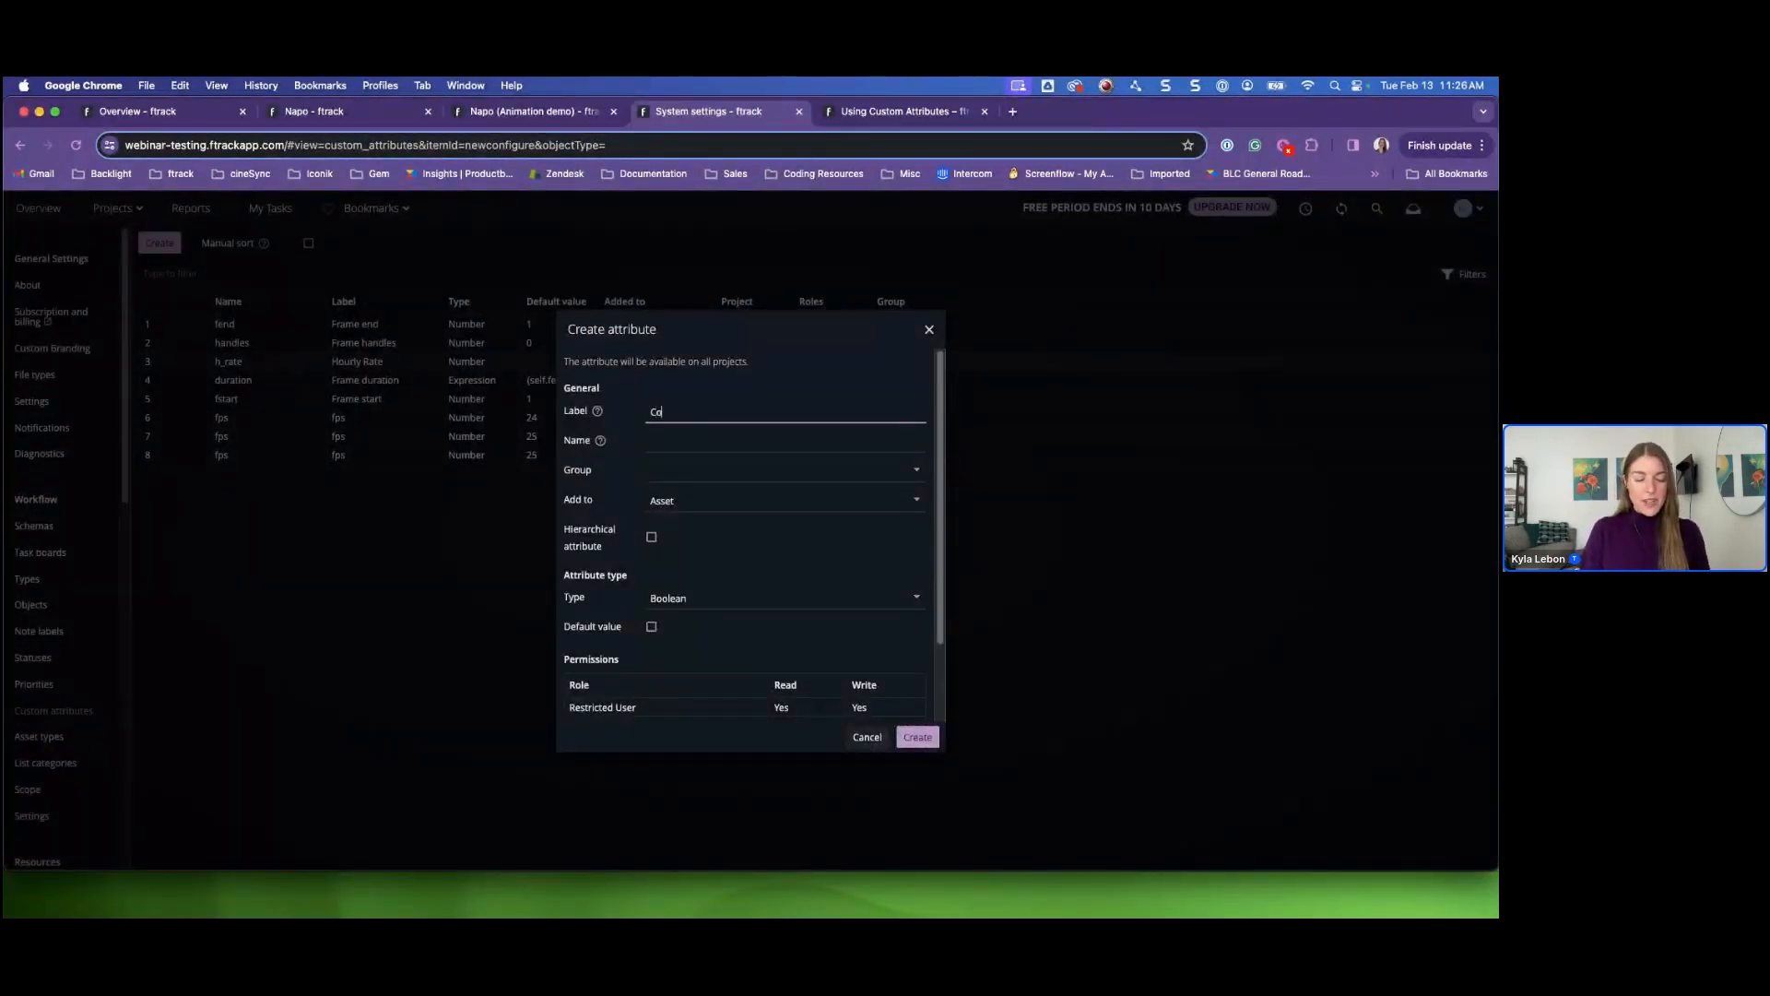
type("st To Dateq")
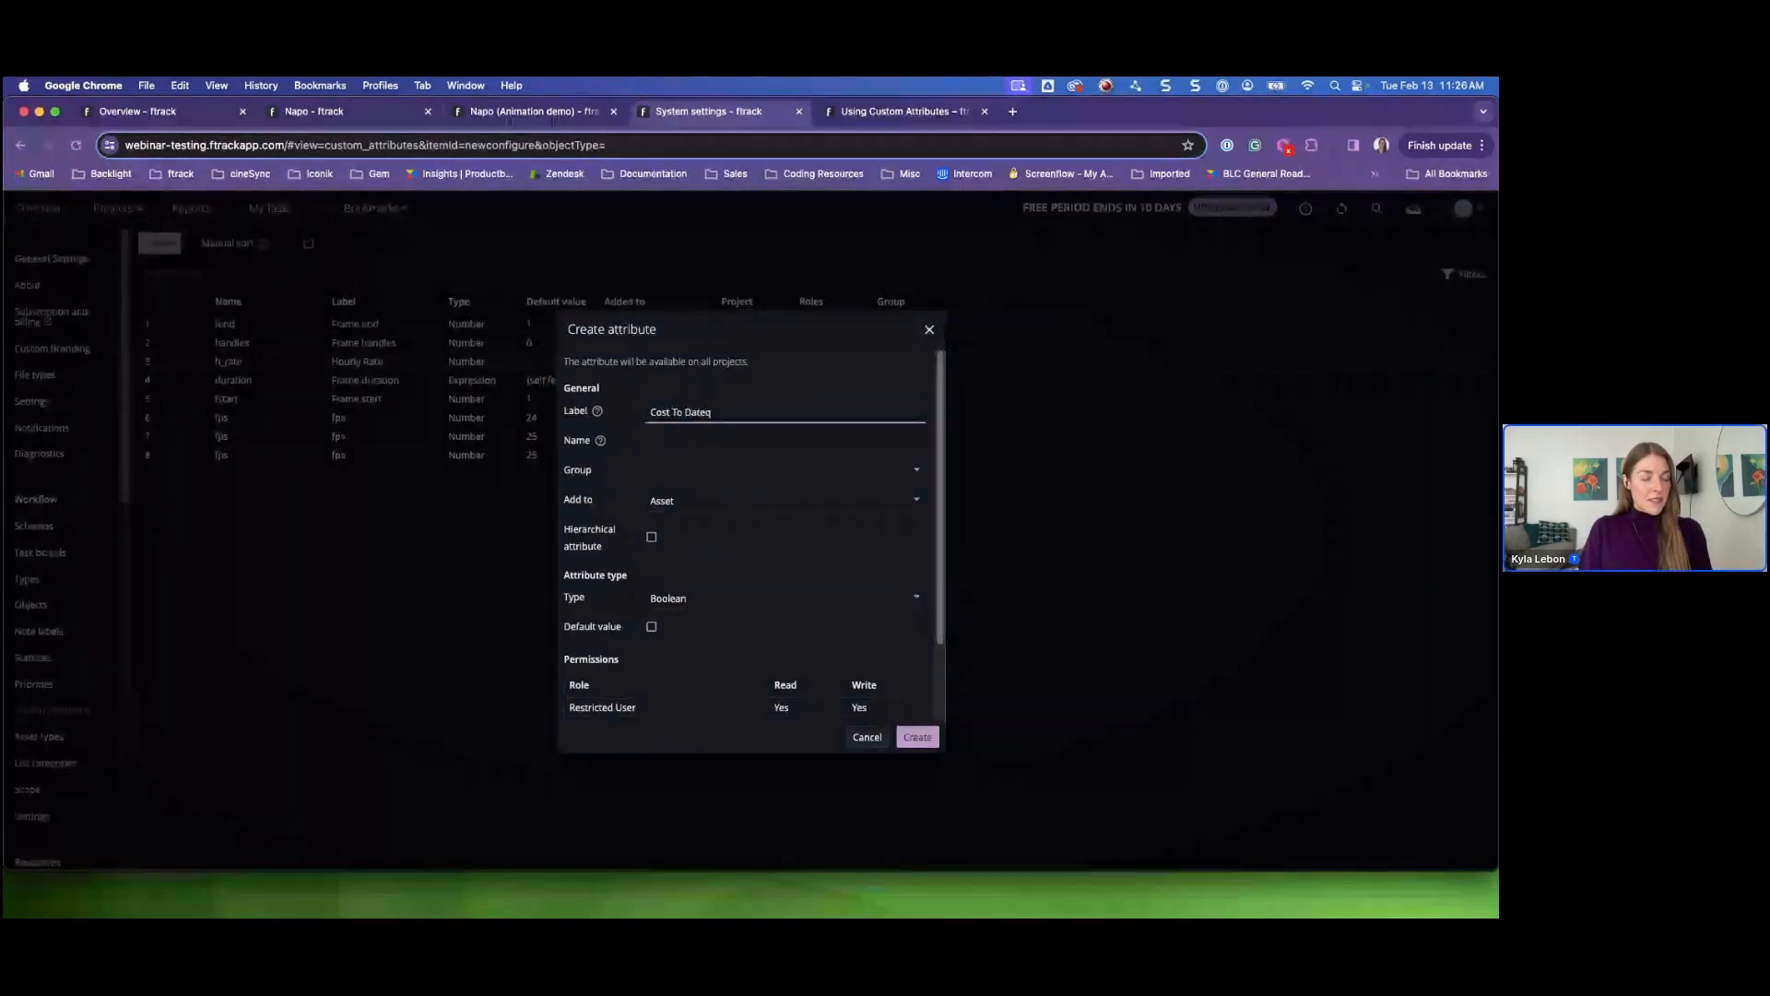
key("Tab")
type("cos")
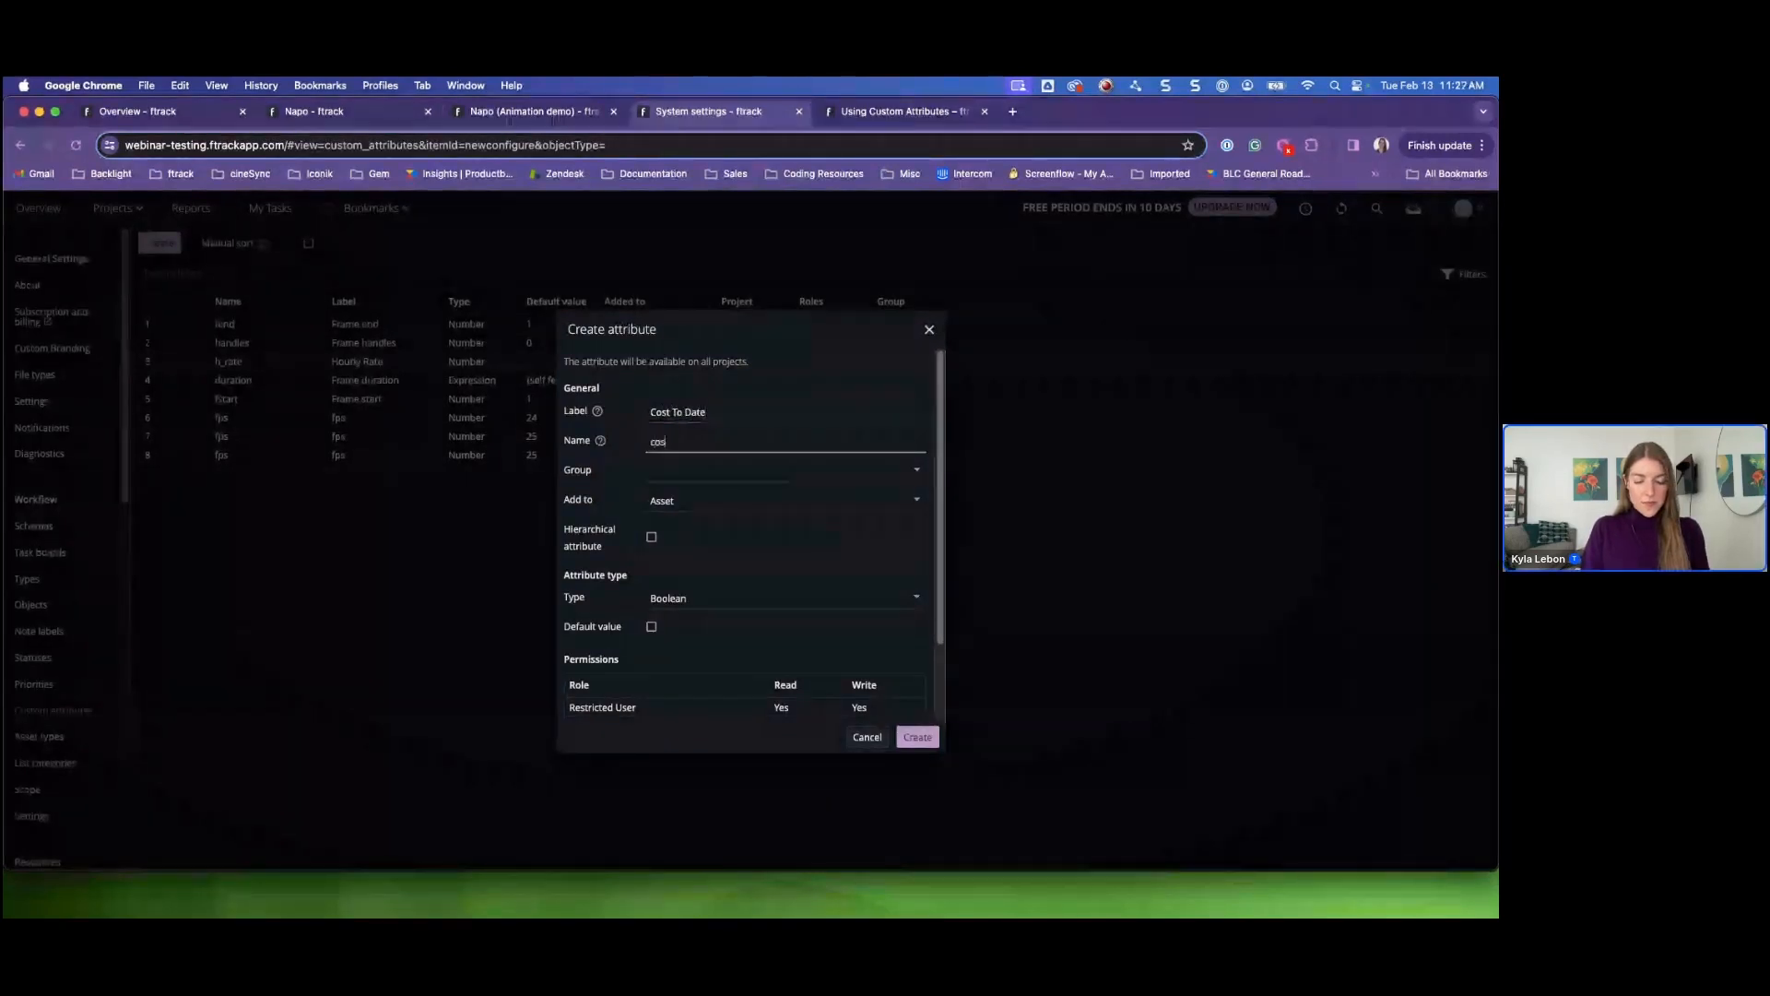
type("t_to_date")
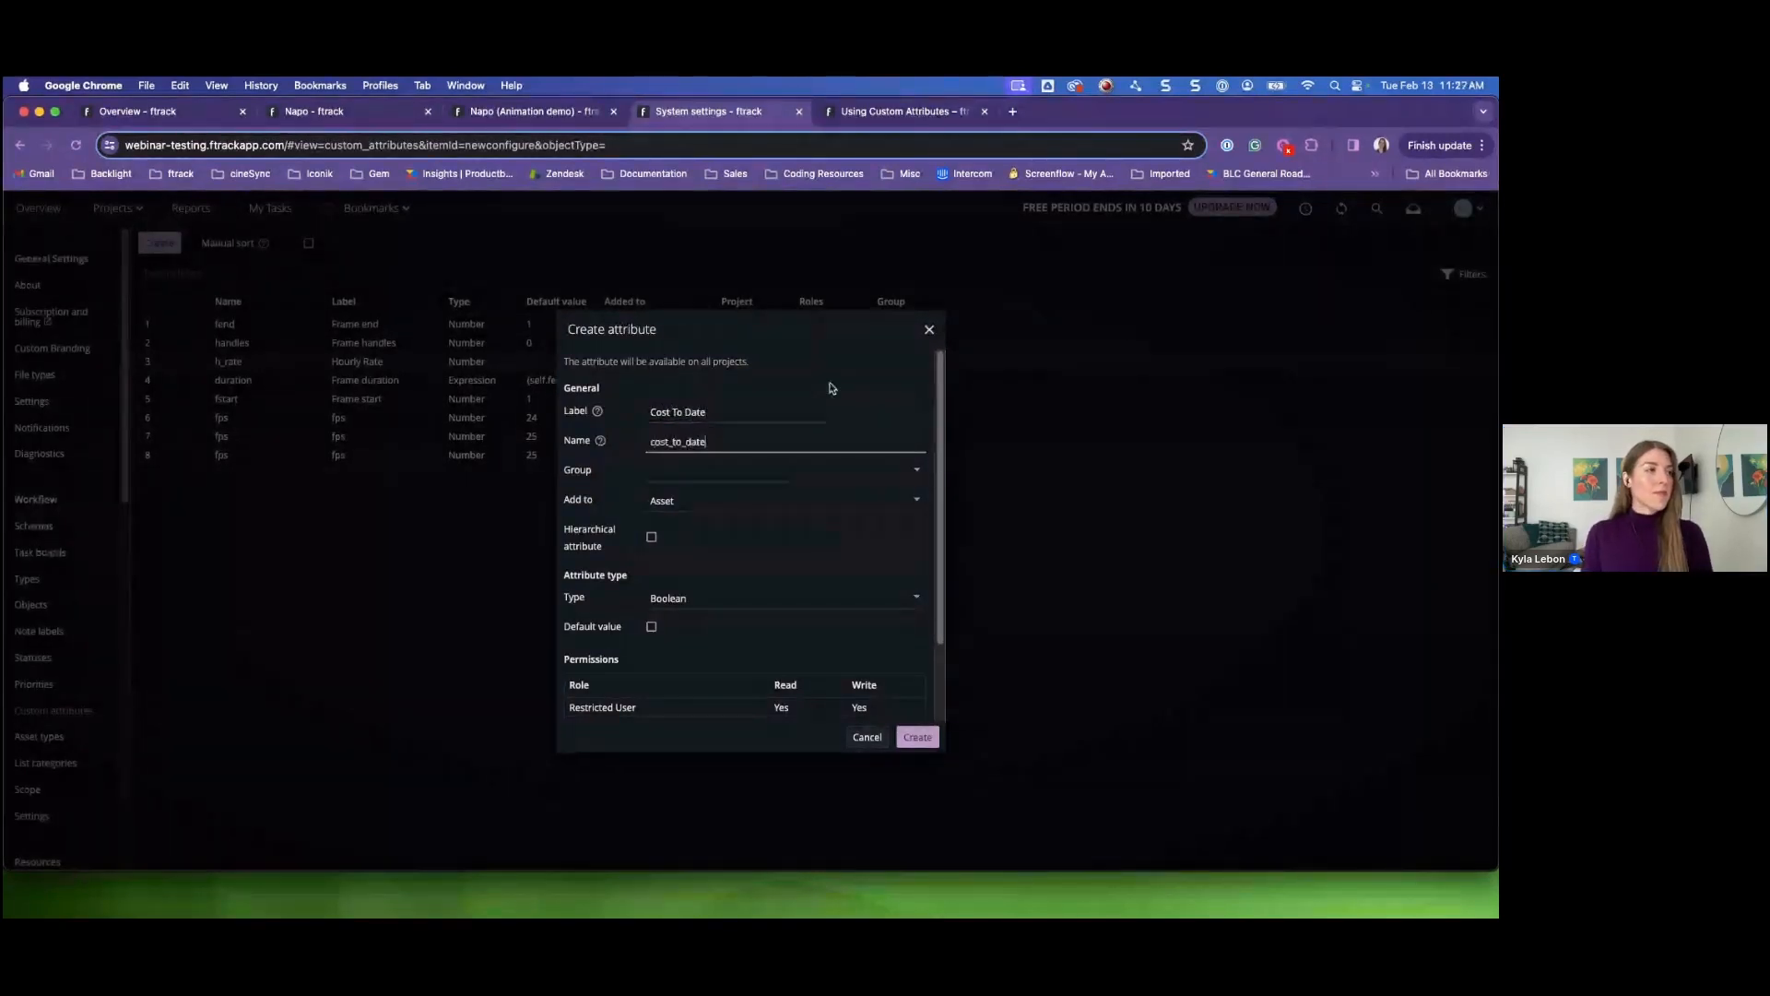
- Put the Cost To Date attribute in the Financials group and add it to Task objects
left_click(873, 468)
left_click(723, 498)
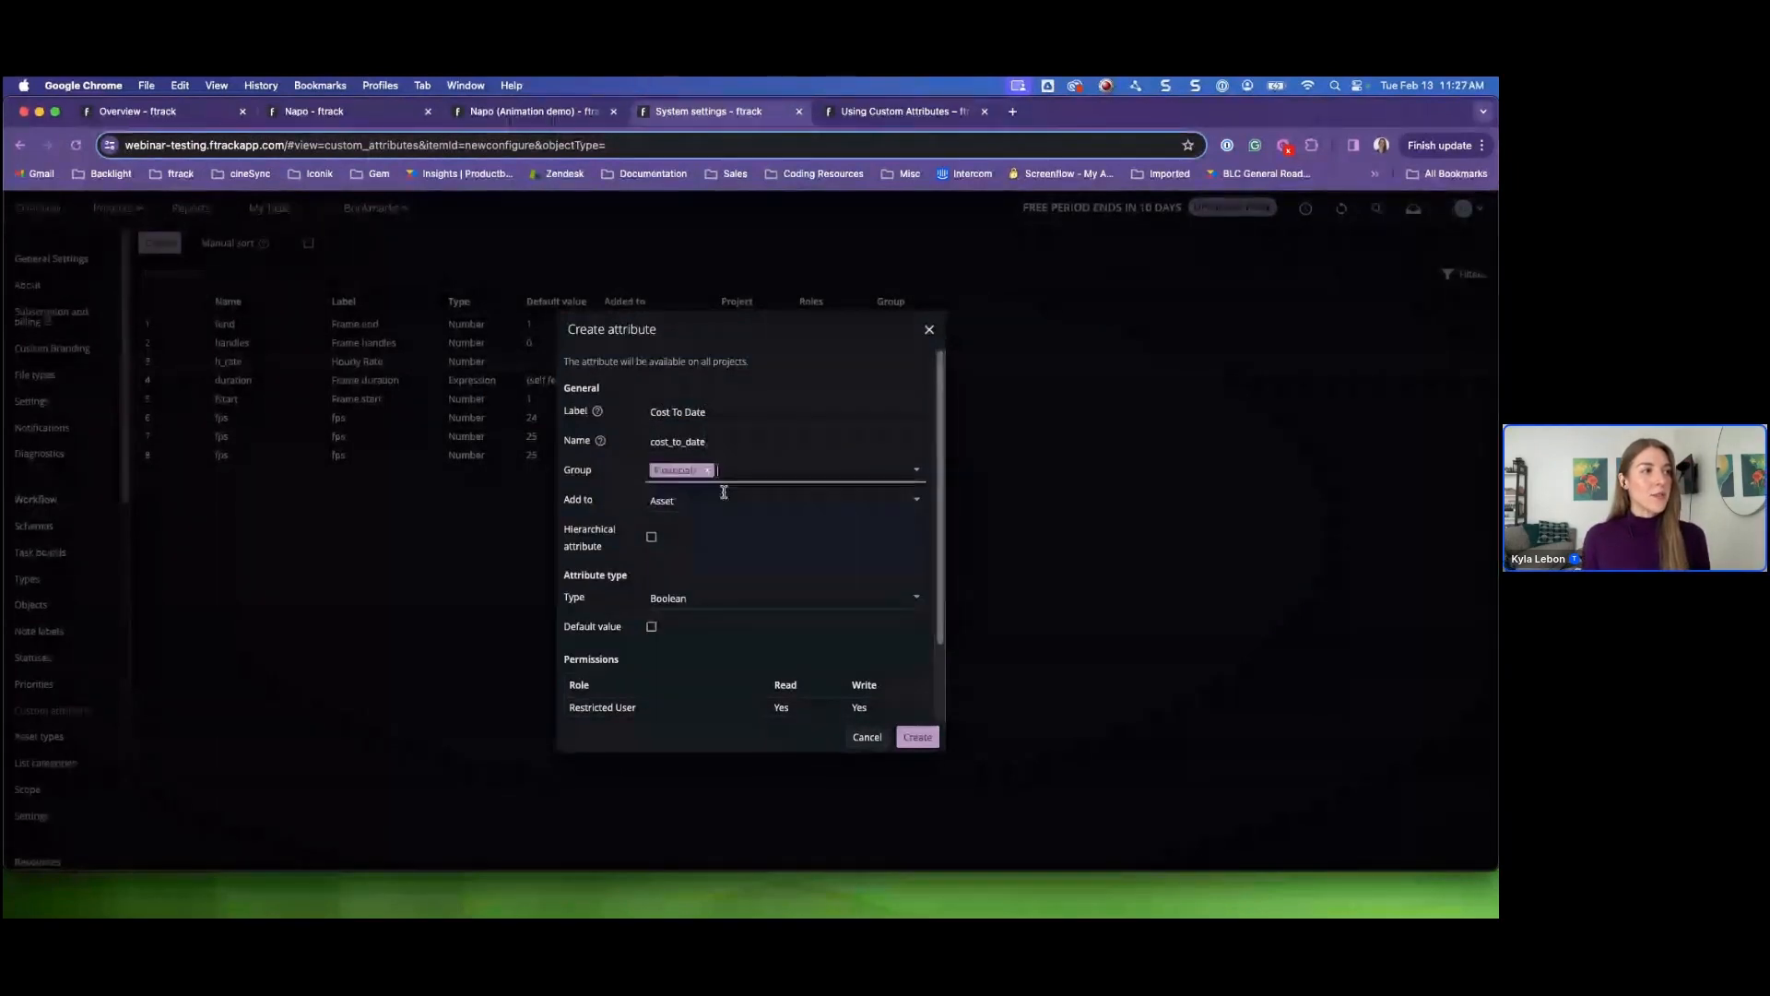
left_click(917, 499)
scroll(743, 594, "down", 3)
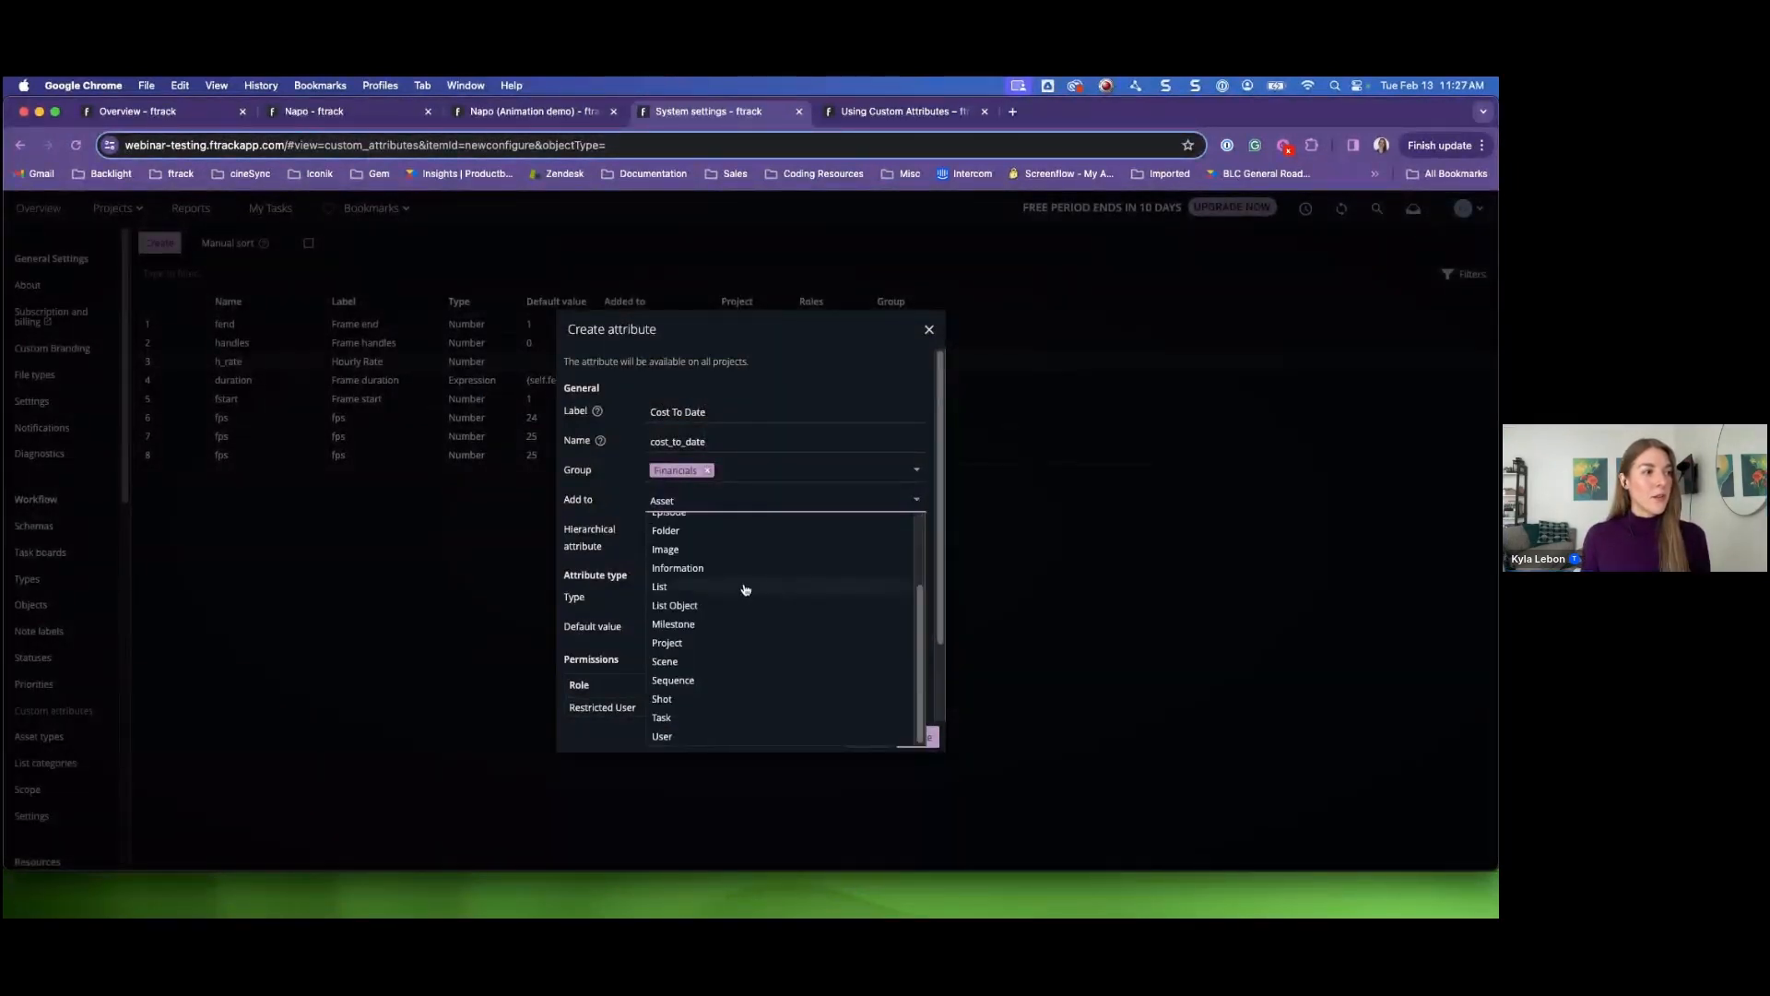
left_click(662, 718)
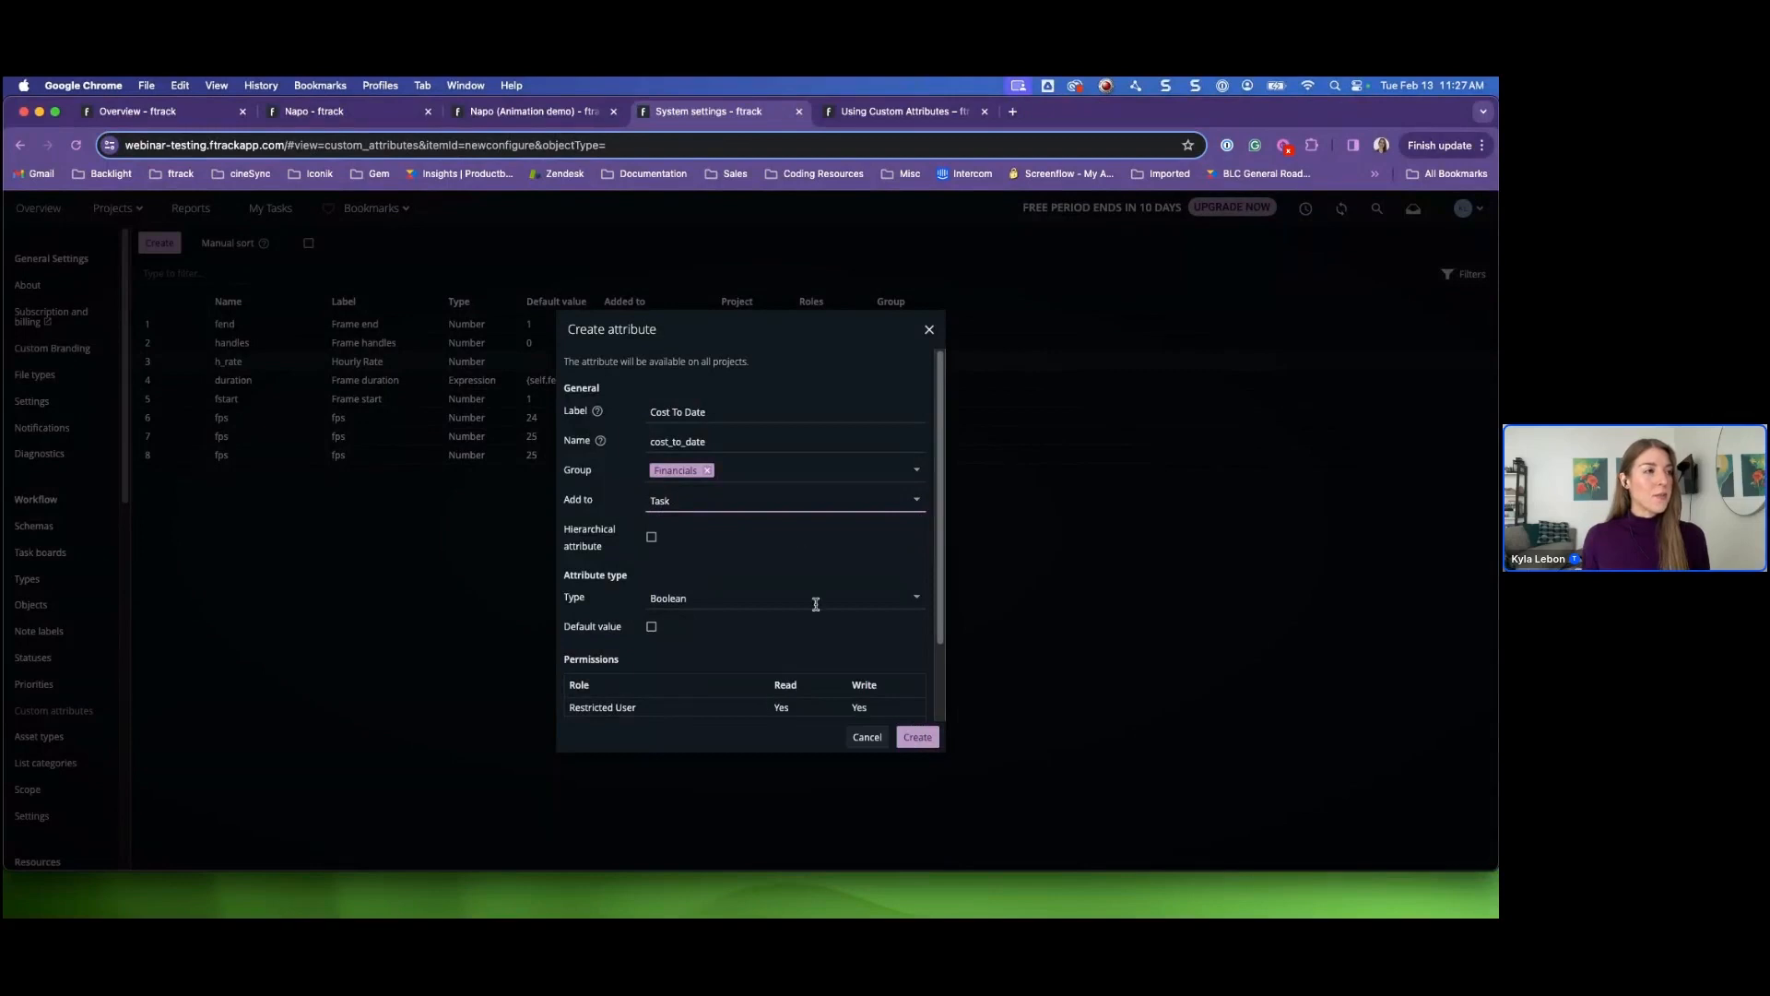
- Make Cost To Date an Expression attribute with a number result and open its expression for entry
left_click(918, 600)
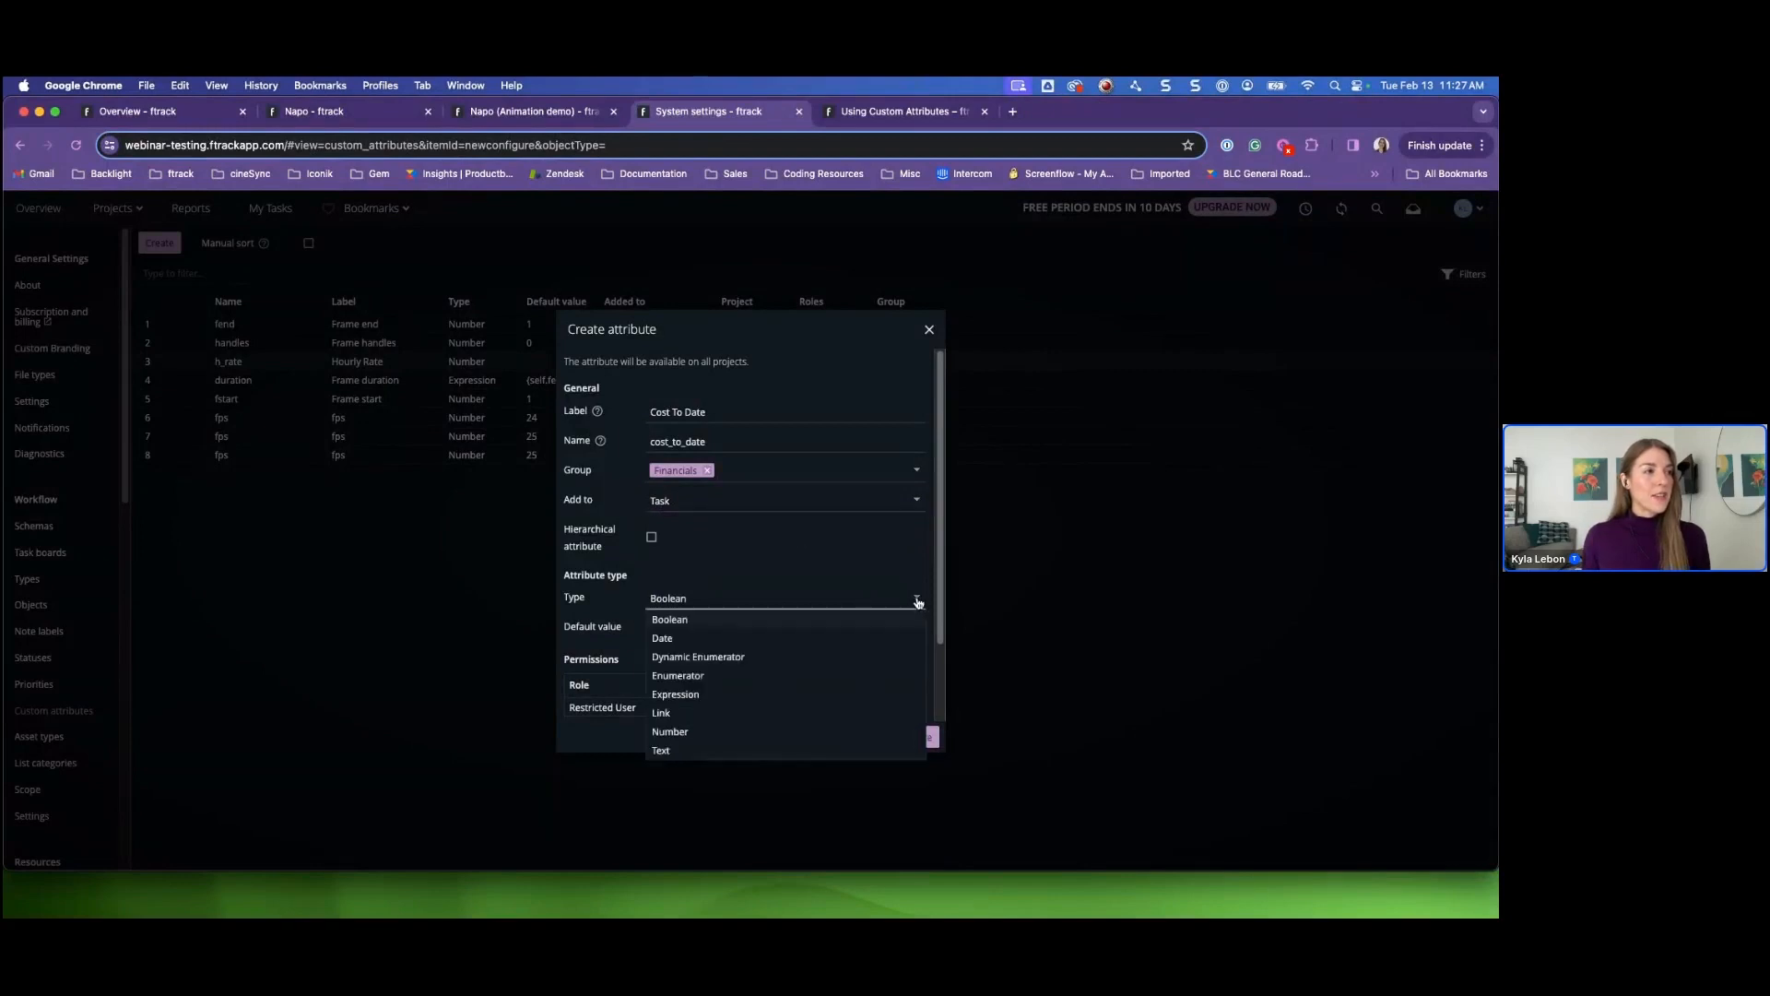
left_click(678, 696)
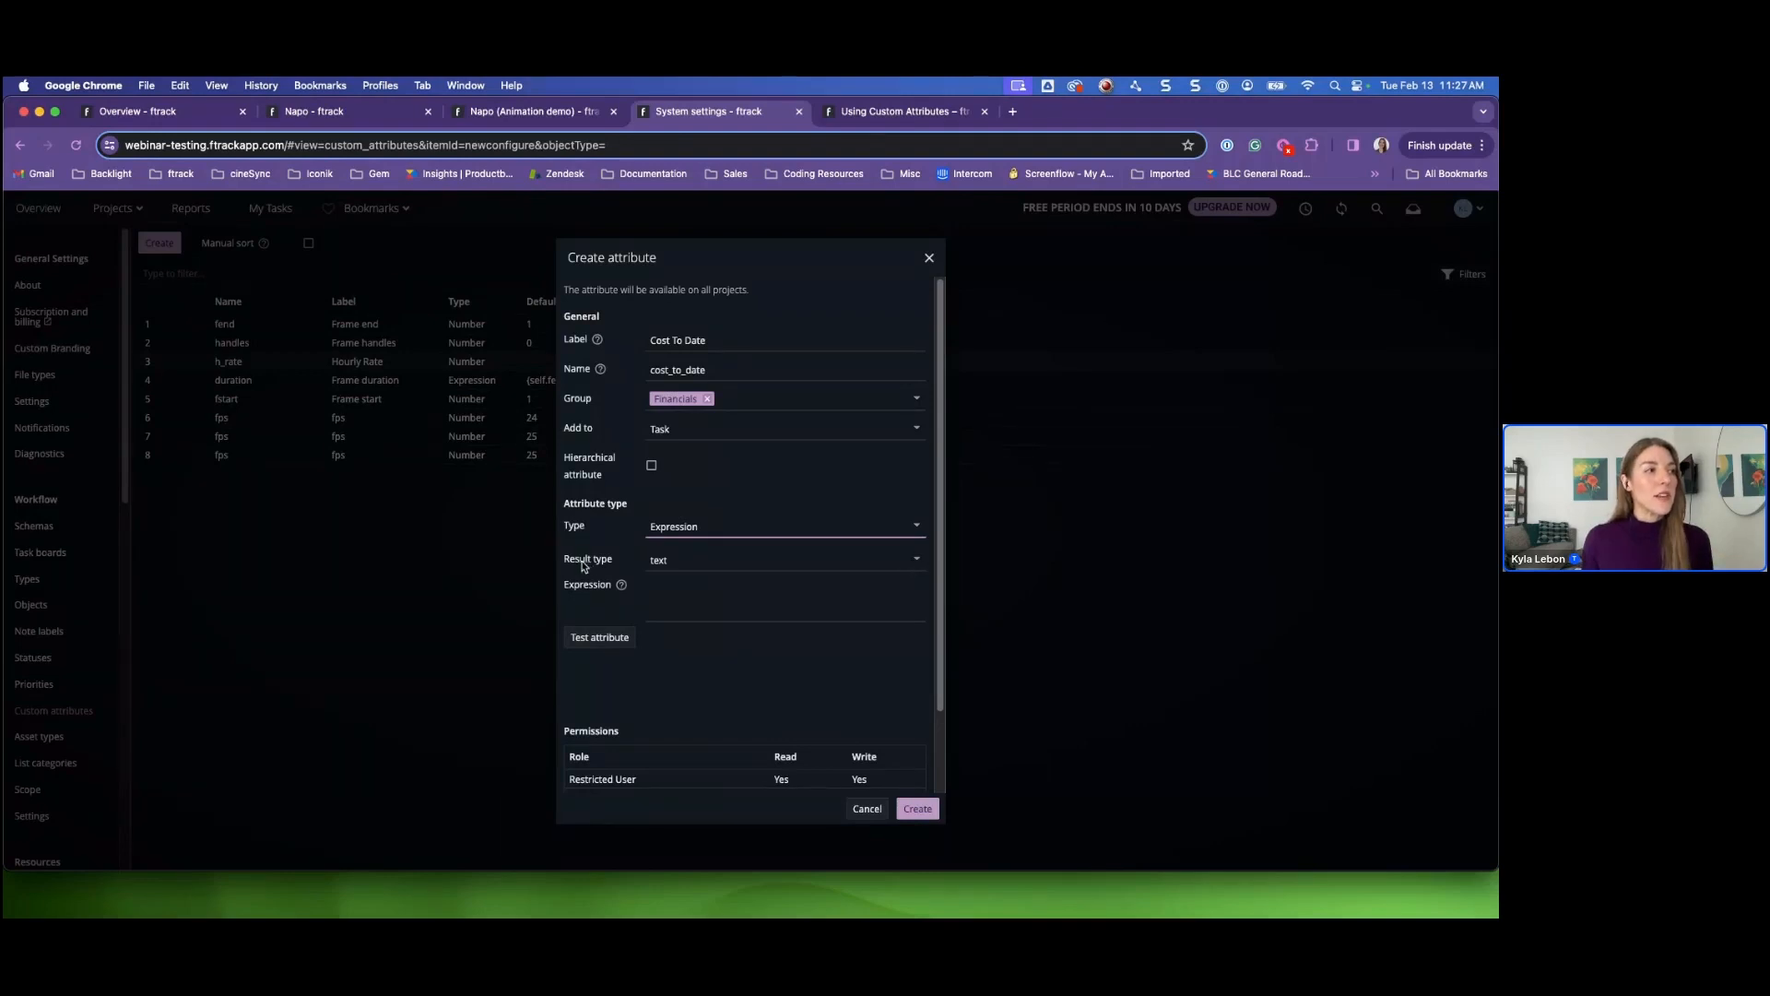
left_click(914, 564)
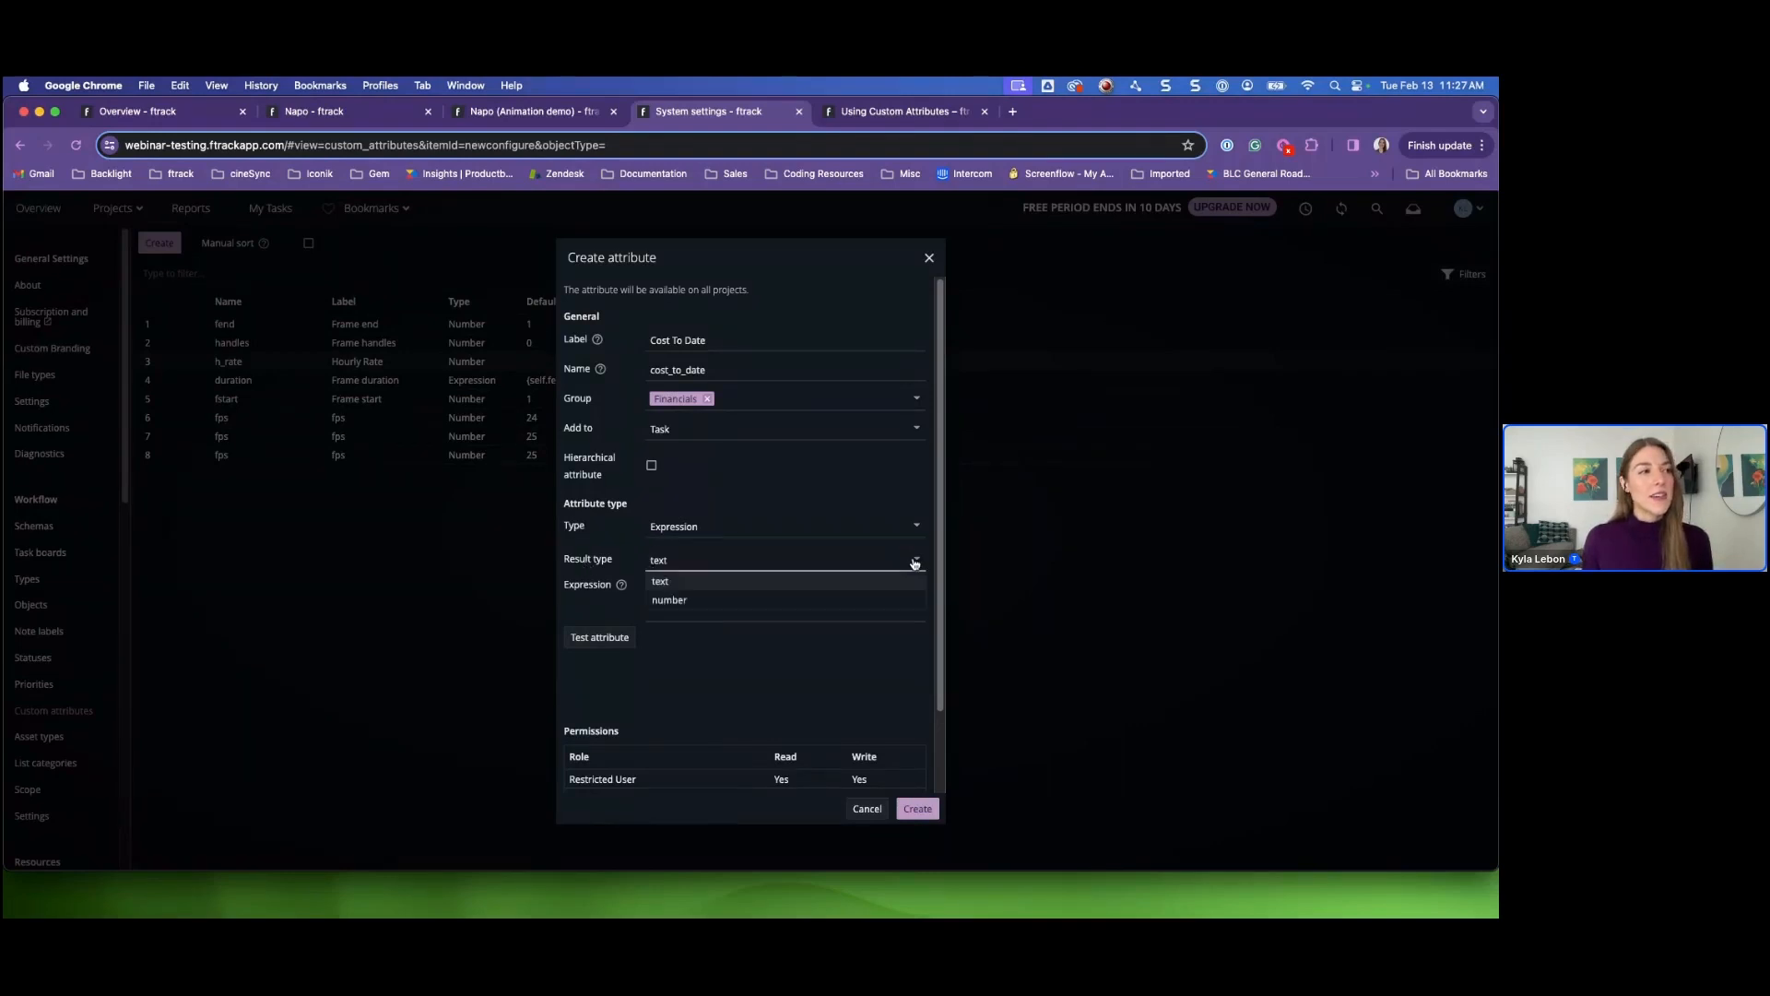
left_click(678, 600)
left_click(765, 595)
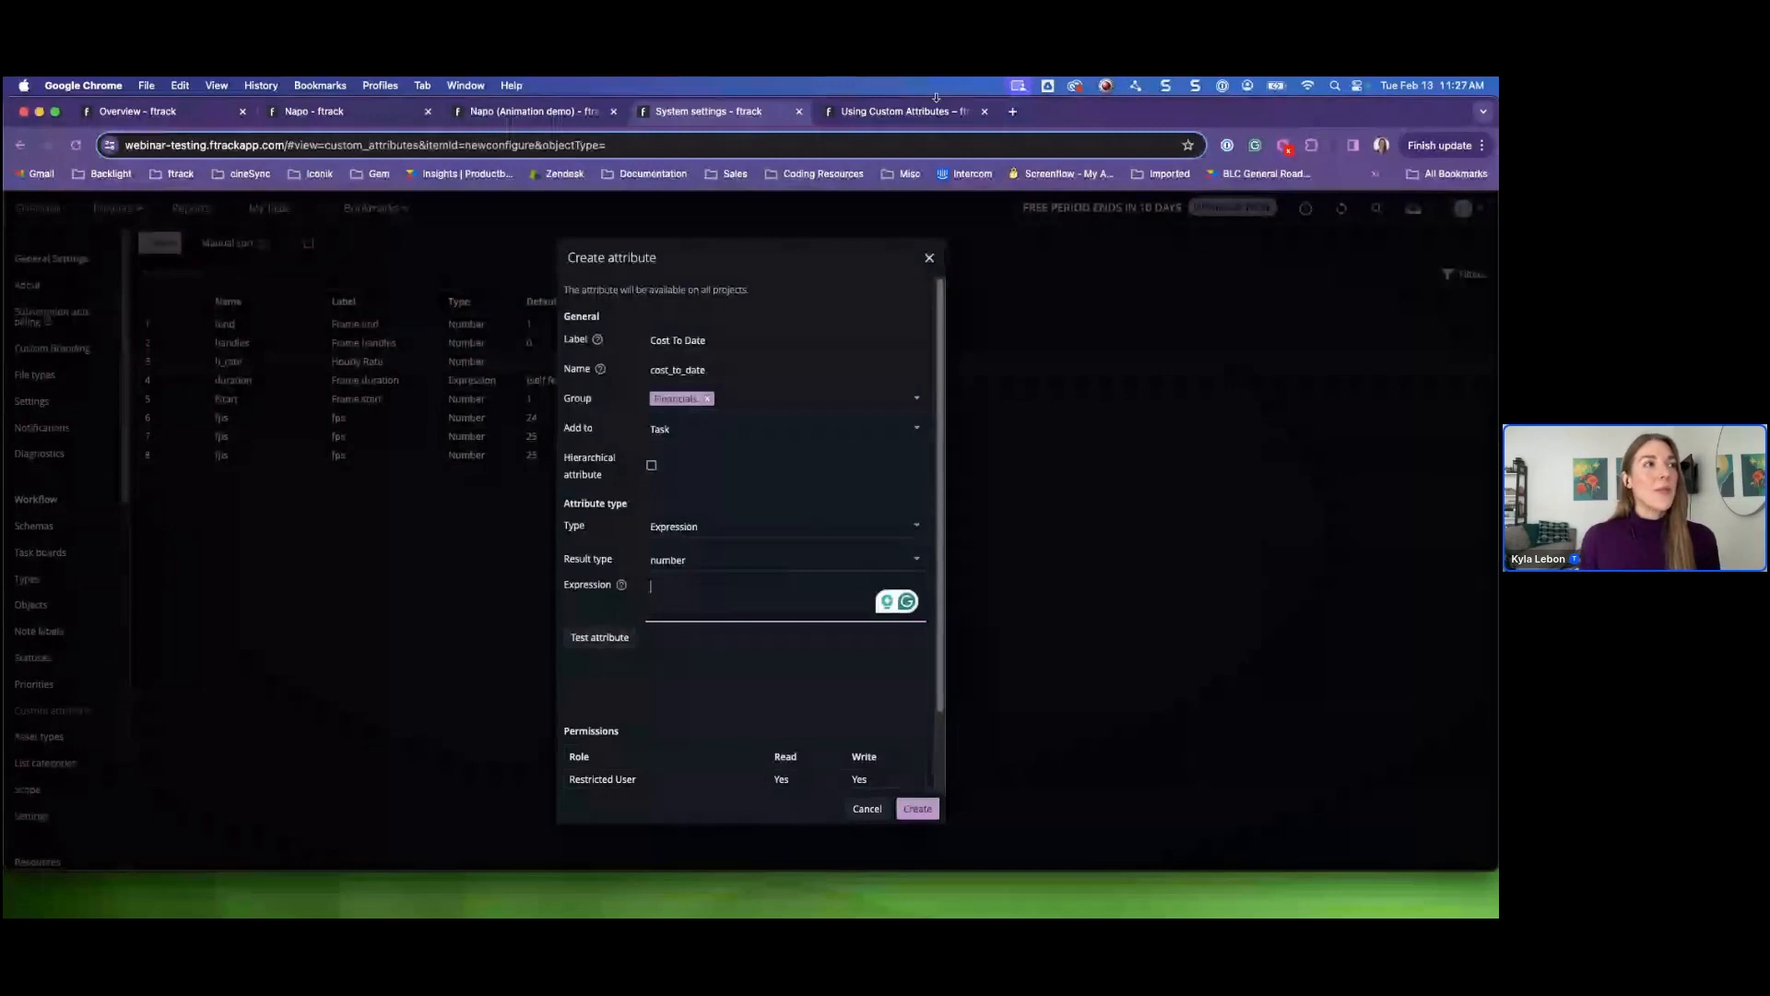
- Consult the Using Custom Attributes help article for the expression attribute requirements and the curly-bracket syntax in its examples
left_click(910, 112)
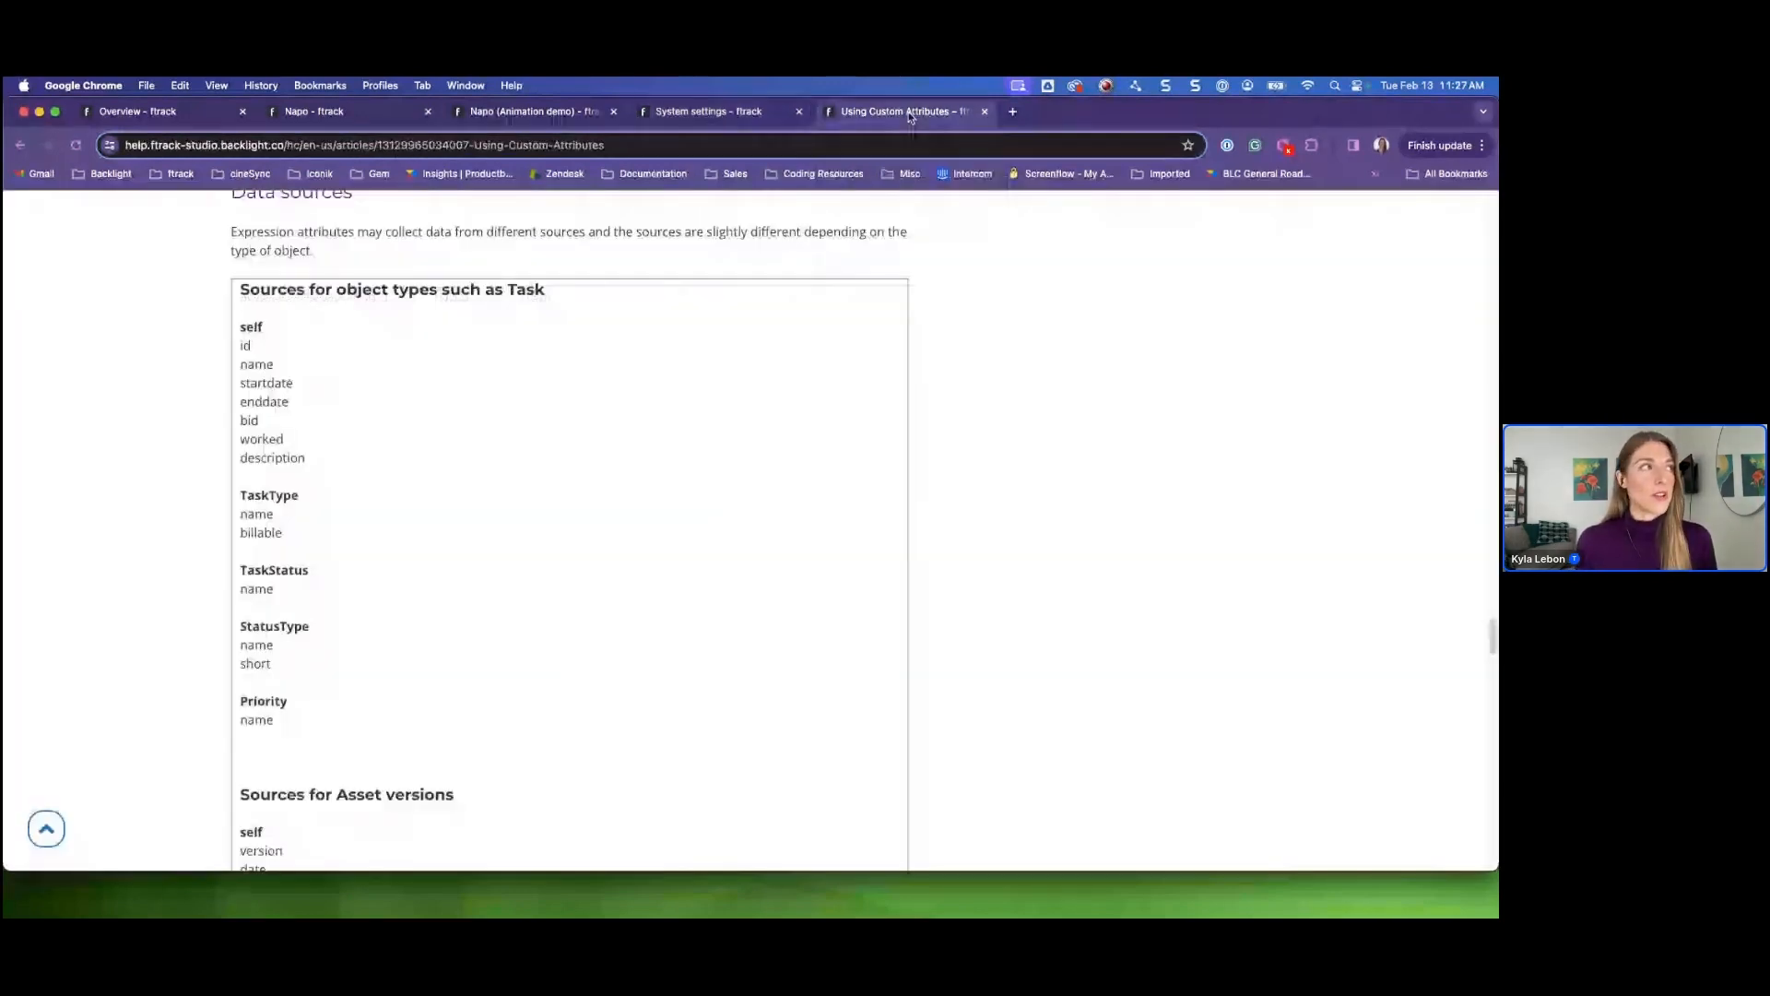
left_click(643, 144)
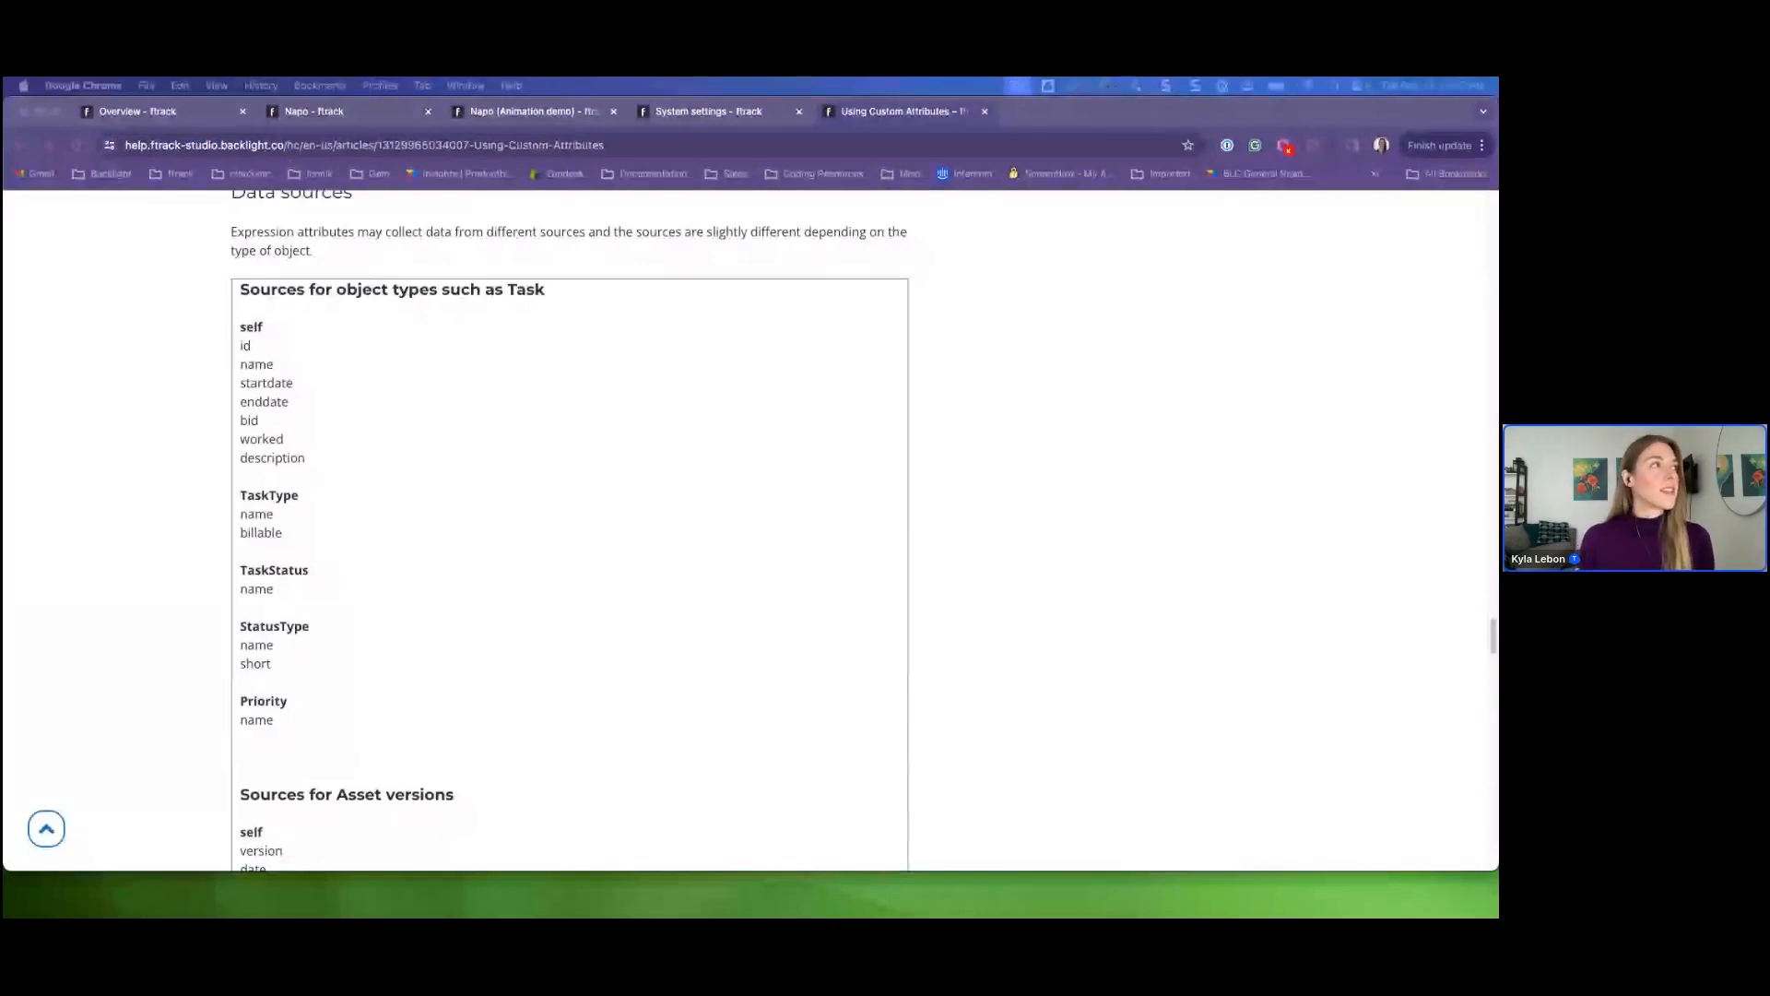
scroll(434, 490, "up", 10)
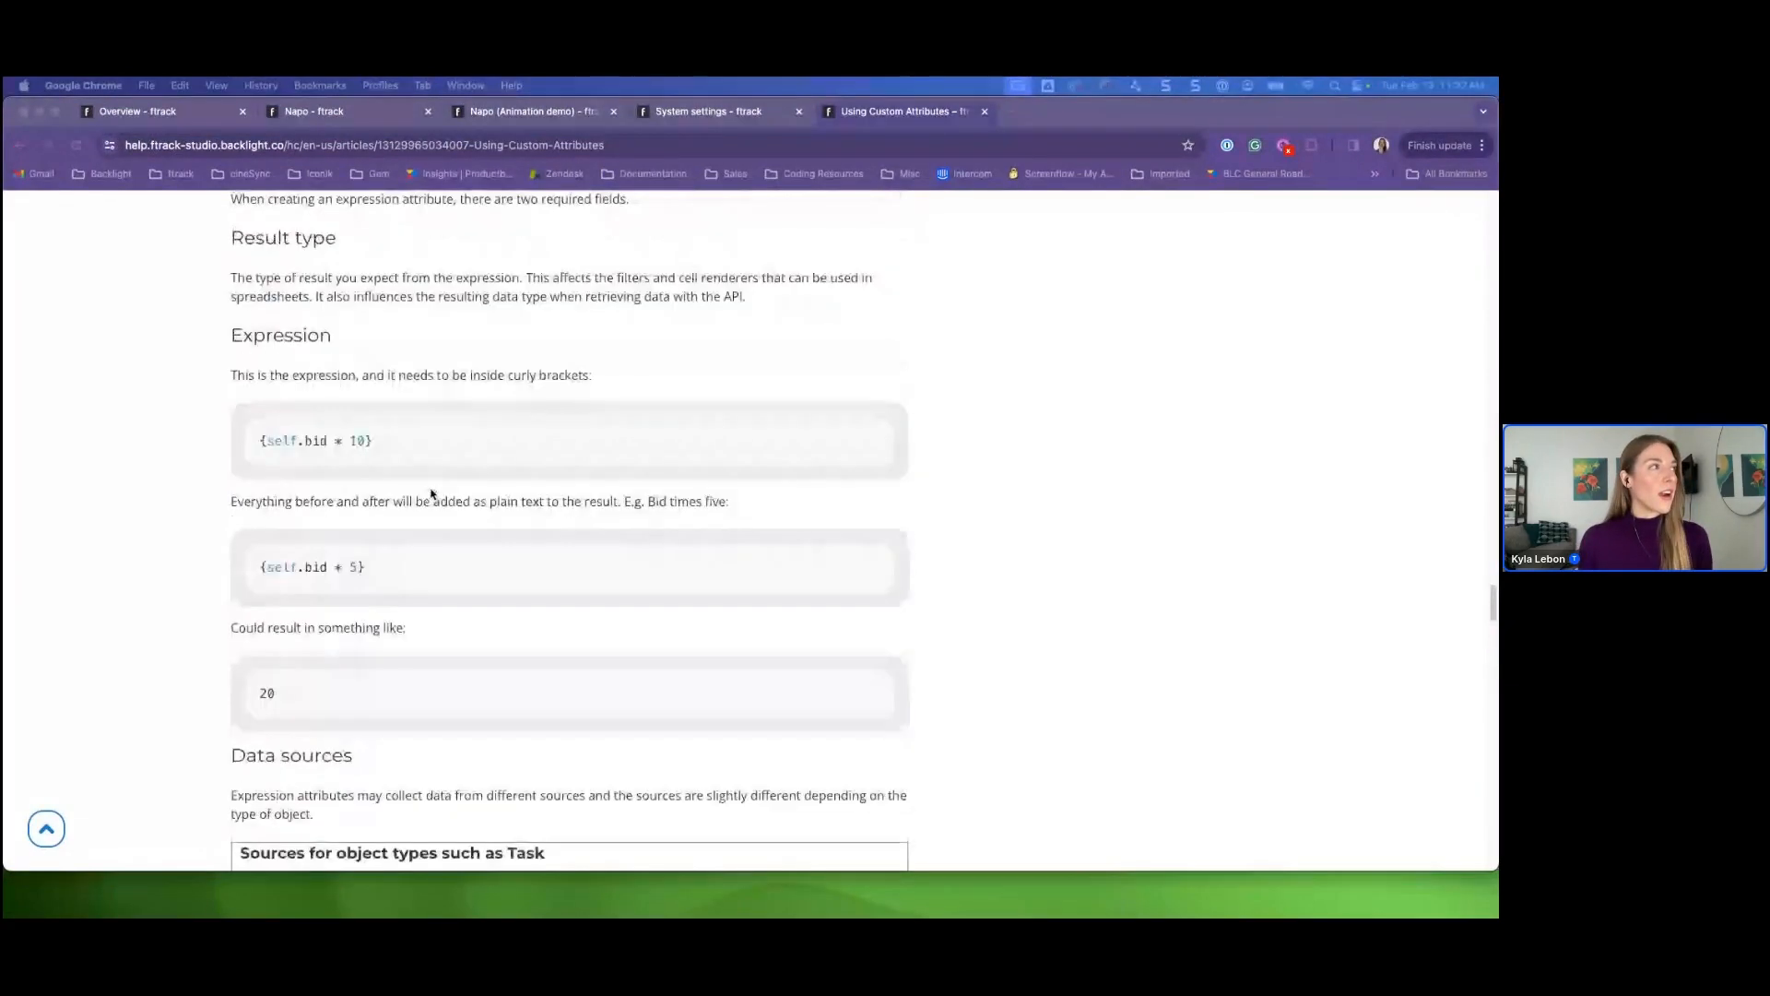
scroll(432, 492, "up", 4)
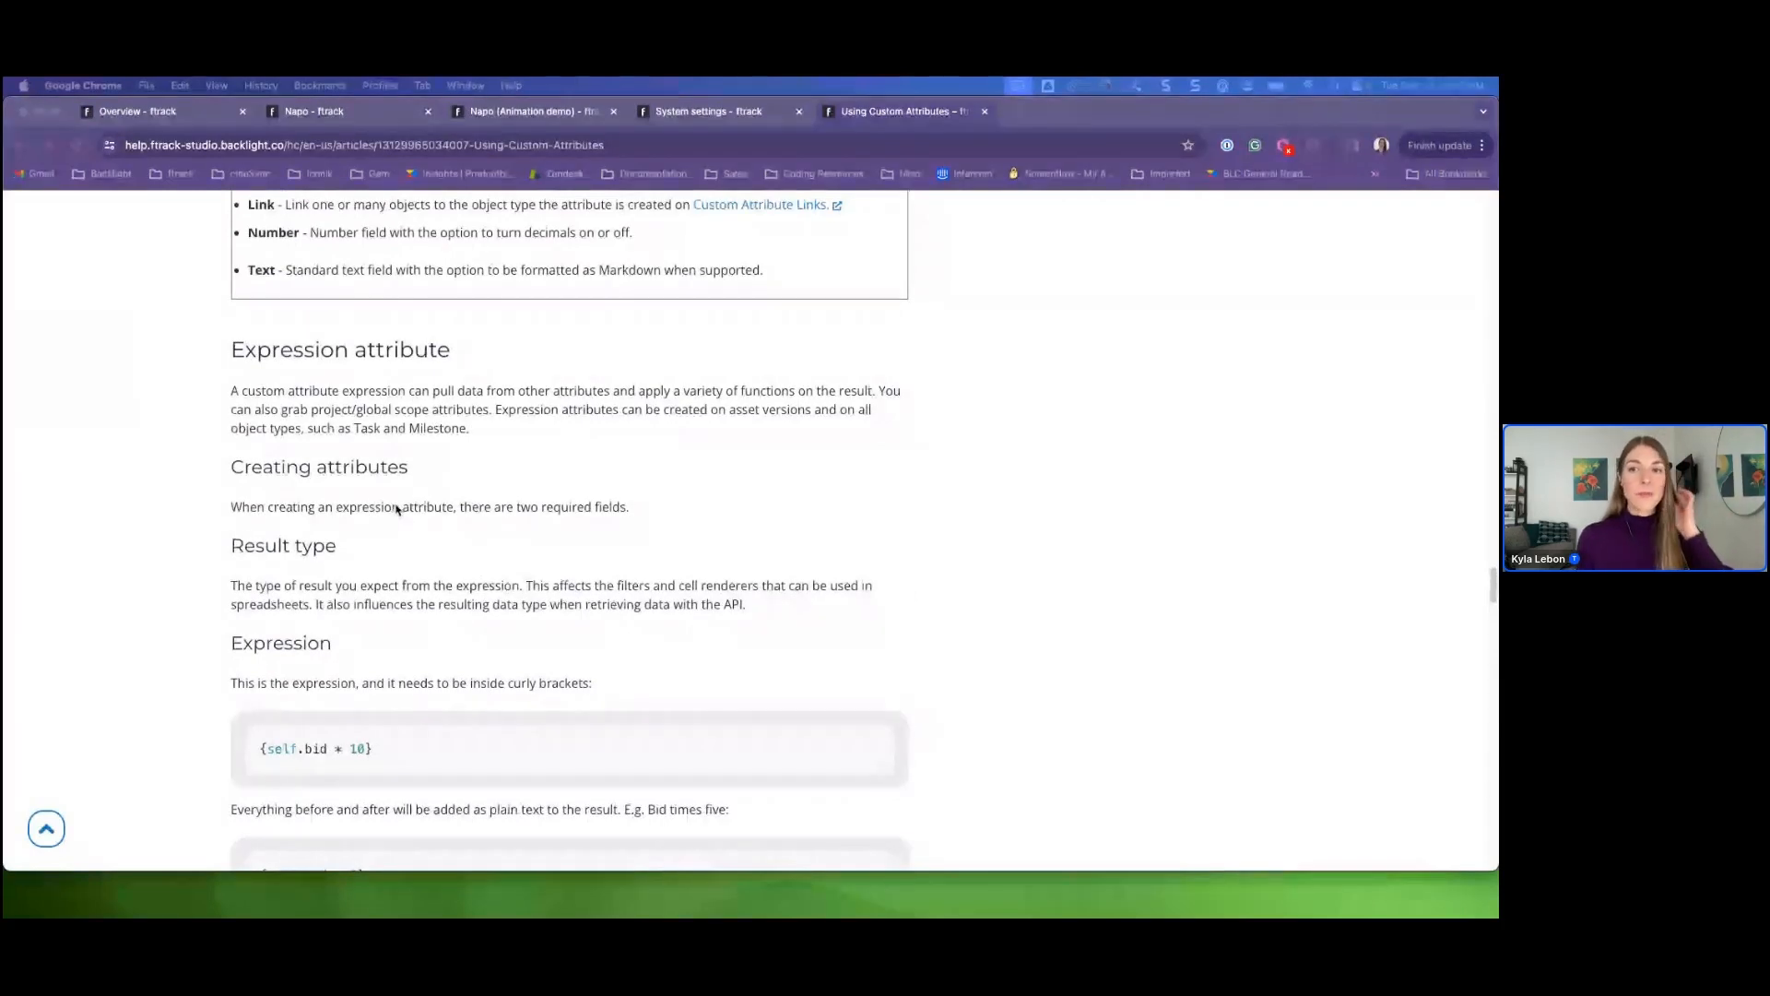
scroll(403, 530, "down", 1)
scroll(403, 529, "down", 5)
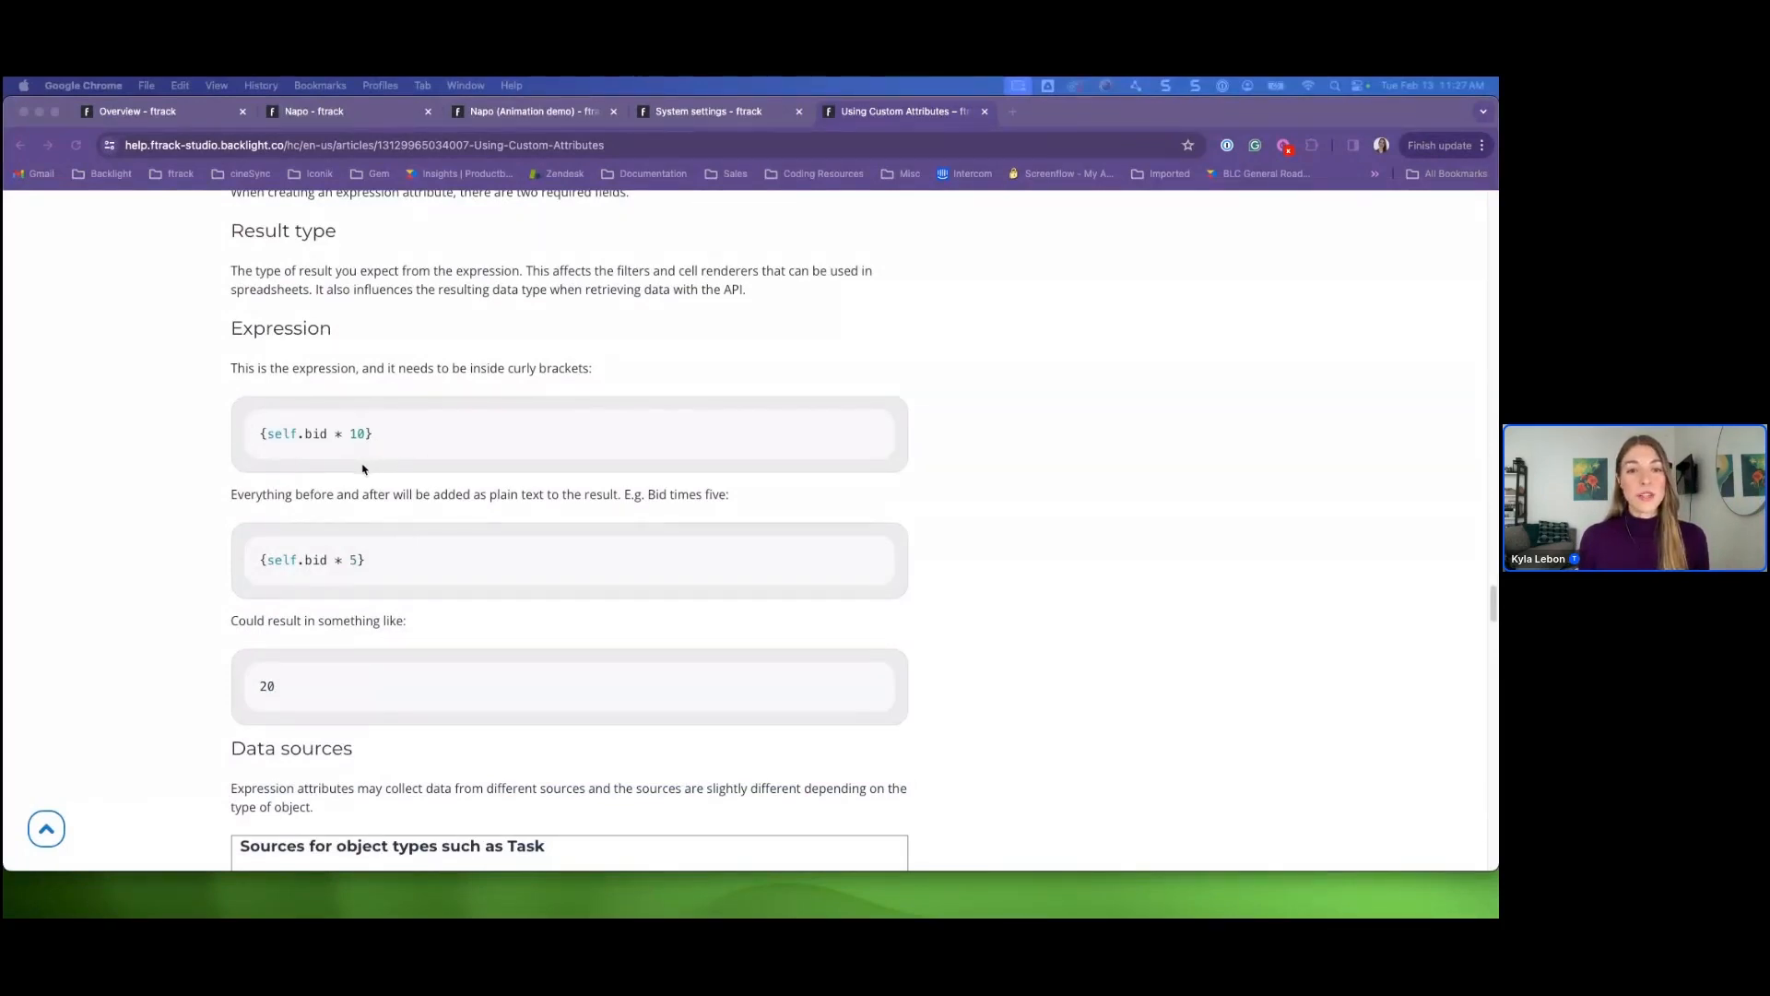
left_click(268, 439)
left_click_drag(267, 434, 387, 439)
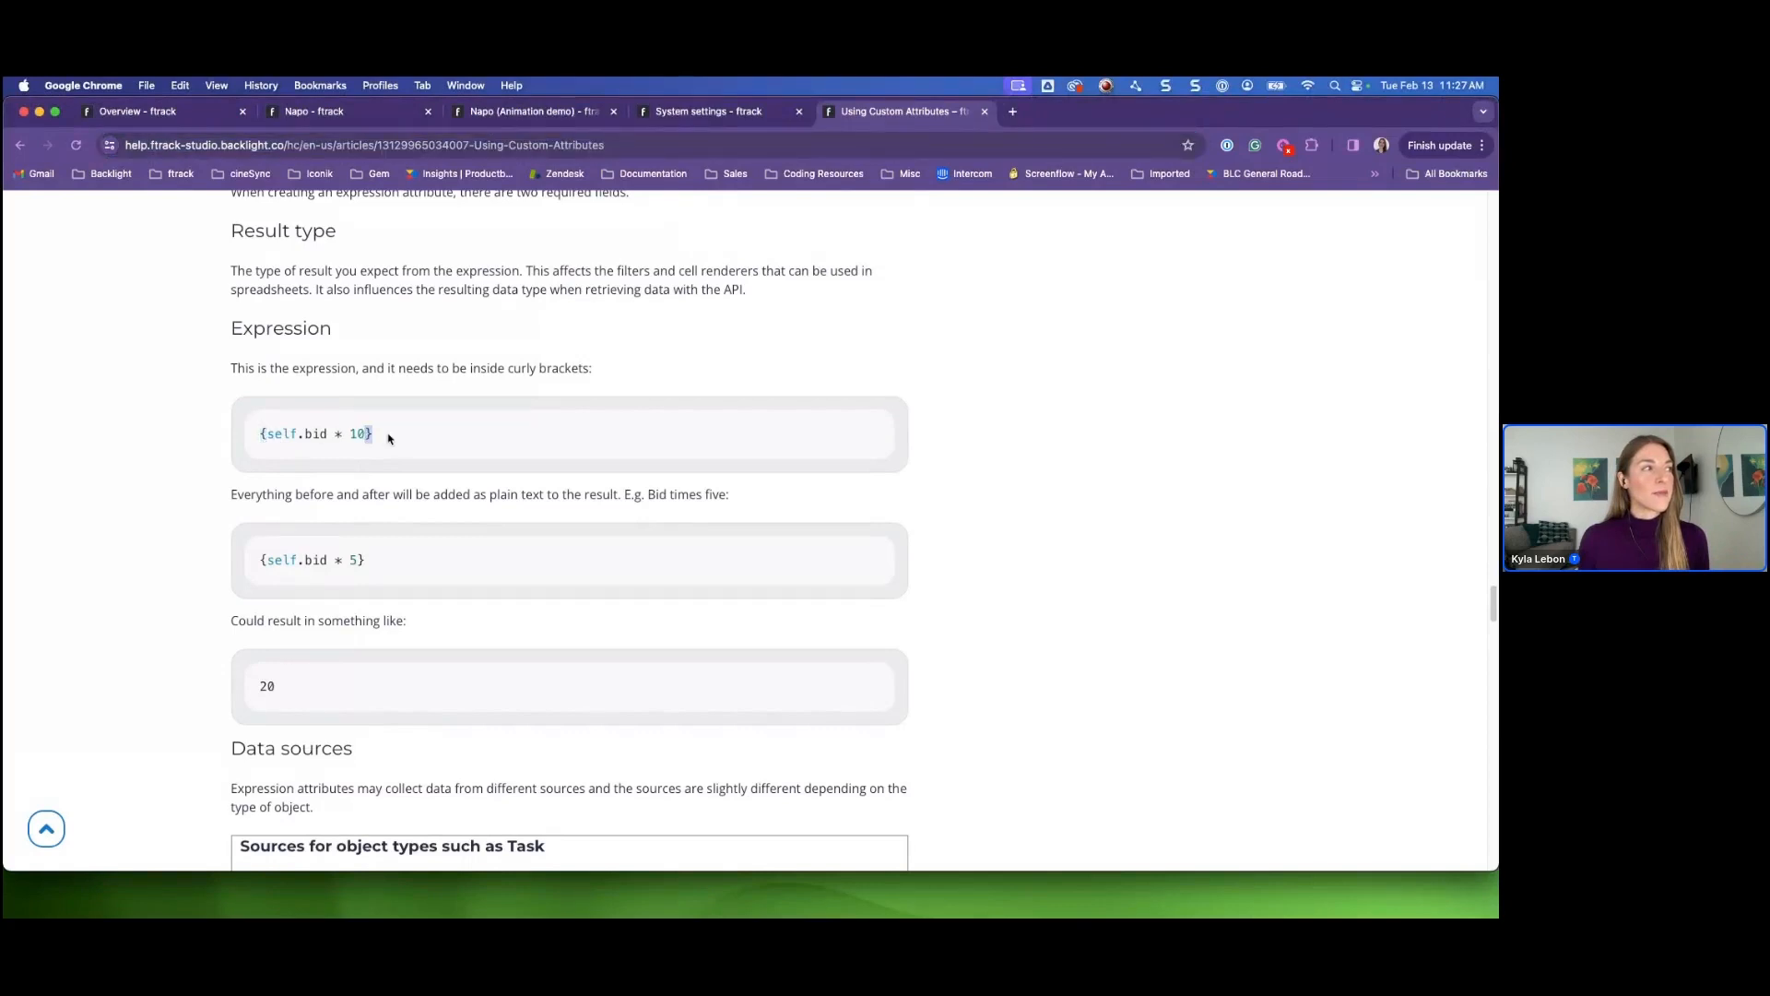
left_click(468, 448)
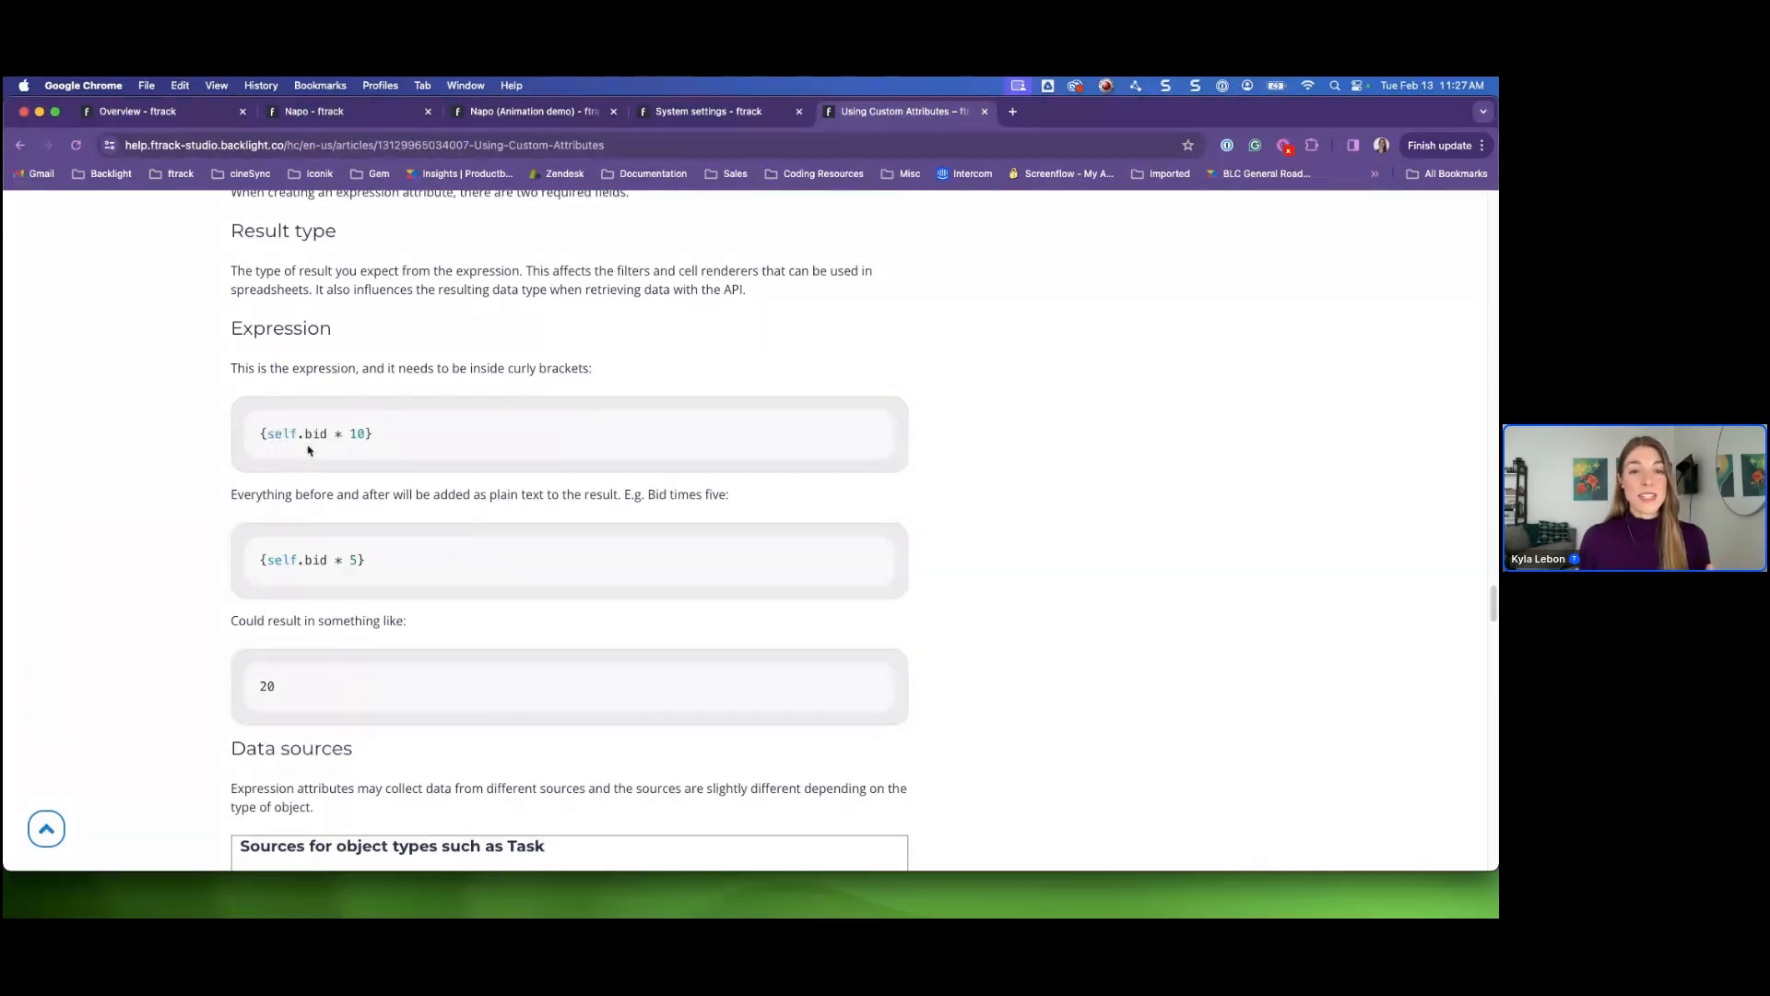
- Examine the article's data sources for object types such as Task, focusing on the self group and its worked field
scroll(309, 449, "down", 1)
scroll(309, 449, "down", 8)
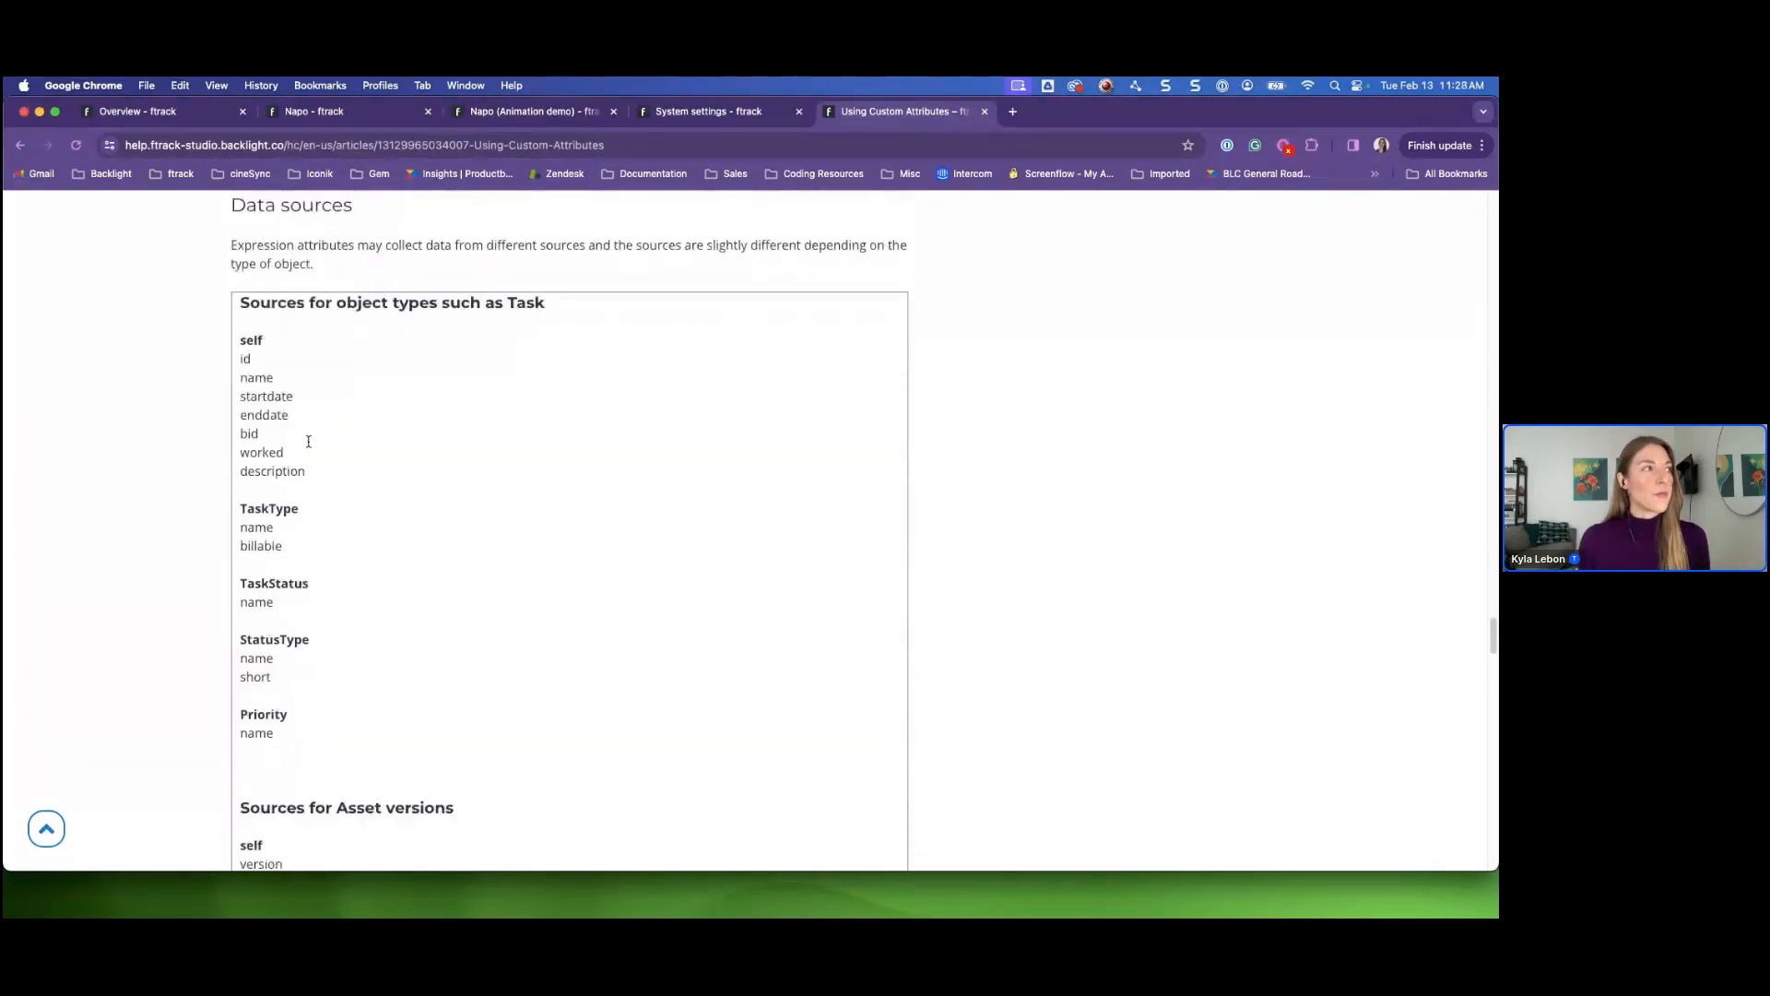
scroll(313, 452, "up", 1)
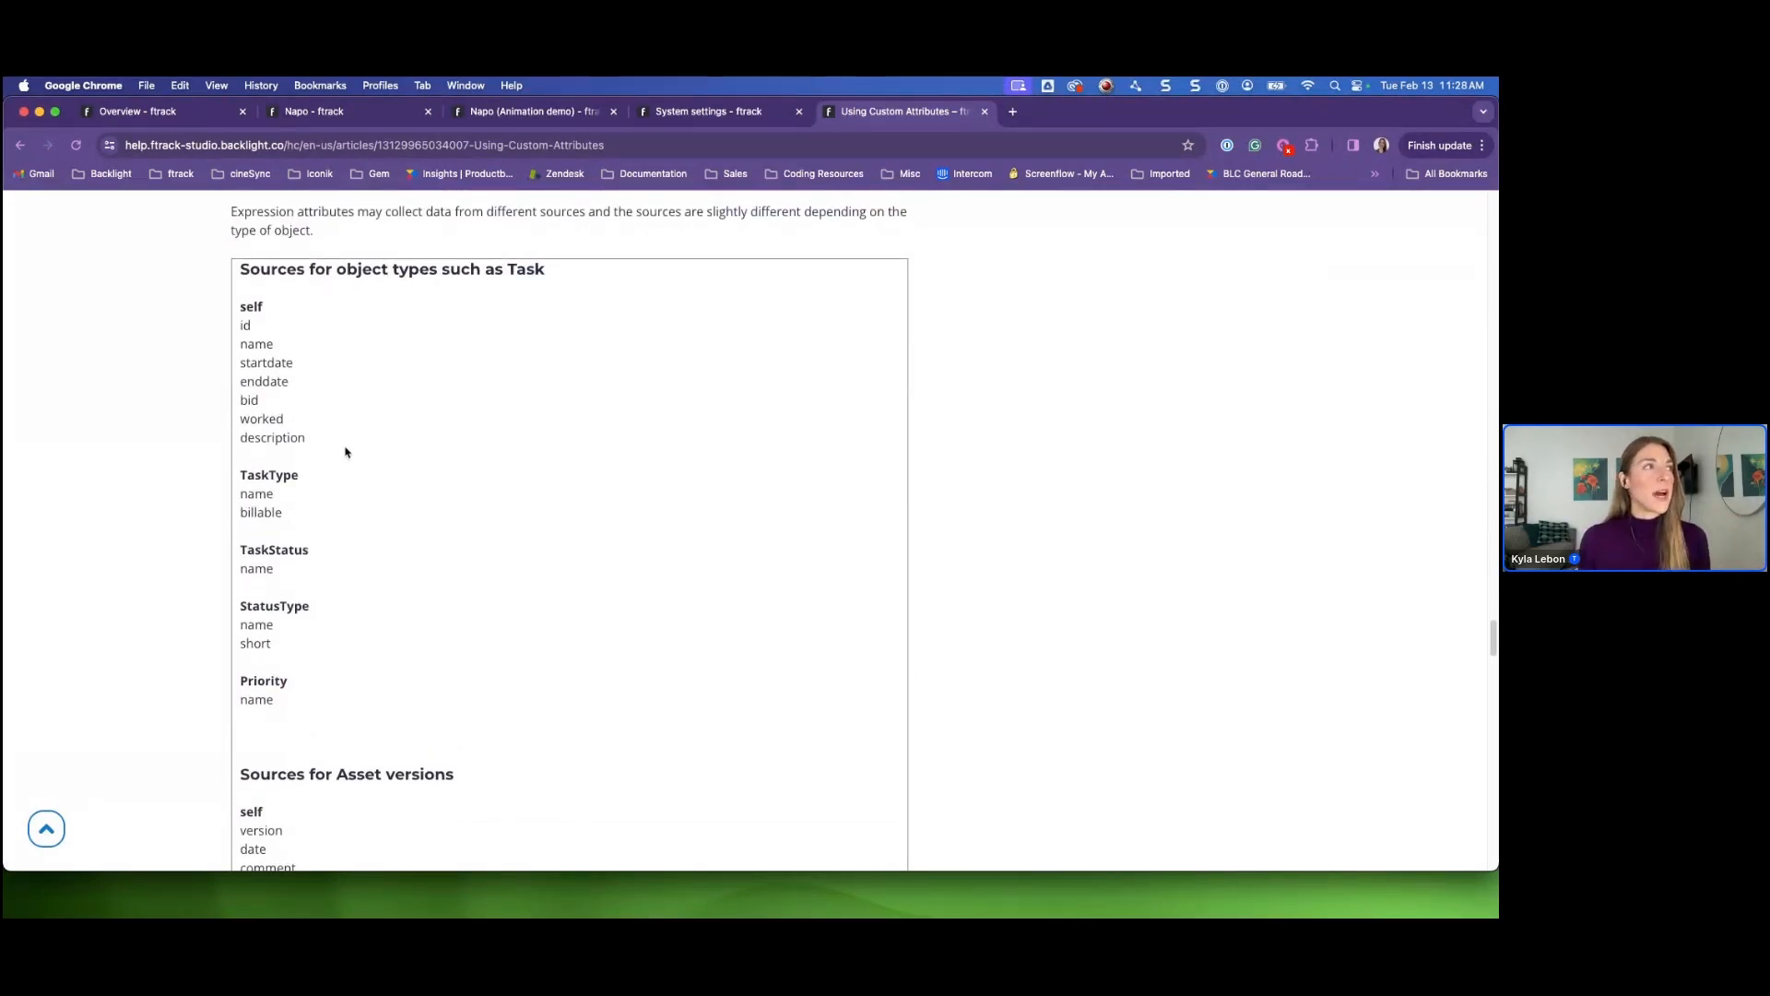
scroll(346, 452, "up", 1)
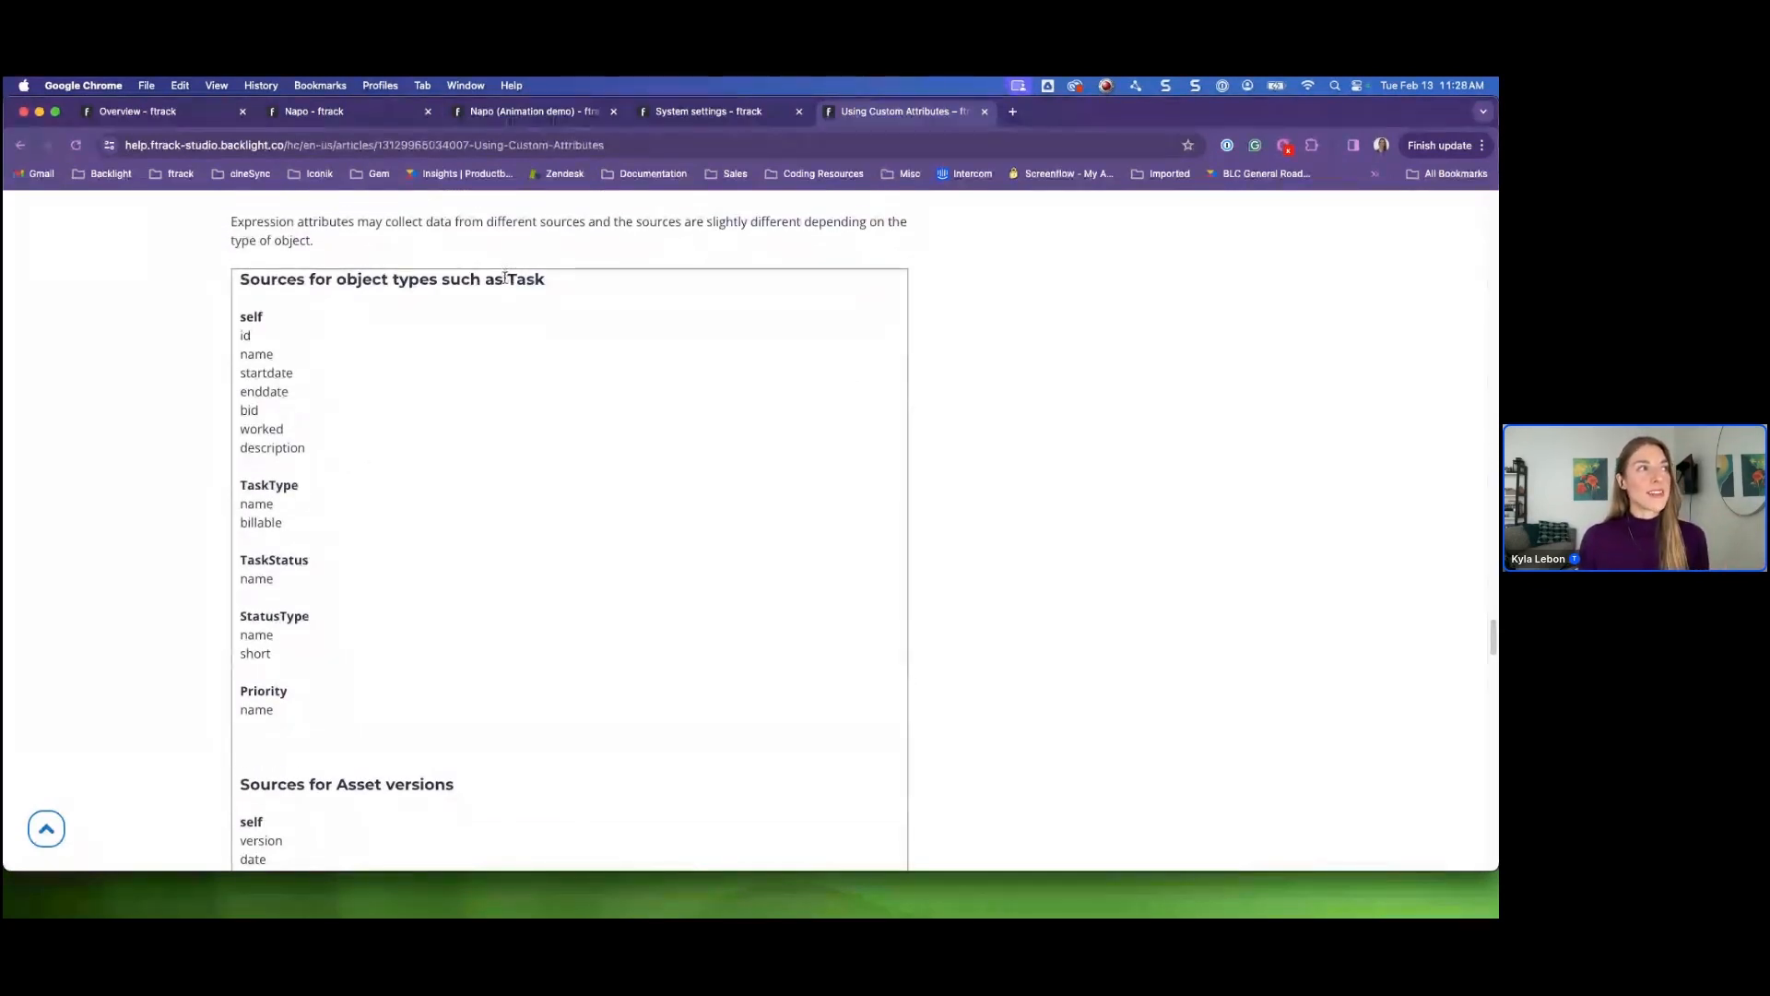
left_click_drag(507, 277, 545, 284)
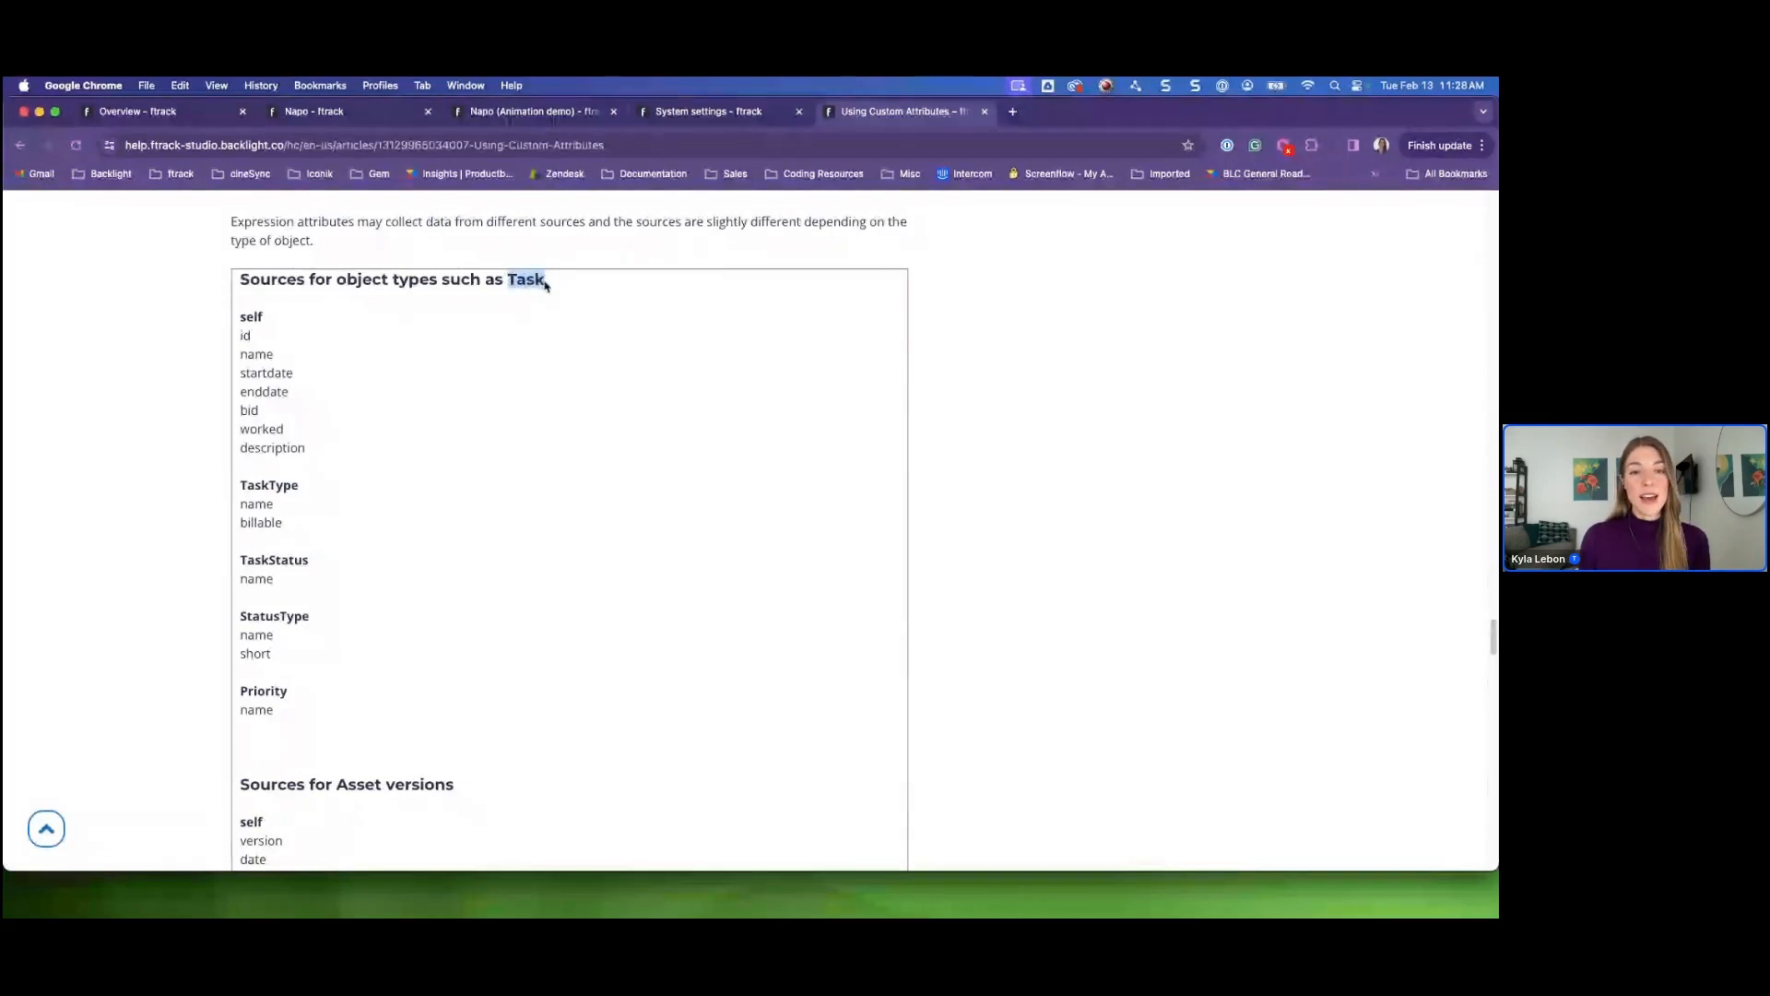
left_click(461, 339)
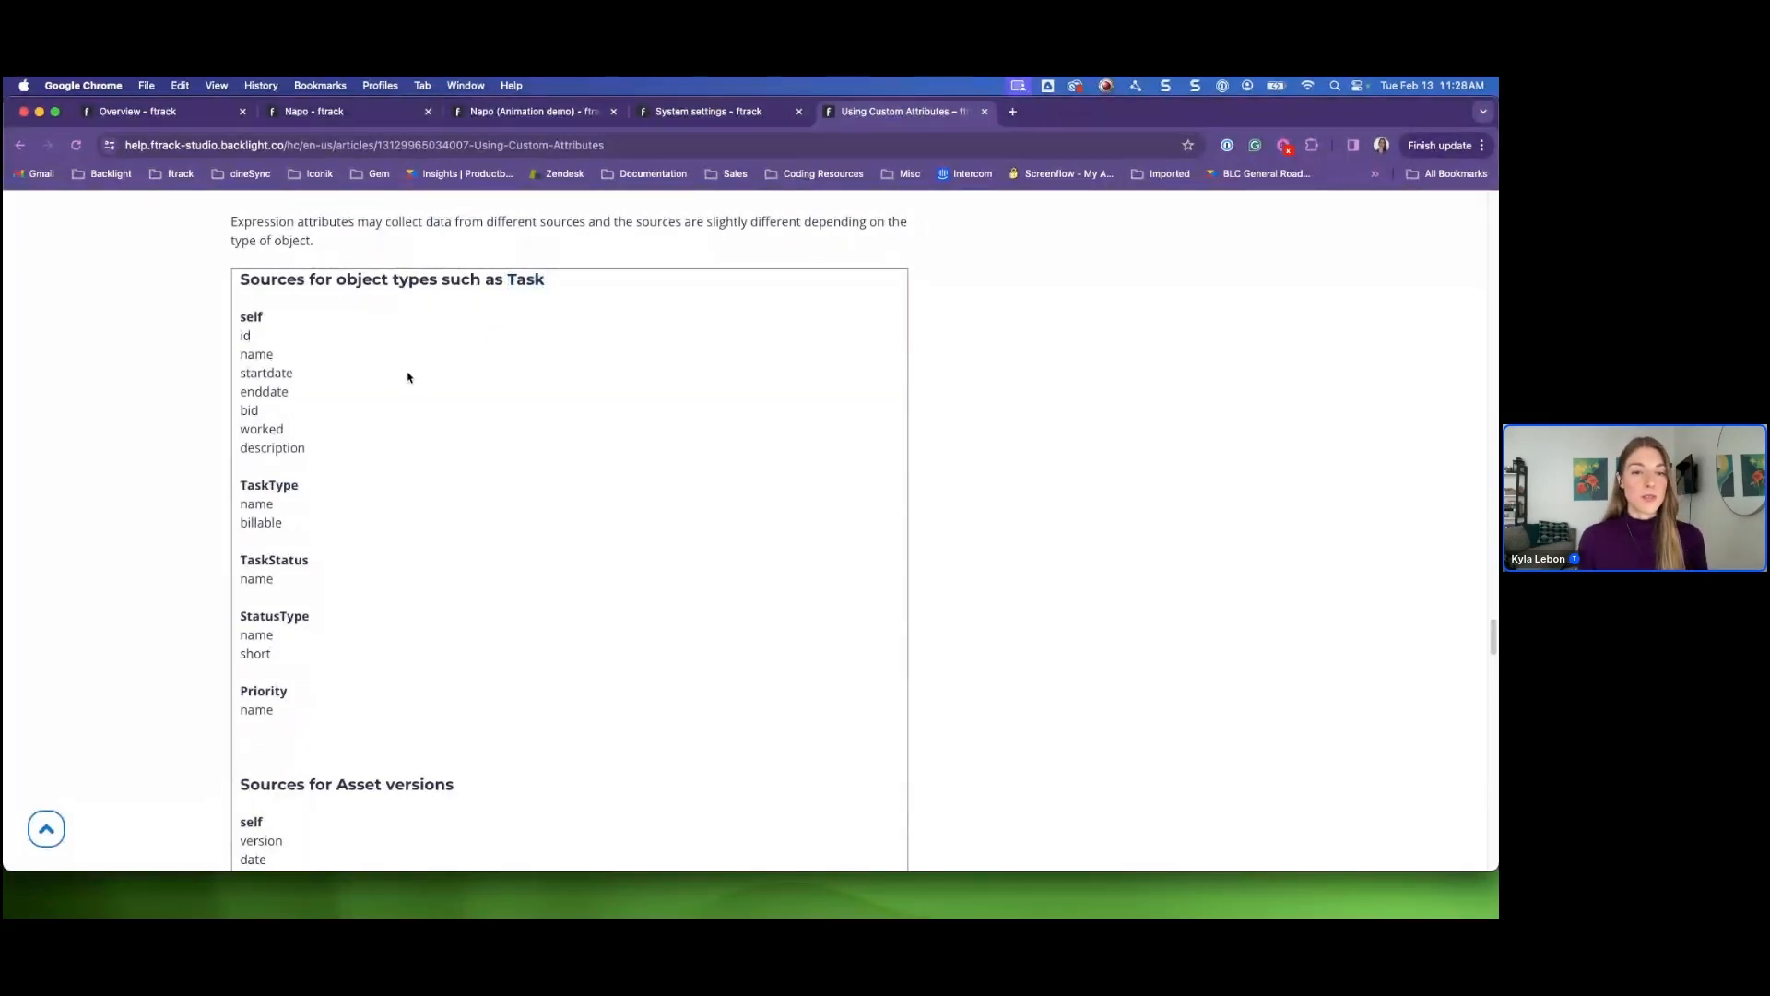
left_click_drag(263, 319, 243, 316)
left_click(273, 323)
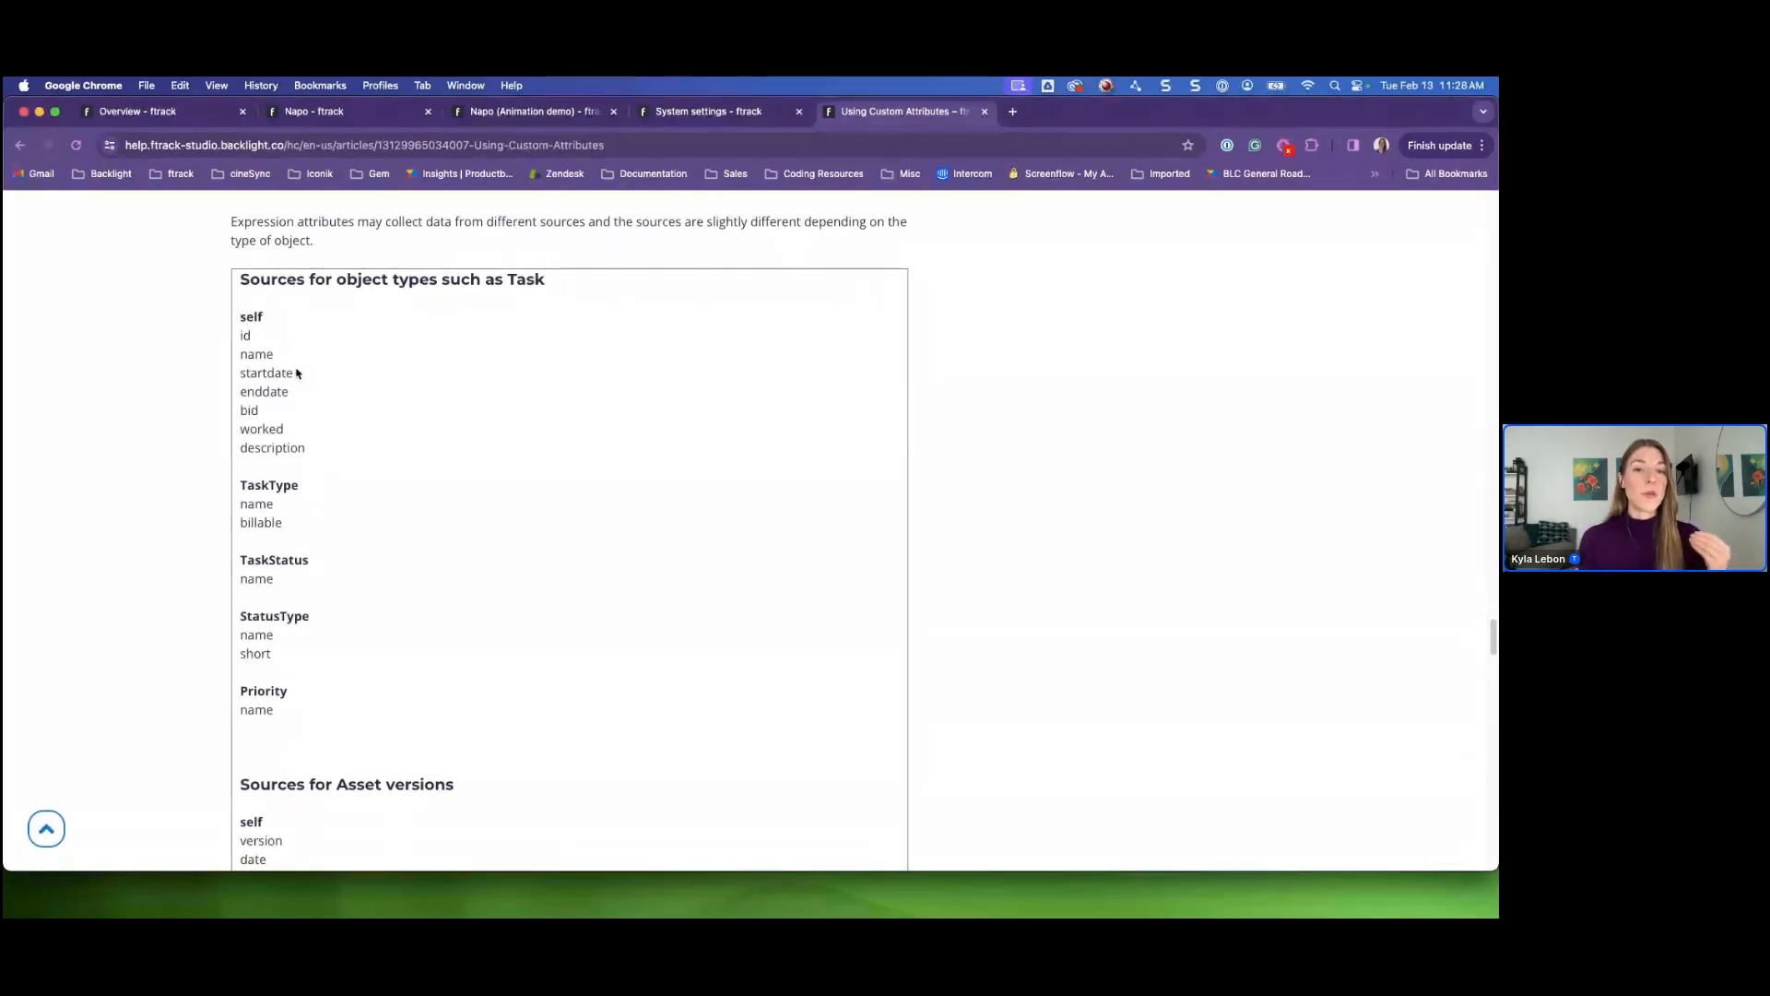
left_click_drag(283, 428, 238, 427)
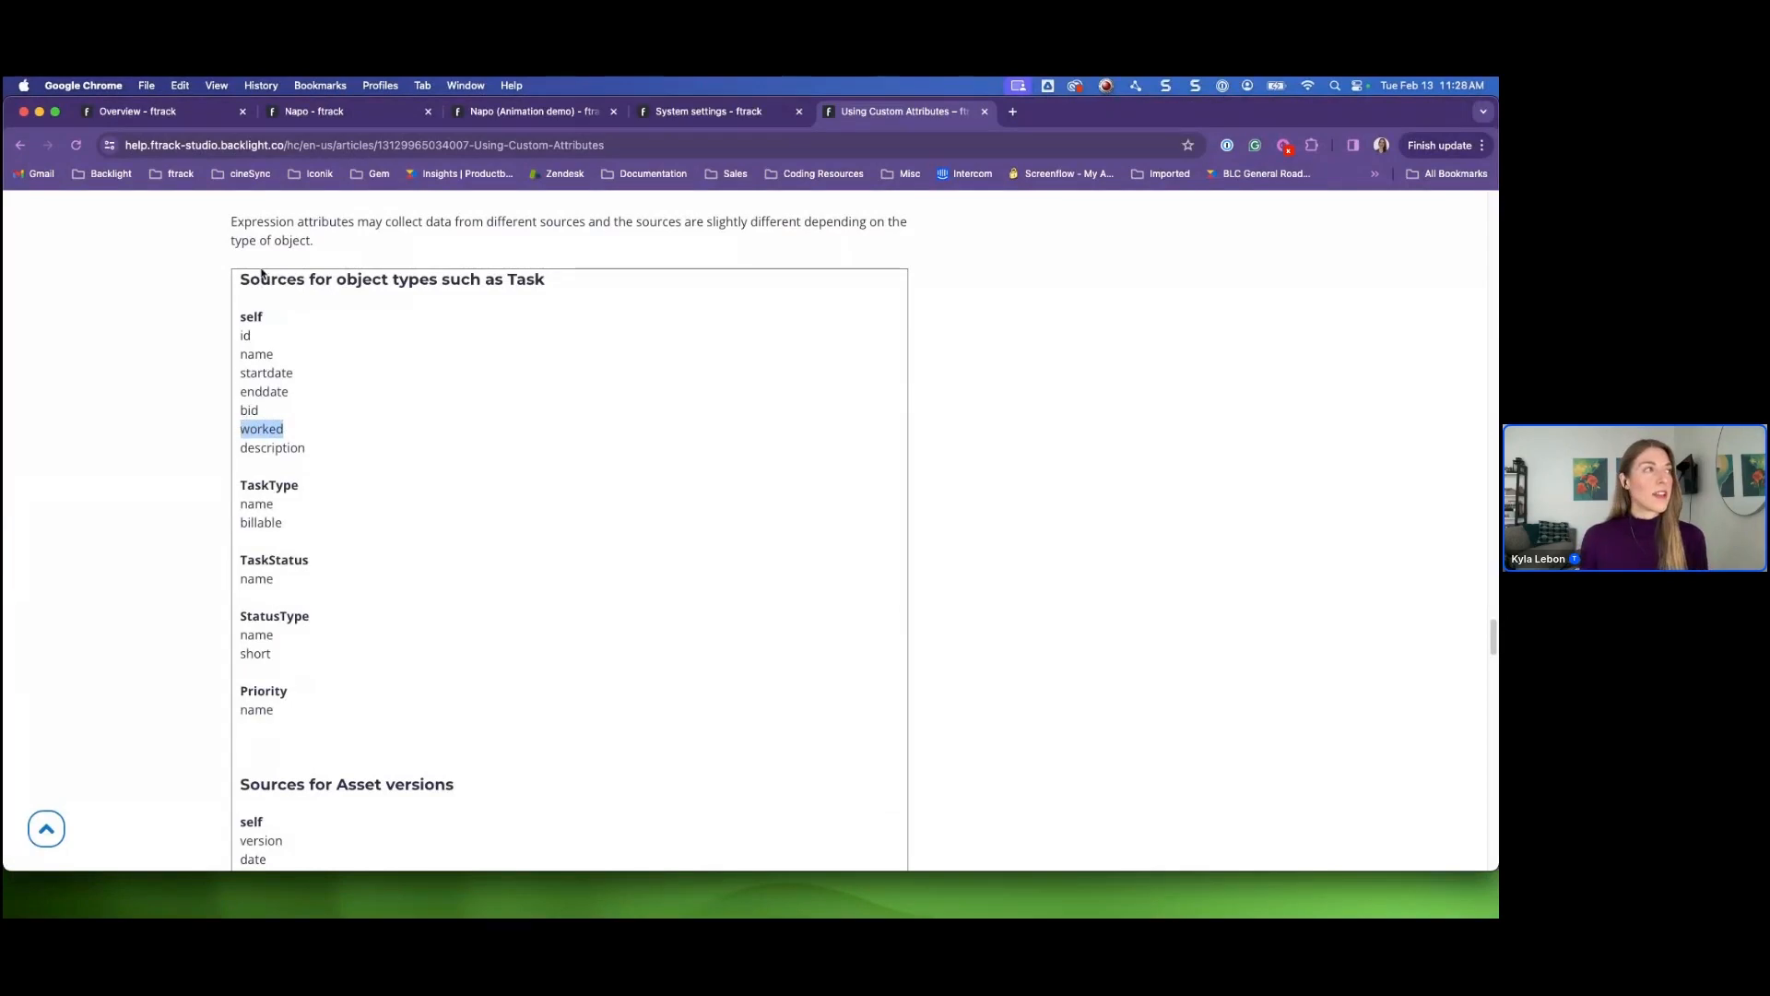
left_click_drag(262, 316, 239, 319)
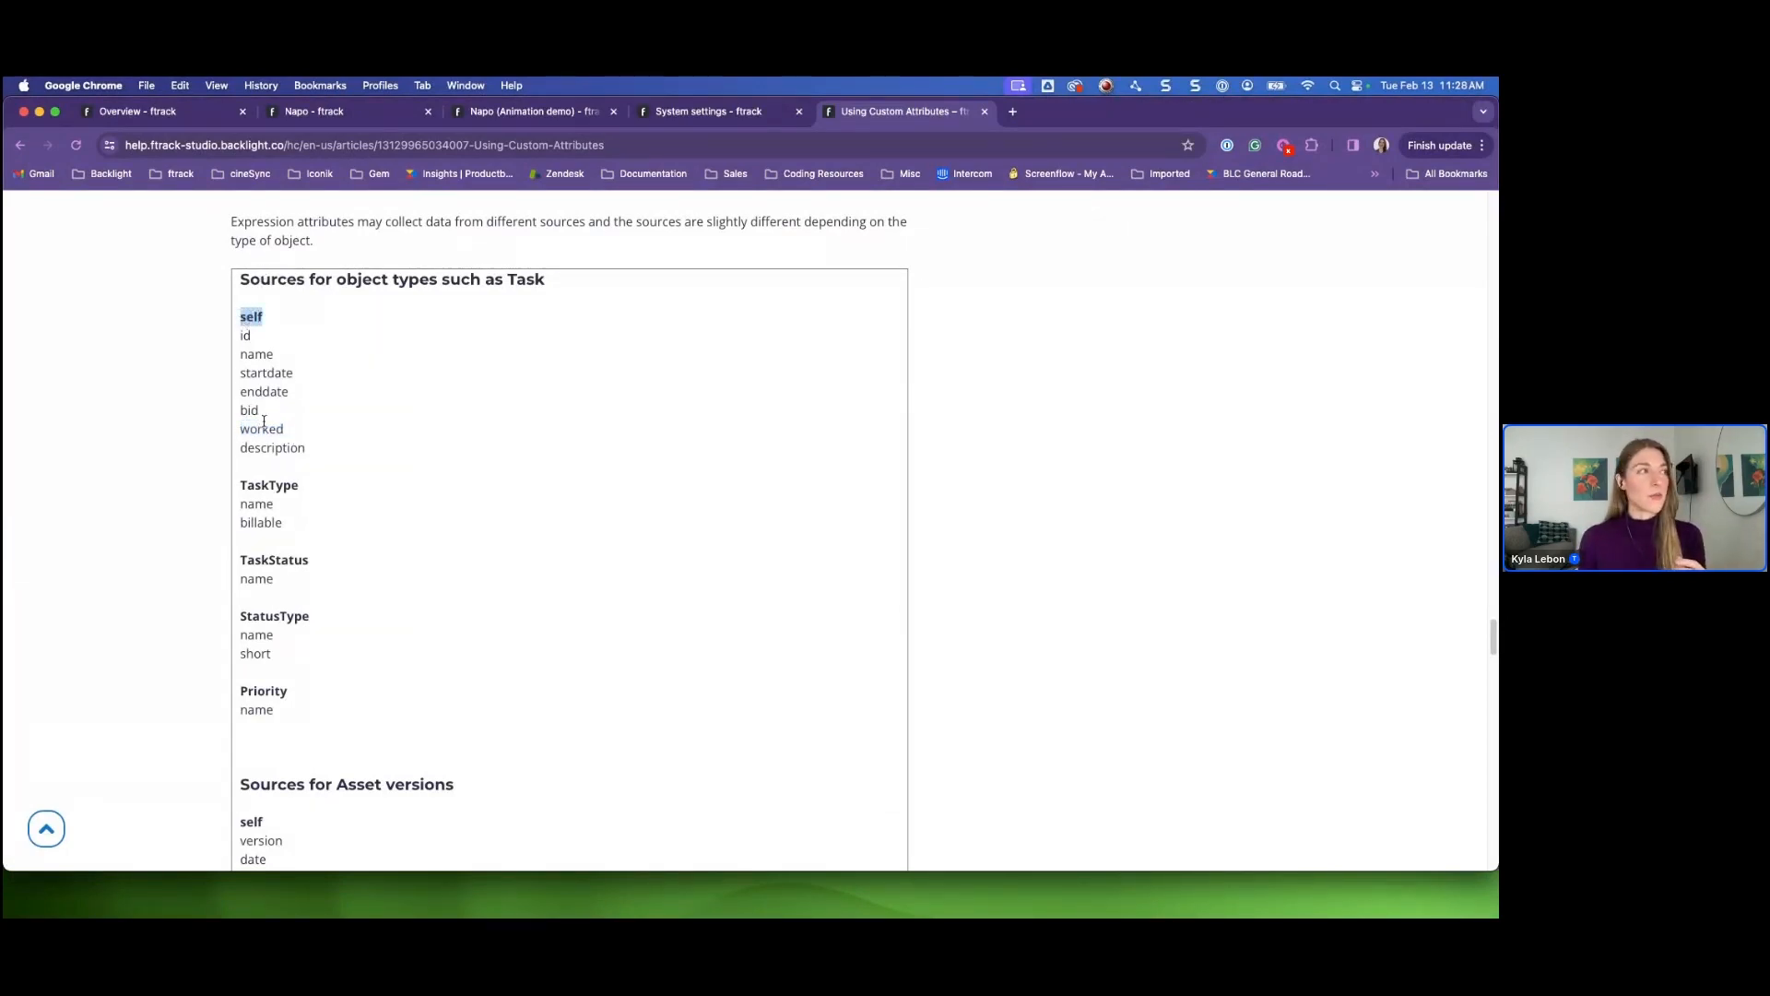
left_click_drag(285, 429, 228, 433)
left_click(356, 429)
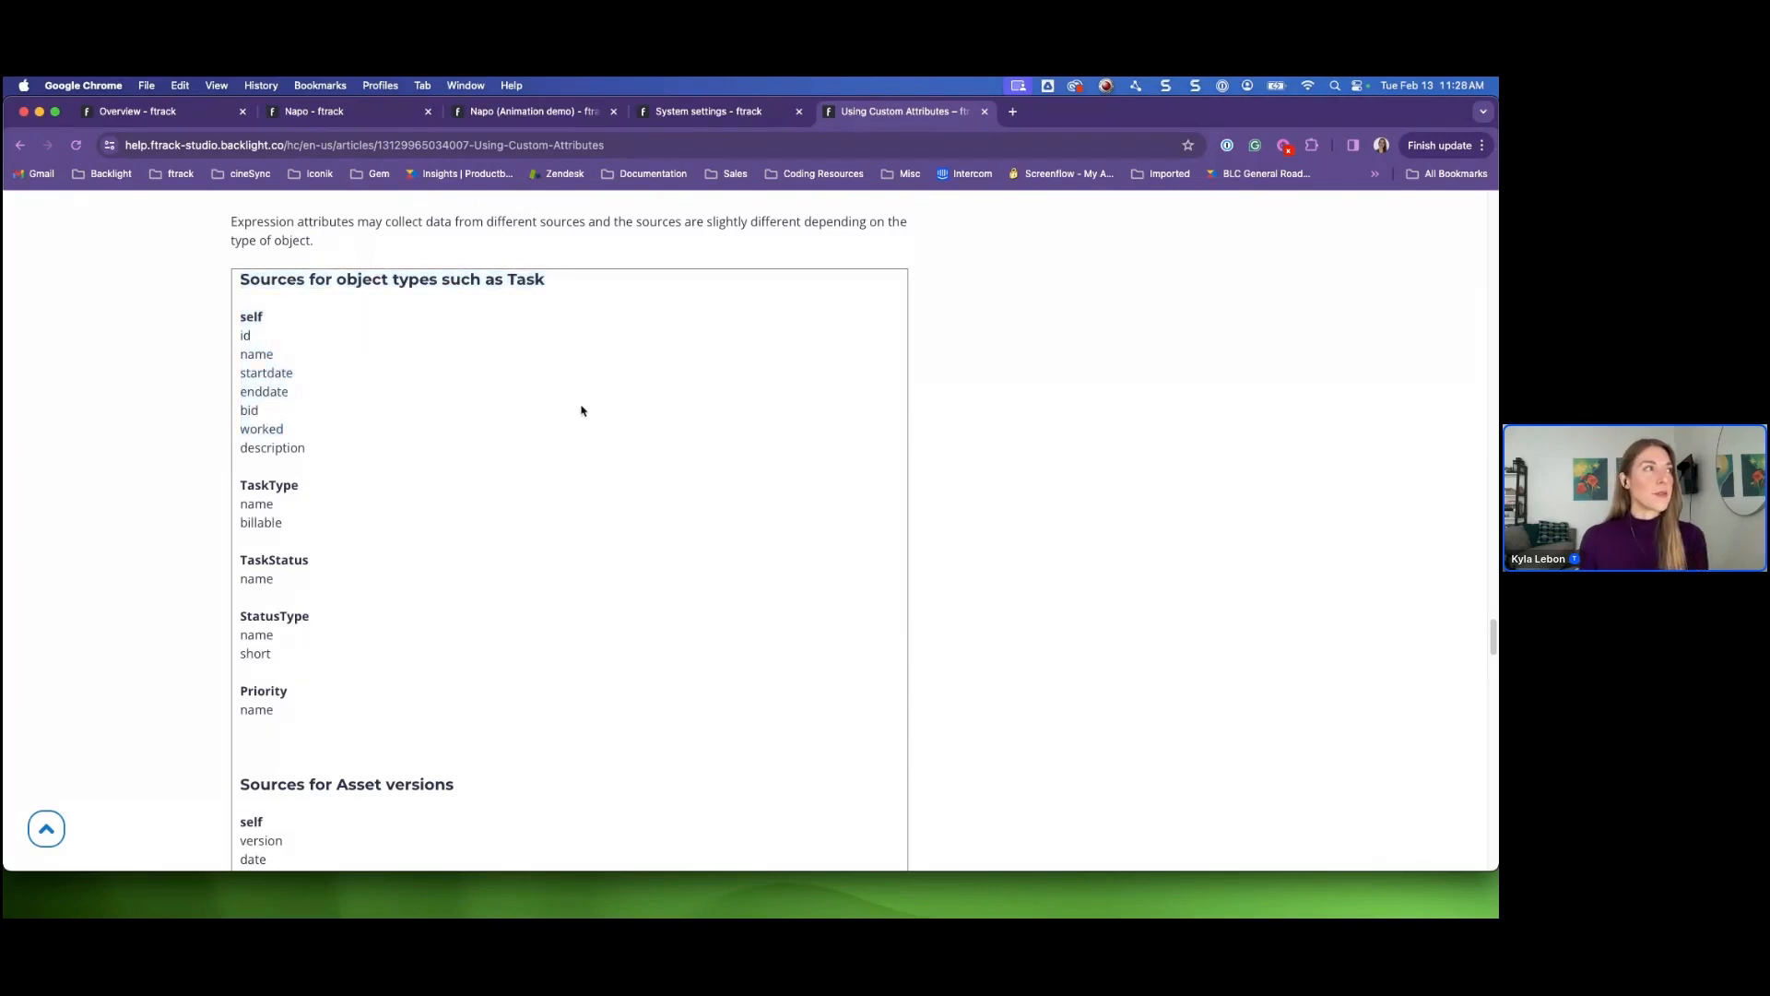
scroll(572, 408, "up", 2)
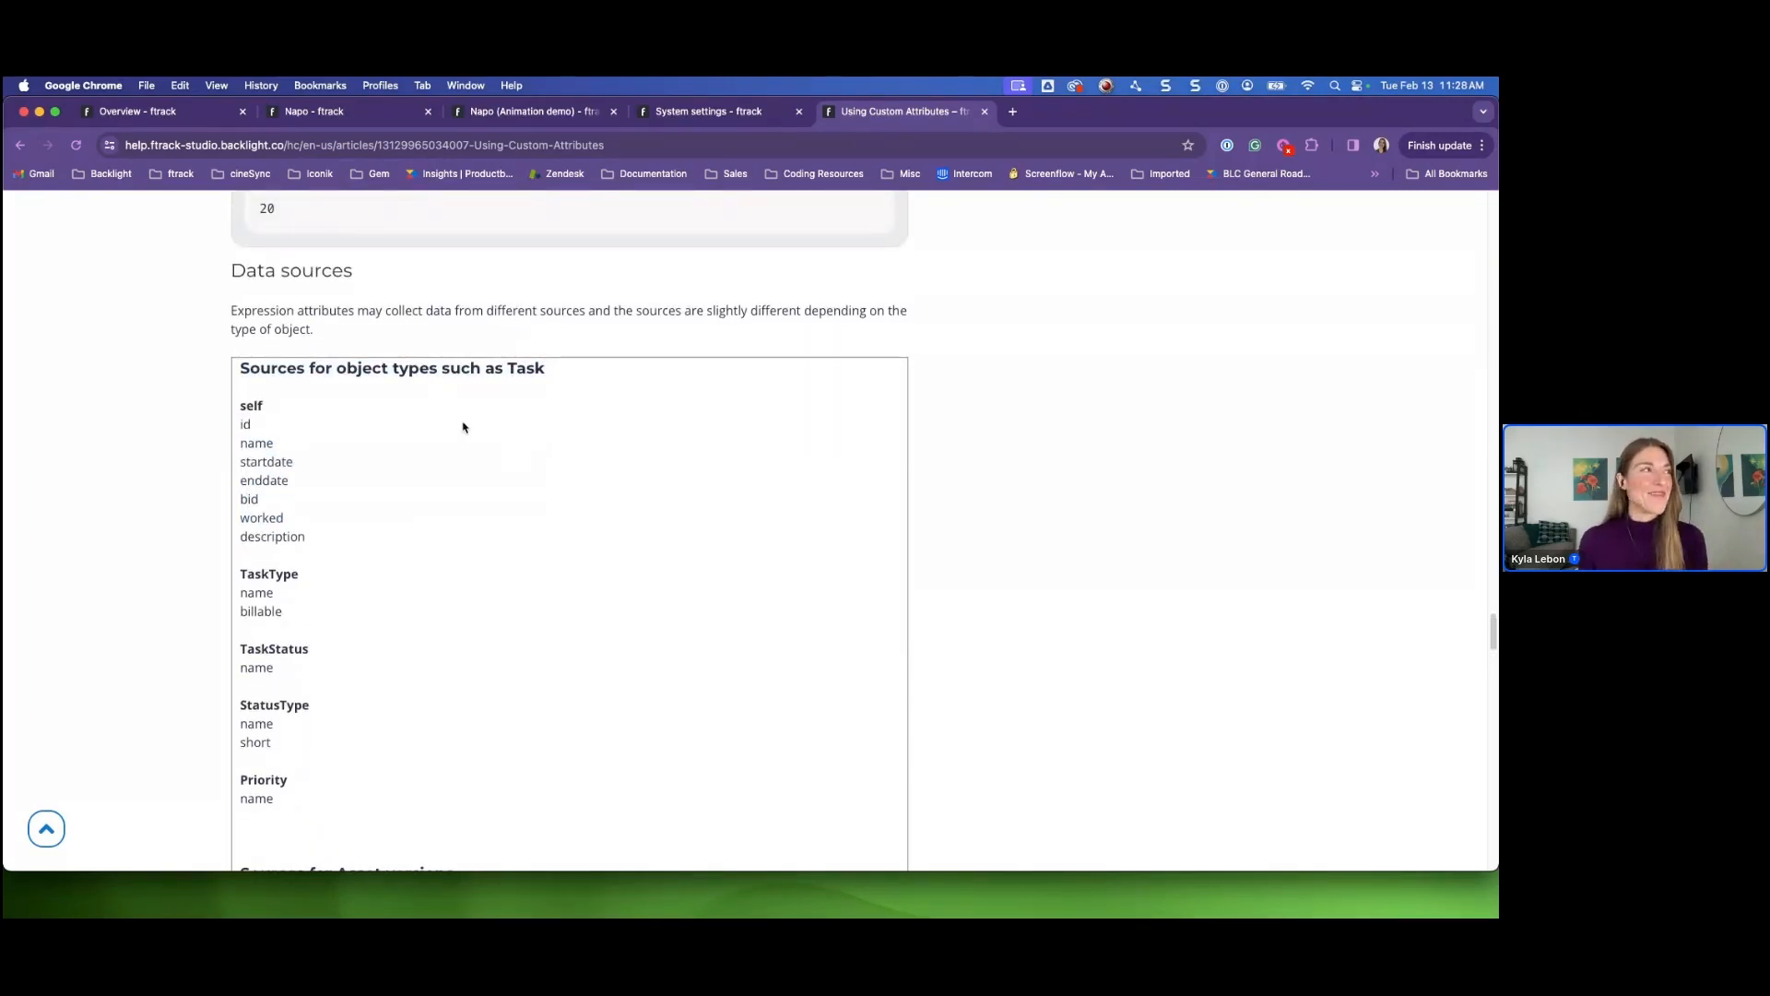
scroll(454, 419, "up", 1)
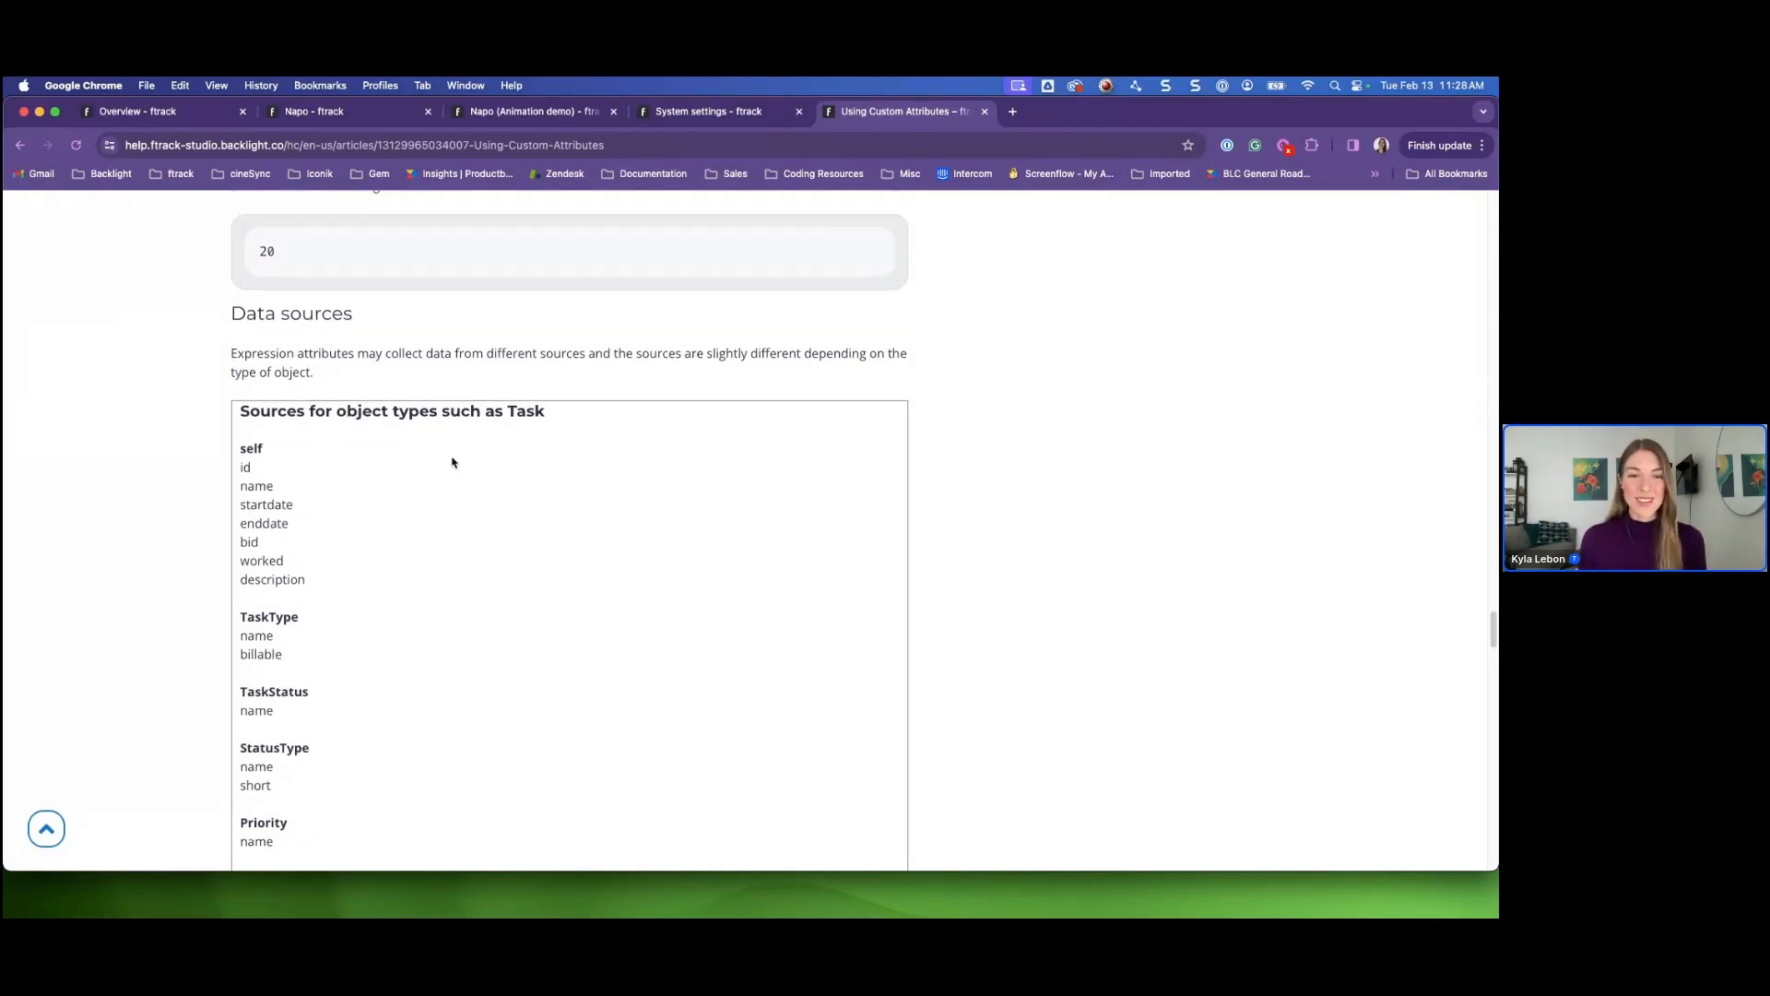
scroll(457, 465, "up", 1)
- Back in the Cost To Date attribute form, enter the expression {self.worked * self.h_rate} and test it
left_click(726, 111)
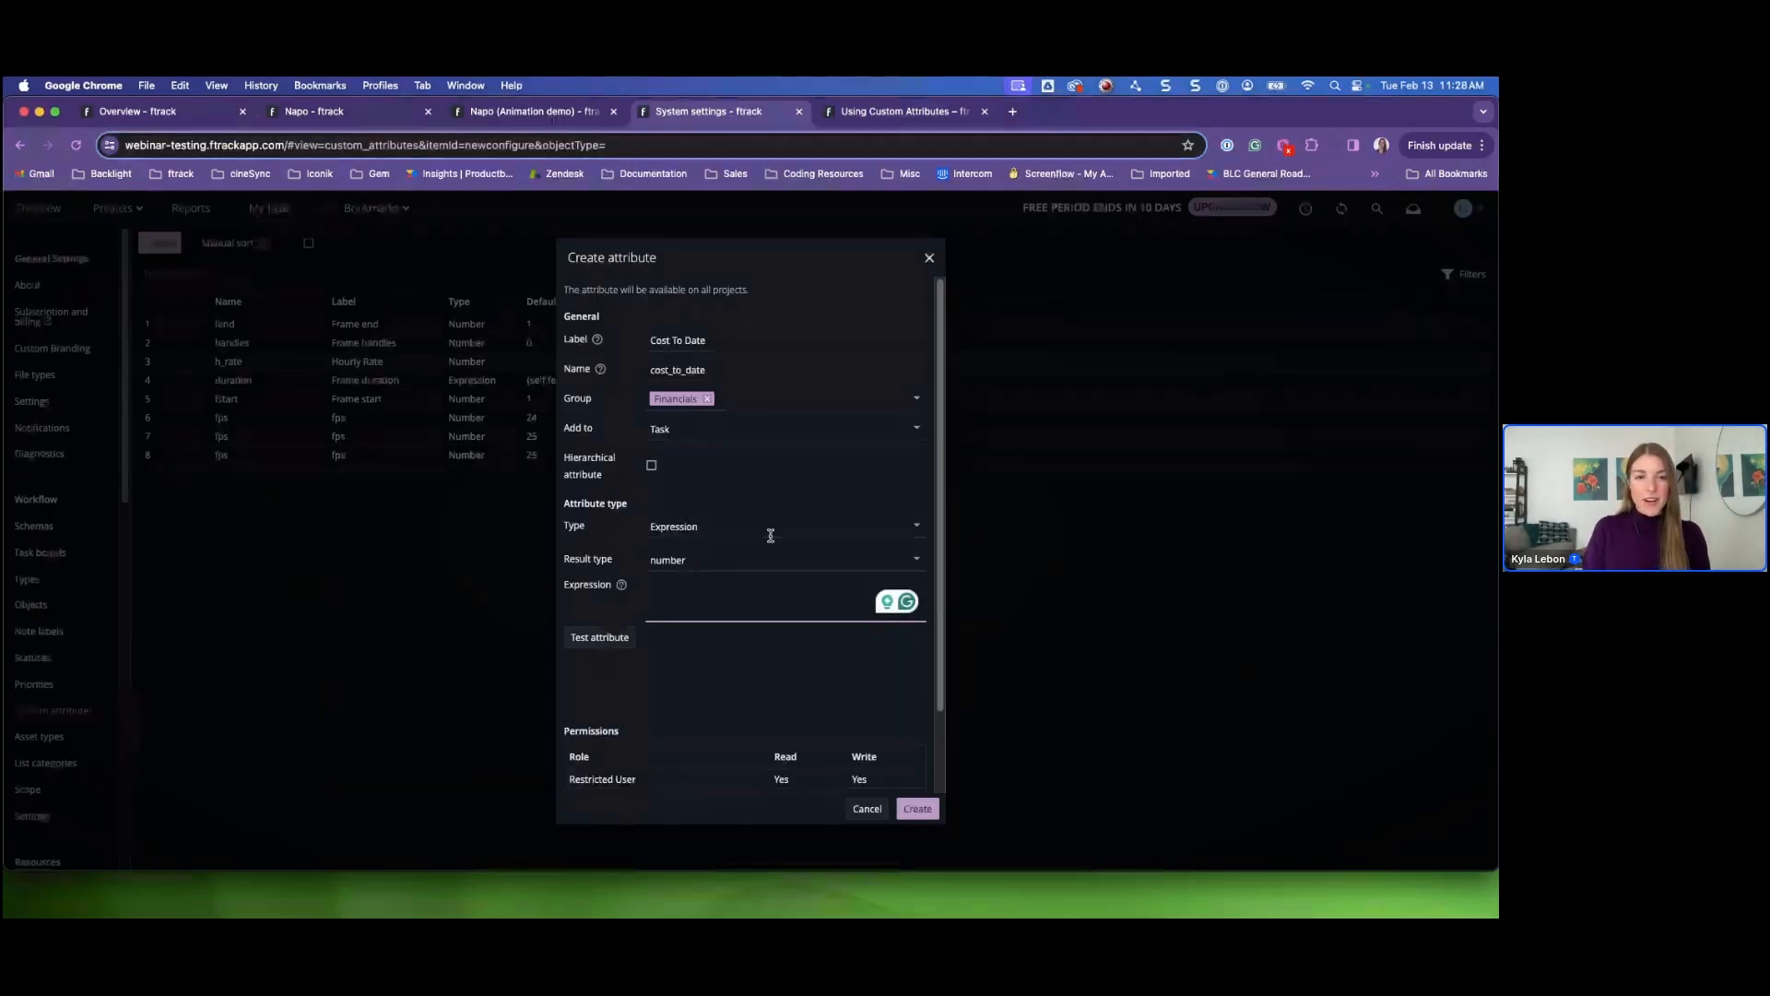
type("{self.worked *")
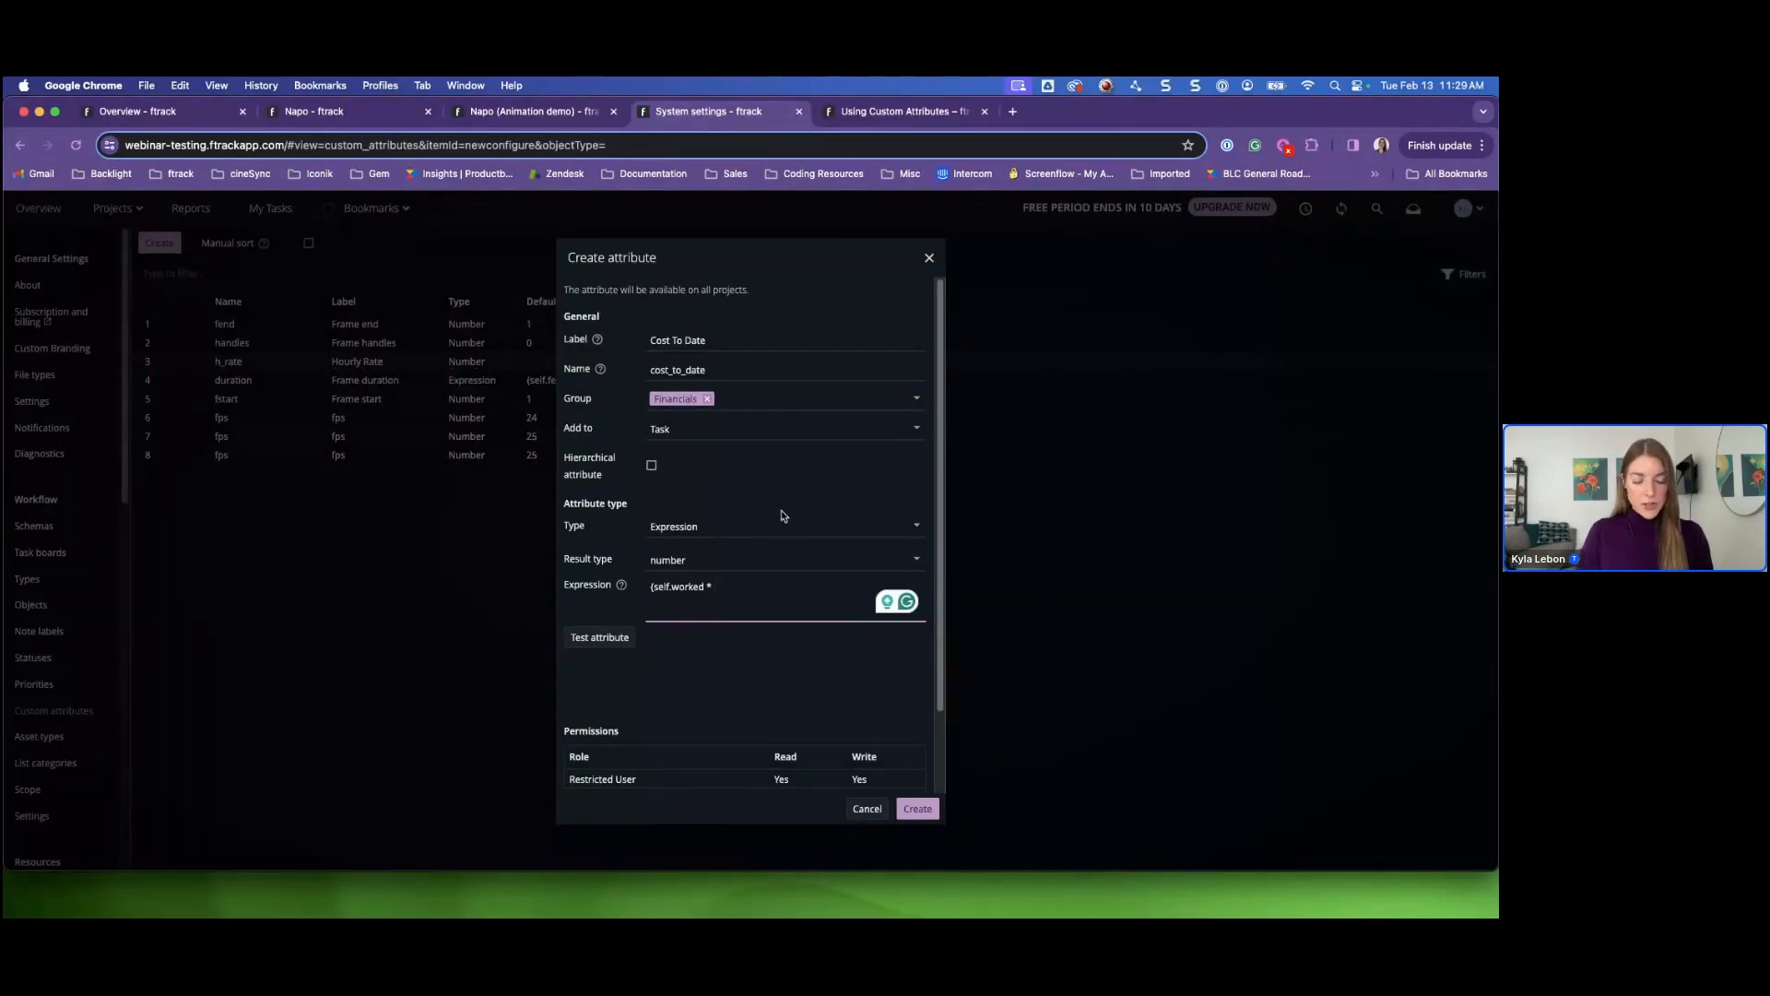
type("self.")
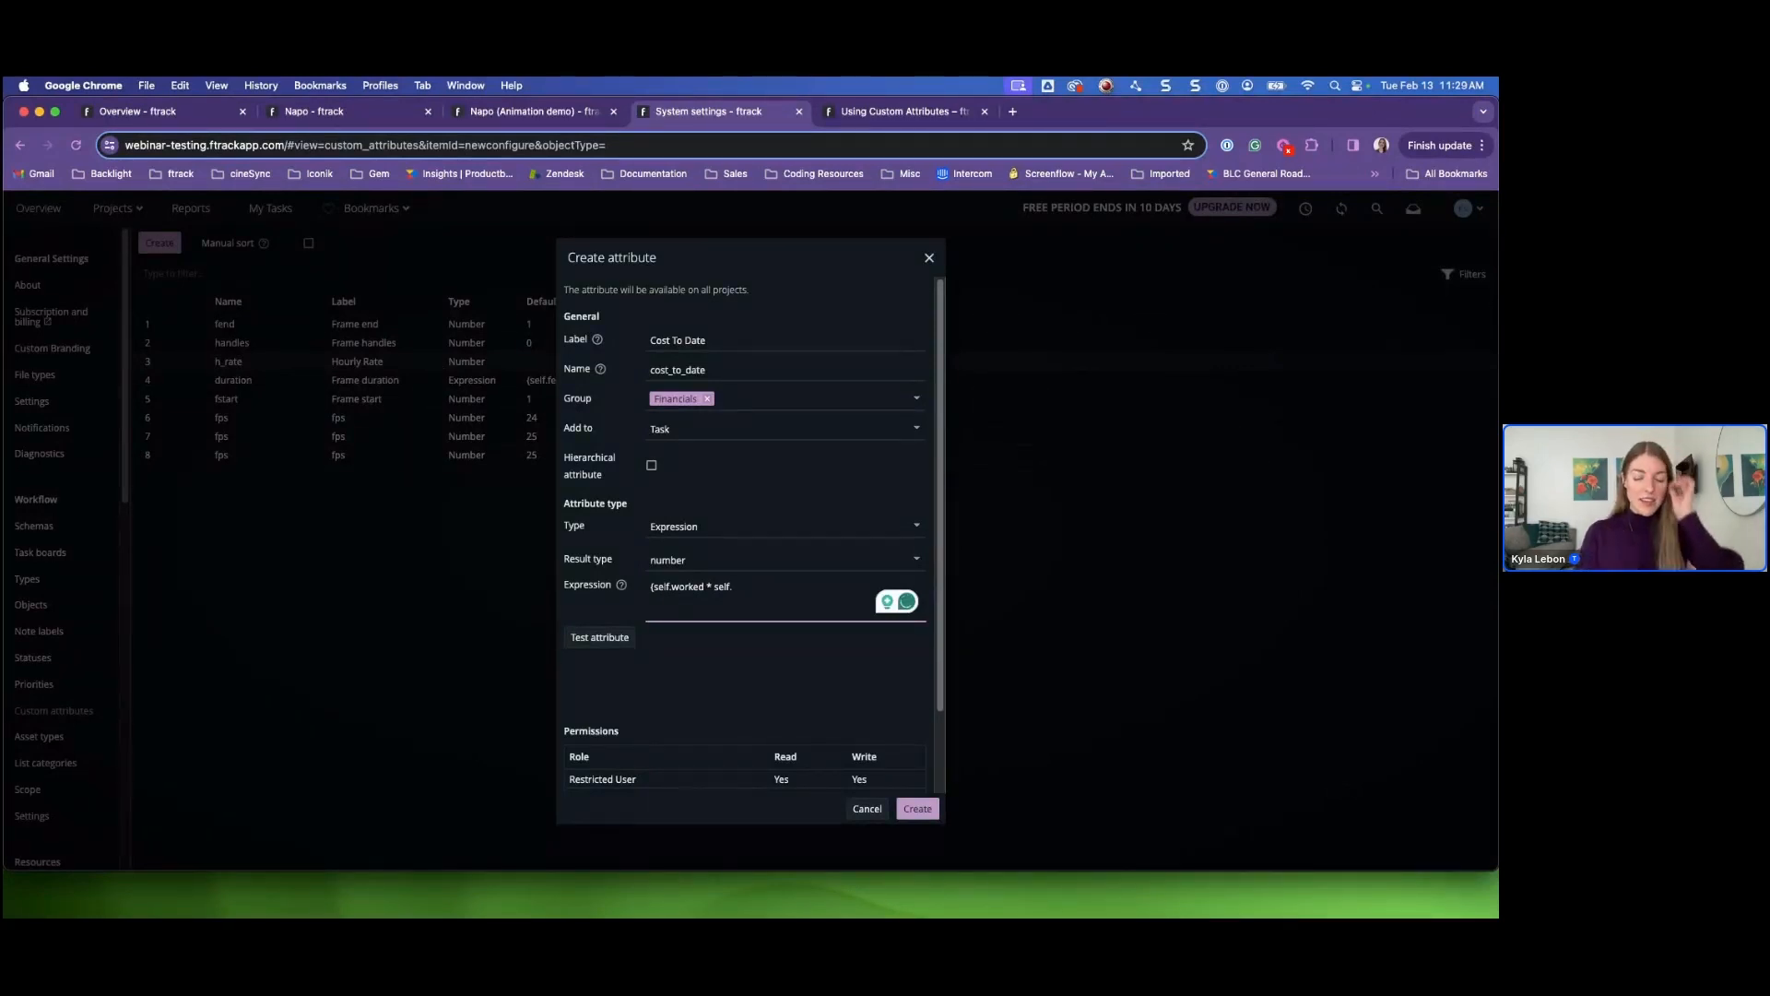
type("h_rate")
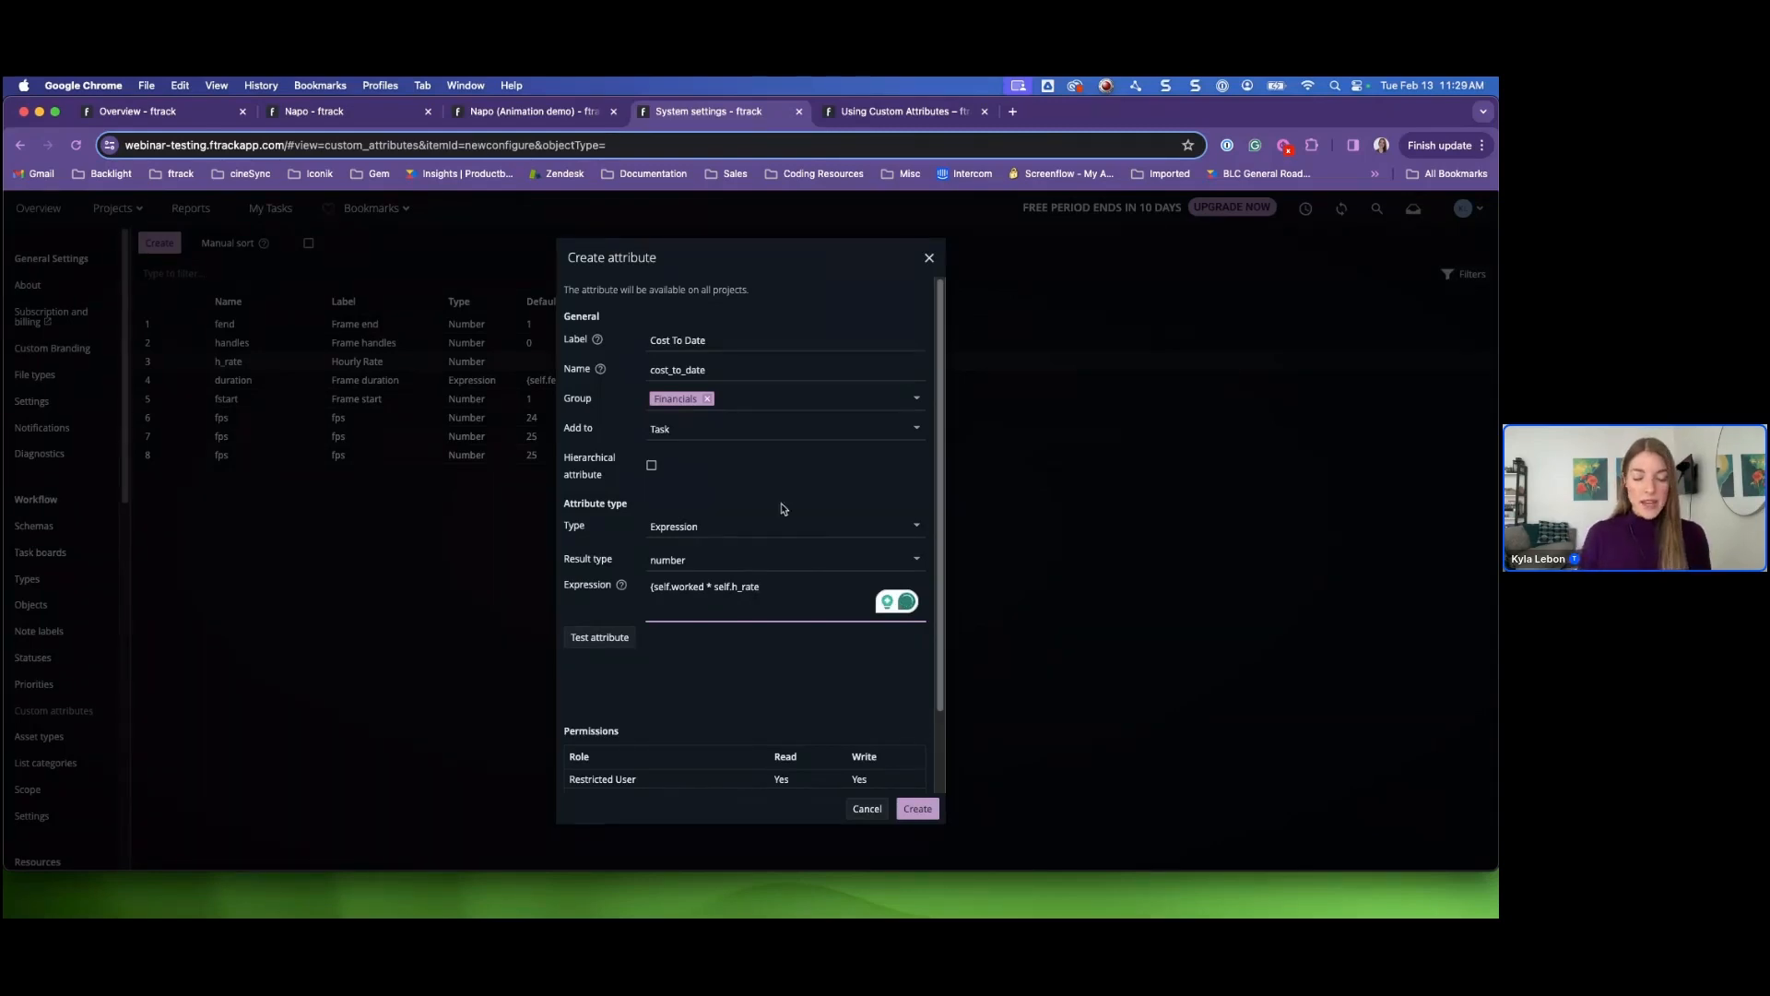
type(")")
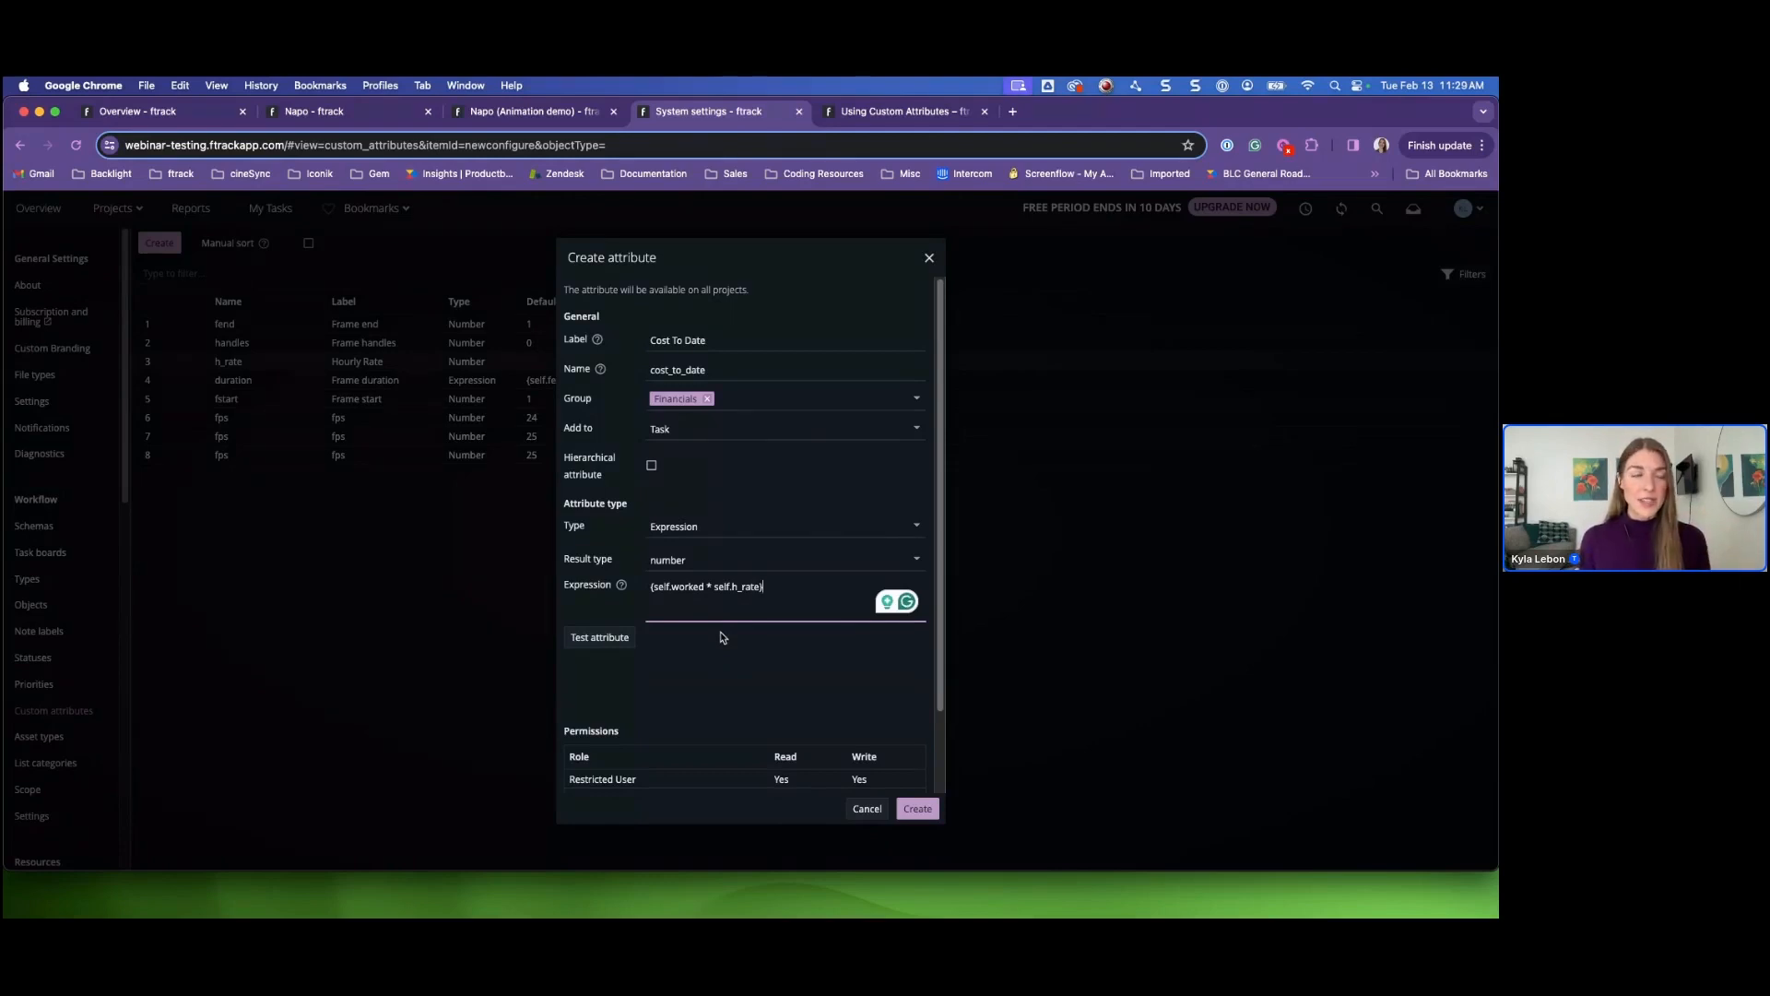
left_click(608, 639)
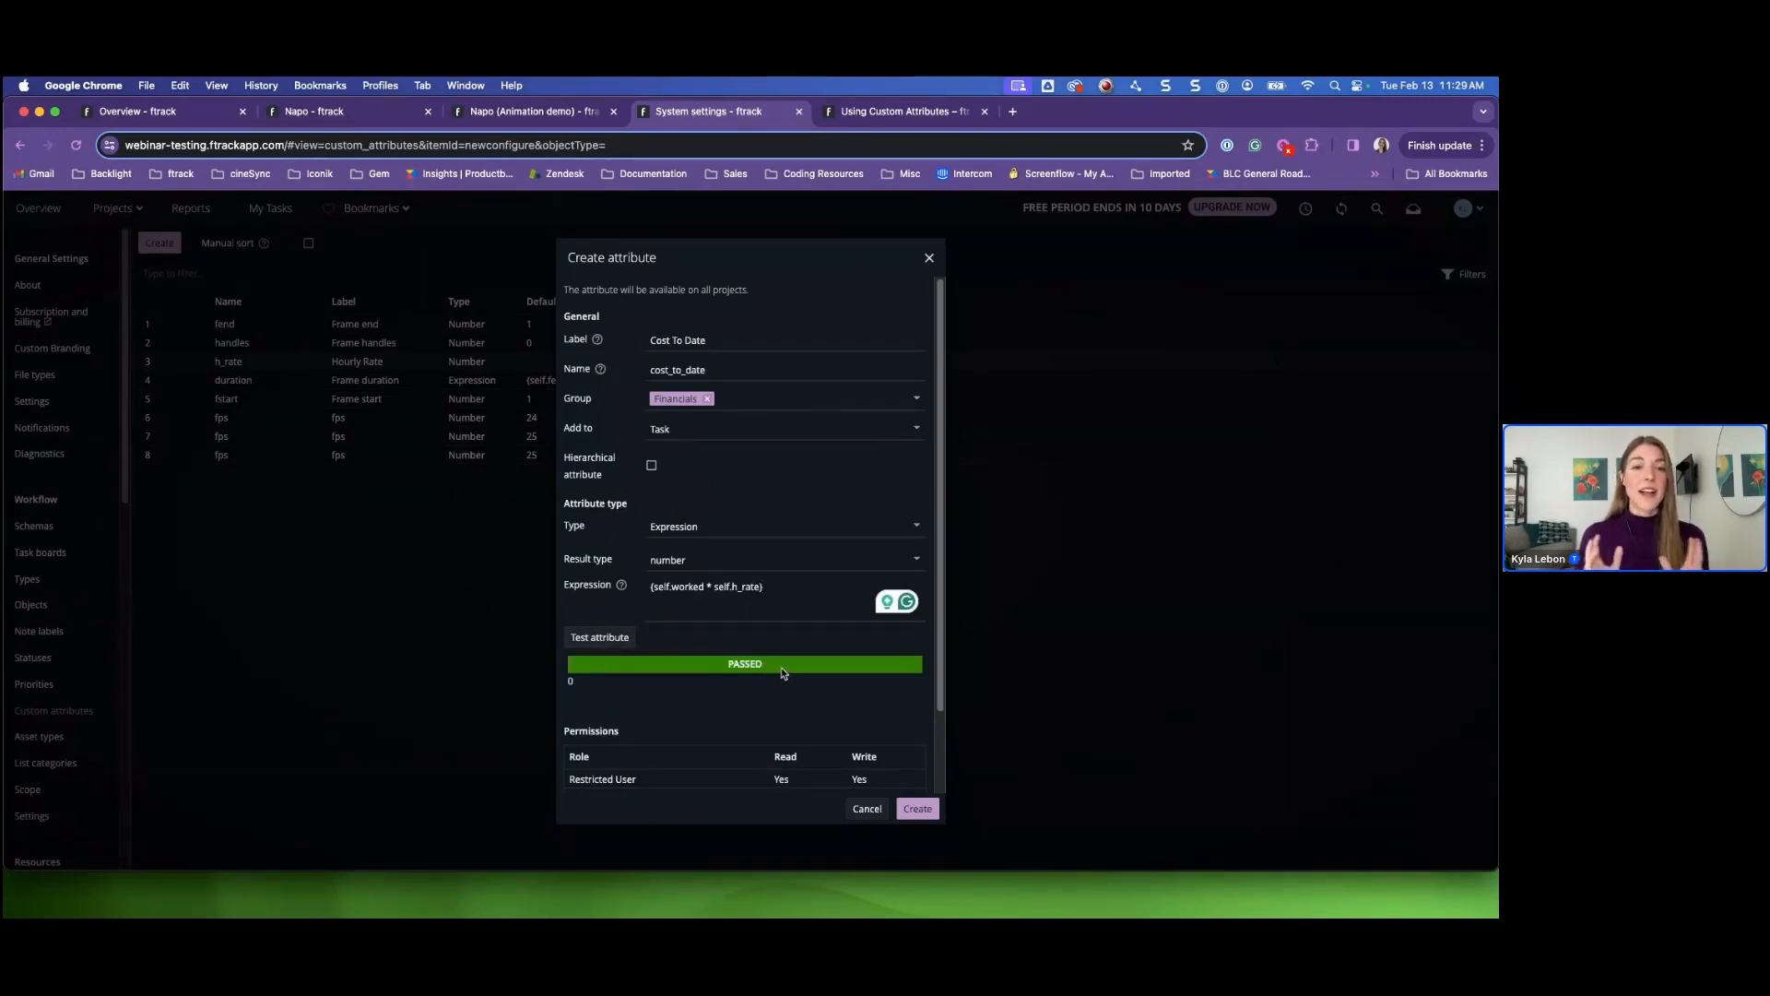
- Remove the self. prefix before h_rate in the expression and test the attribute again
left_click(733, 586)
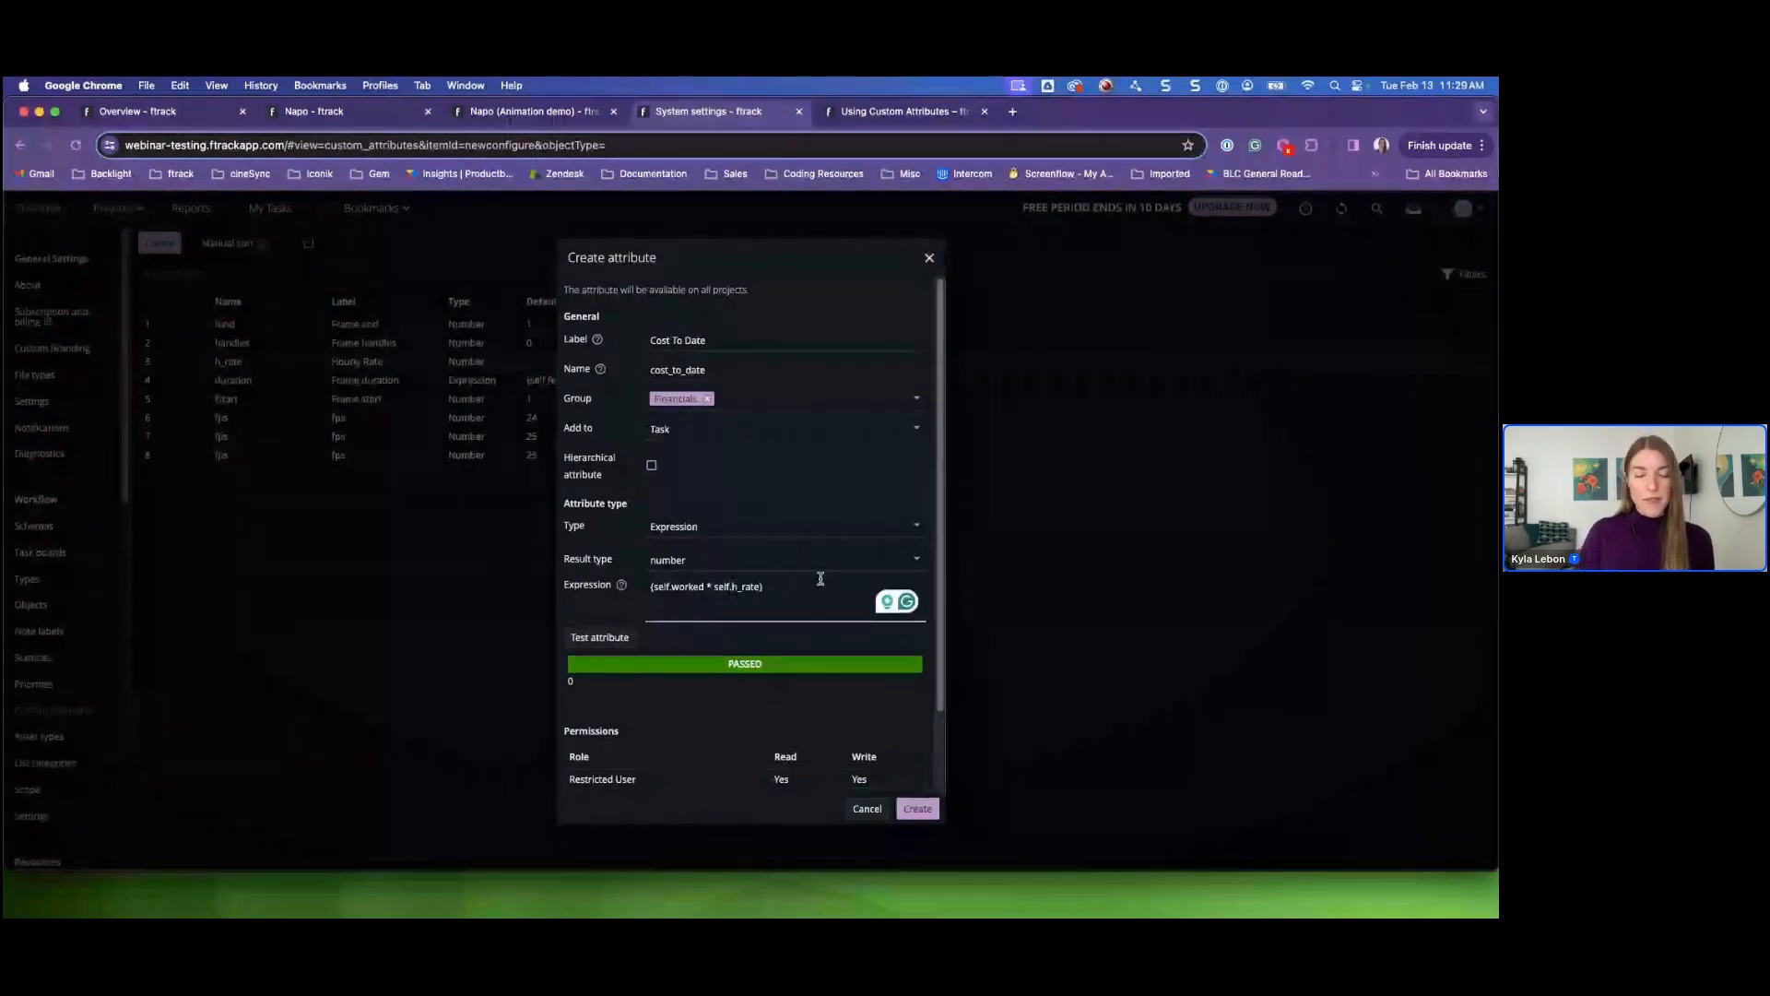
key("BackSpace")
key("BackSpace")
key("BackSpace")
key("BackSpace")
key("BackSpace")
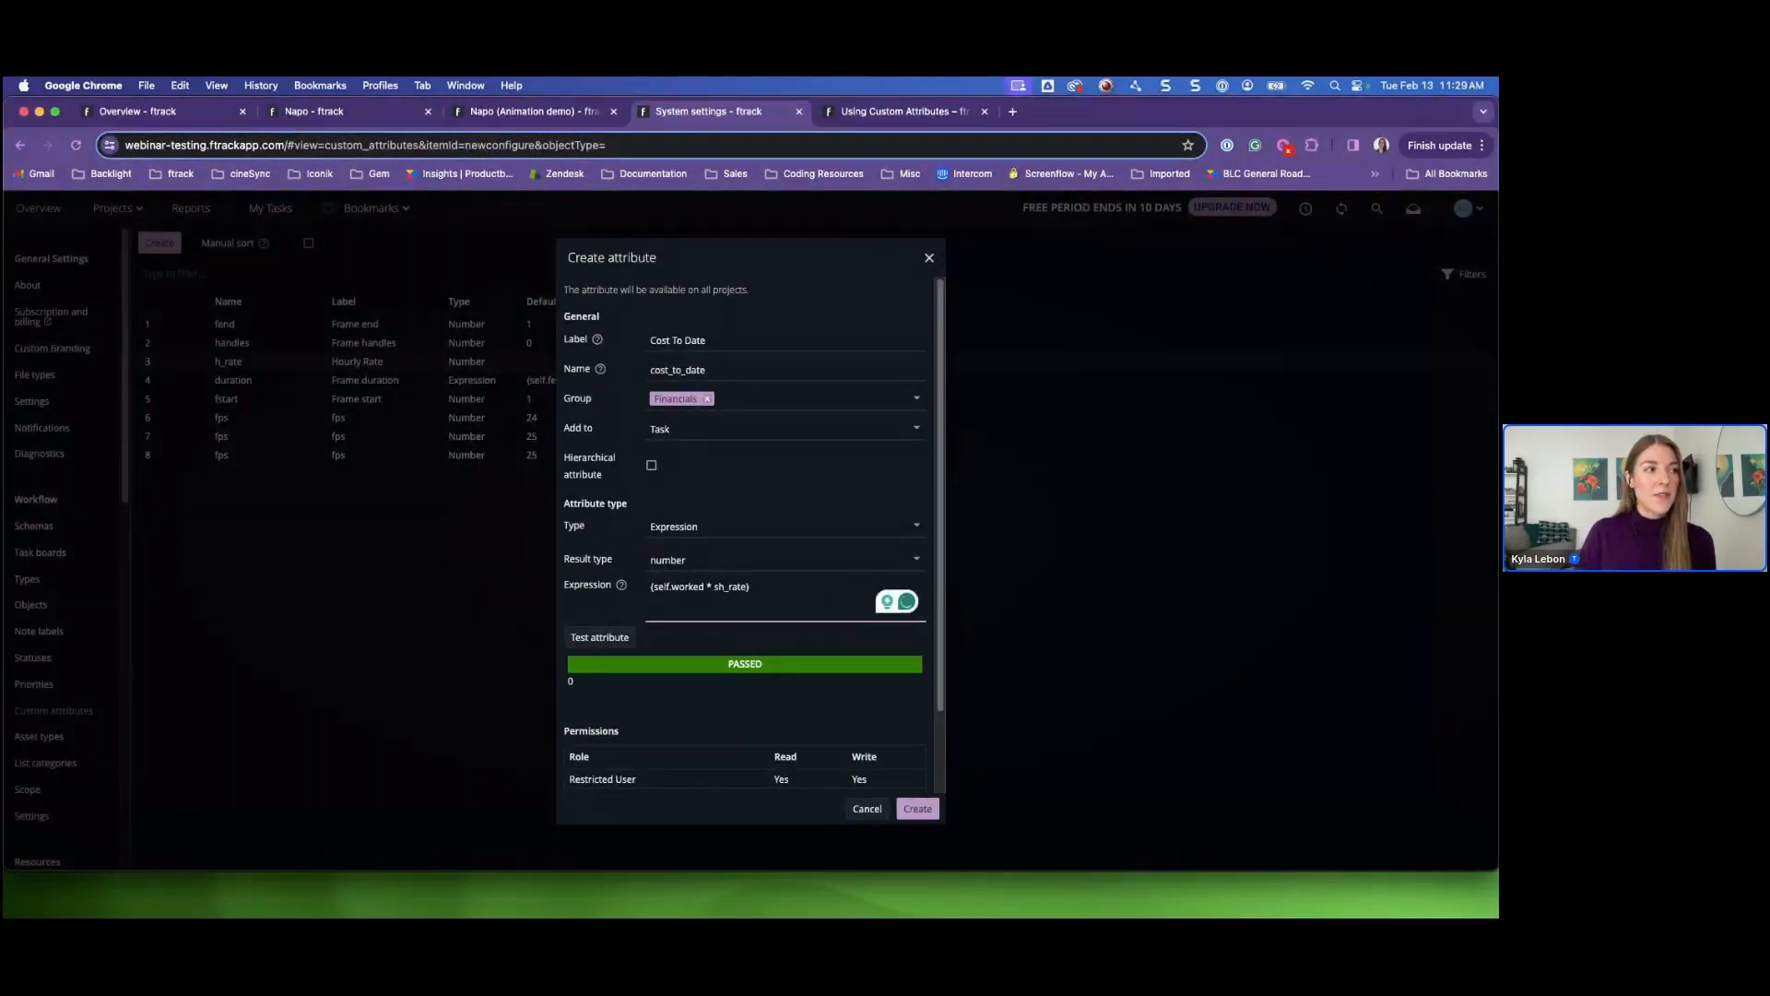
left_click(604, 638)
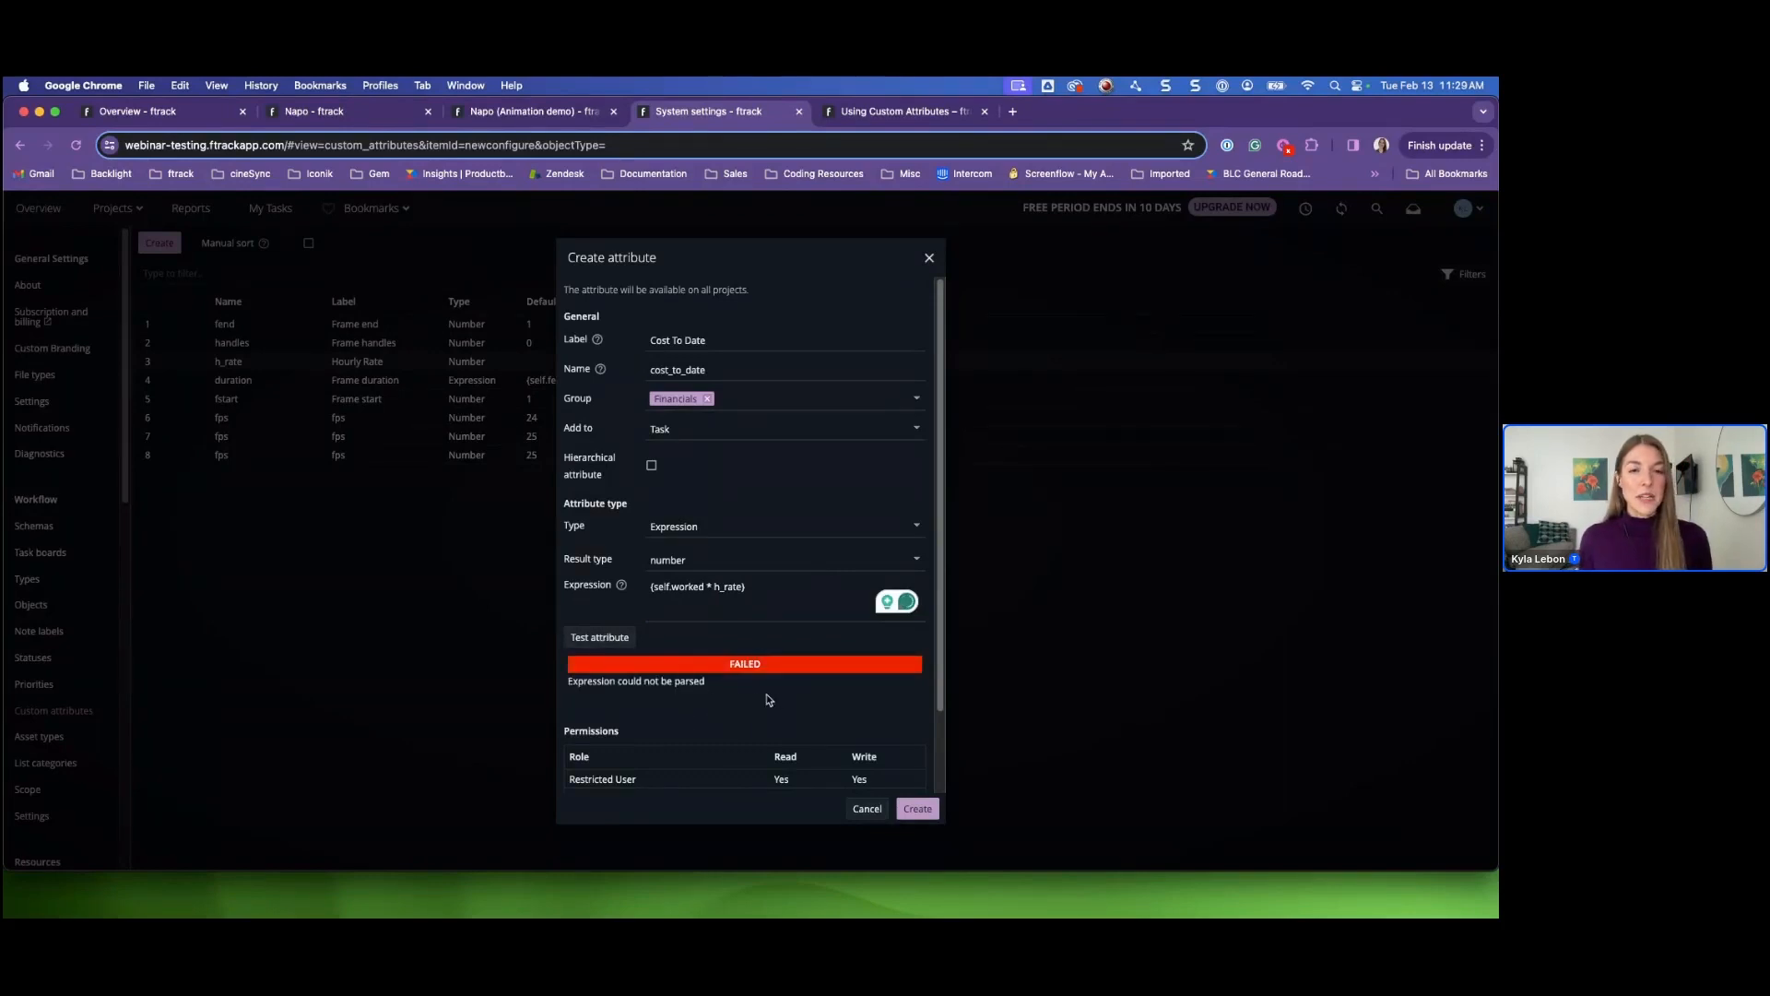
- Restore self. before h_rate in the expression, retest it and create the Cost To Date attribute
left_click(715, 587)
type("self.")
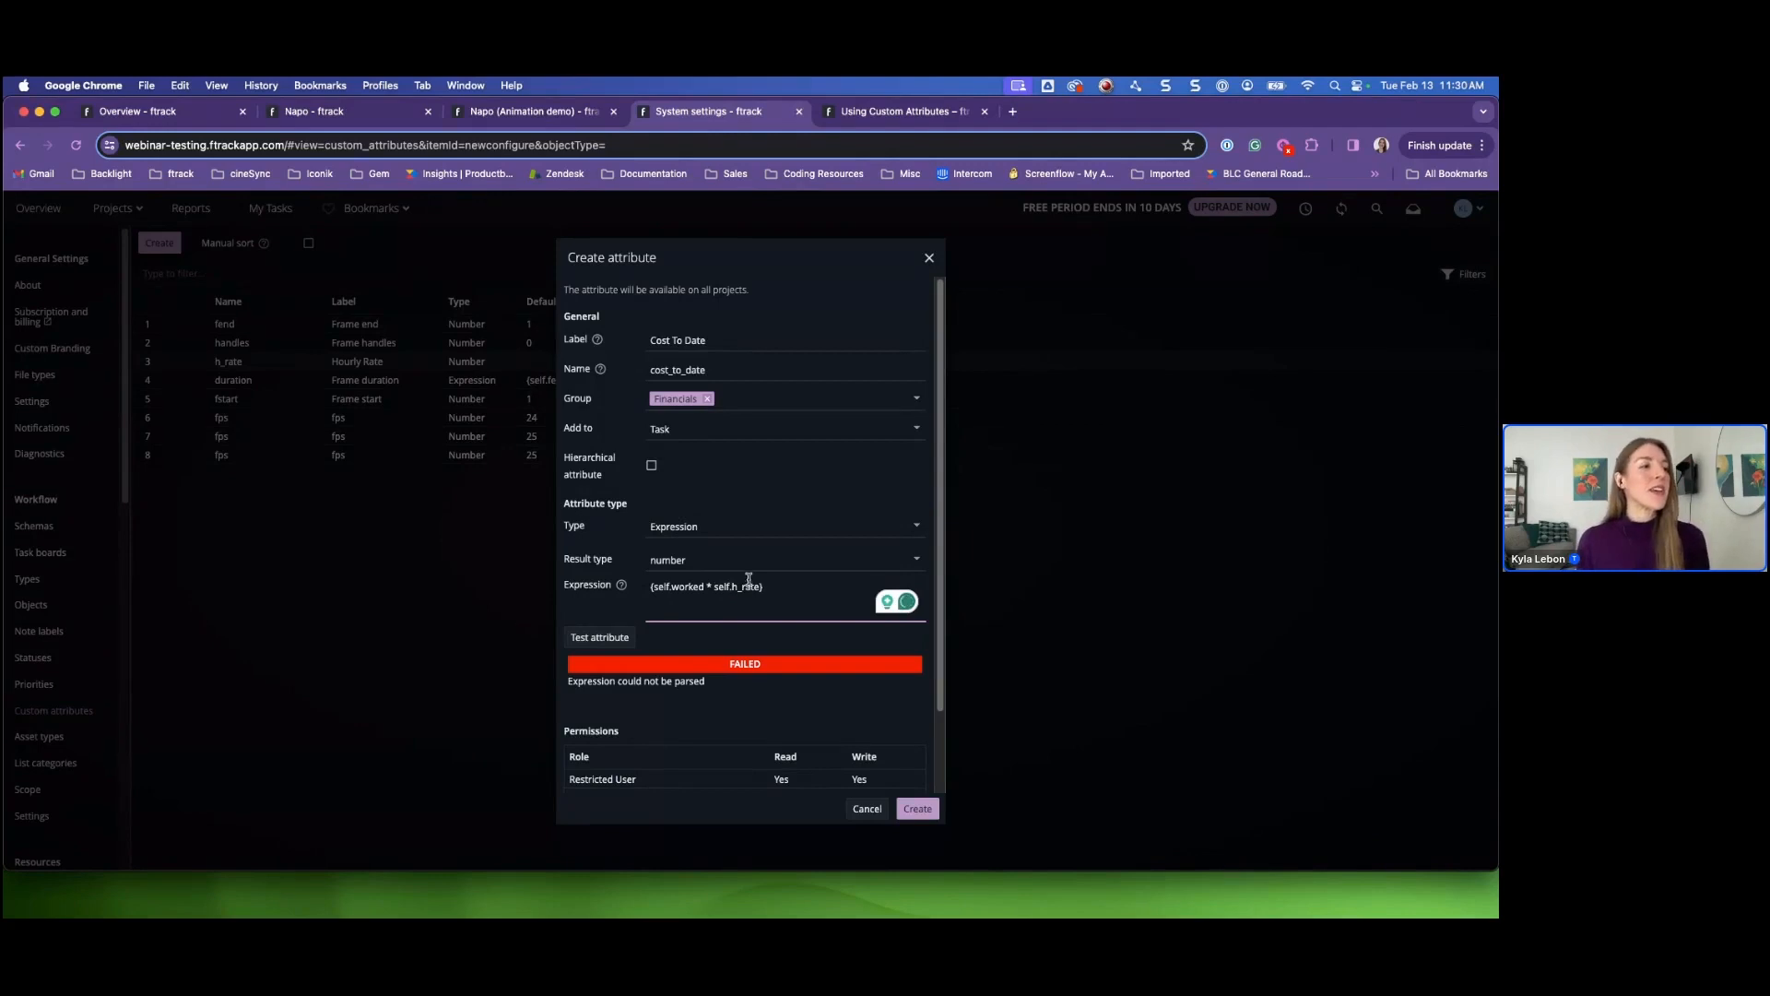
scroll(742, 590, "down", 1)
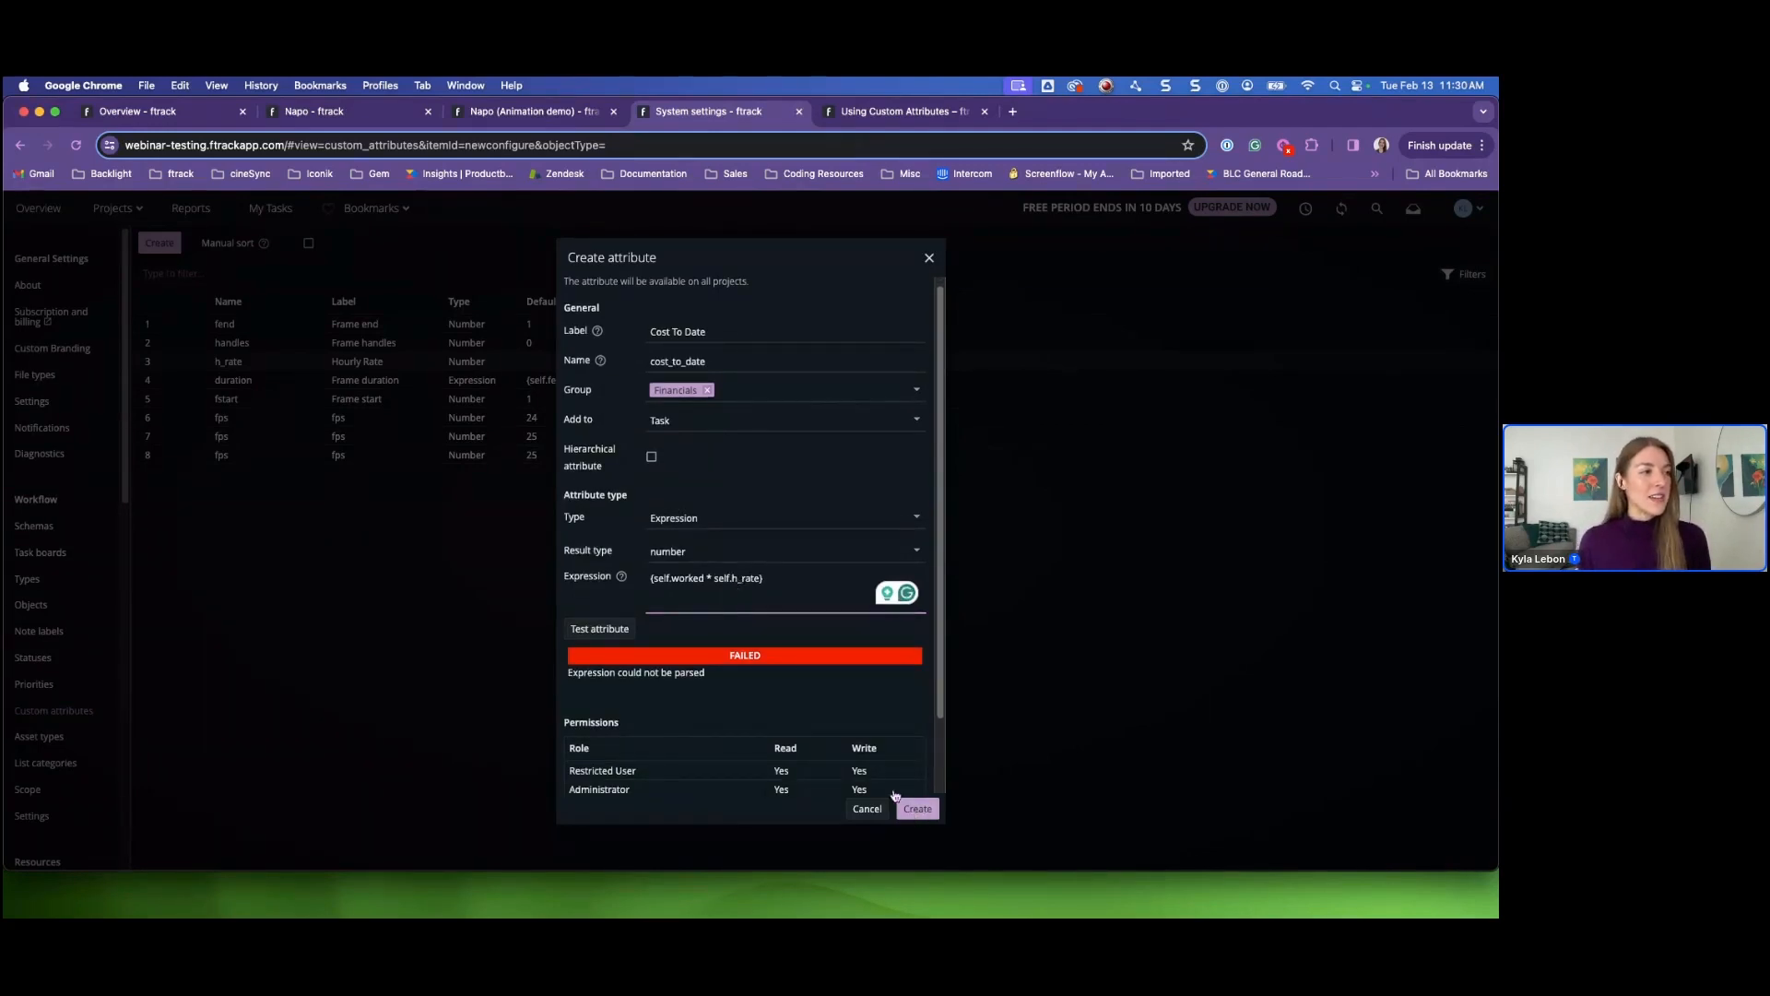
left_click(611, 630)
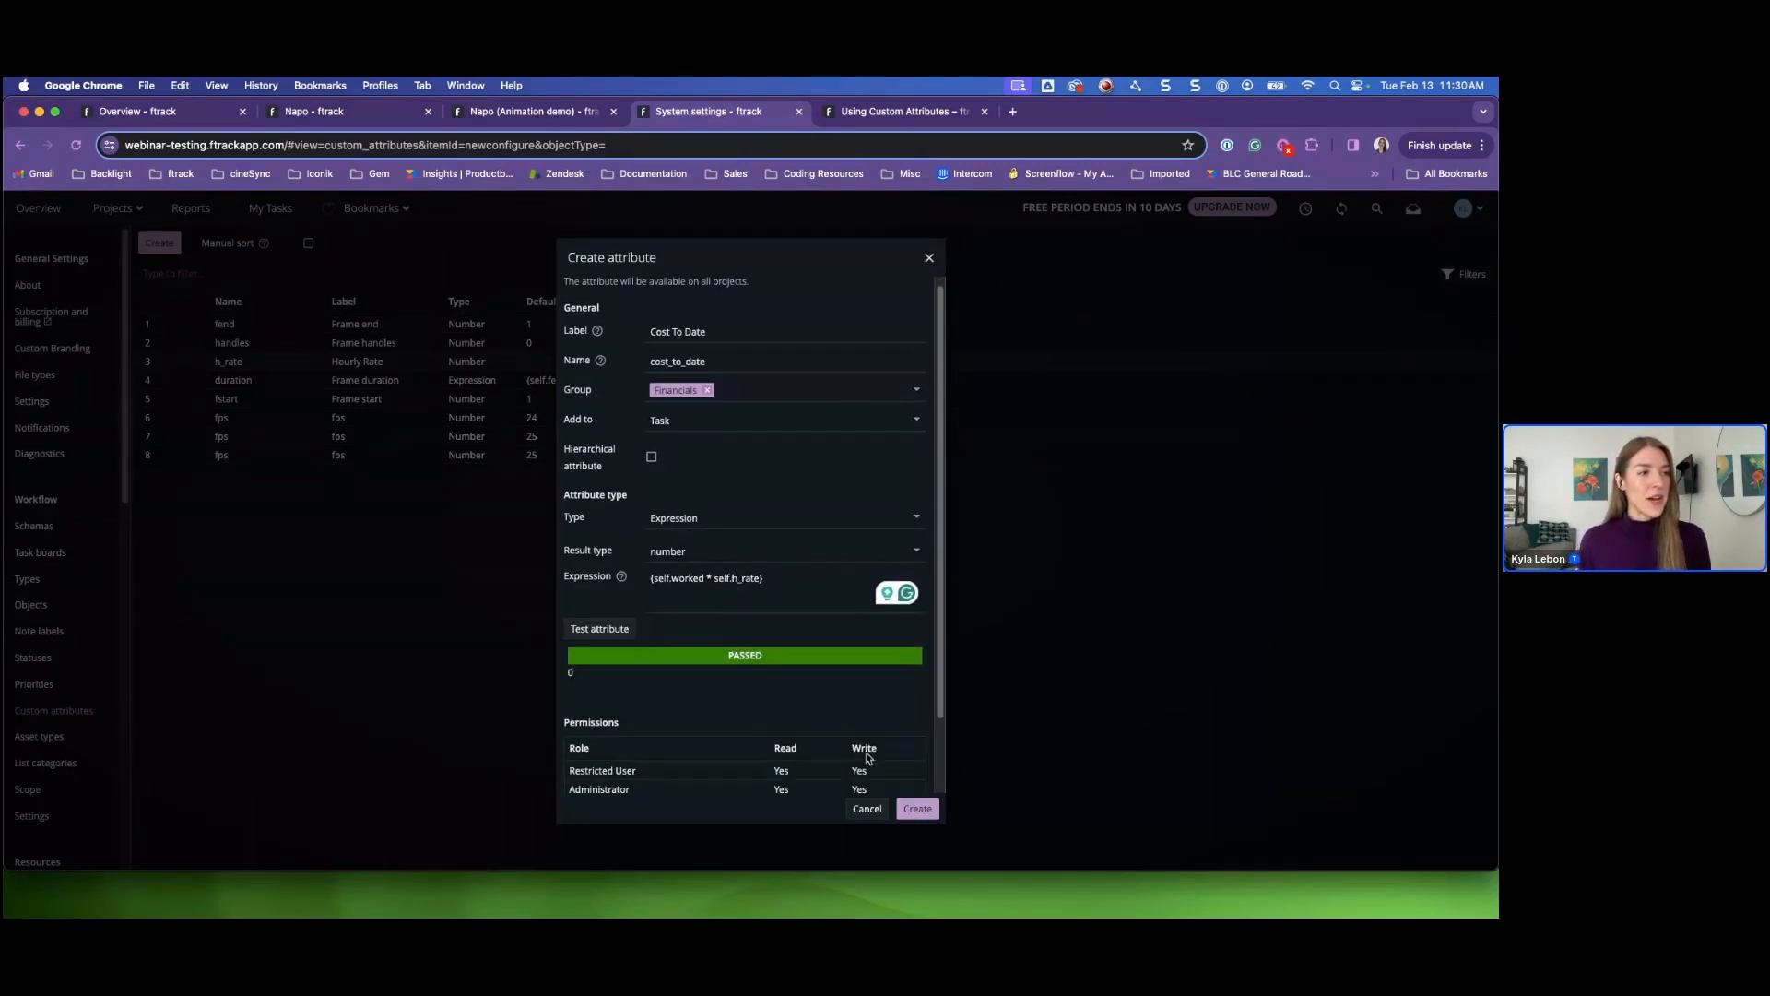
left_click(919, 809)
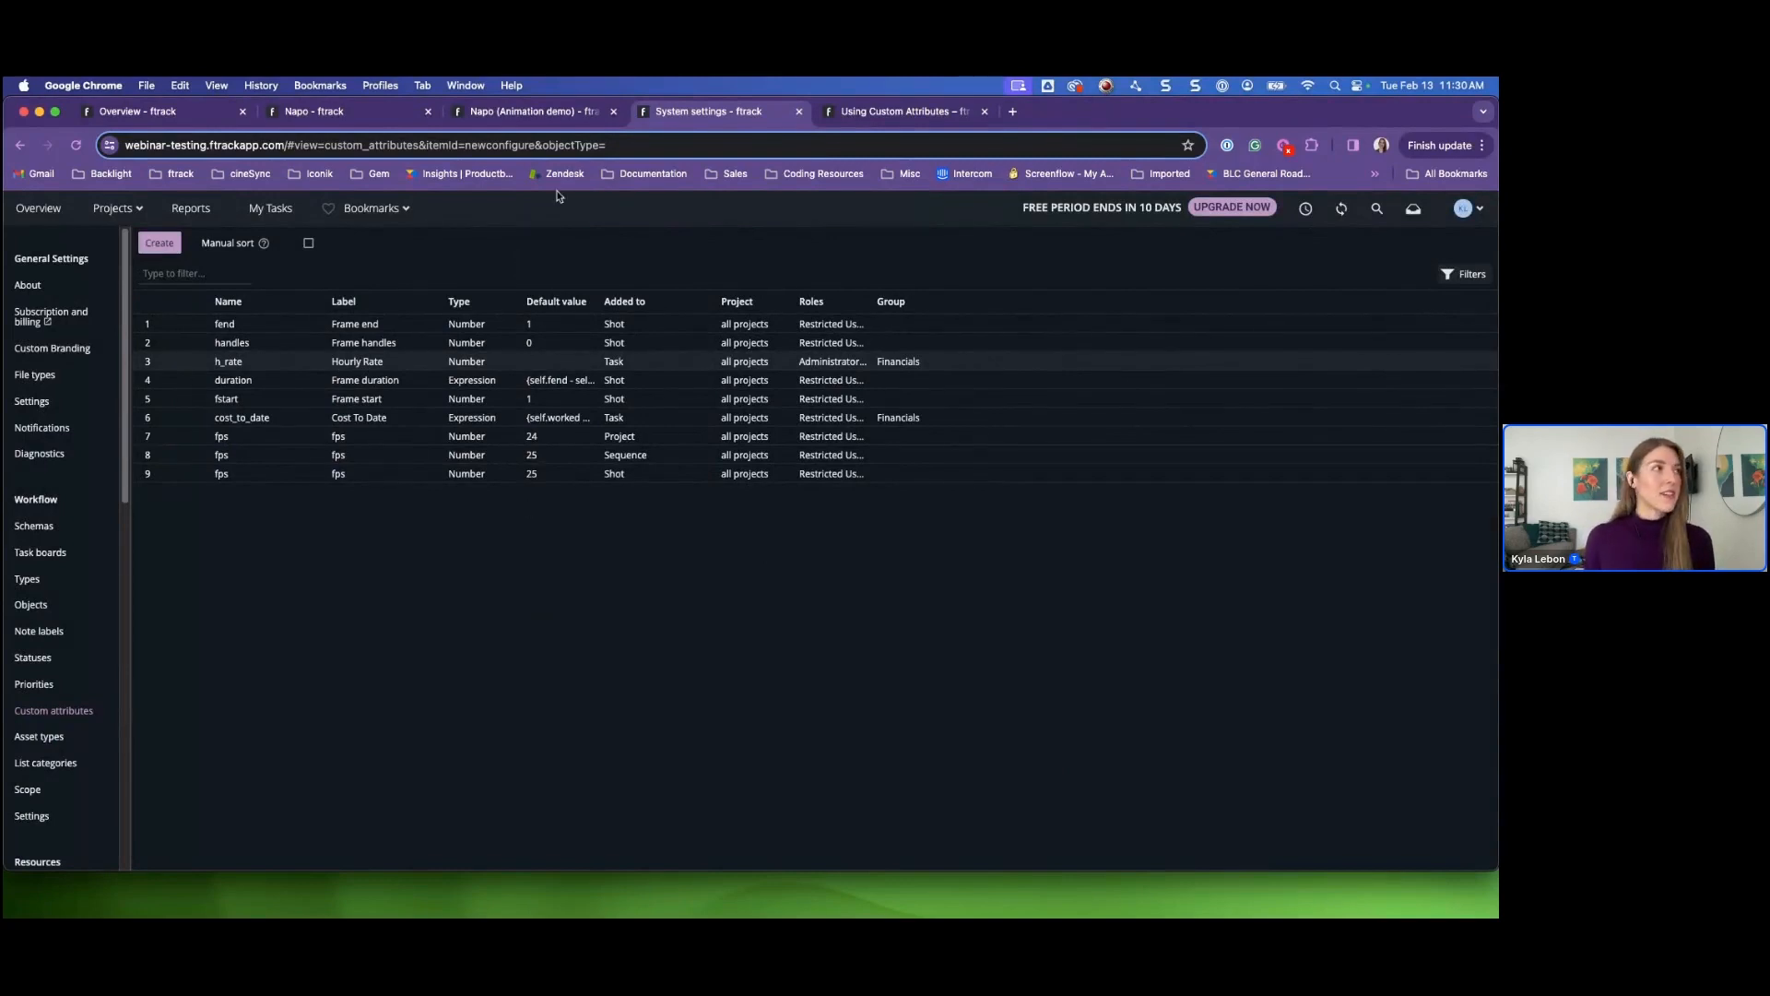
- Return to the Napo (Animation demo) task list, dismiss the new-project form and reload the page
left_click(522, 111)
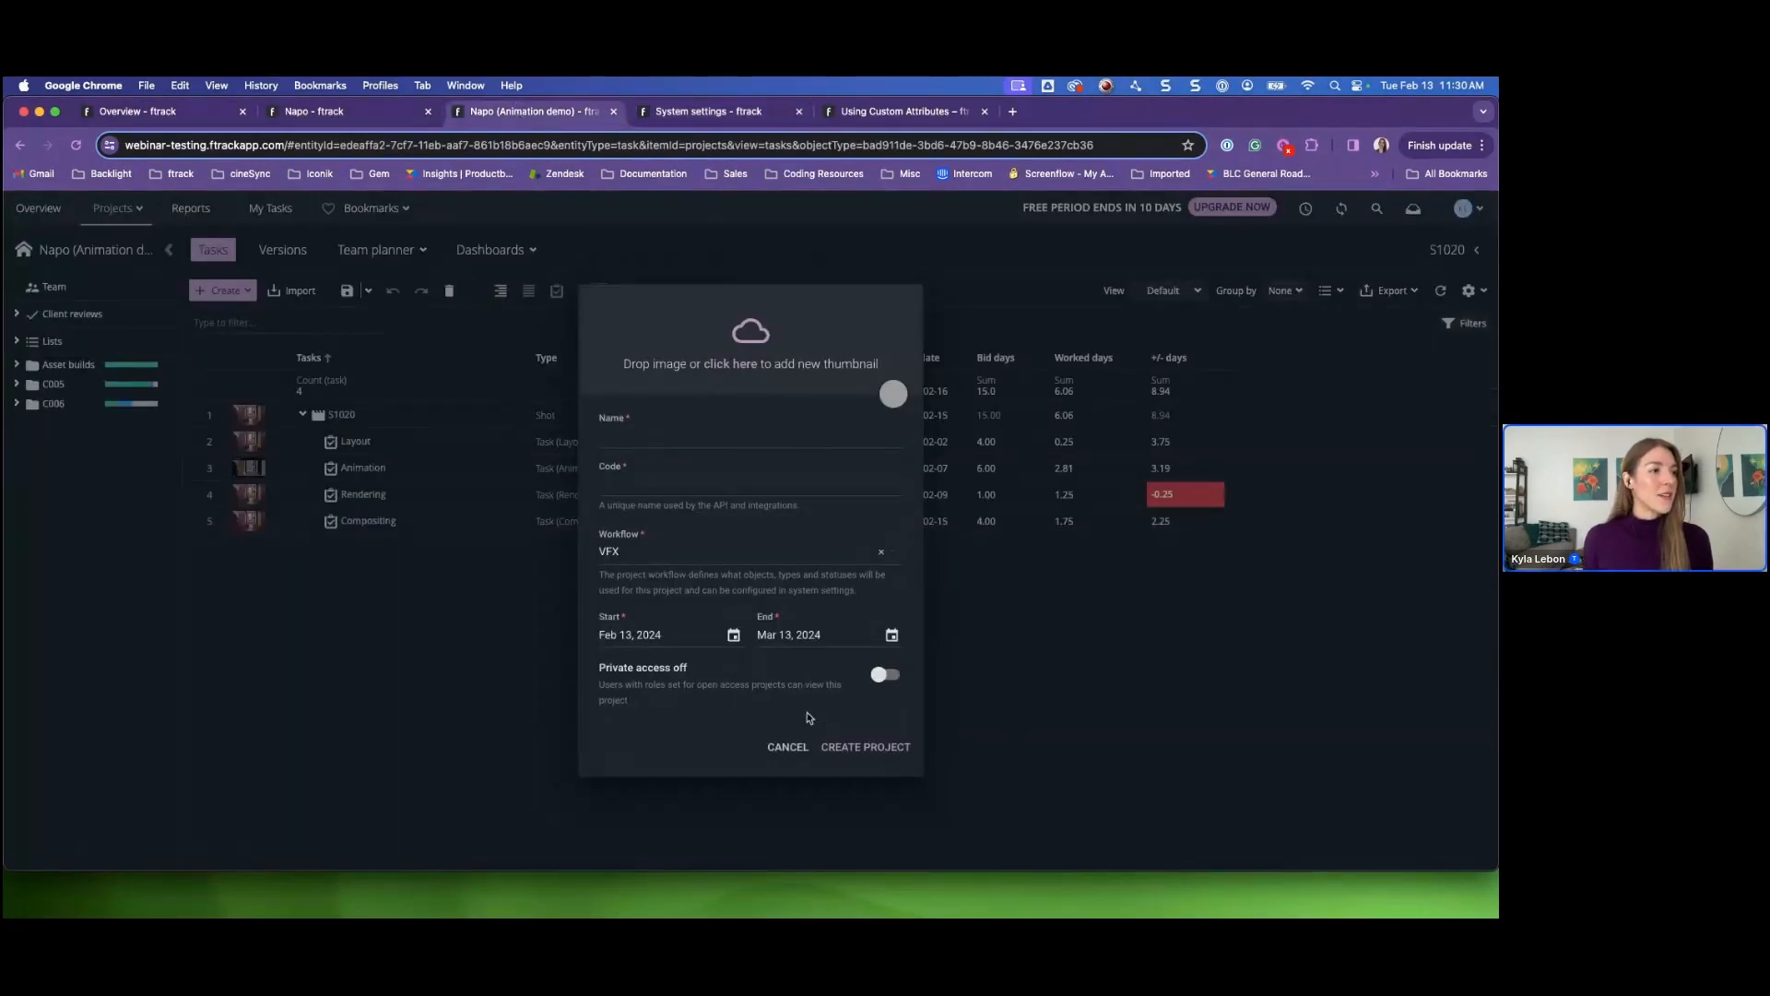
left_click(788, 746)
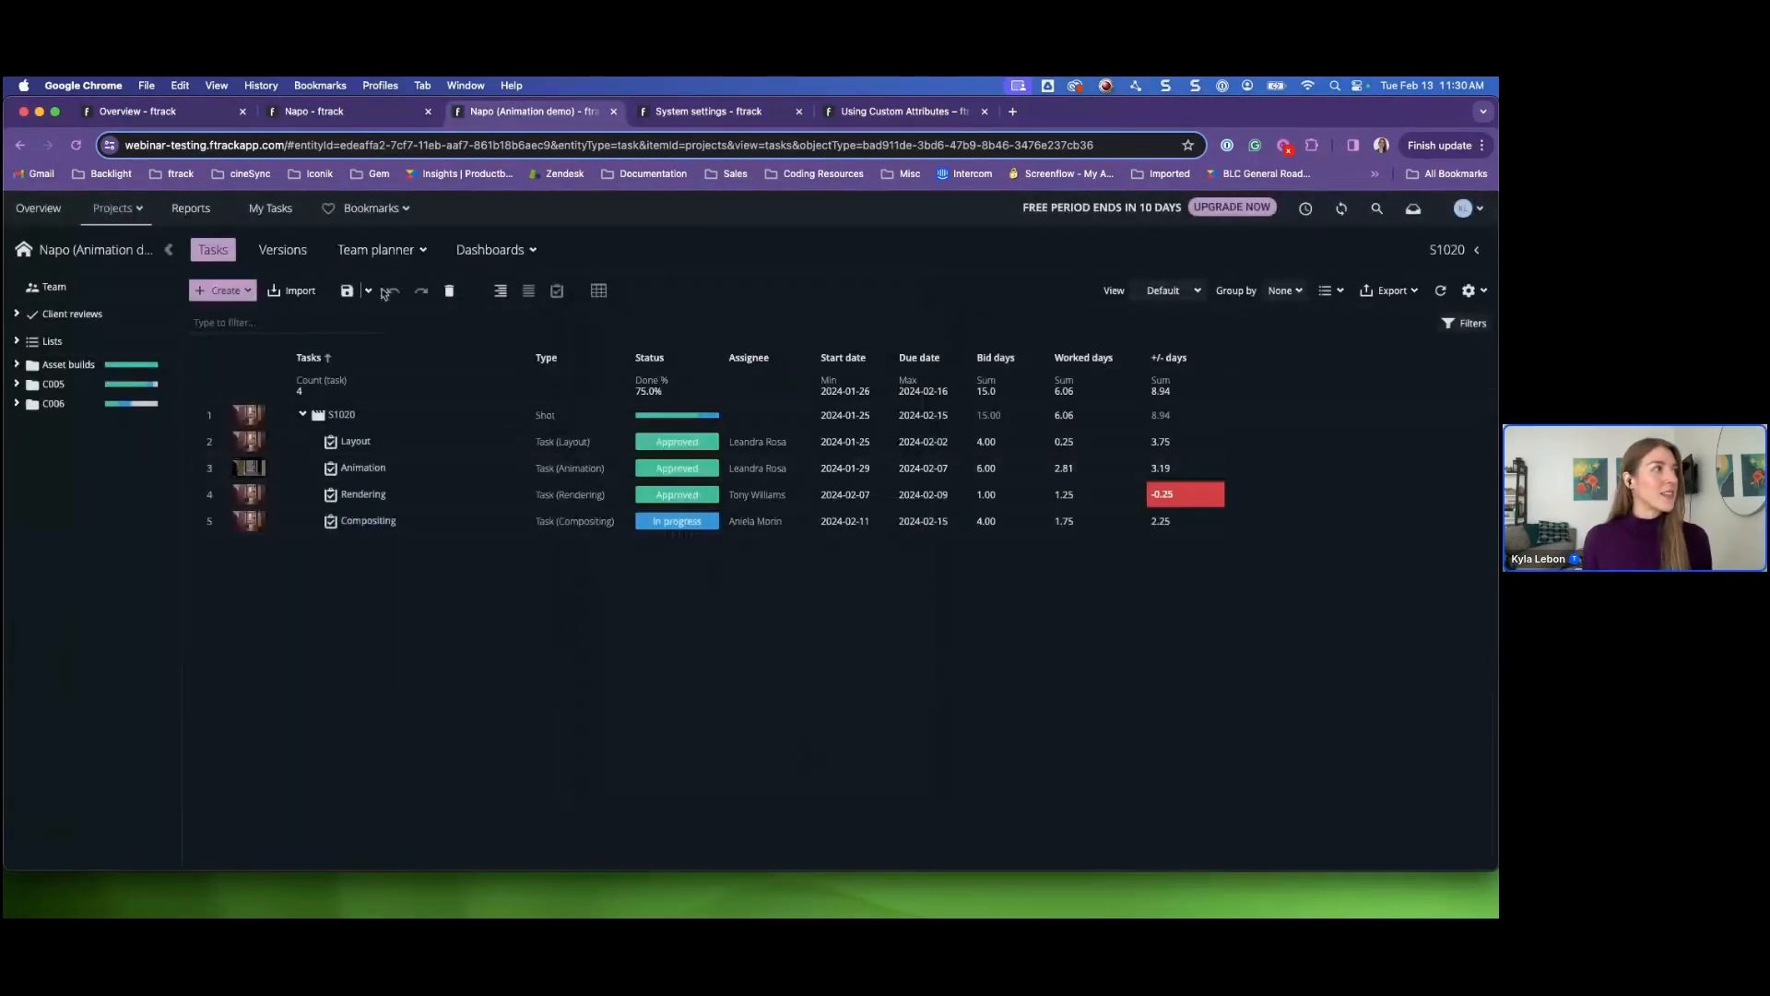
left_click(75, 144)
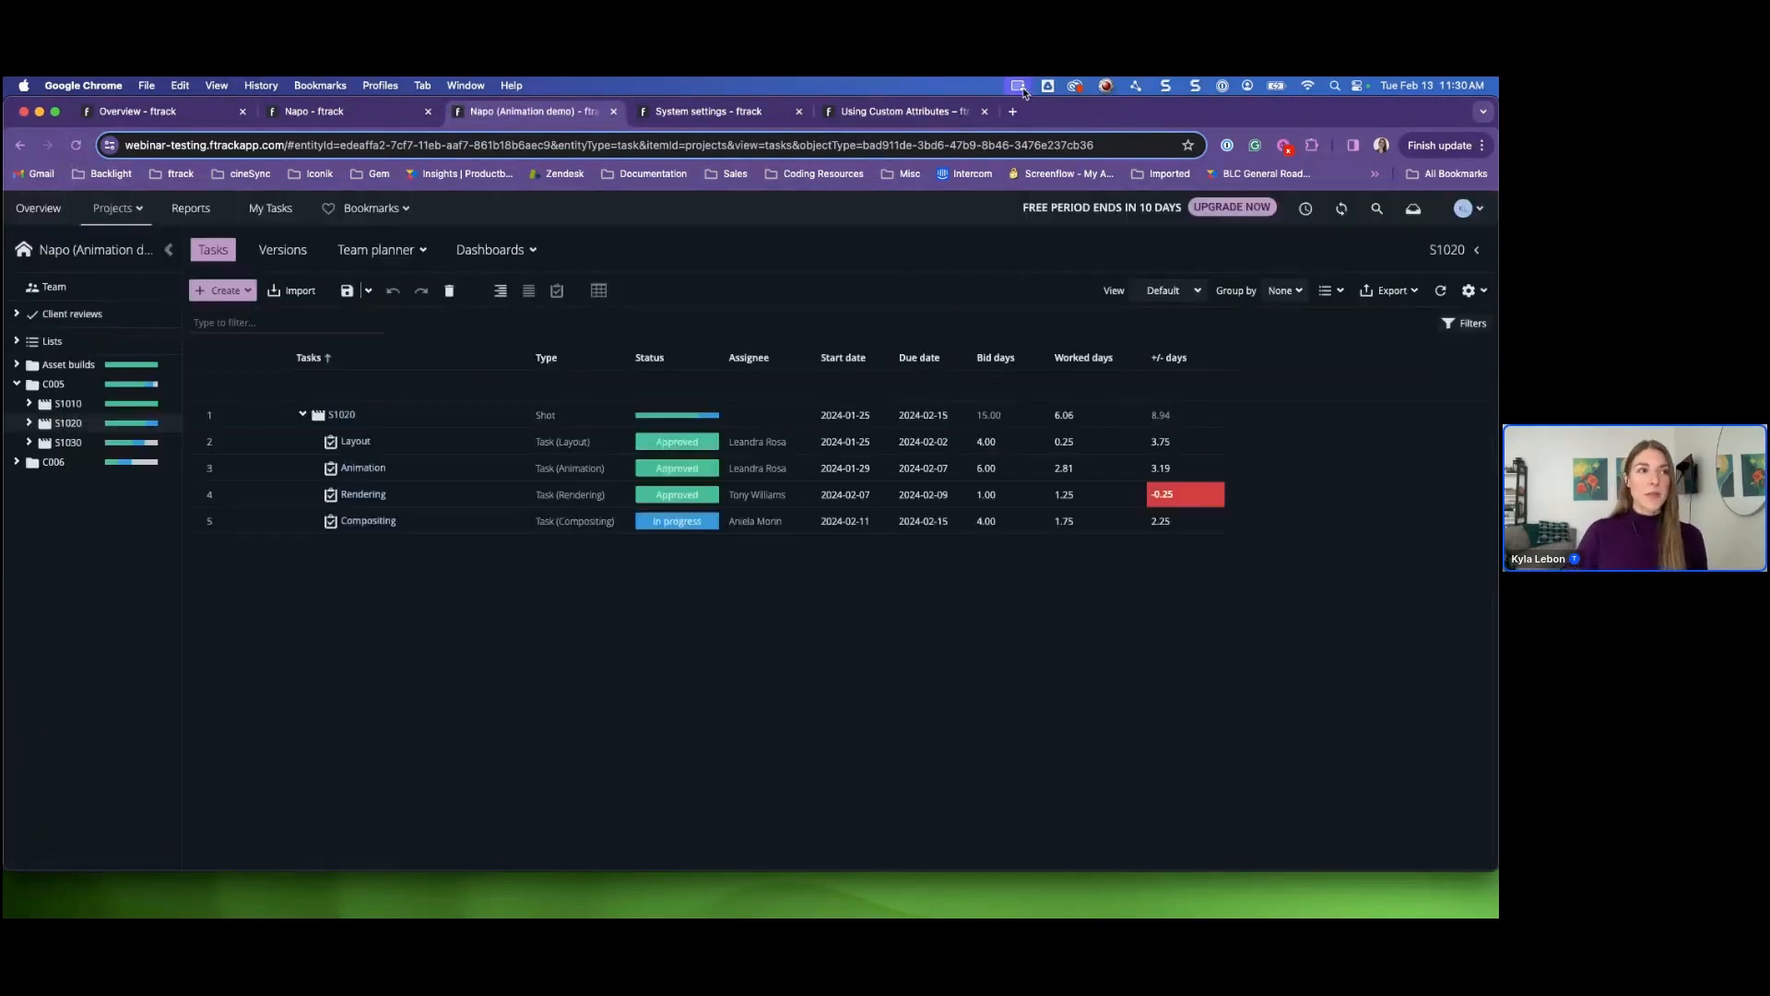
mouse_move(1210, 871)
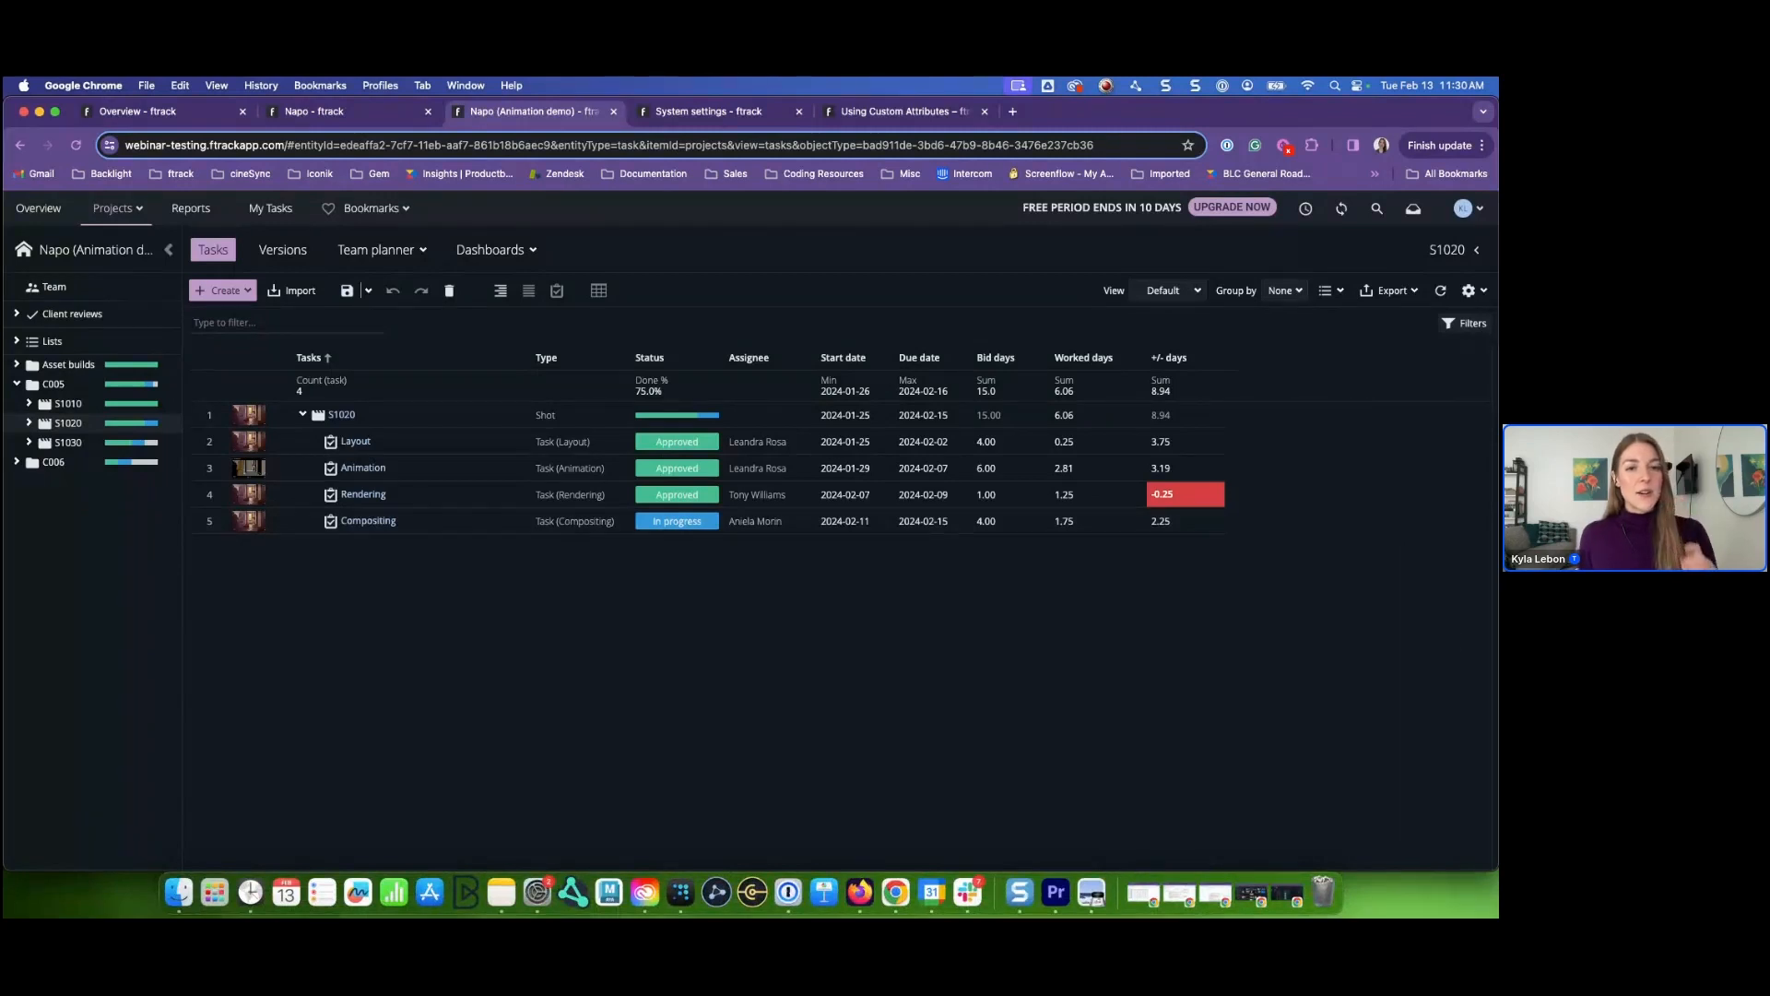
- Show the Hourly Rate and Cost To Date attributes from Financials as task columns and move the +/- days column after them
left_click(1469, 292)
mouse_move(1437, 318)
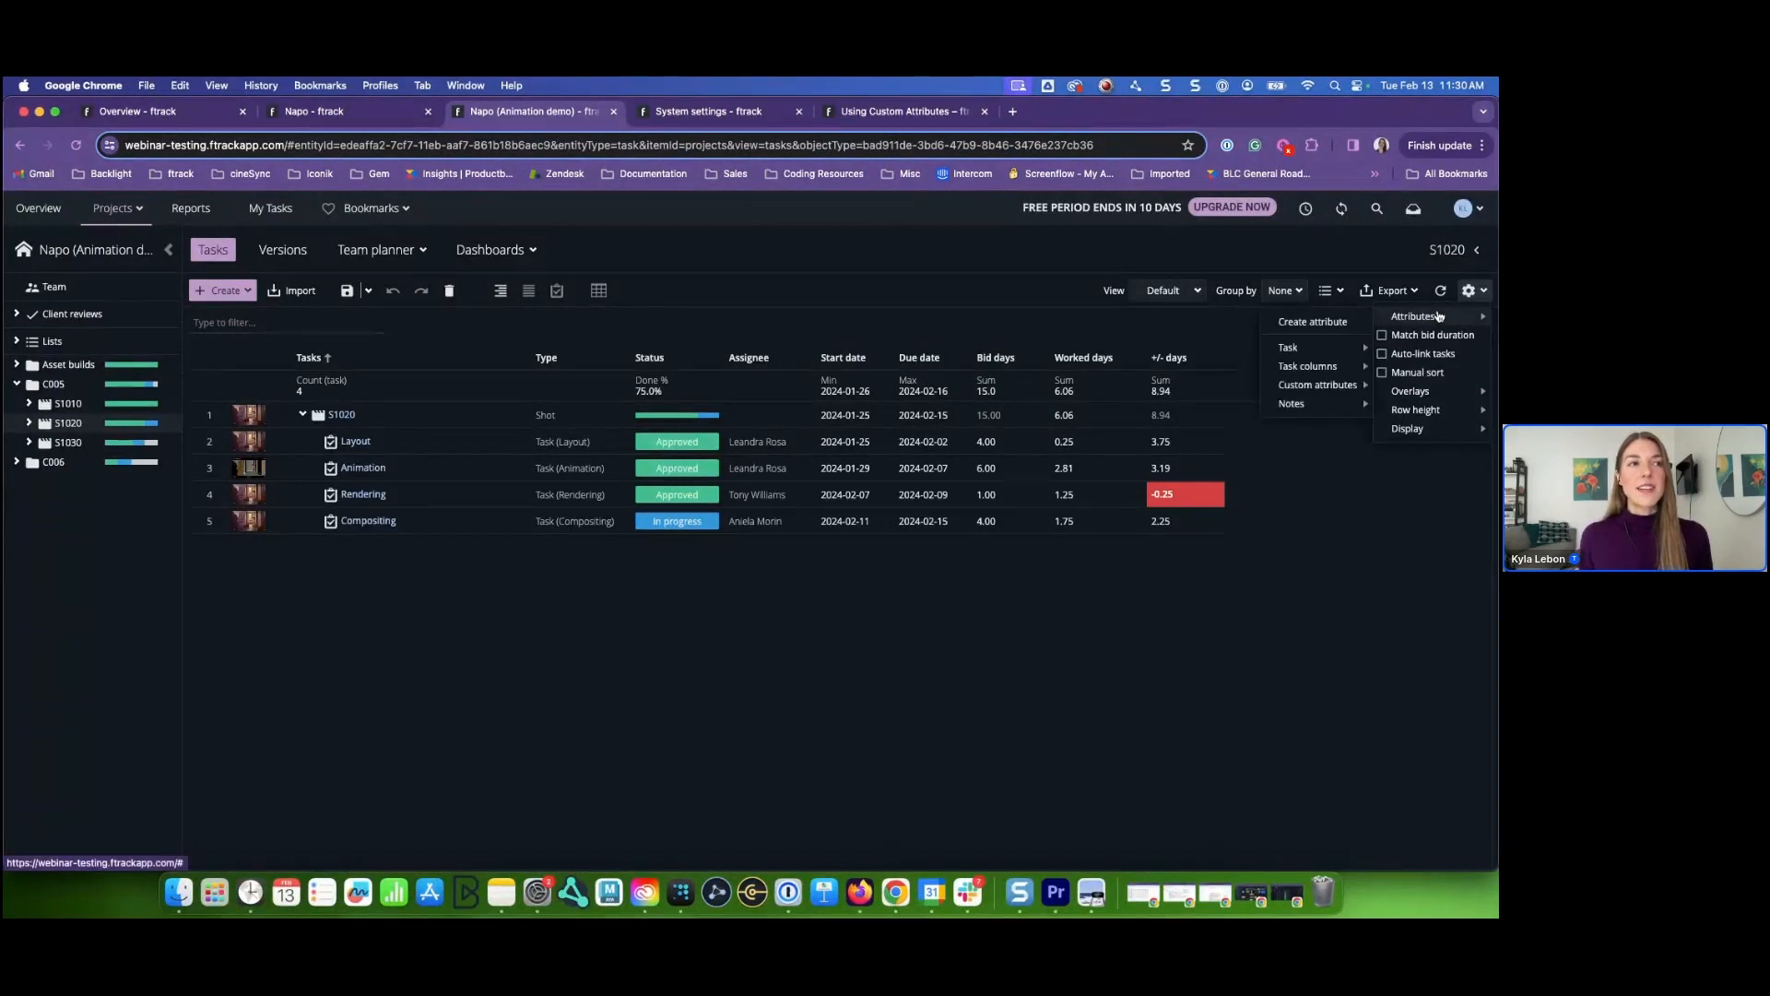
mouse_move(1330, 391)
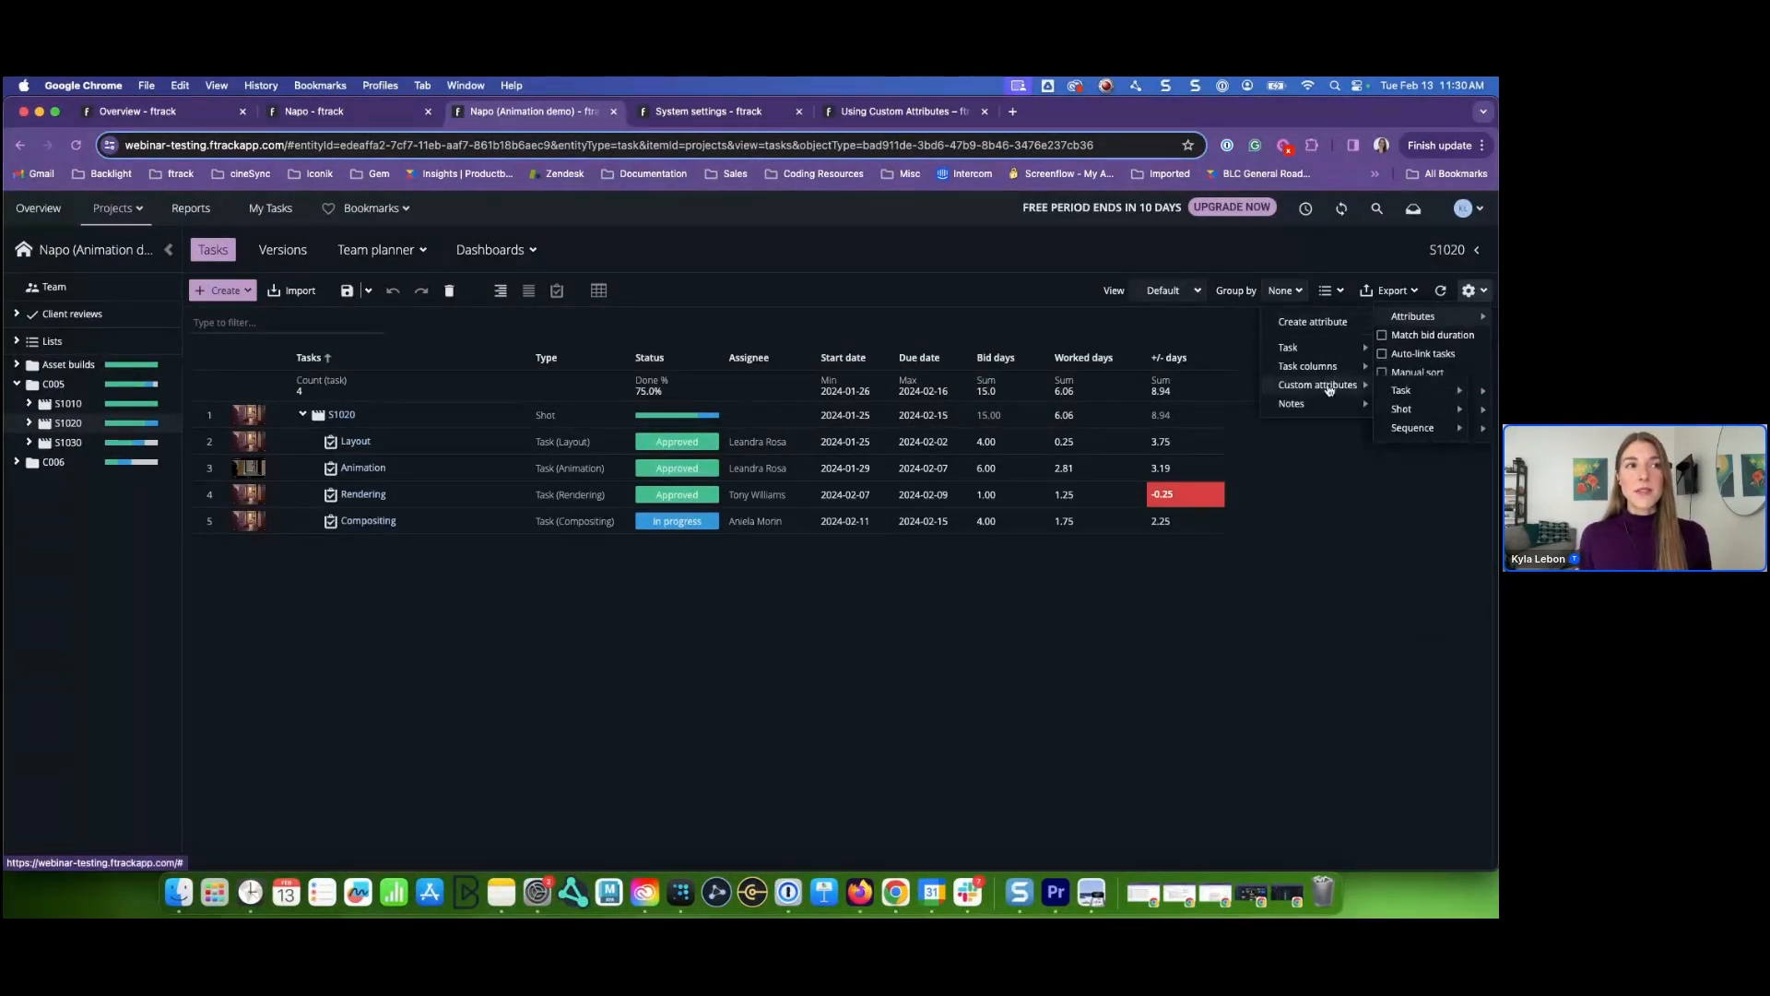
mouse_move(1406, 399)
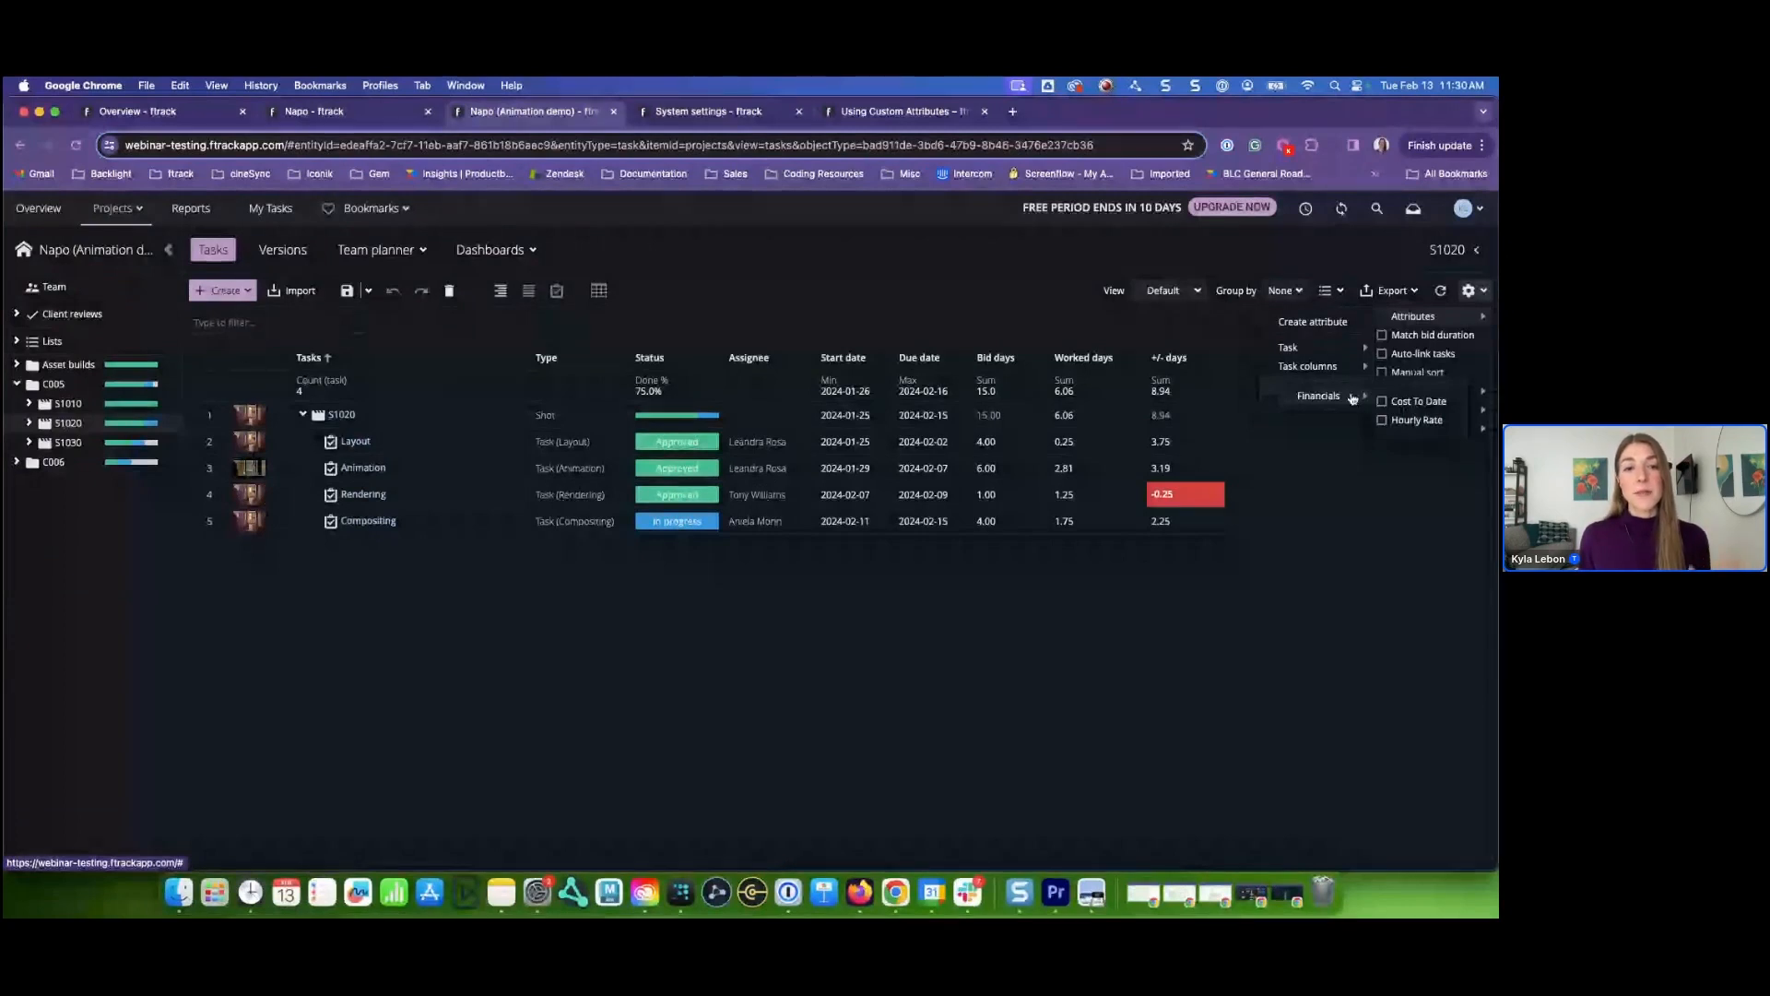
left_click(1401, 419)
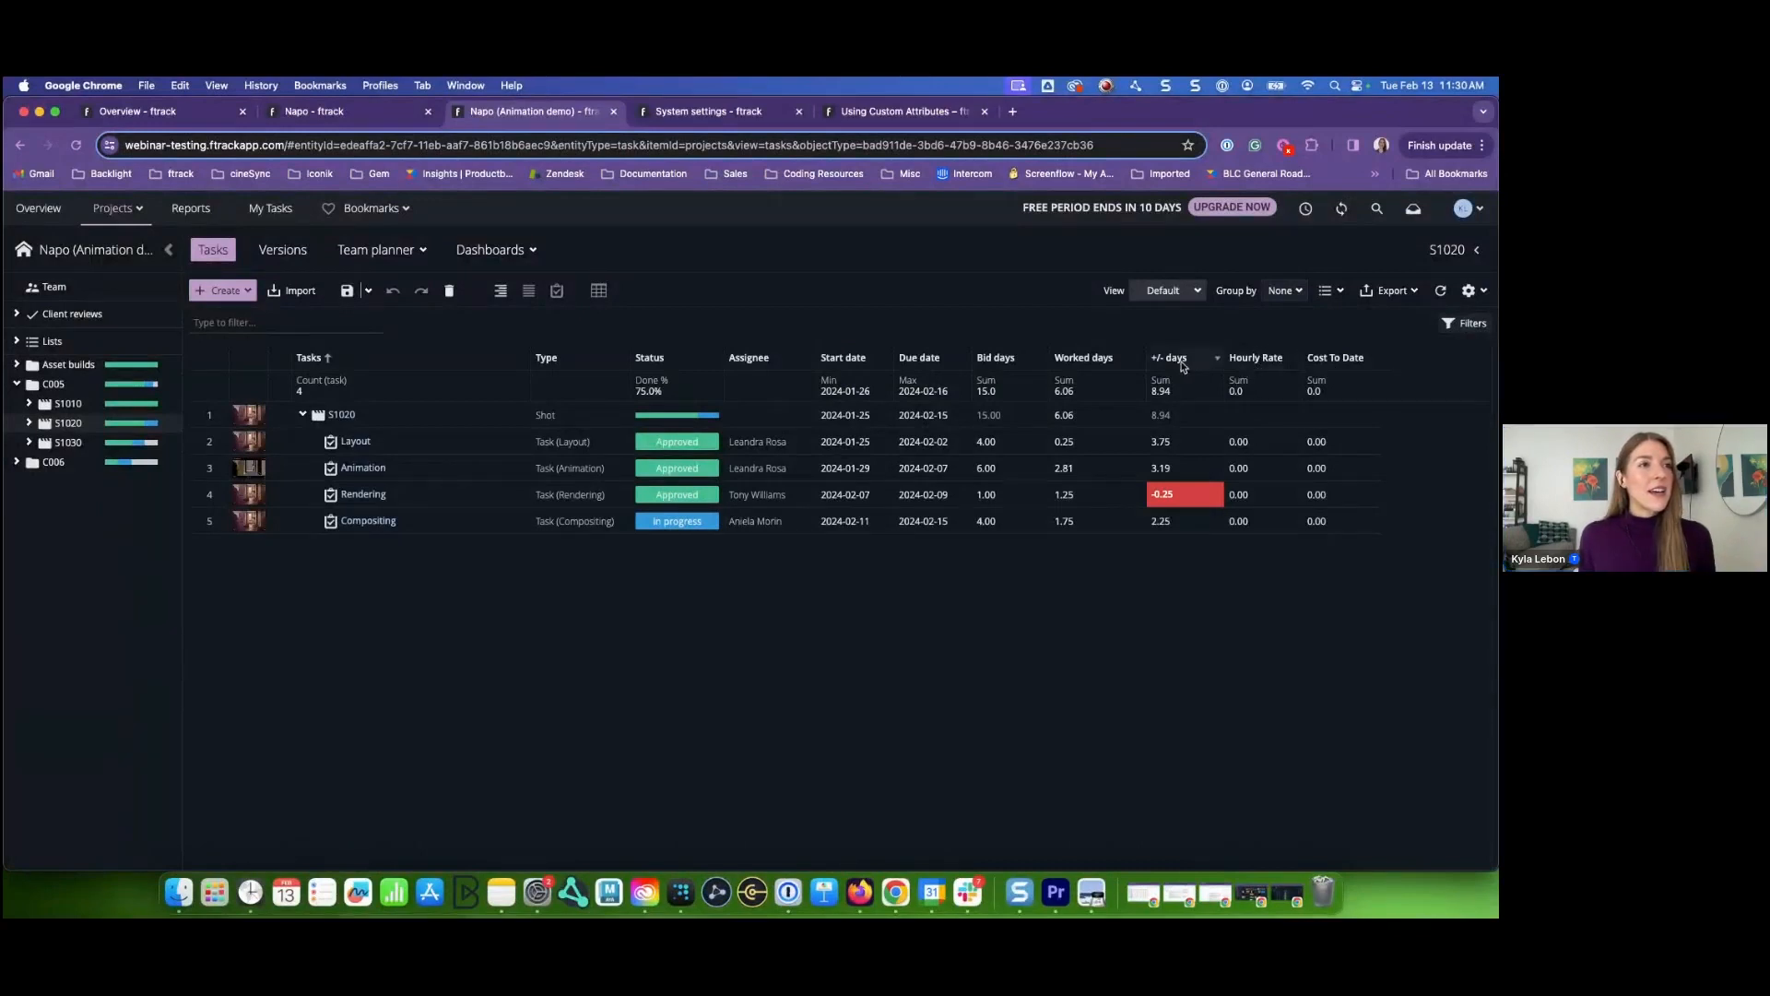
left_click_drag(1159, 369, 1385, 361)
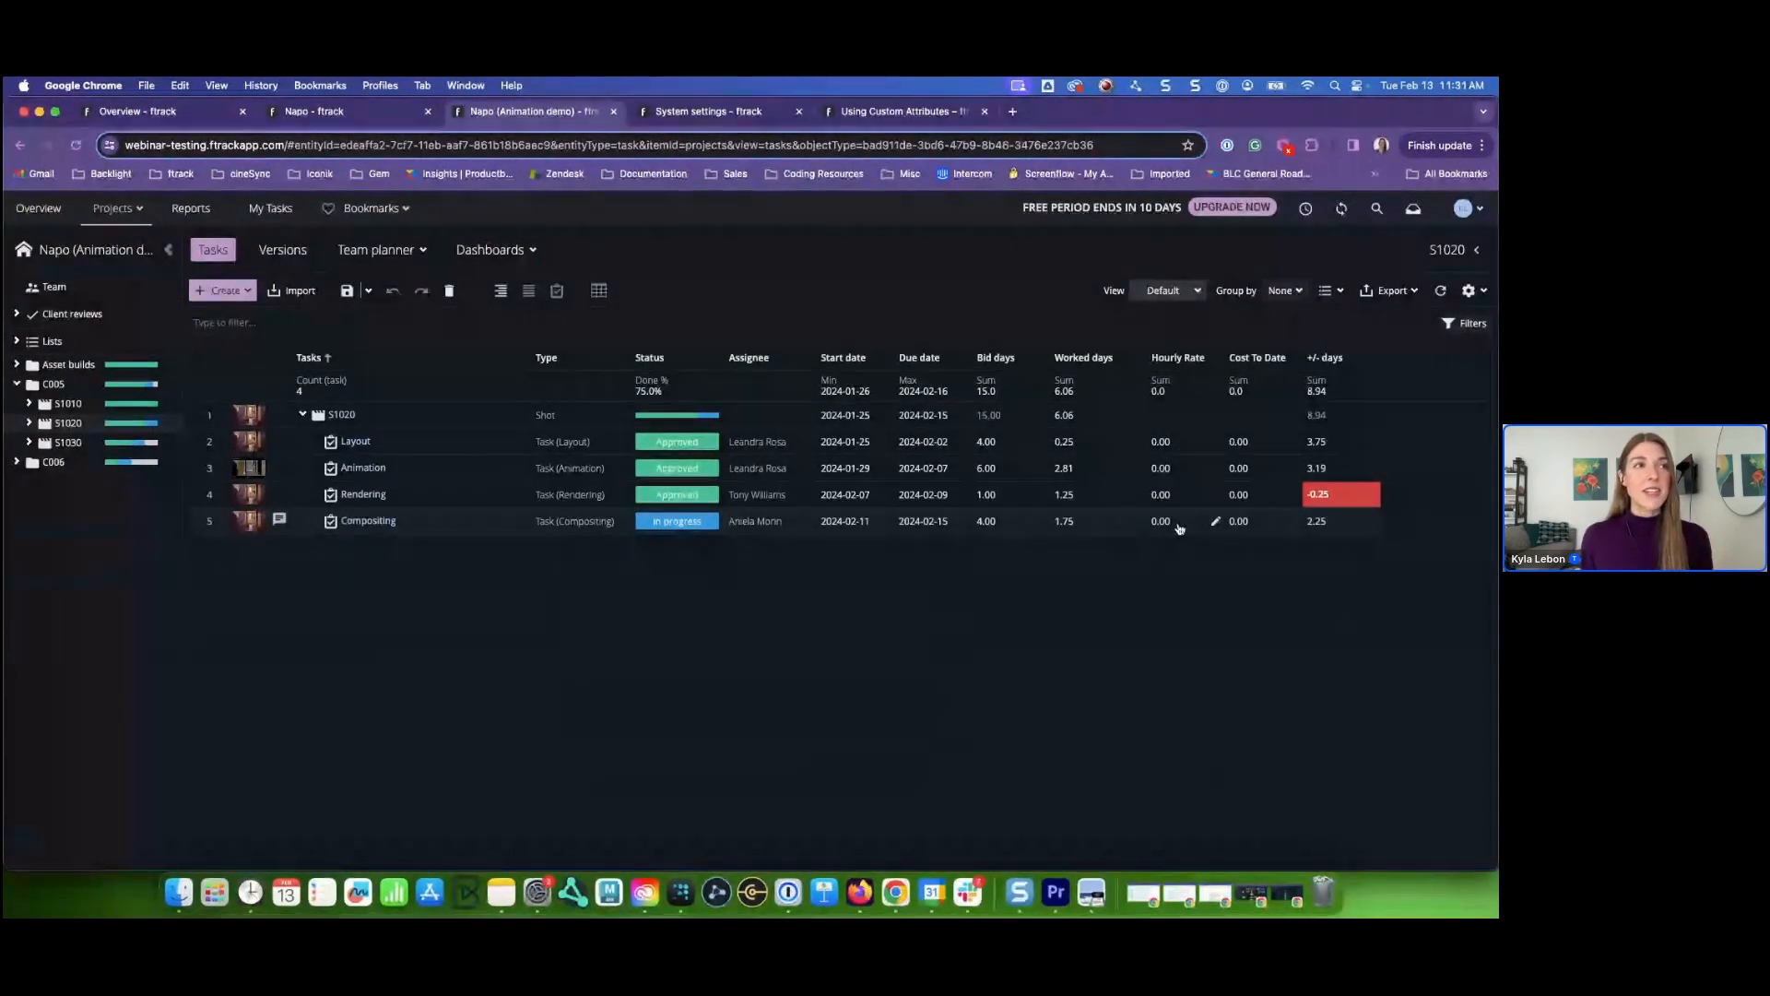
- Group the S1020 task list by task assignee
left_click(1284, 290)
mouse_move(1310, 461)
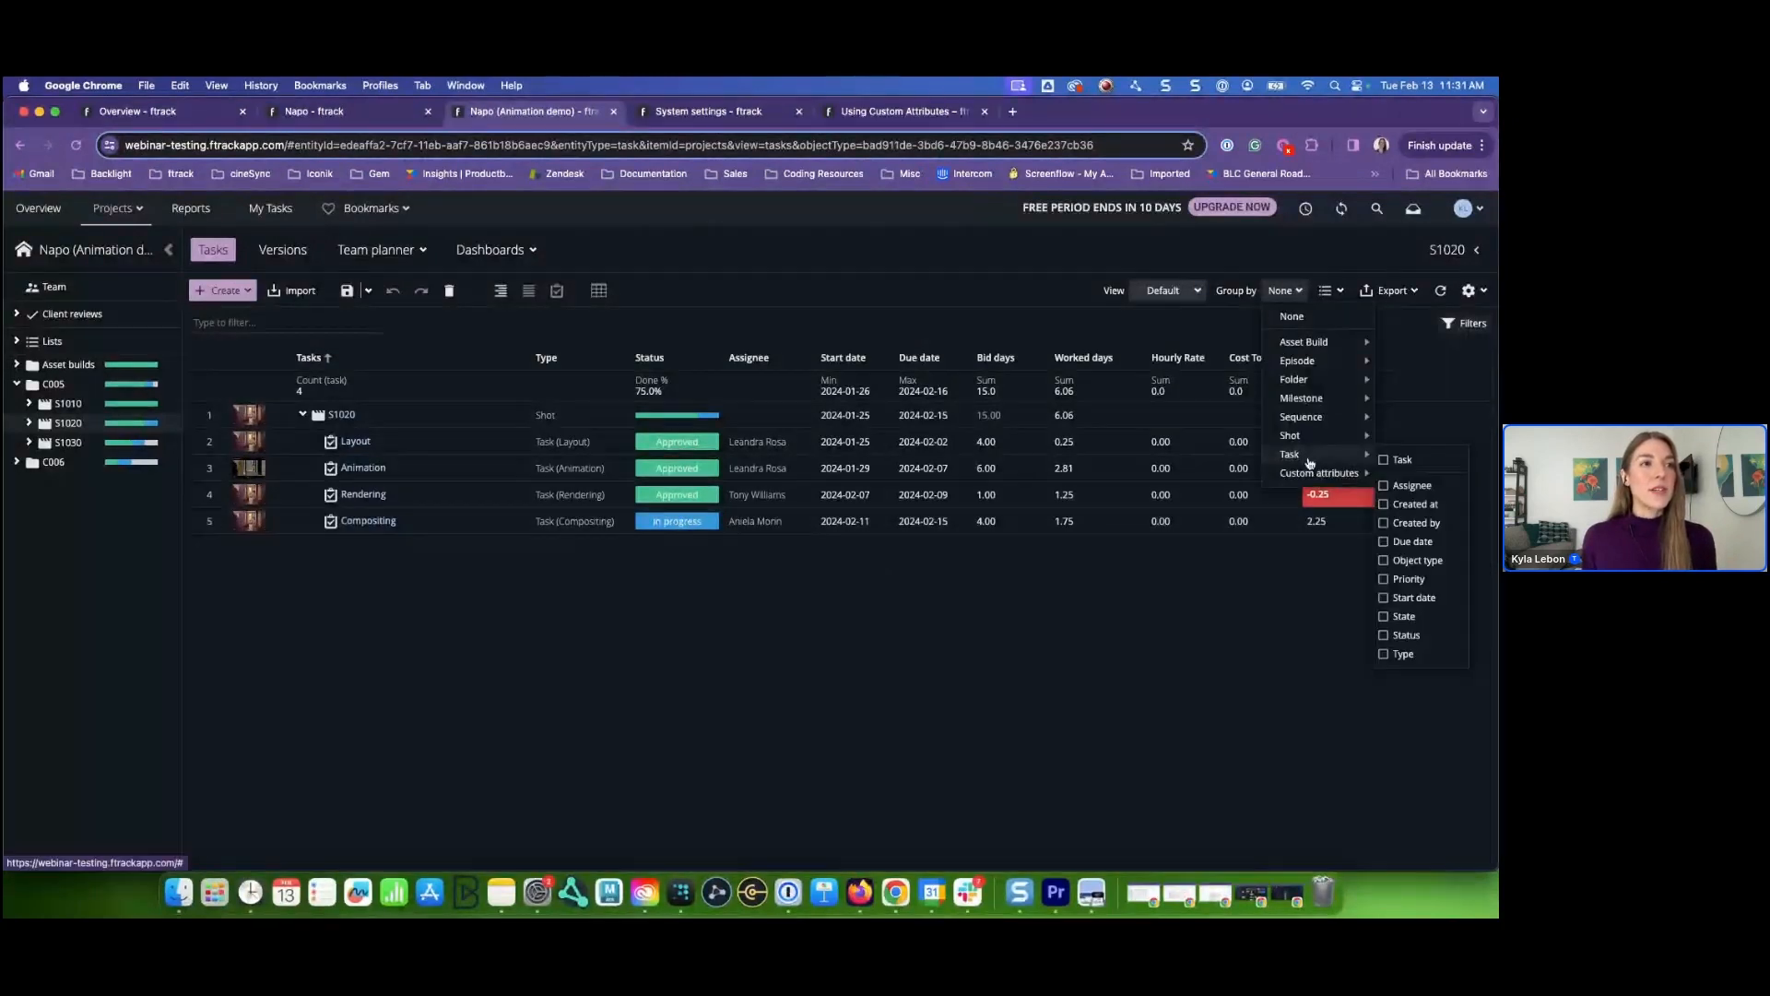
left_click(1401, 486)
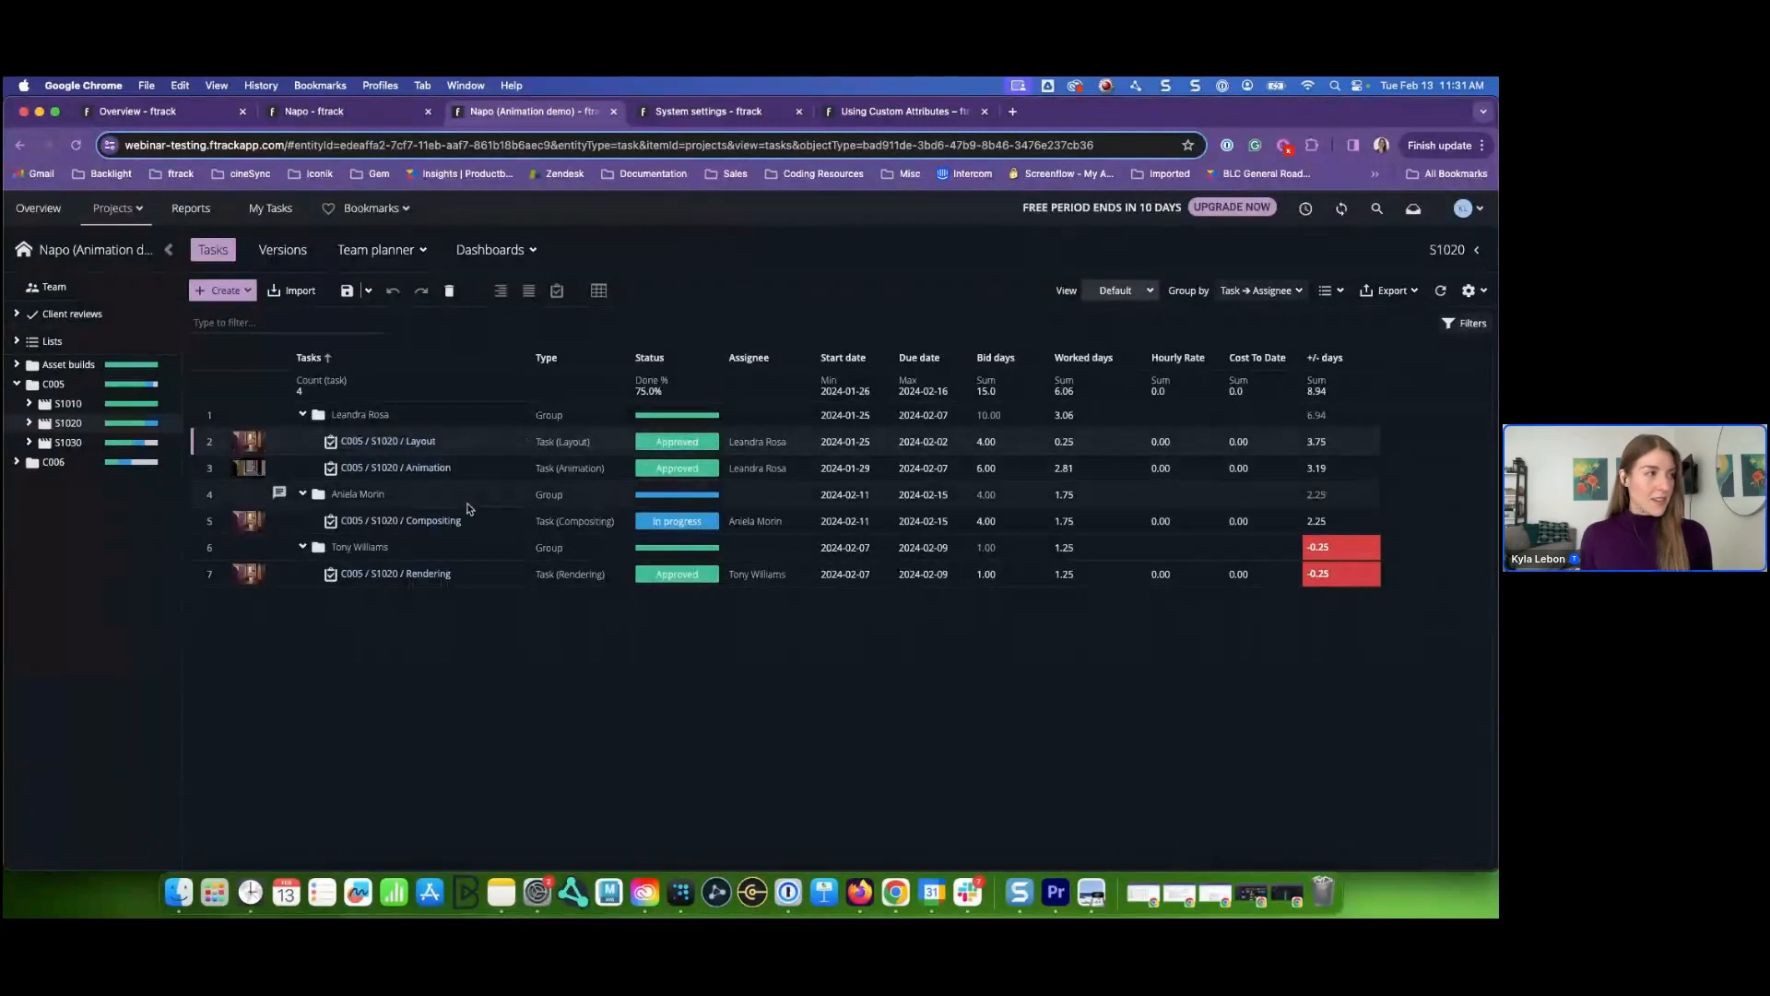
- Set Hourly Rate to 50 for Layout and Animation, 45 for Compositing and 40.50 for Rendering, then save and refresh the list
left_click(1189, 445)
type("50")
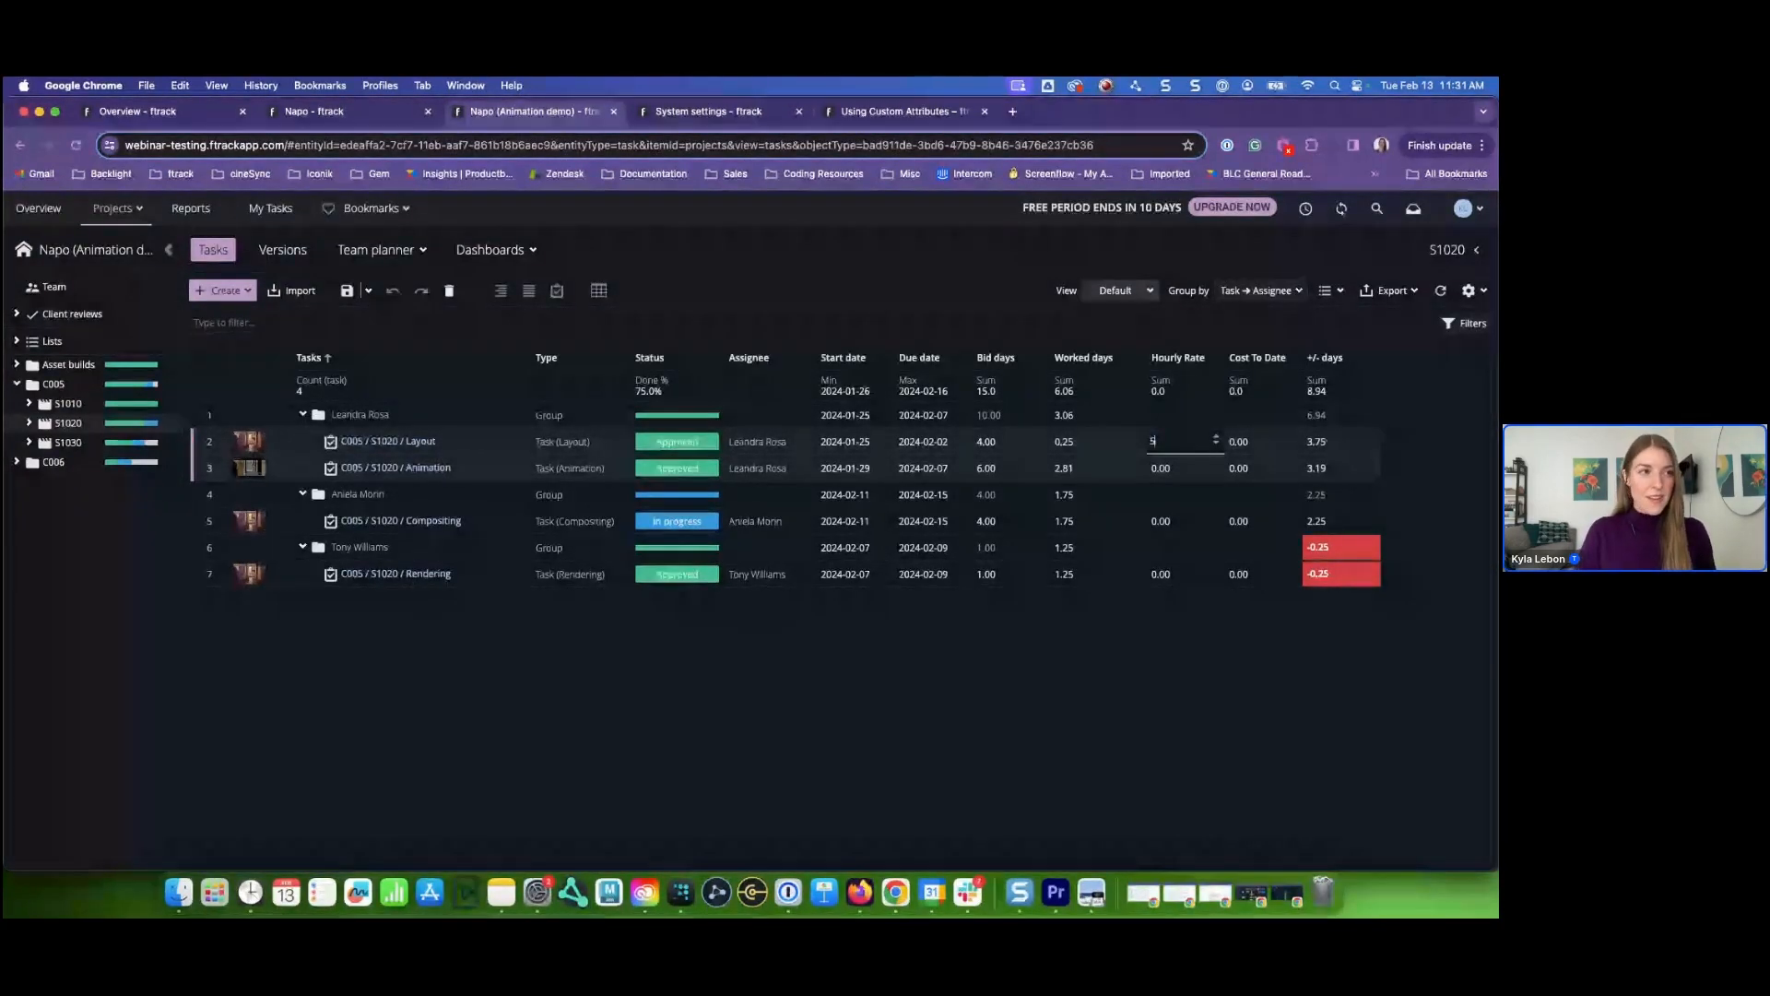
key("Return")
left_click(1169, 521)
type("45")
left_click(1188, 578)
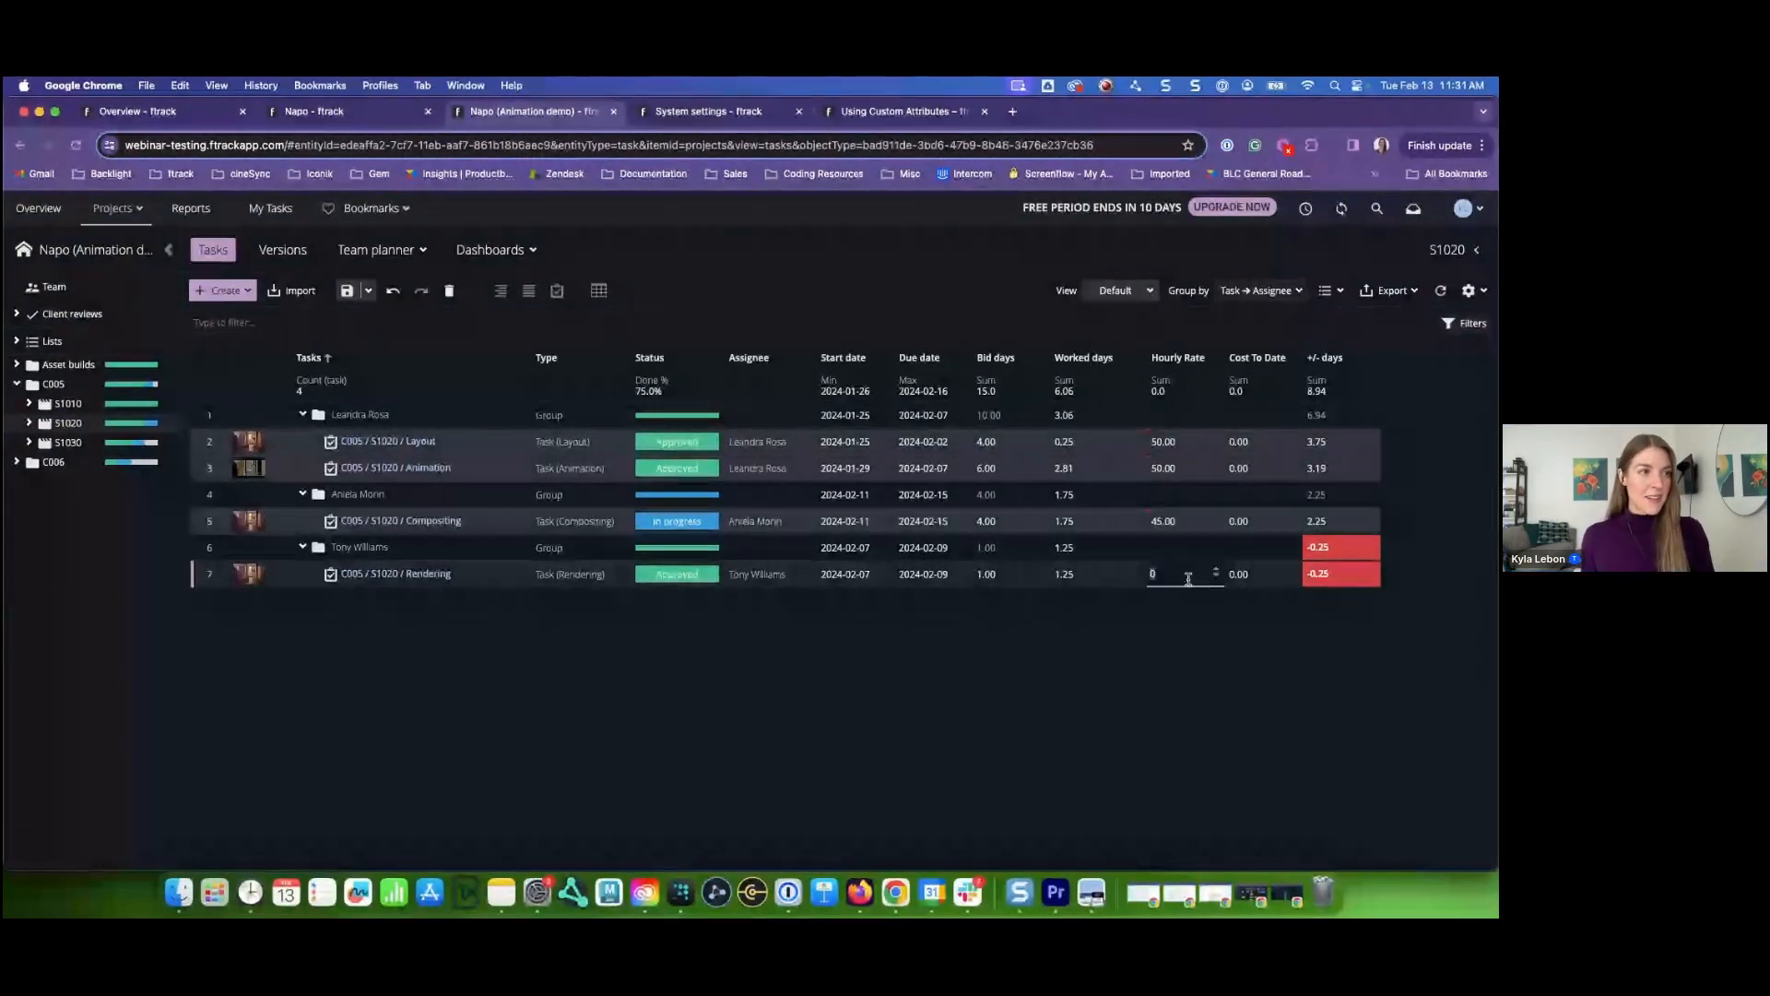
type("40.")
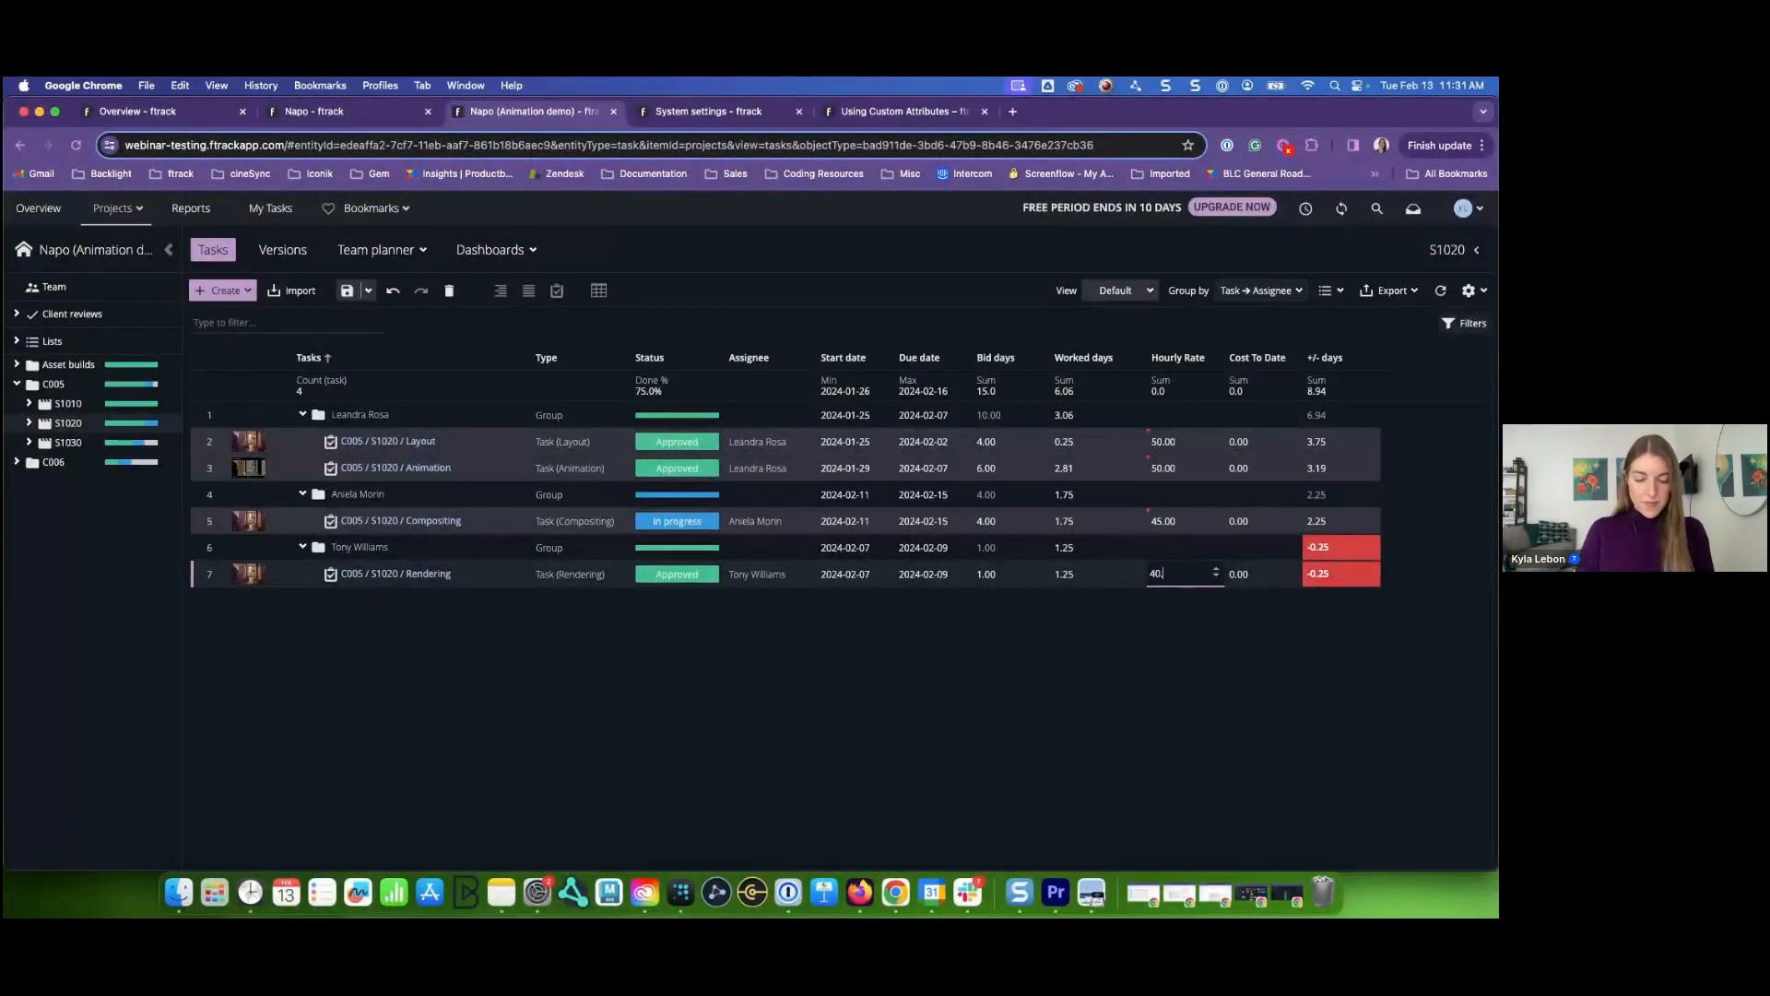
type("50")
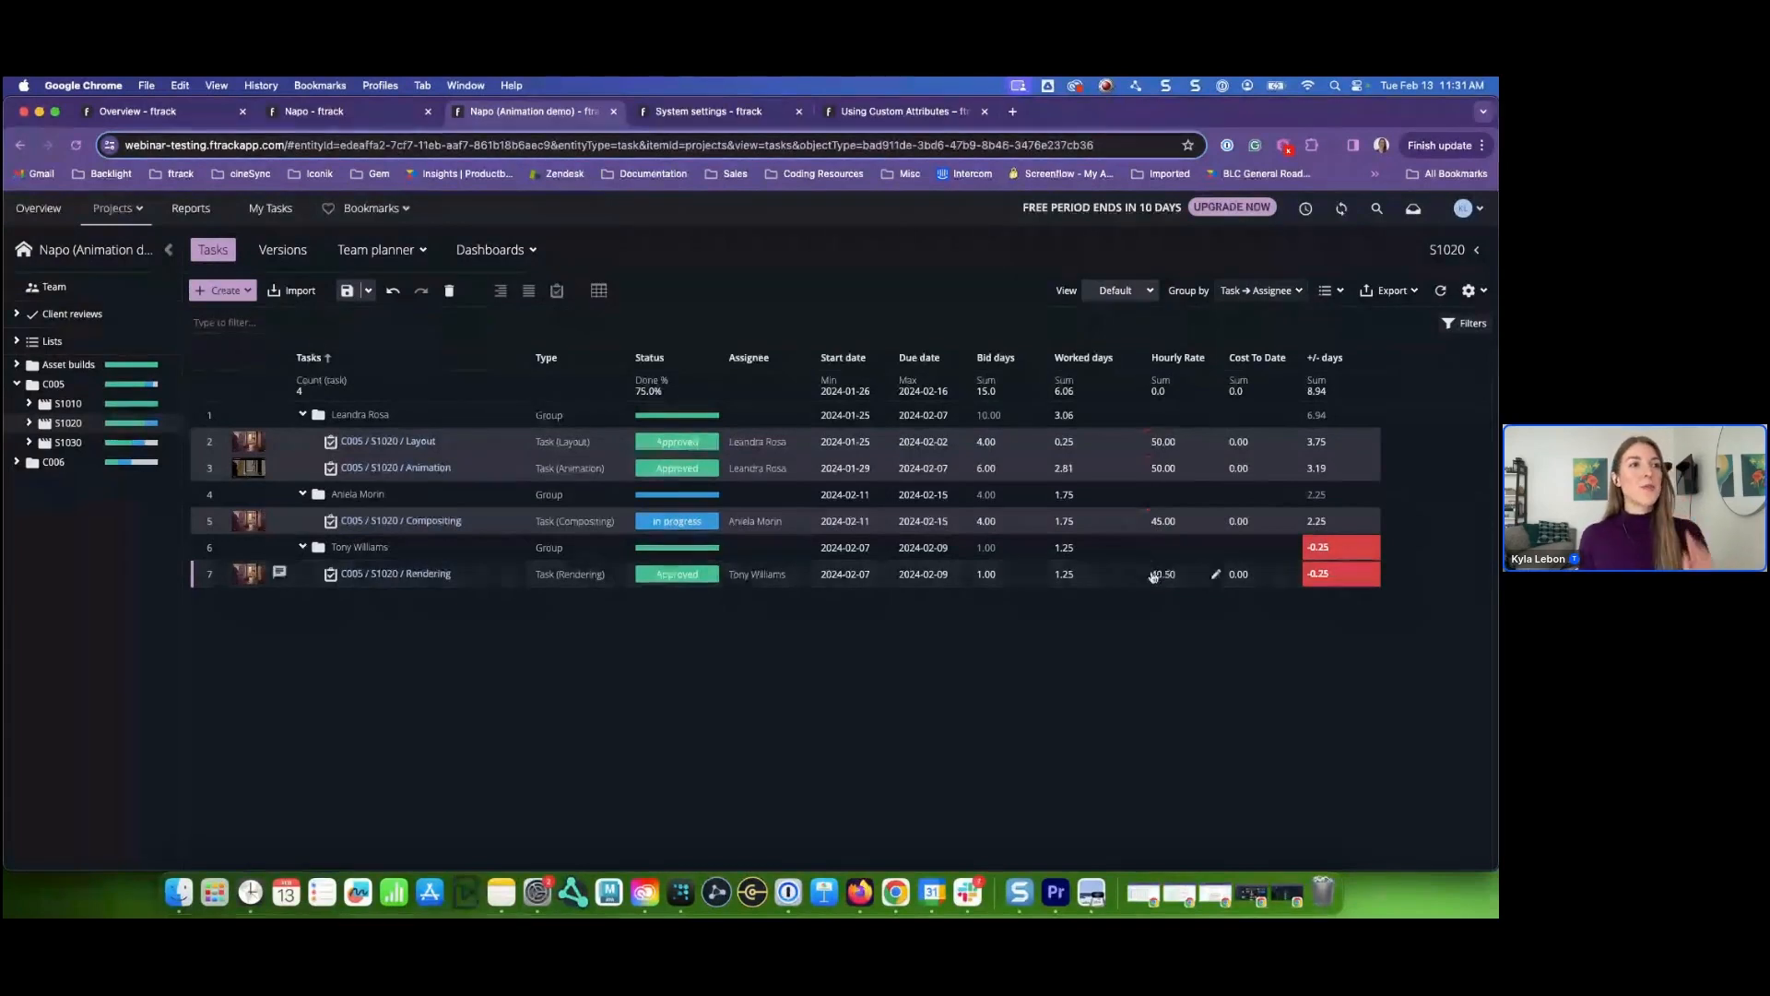
key("Return")
left_click(344, 292)
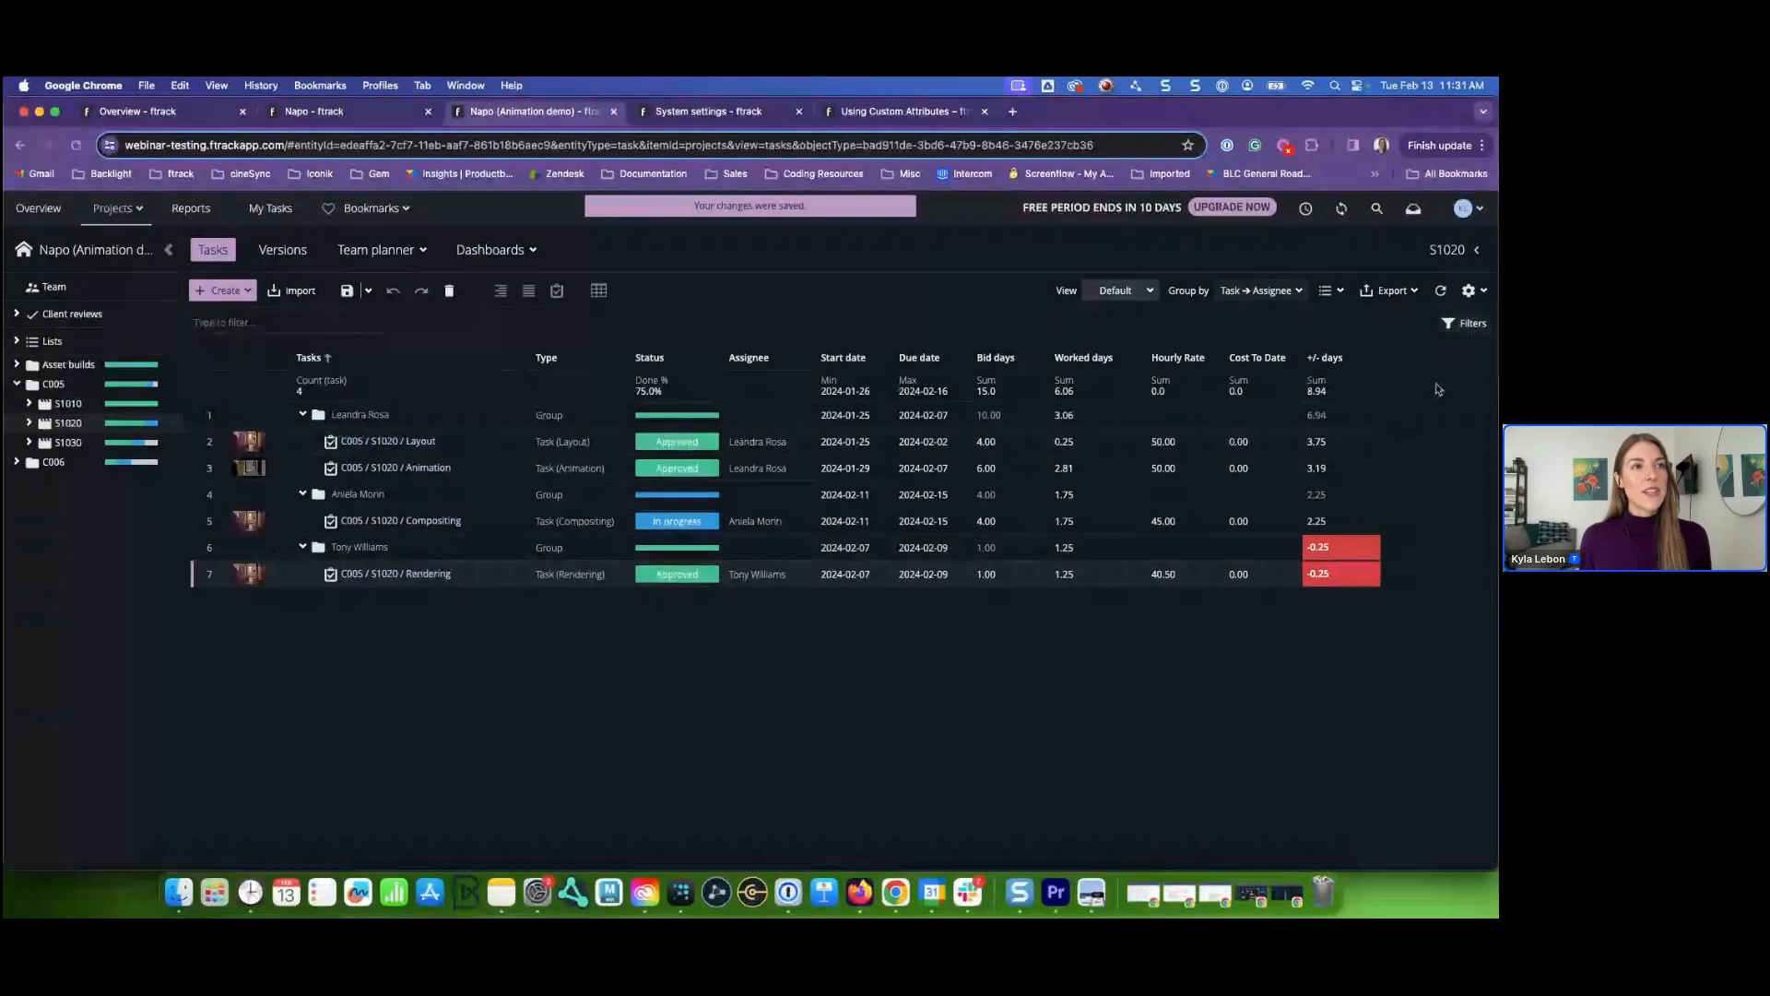
left_click(1444, 291)
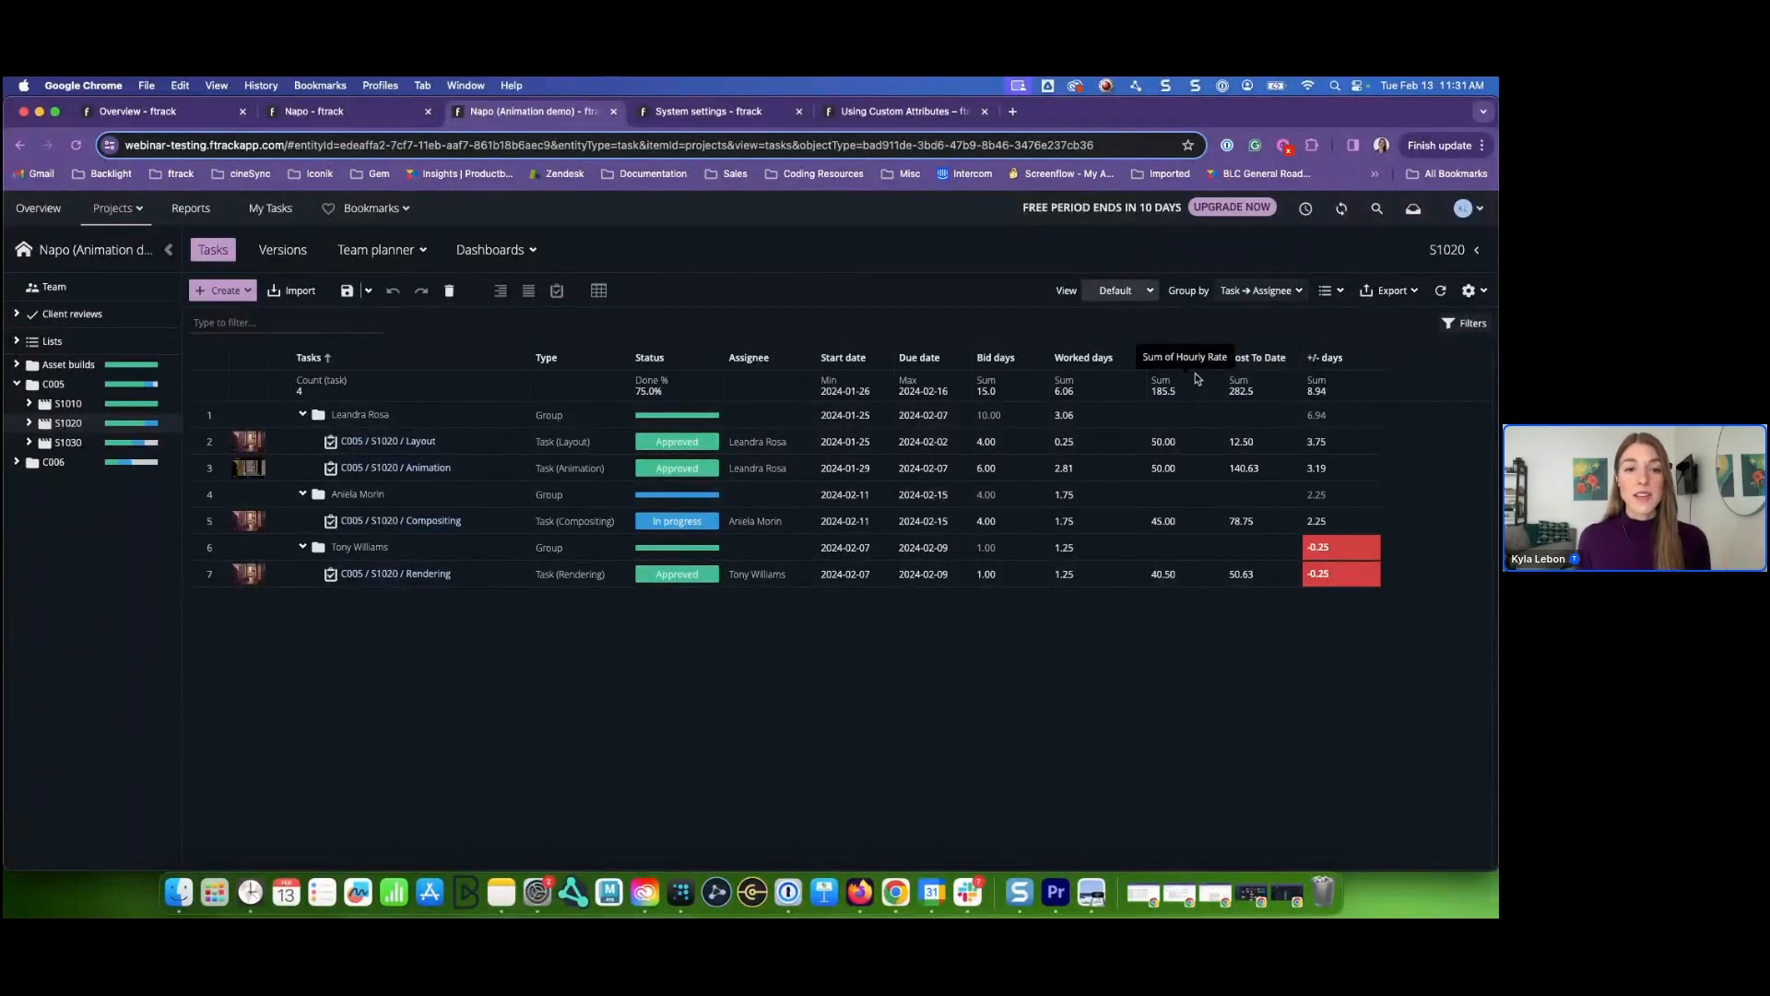
left_click(1152, 290)
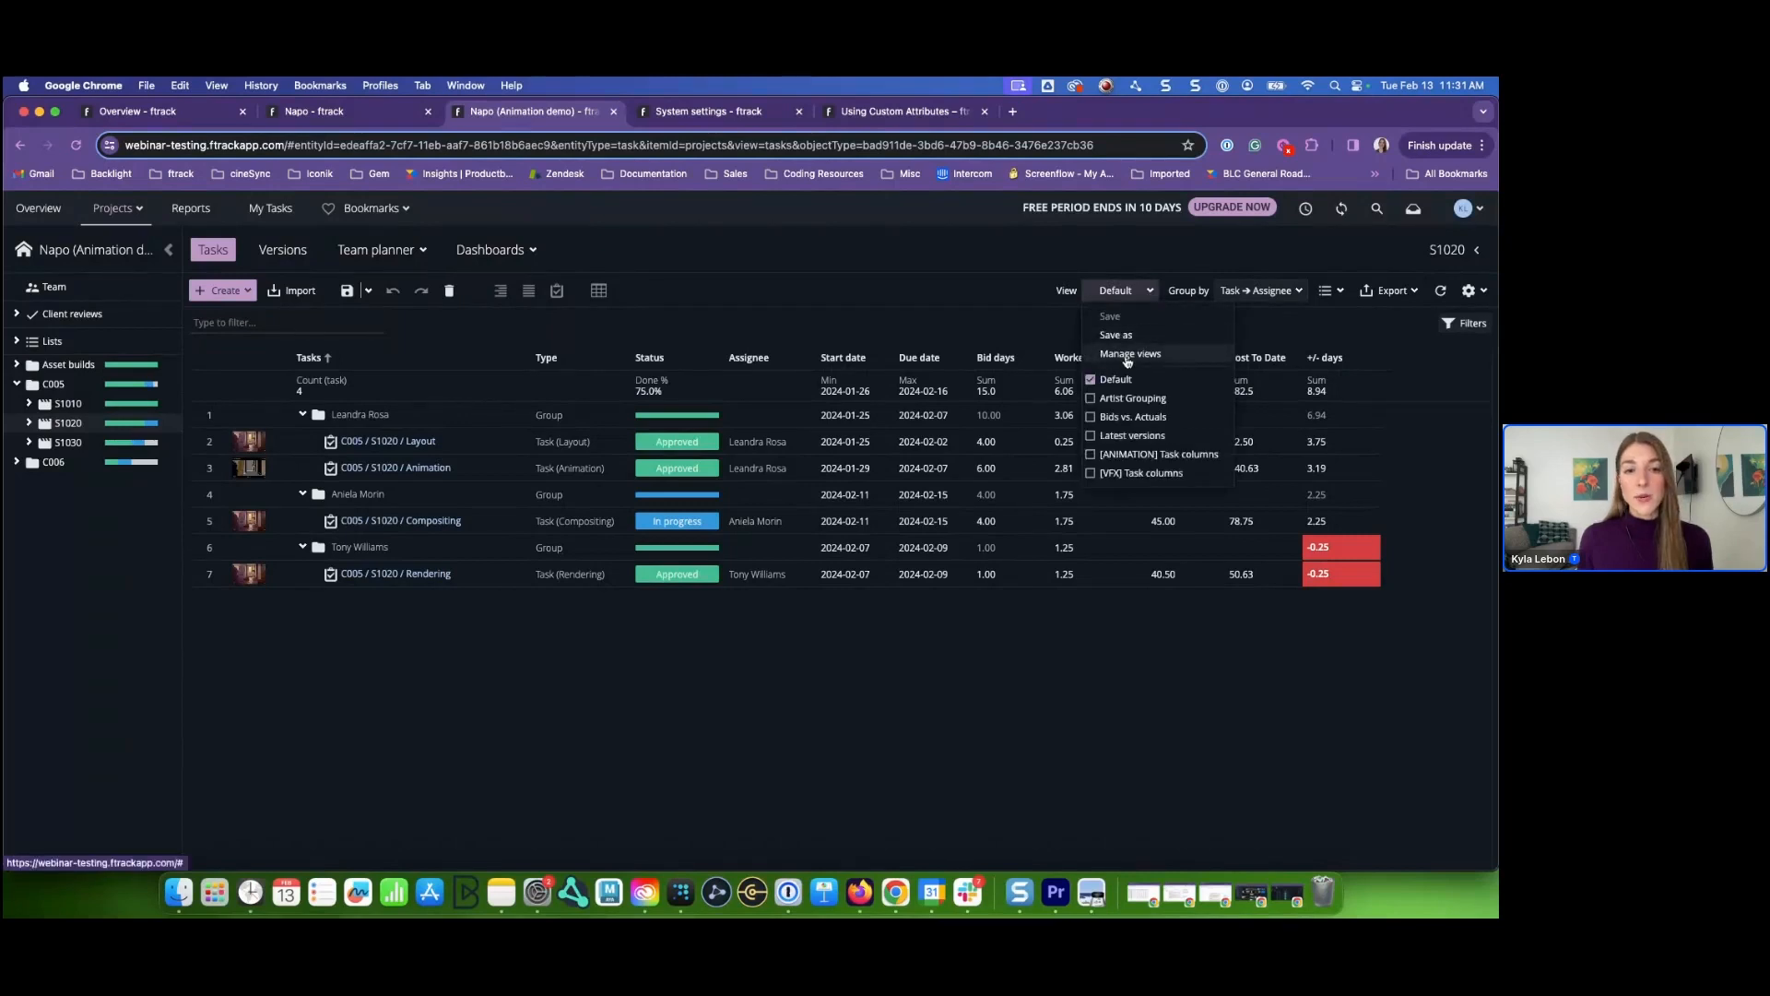
left_click(1083, 793)
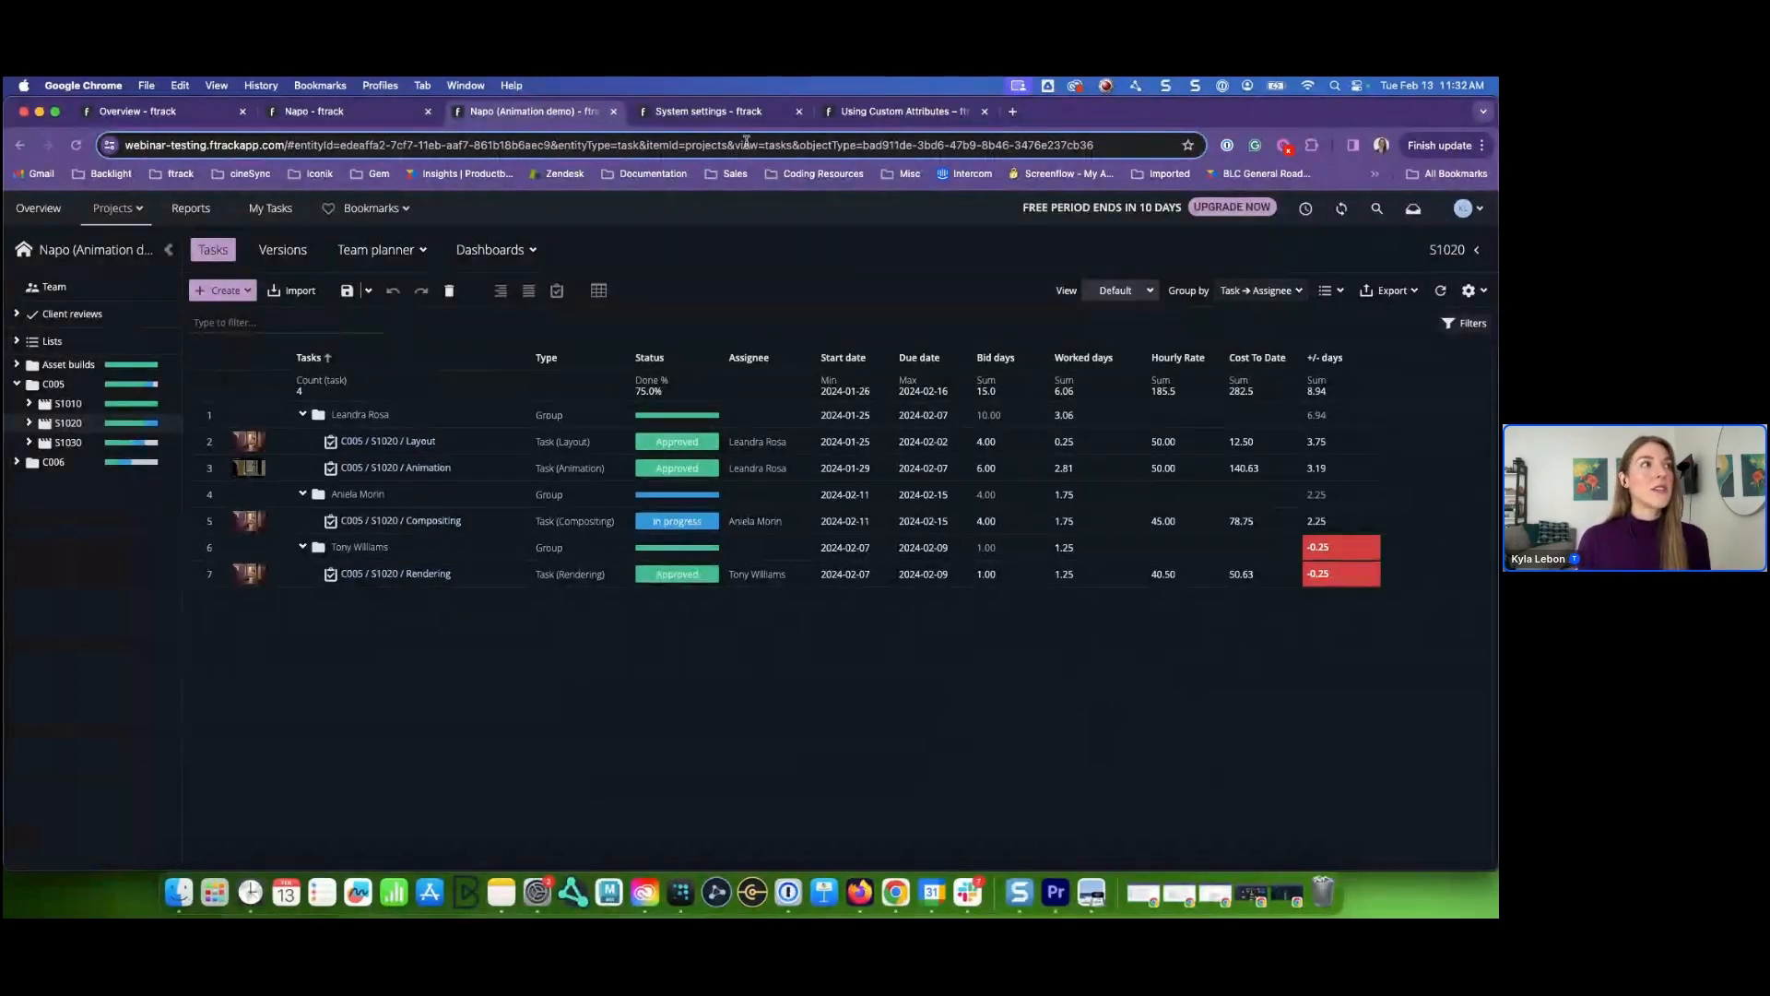
- In the Scheduling section of the system settings, turn Display as days off and back on
left_click(676, 112)
scroll(46, 517, "down", 5)
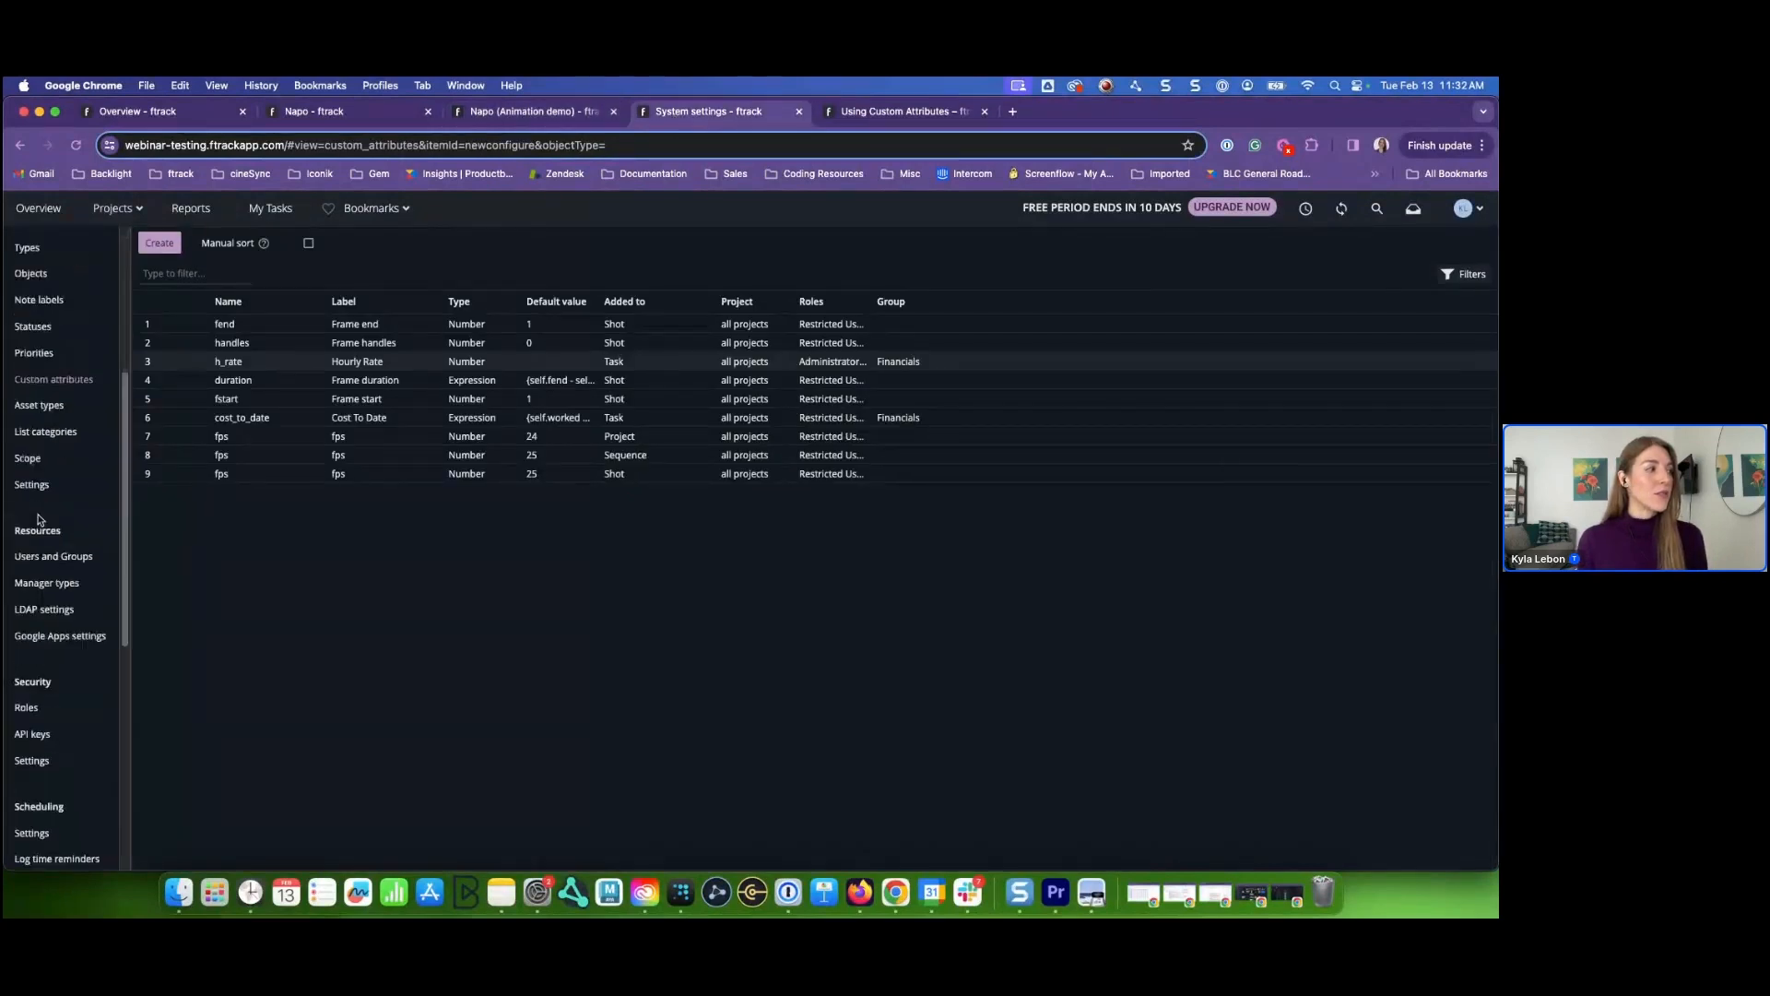
scroll(47, 517, "down", 1)
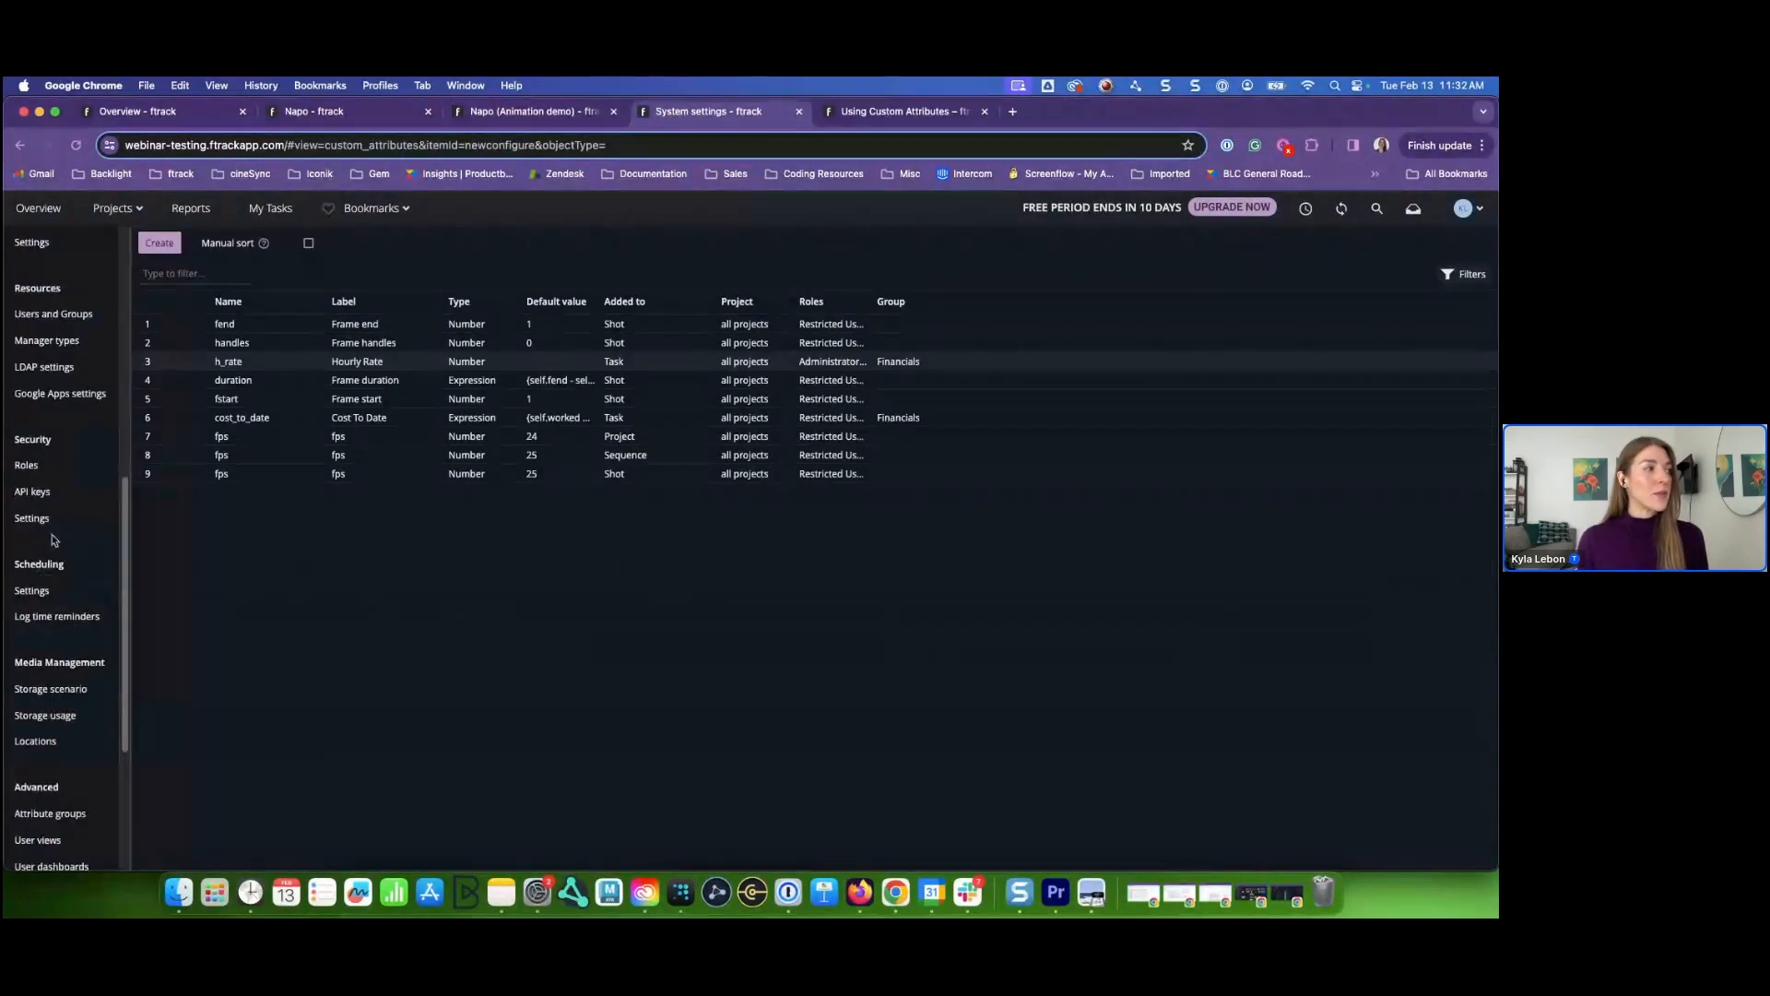
left_click(31, 588)
left_click(309, 359)
left_click(309, 336)
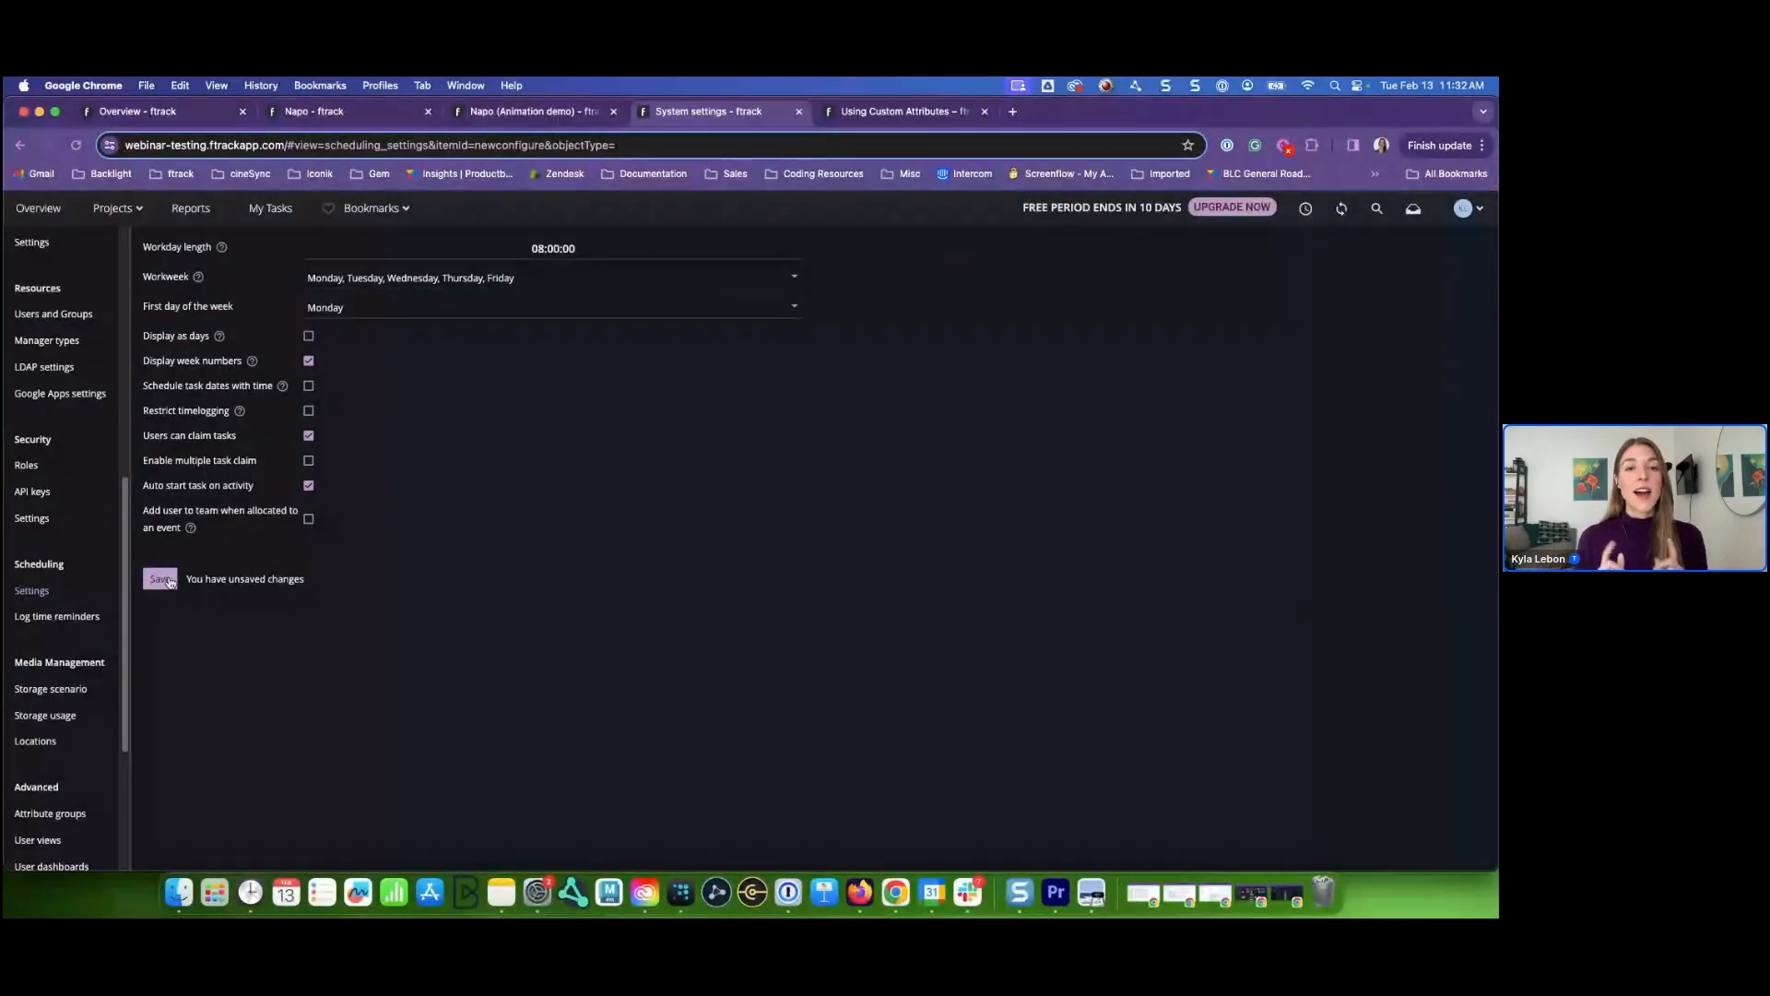
left_click(309, 338)
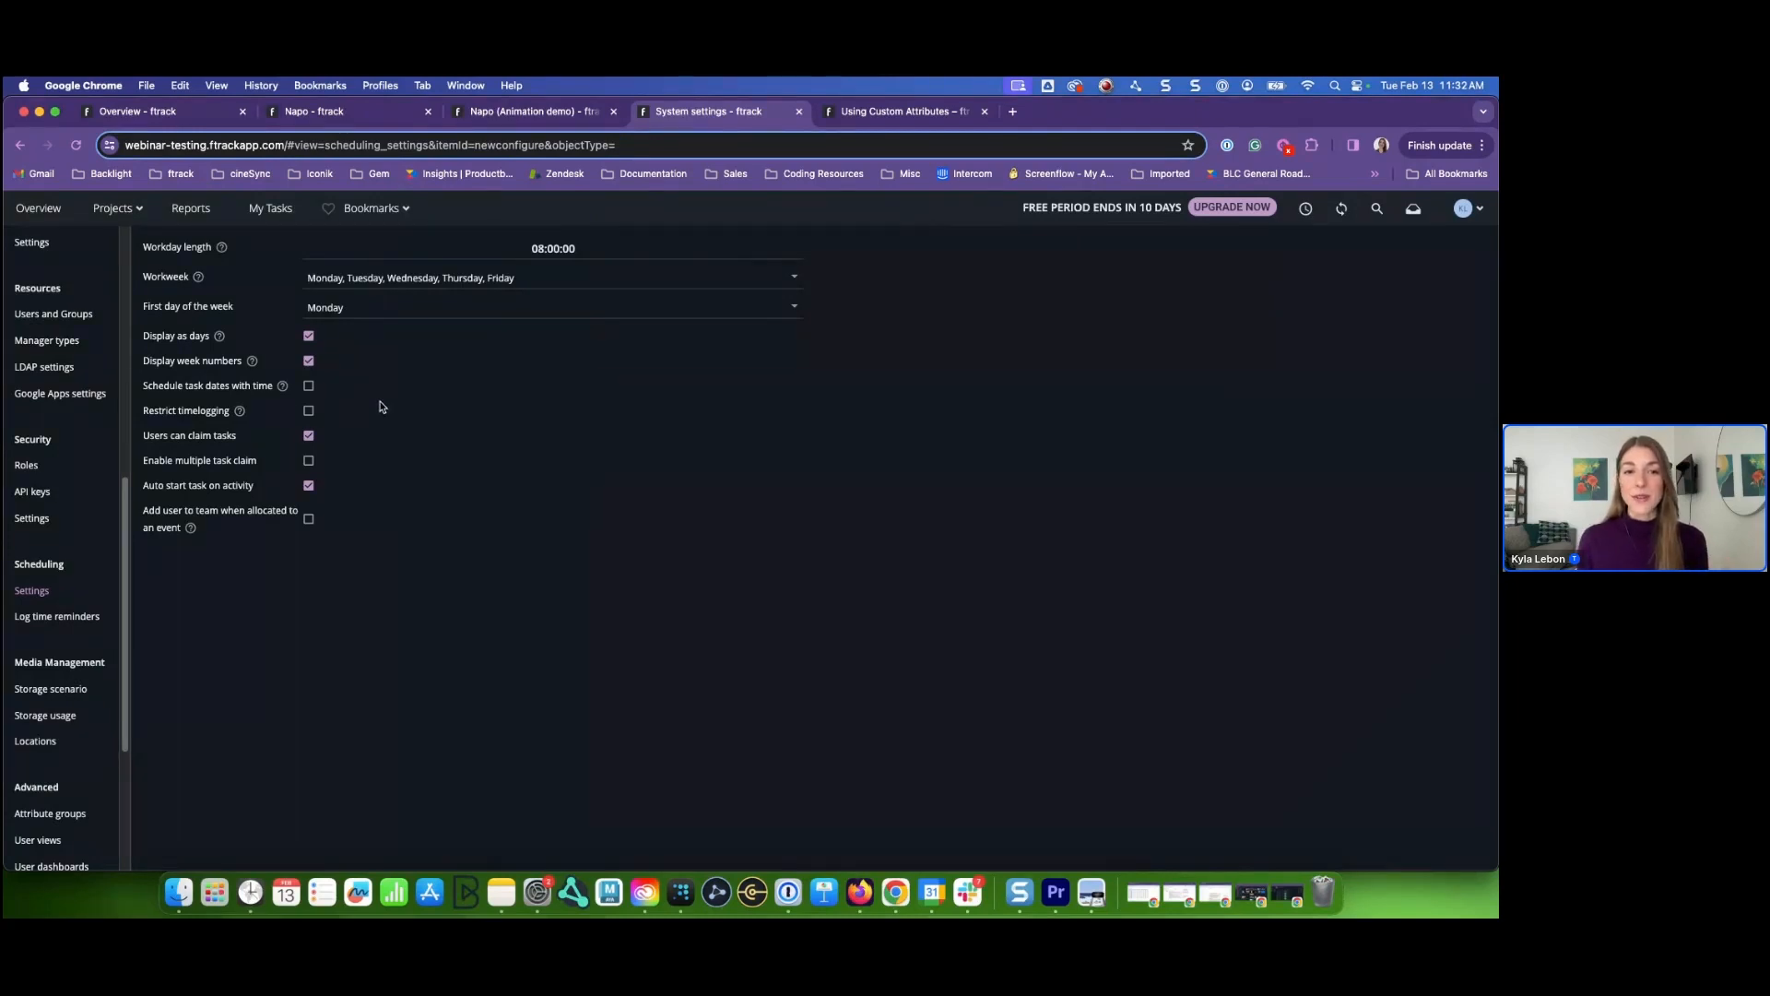
- Return to the custom attributes, change the Hourly Rate attribute's label to Day Rate and its name to d_rate, and save it
scroll(39, 510, "up", 3)
scroll(39, 510, "up", 3)
left_click(59, 492)
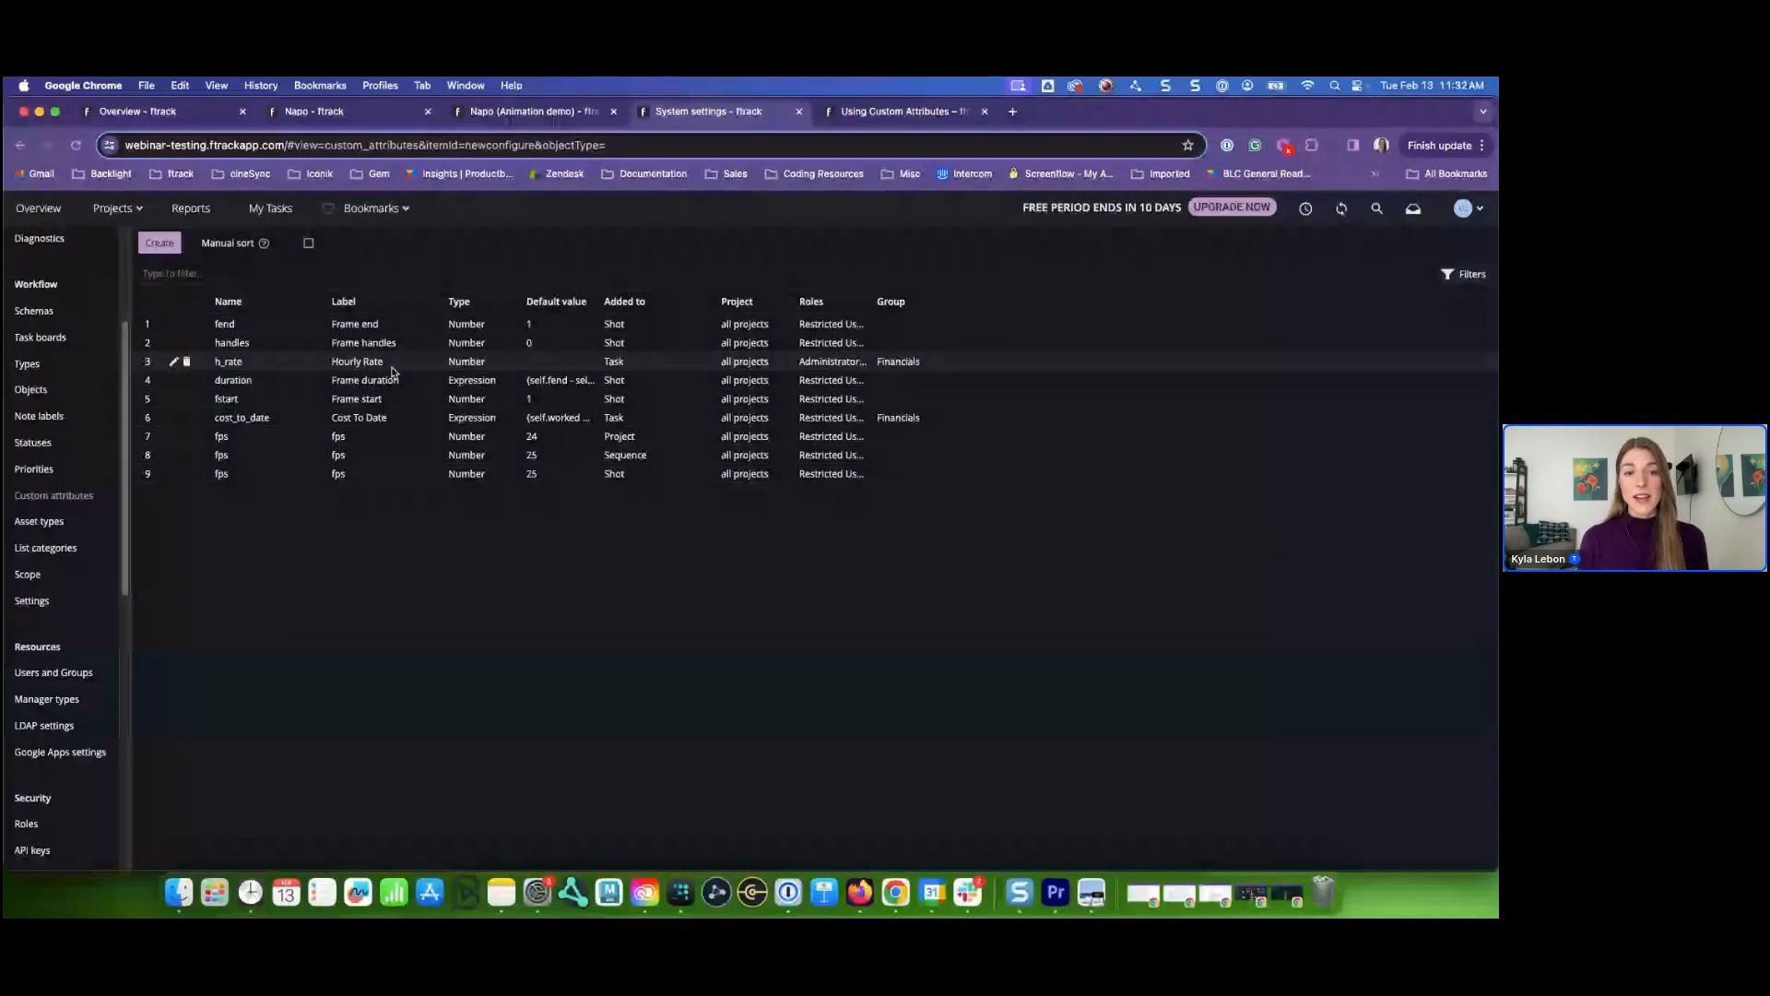
left_click(174, 363)
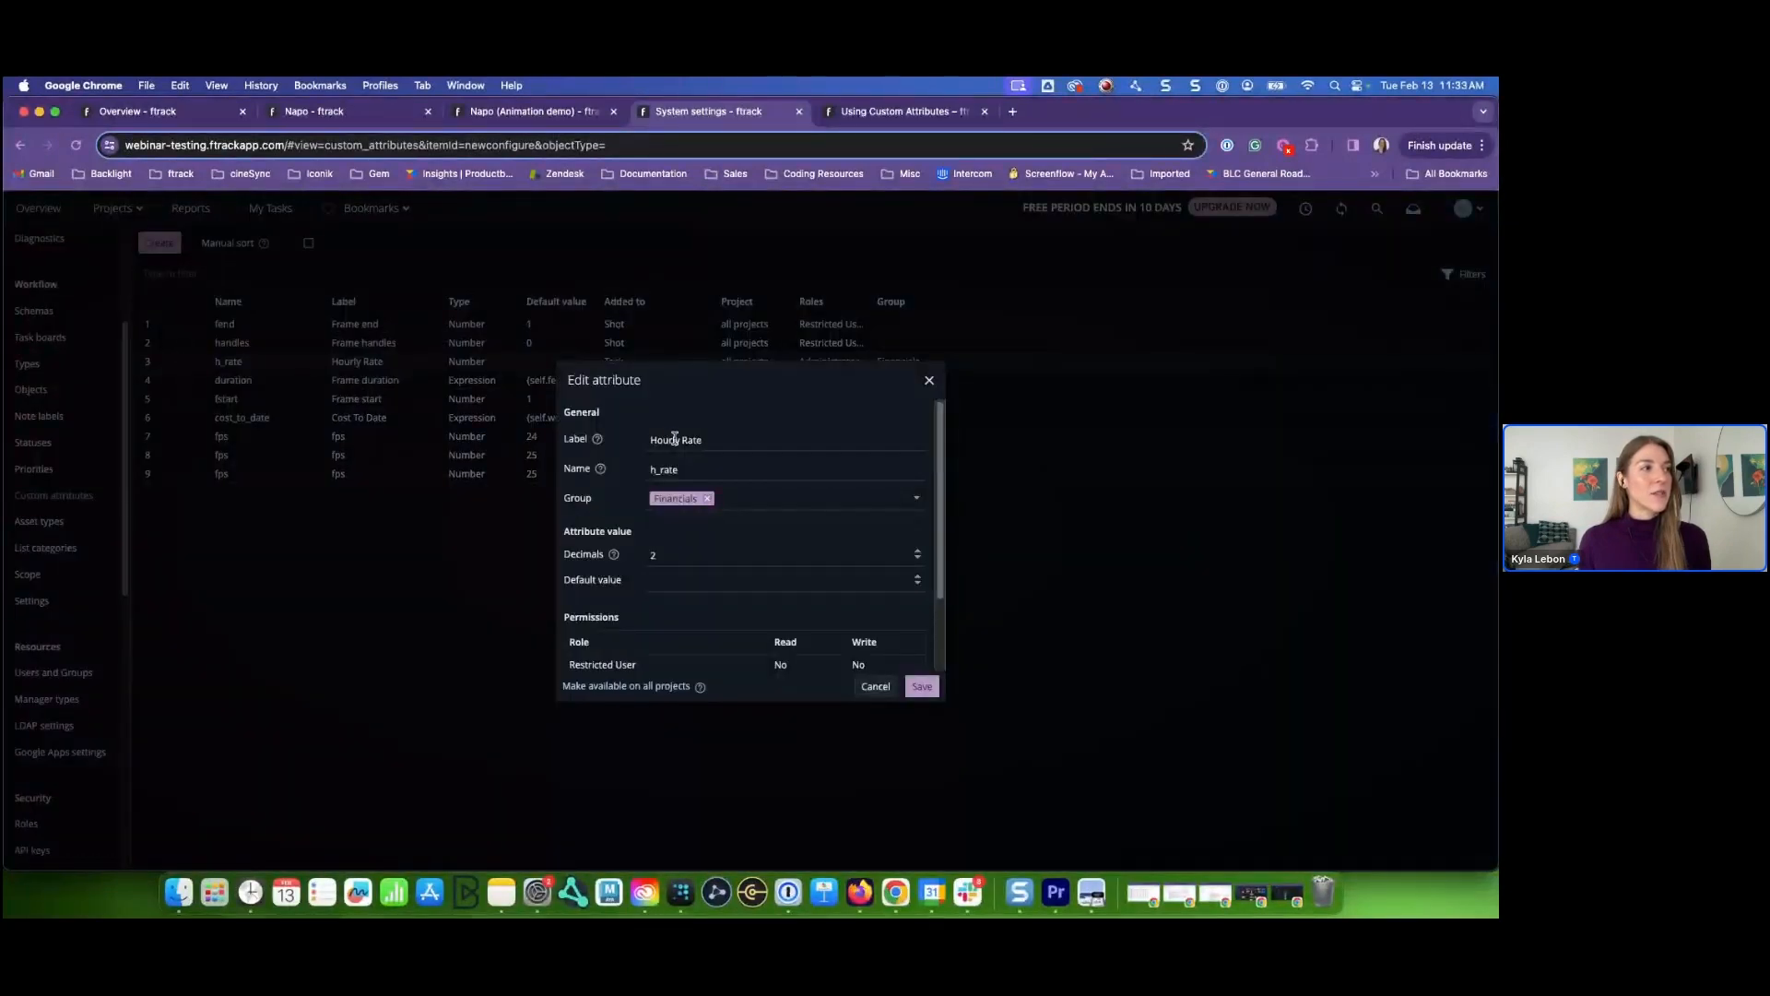
left_click_drag(675, 439, 650, 440)
key("BackSpace")
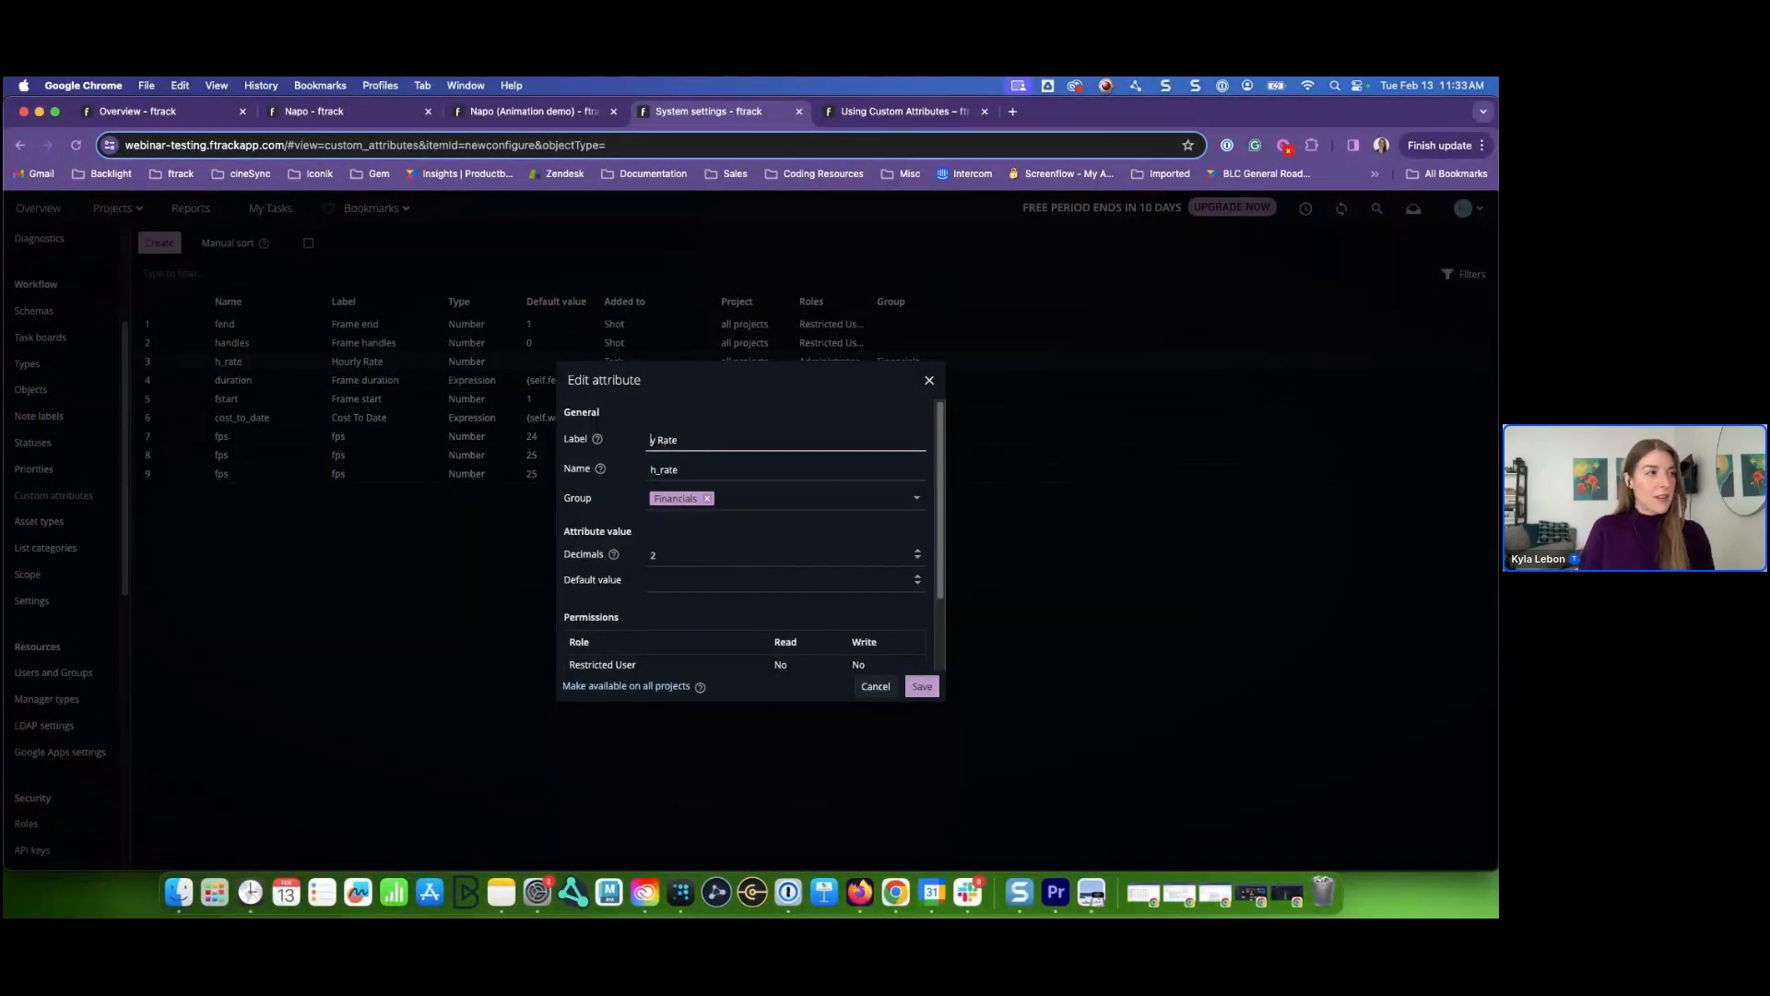
type("Da")
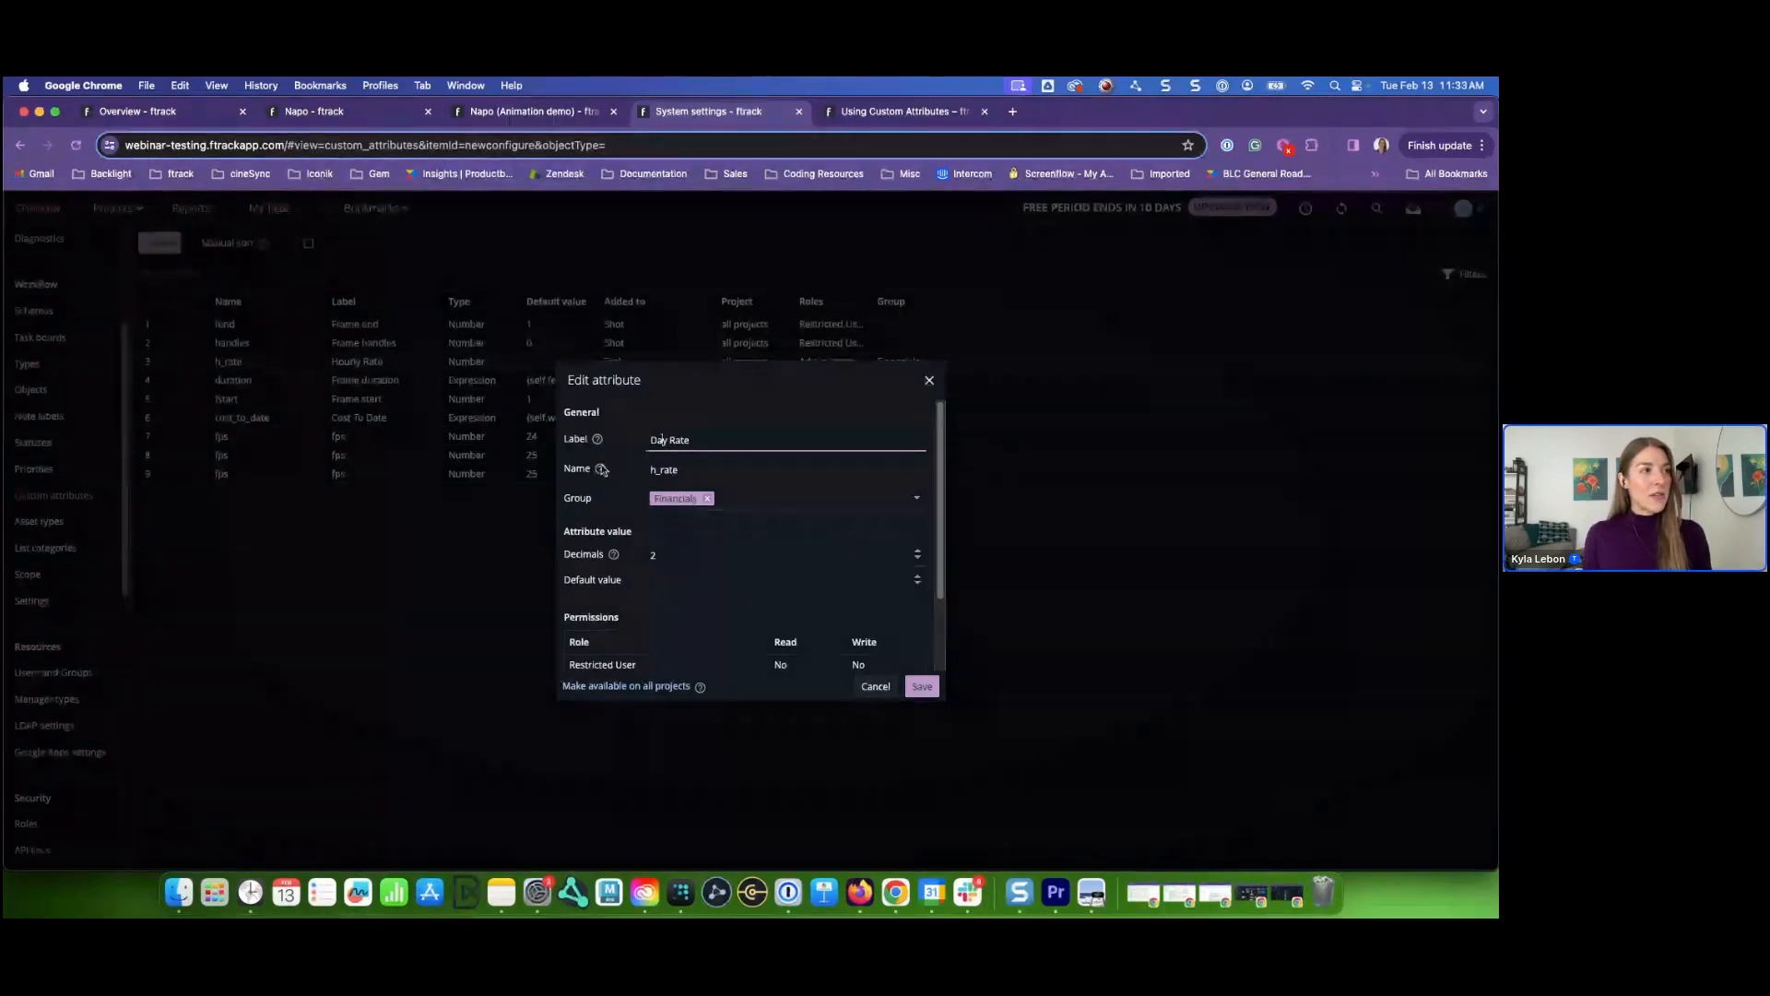
left_click(655, 470)
key("BackSpace")
type("d")
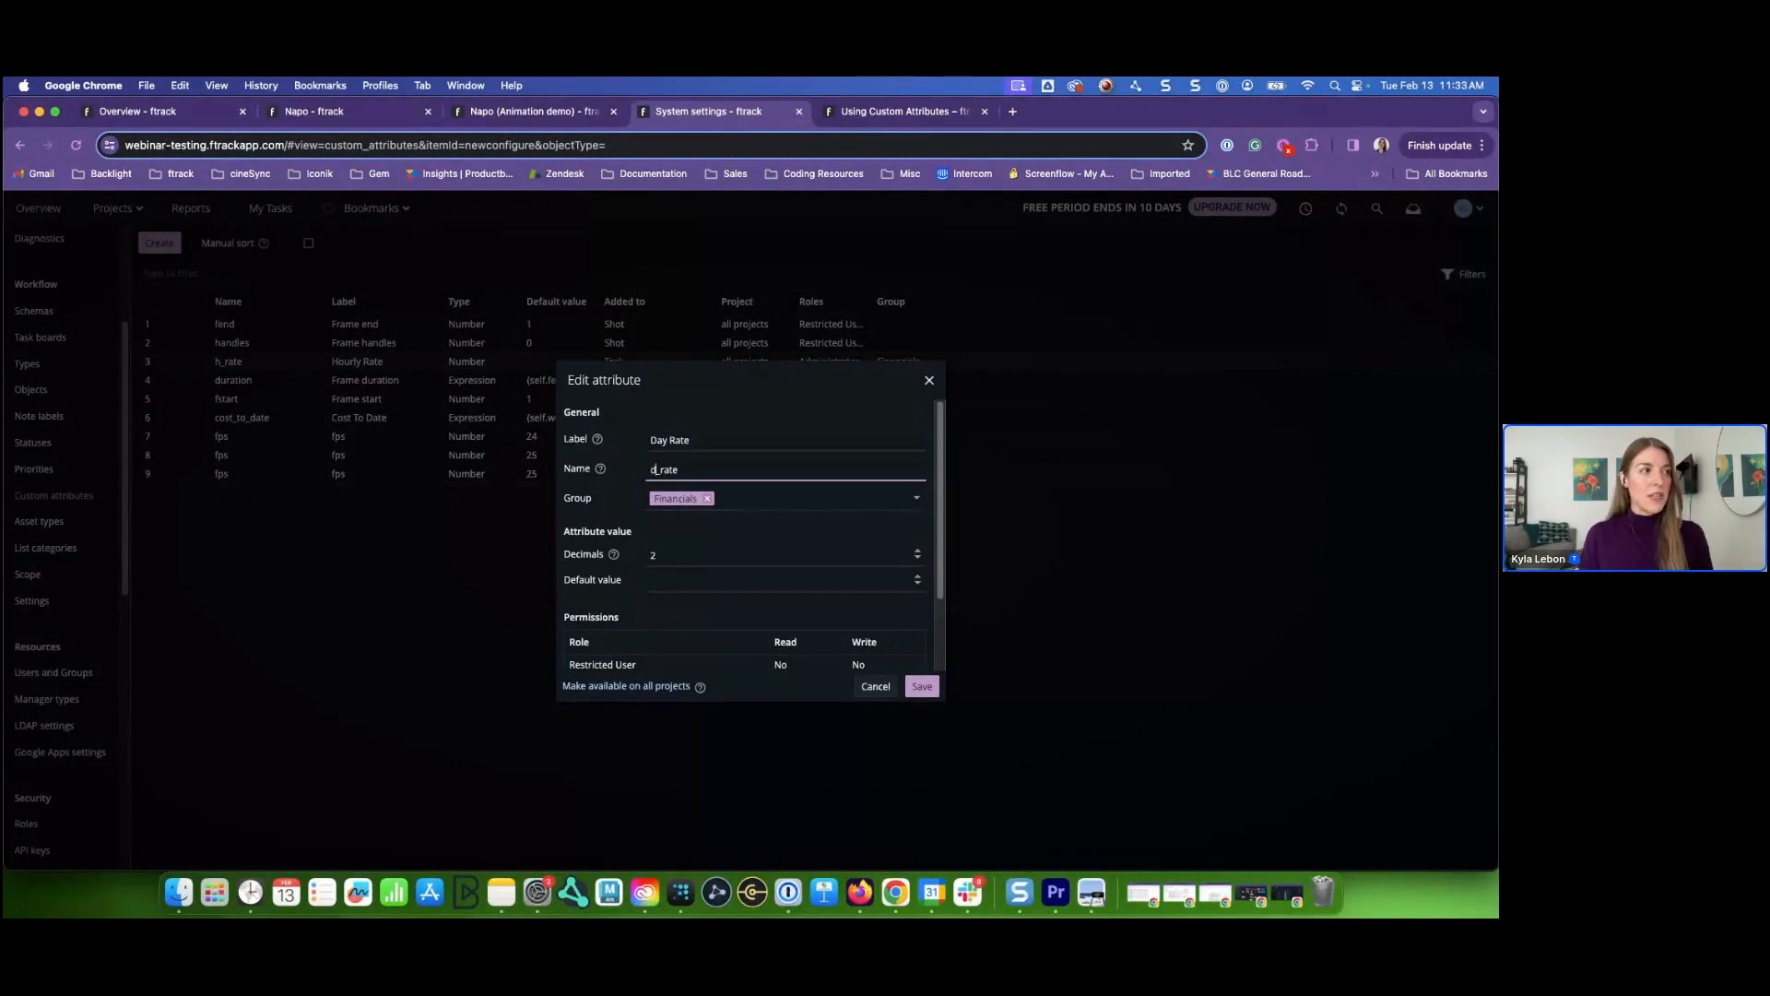
left_click(920, 686)
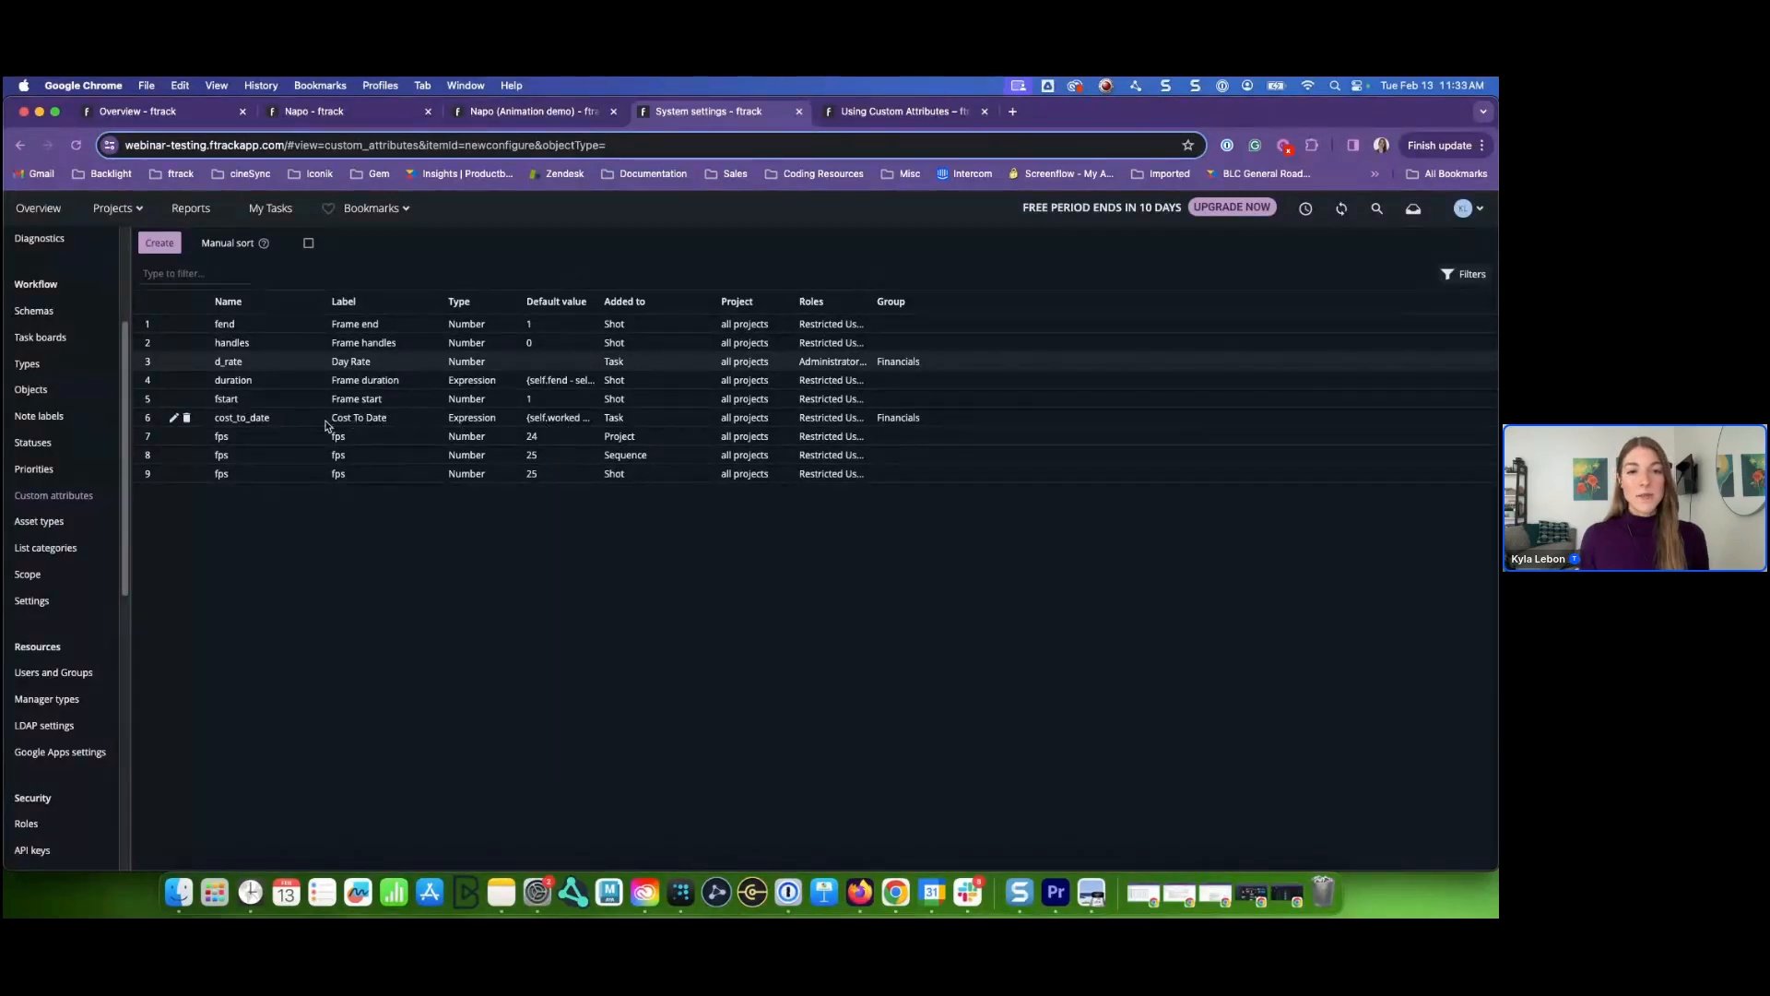
- Change the Cost To Date expression to {self.worked * self.d_rate}, test the attribute and save it
left_click(174, 419)
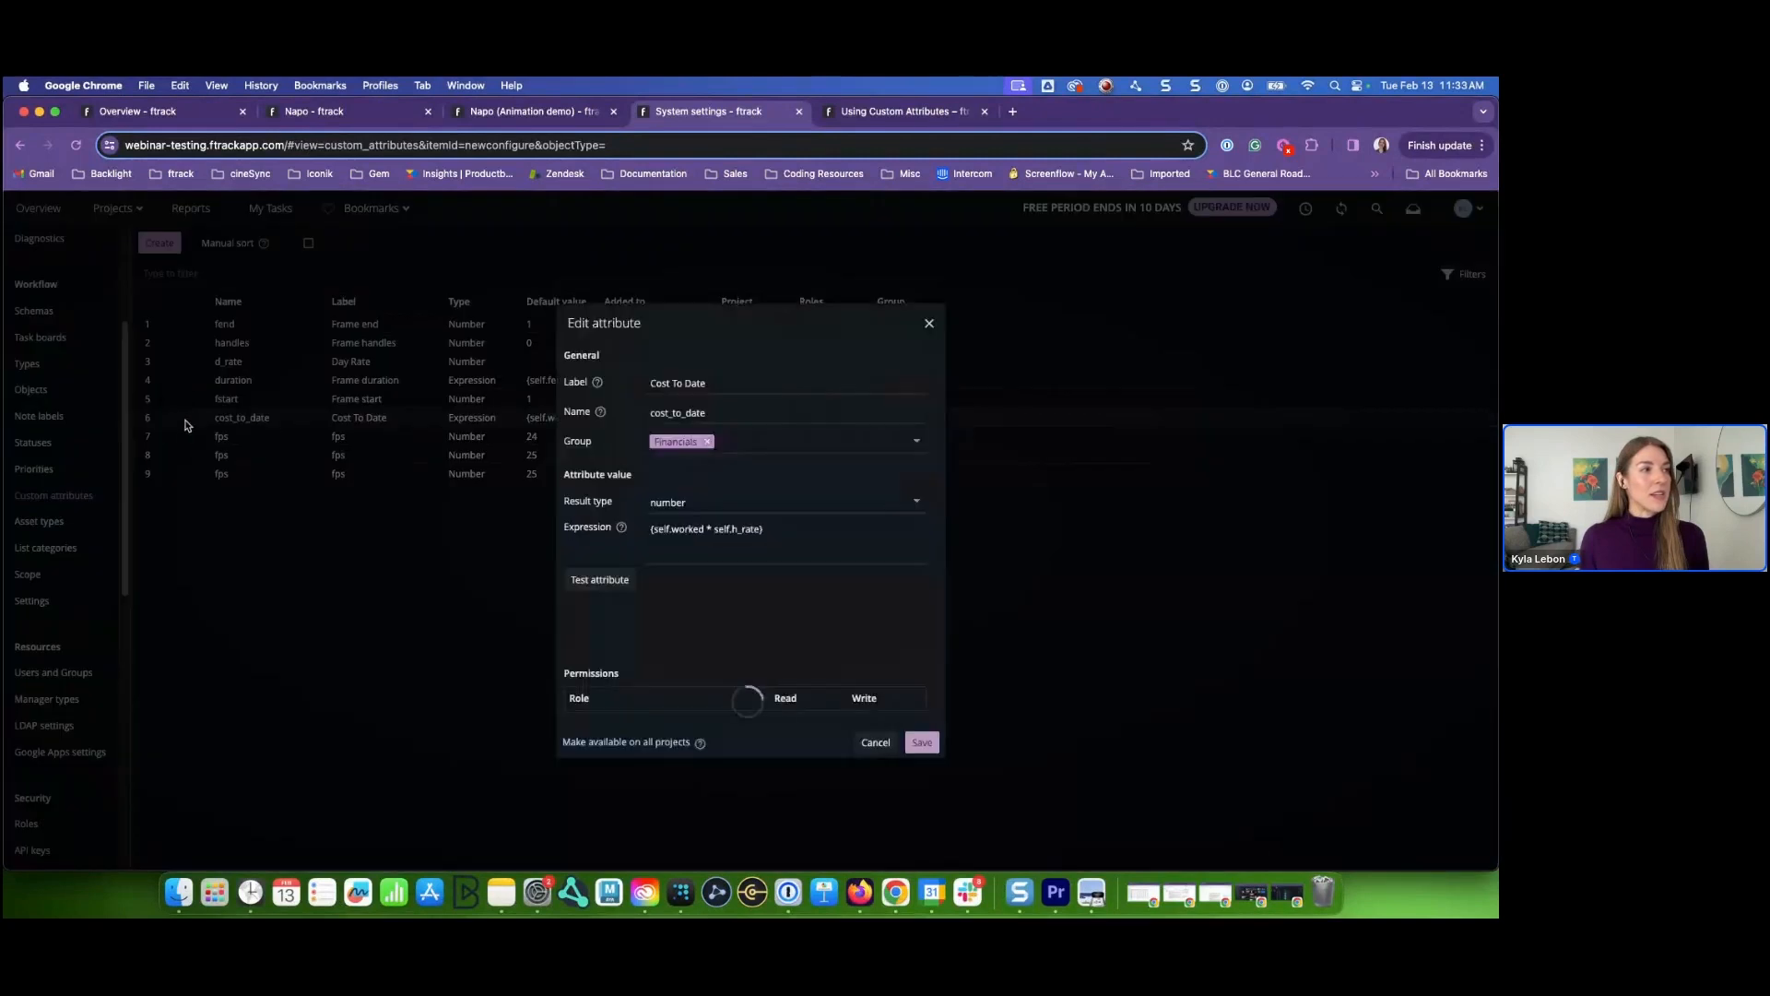
left_click(735, 528)
key("BackSpace")
type("d")
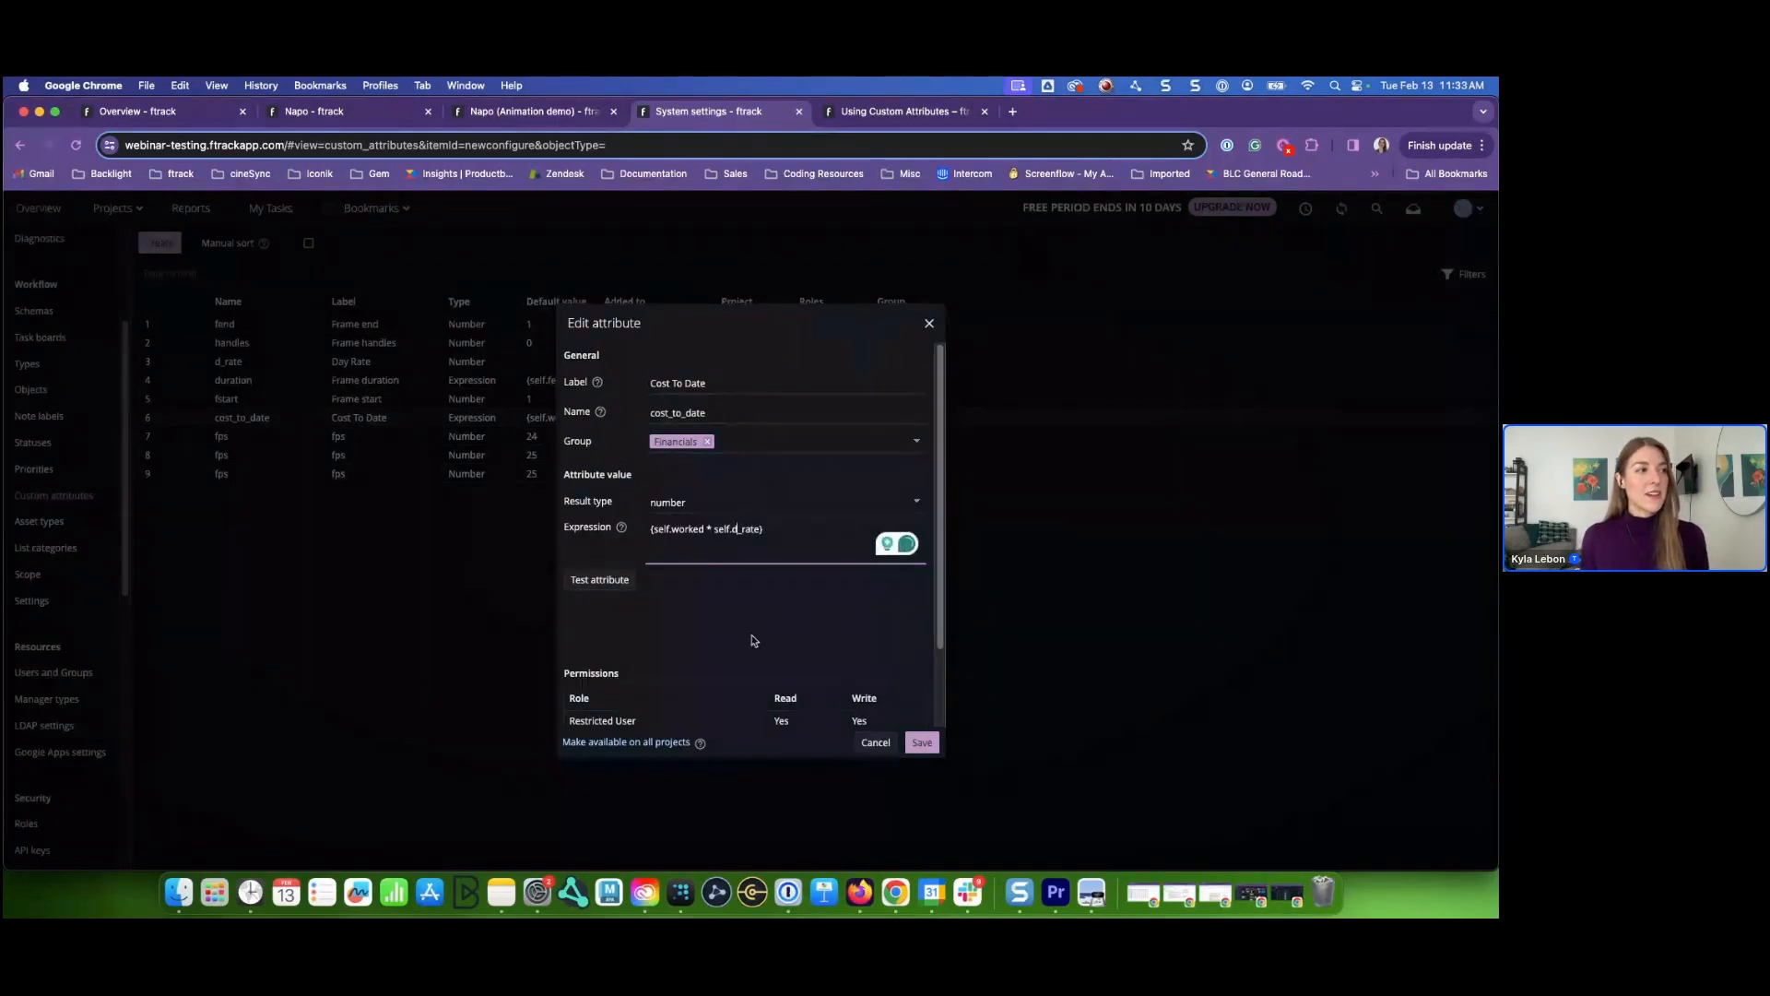
left_click(597, 579)
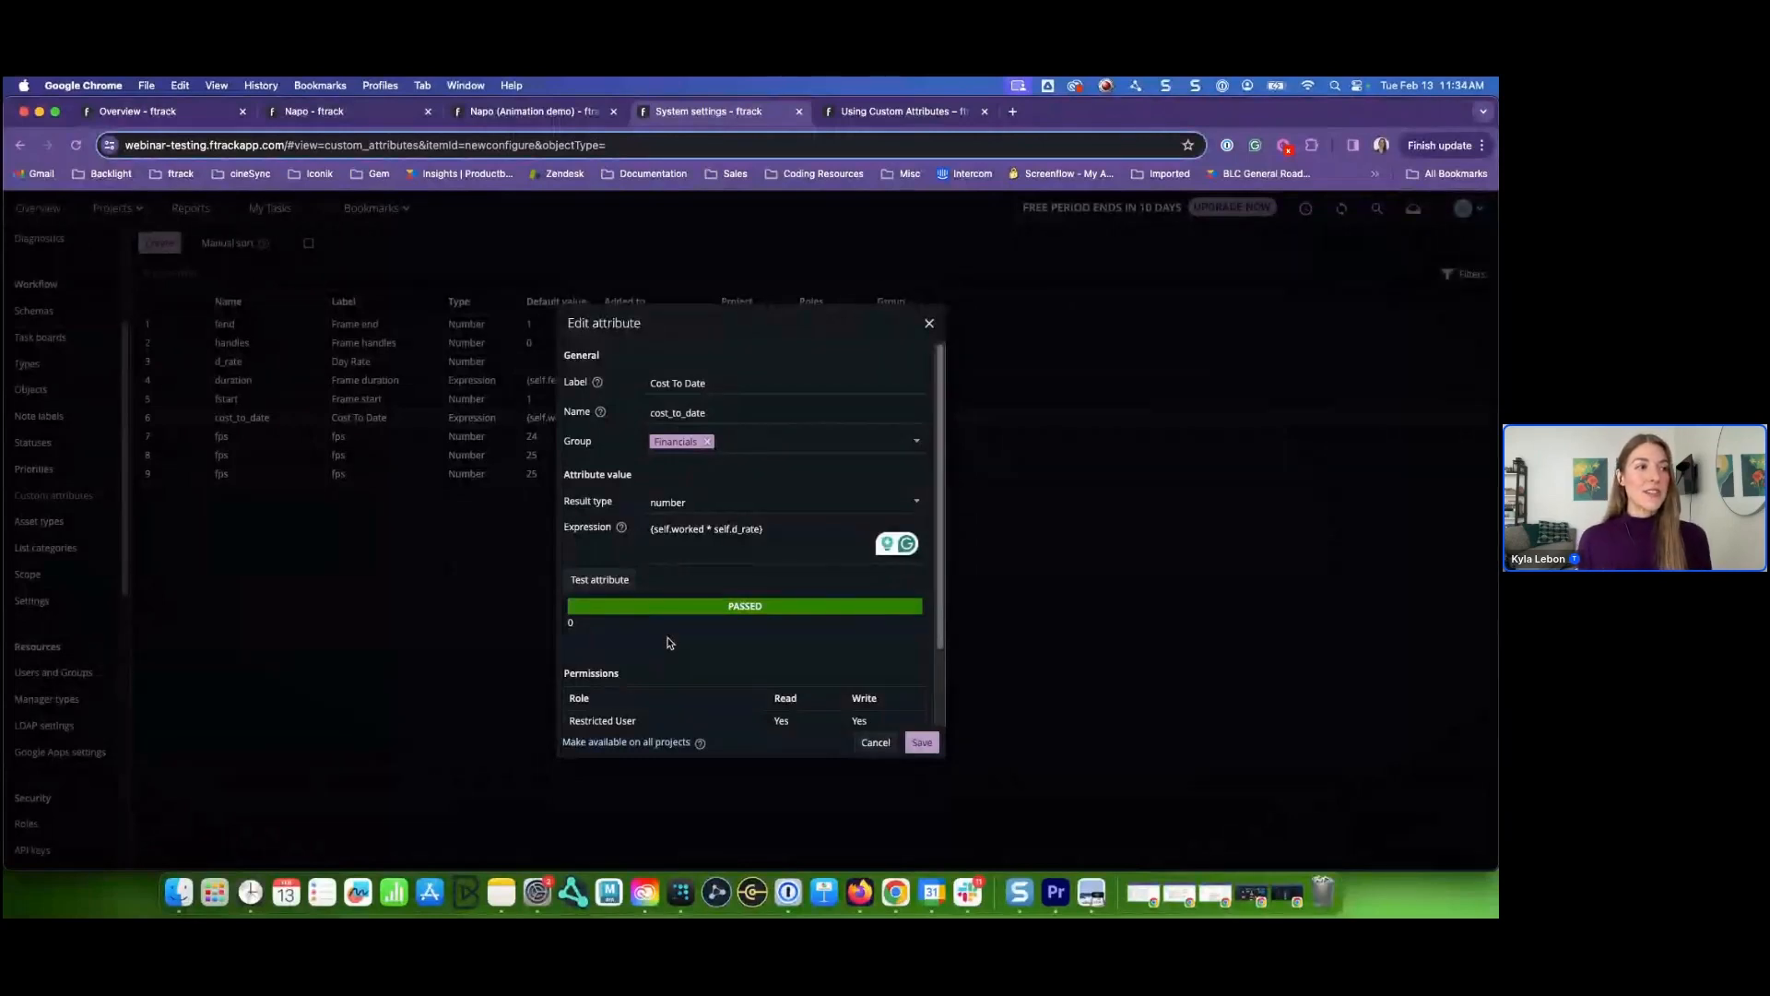
left_click(922, 742)
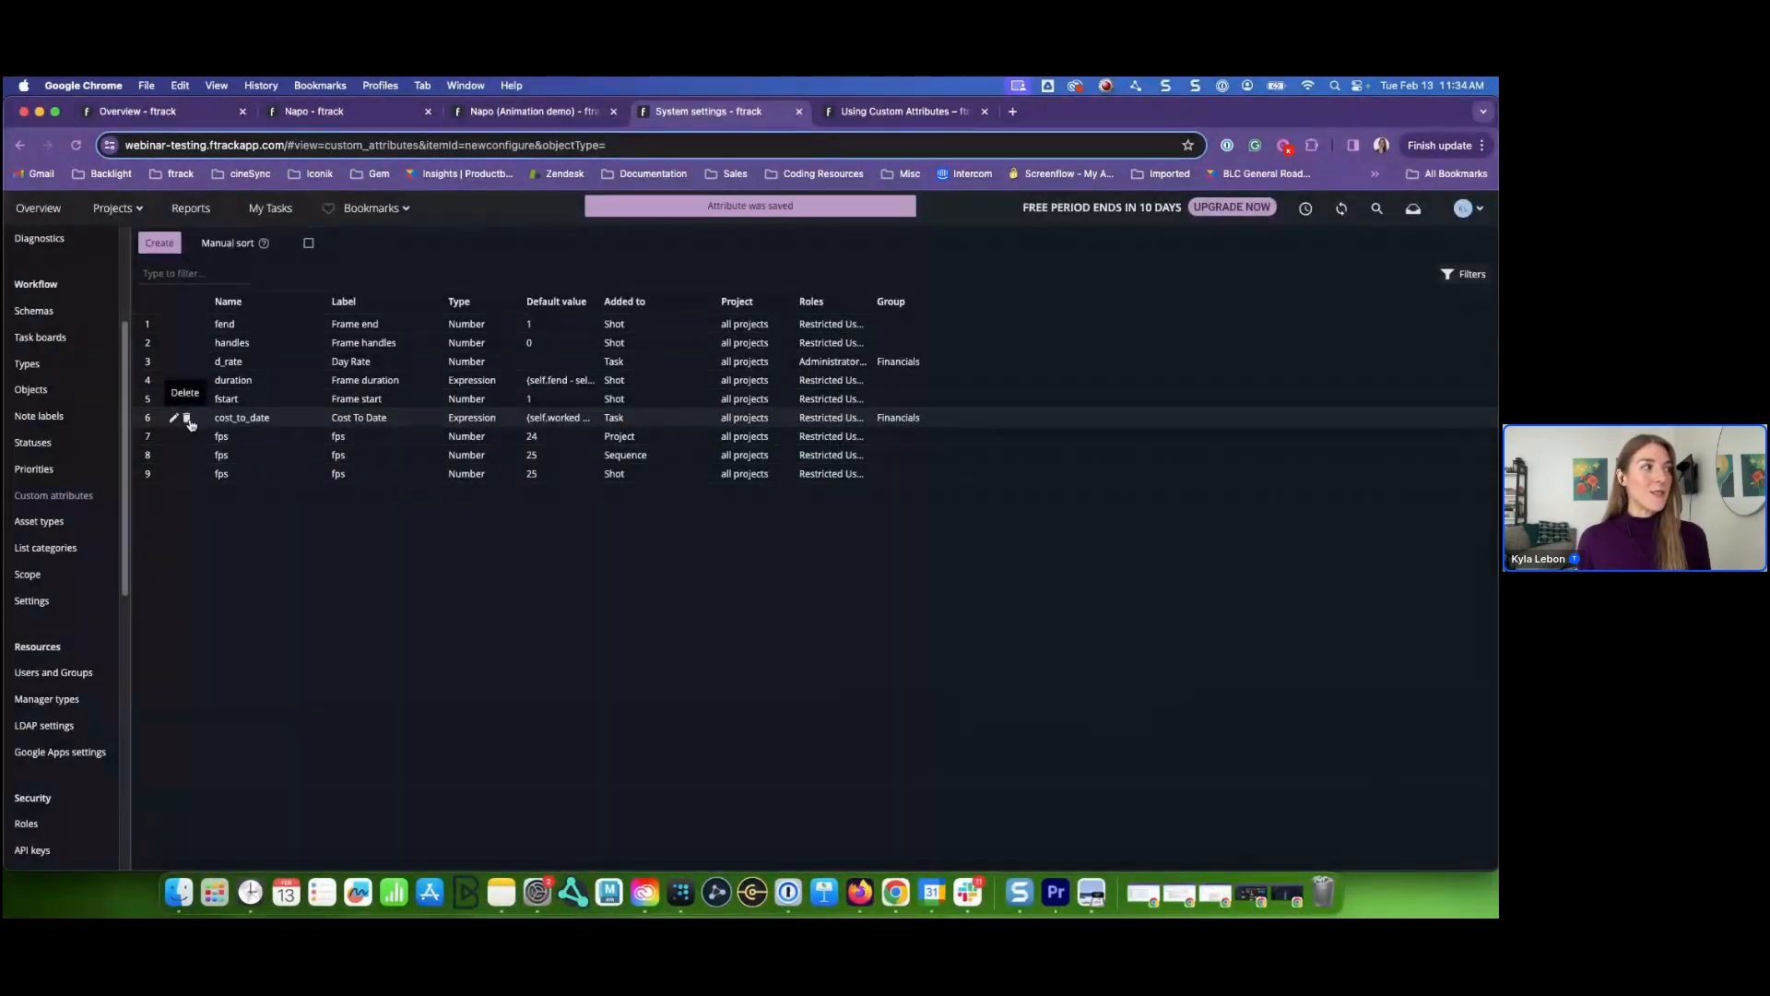
- Start deleting the Cost To Date attribute, then cancel the deletion
left_click(187, 419)
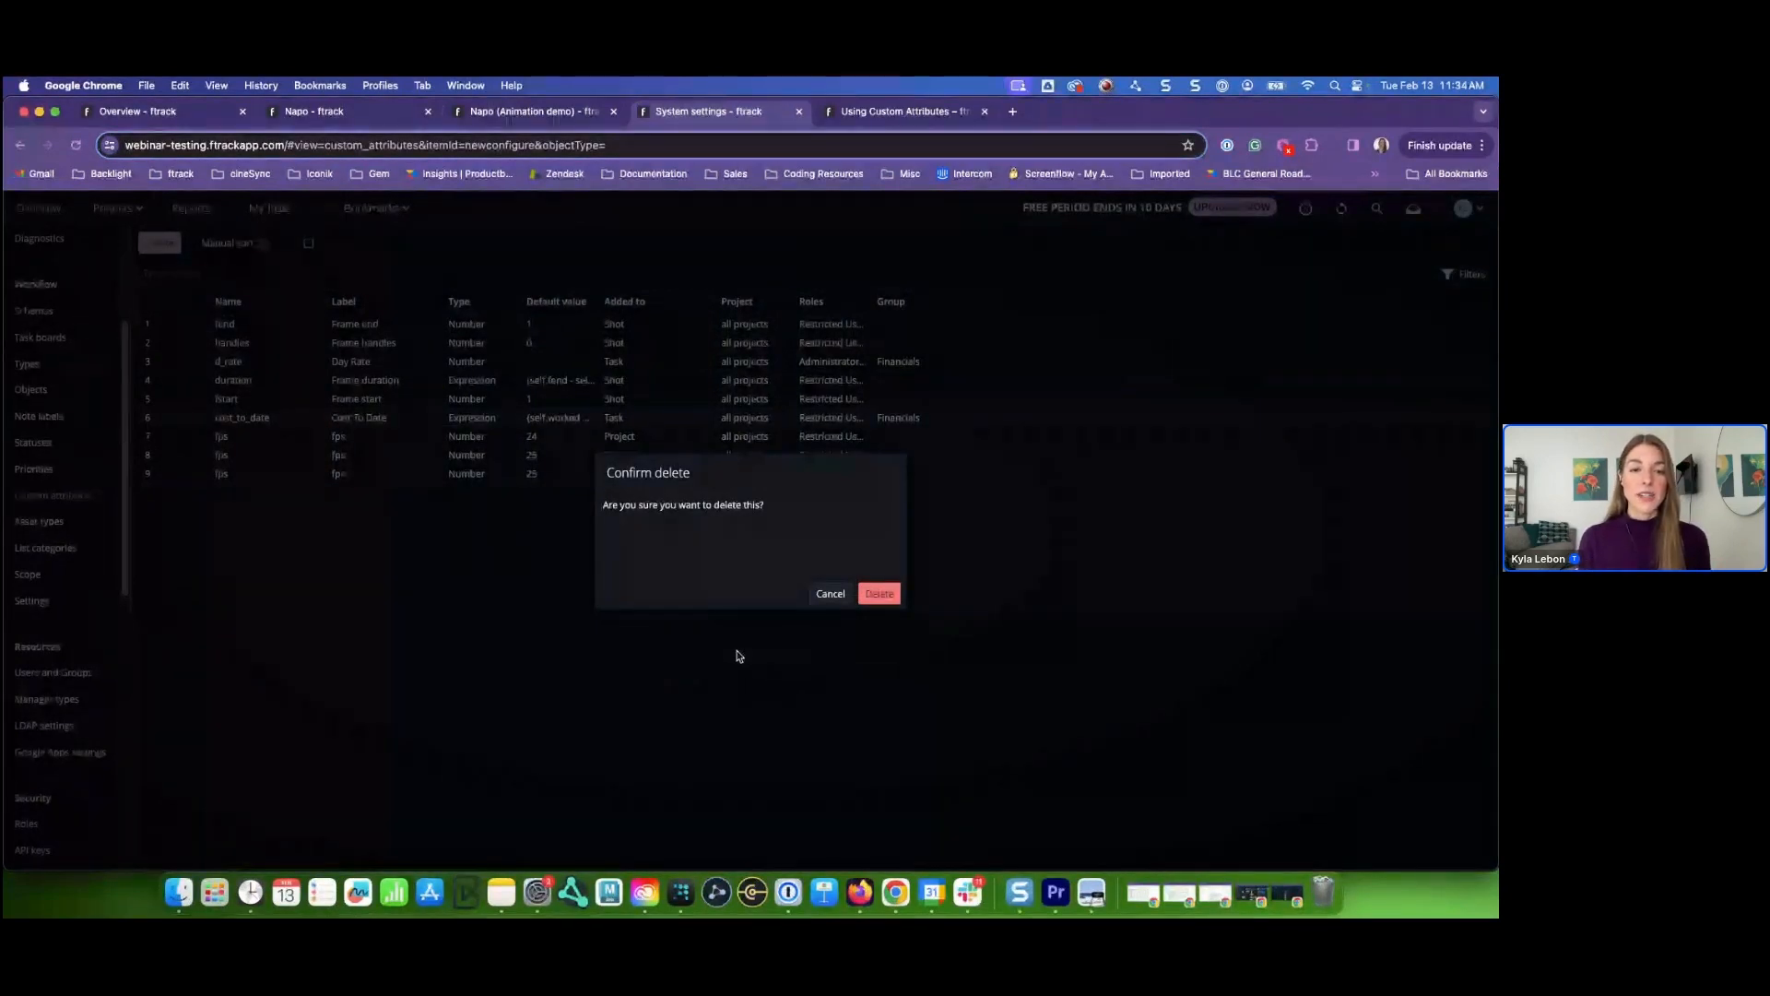
left_click(828, 596)
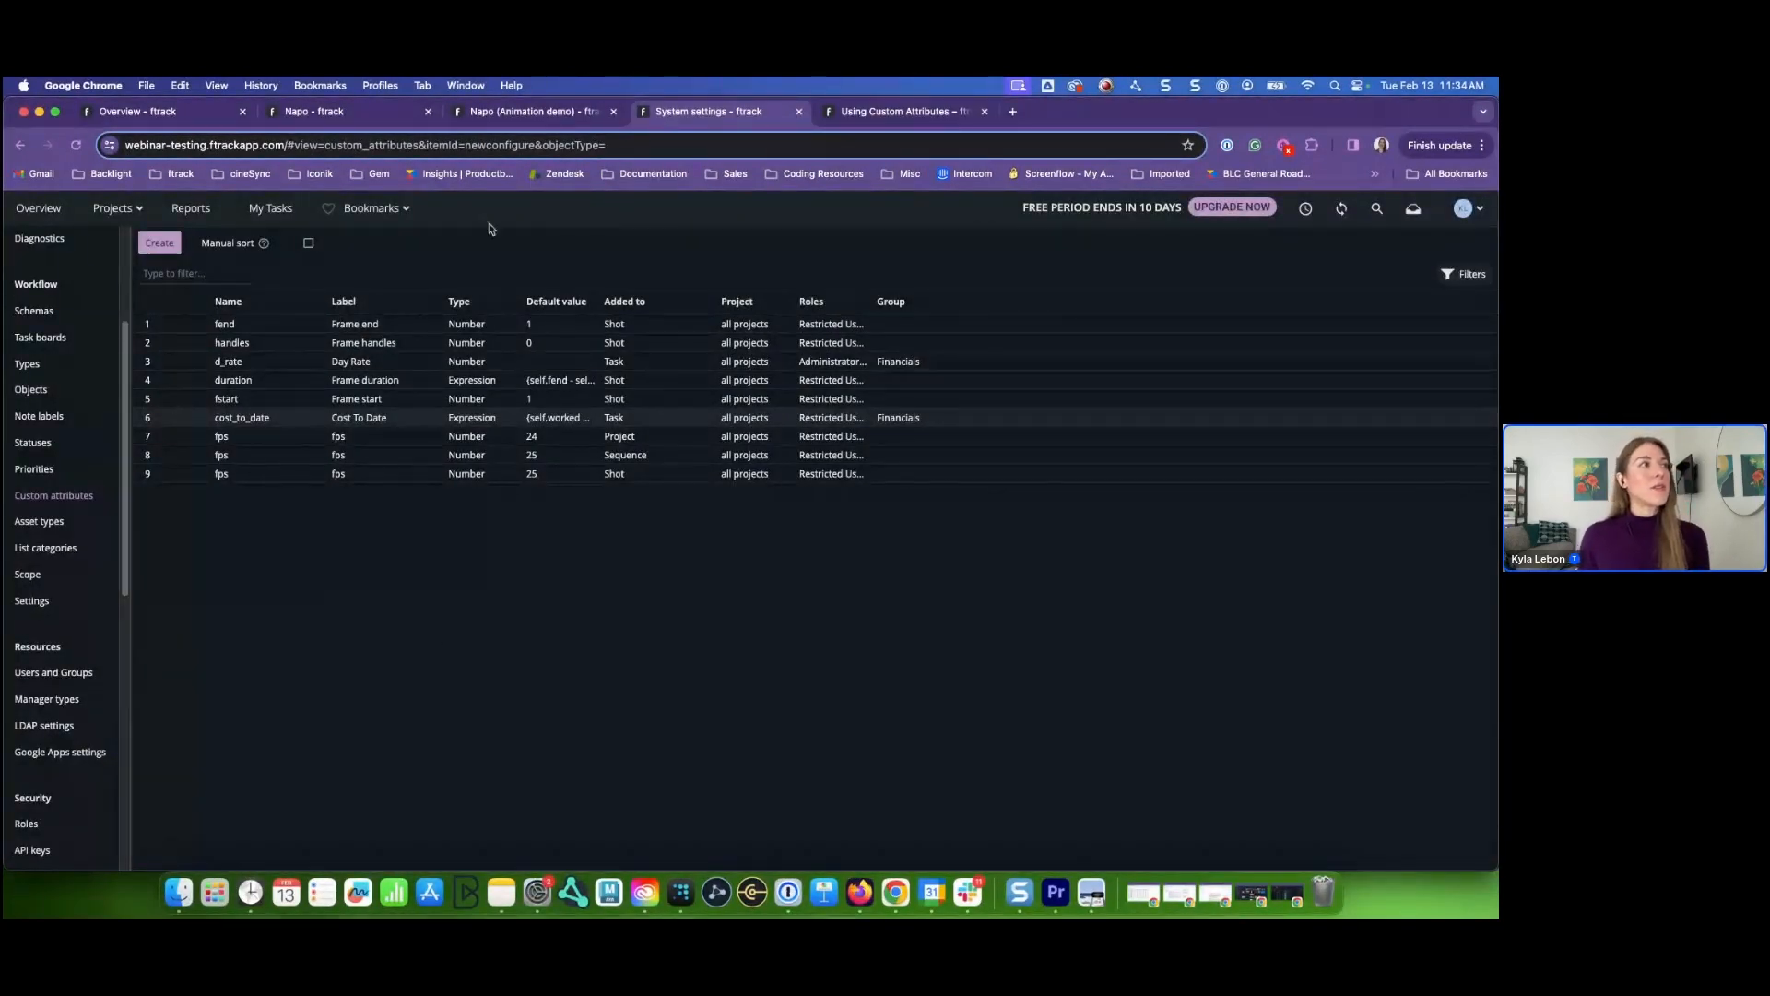
- Return to the Napo (Animation demo) tasks for S1020, reload the page, and add the Day Rate and Cost To Date columns
left_click(503, 113)
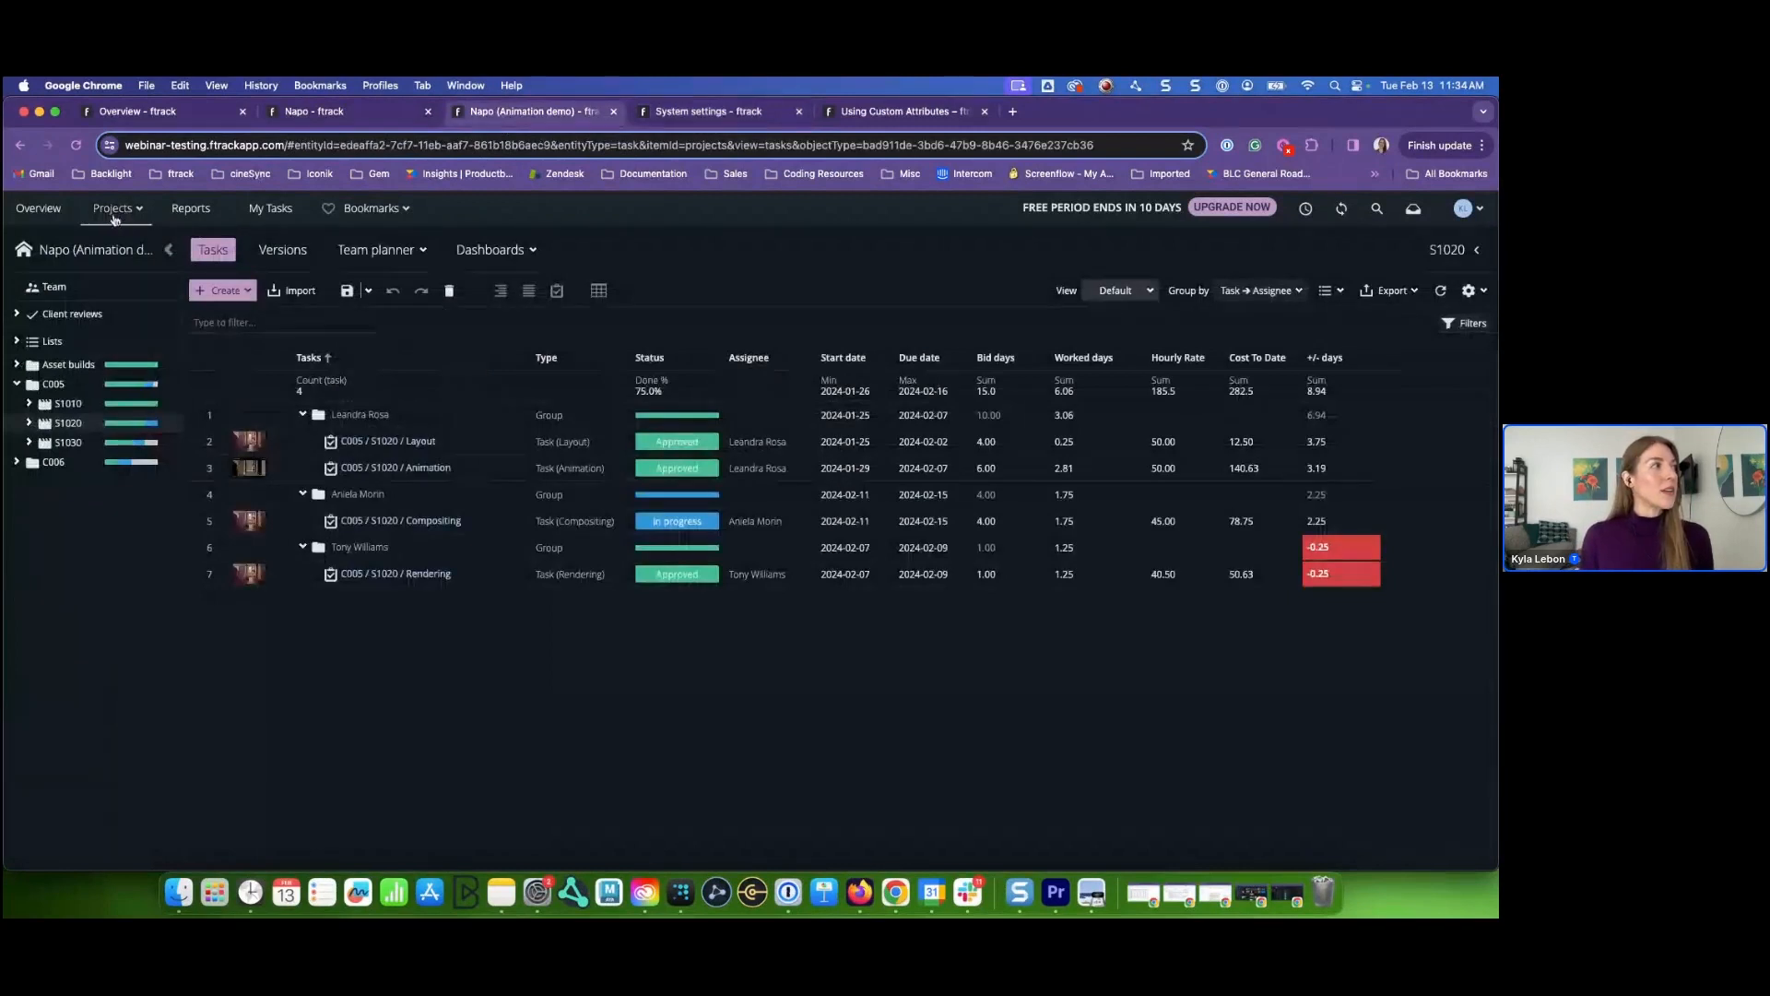
left_click(76, 145)
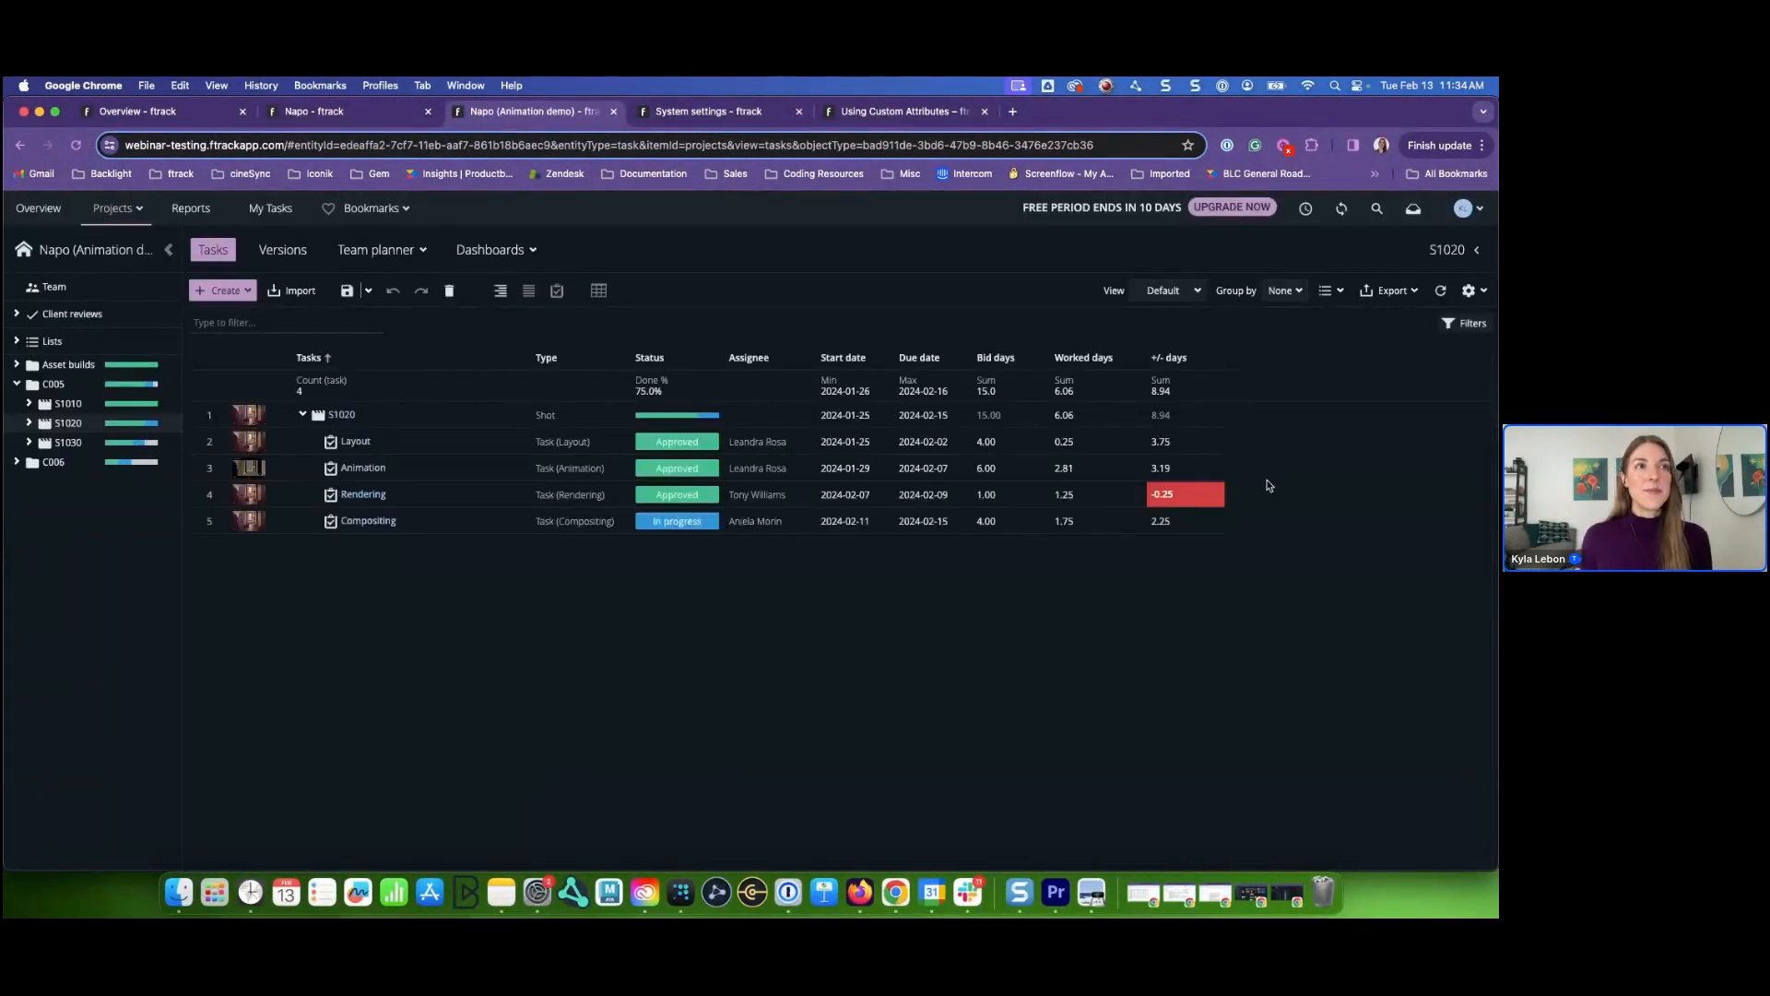
left_click(1469, 291)
mouse_move(1434, 319)
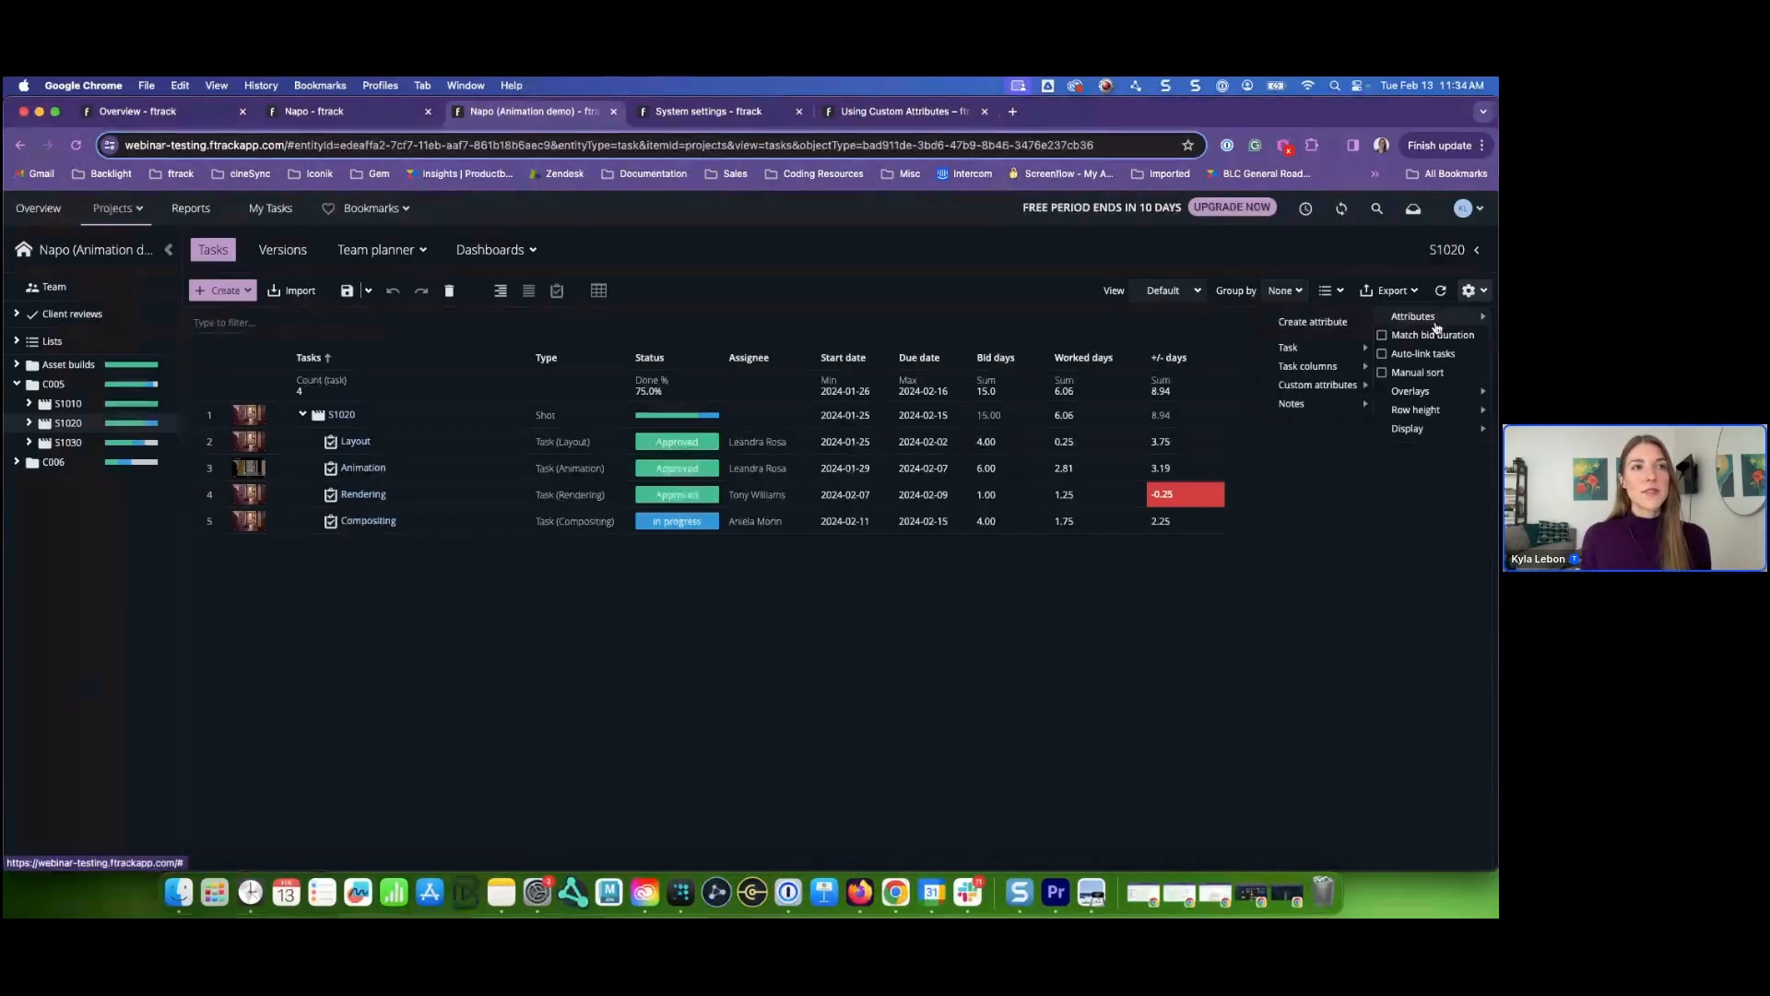
mouse_move(1326, 388)
mouse_move(1410, 396)
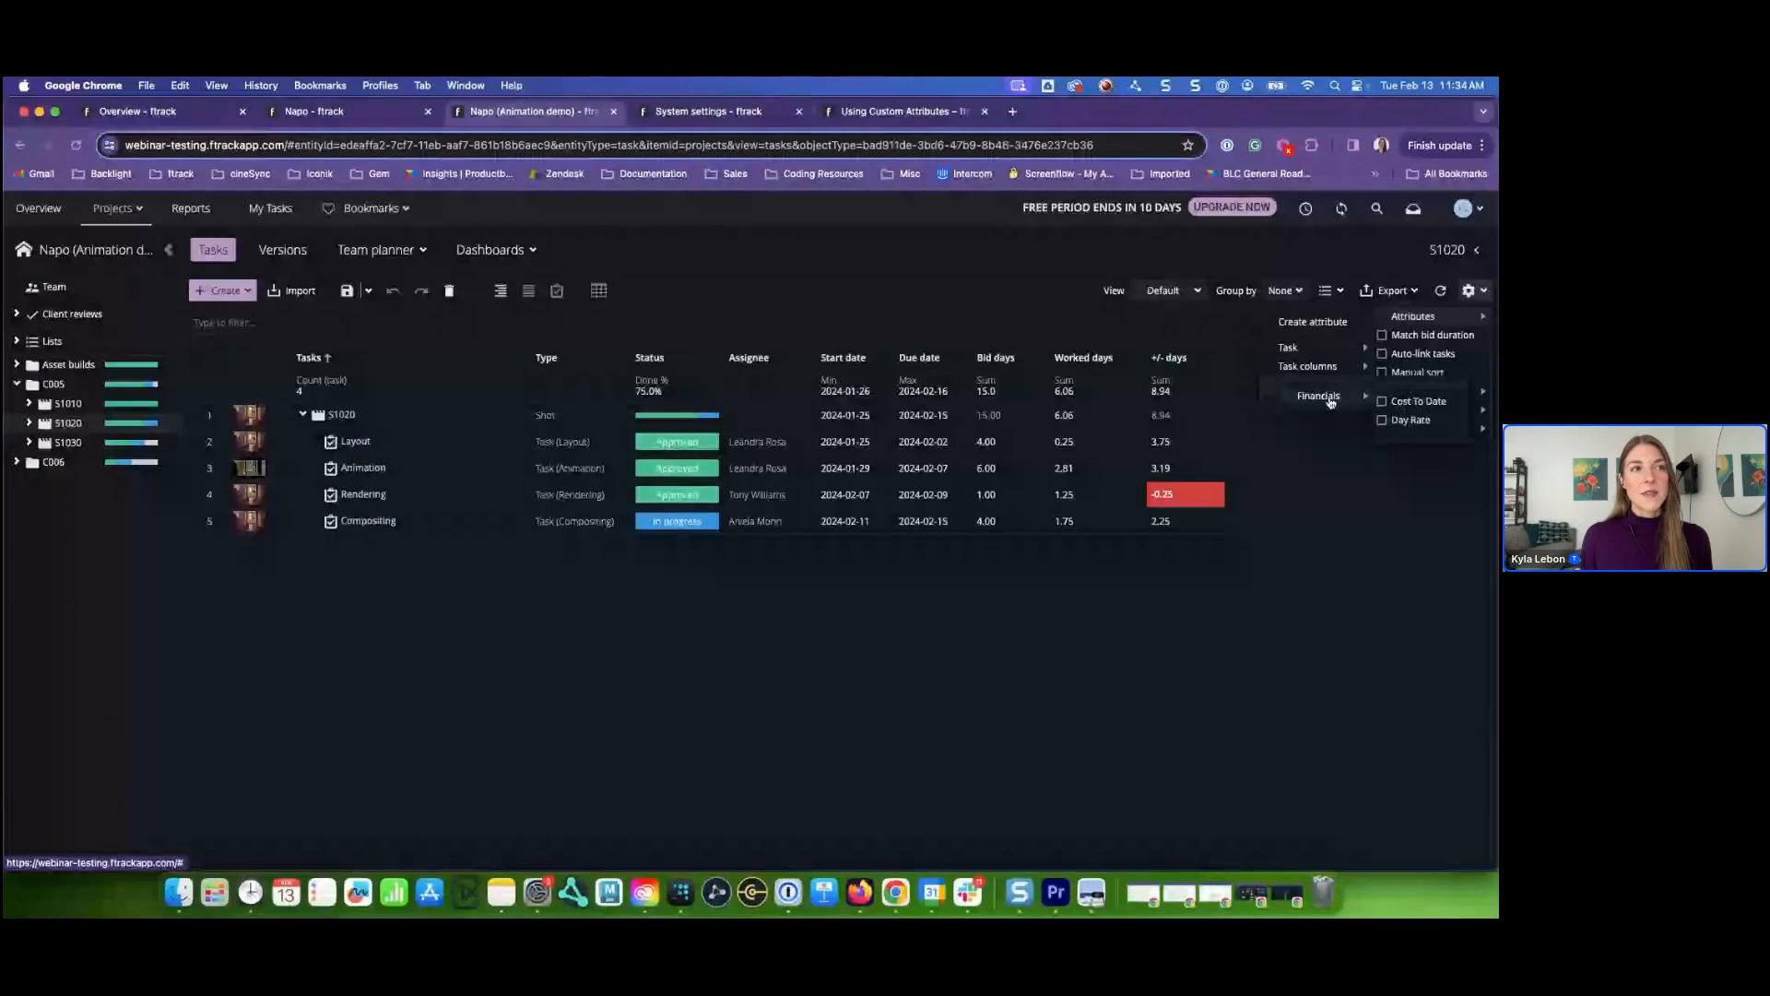
left_click(1382, 420)
left_click(1382, 403)
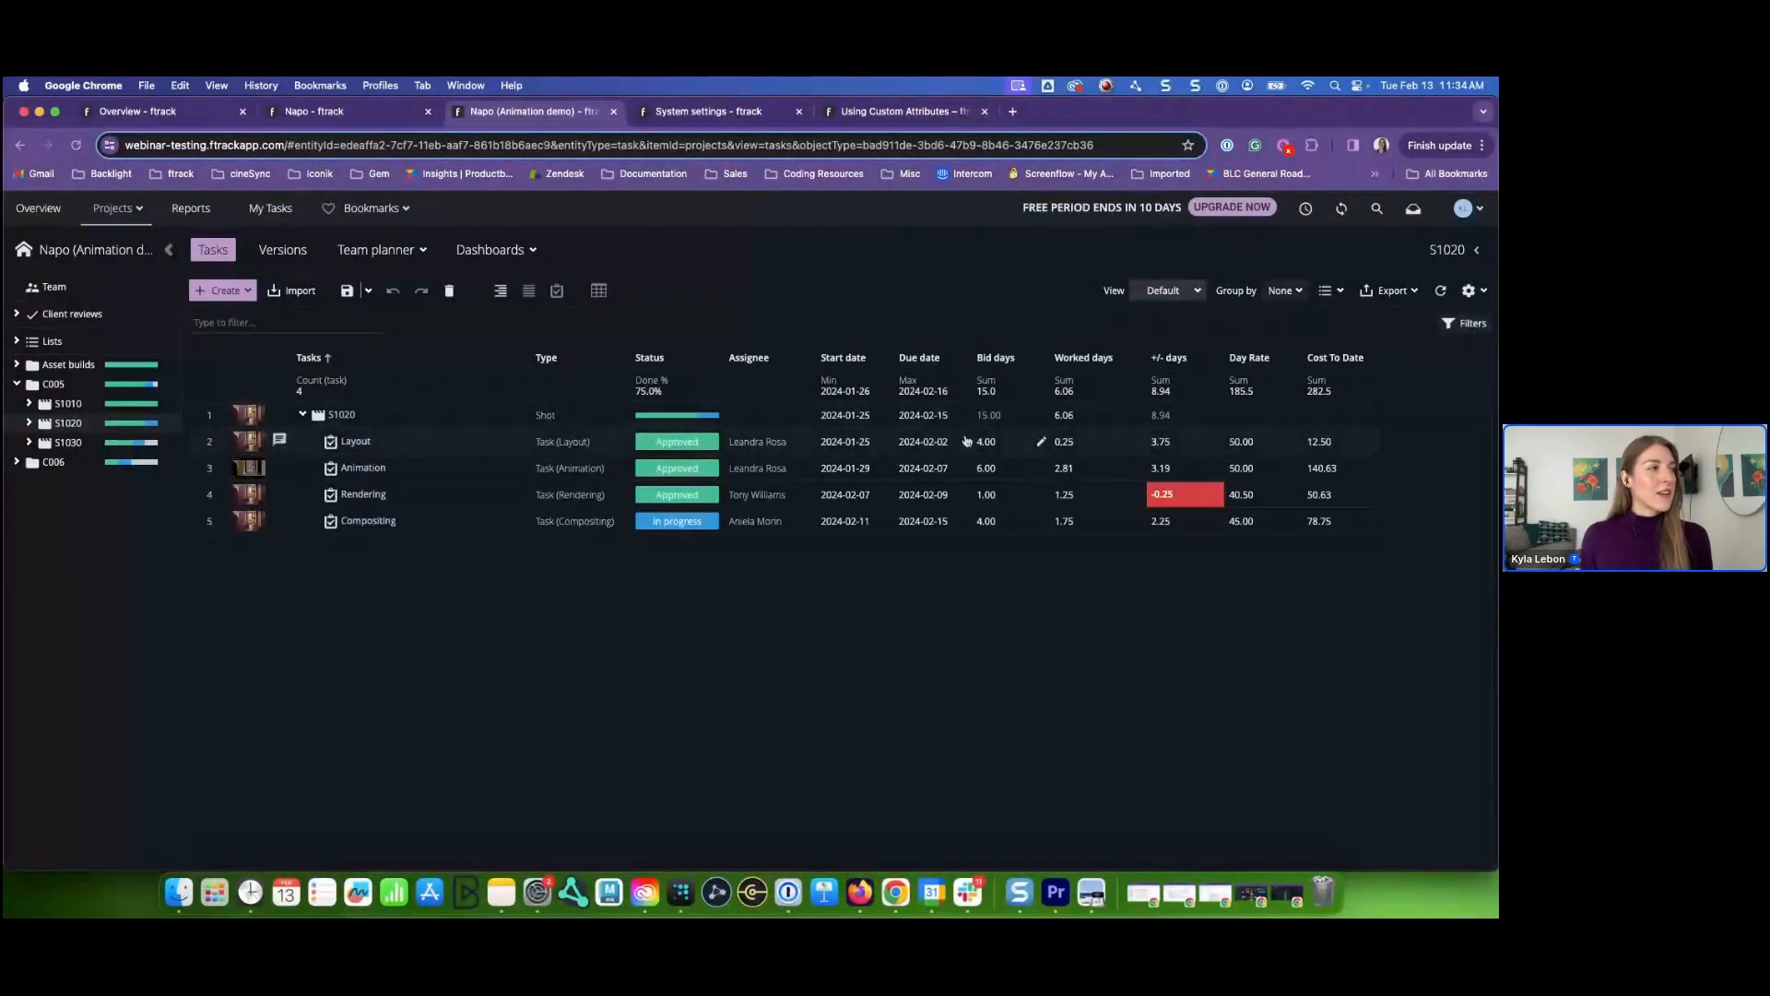
- Set the Layout task's Day Rate to 400 and refresh the task list to recalculate Cost To Date
left_click(444, 445)
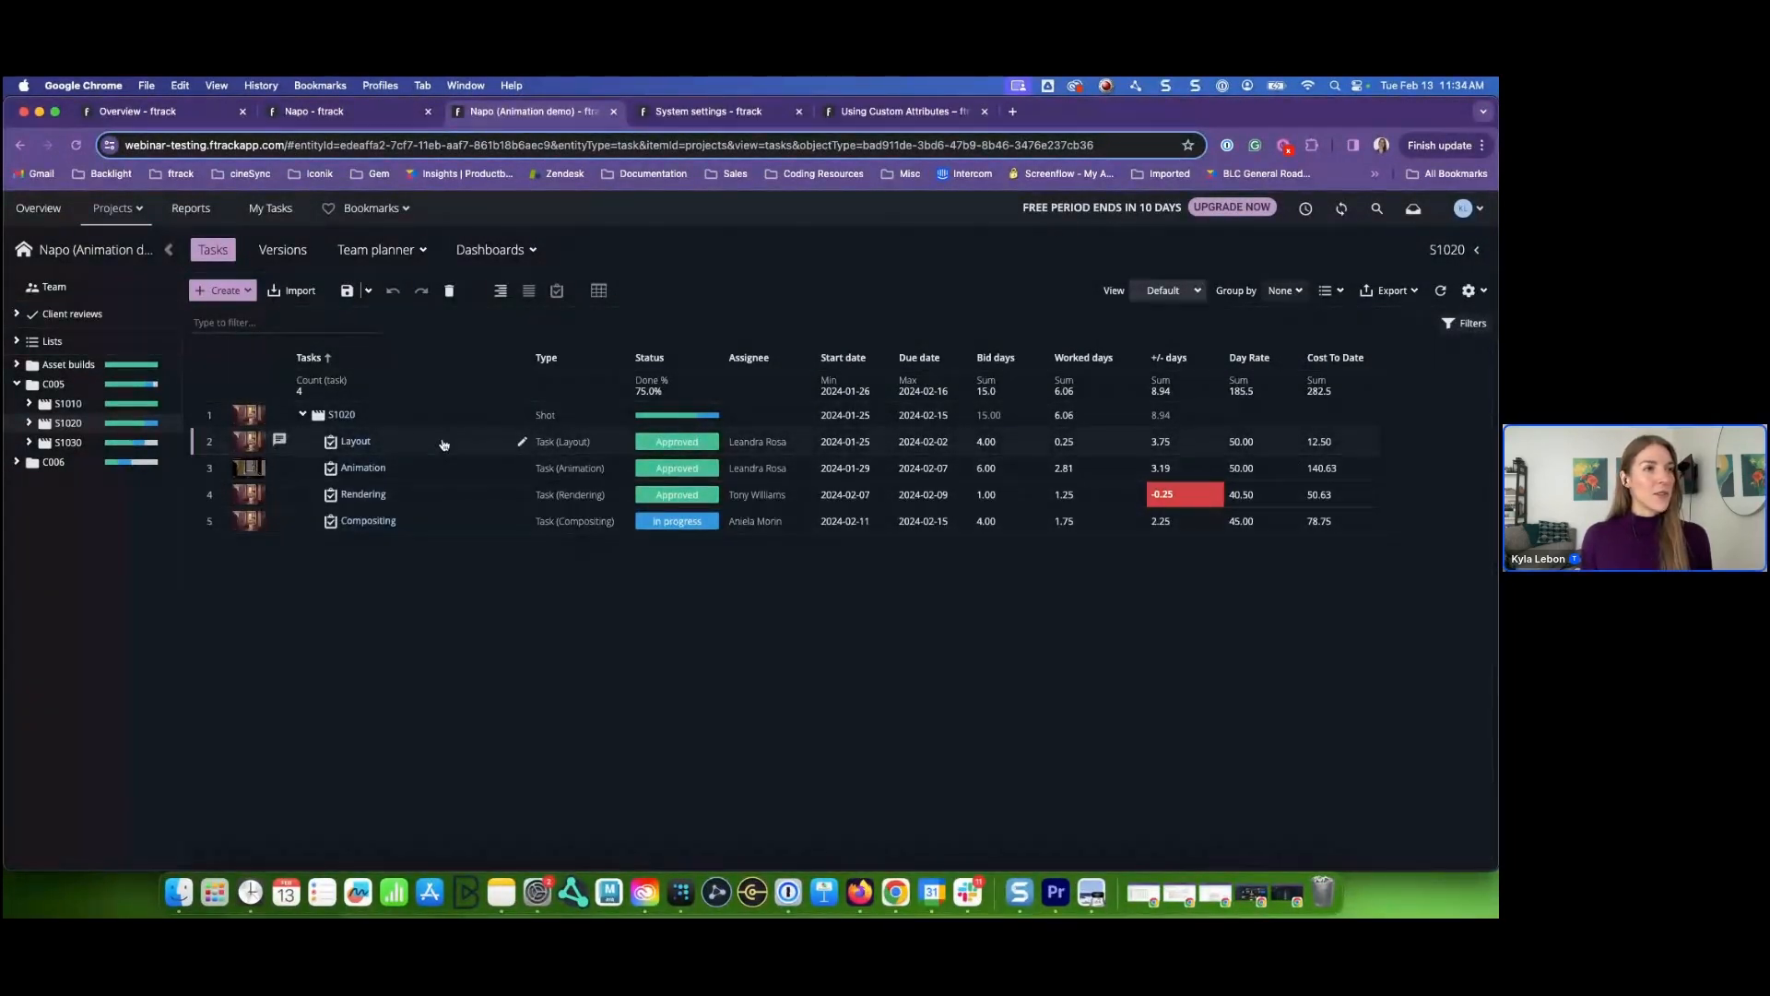
left_click(1294, 443)
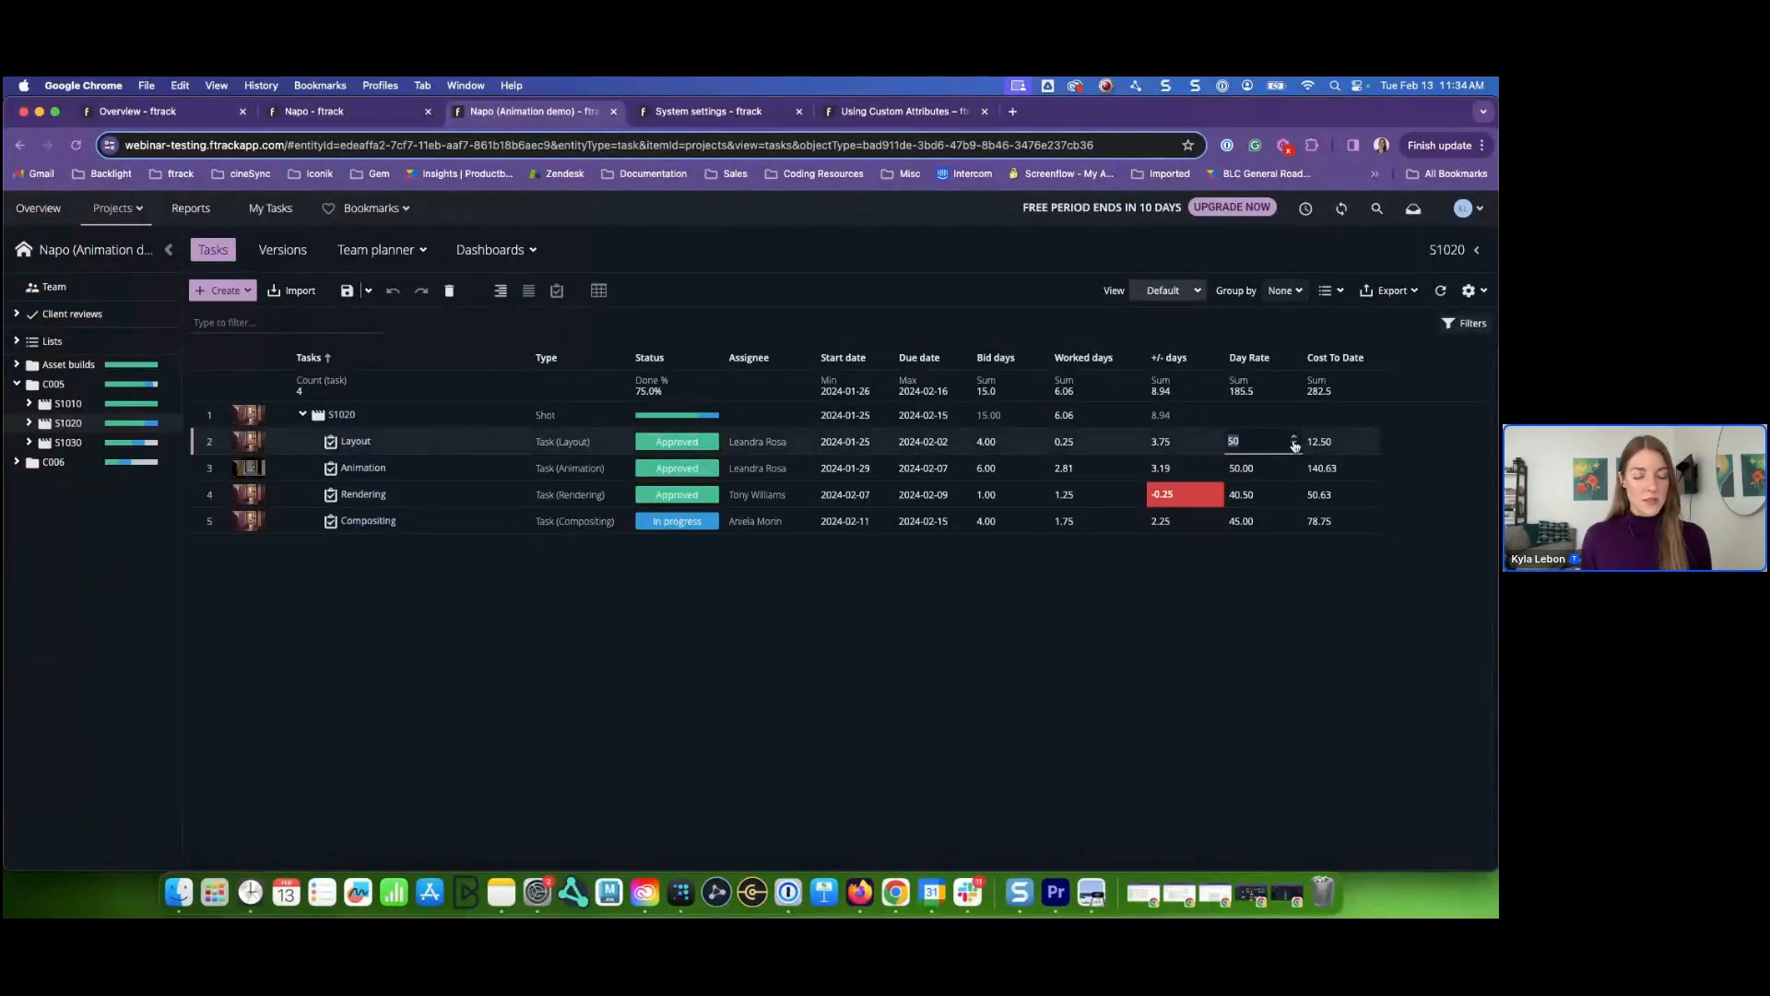
type("40")
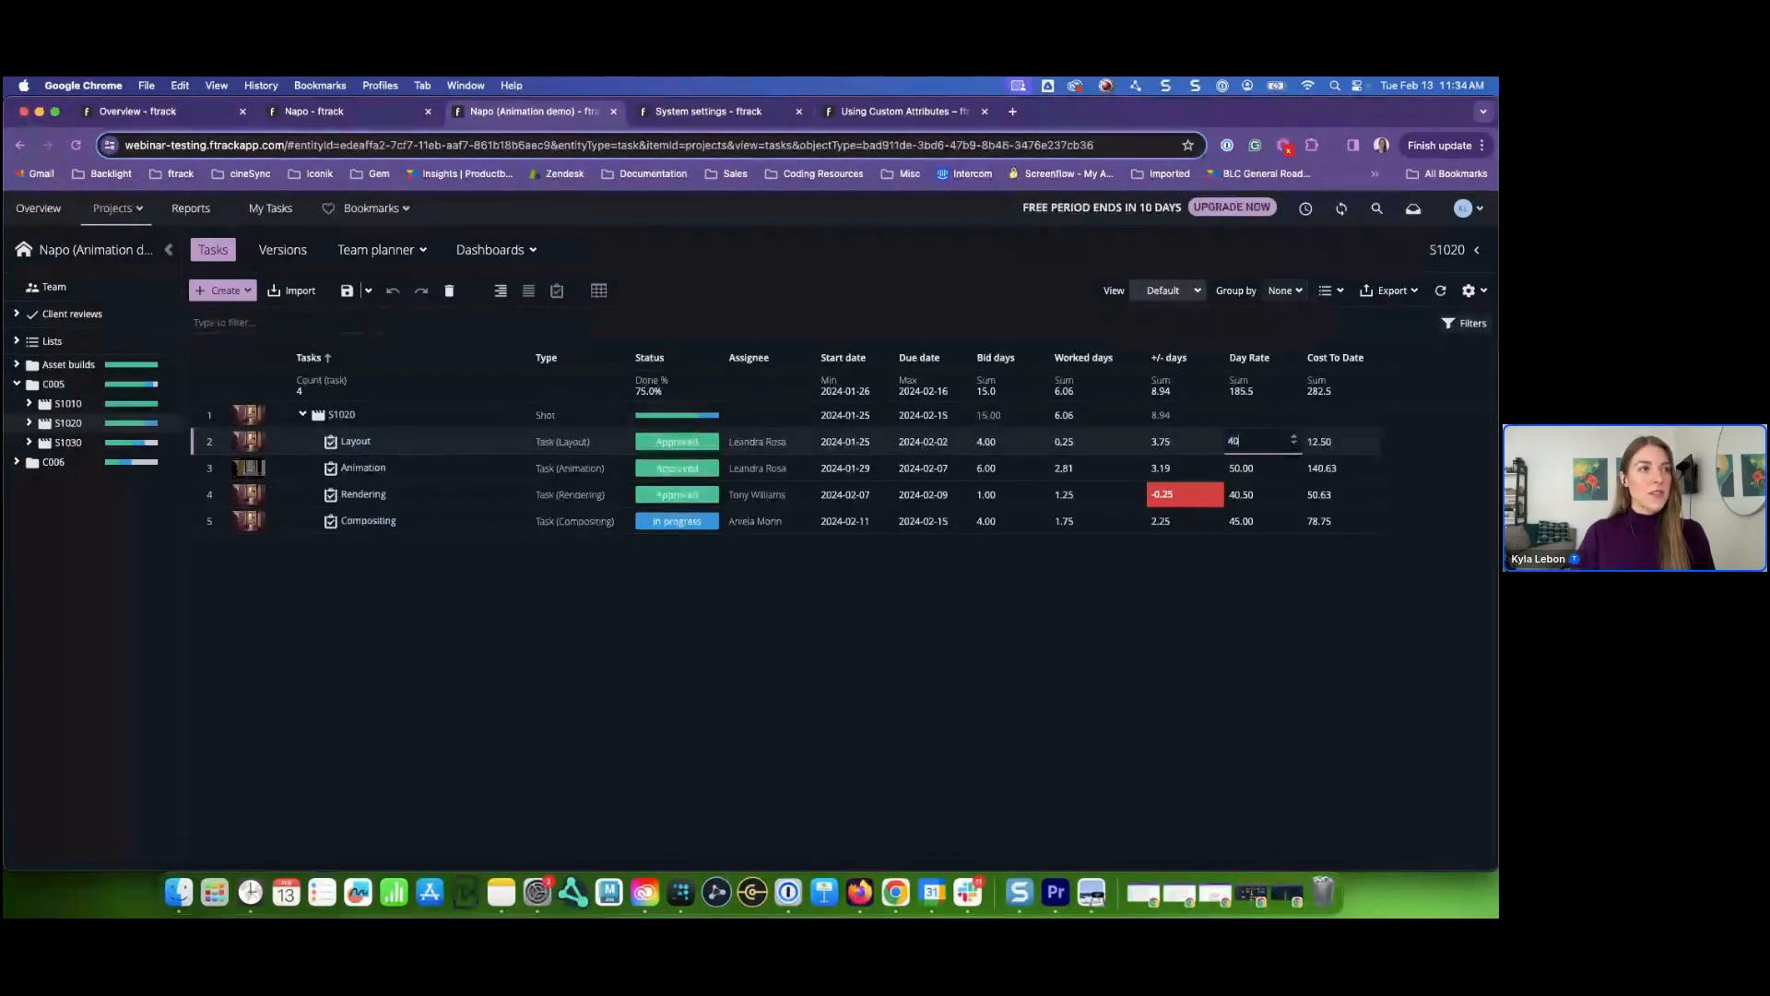
key("Return")
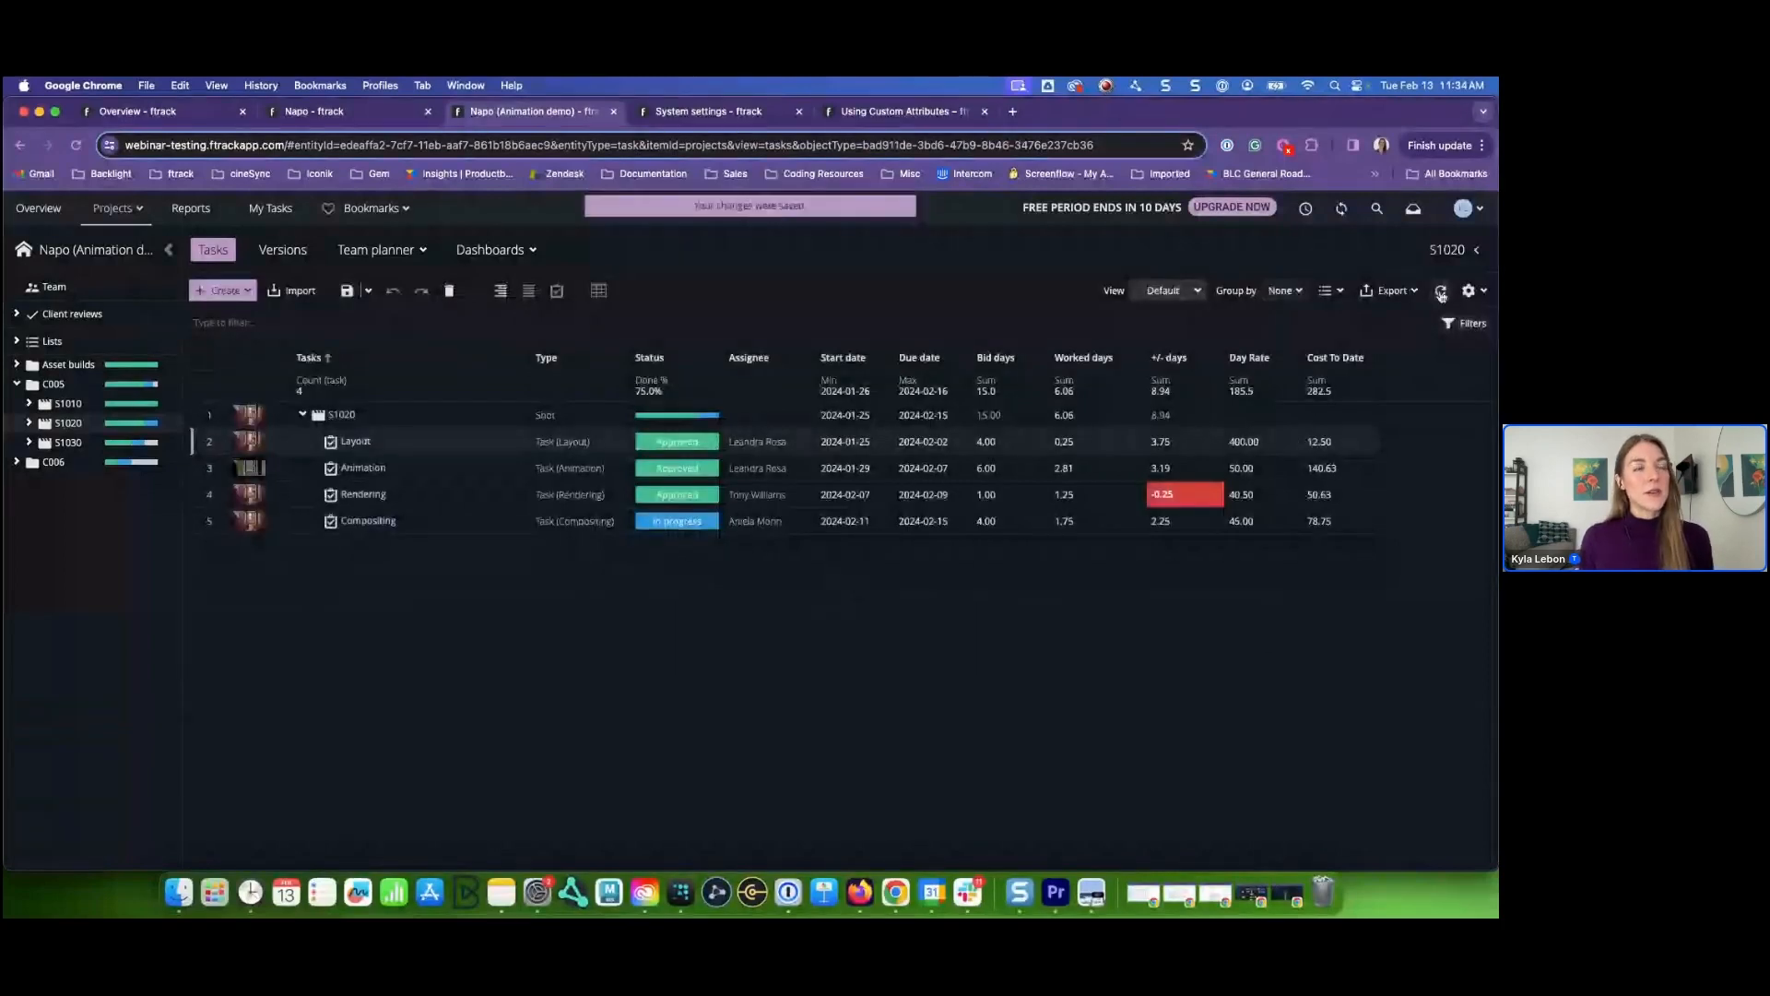
left_click(1441, 291)
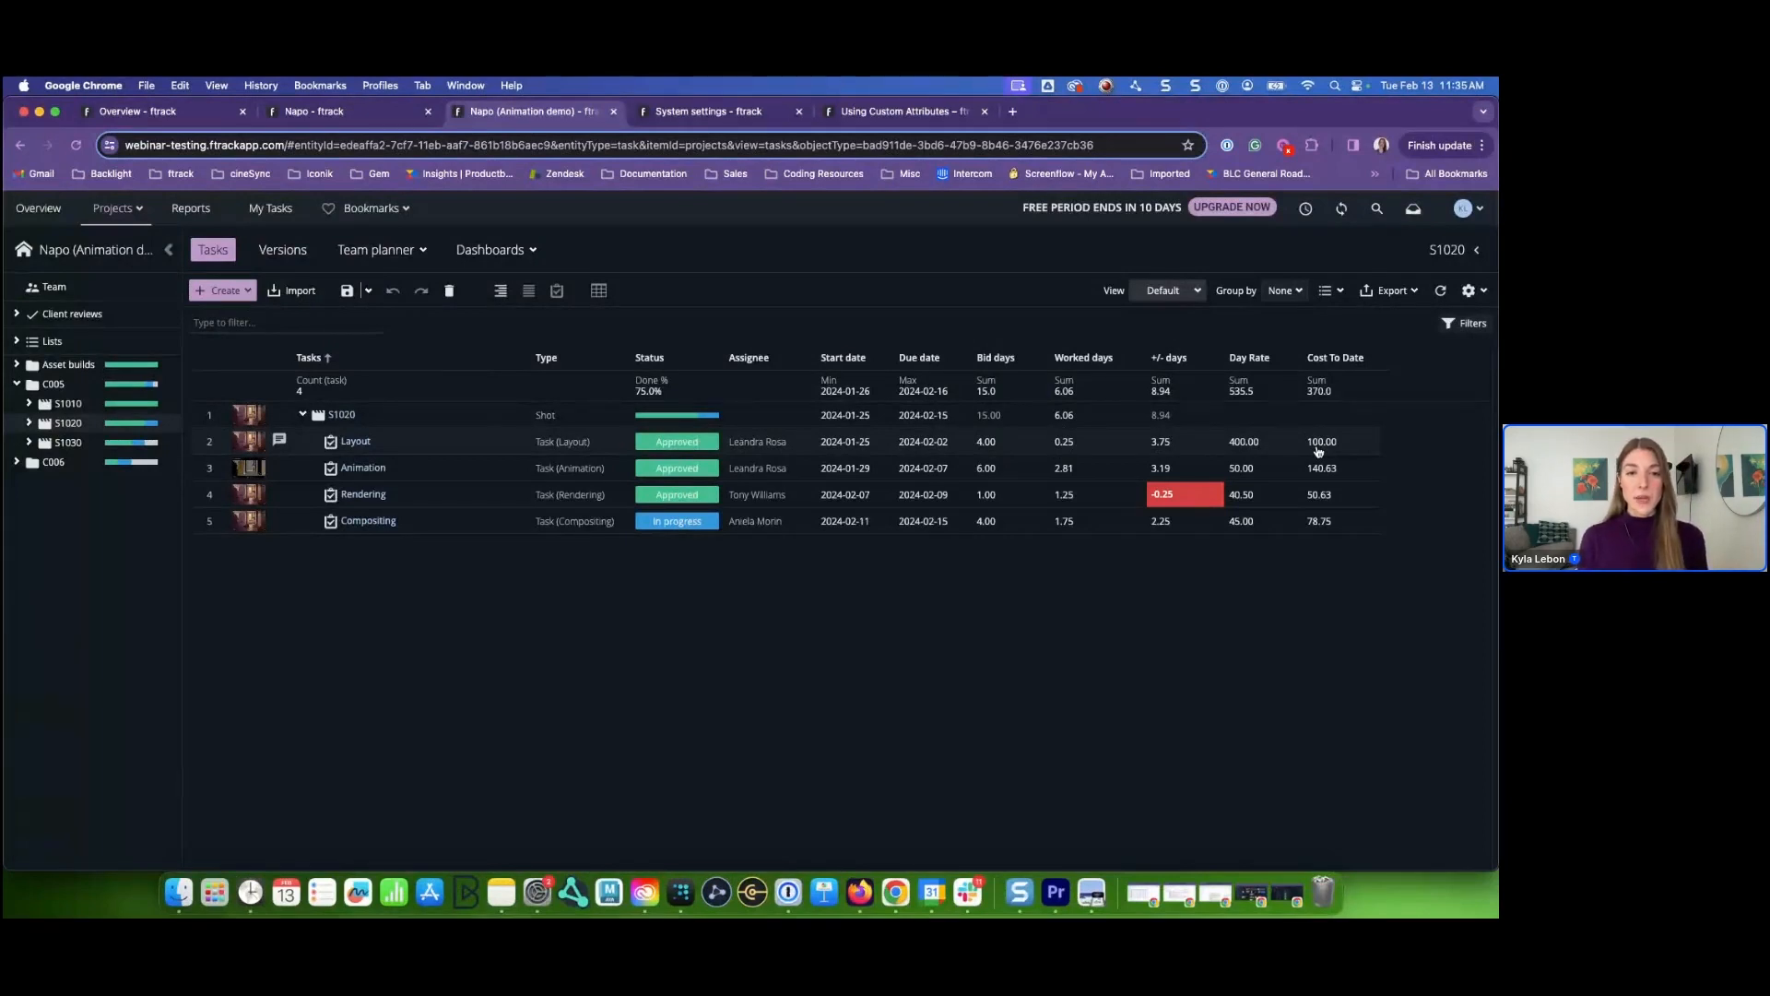
- In the S1020 versions list, examine which task custom attributes are available as columns without adding any
left_click(294, 254)
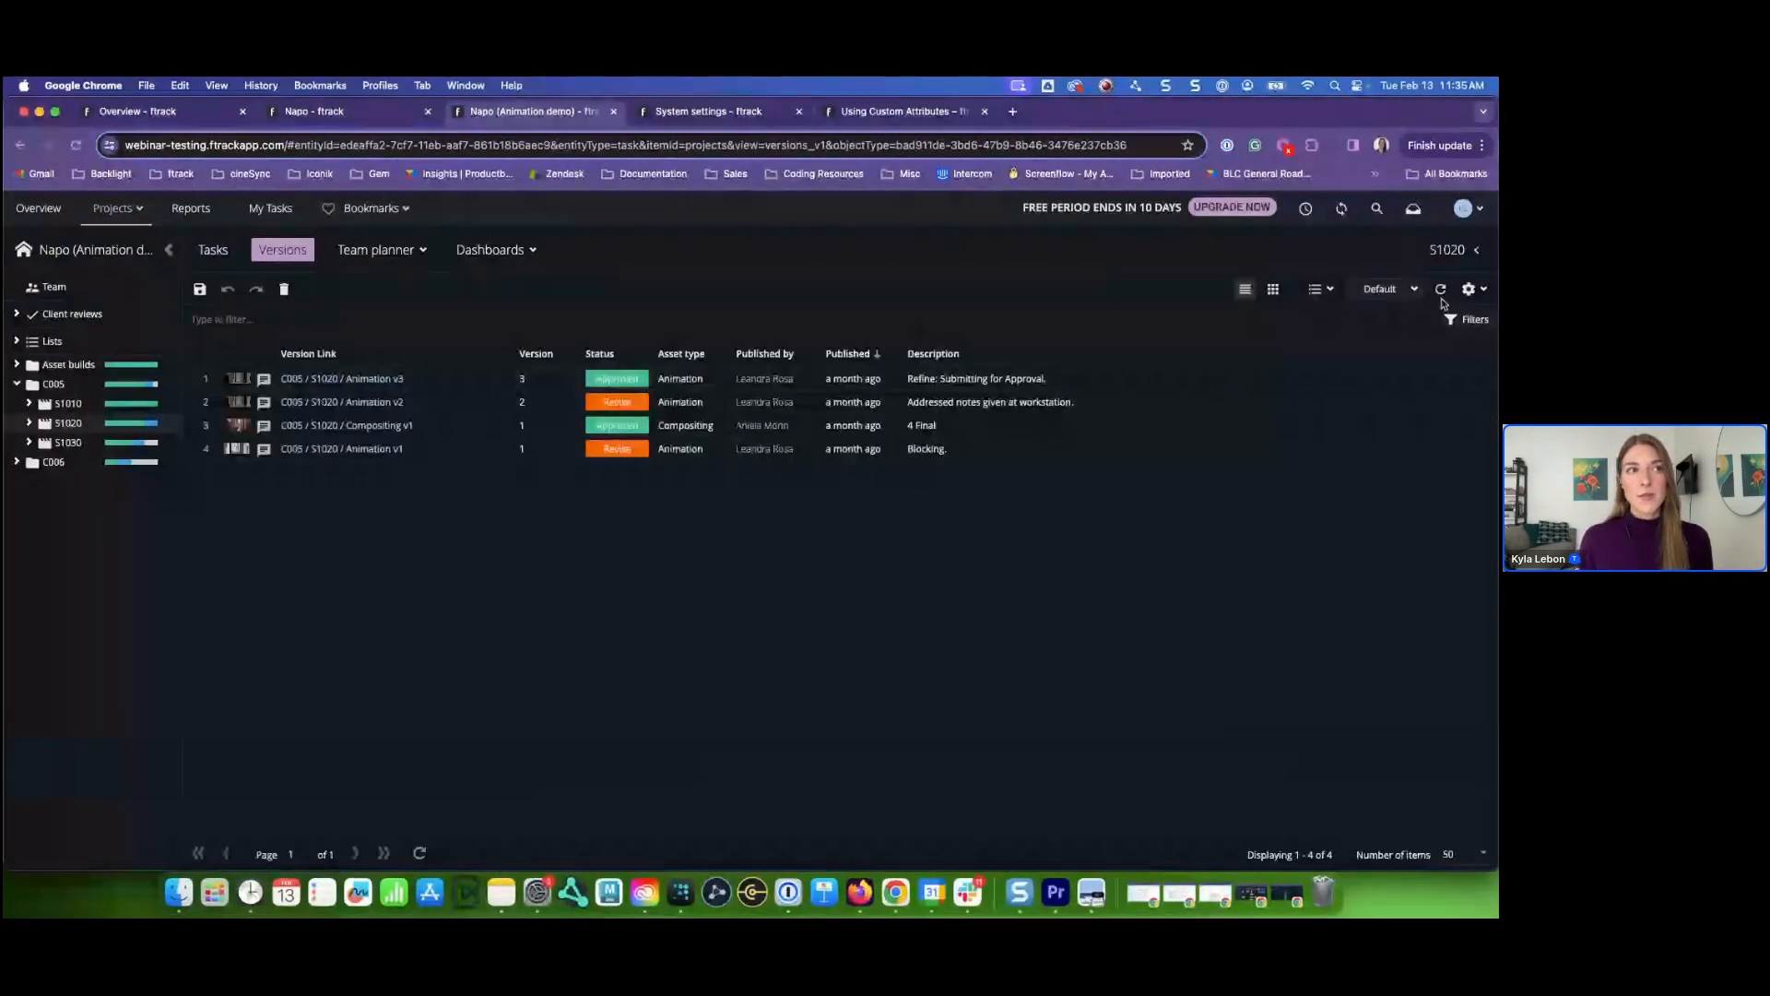
left_click(1473, 288)
mouse_move(1436, 334)
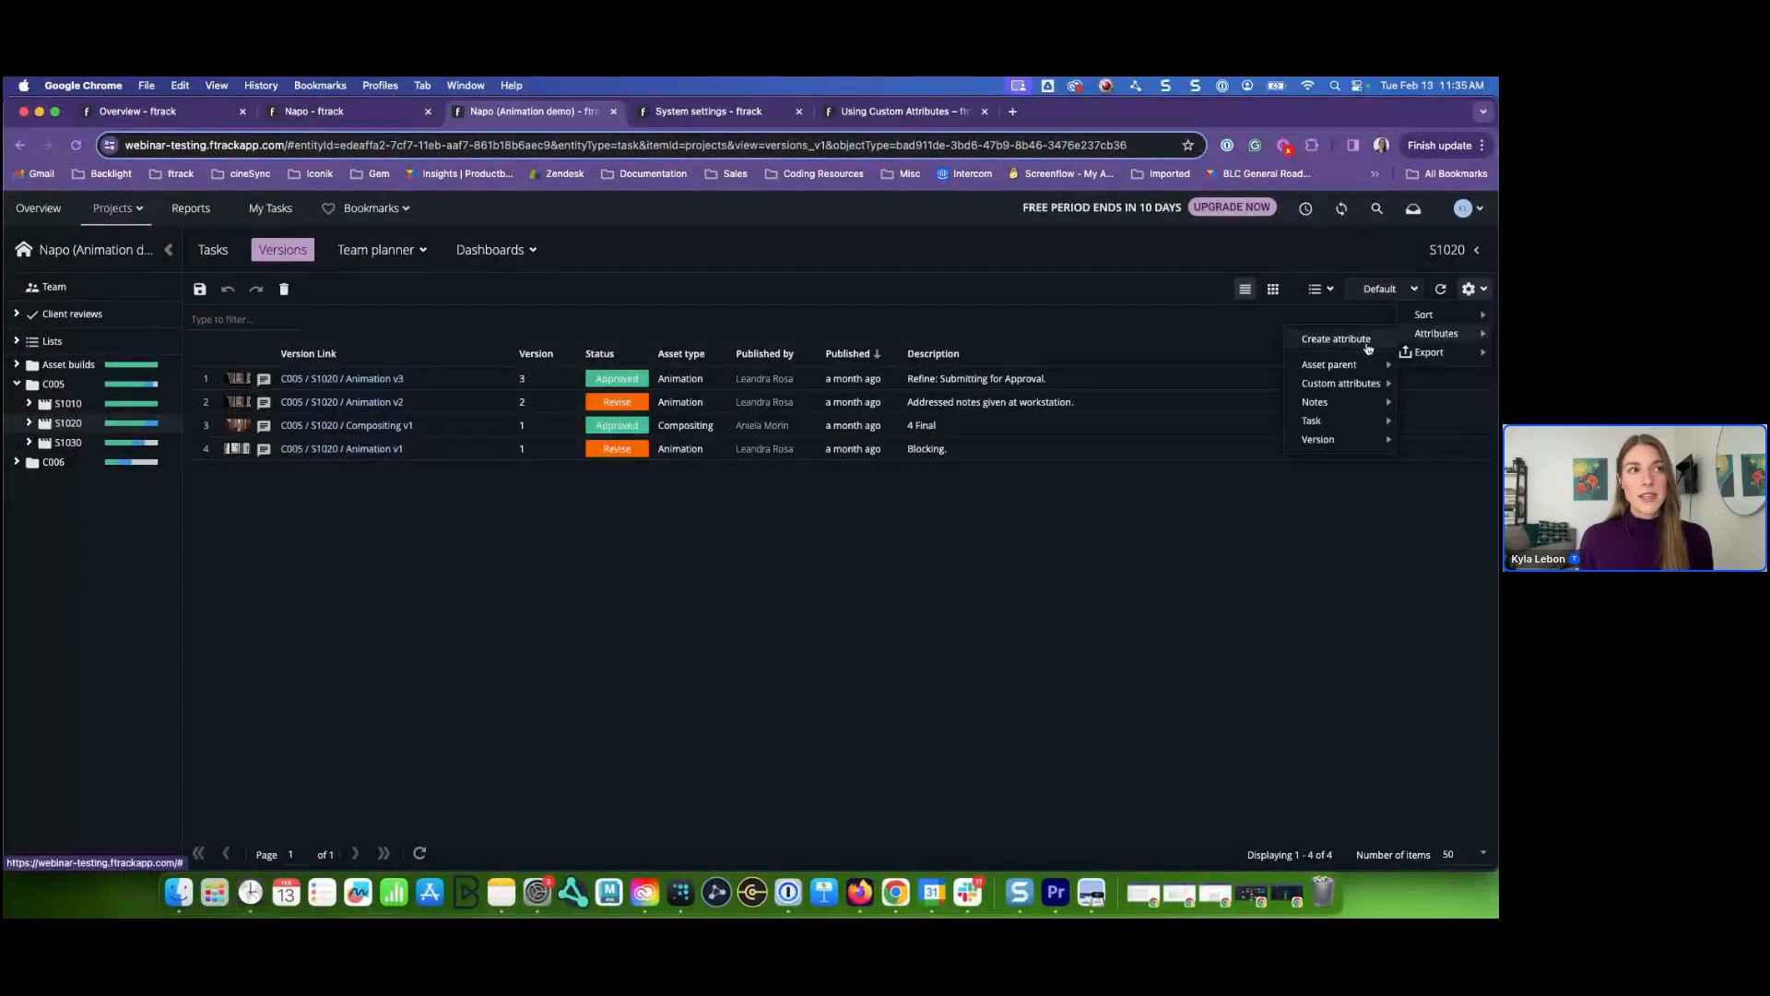
mouse_move(1348, 386)
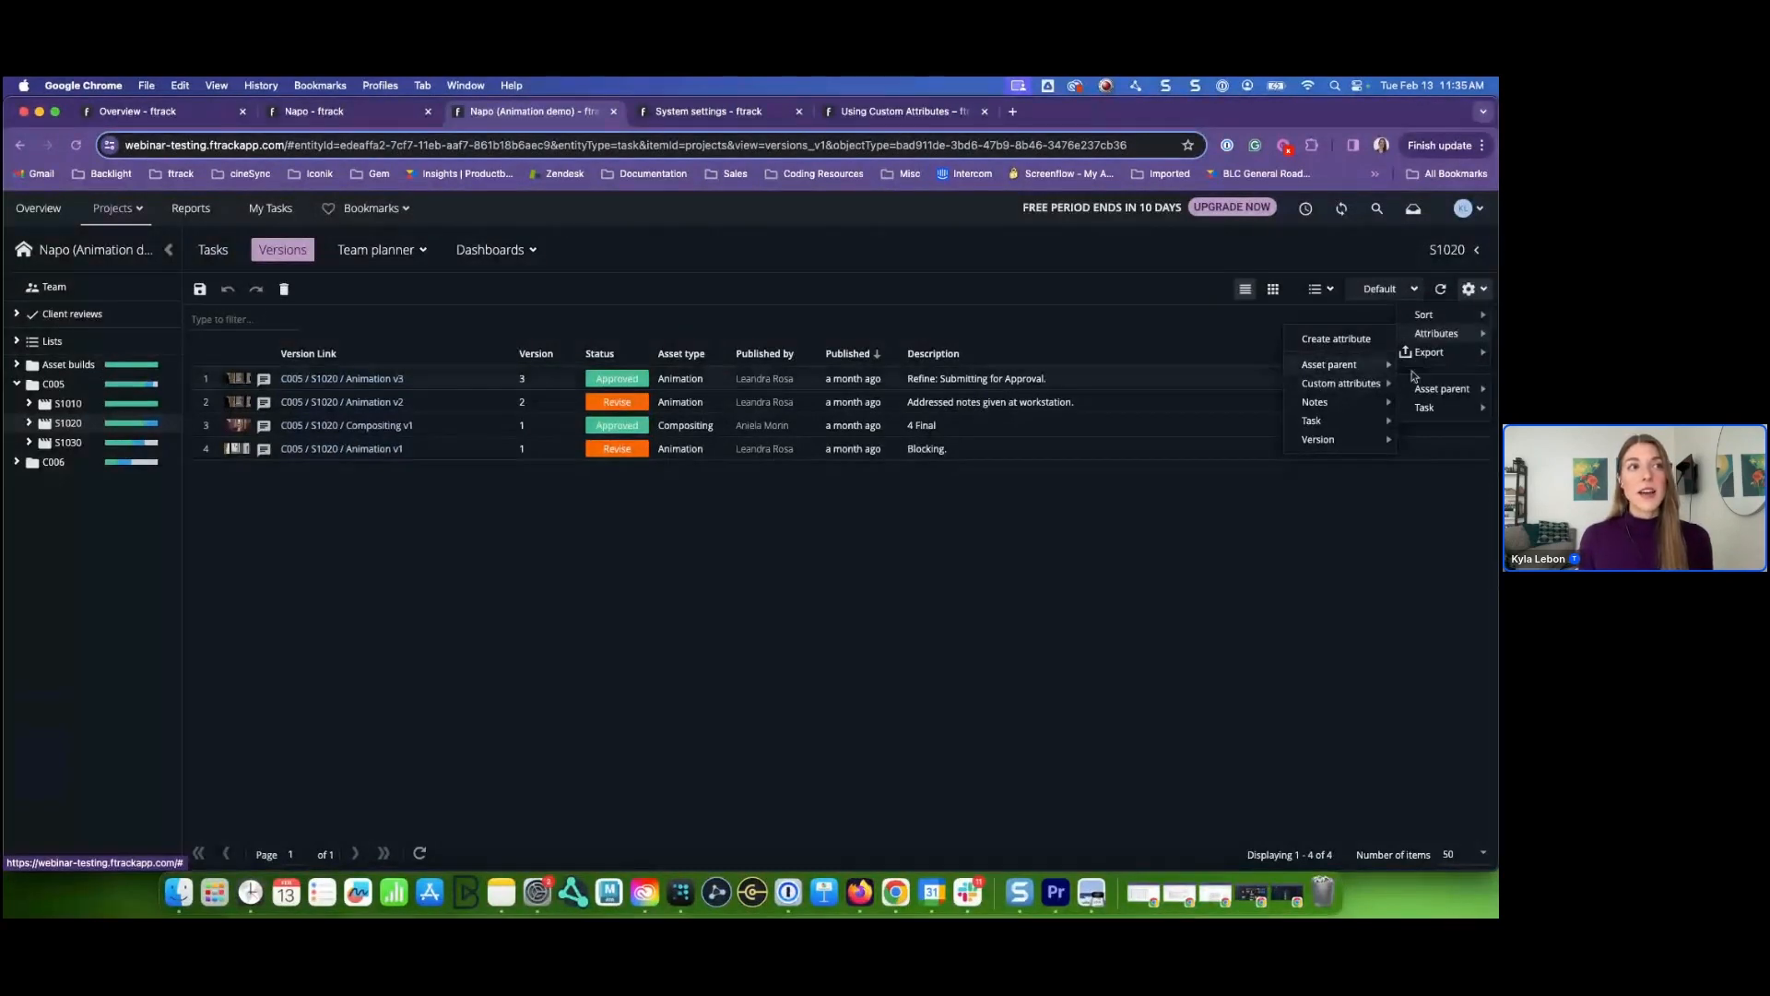
mouse_move(1439, 411)
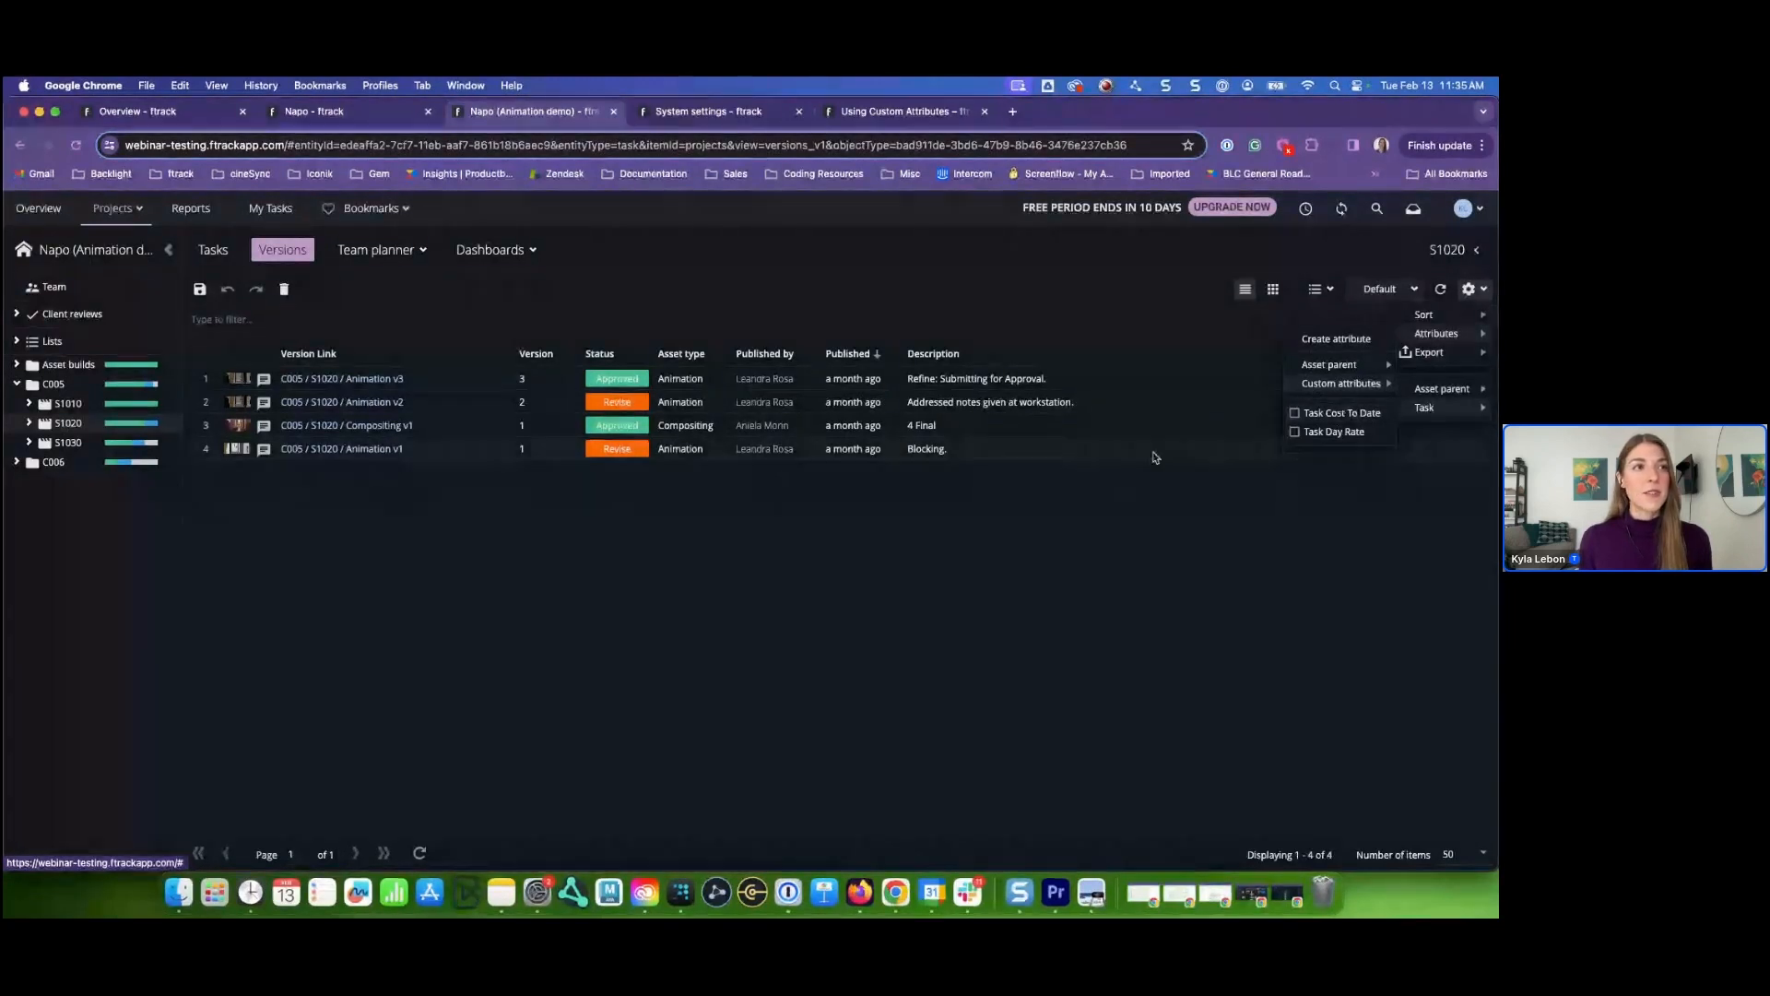
left_click(1153, 452)
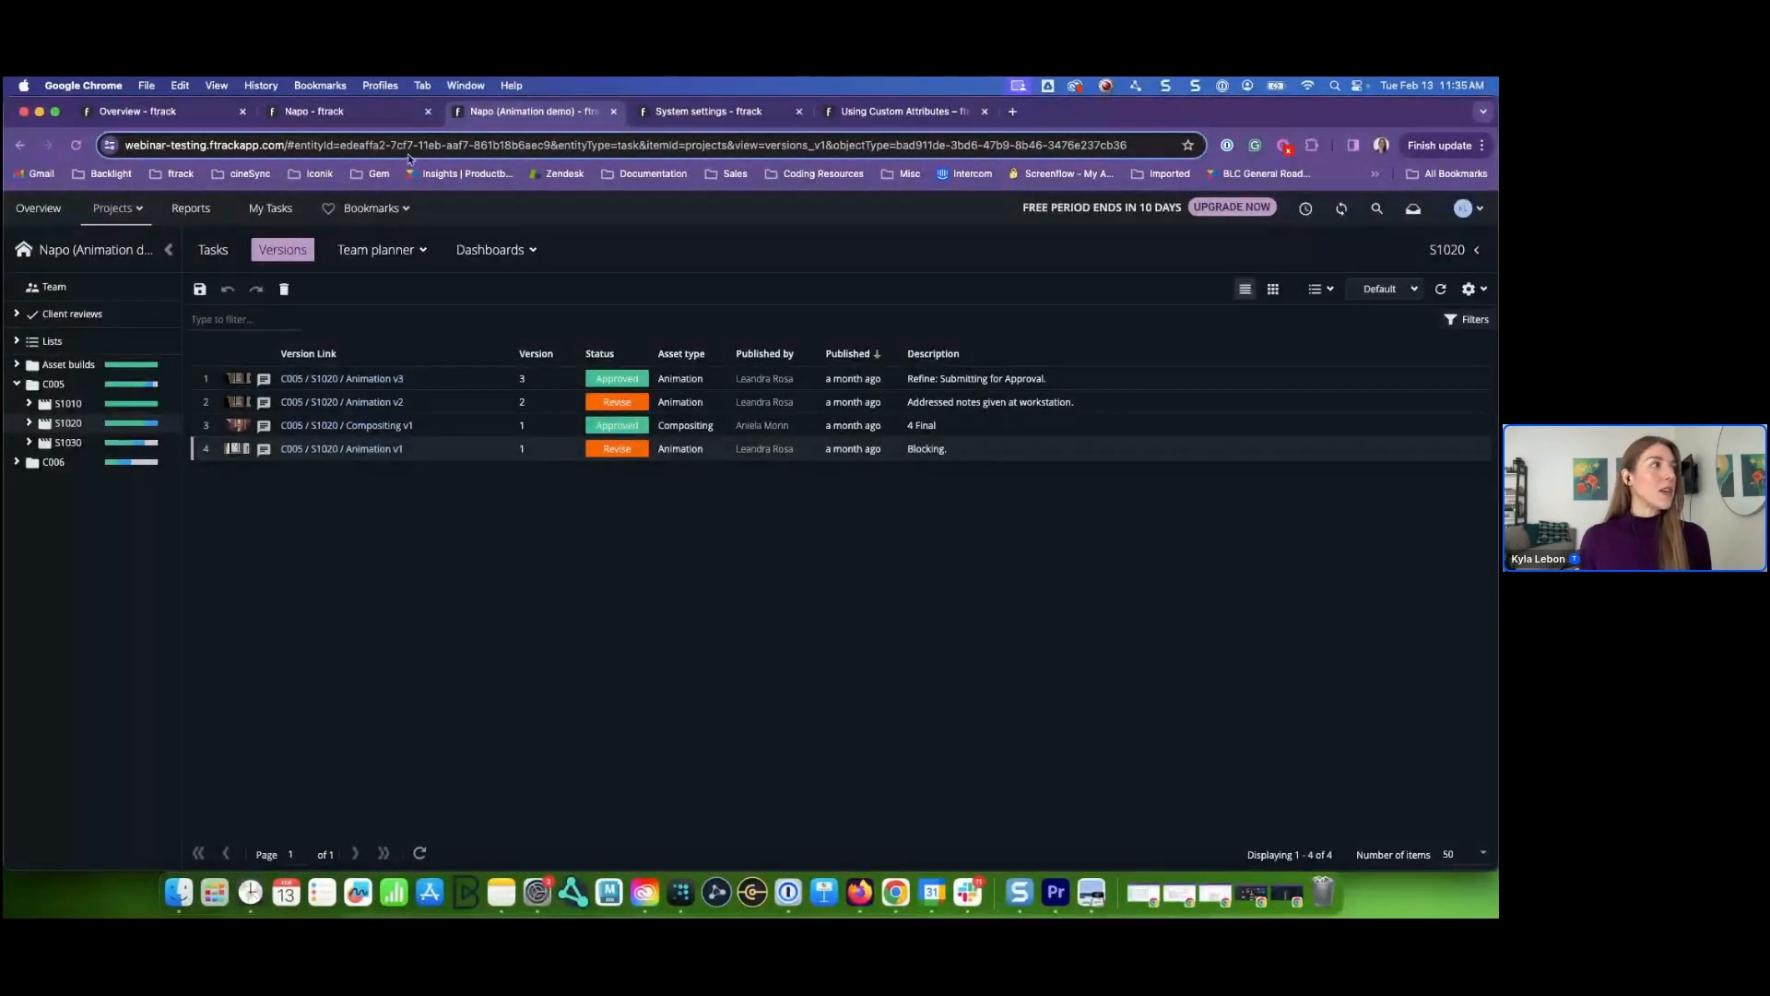
- In the Overview task list, examine which custom attributes can be added for display and close the settings
left_click(37, 209)
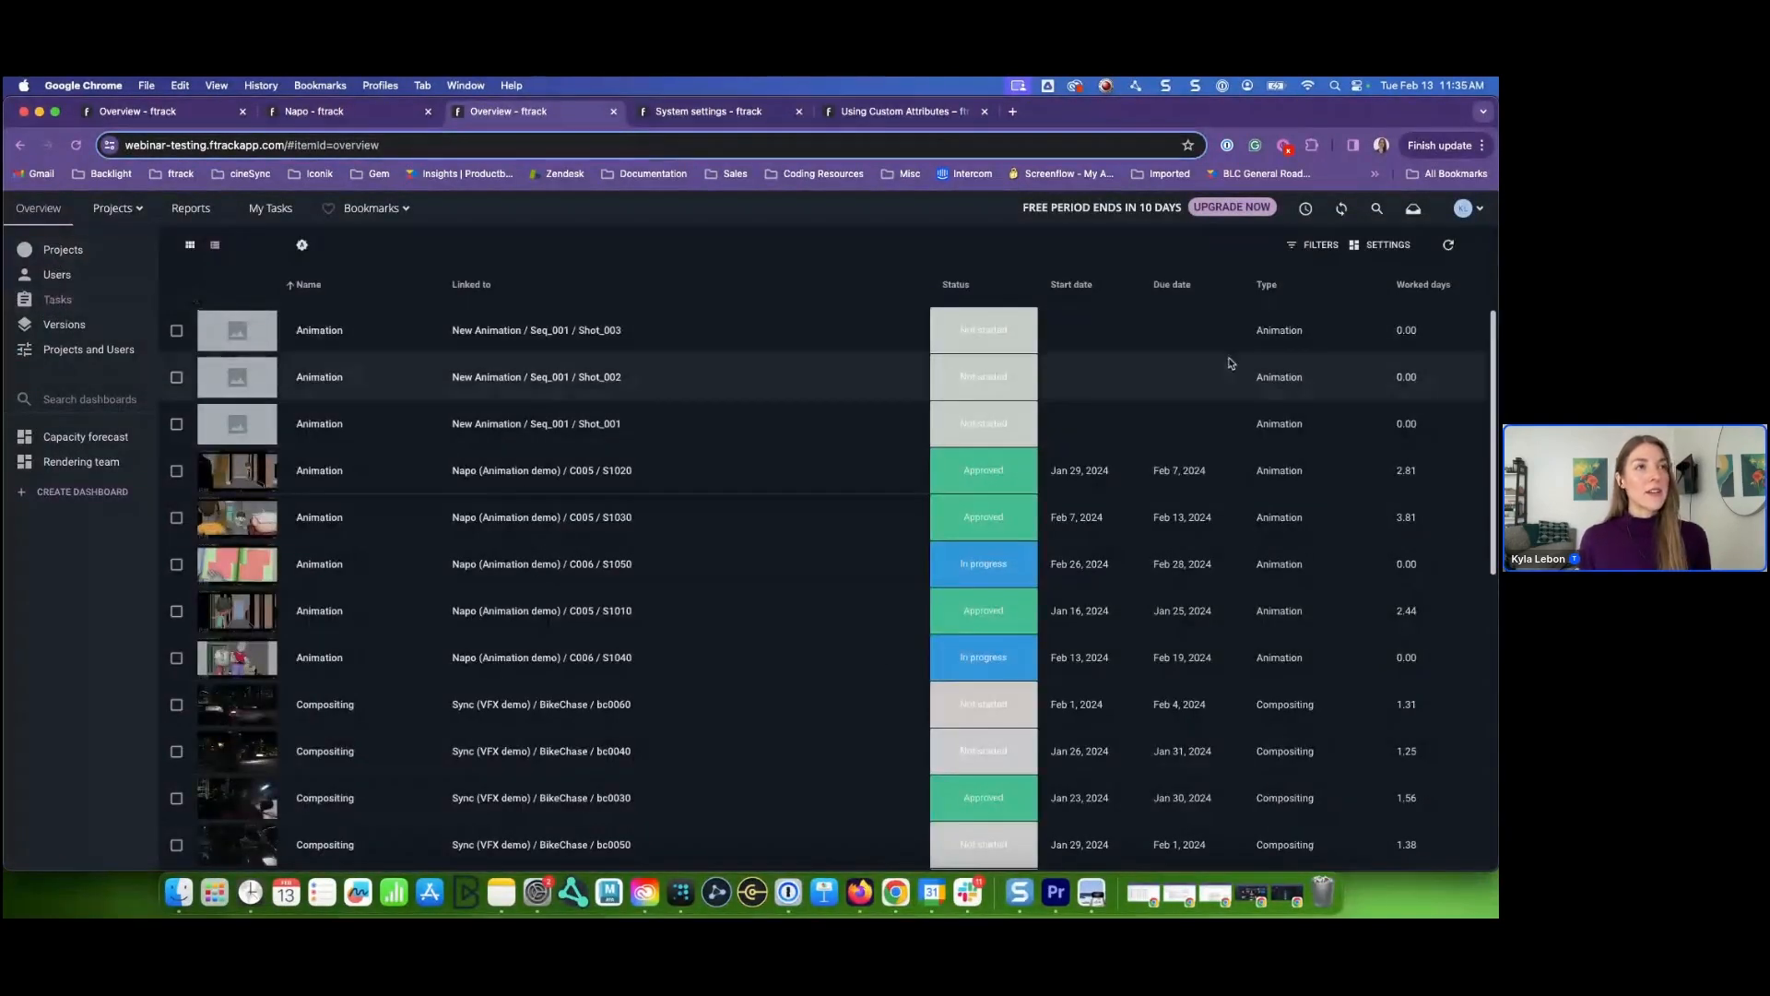
left_click(1376, 247)
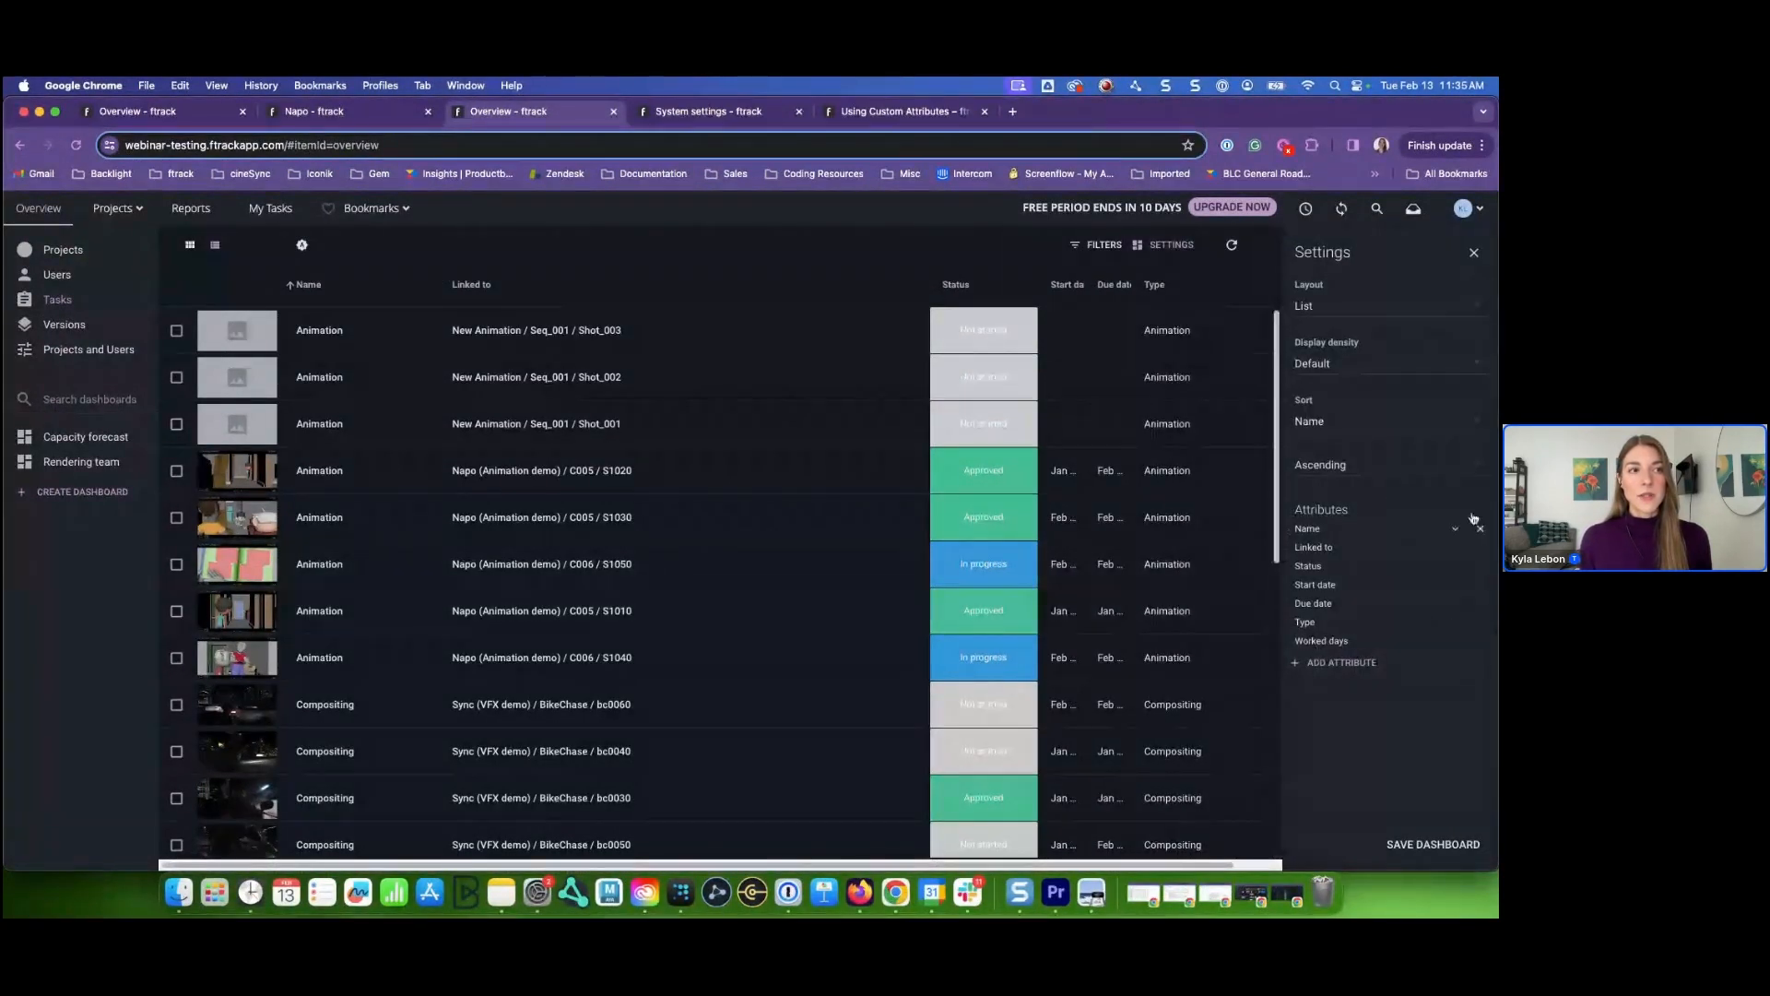
left_click(1347, 663)
scroll(1348, 662, "down", 5)
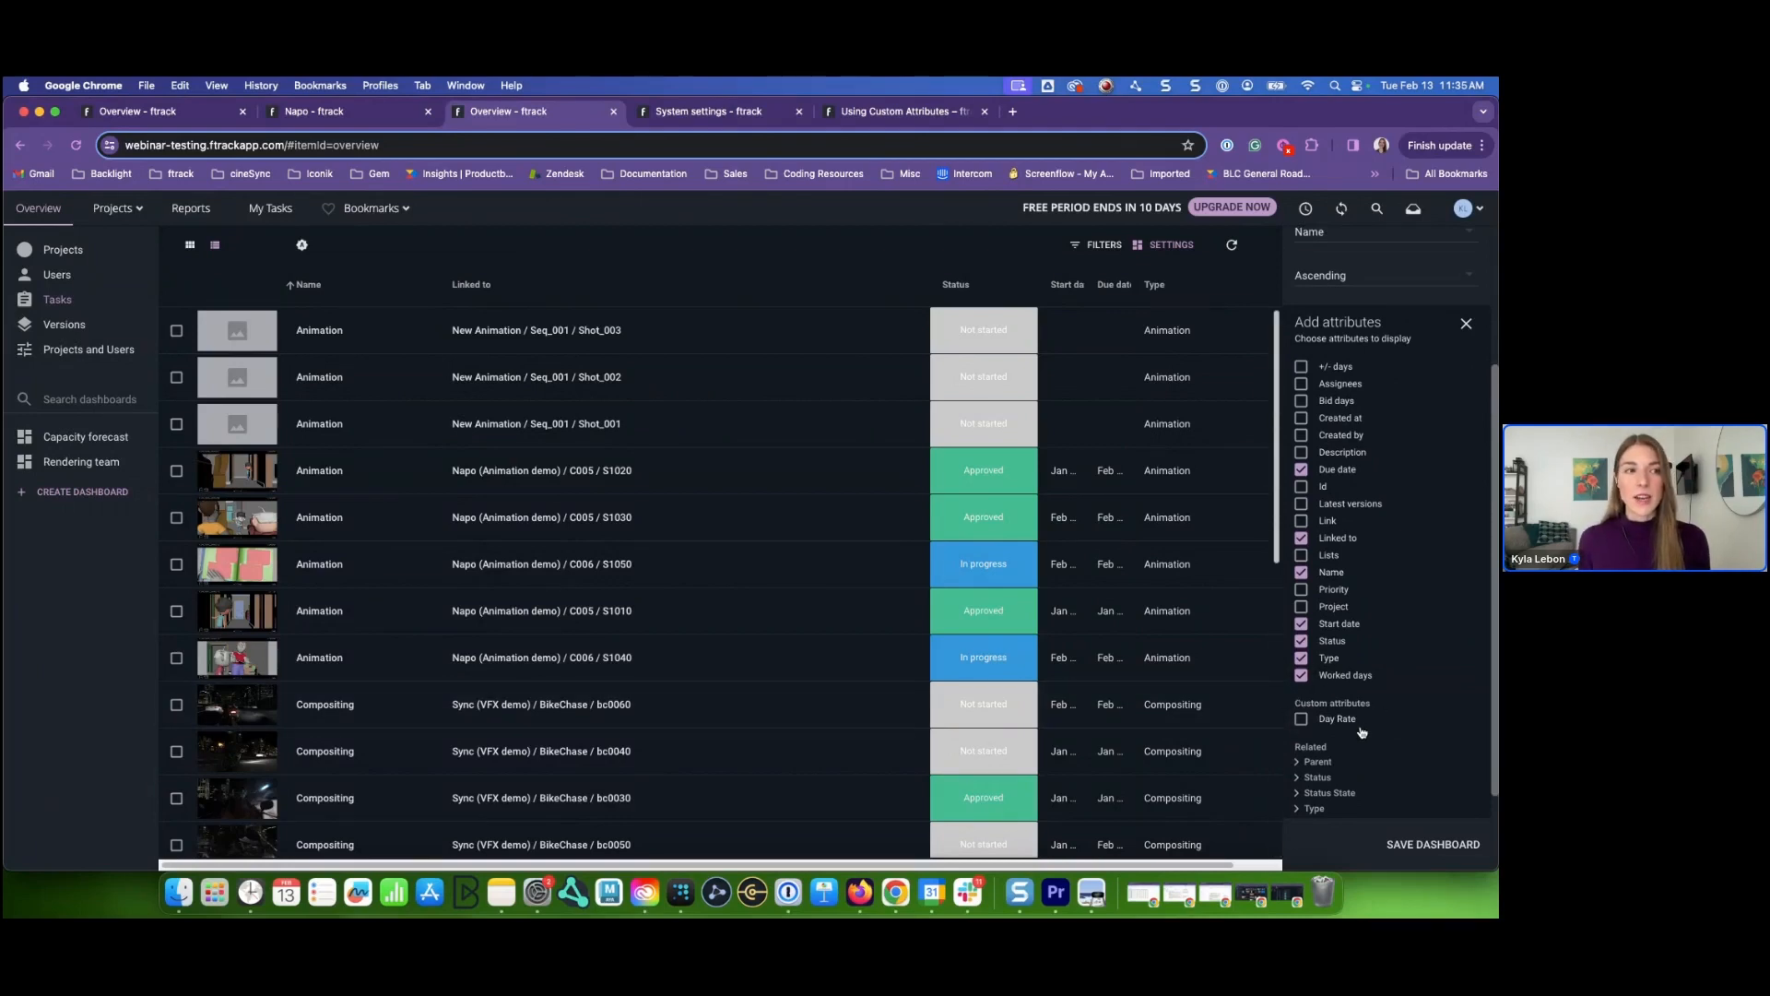
scroll(1309, 553, "up", 2)
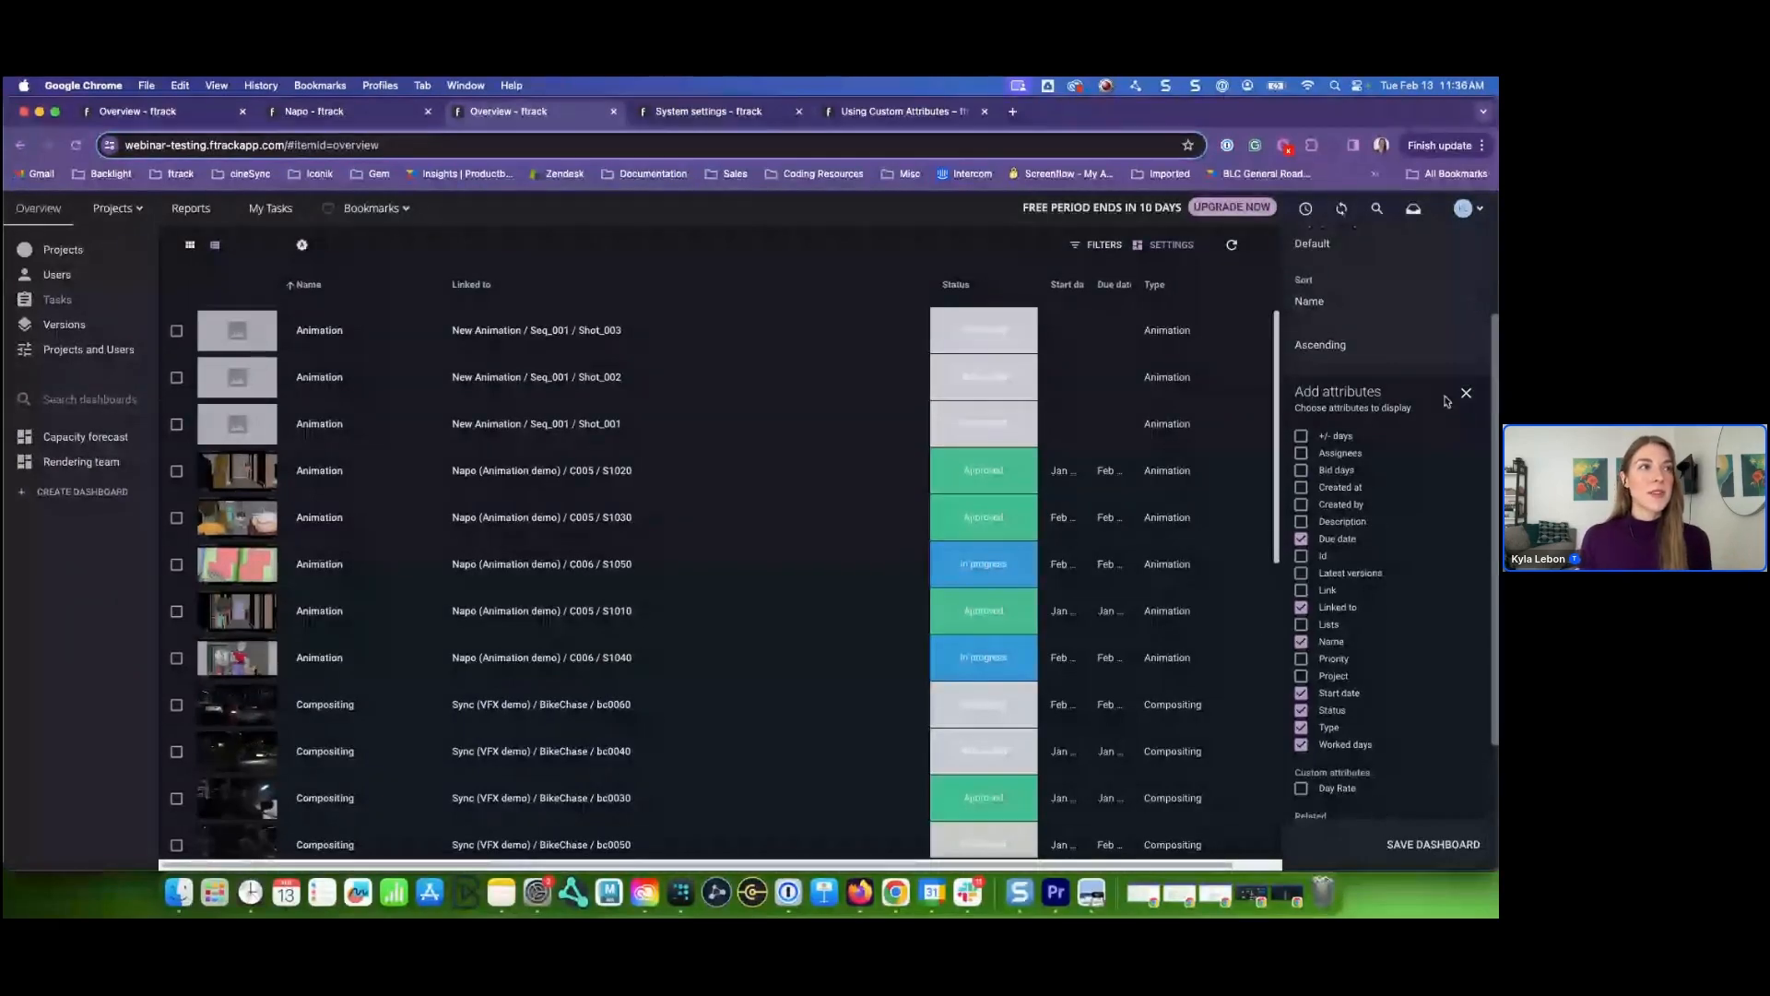
scroll(1447, 399, "up", 2)
left_click(1169, 244)
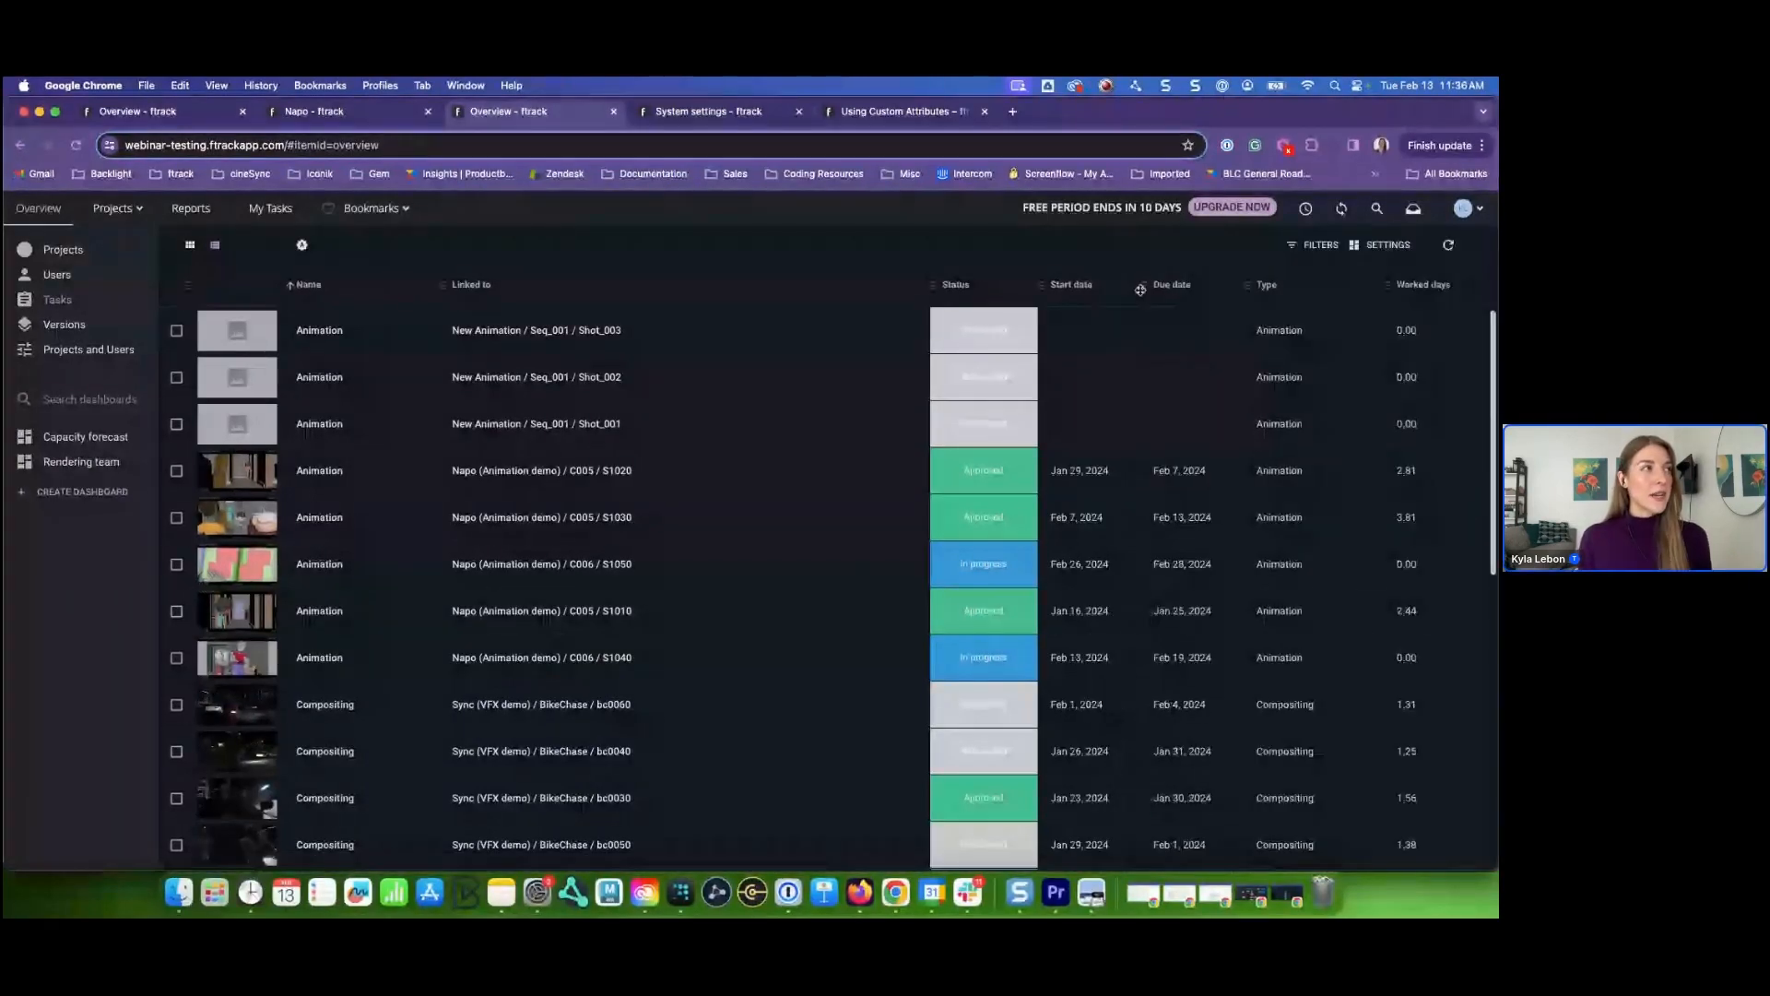
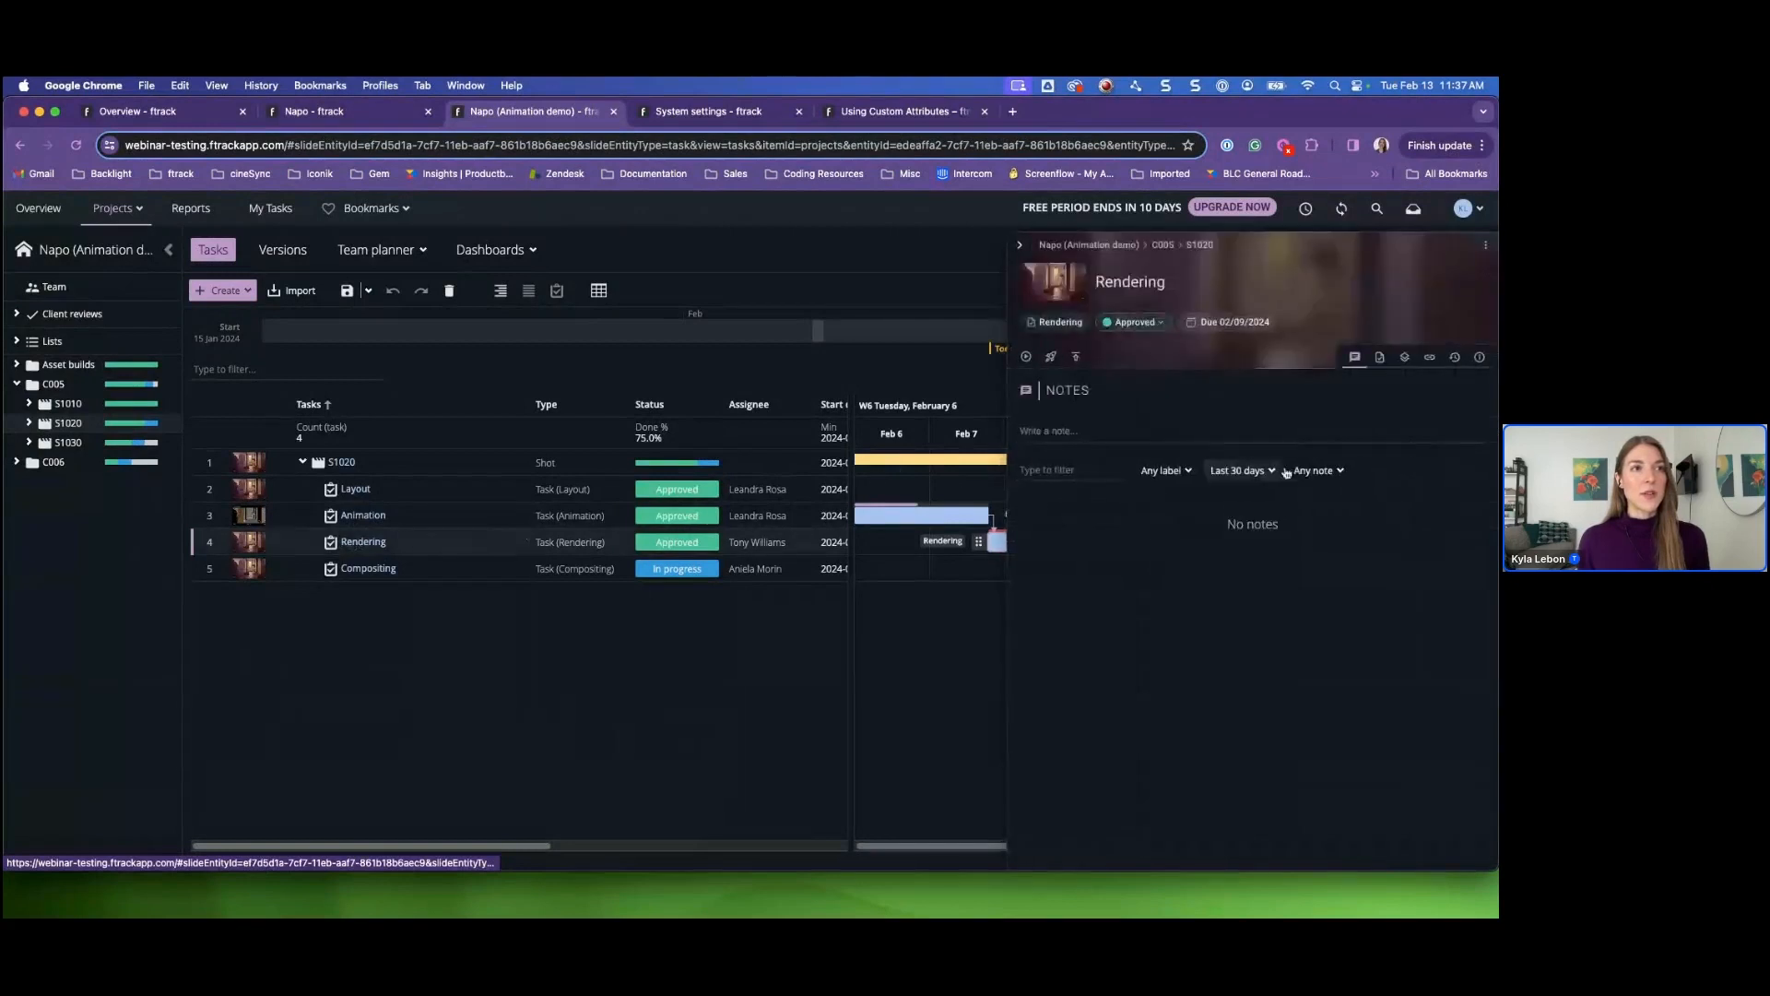
- View the Rendering task's links, close its details and hide the Gantt timeline
left_click(1430, 360)
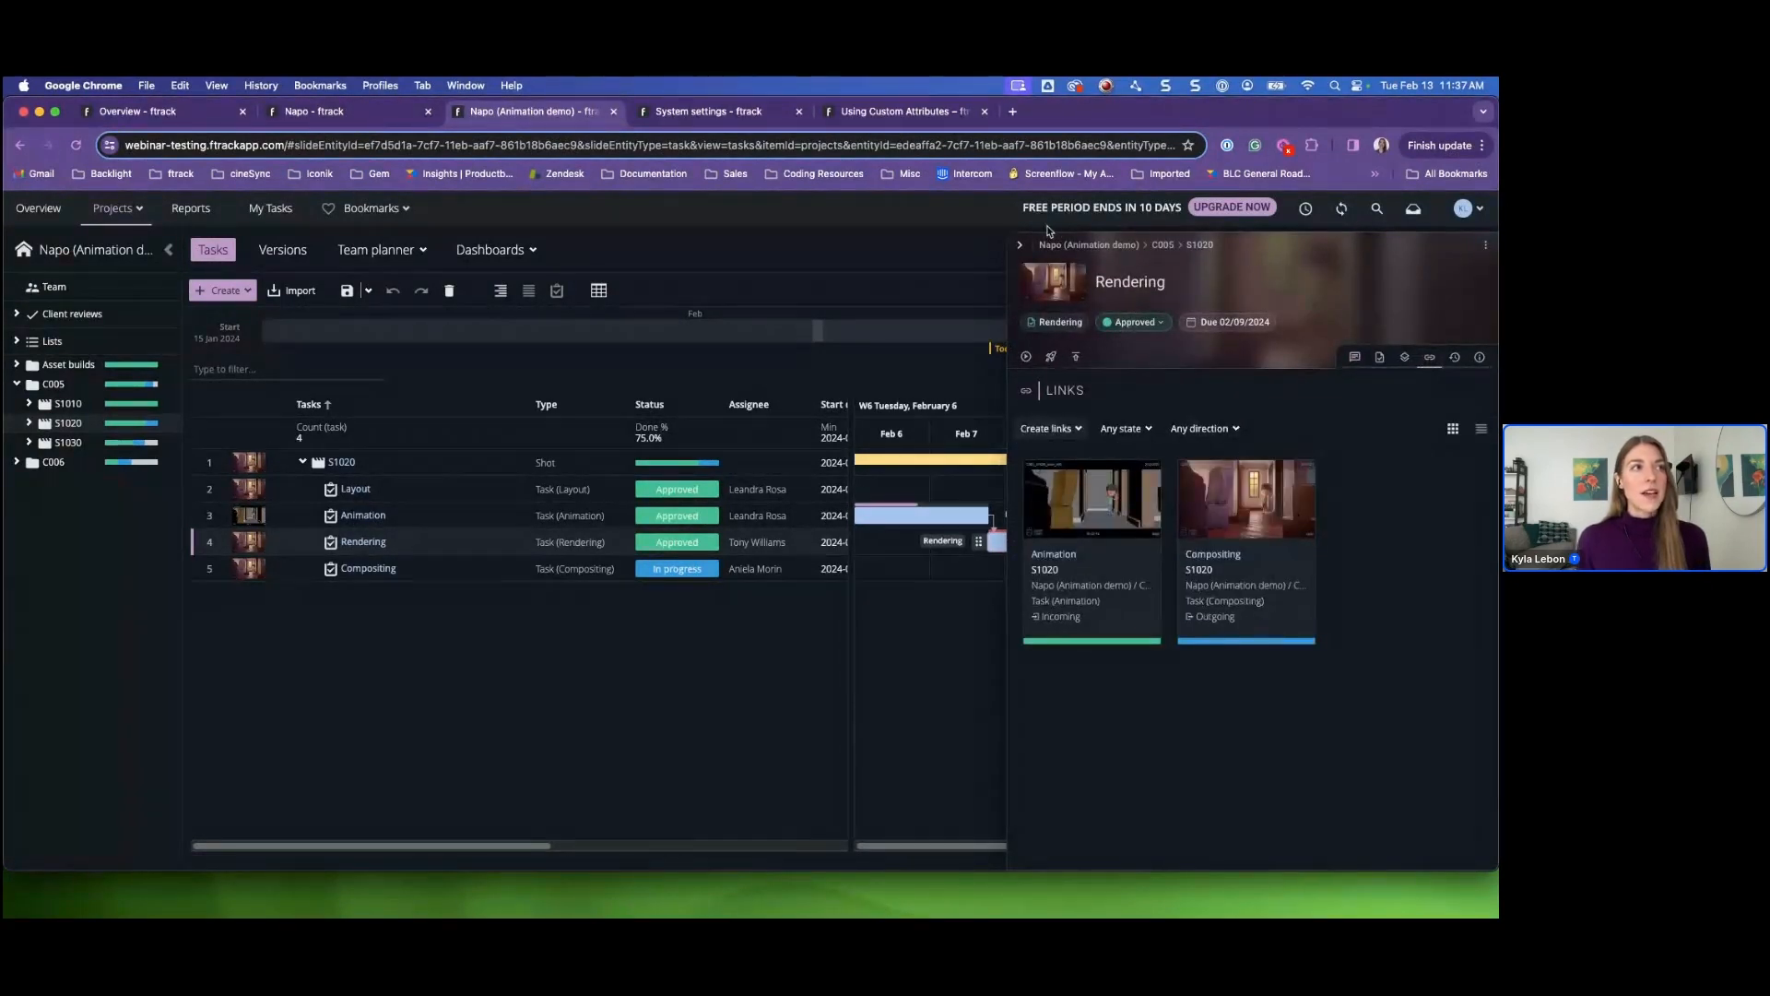
left_click(1020, 244)
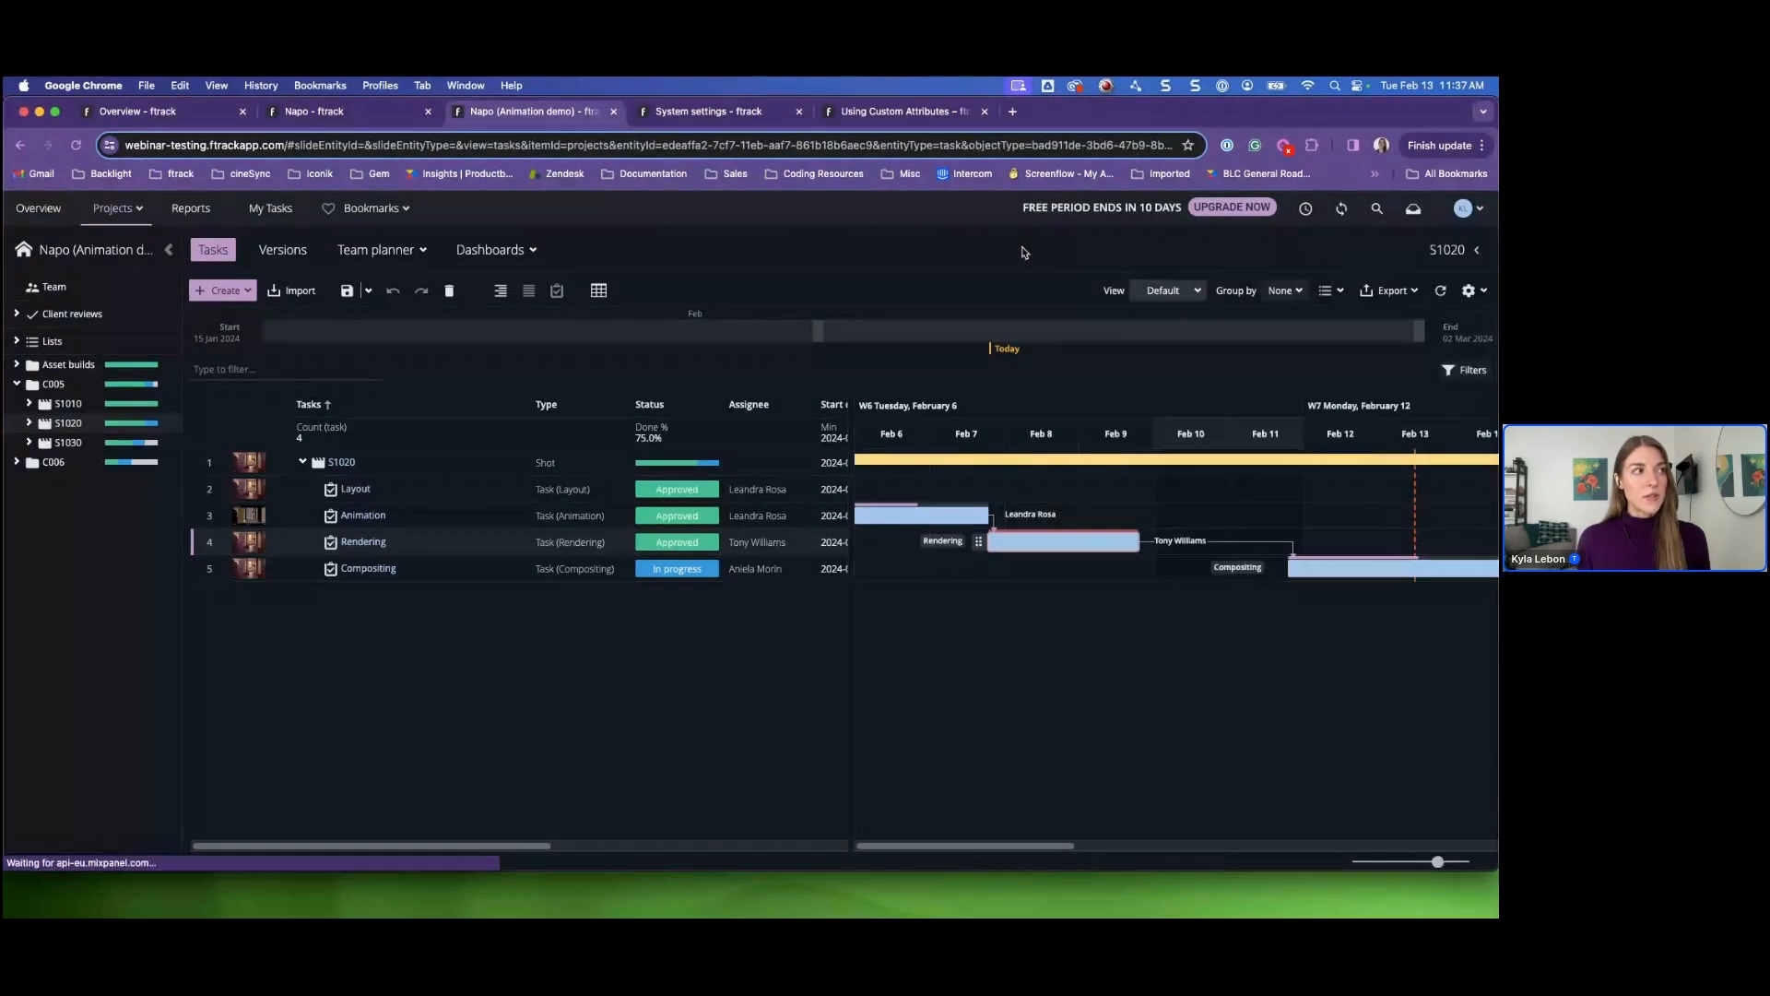
left_click(598, 291)
- From the whole project's task list, create outgoing links from the Grandfather asset build to shots S1030, S1040 and S1050
left_click(55, 261)
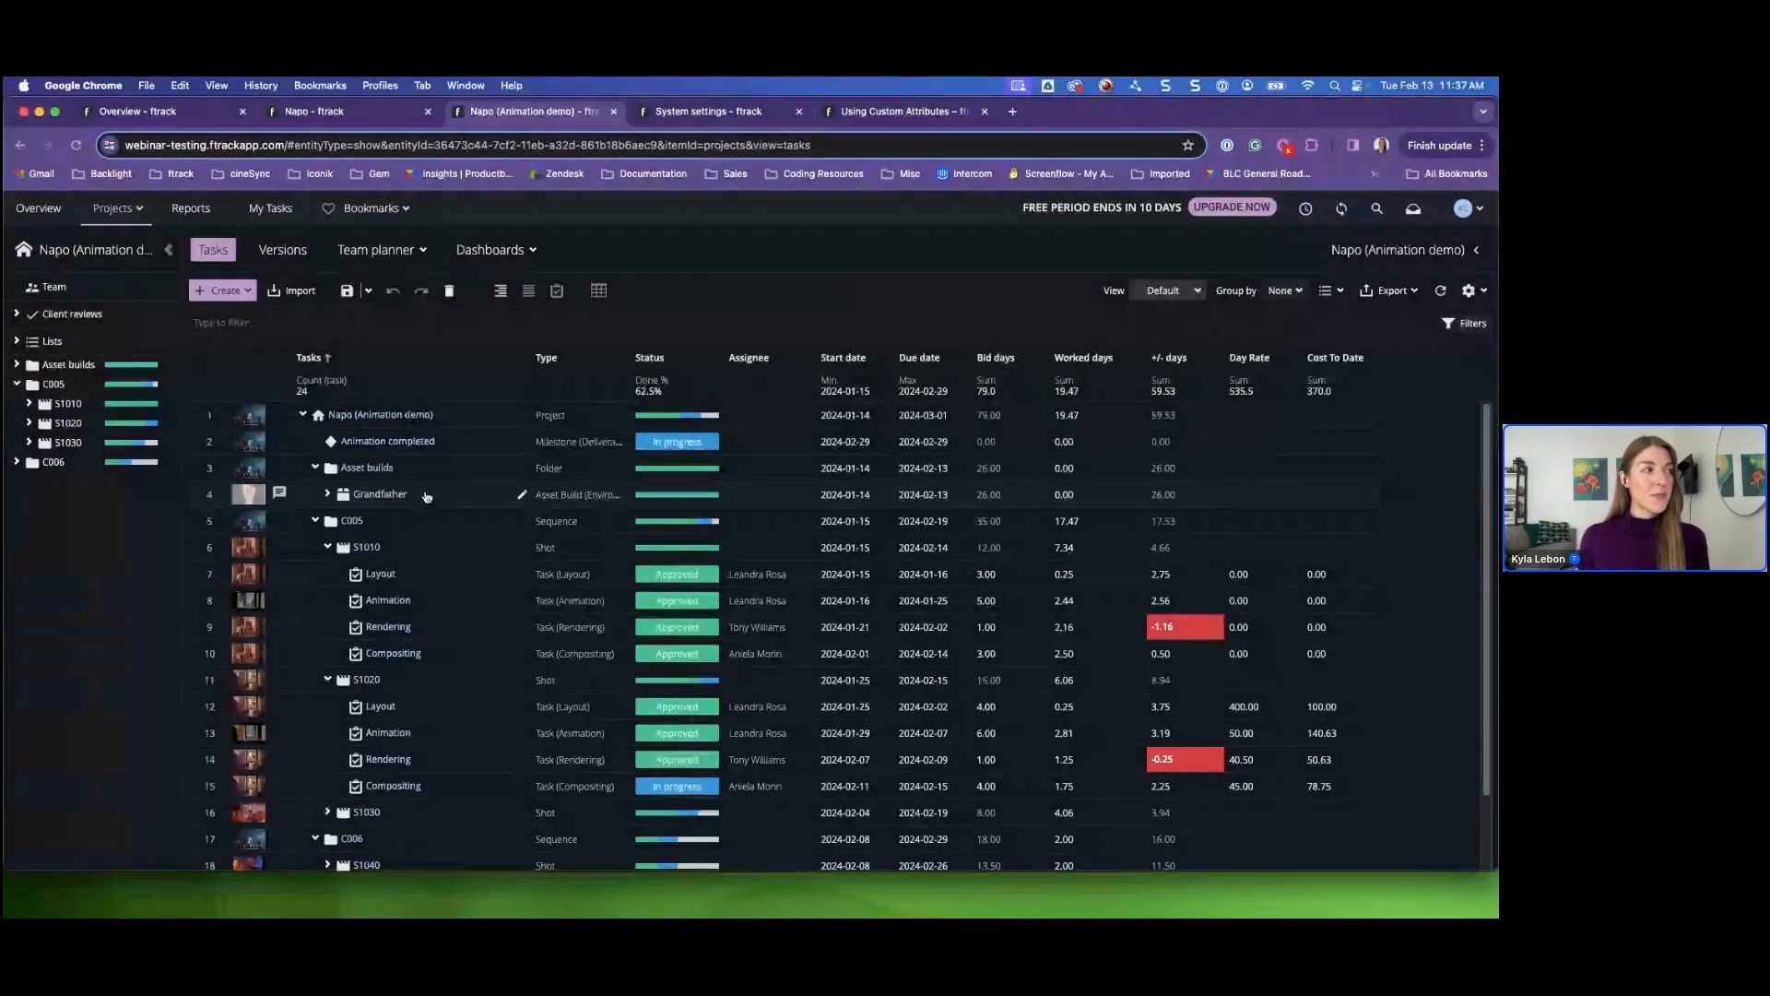
left_click(380, 495)
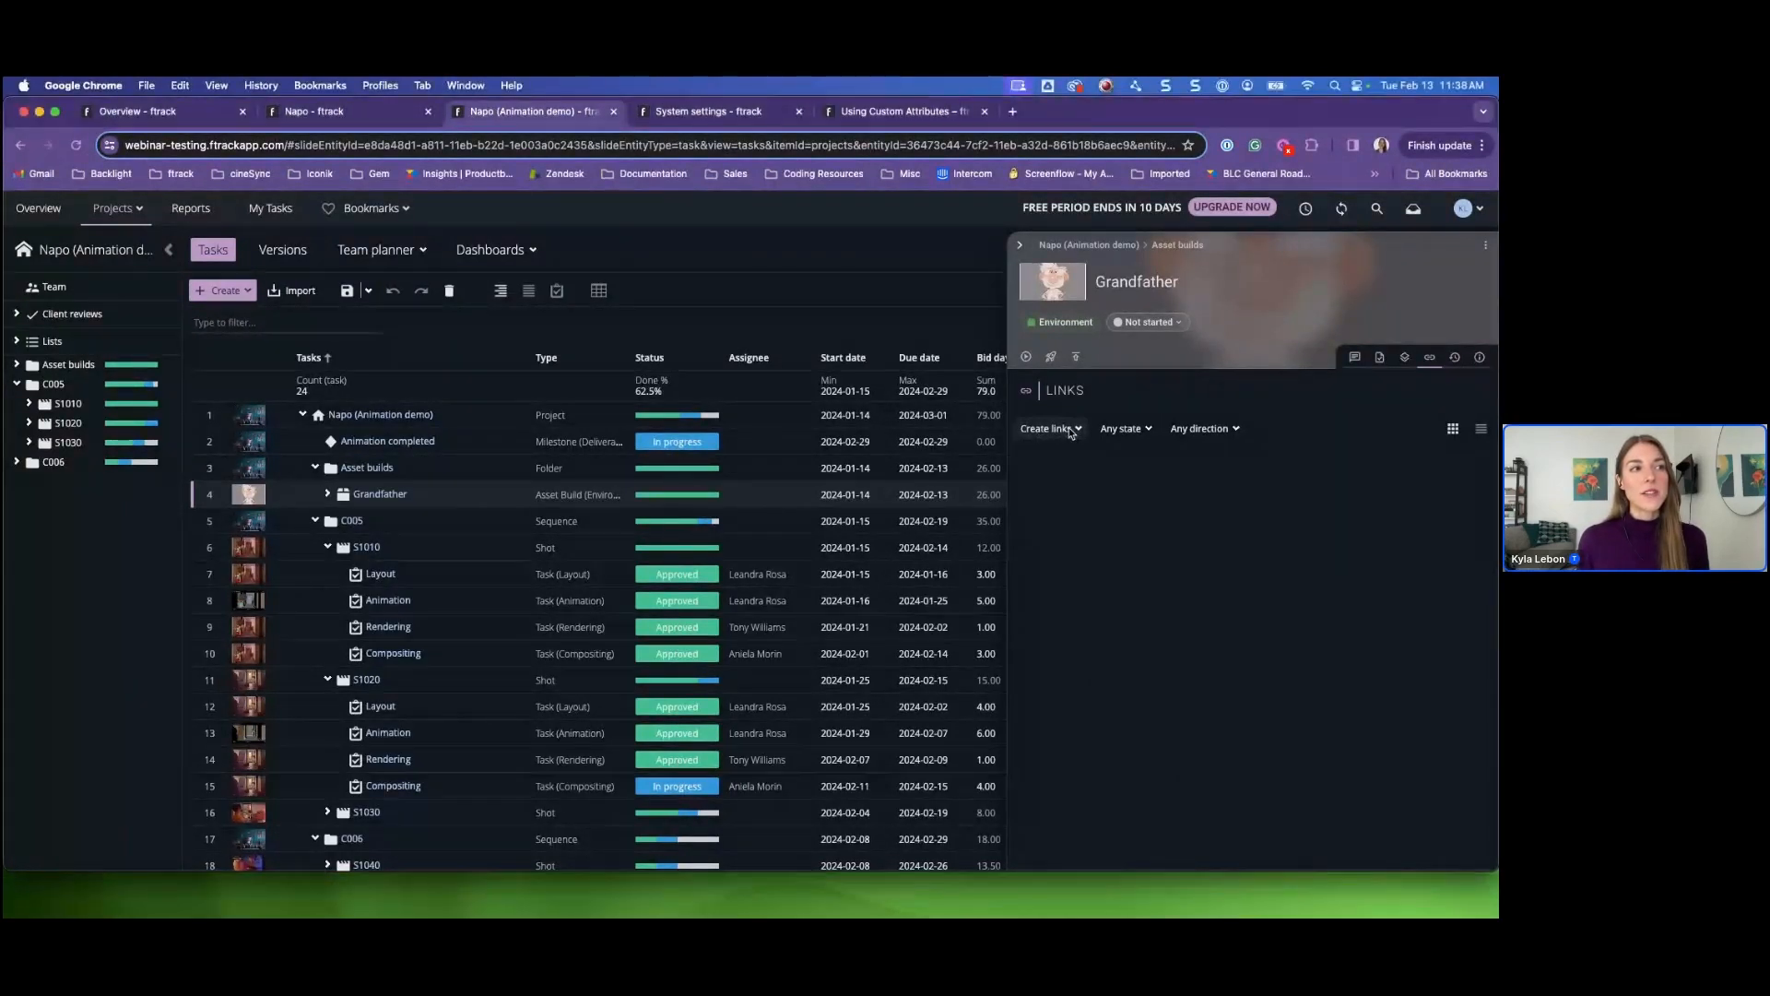
left_click(1071, 432)
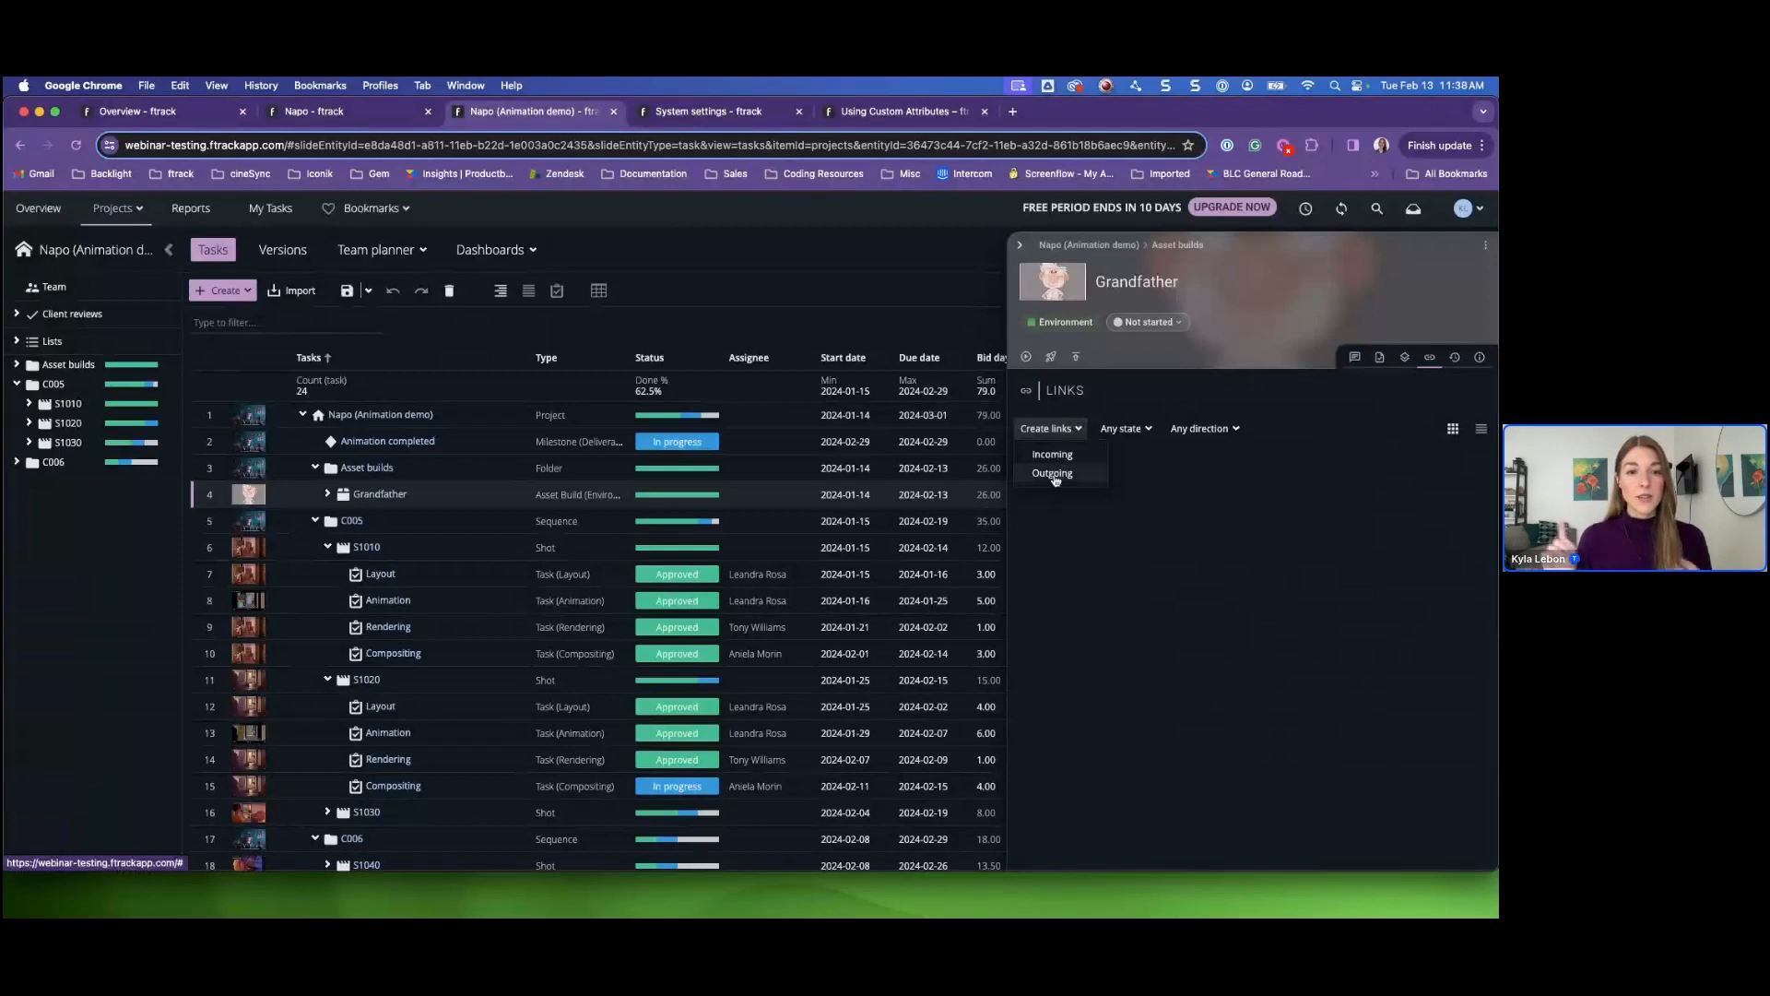
left_click(1053, 474)
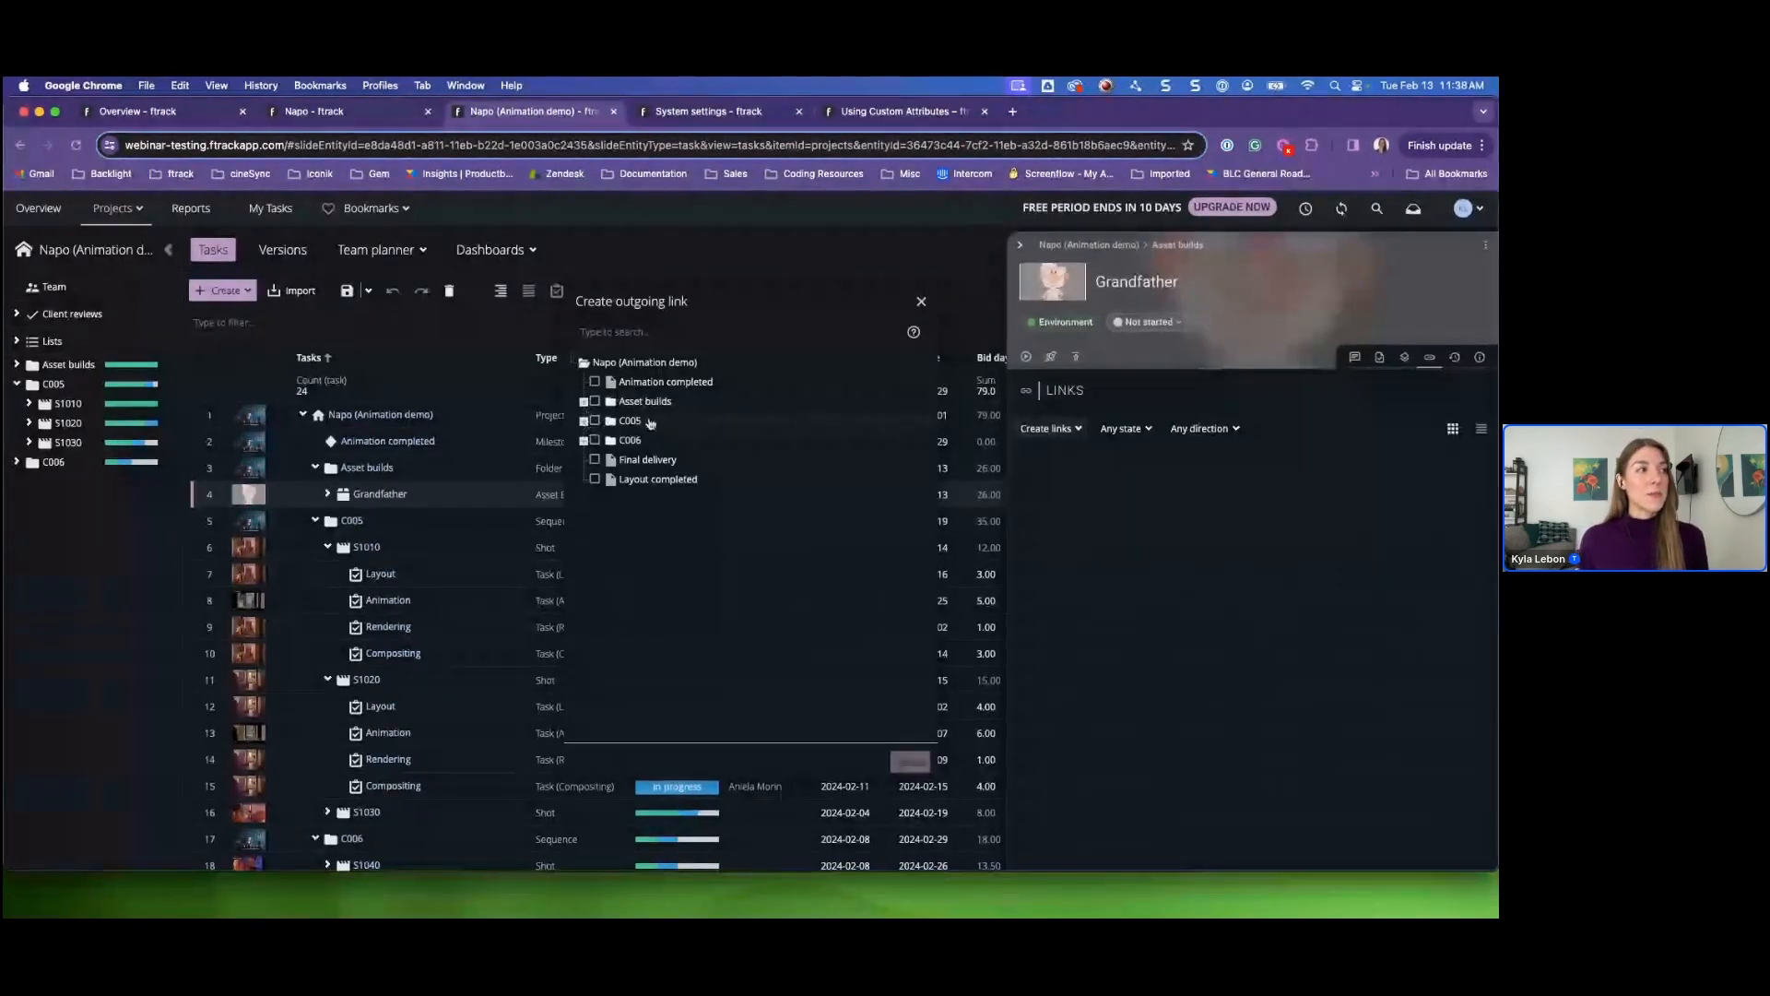
left_click(584, 422)
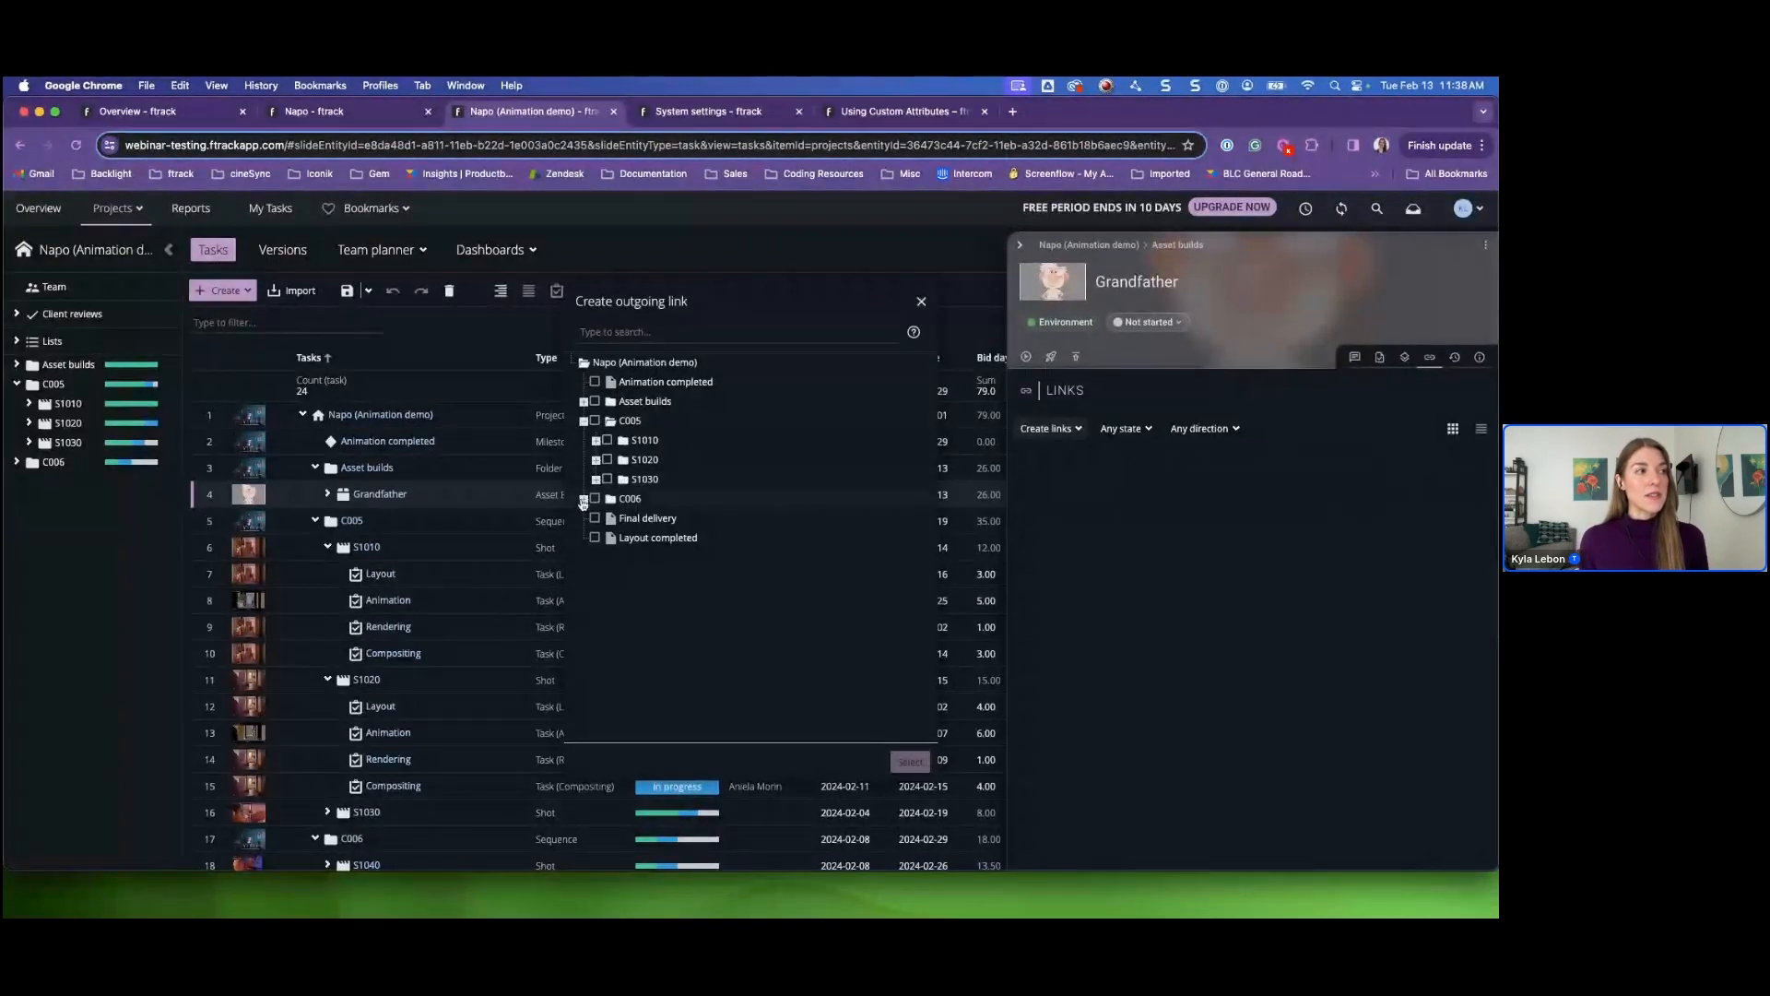
left_click(585, 499)
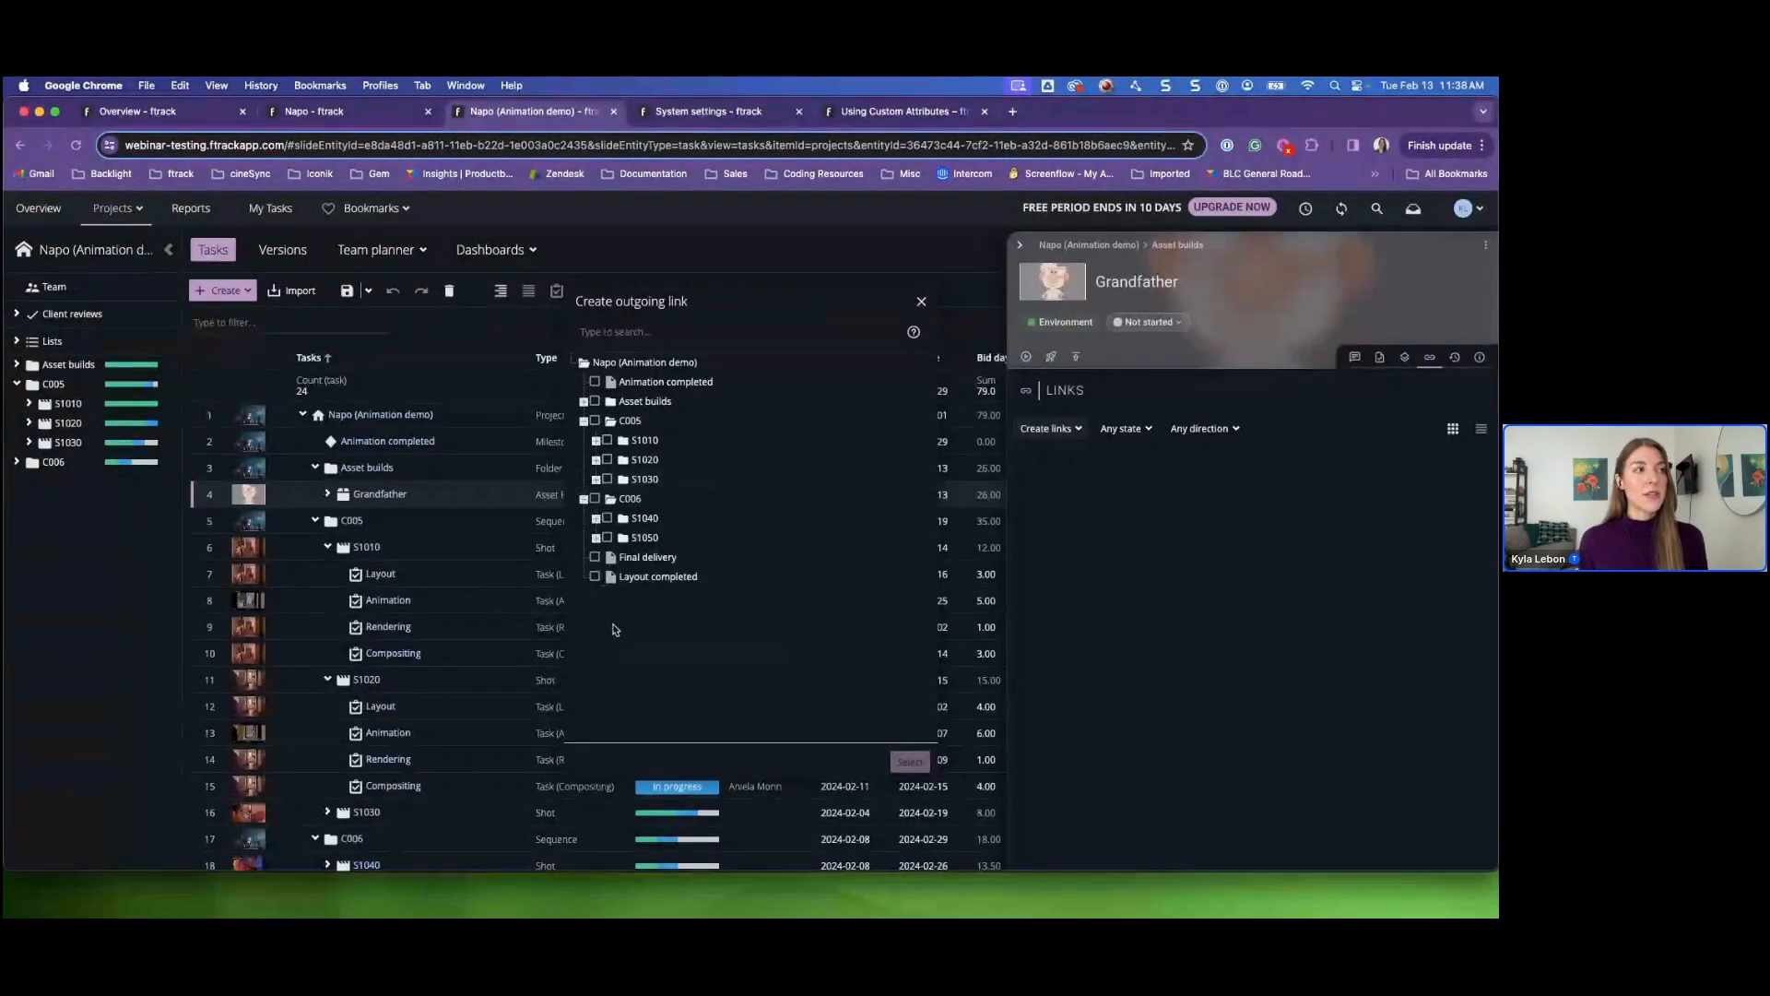
left_click(607, 478)
left_click(607, 538)
left_click(606, 518)
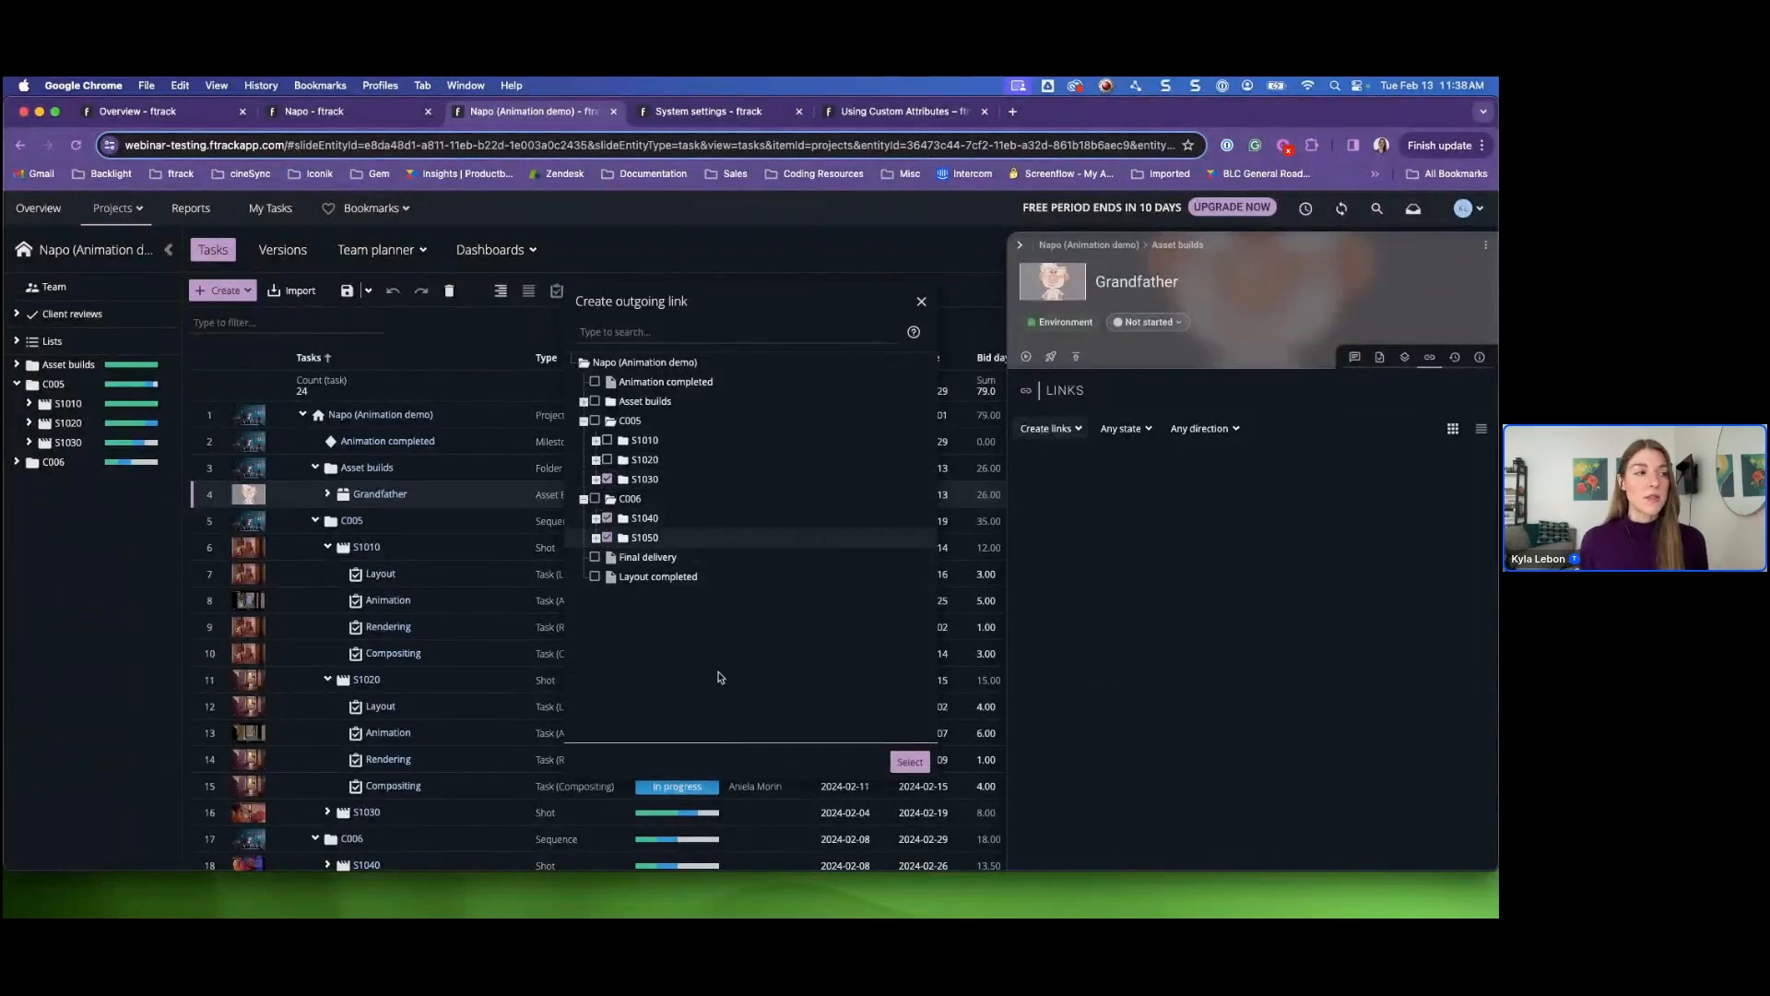
left_click(910, 762)
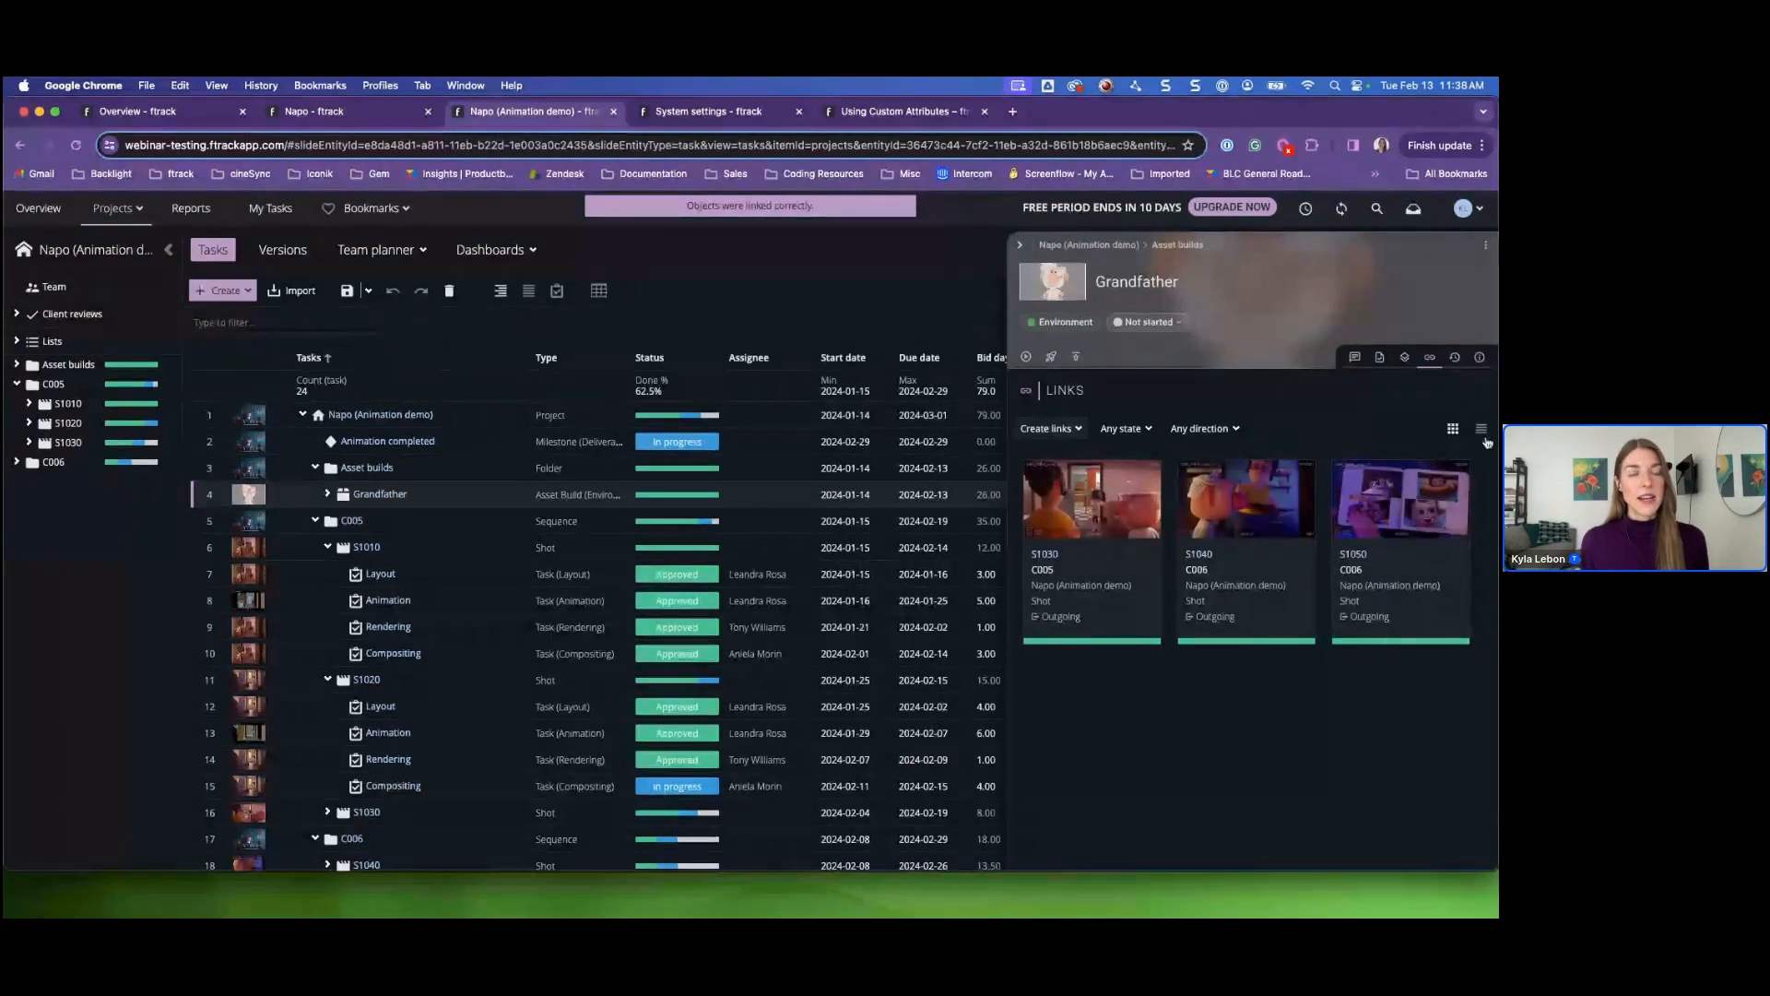
- Review Grandfather's links as a list, close its details, and collapse and re-expand the Napo (Animation demo) project tree
left_click(1482, 429)
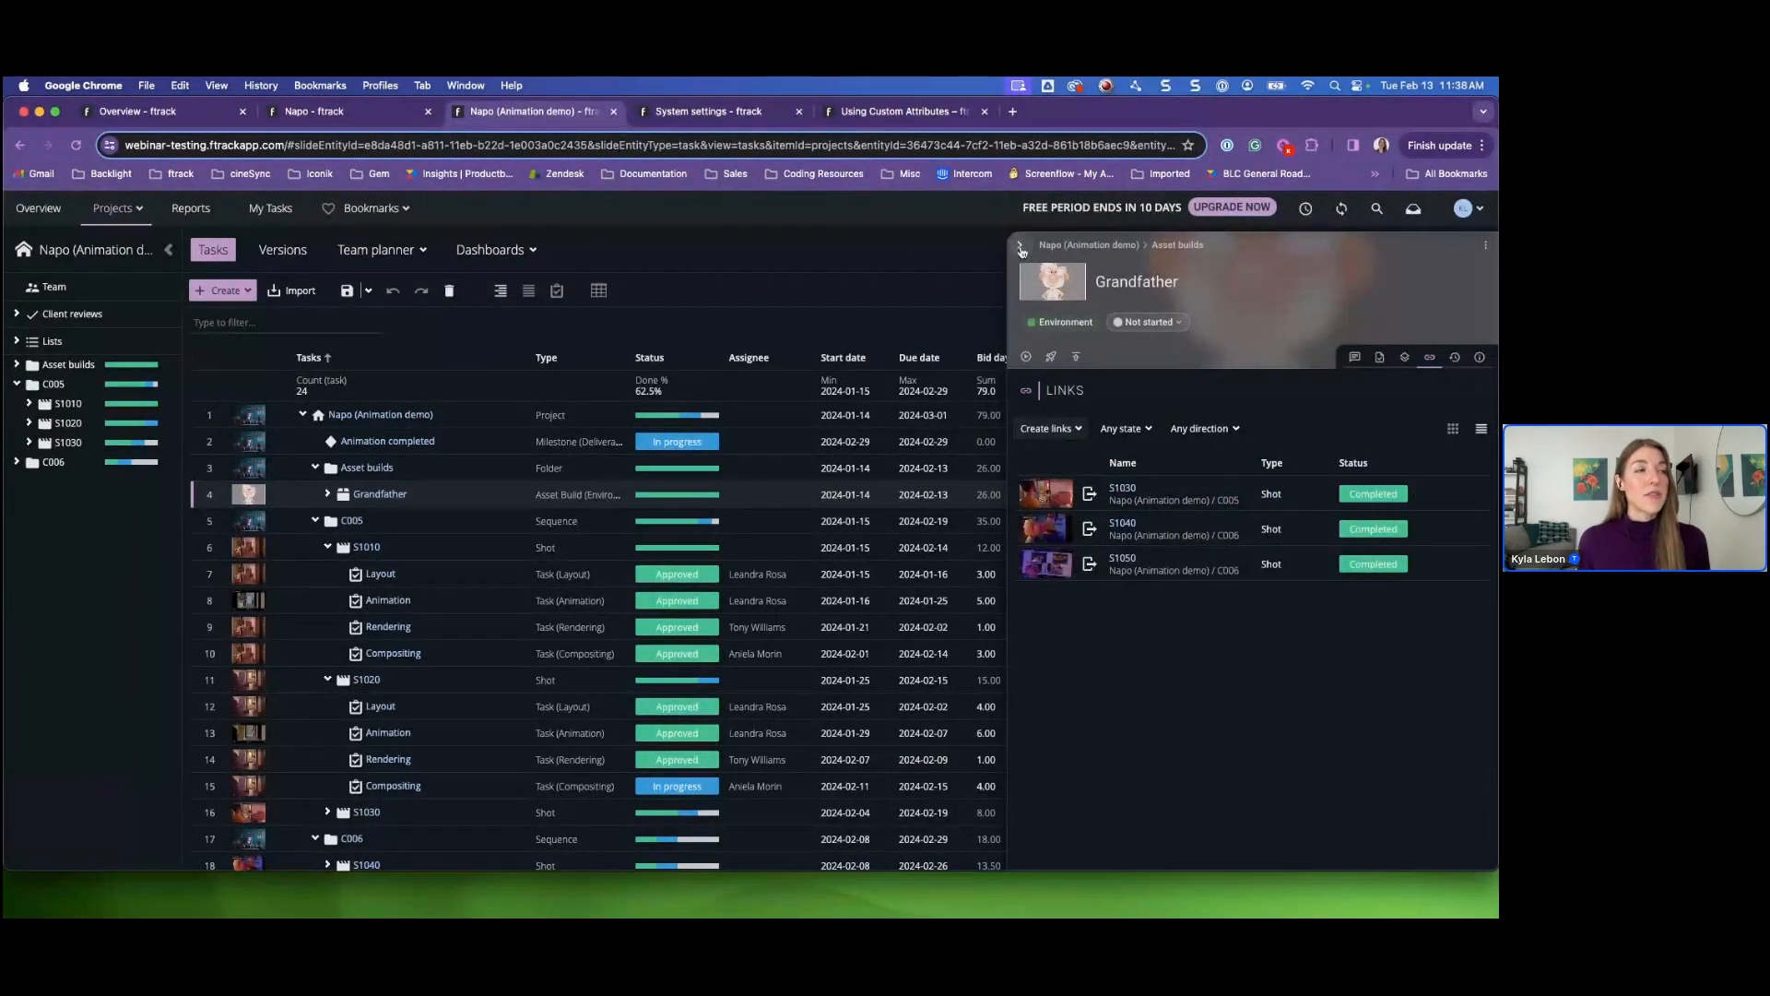
left_click(1021, 248)
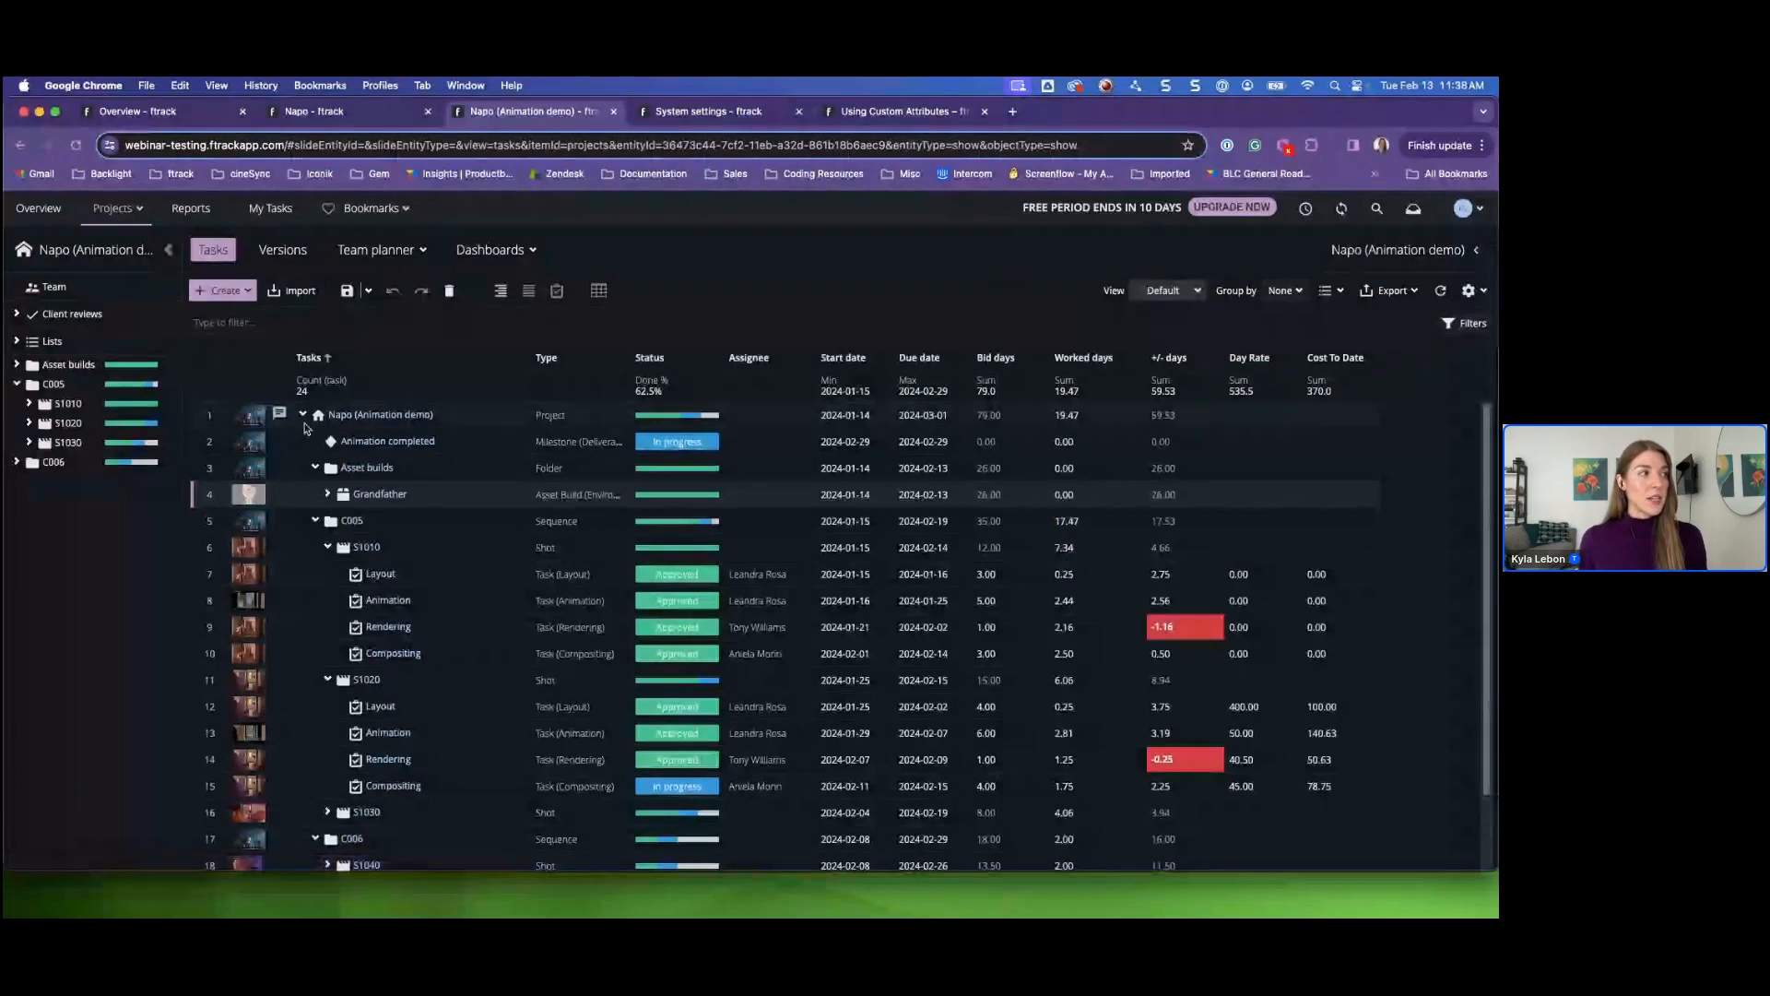
left_click(304, 415)
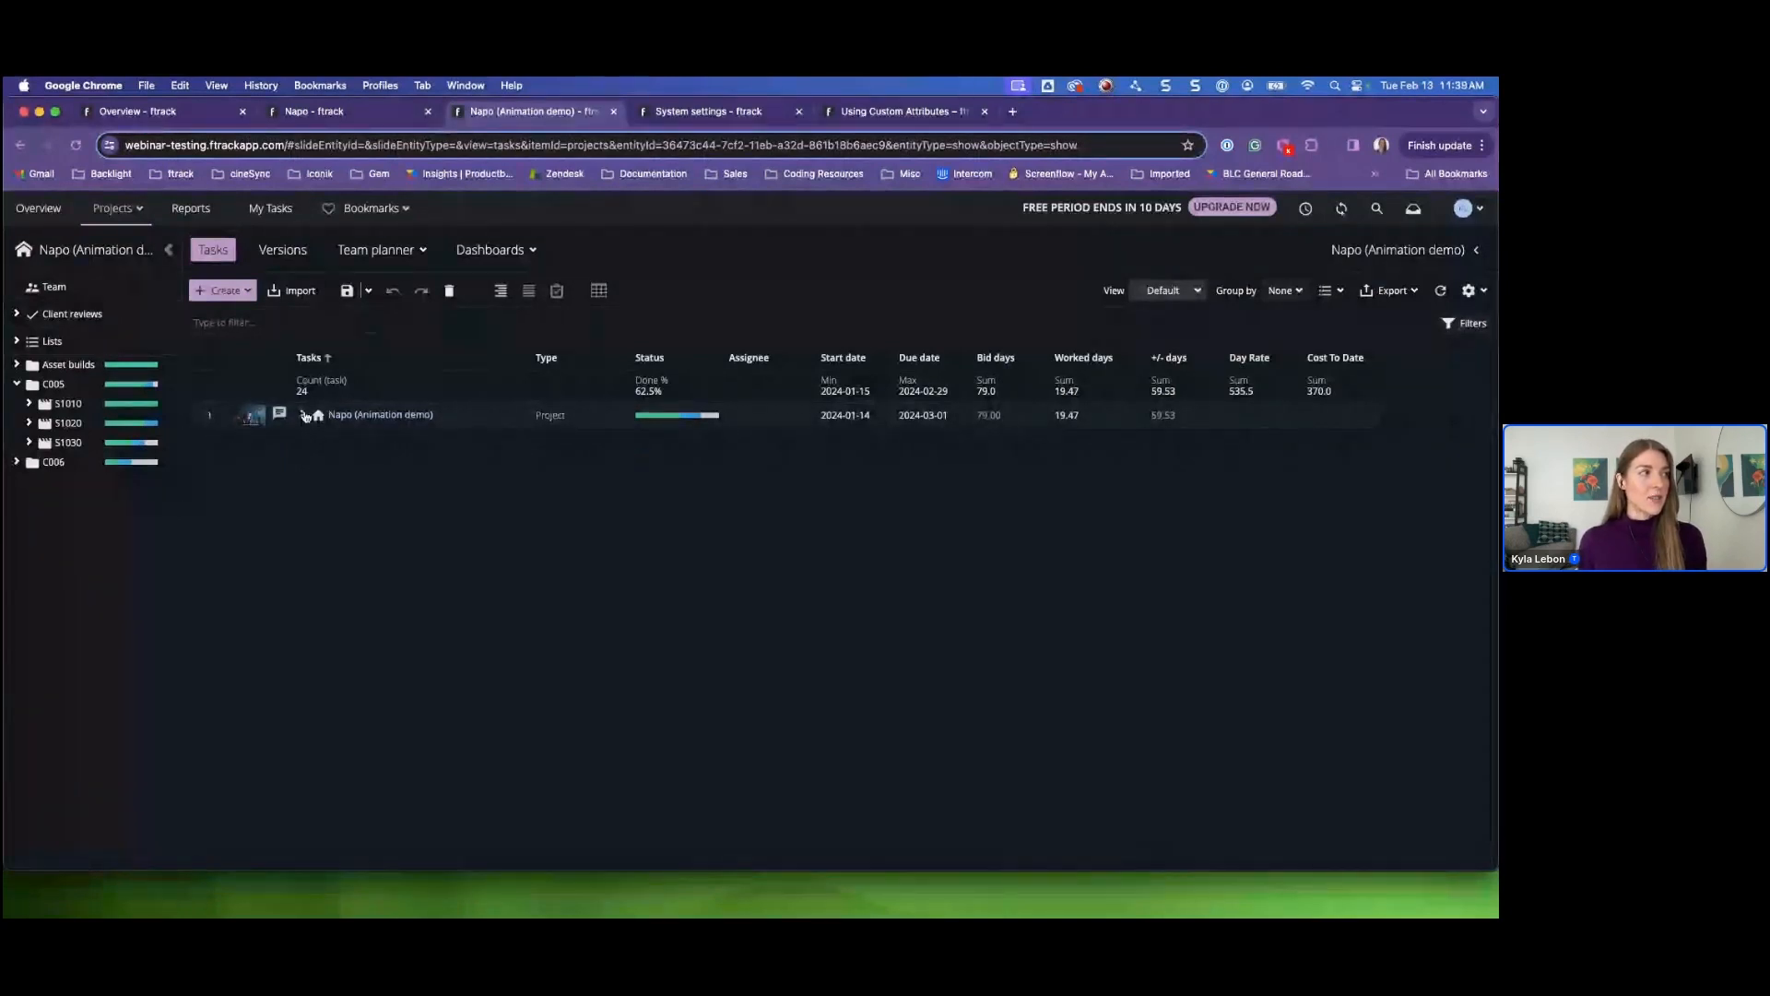
left_click(303, 415)
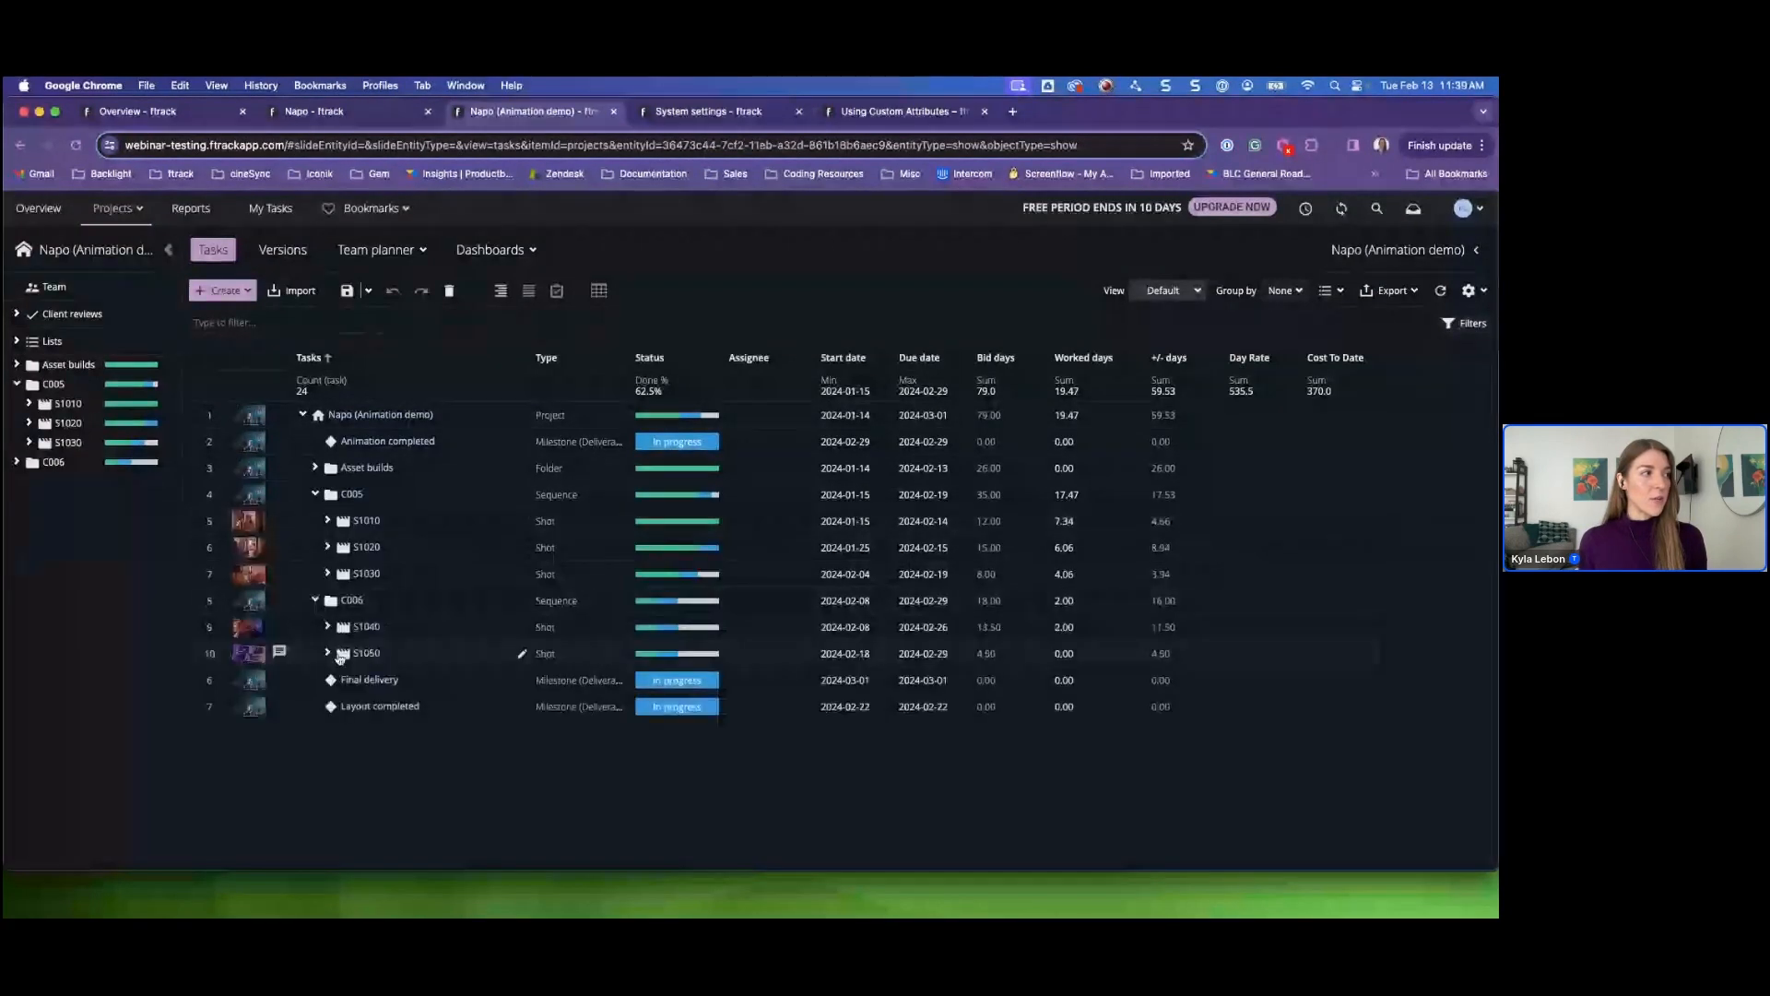
- Show the Links (incoming) and Links (outgoing) attributes as columns in the Napo (Animation demo) task list
left_click(1470, 291)
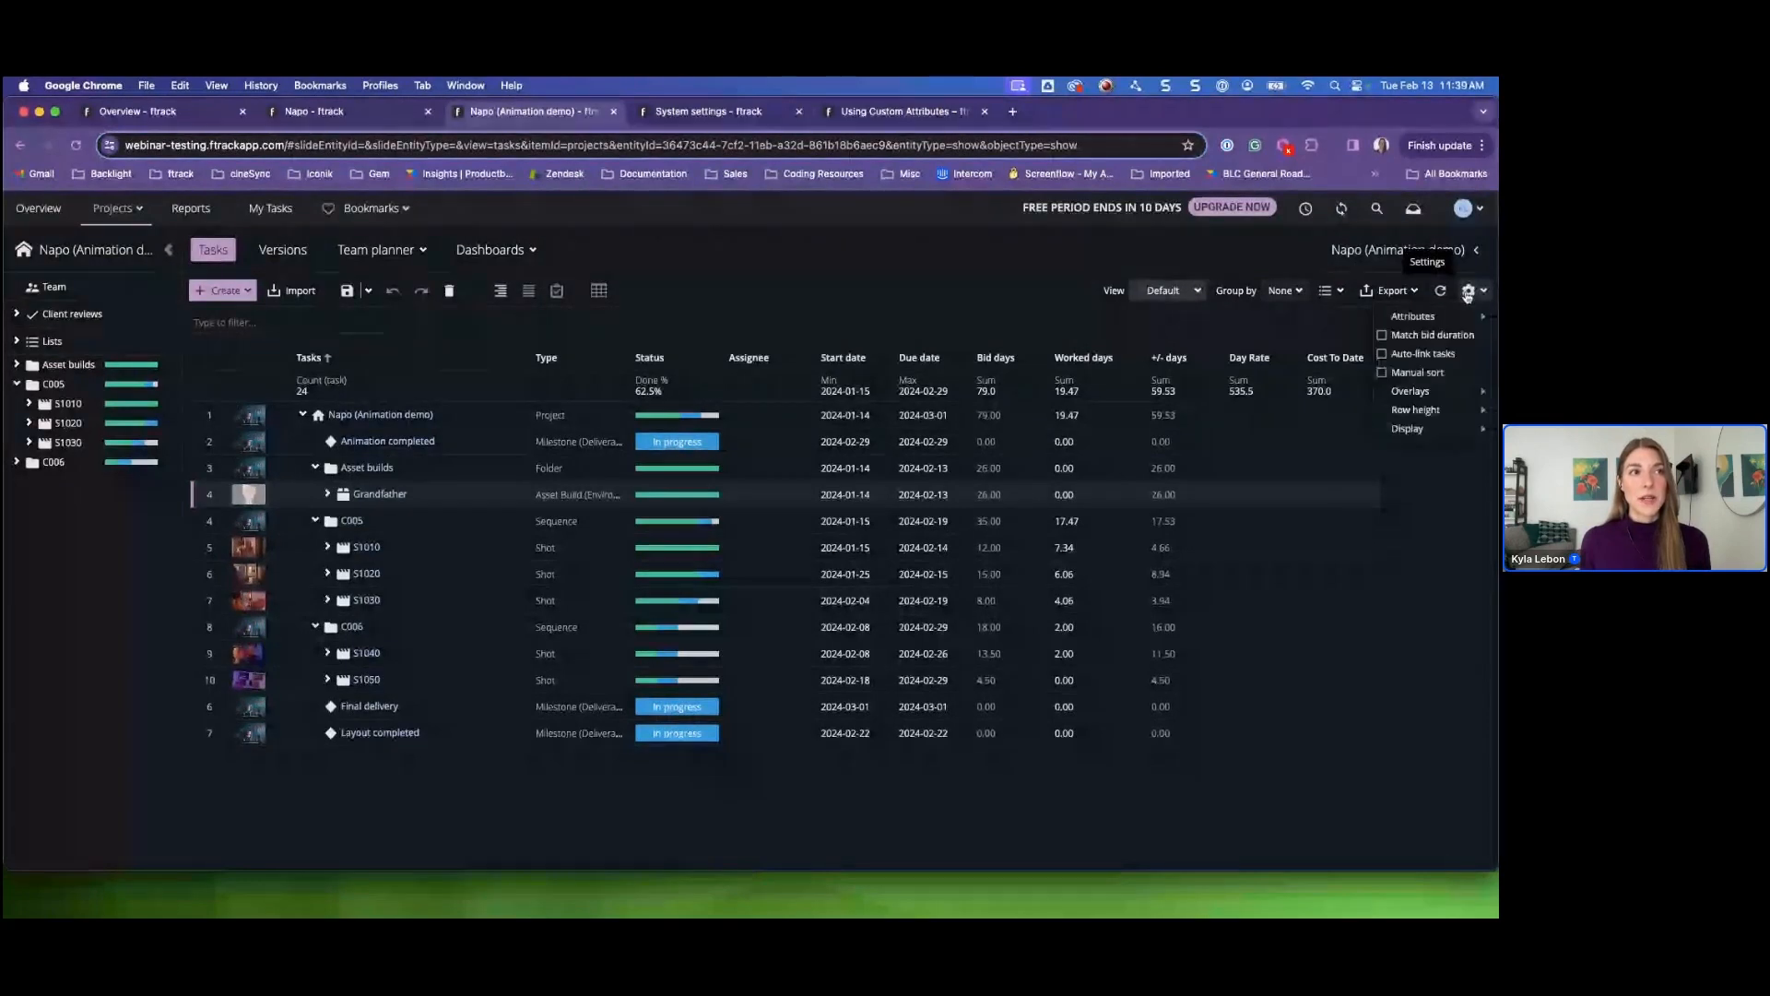
mouse_move(1413, 316)
mouse_move(1329, 351)
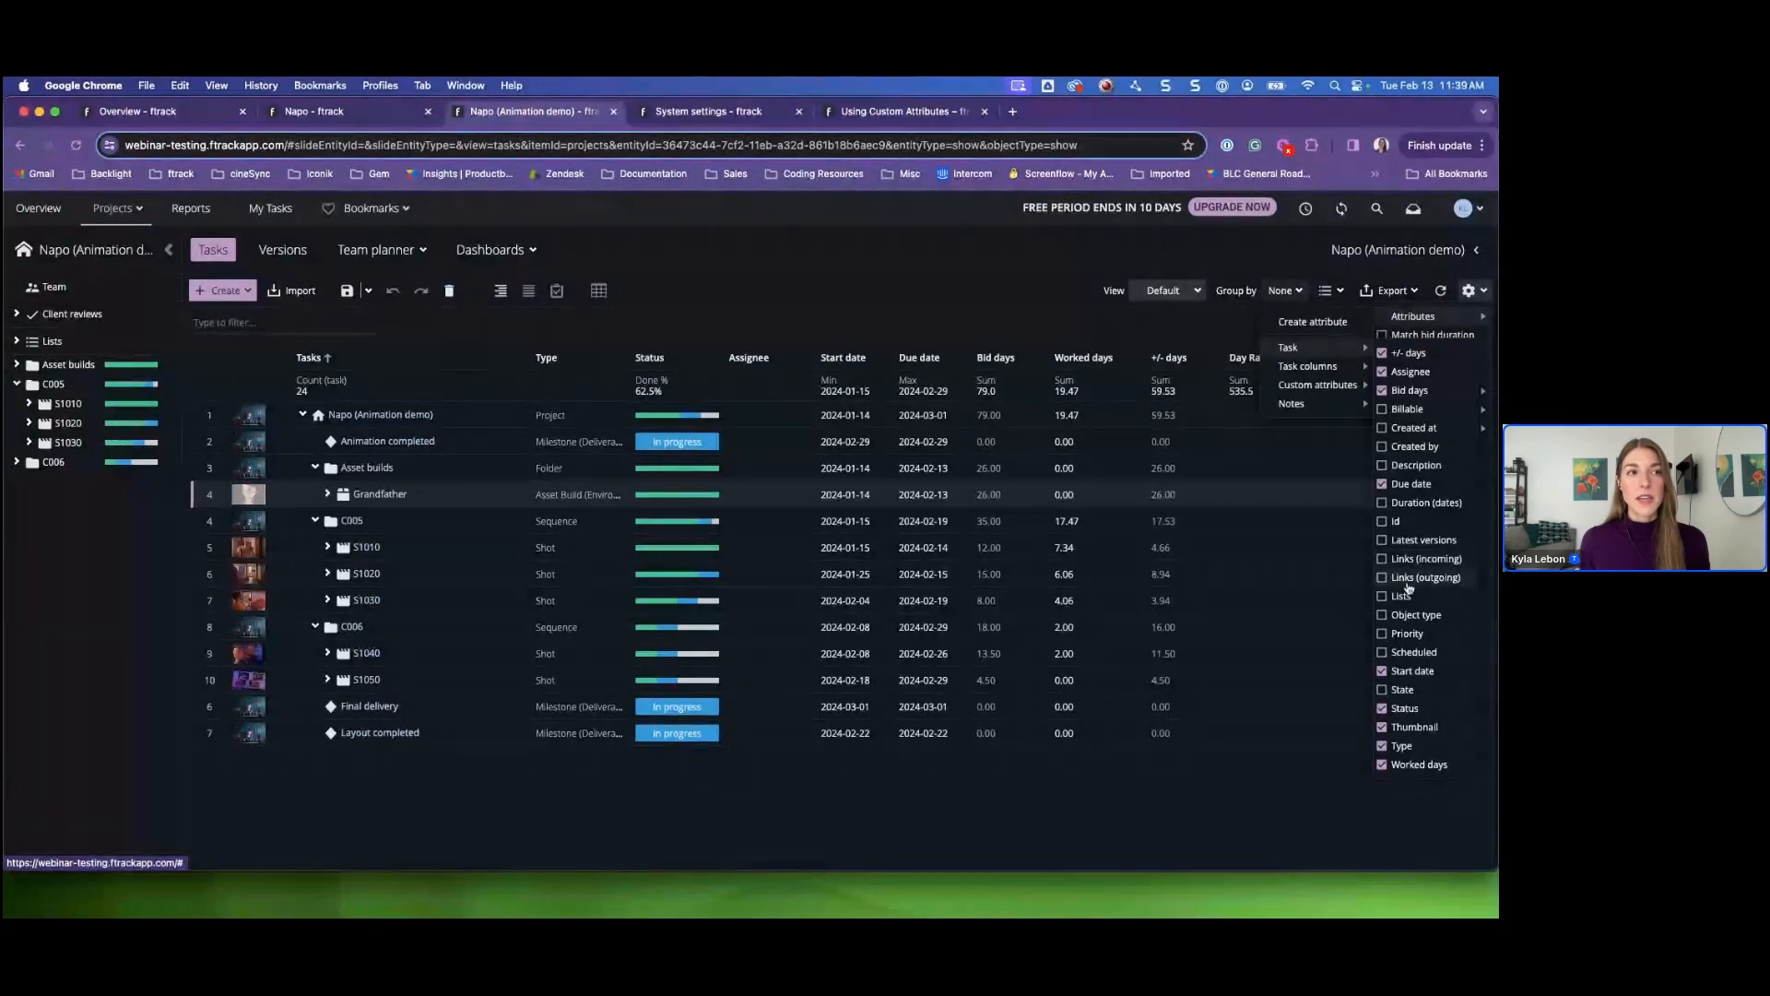
left_click(1382, 559)
left_click(1382, 578)
left_click(1286, 779)
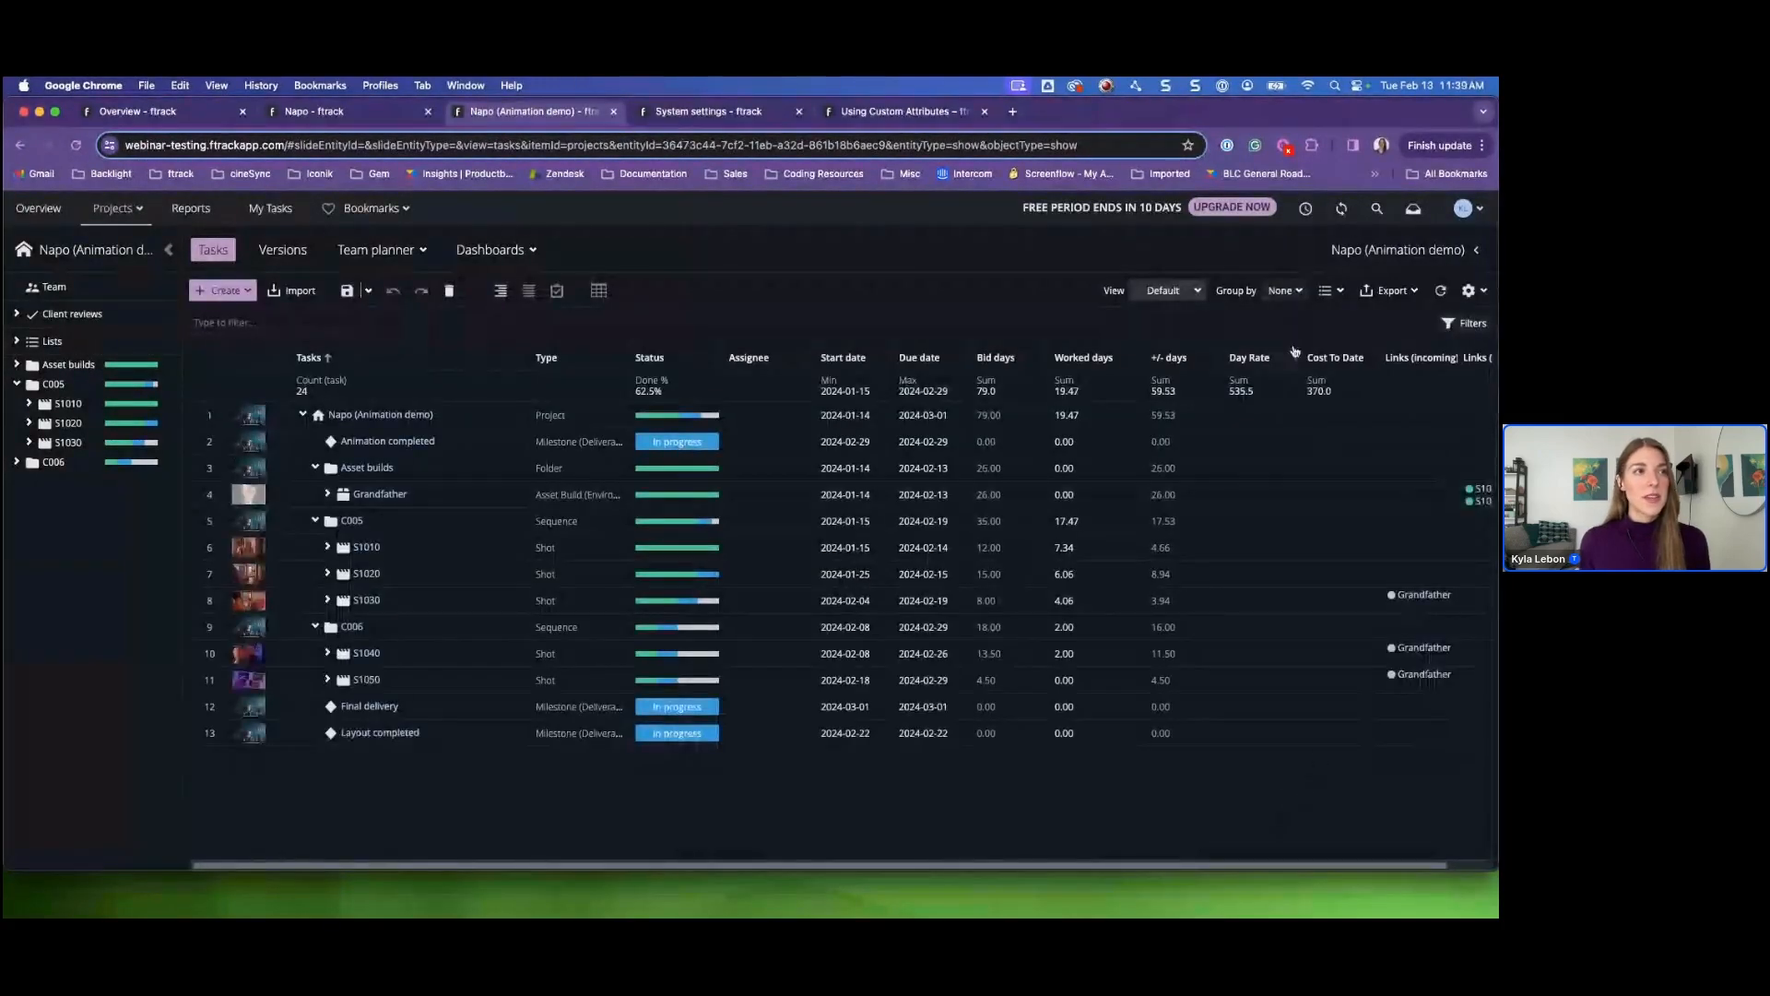
- Hide the Cost To Date and Day Rate custom attribute columns from the task list
left_click(1469, 290)
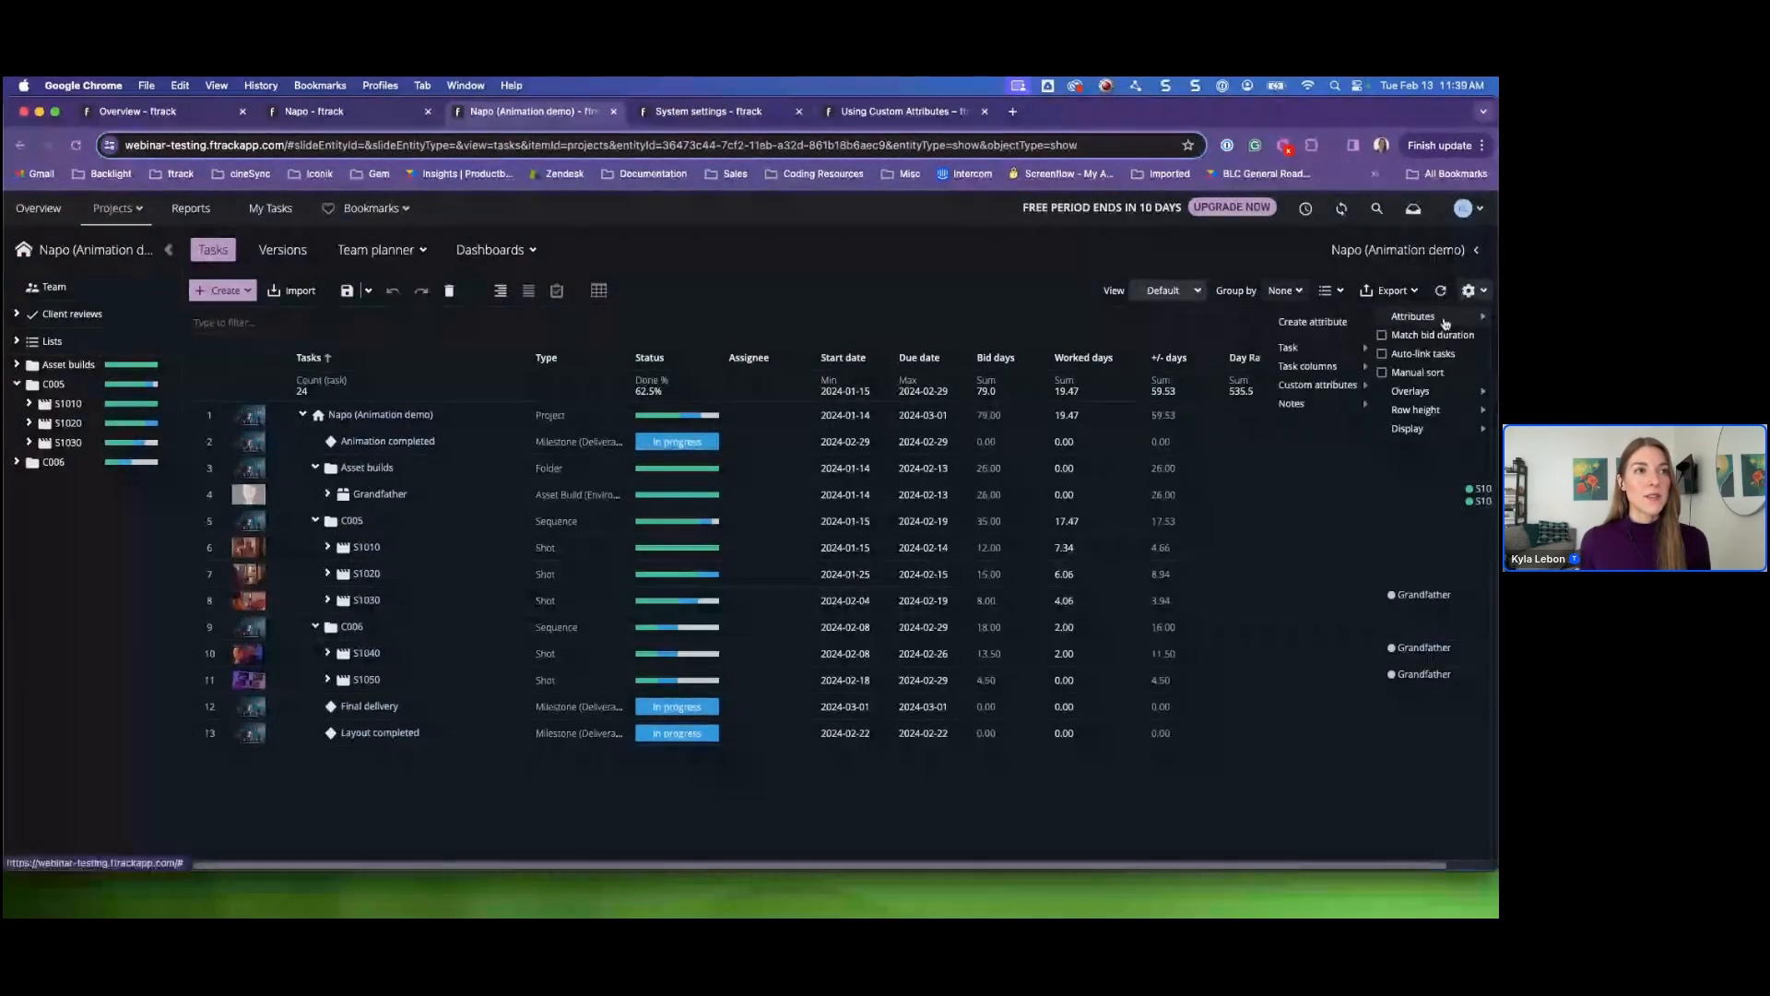
mouse_move(1325, 389)
mouse_move(1394, 391)
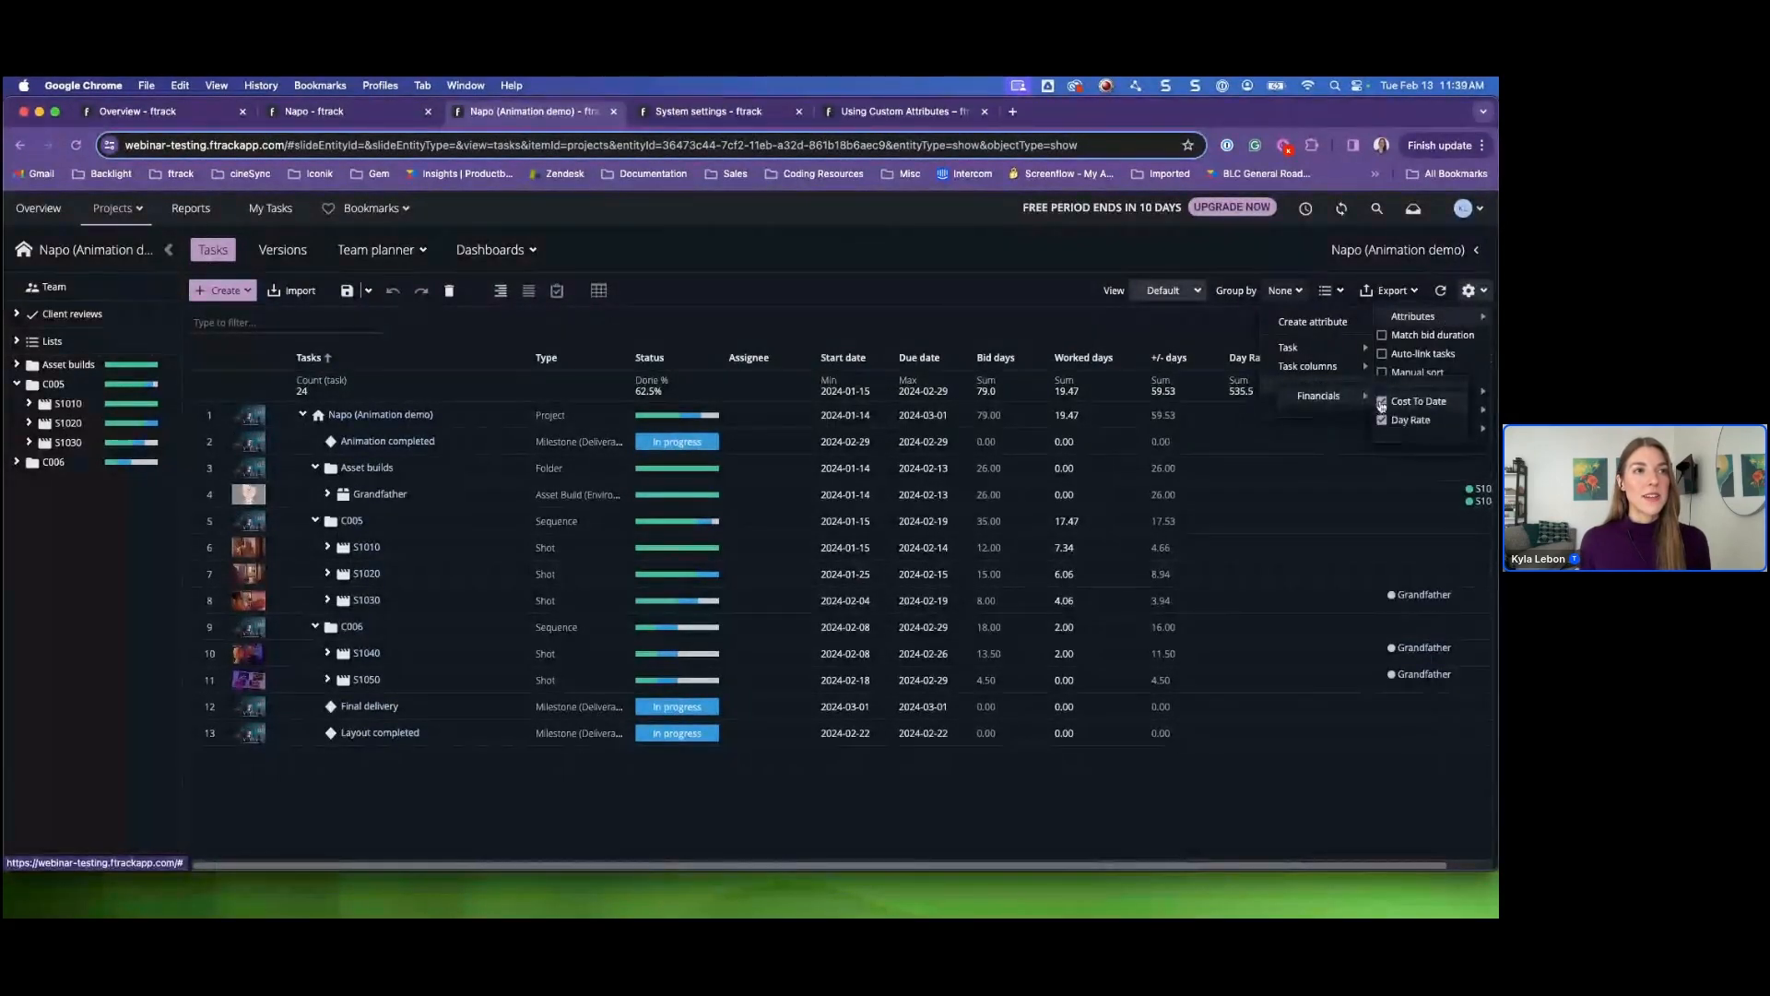
left_click(1382, 420)
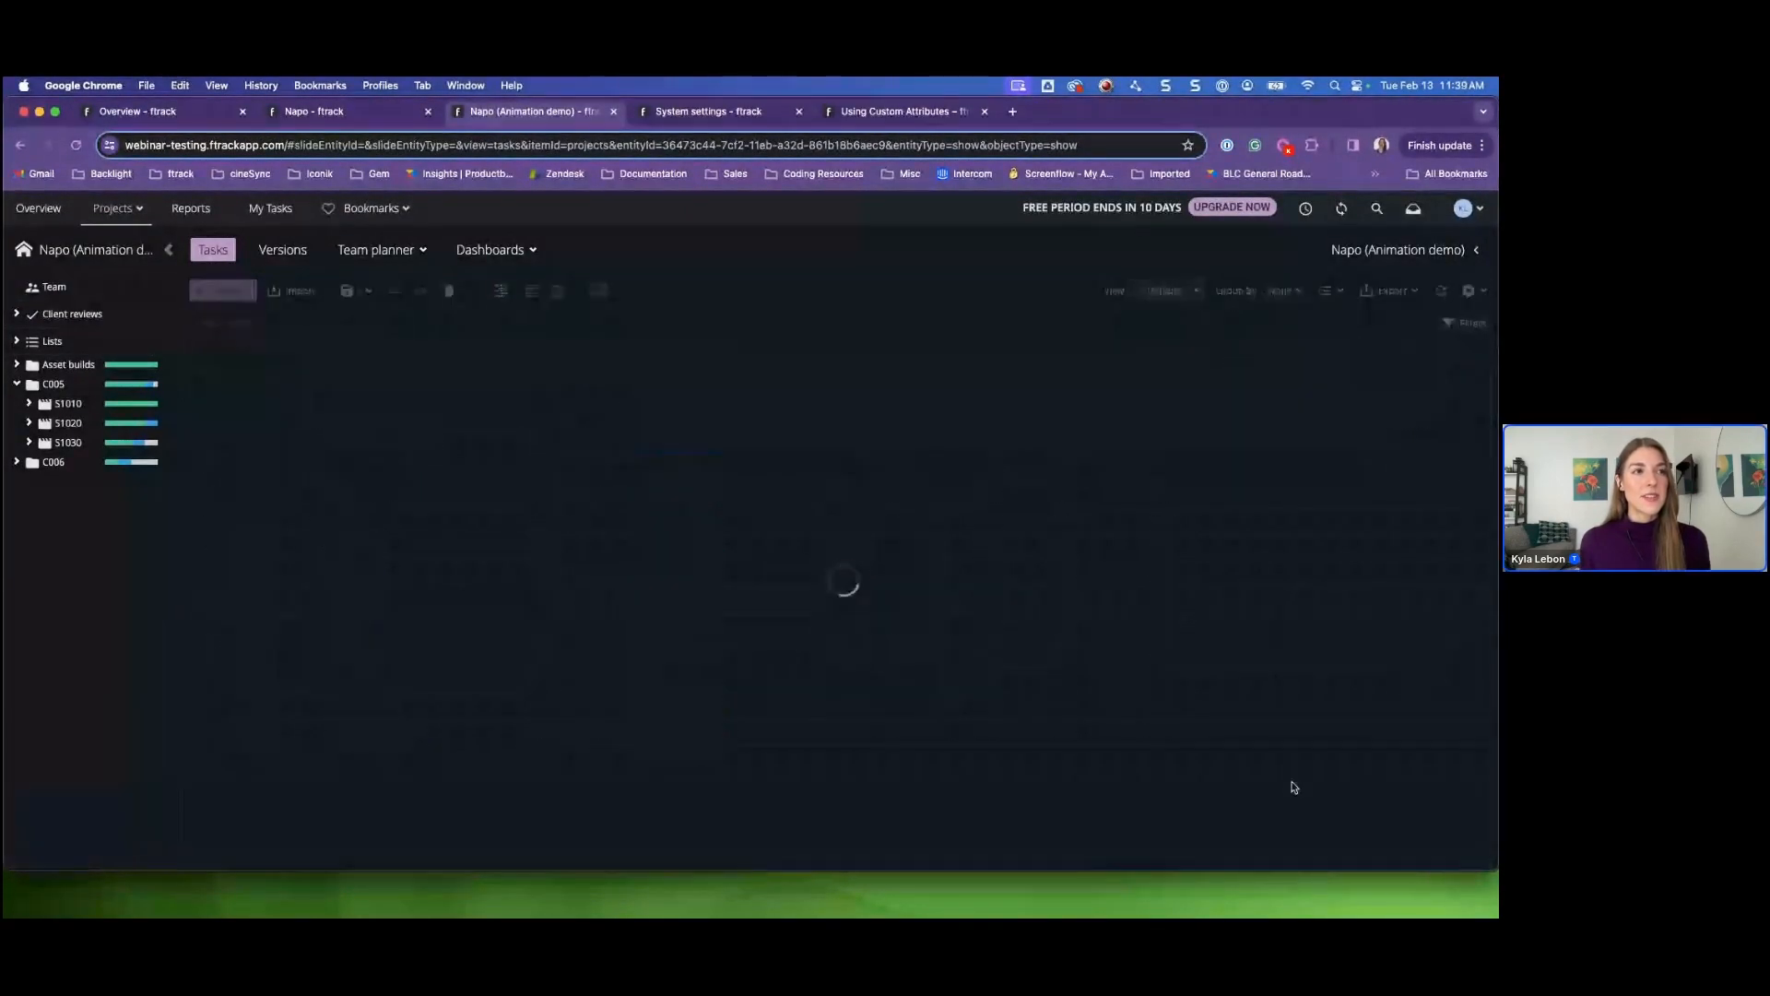
left_click_drag(1382, 355, 1411, 360)
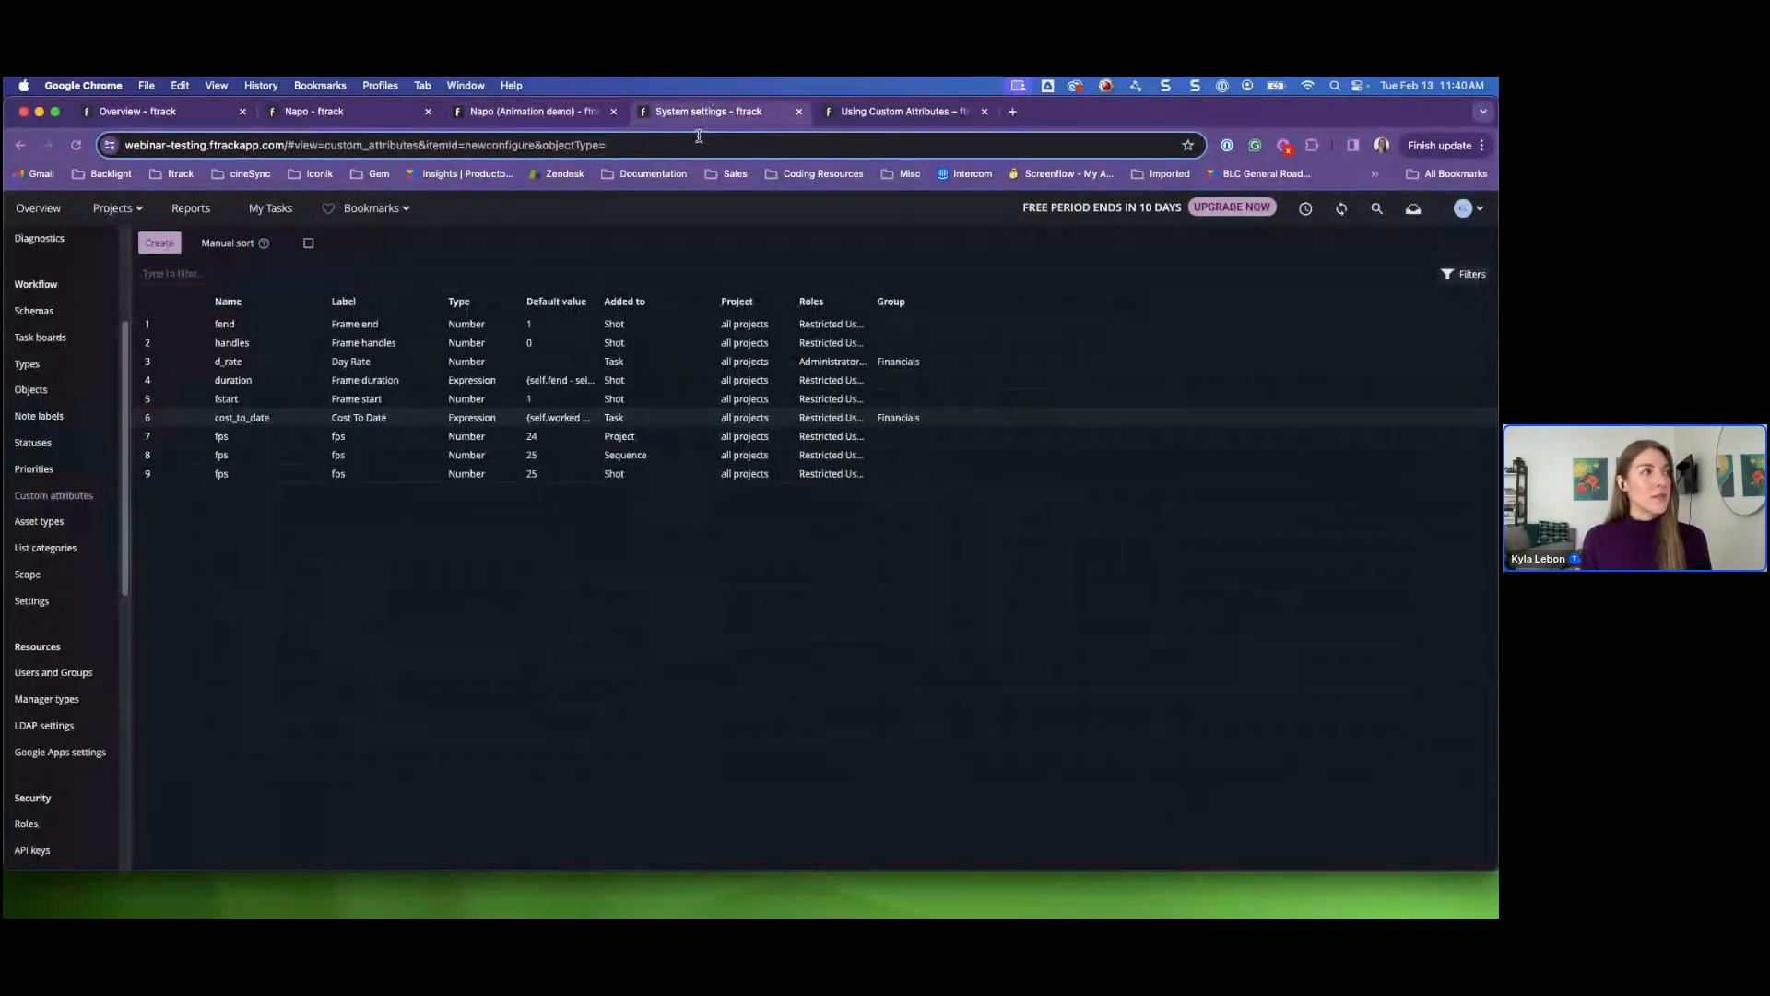
- In the custom attribute settings, start a new attribute with the label Reference Build and the name ref_build
scroll(48, 570, "up", 1)
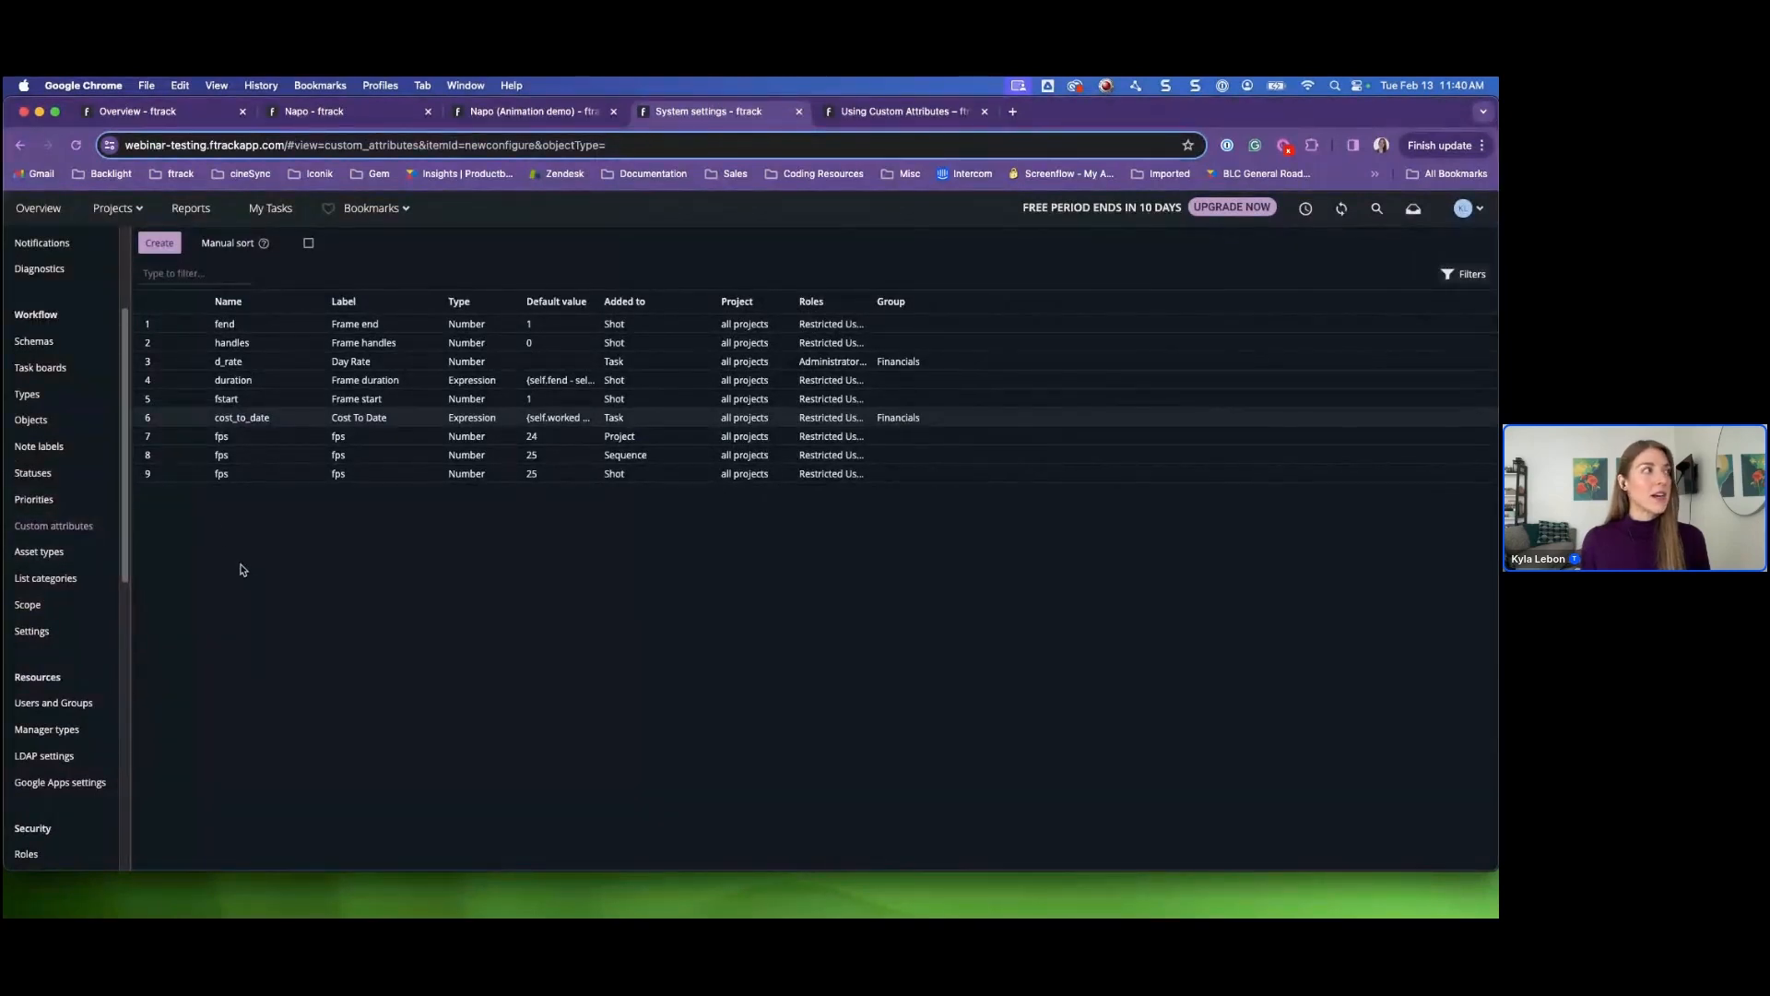
left_click(160, 244)
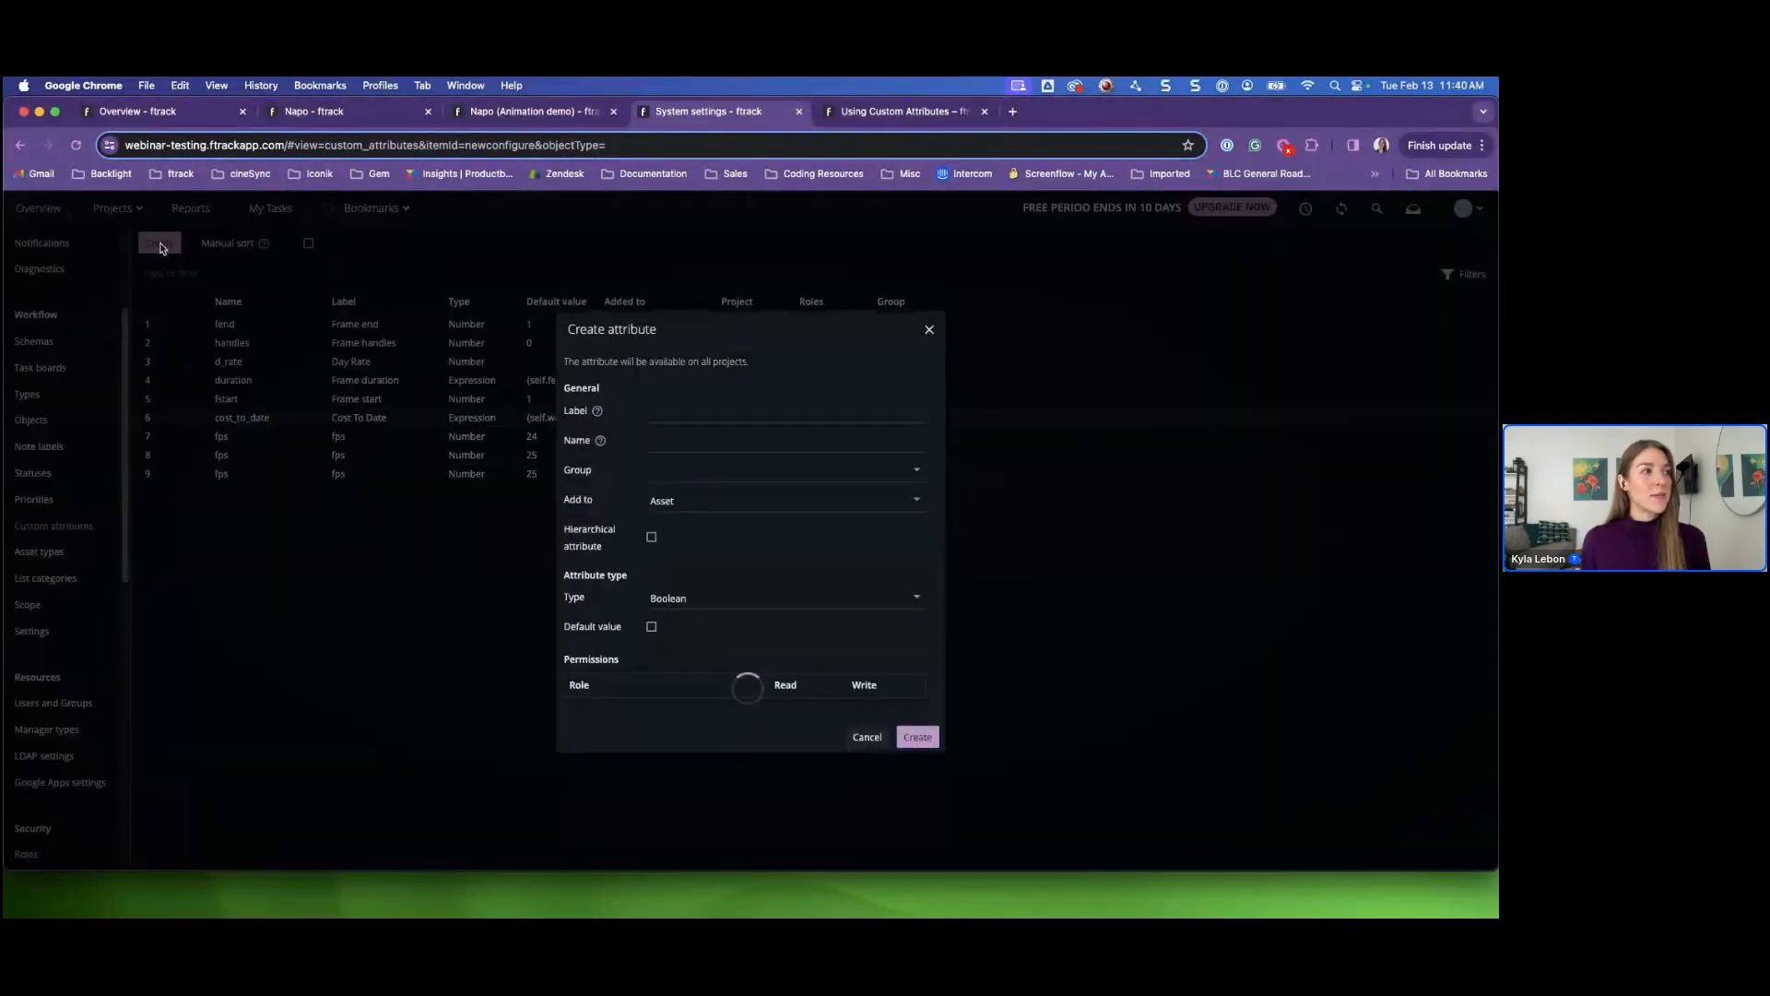
left_click(671, 414)
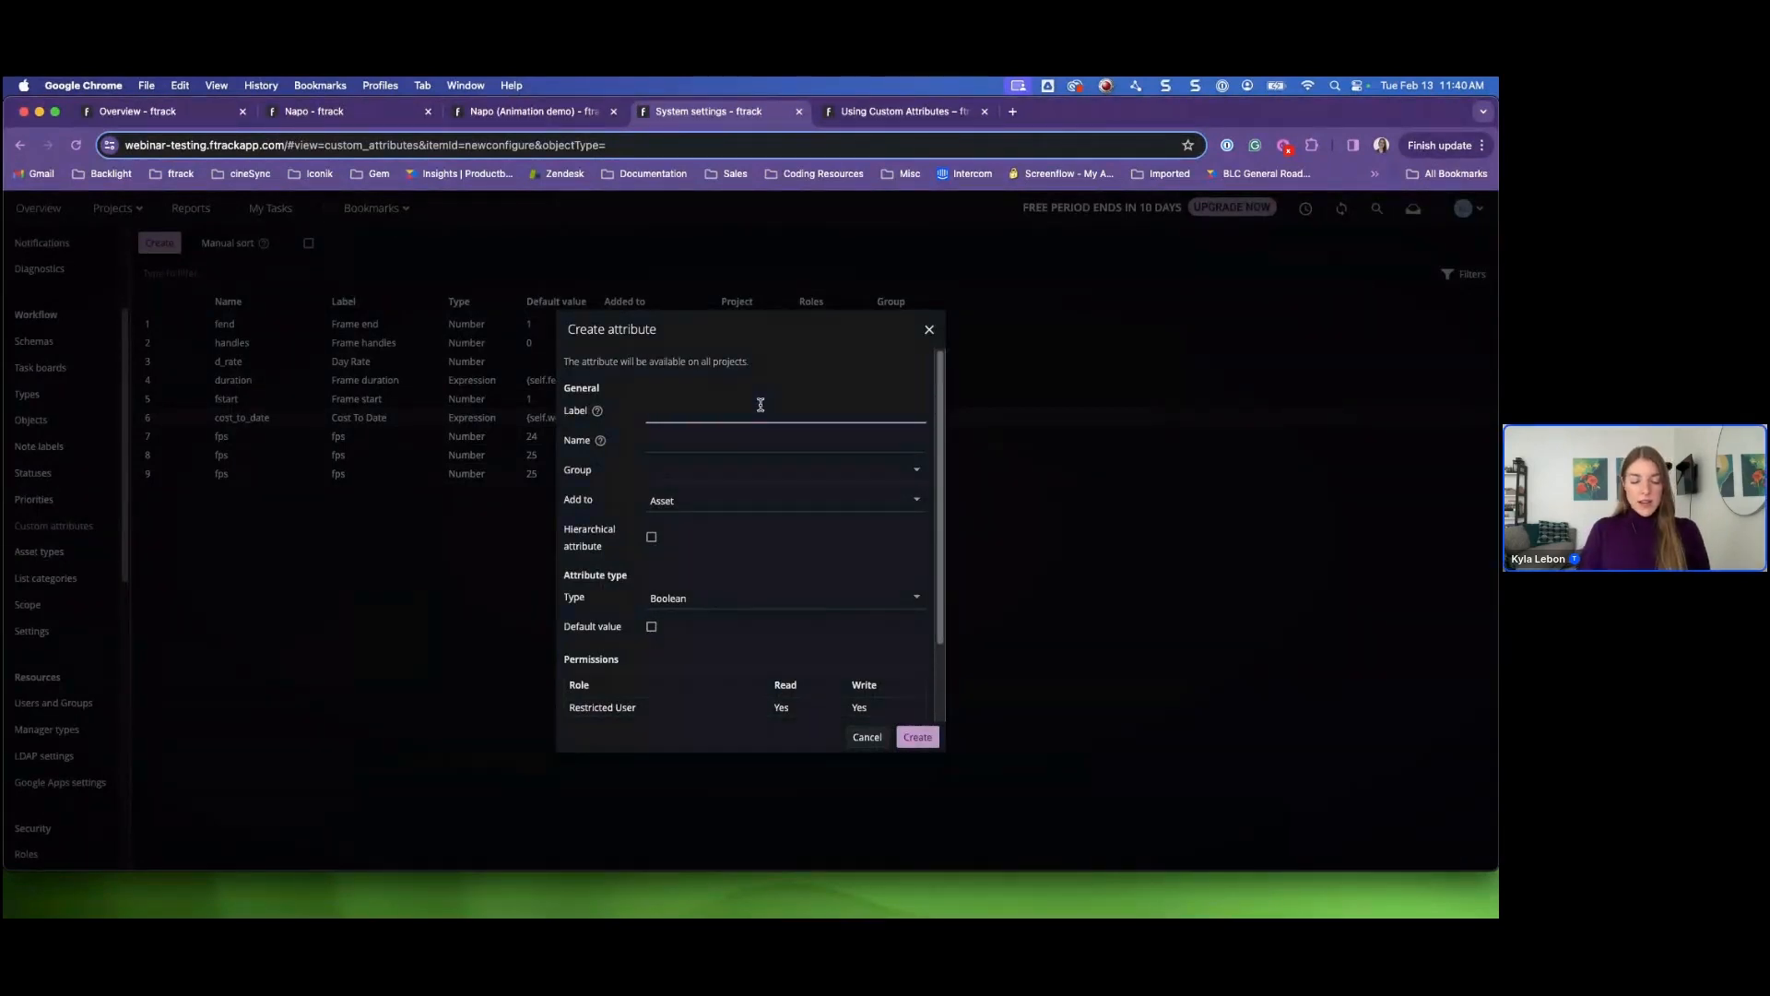
type("Refer")
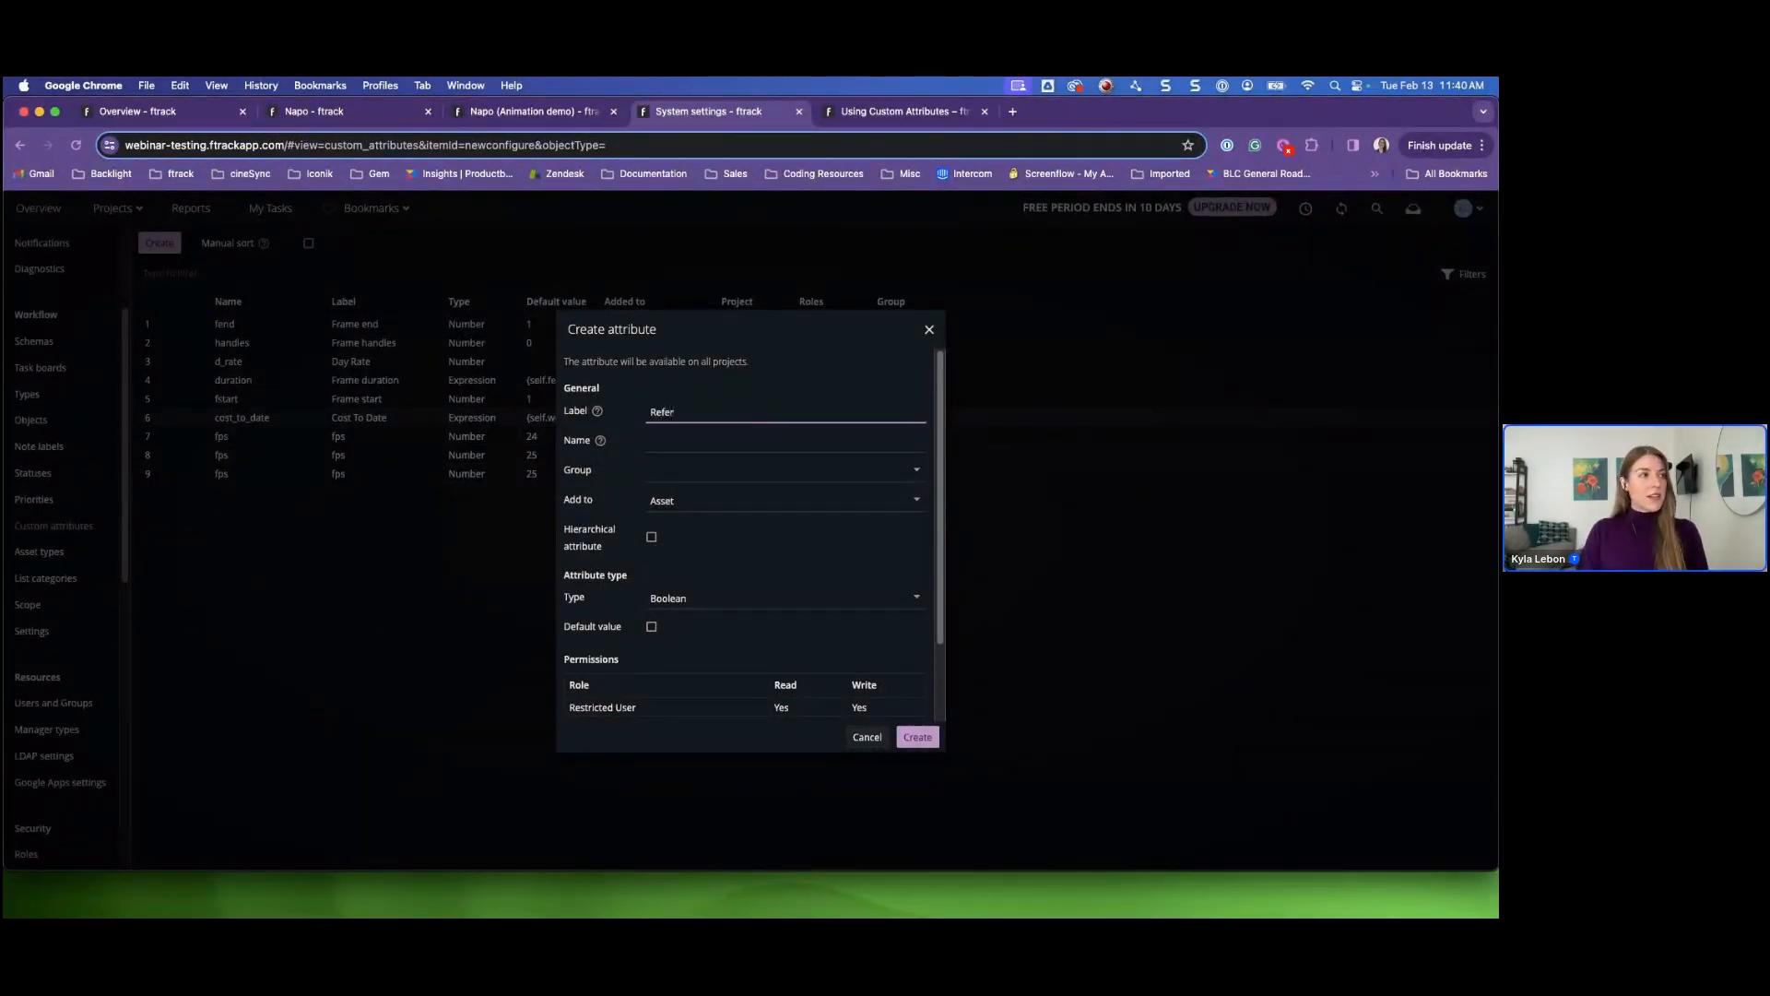
type("ence Buildq")
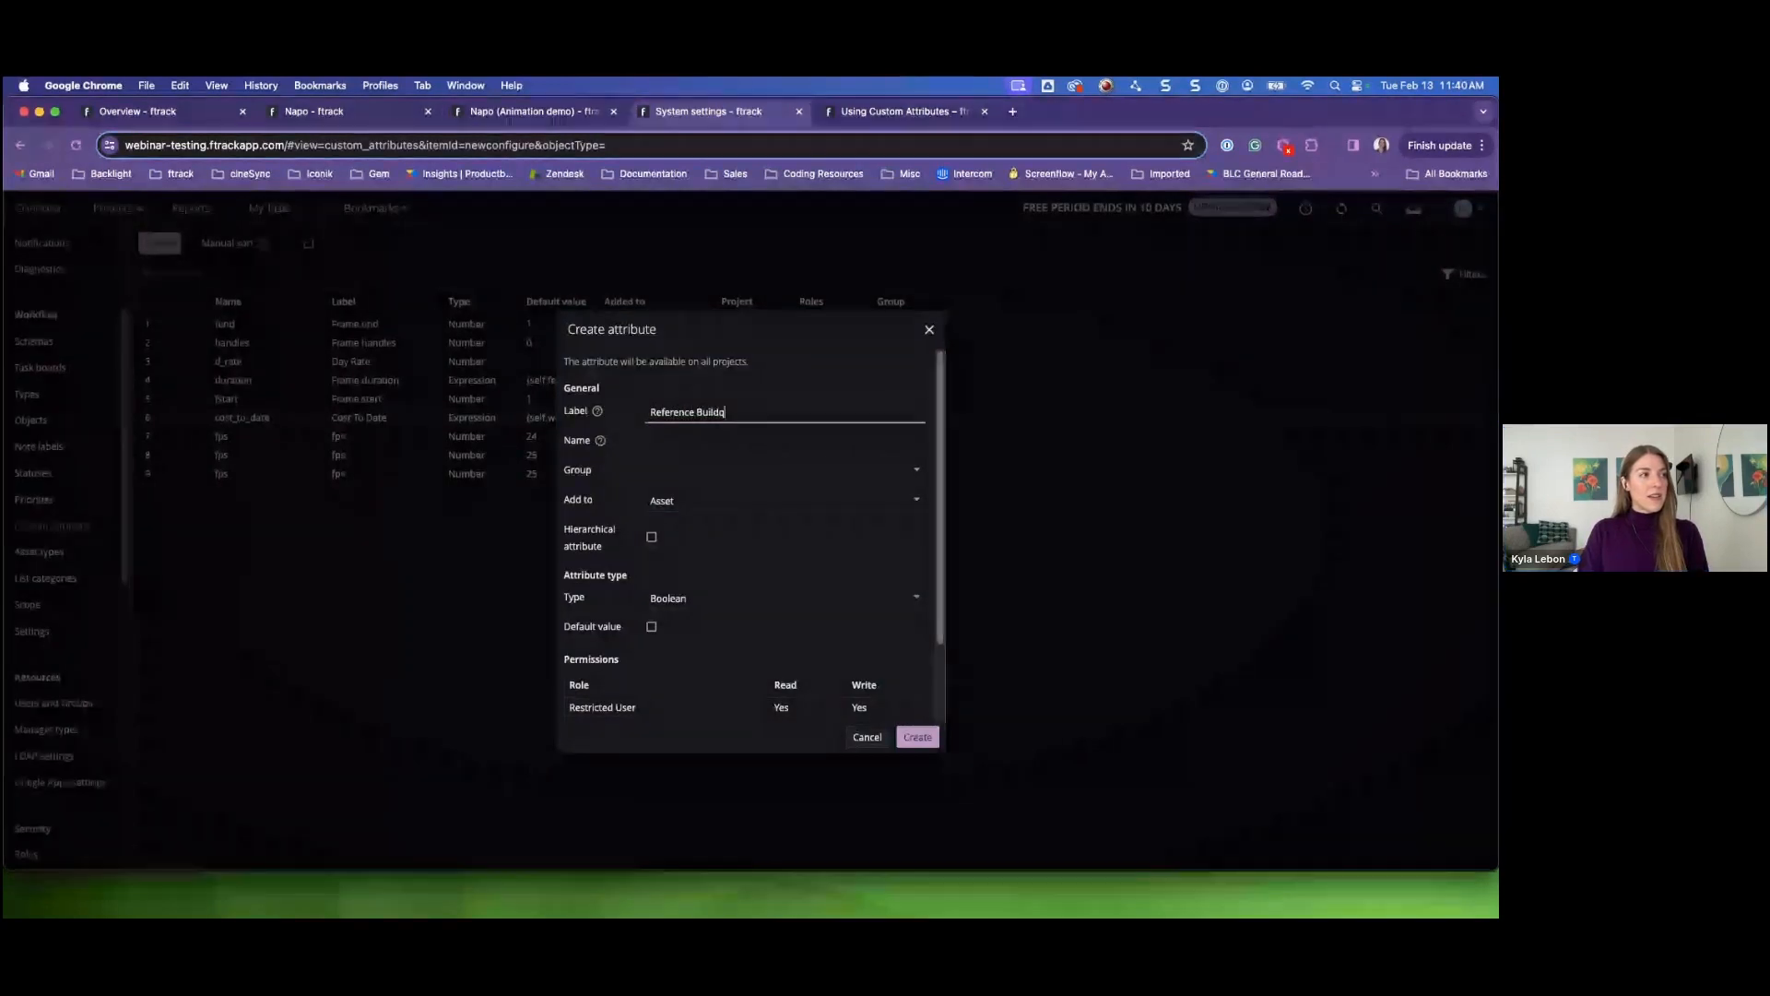
type("r")
key("Tab")
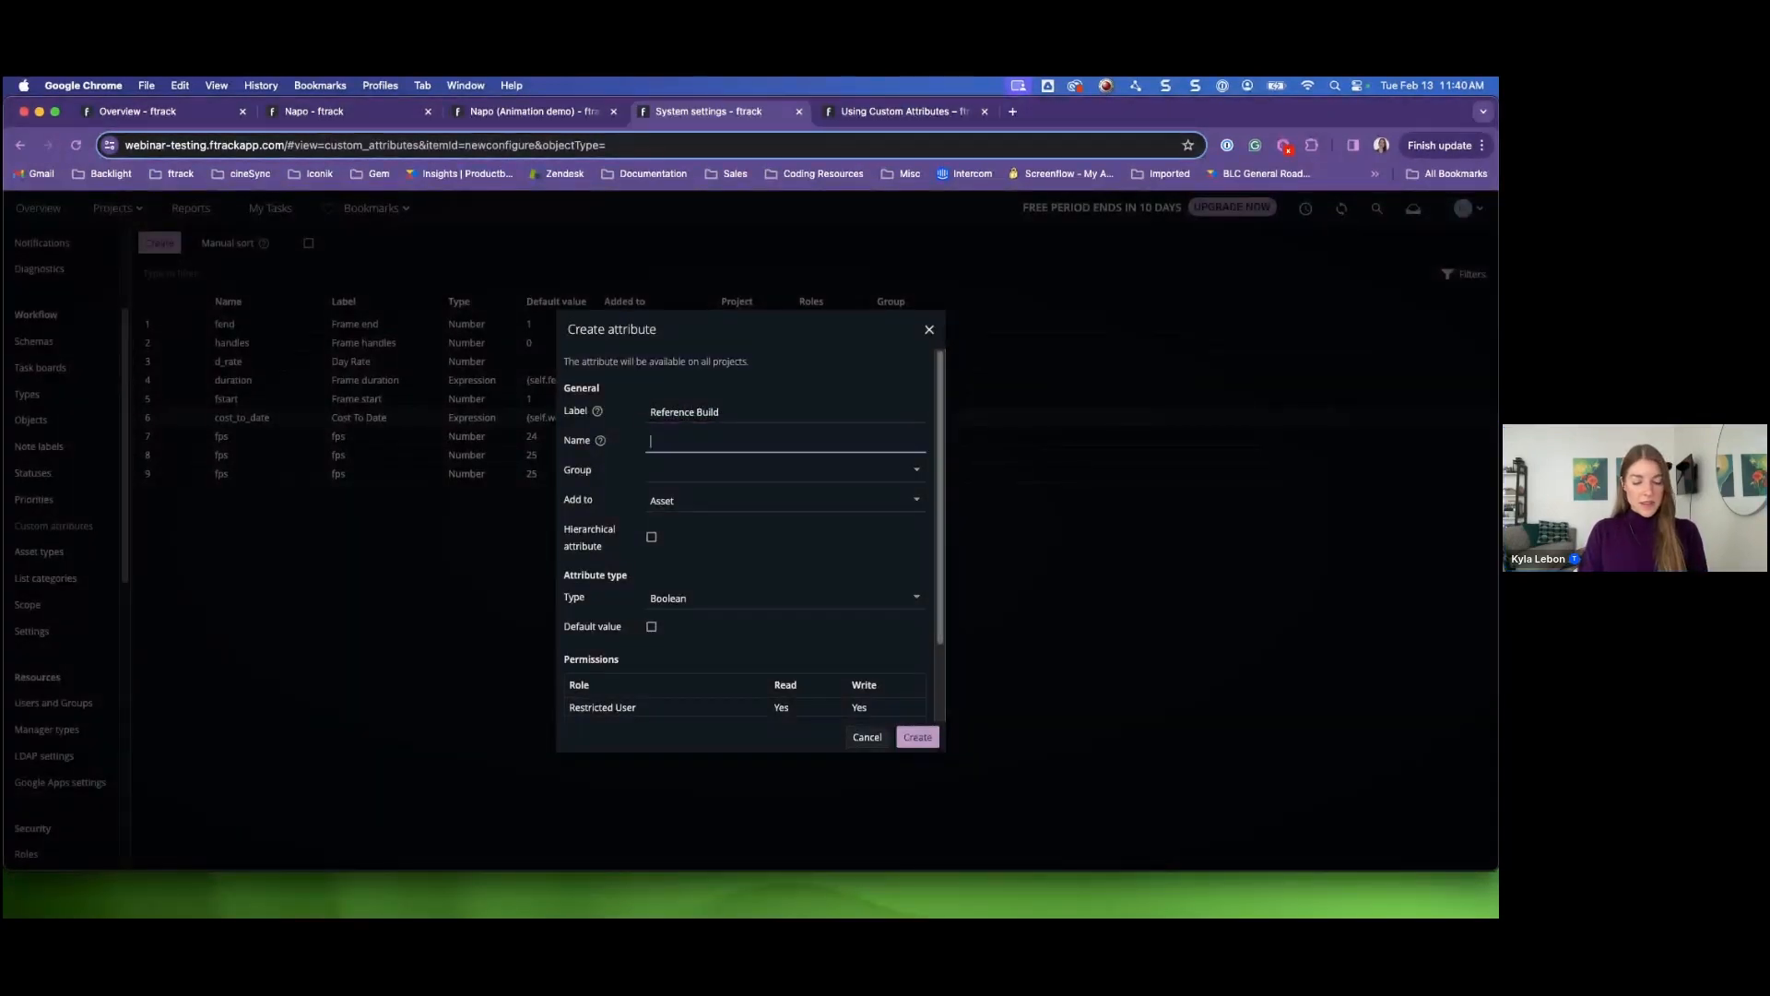
type("ref_build")
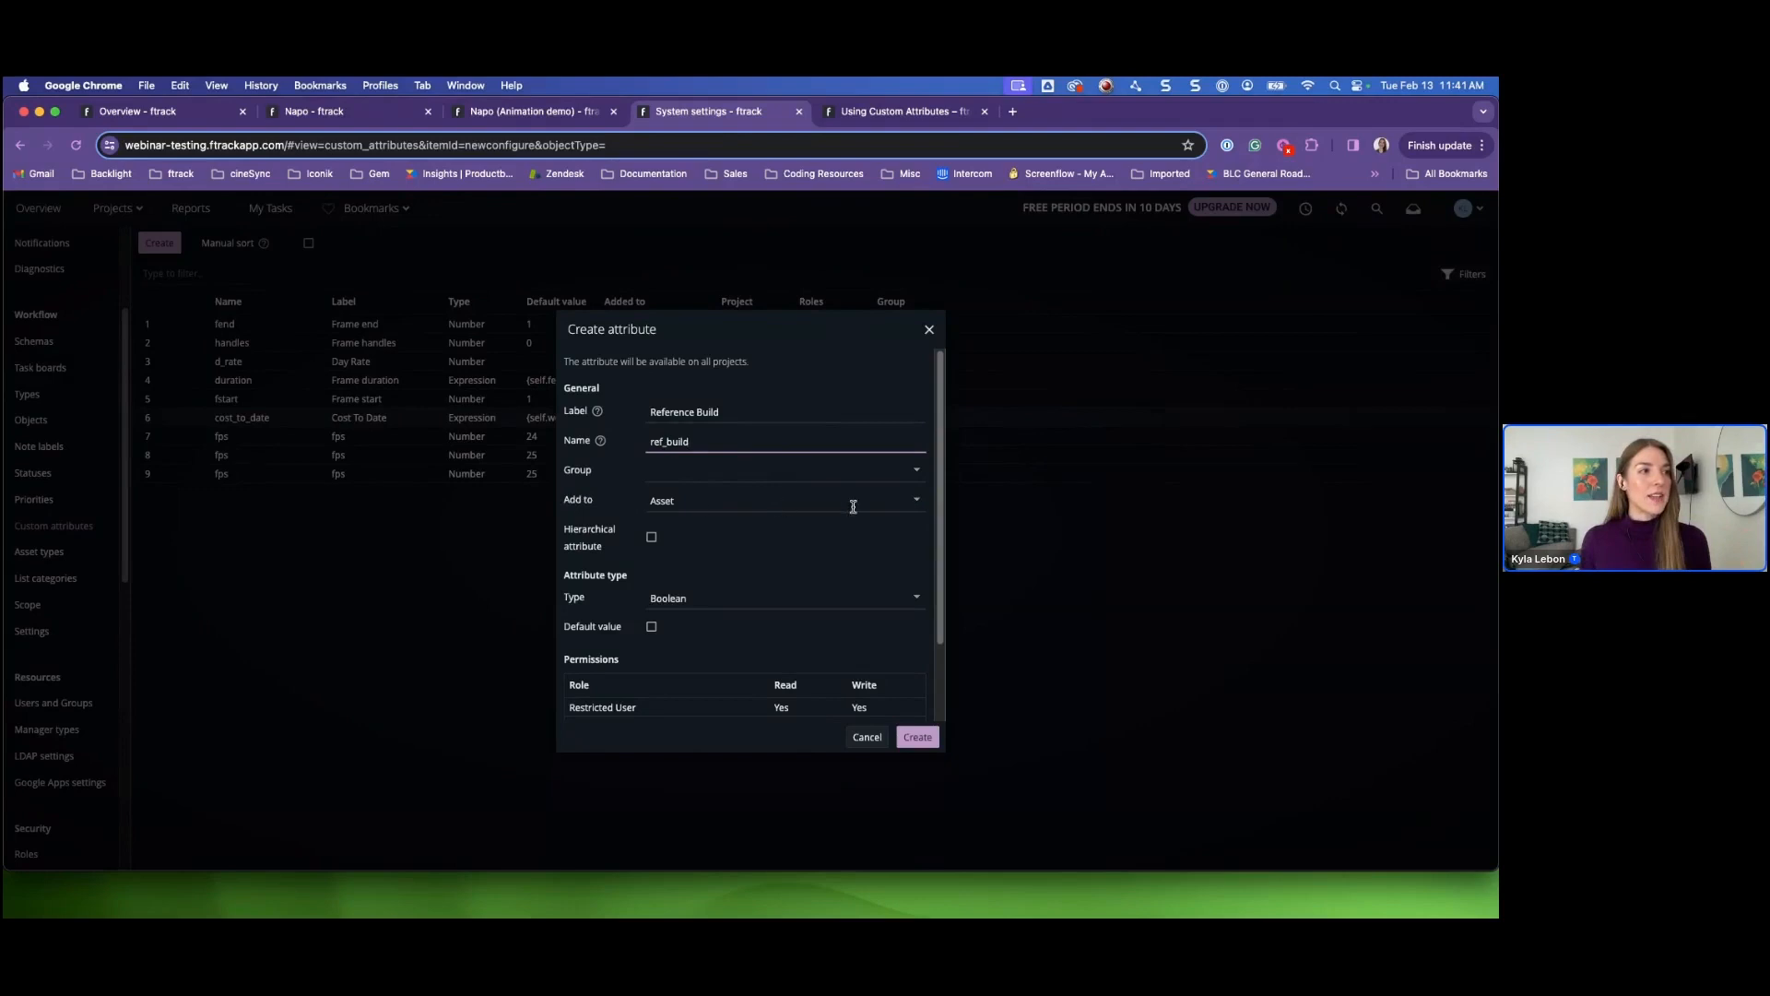
- Add the attribute to Asset Build, set its type to Link and set the entity it links to as Asset Build
left_click(918, 506)
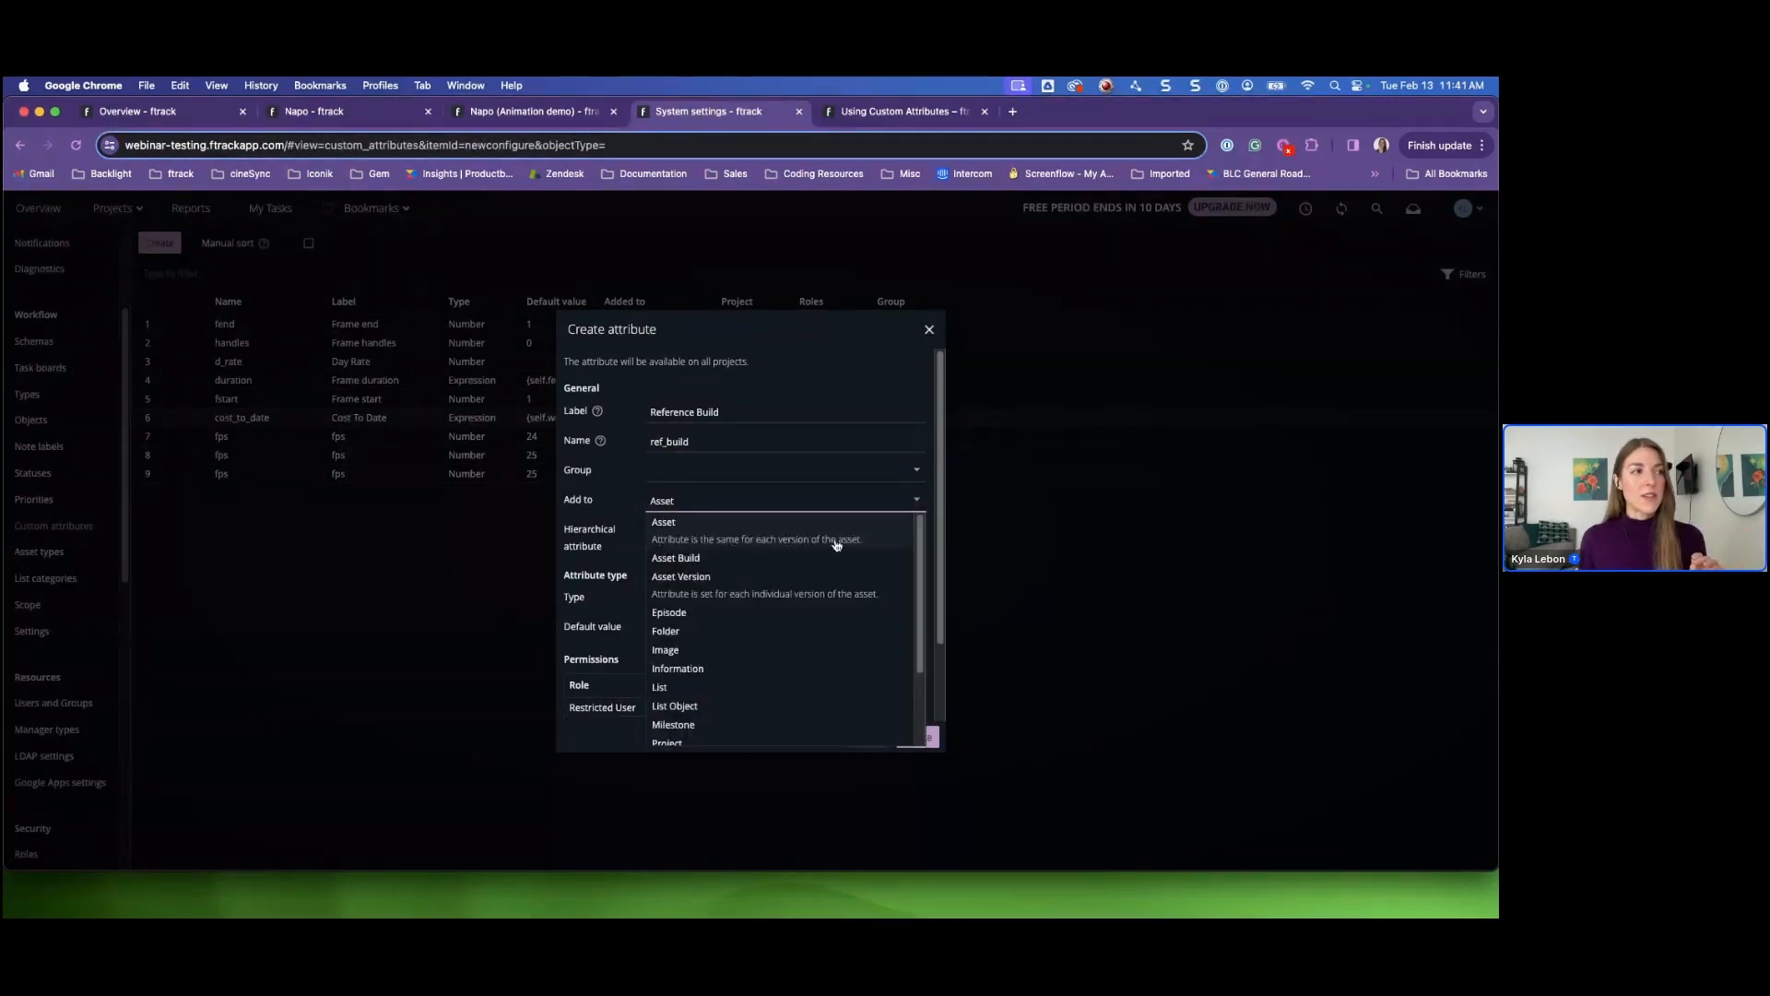
left_click(682, 559)
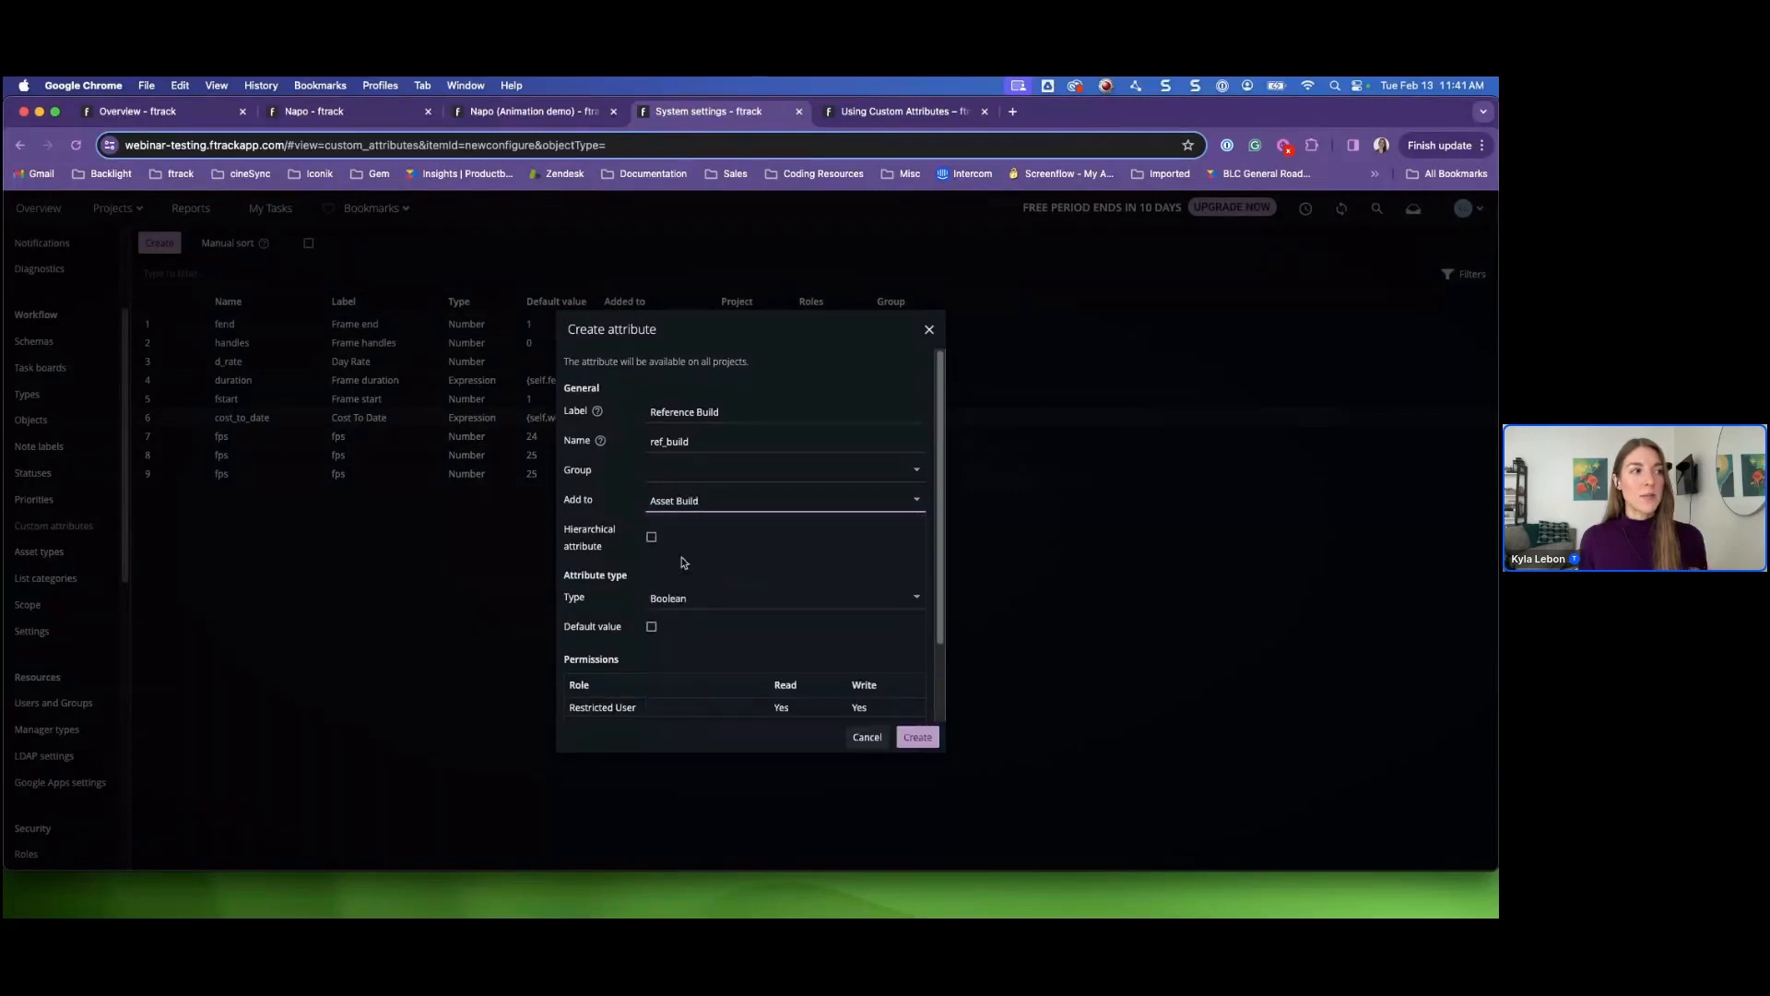
left_click(916, 601)
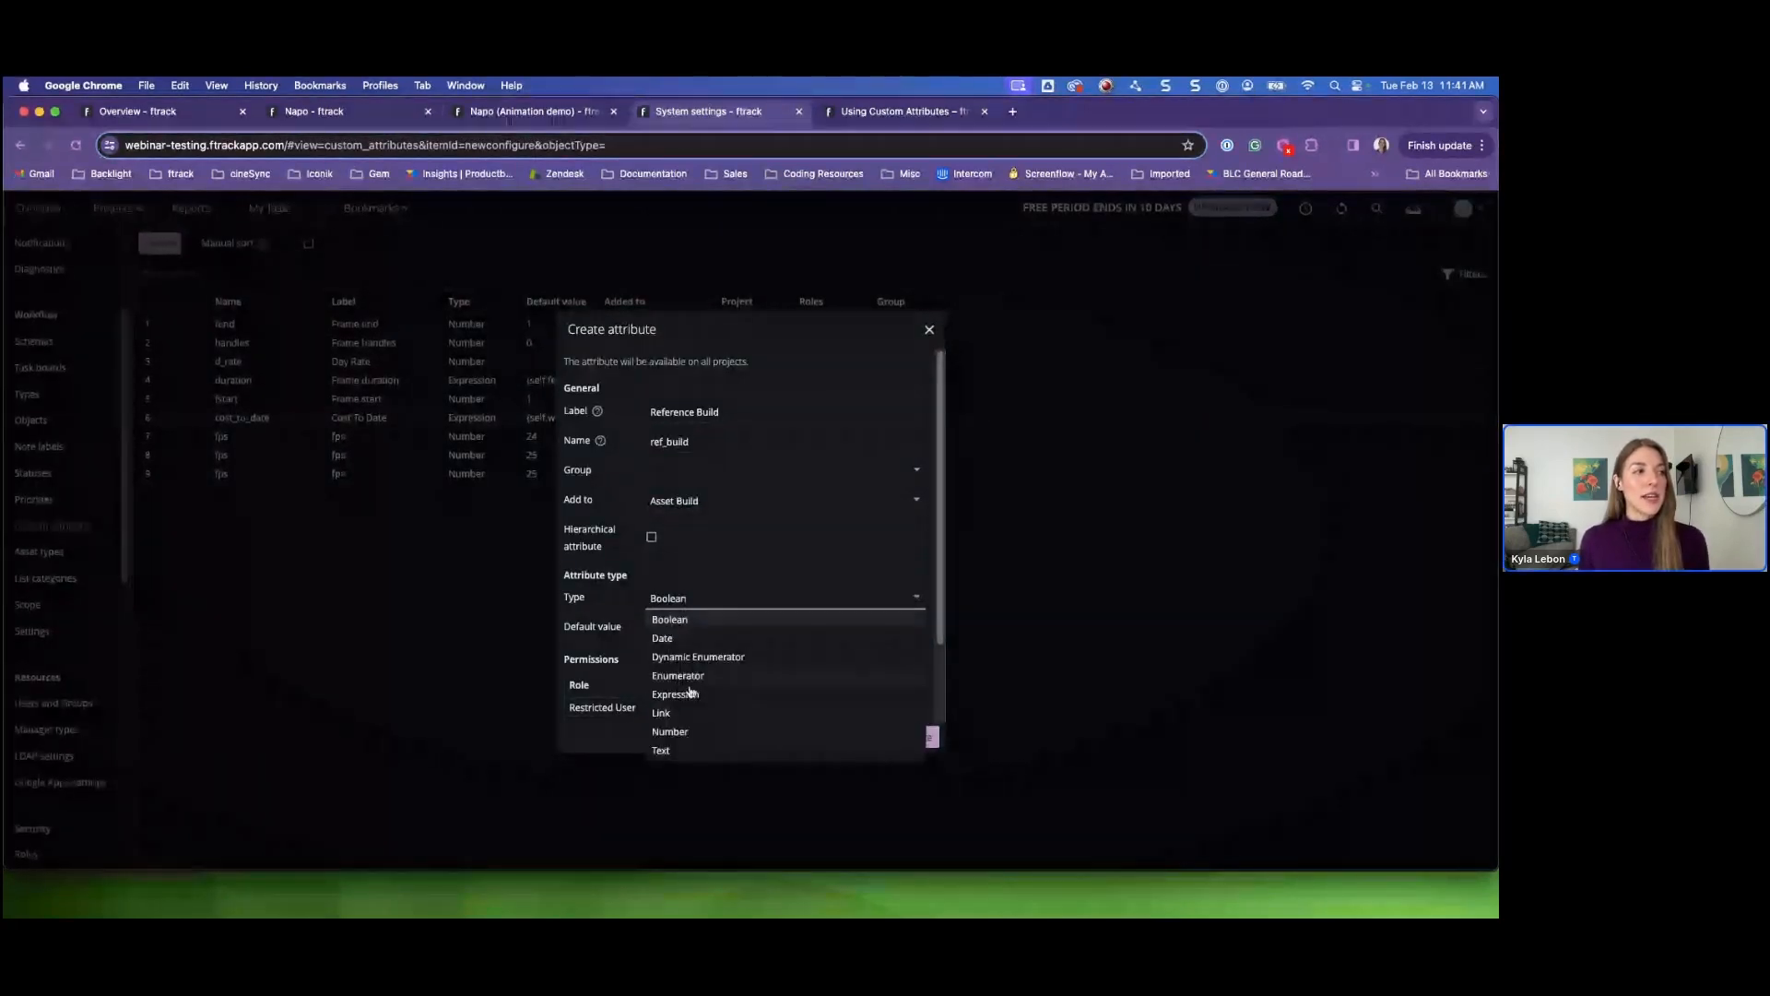
left_click(668, 716)
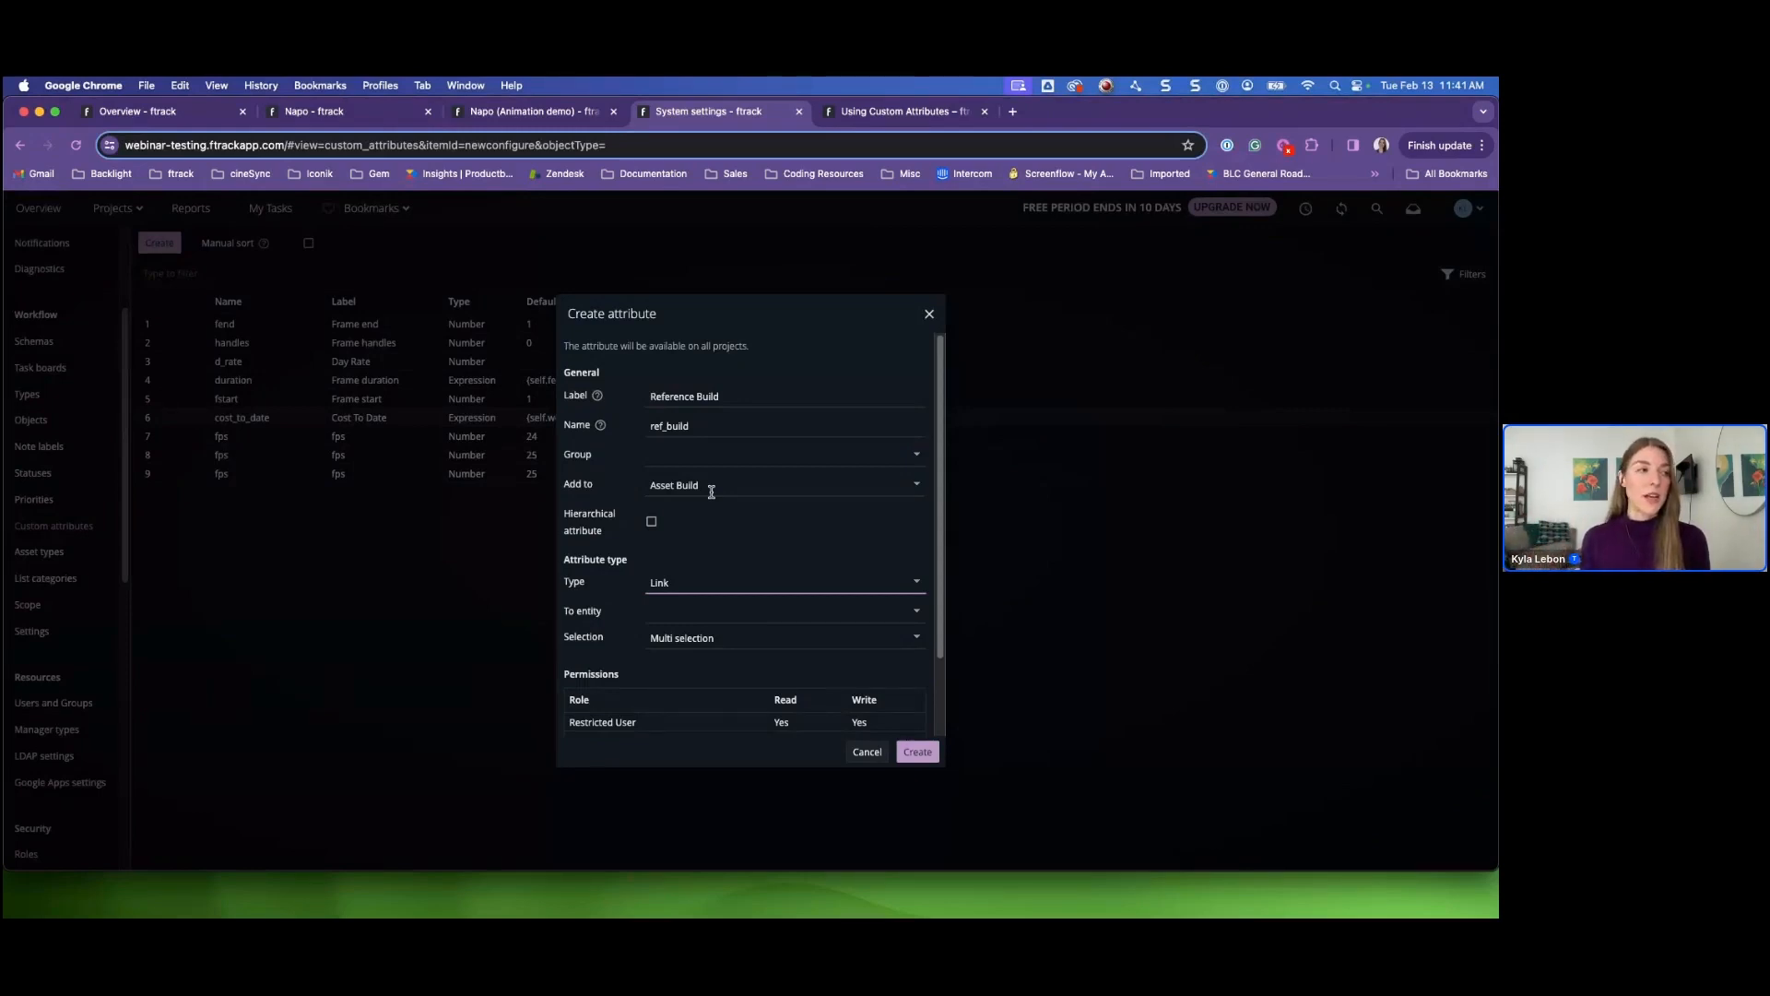
left_click(908, 611)
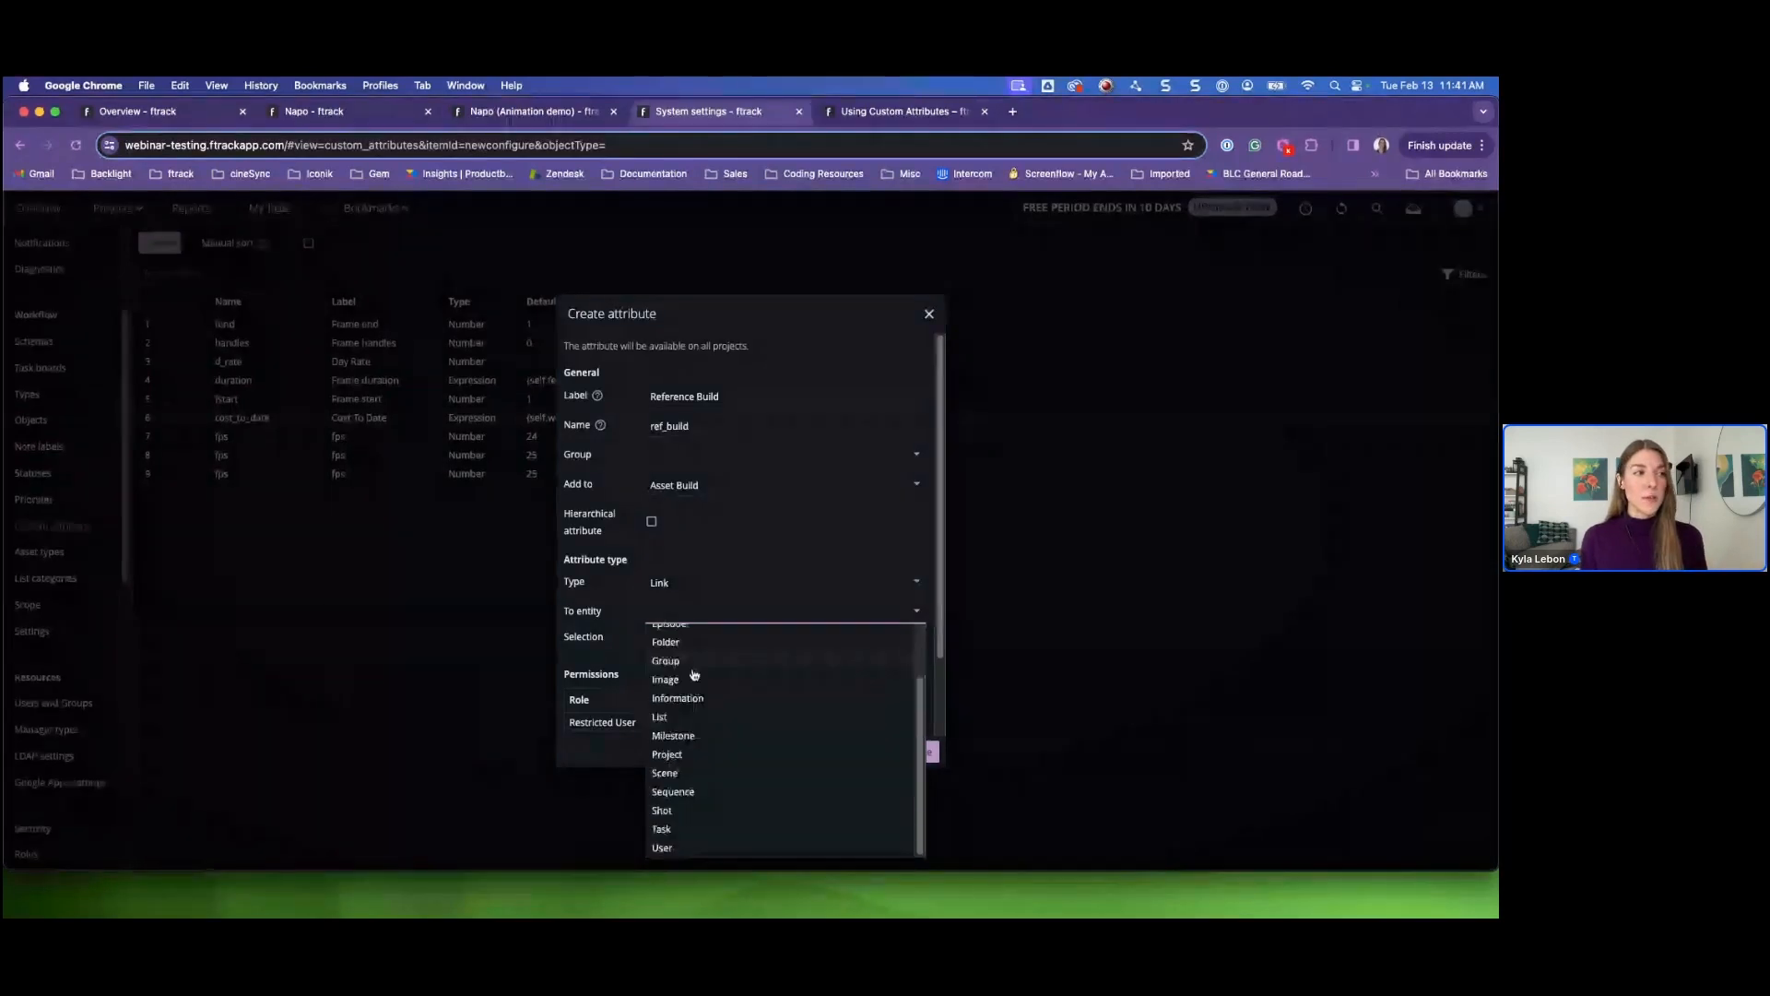
scroll(692, 668, "down", 3)
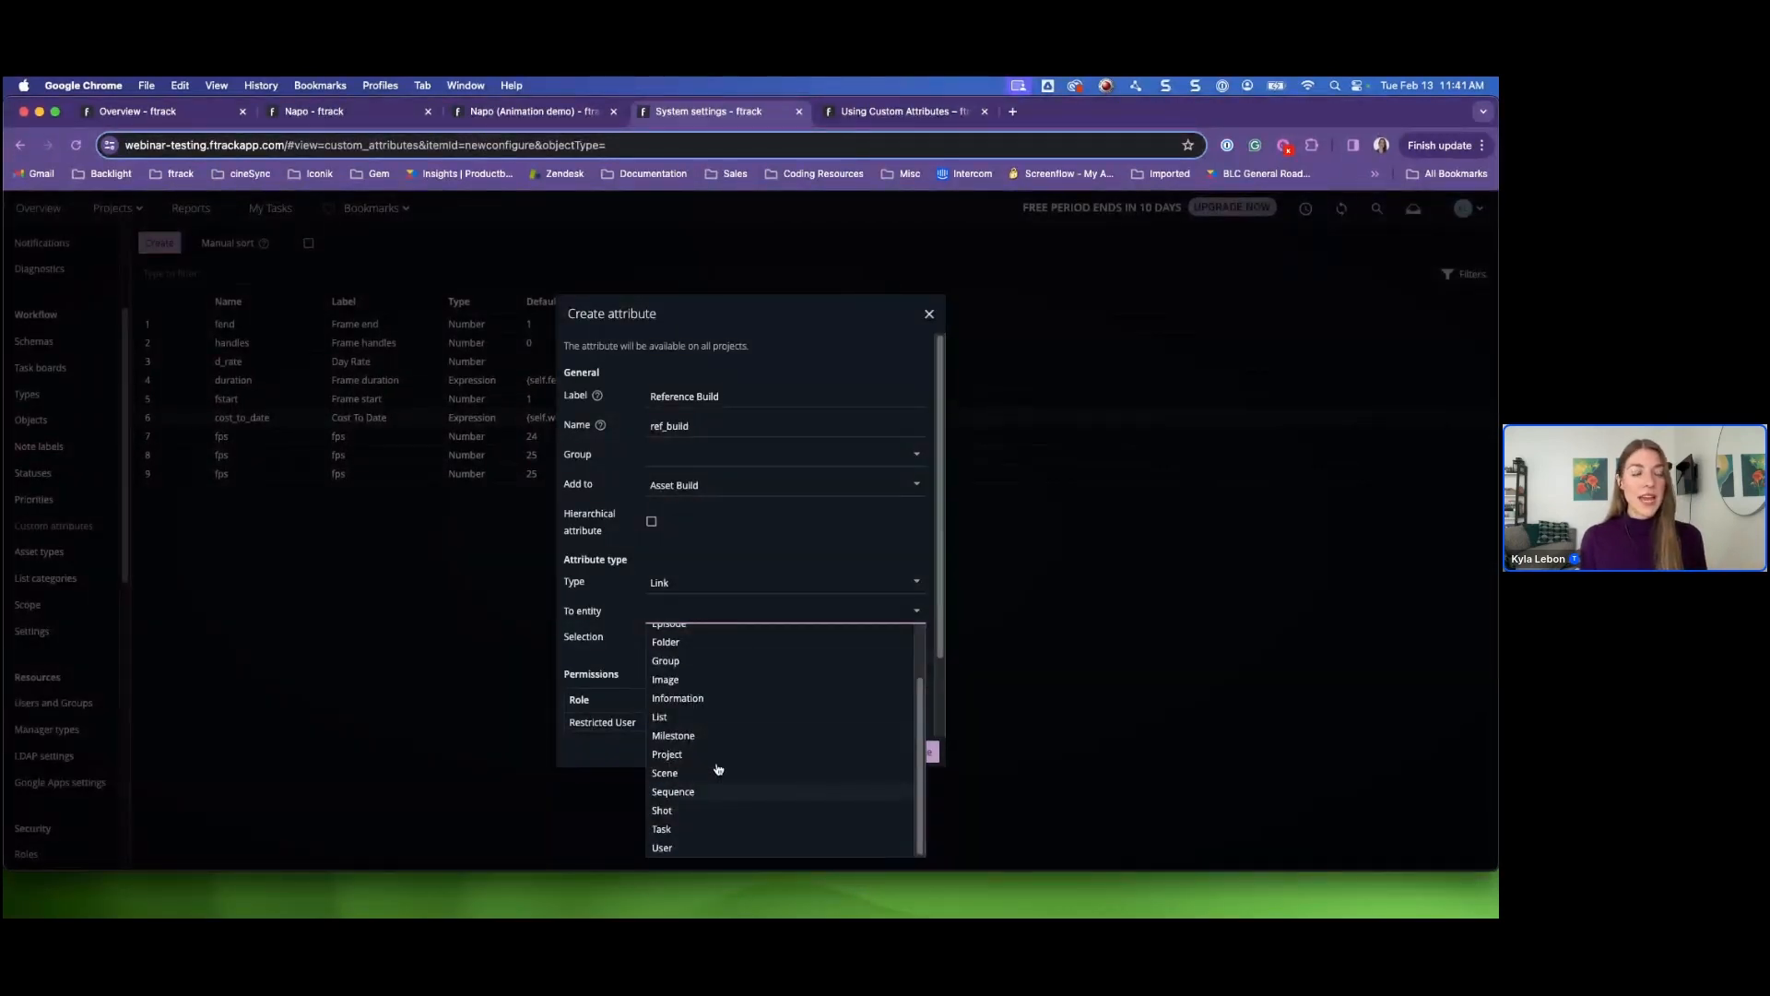
scroll(704, 670, "up", 1)
scroll(699, 700, "up", 2)
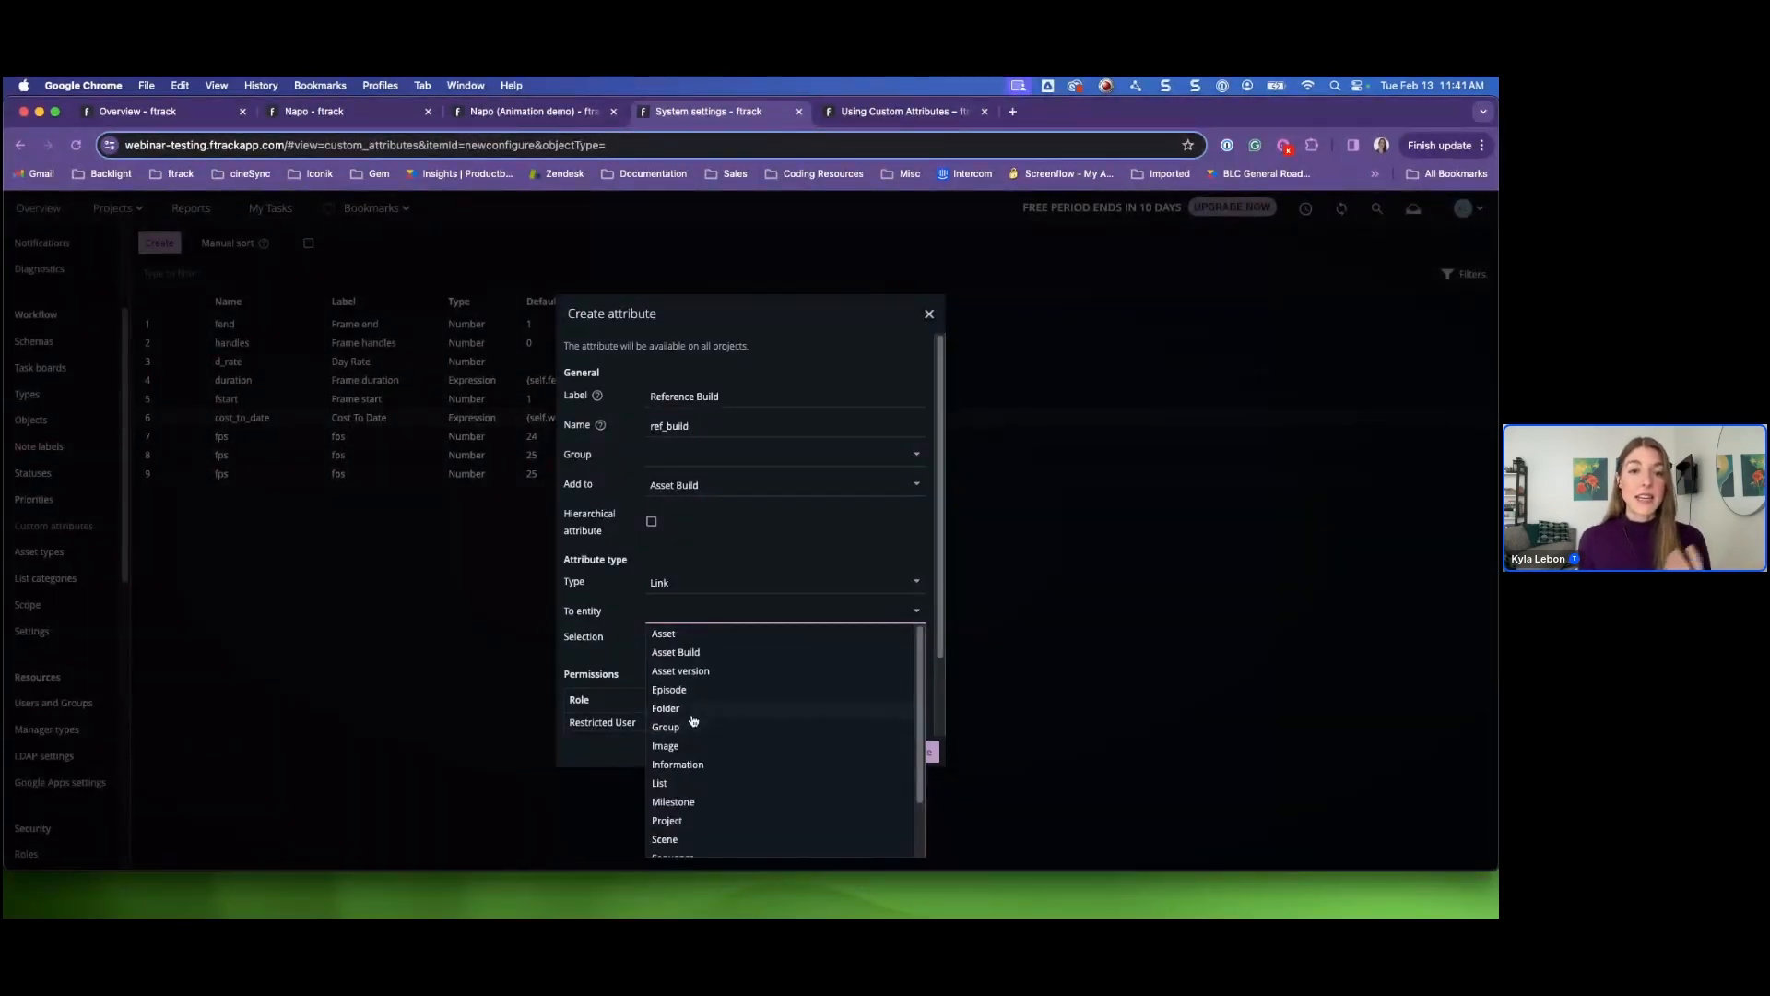
left_click(691, 654)
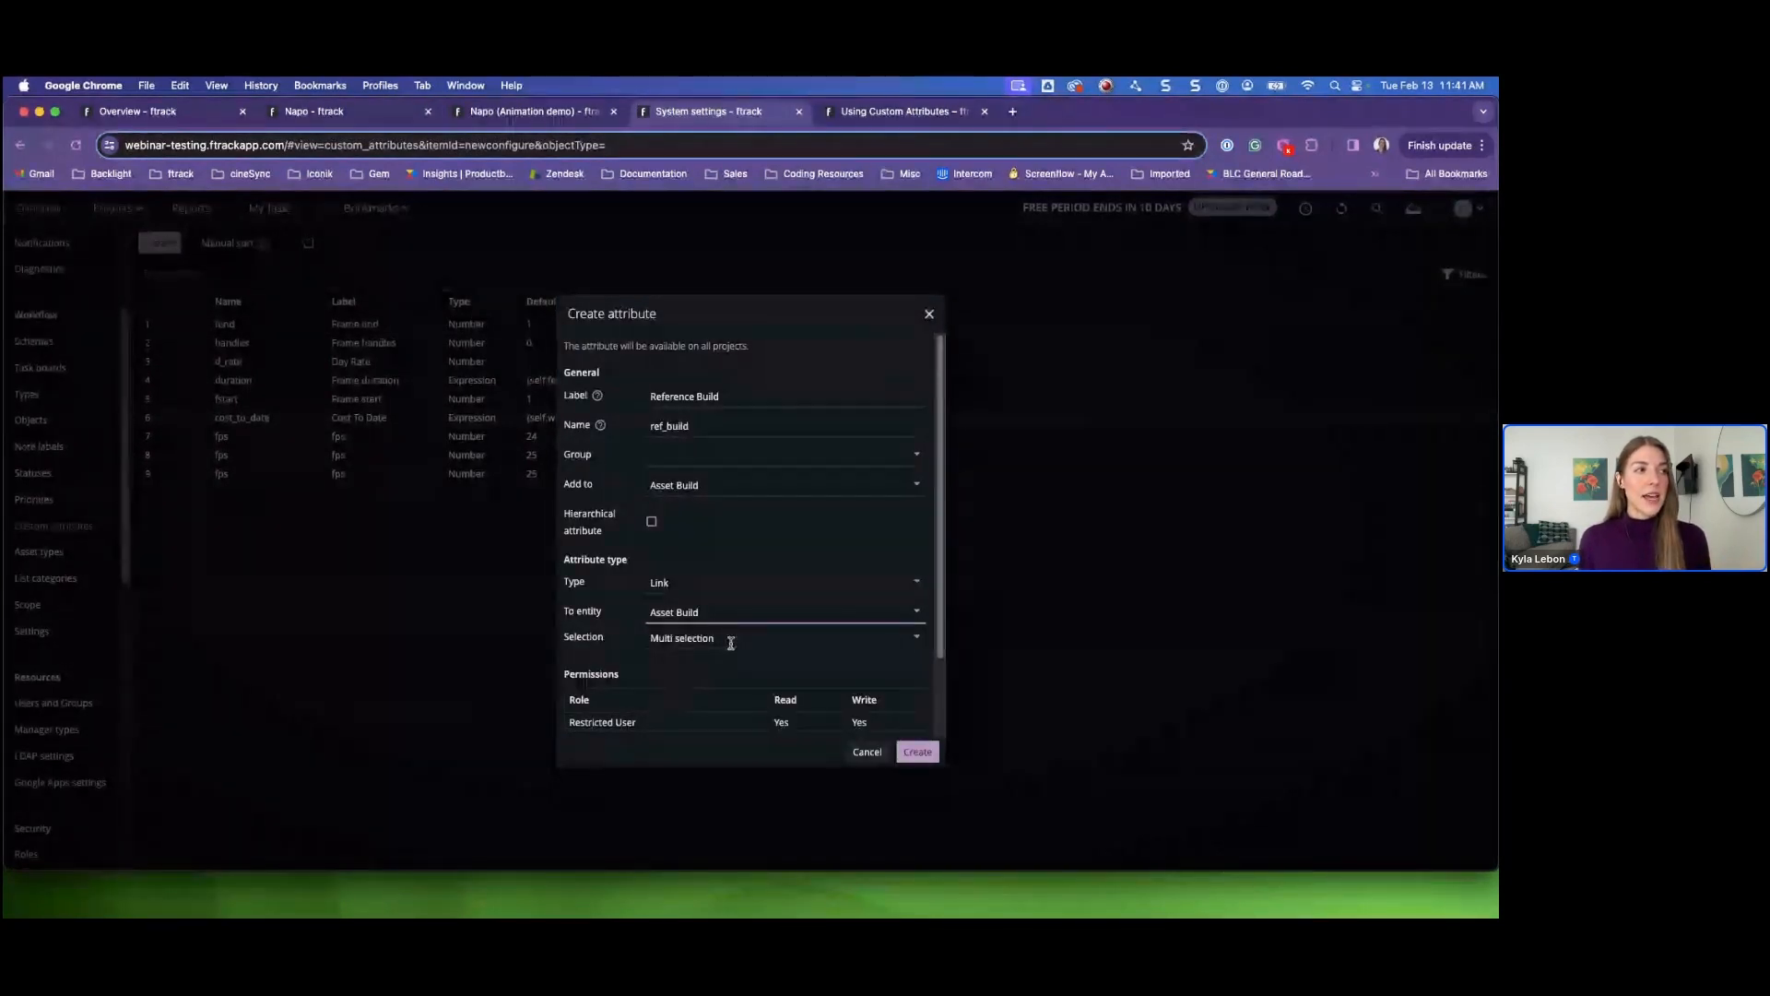
- Try Single selection for the link attribute and return it to Multi selection
left_click(908, 636)
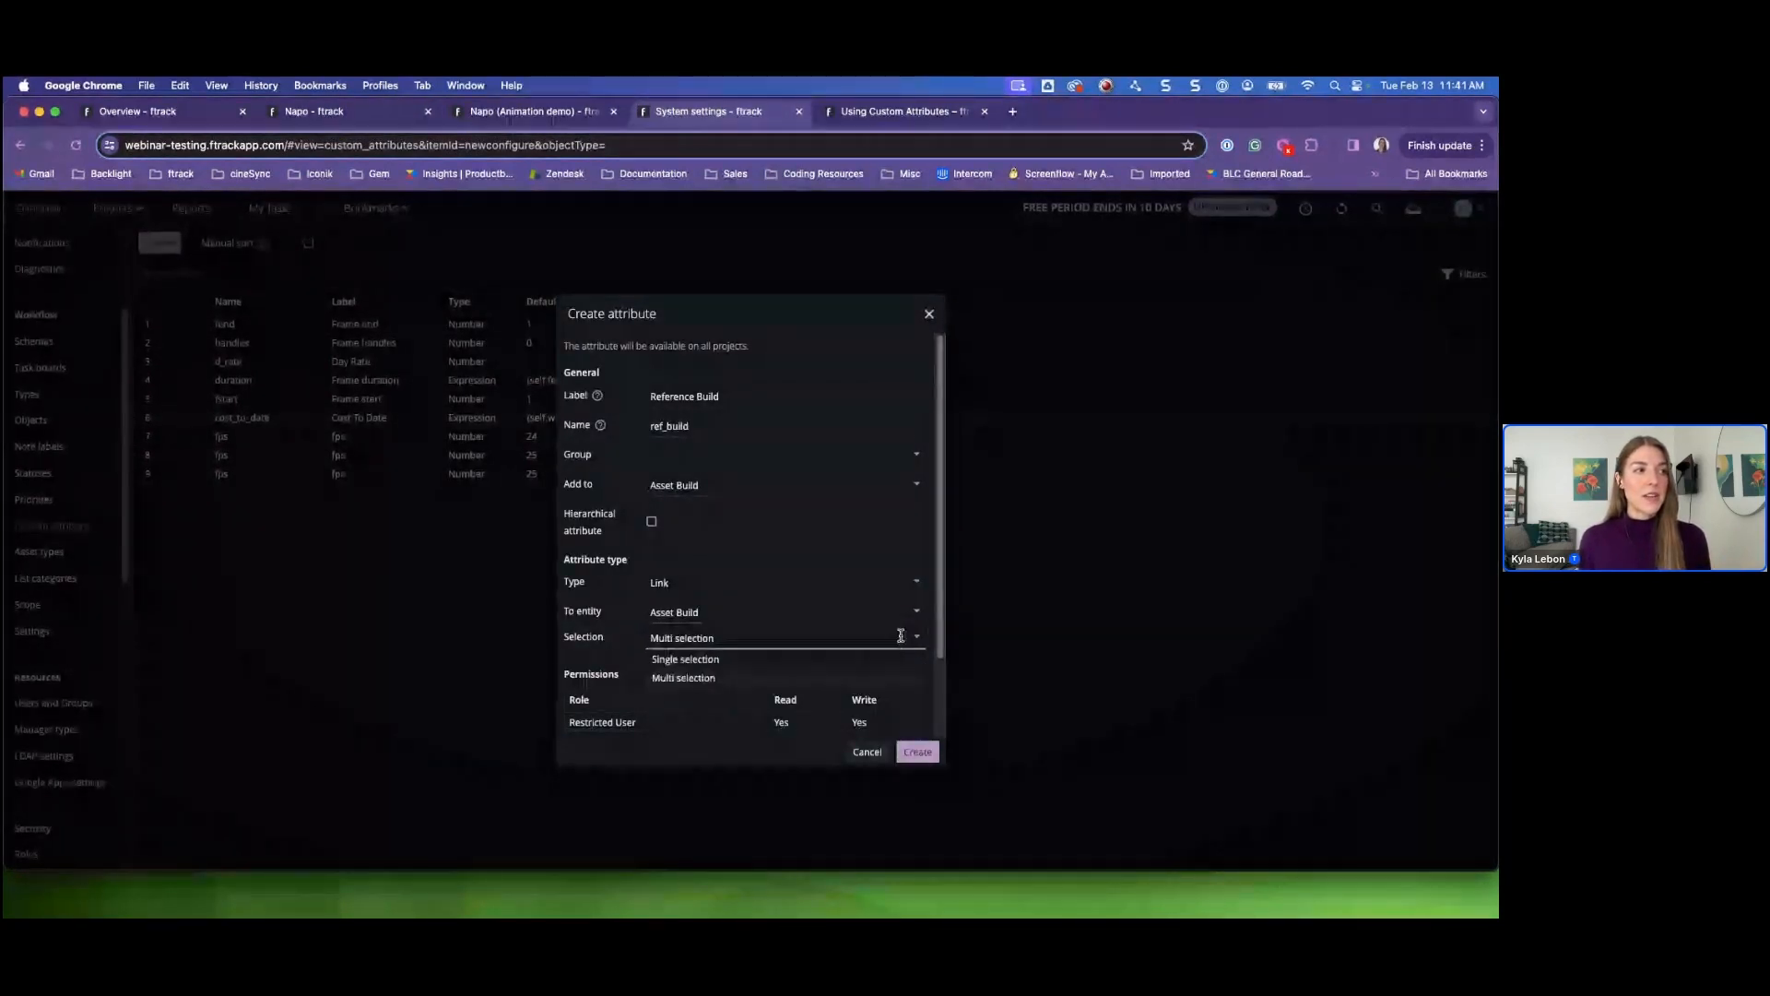
left_click(719, 660)
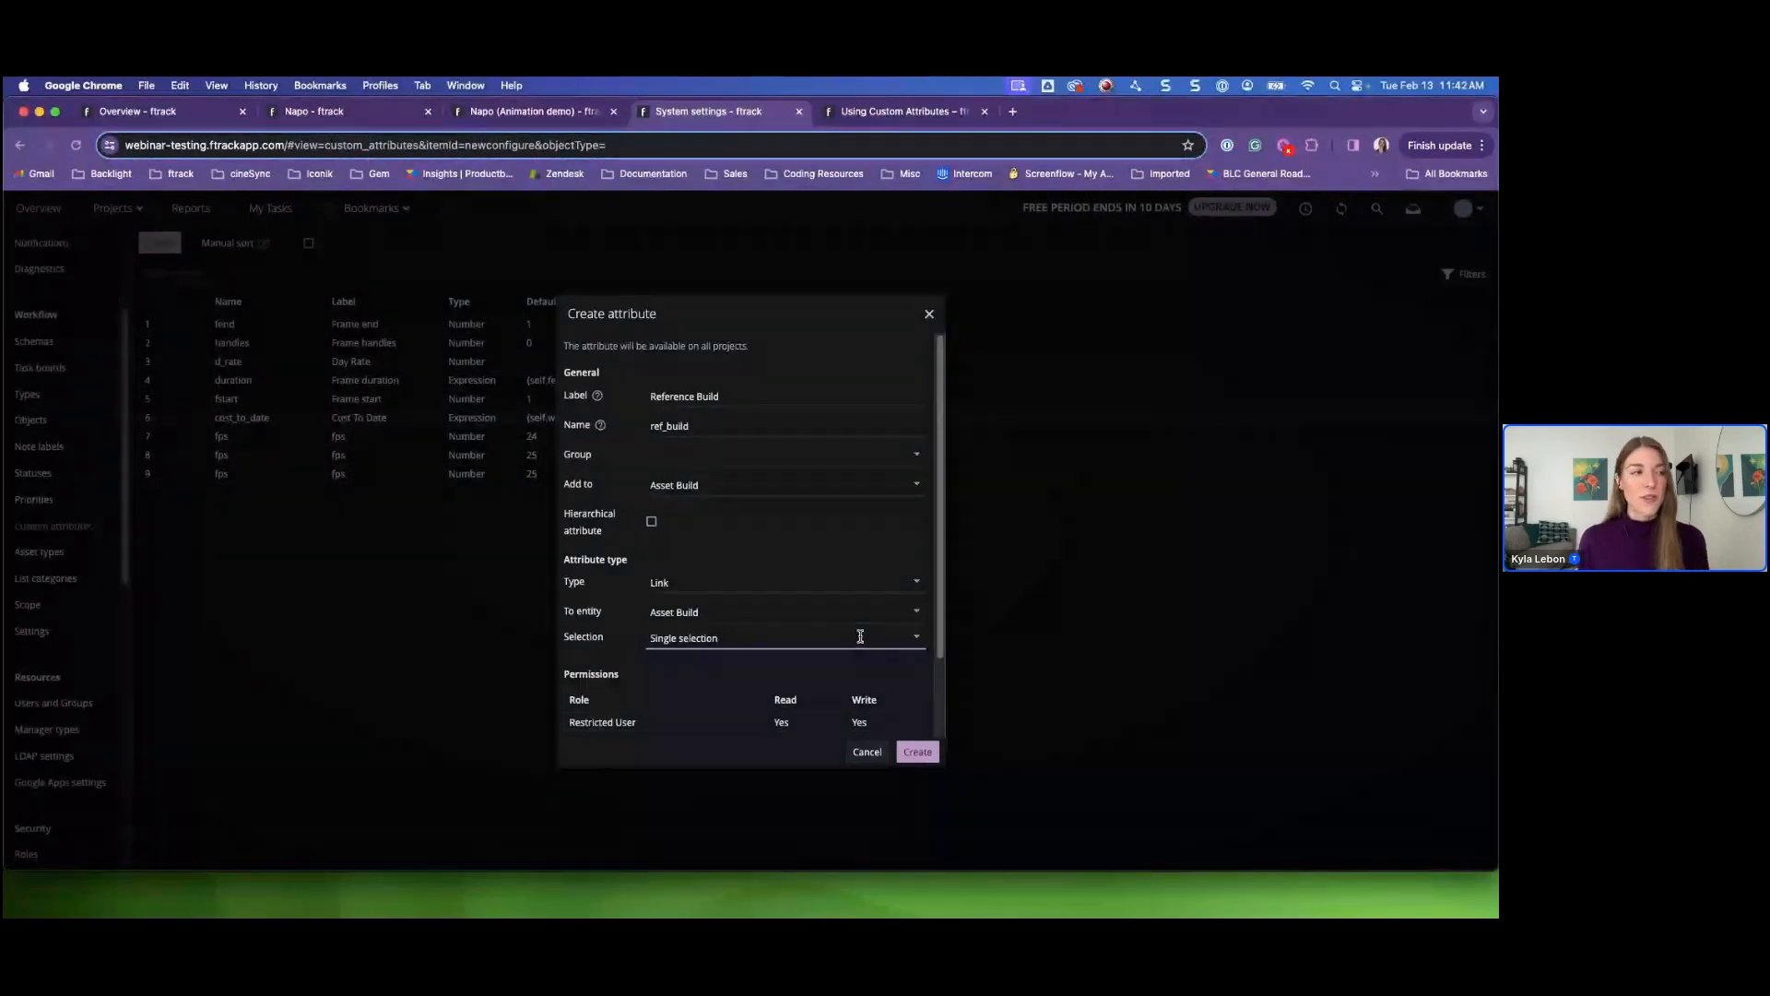
left_click(917, 636)
left_click(682, 684)
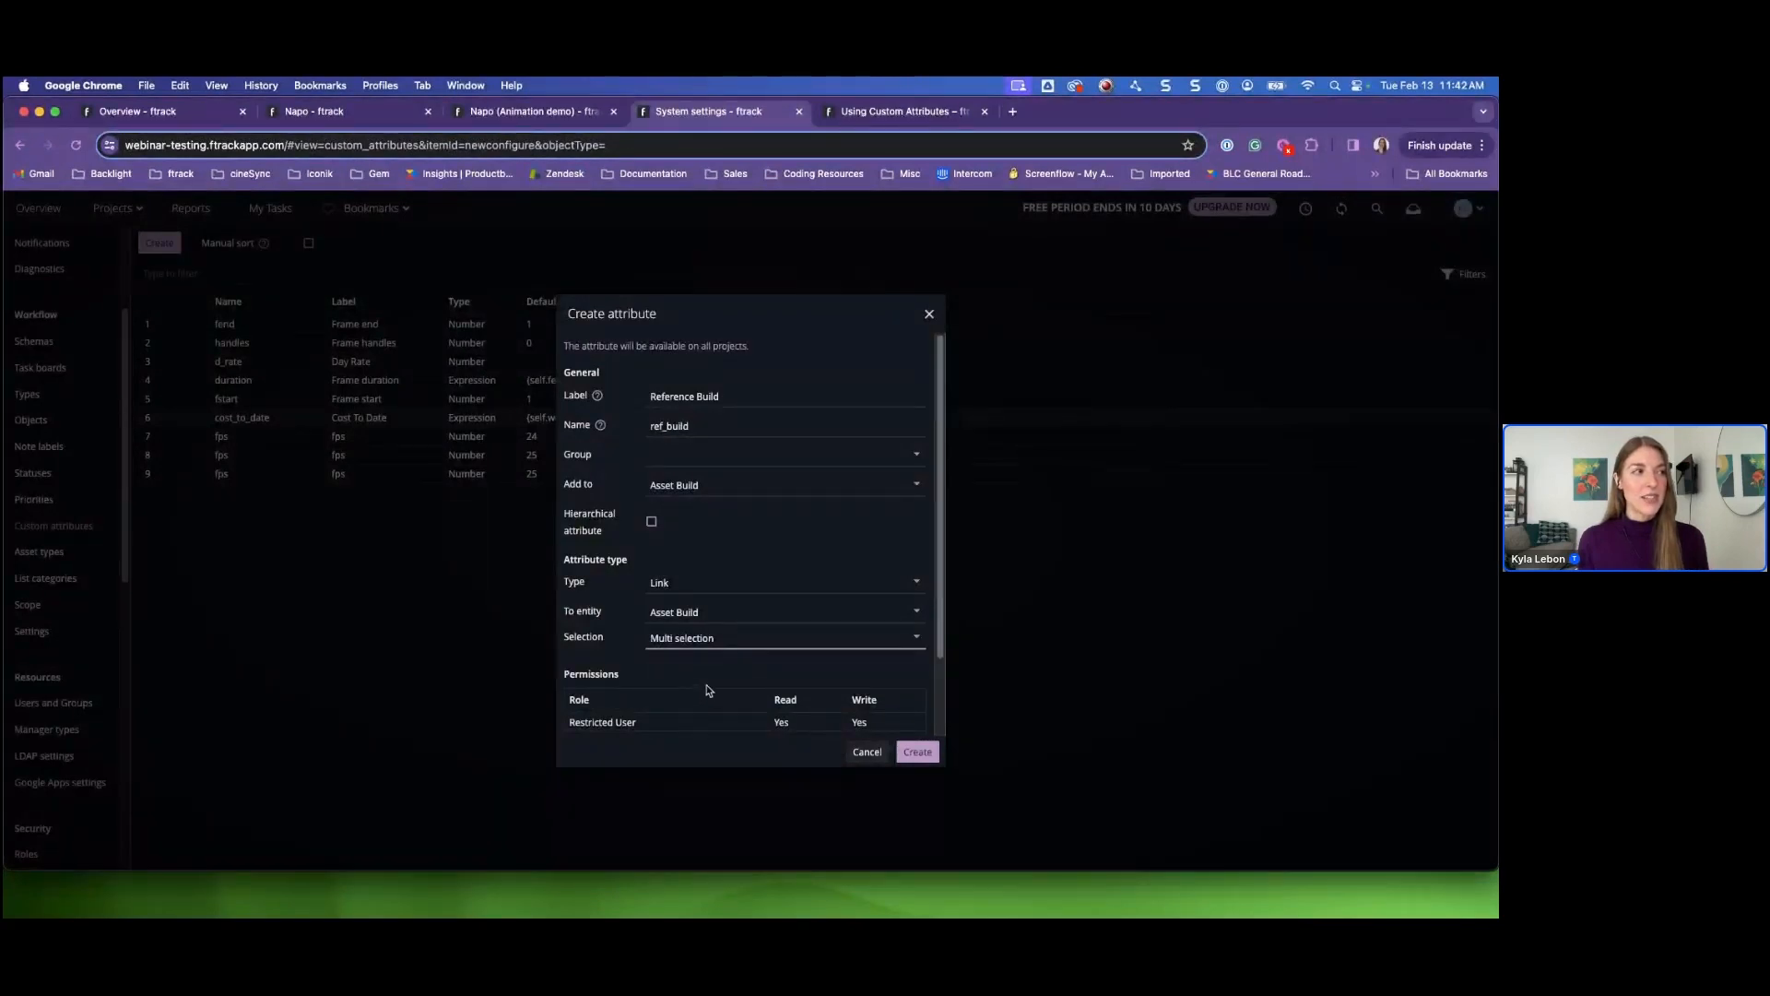
- Create the Reference Build attribute, and view its edit settings before closing them without changes
scroll(783, 633, "down", 2)
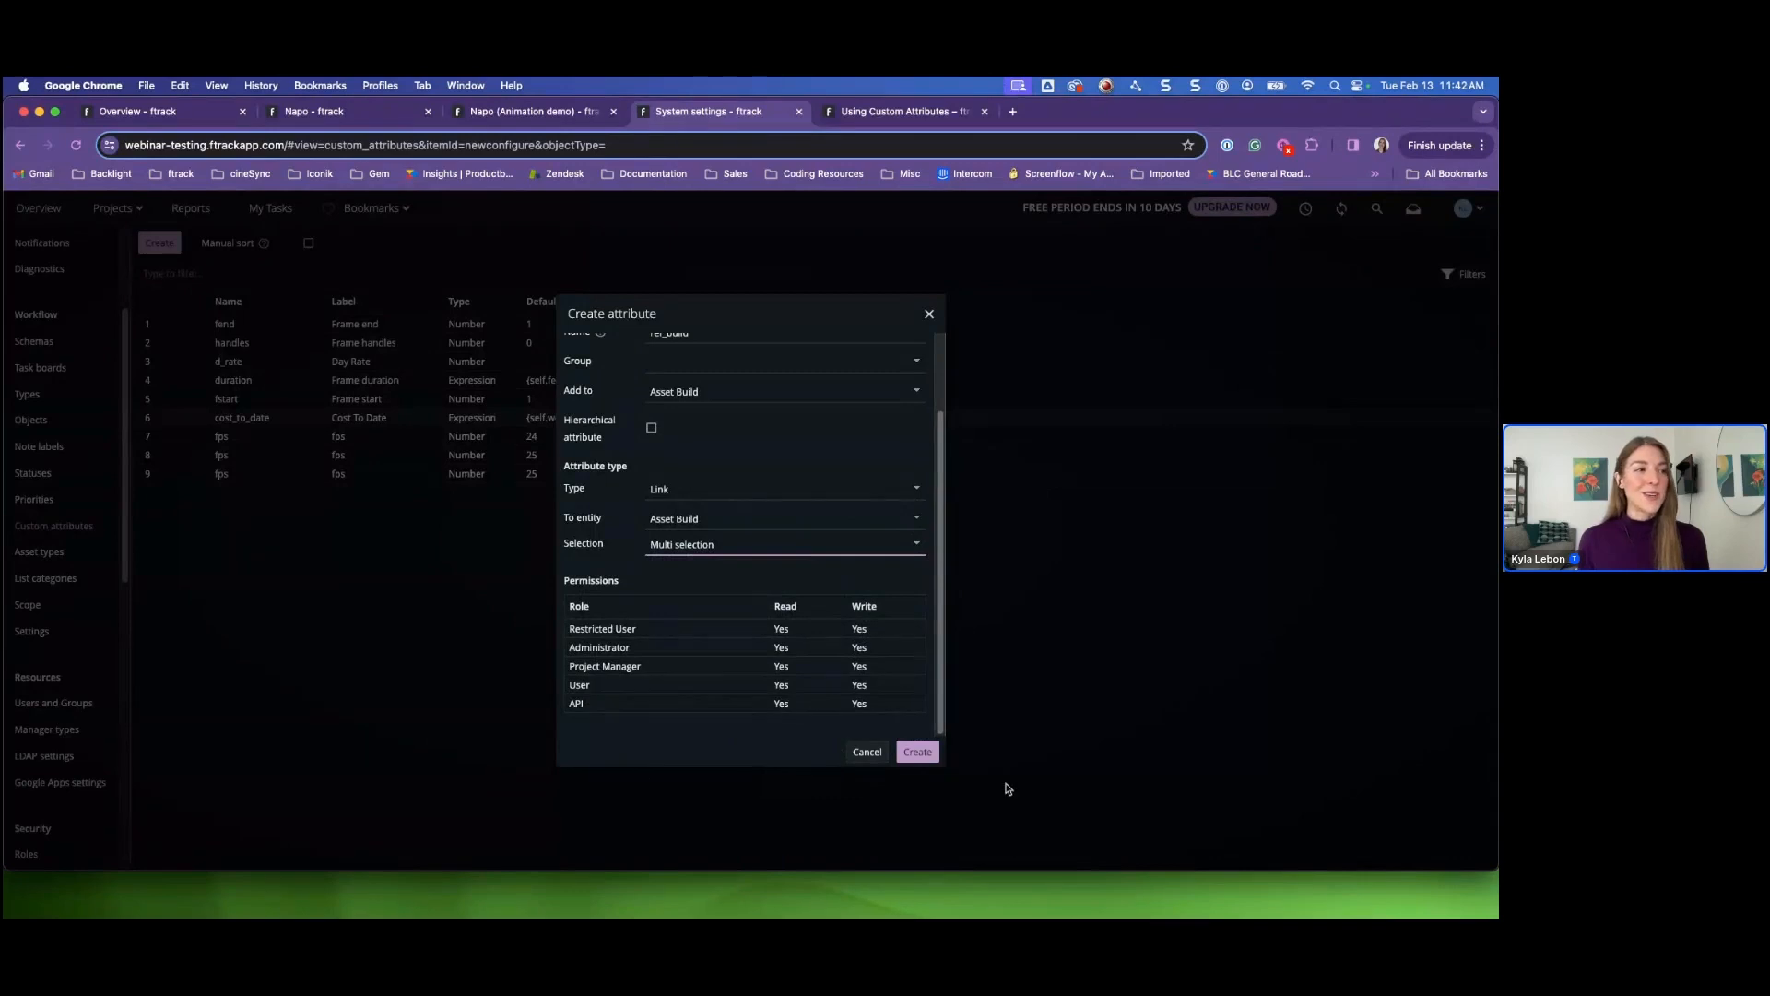
left_click(917, 753)
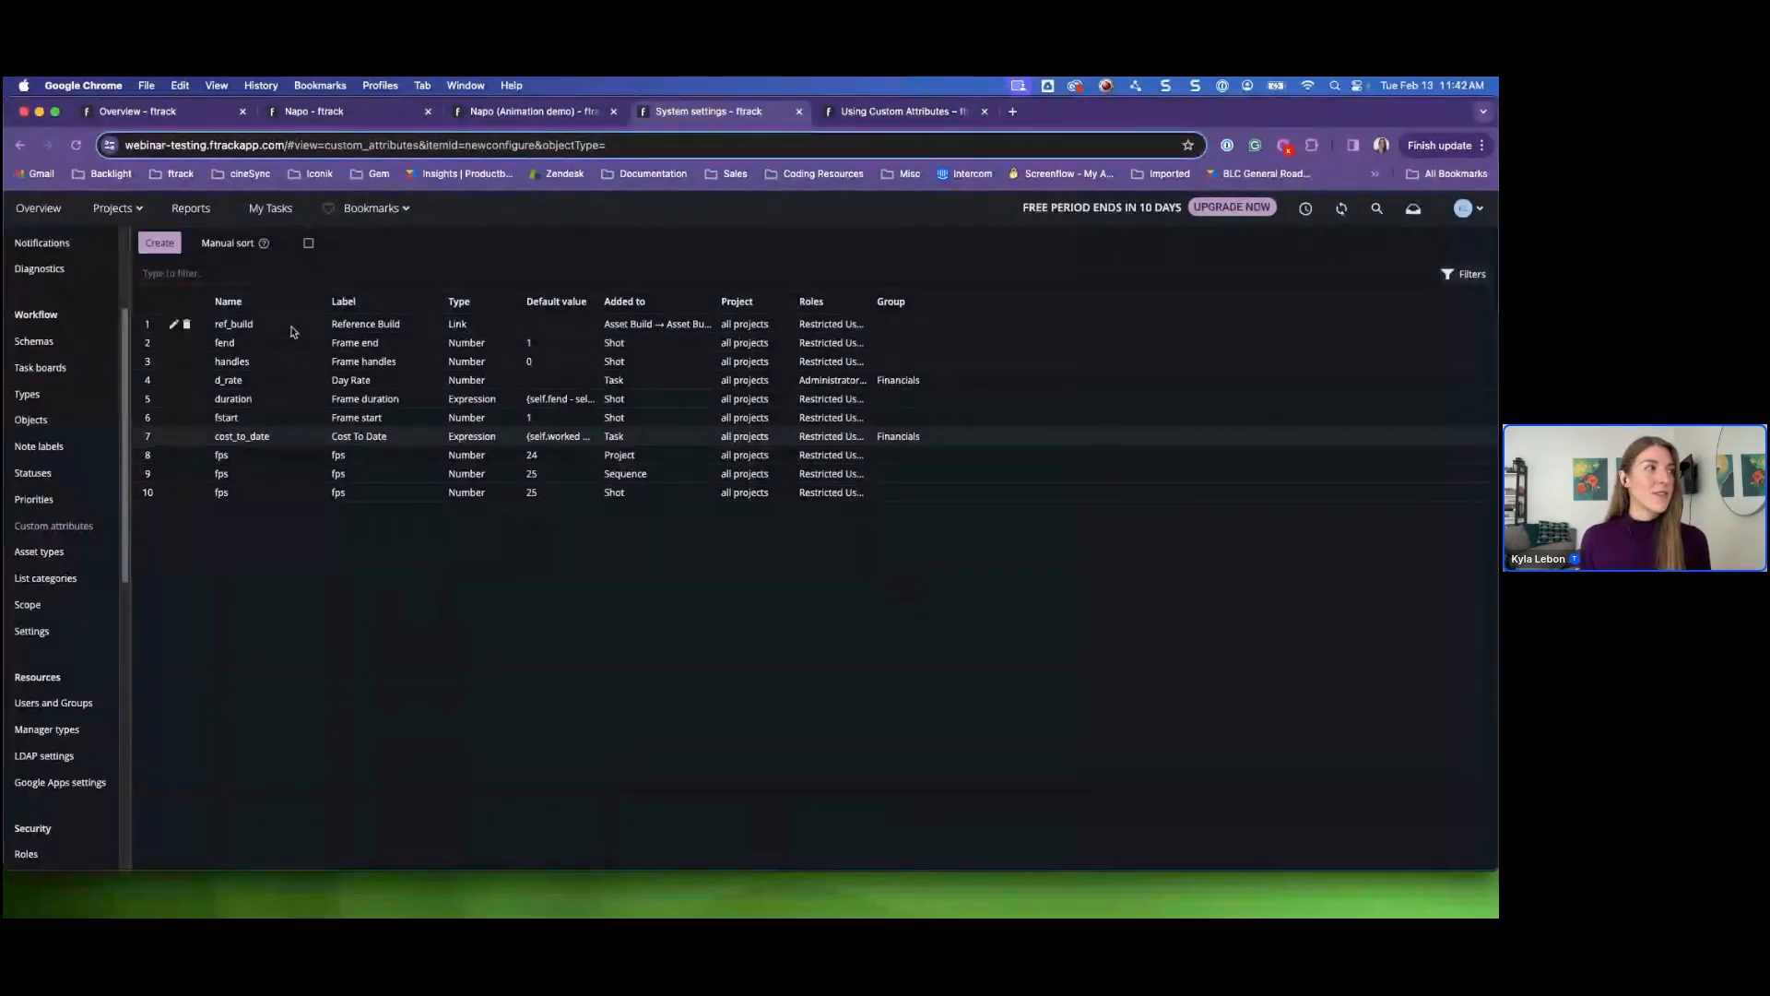
left_click(175, 326)
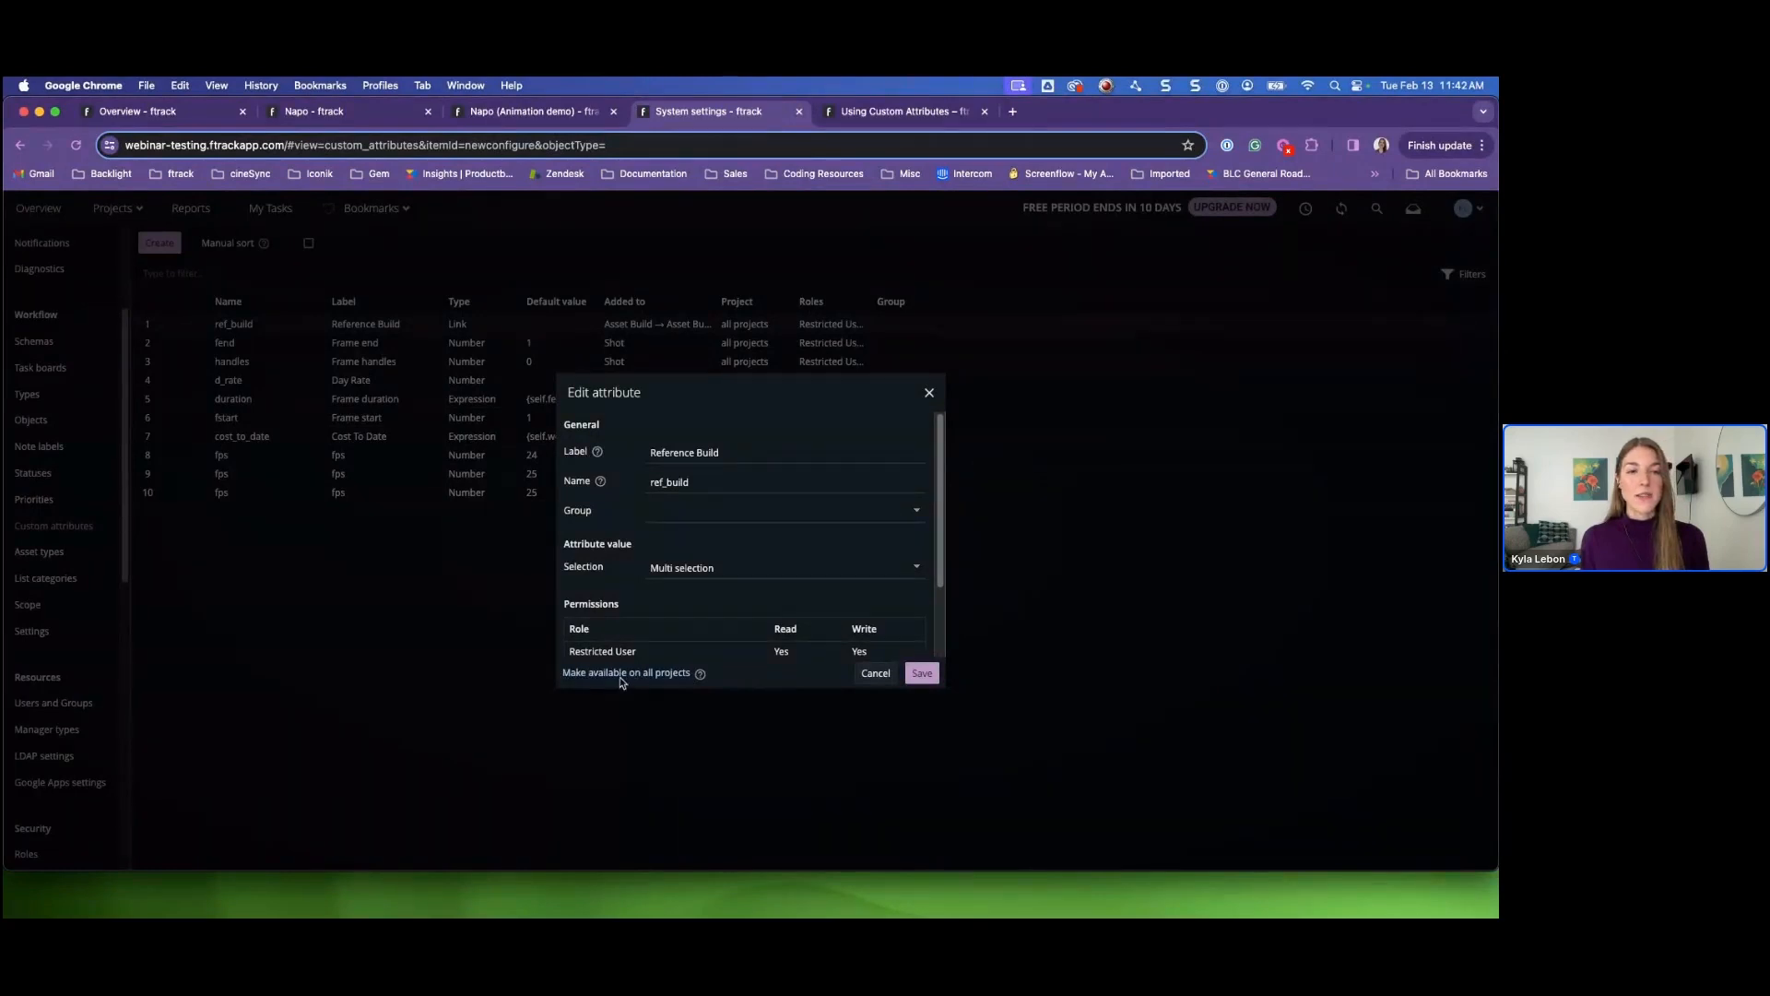
left_click(874, 674)
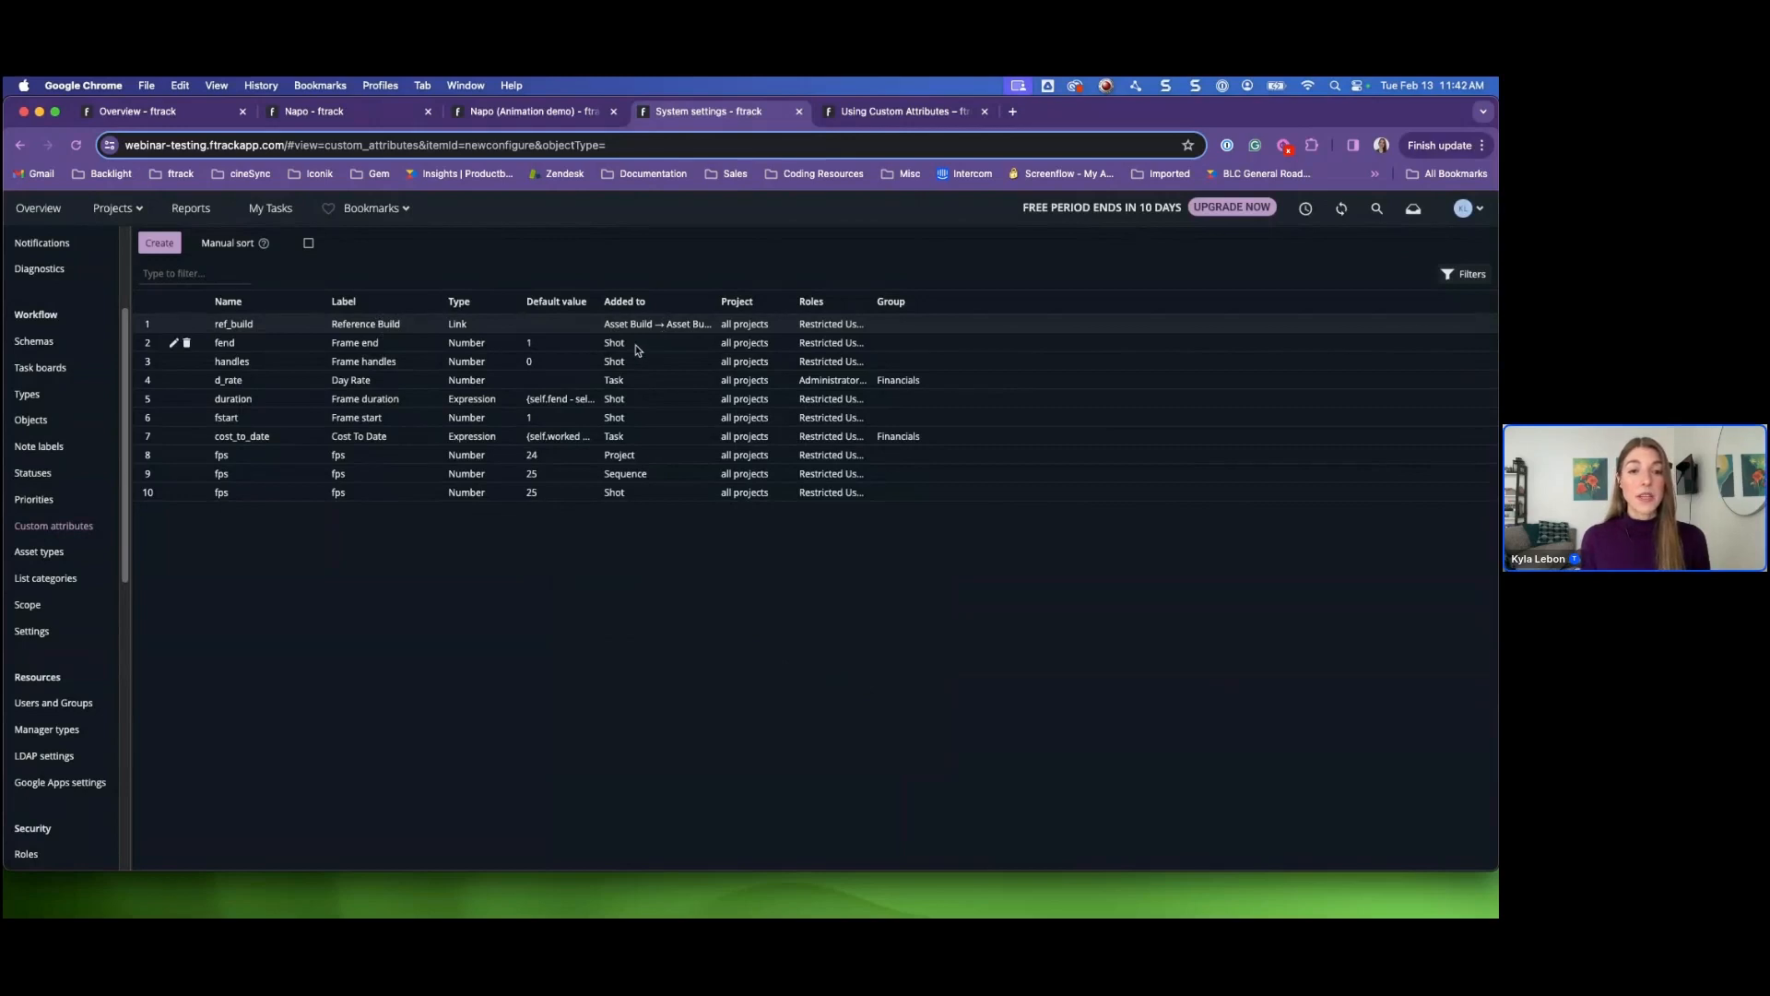
- Return to the project task list and open the New Animation project
left_click(538, 112)
left_click(113, 207)
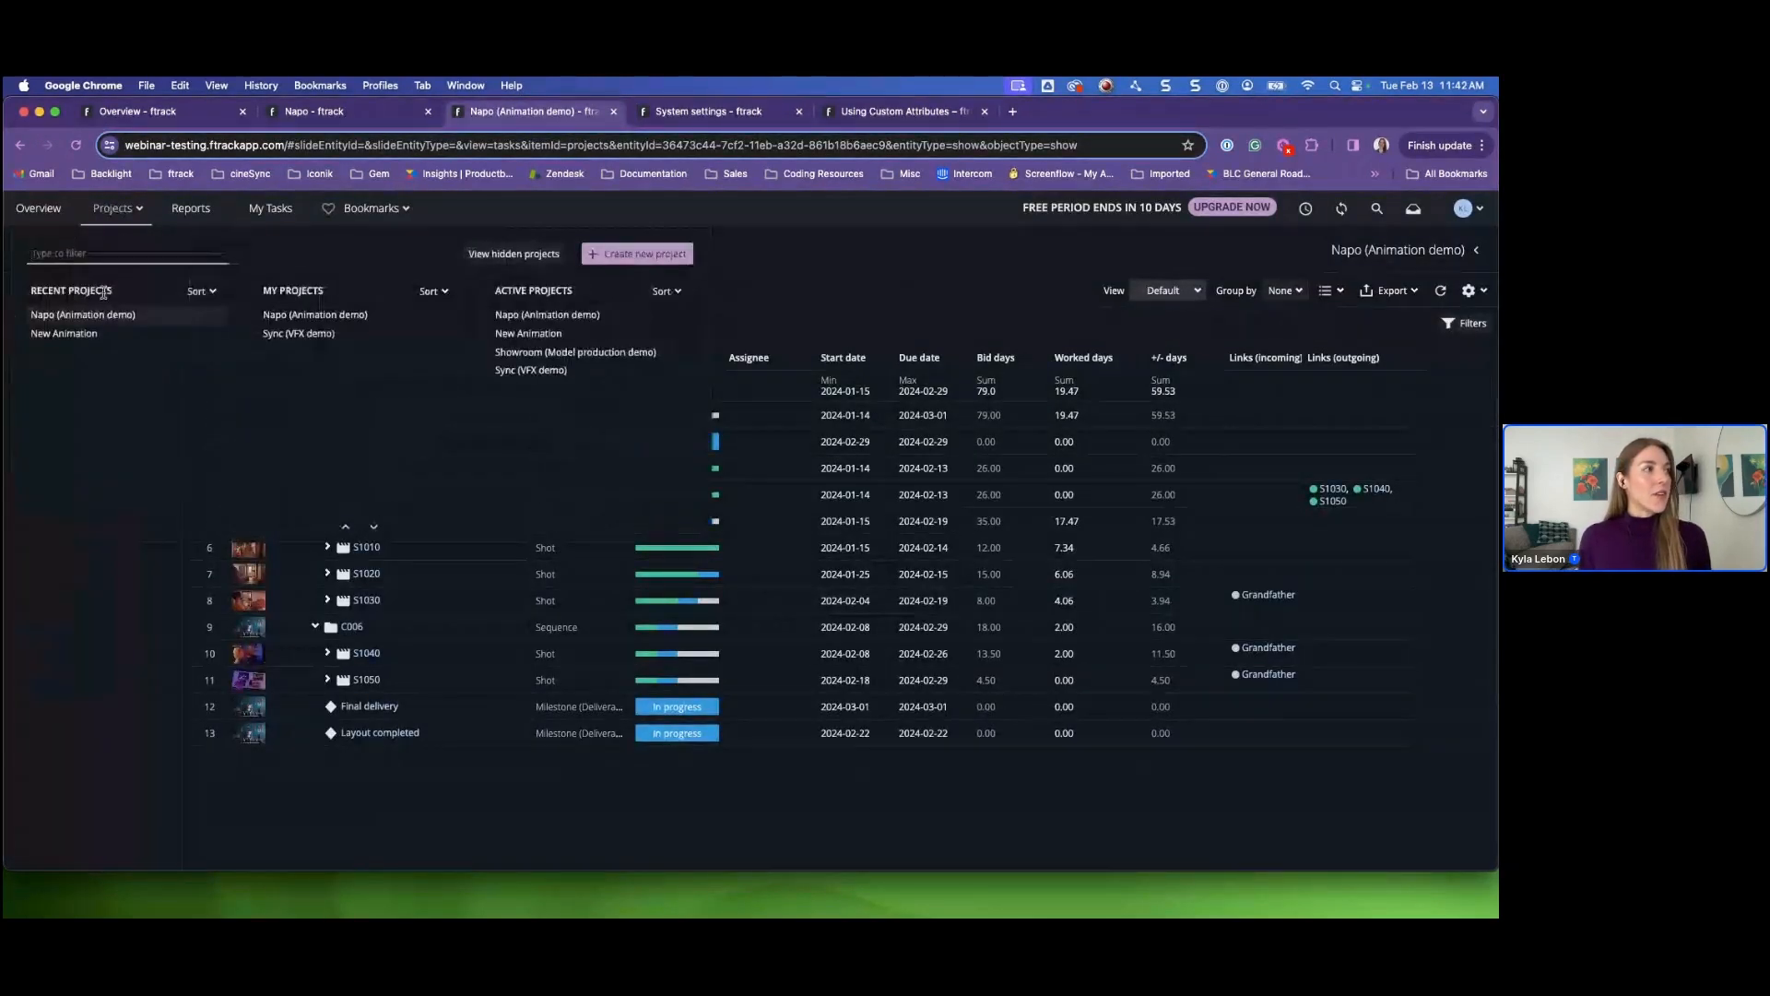
left_click(534, 342)
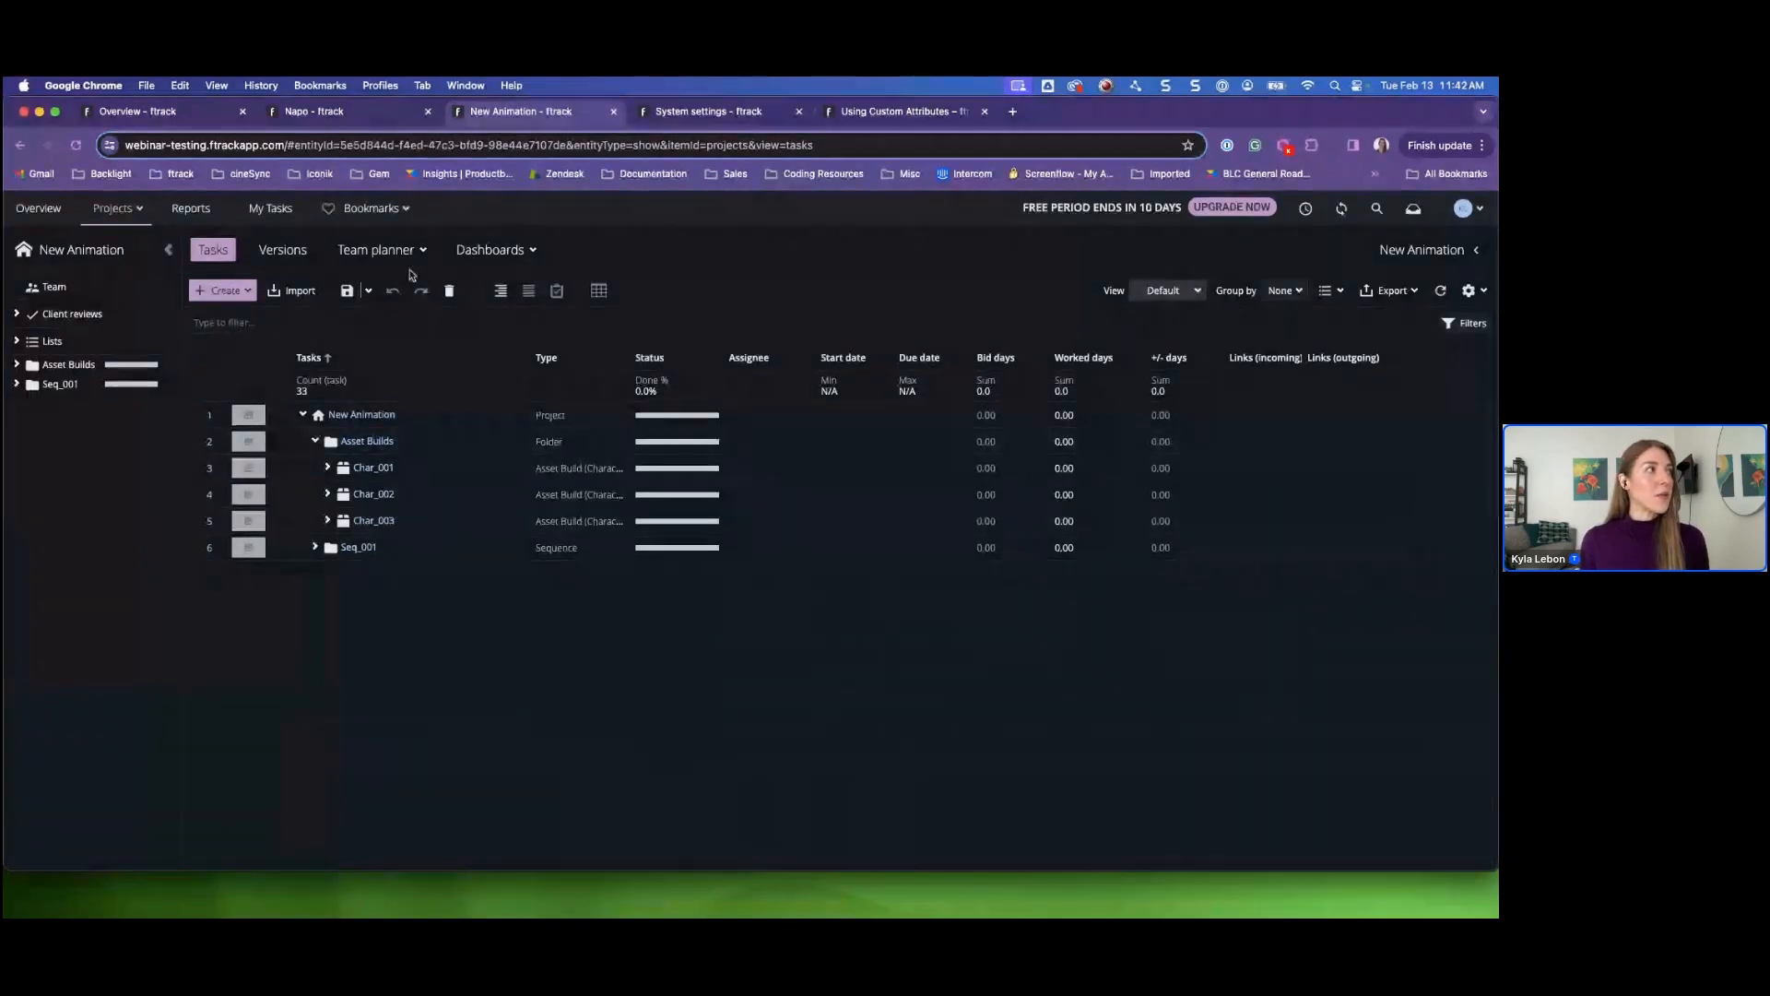
- Hide the incoming and outgoing Links columns and show the Asset Build custom attribute Reference Build in the task list
left_click(1469, 290)
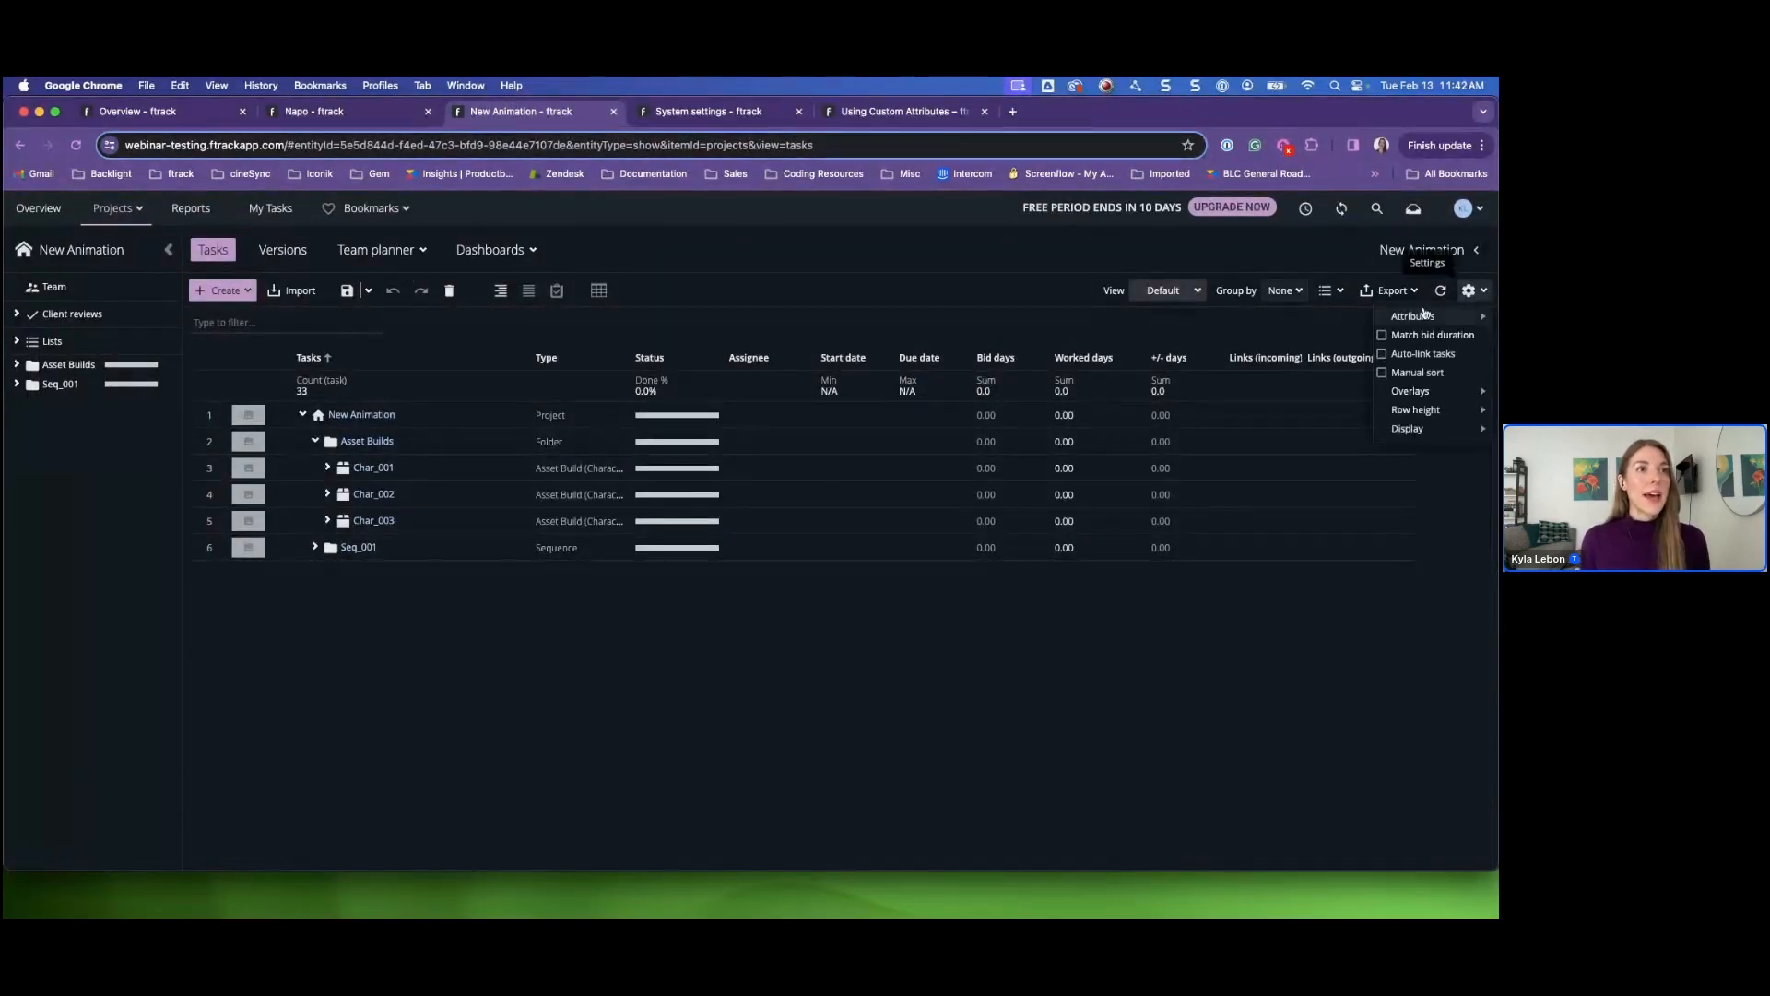
mouse_move(1420, 315)
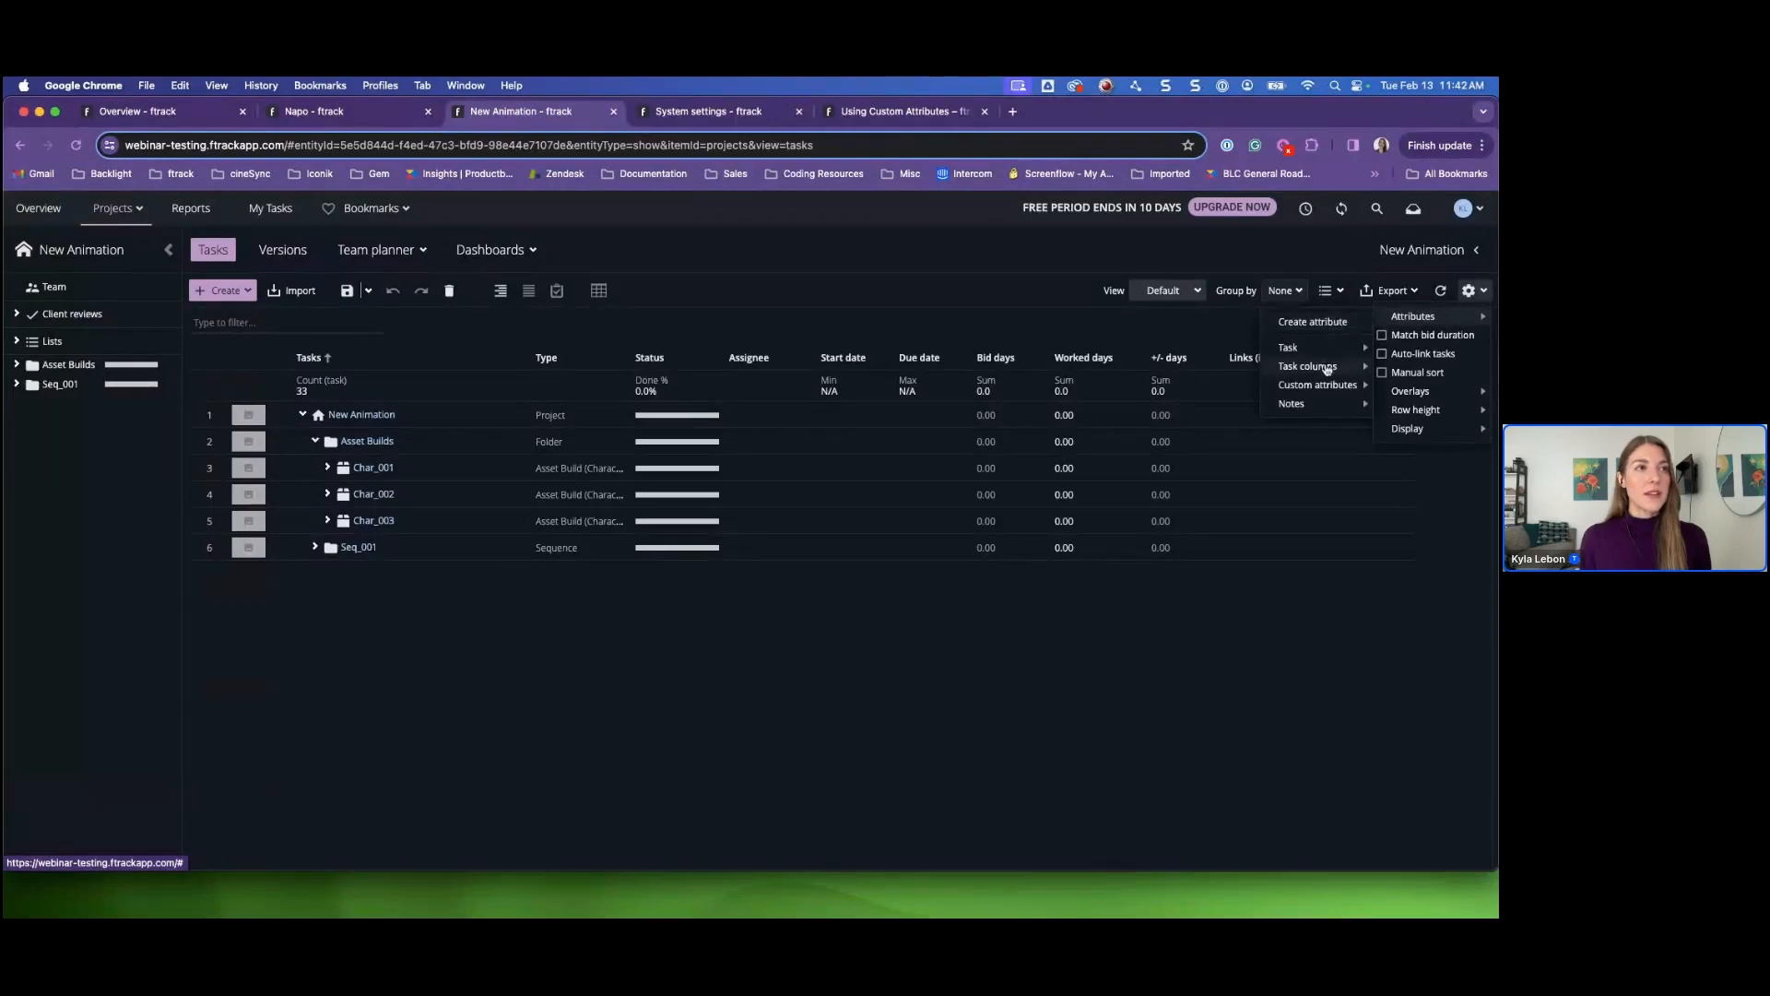
mouse_move(1327, 369)
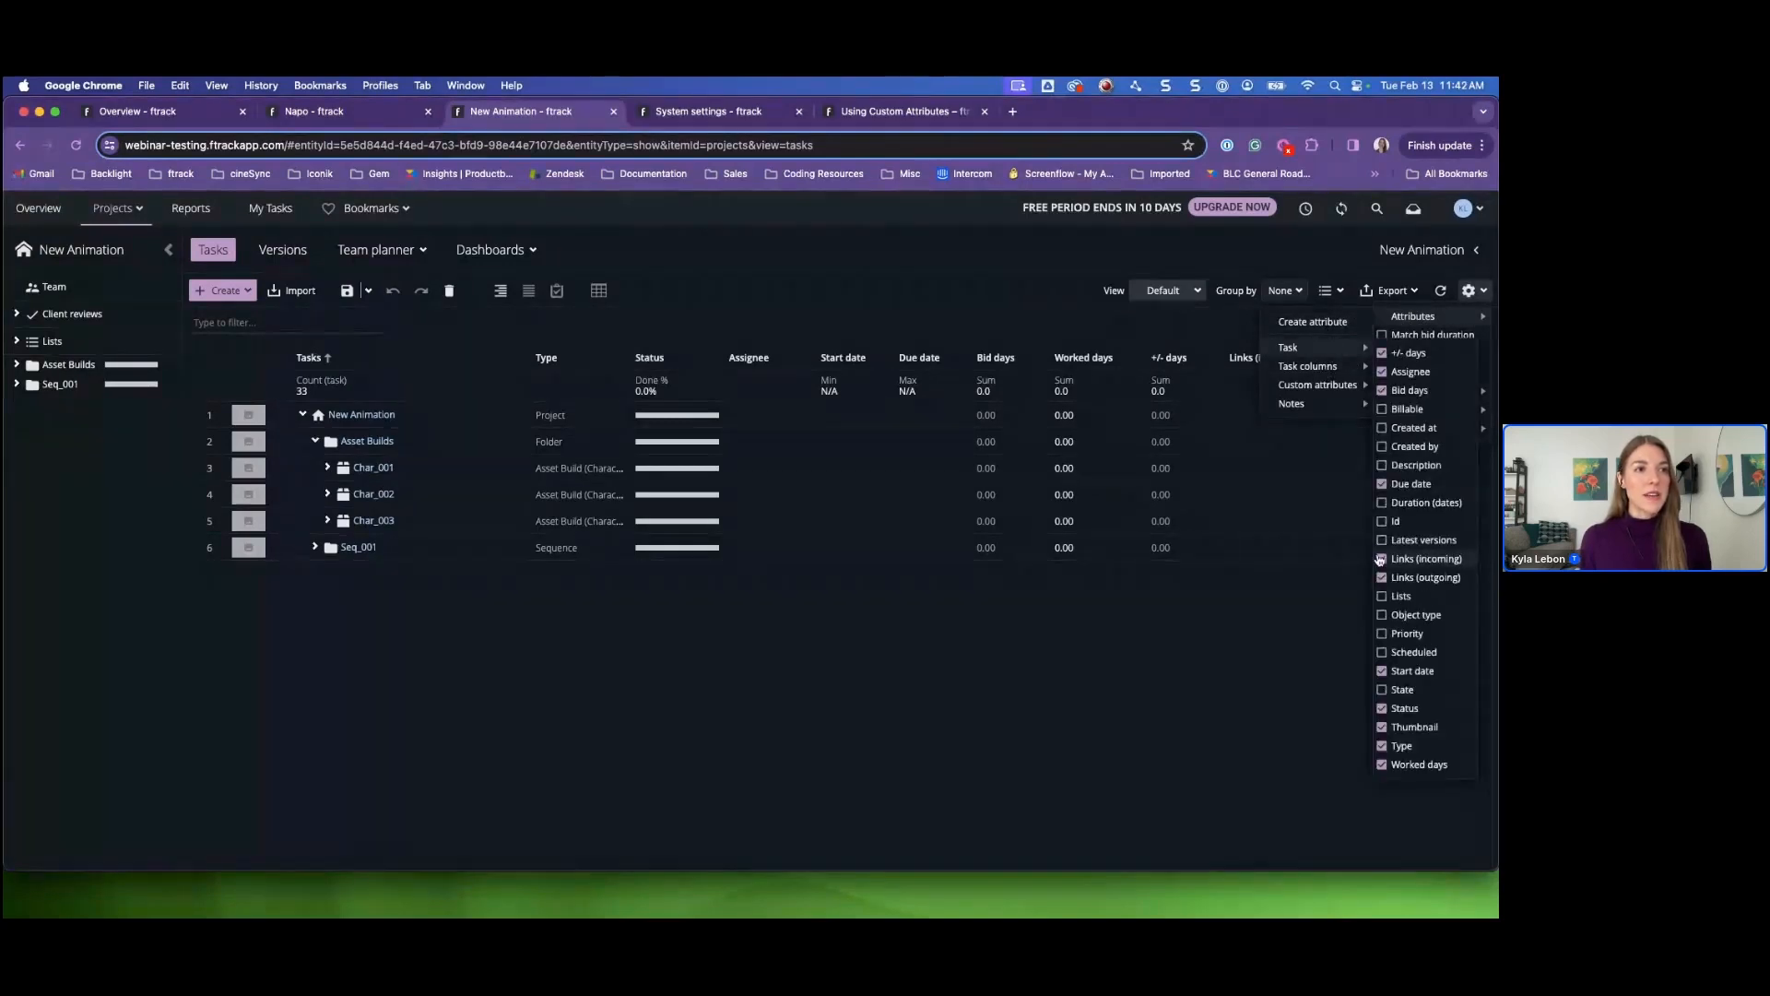
left_click(1380, 558)
mouse_move(1310, 388)
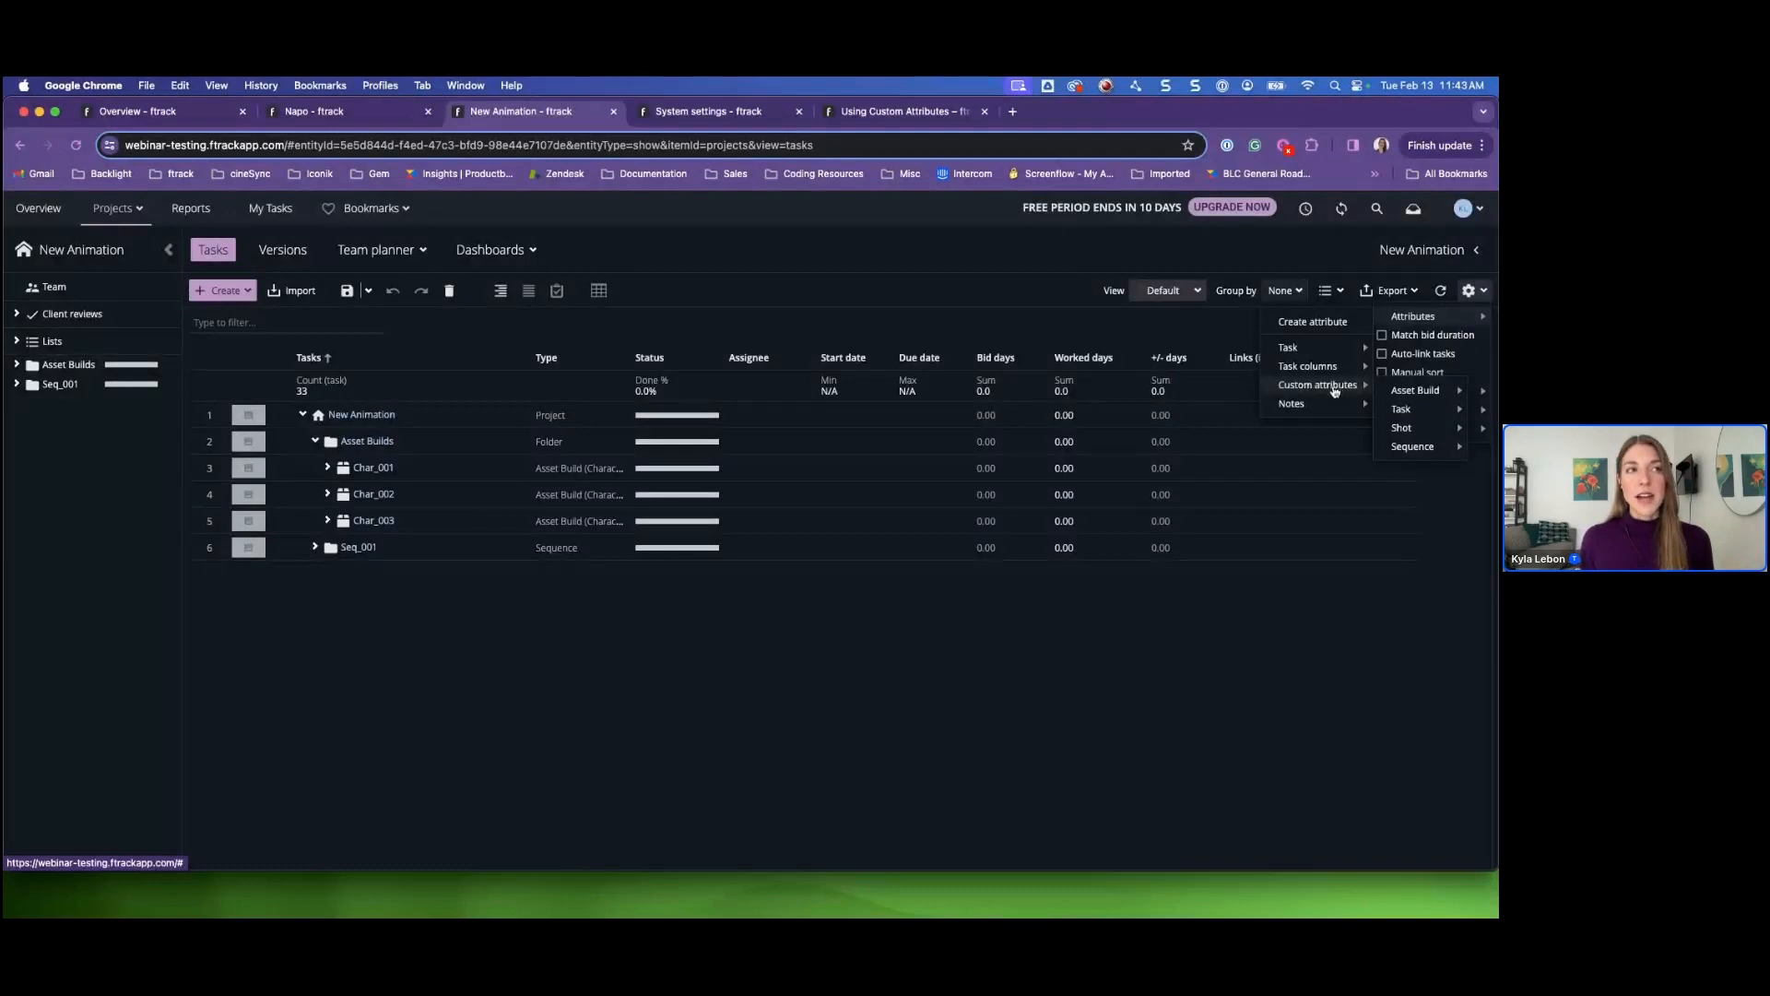
mouse_move(1402, 393)
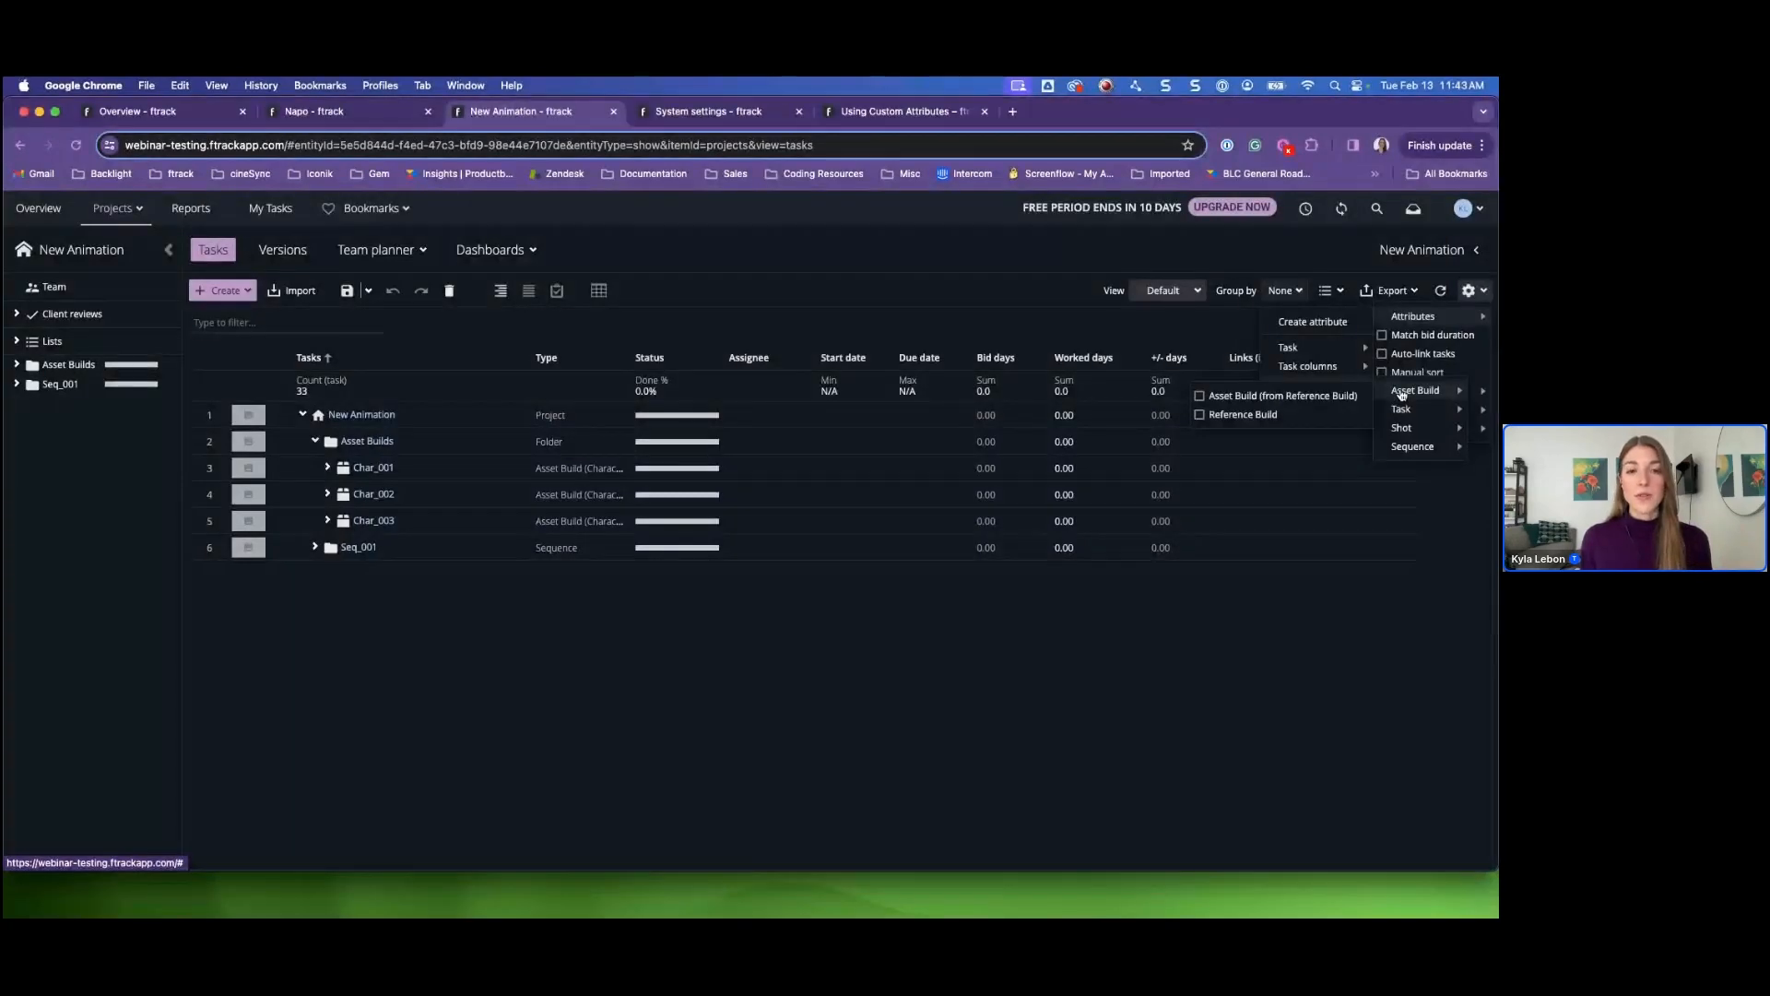
left_click(1247, 415)
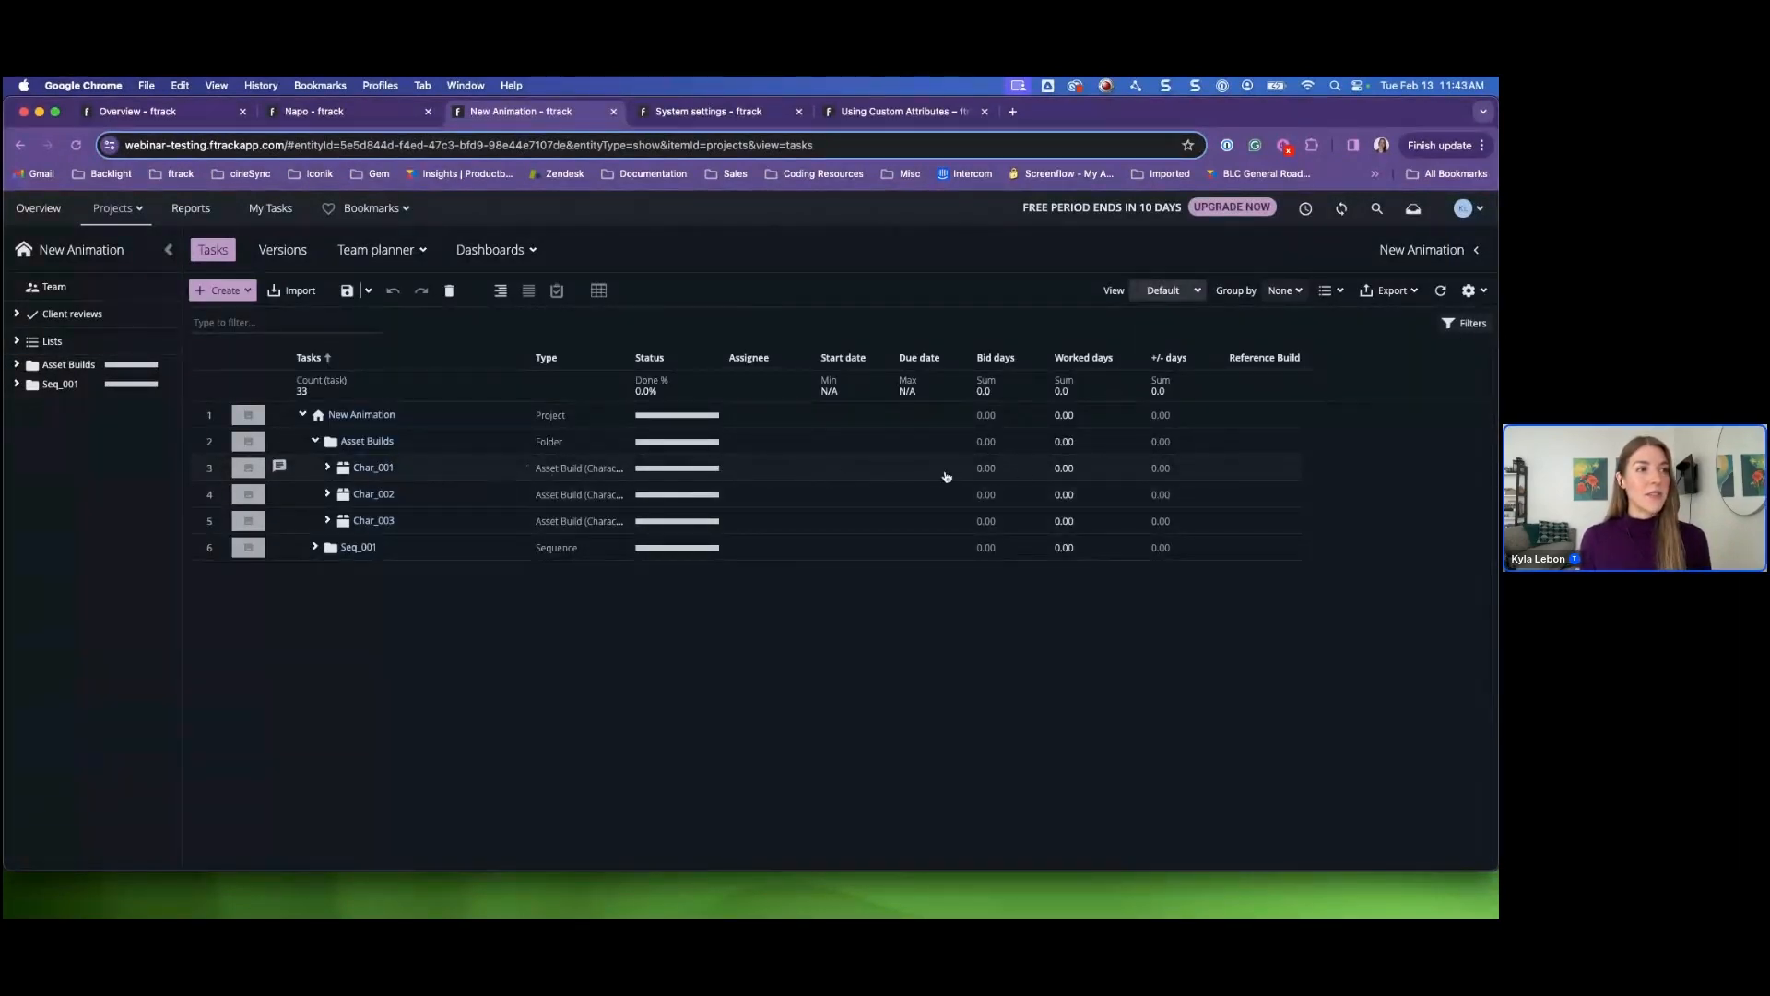
- For Char_001's Reference Build, remove the New Animation project filter, search for "grand" and select Grandfather
left_click(1295, 471)
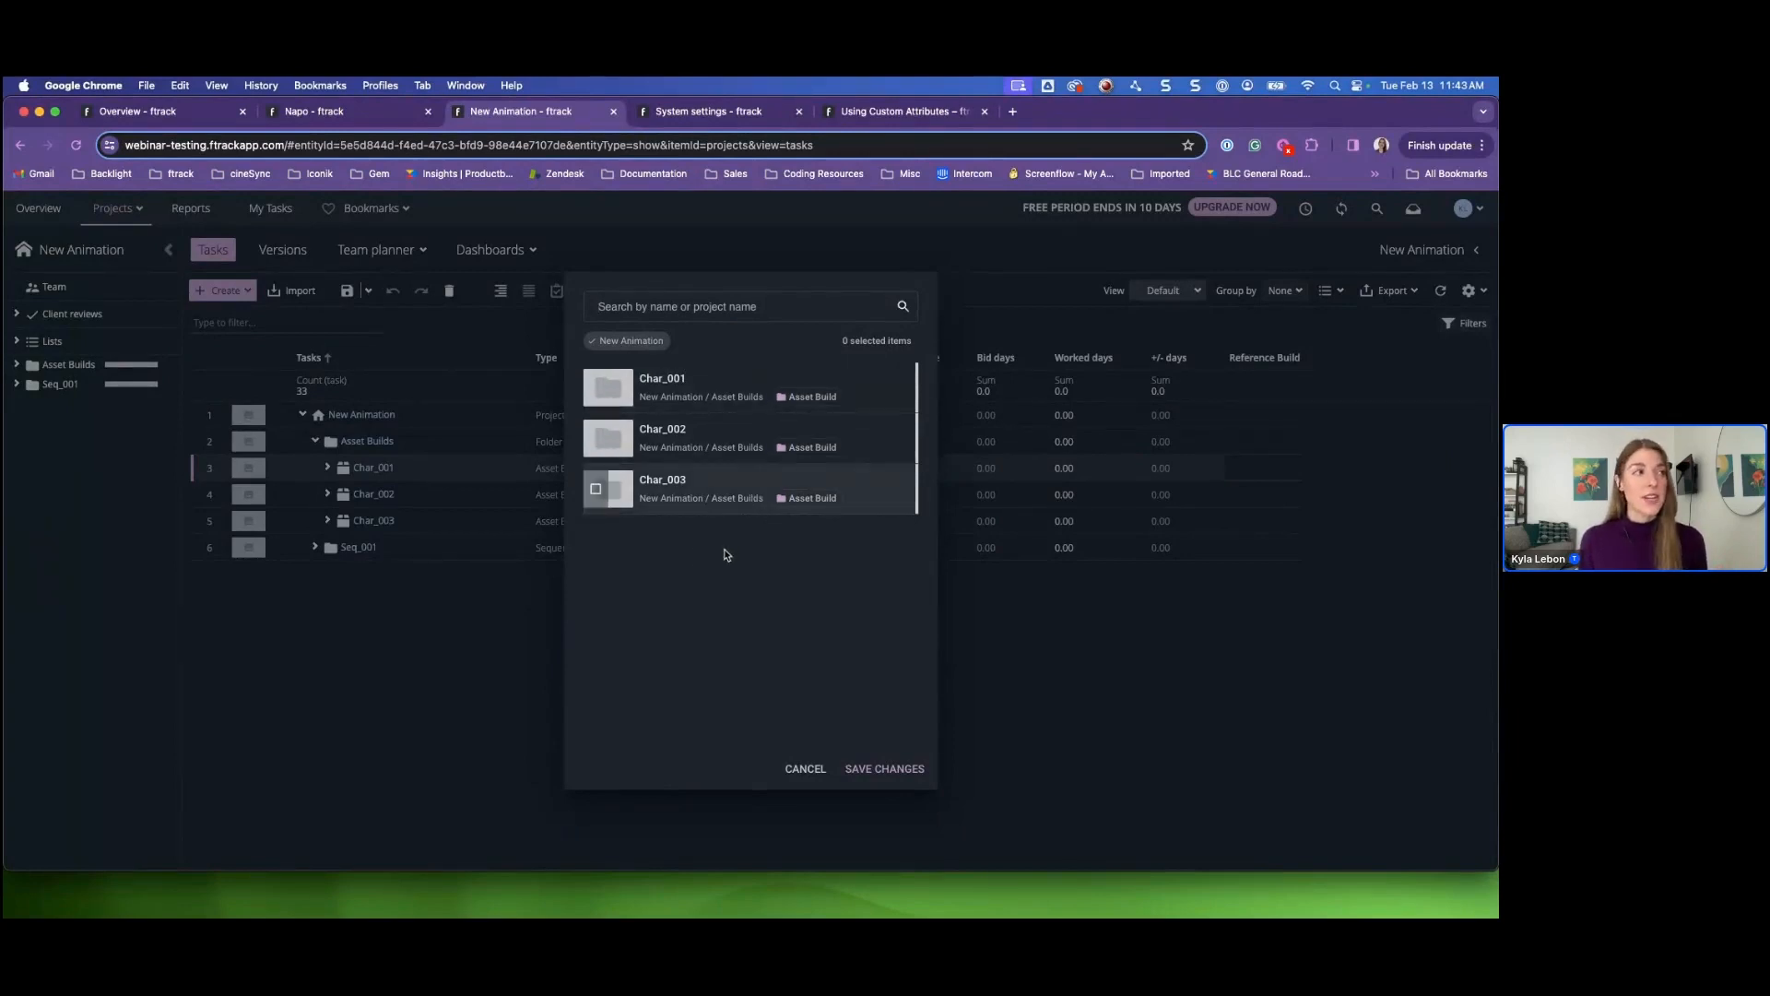
left_click(594, 344)
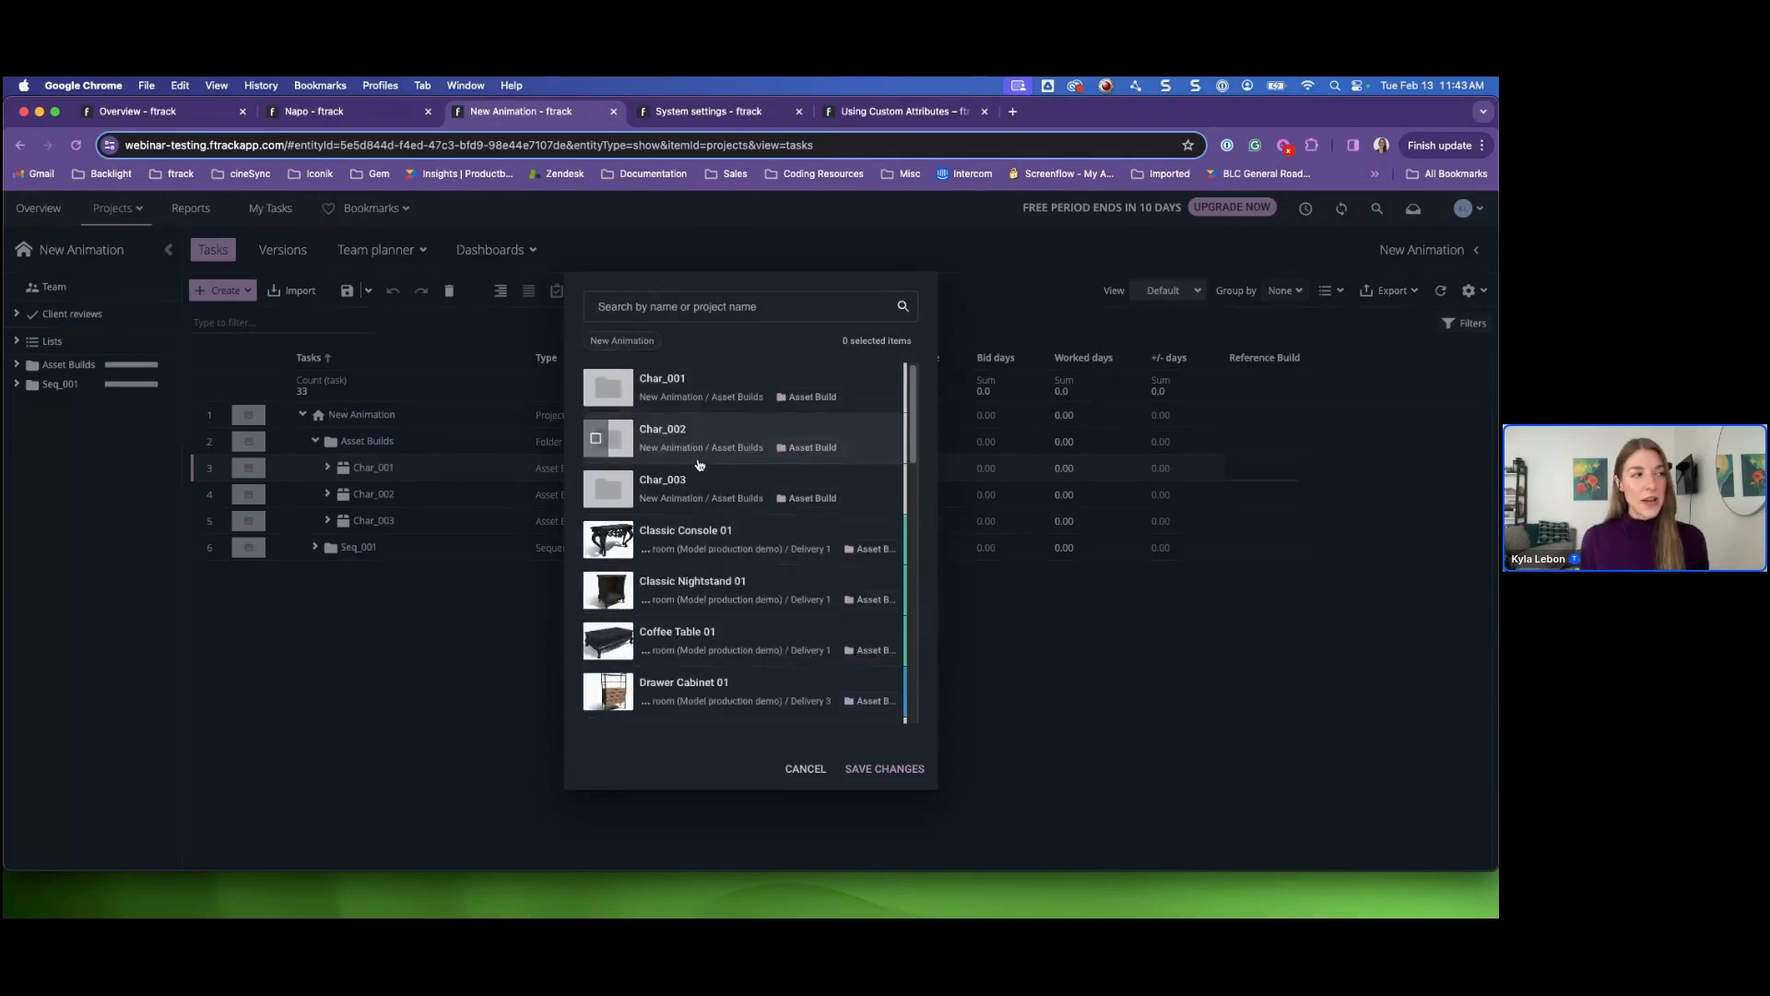
scroll(677, 461, "down", 2)
scroll(683, 476, "down", 10)
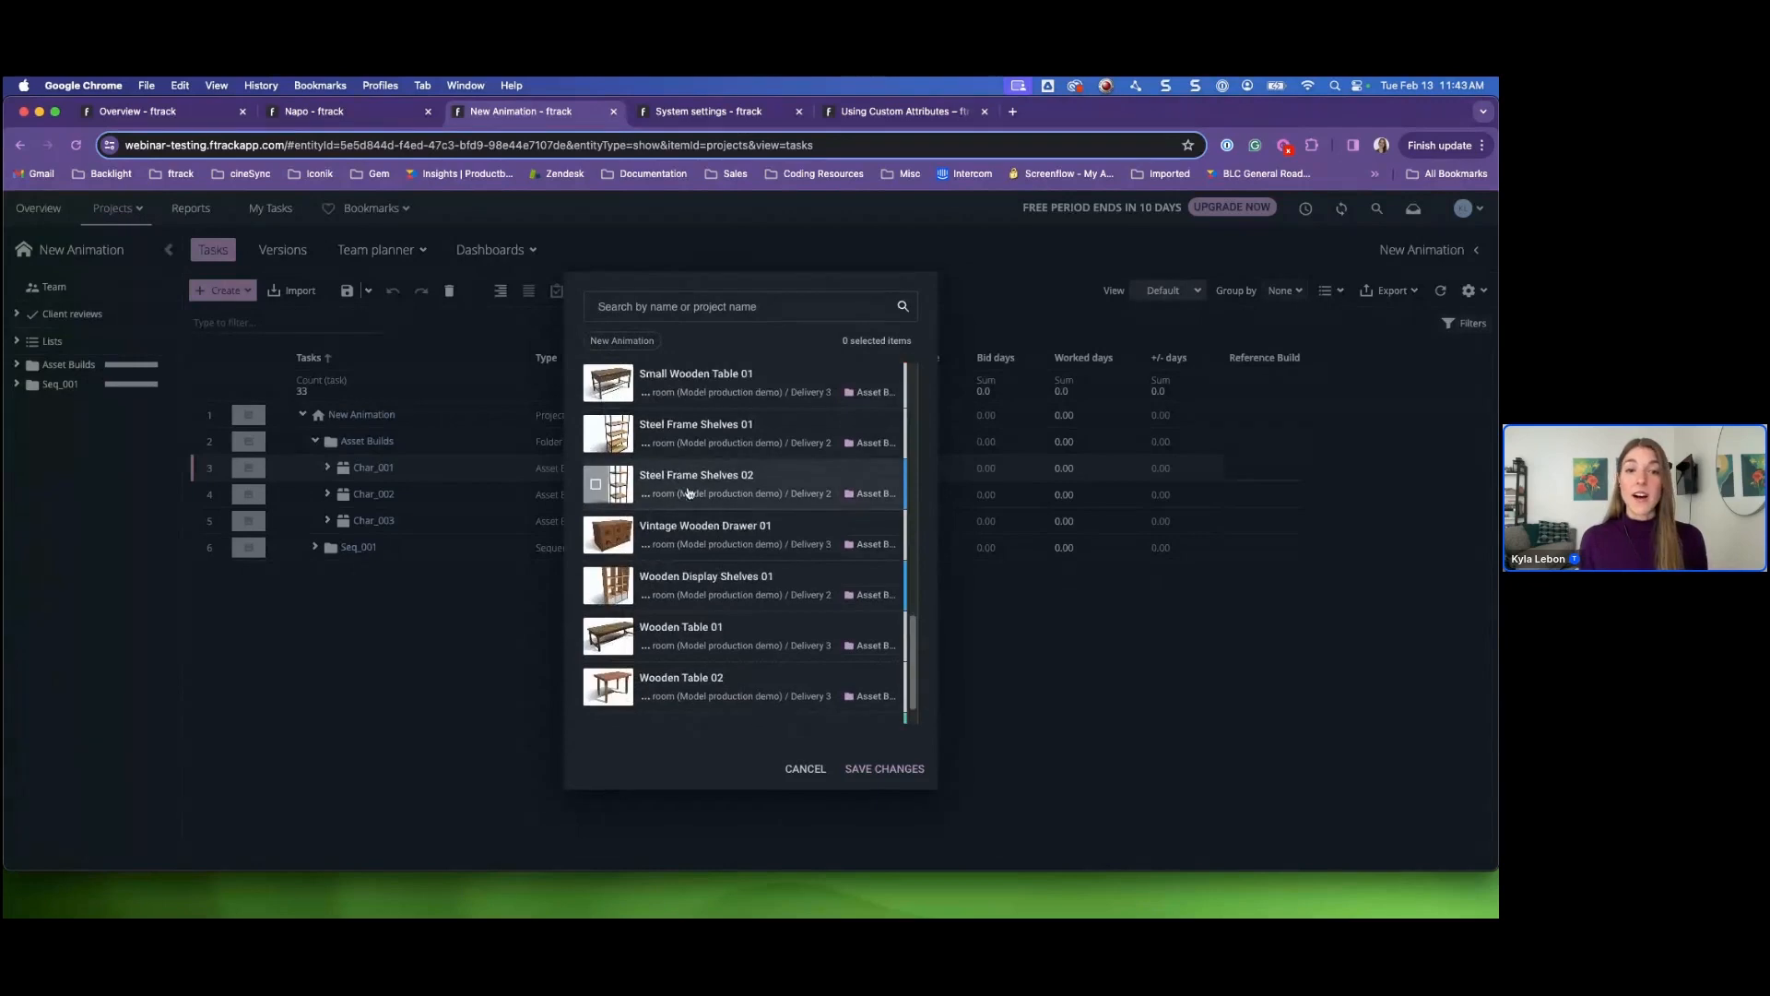
scroll(696, 510, "up", 10)
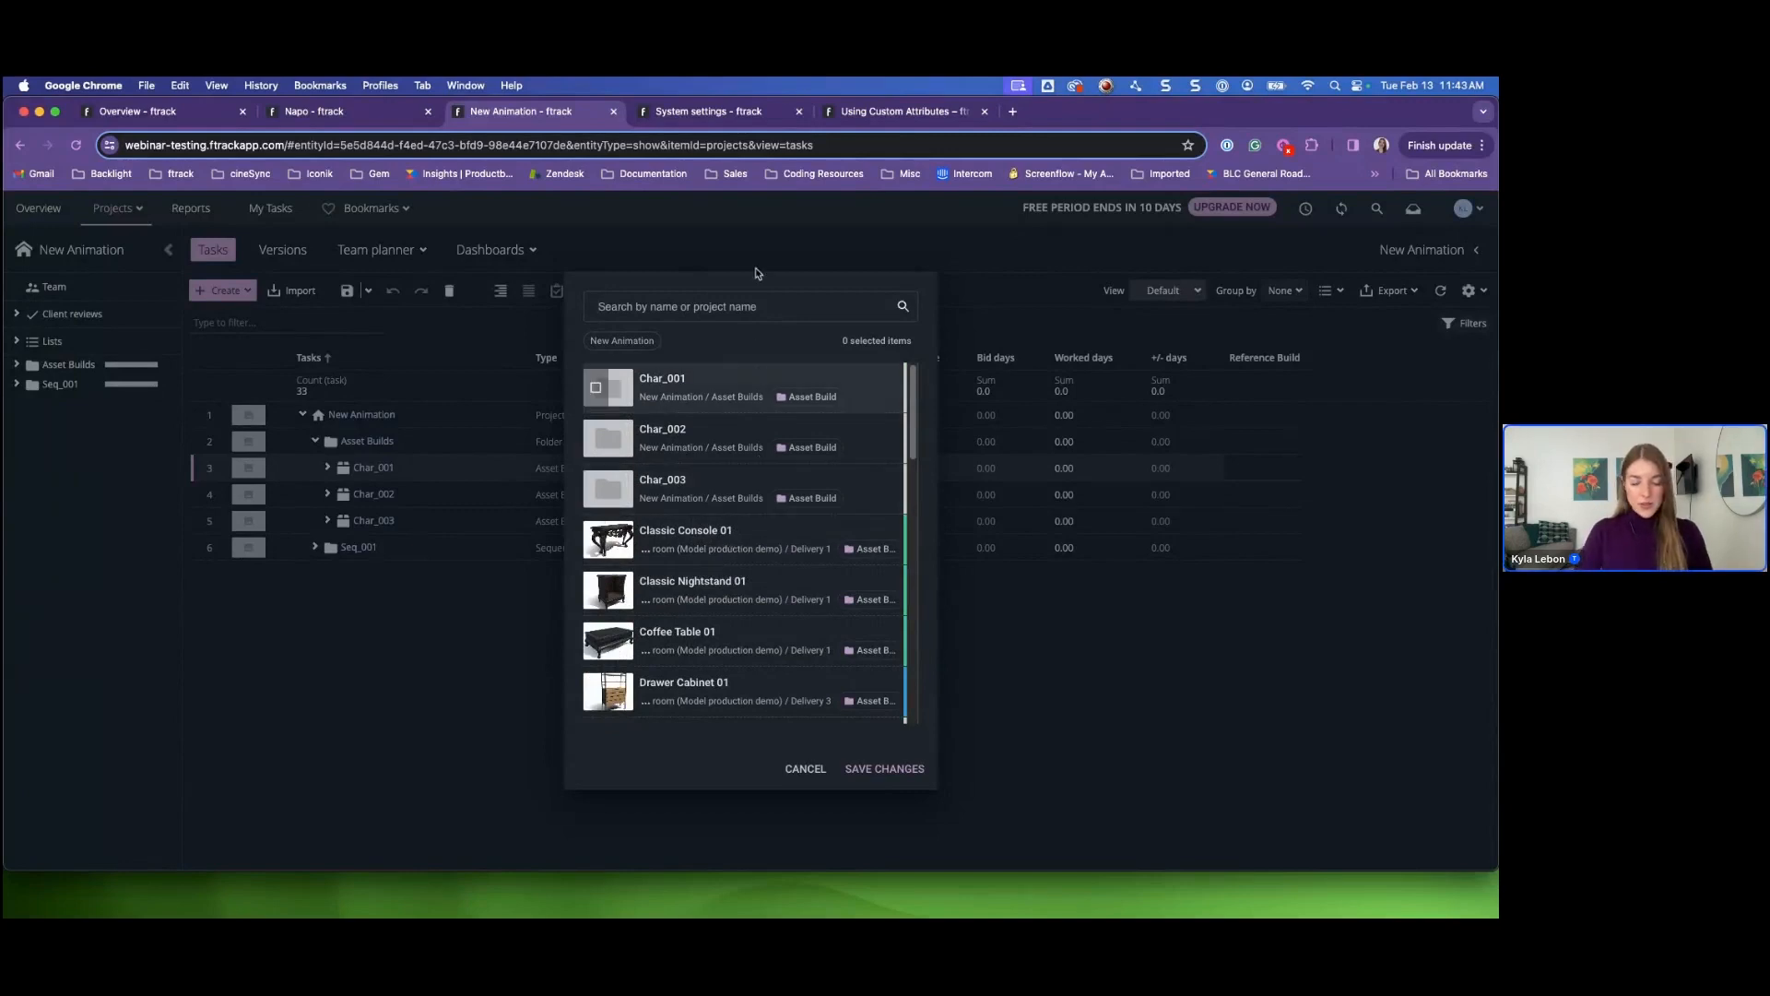
type("grand")
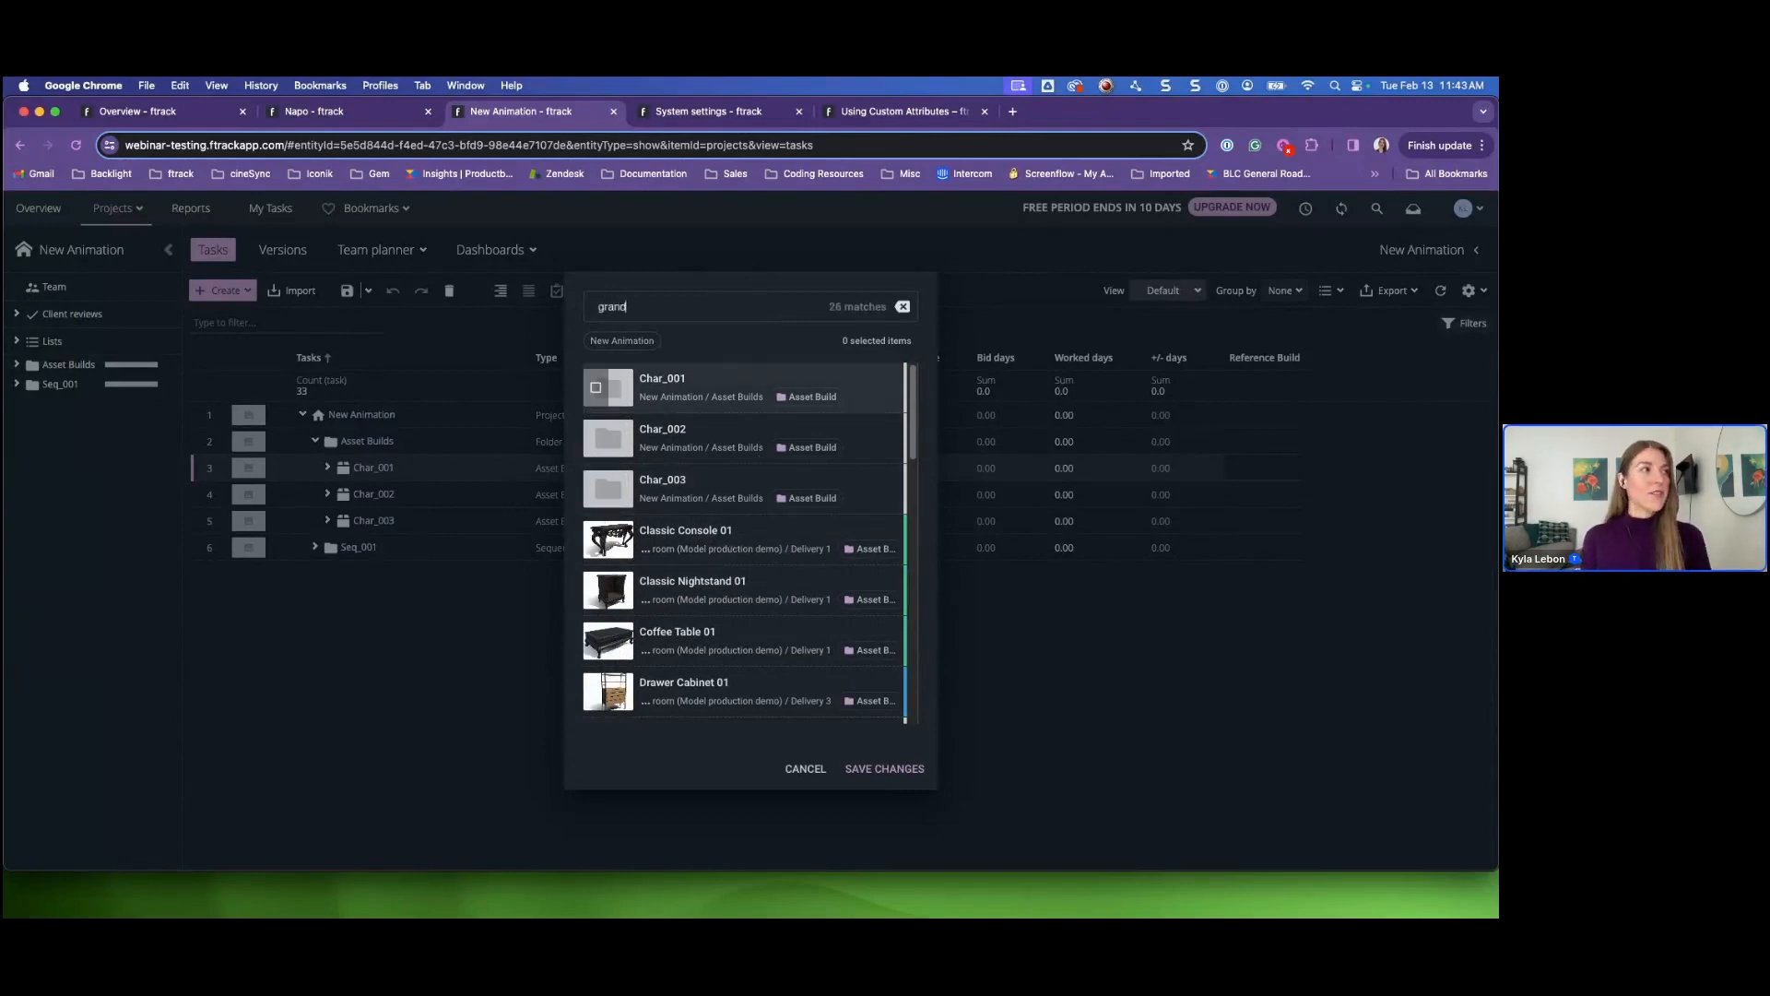
left_click(595, 389)
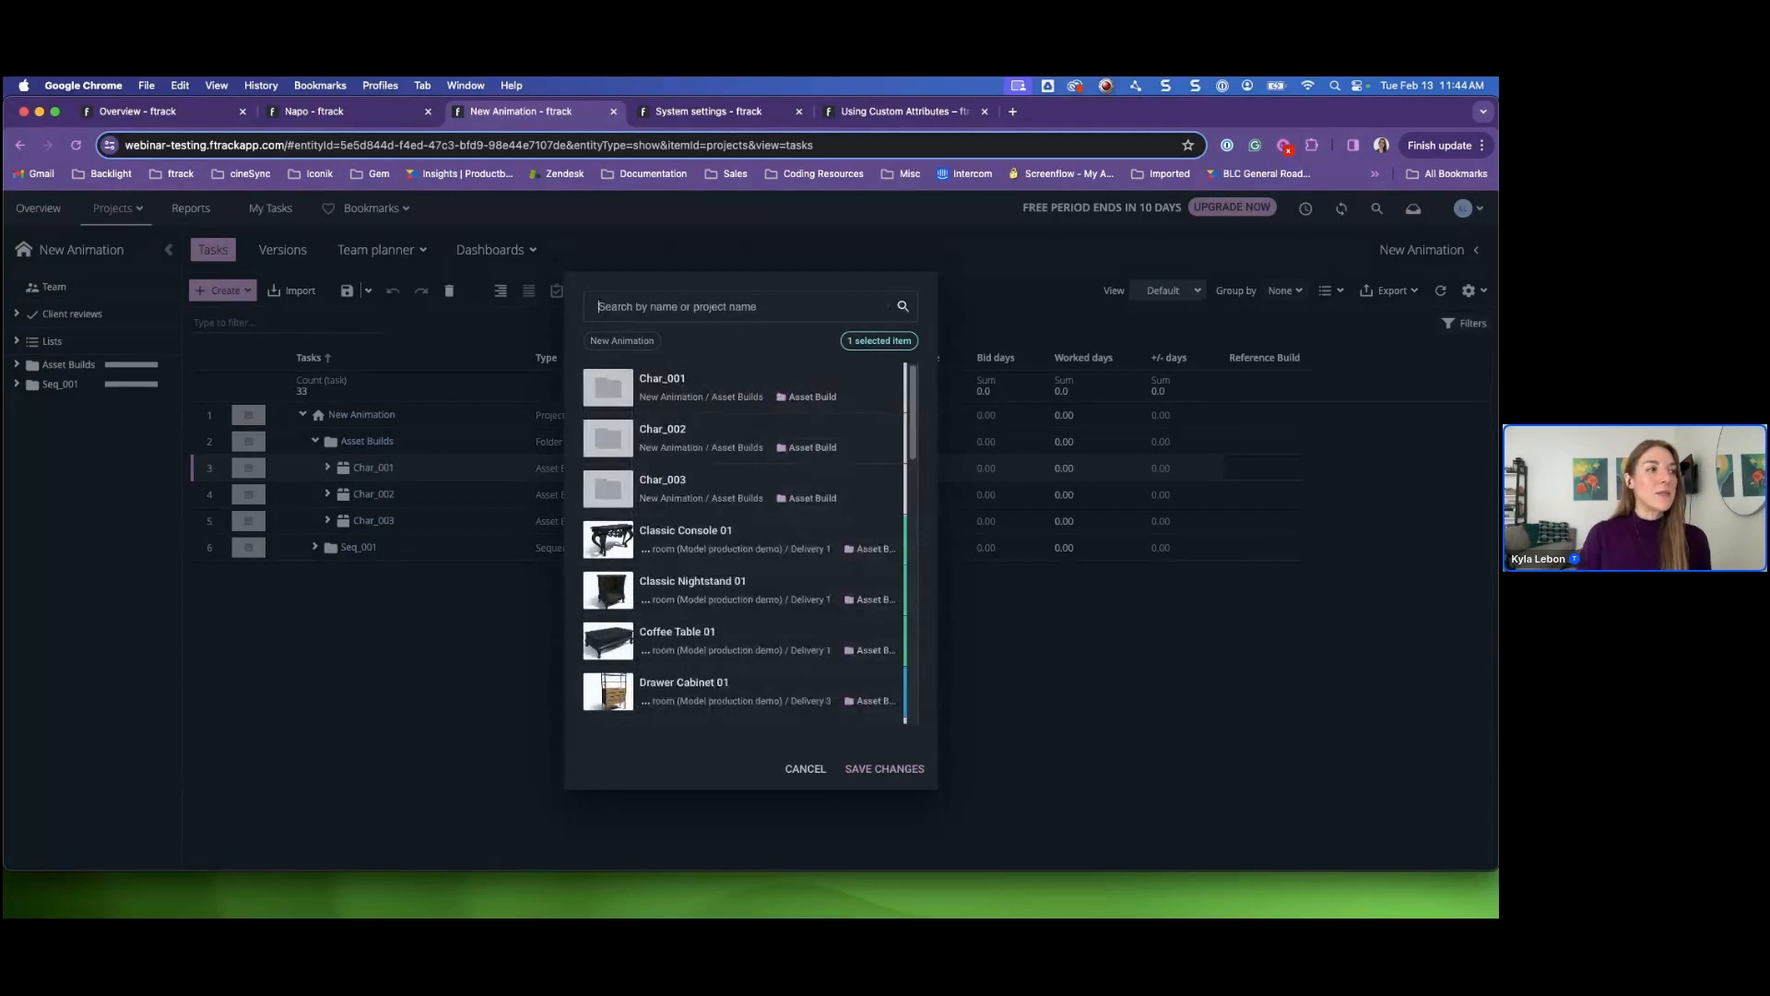
- Add Drone Craft from the Sync (VFX demo) project to Char_001's Reference Build selection and save the changes
scroll(726, 435, "down", 2)
scroll(726, 435, "down", 5)
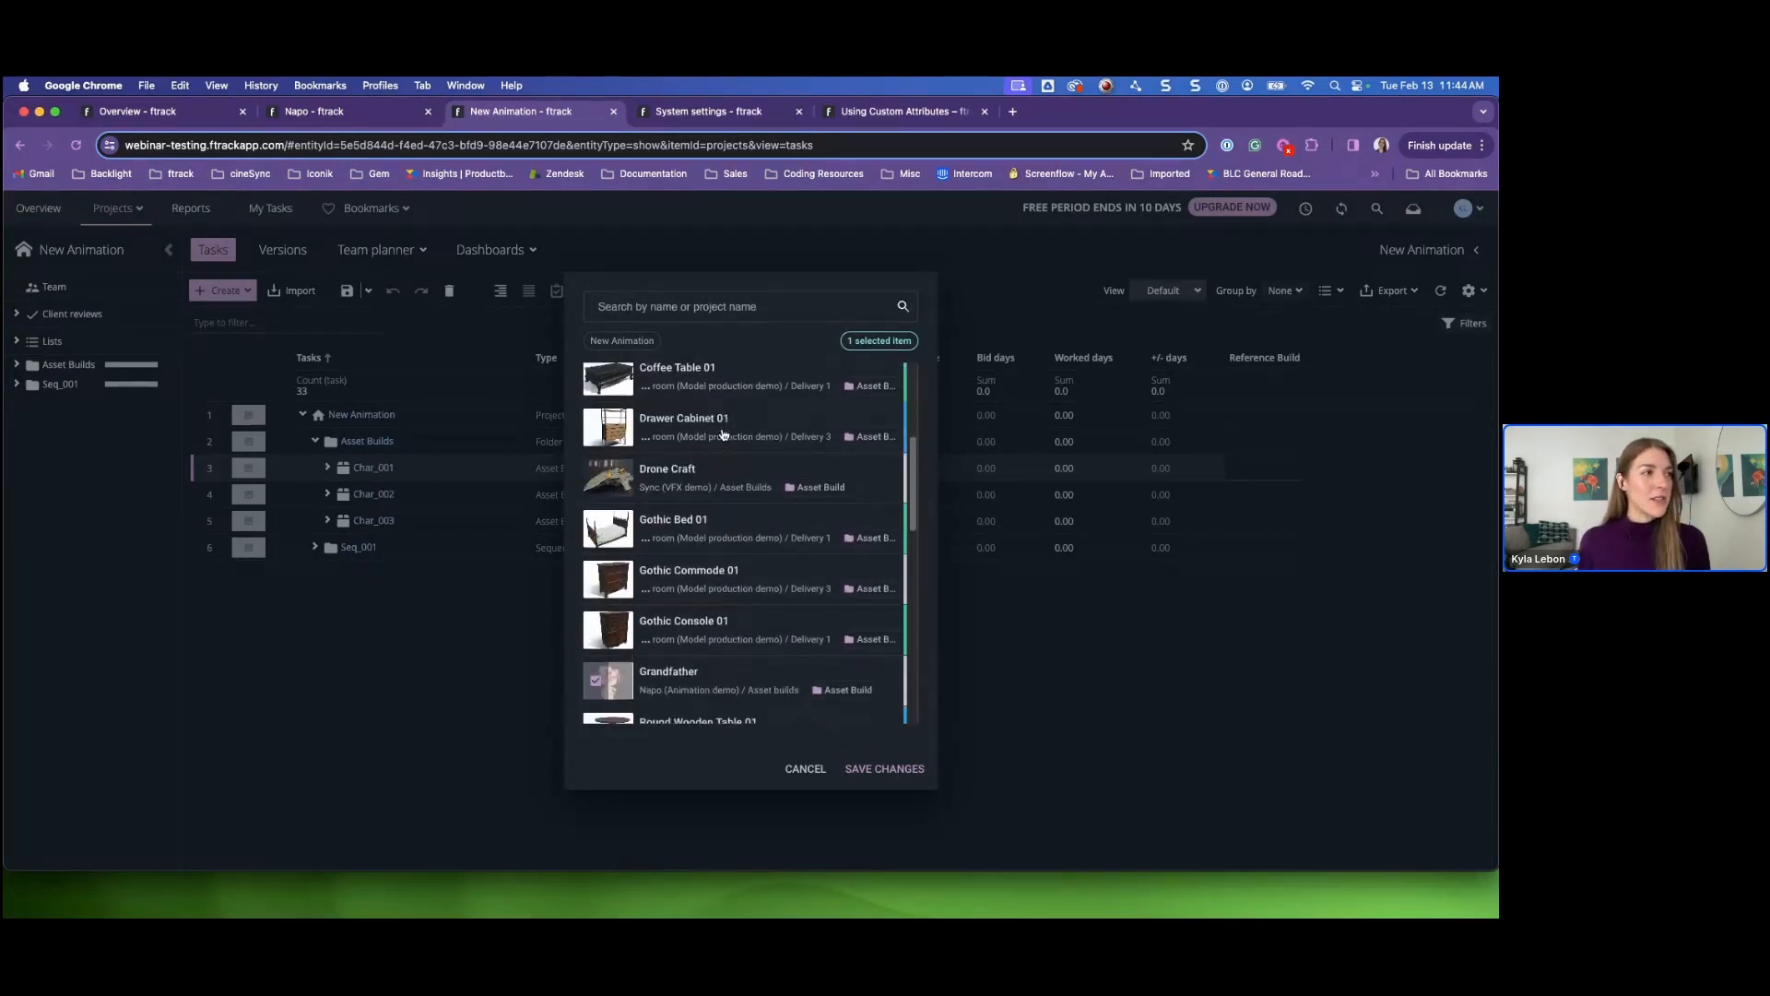
scroll(724, 434, "up", 1)
left_click(599, 507)
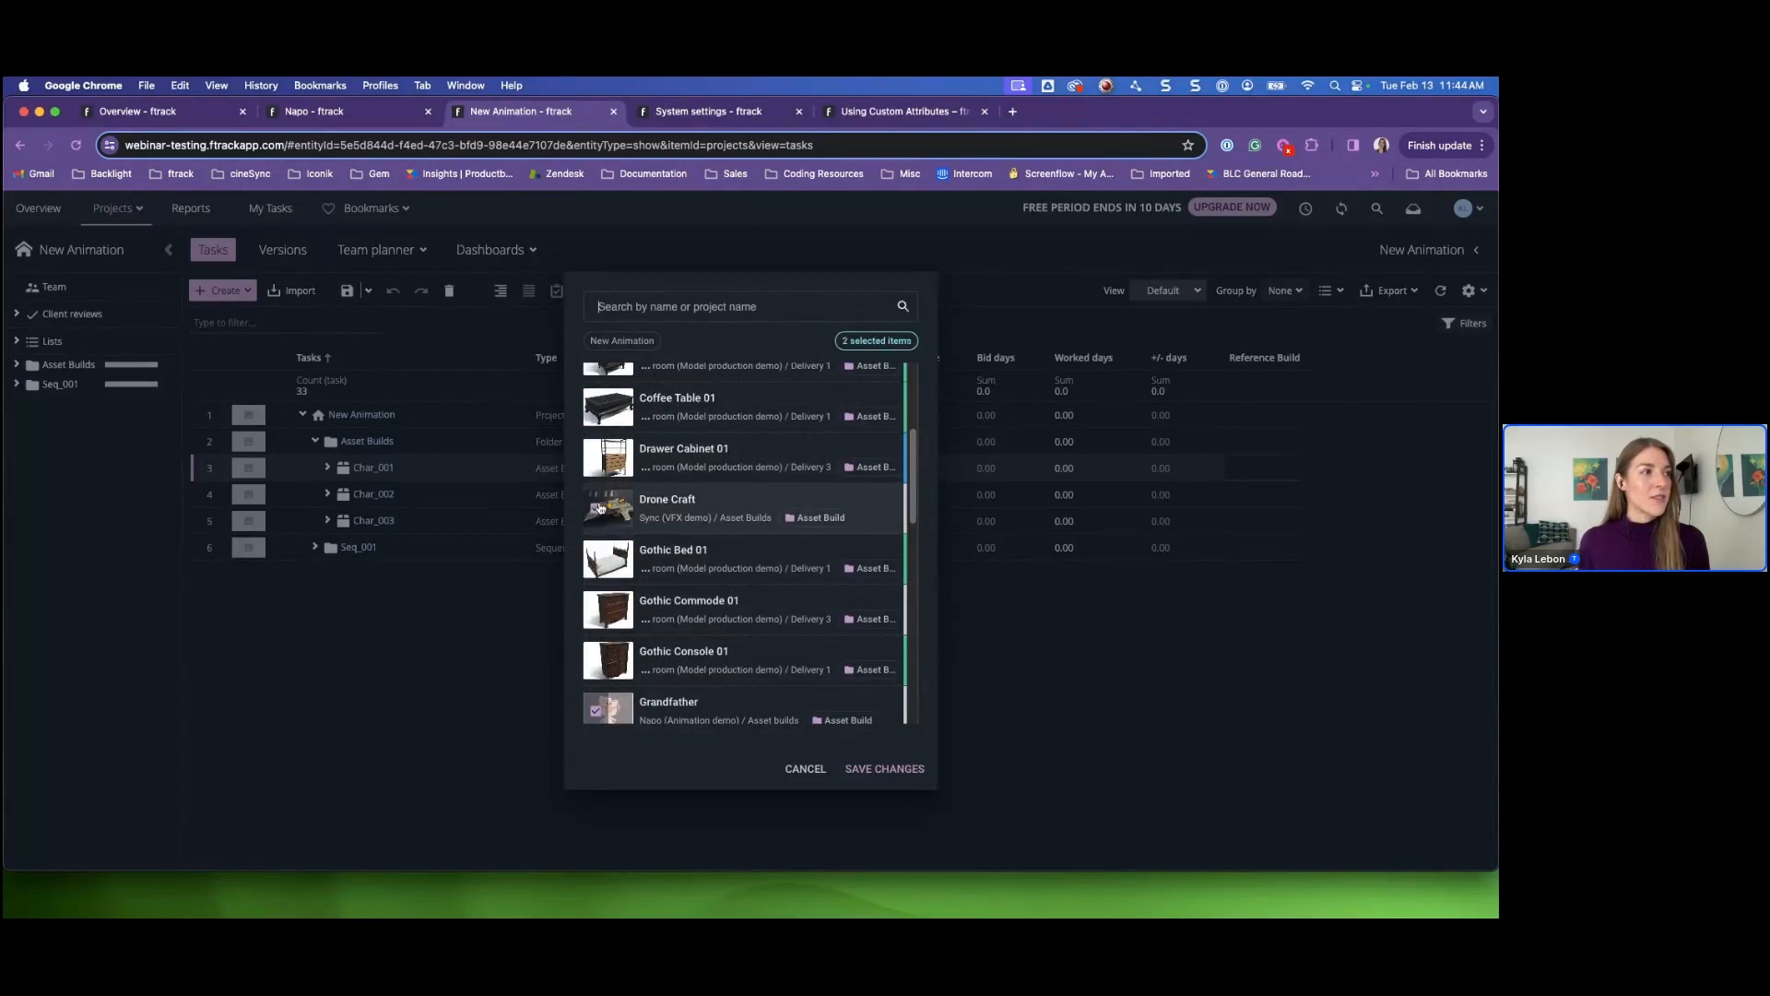
left_click(887, 769)
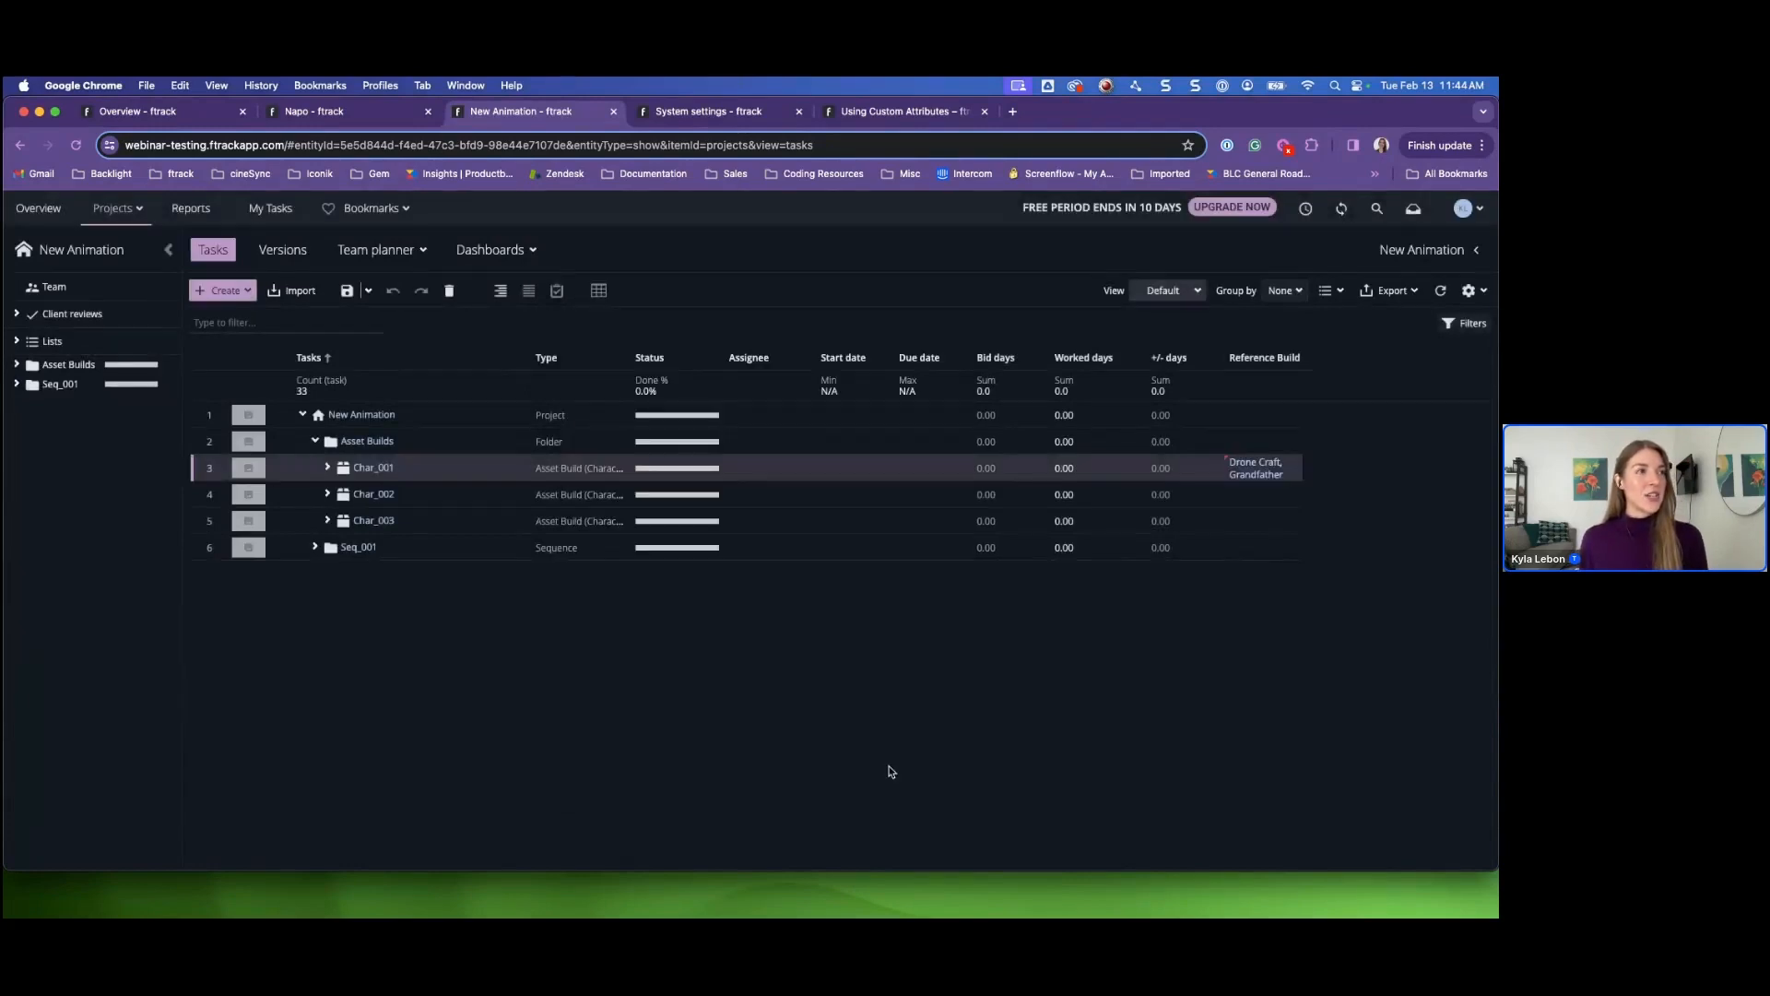
left_click(348, 292)
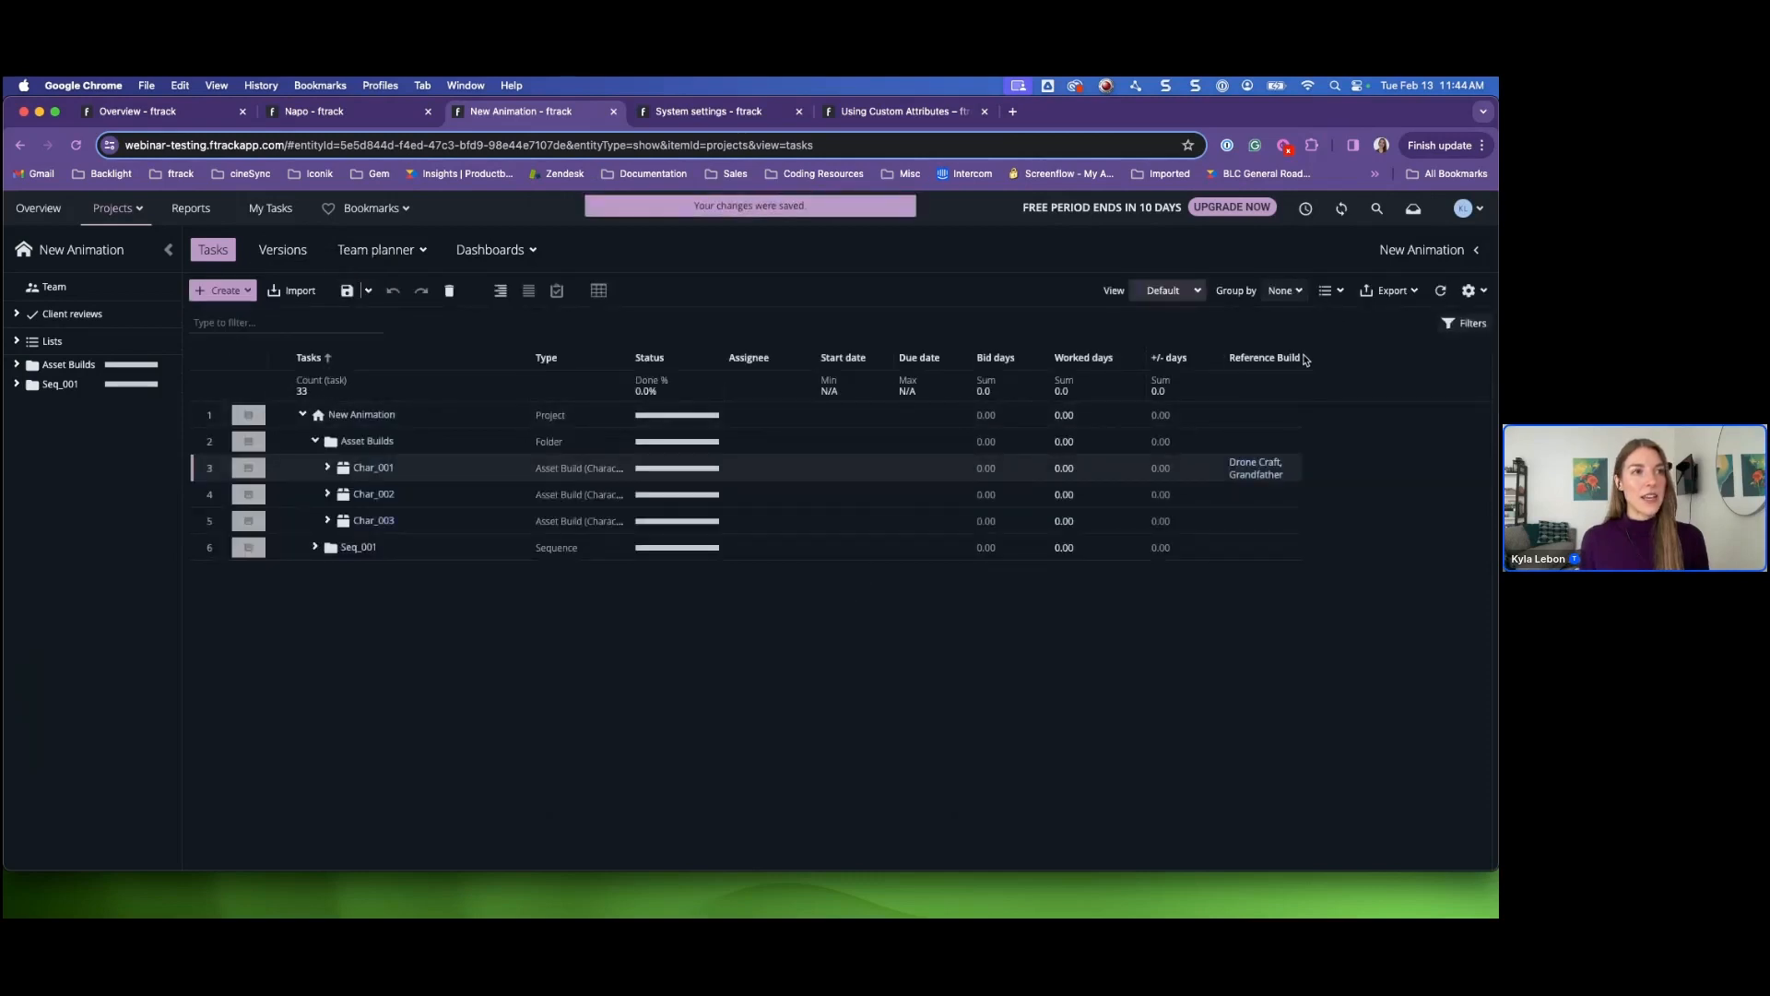
- Widen the Reference Build column and view the details of the linked Grandfather asset build
left_click_drag(1305, 359, 1347, 360)
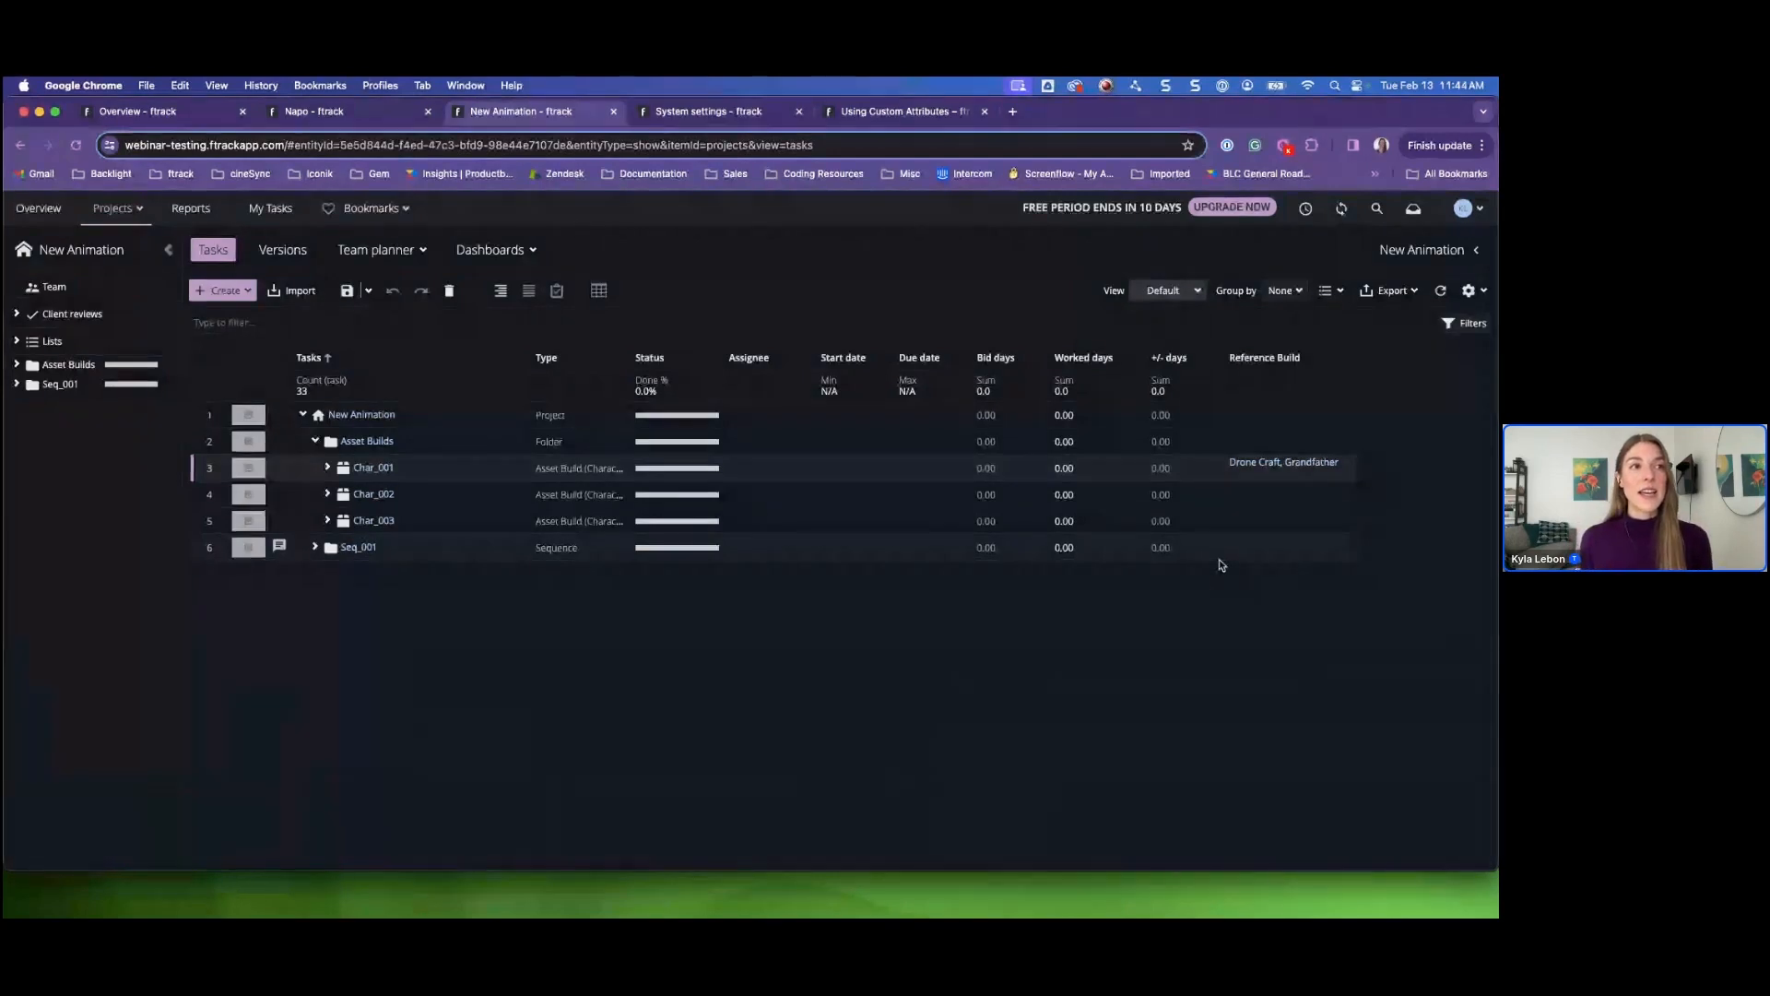
left_click(1310, 464)
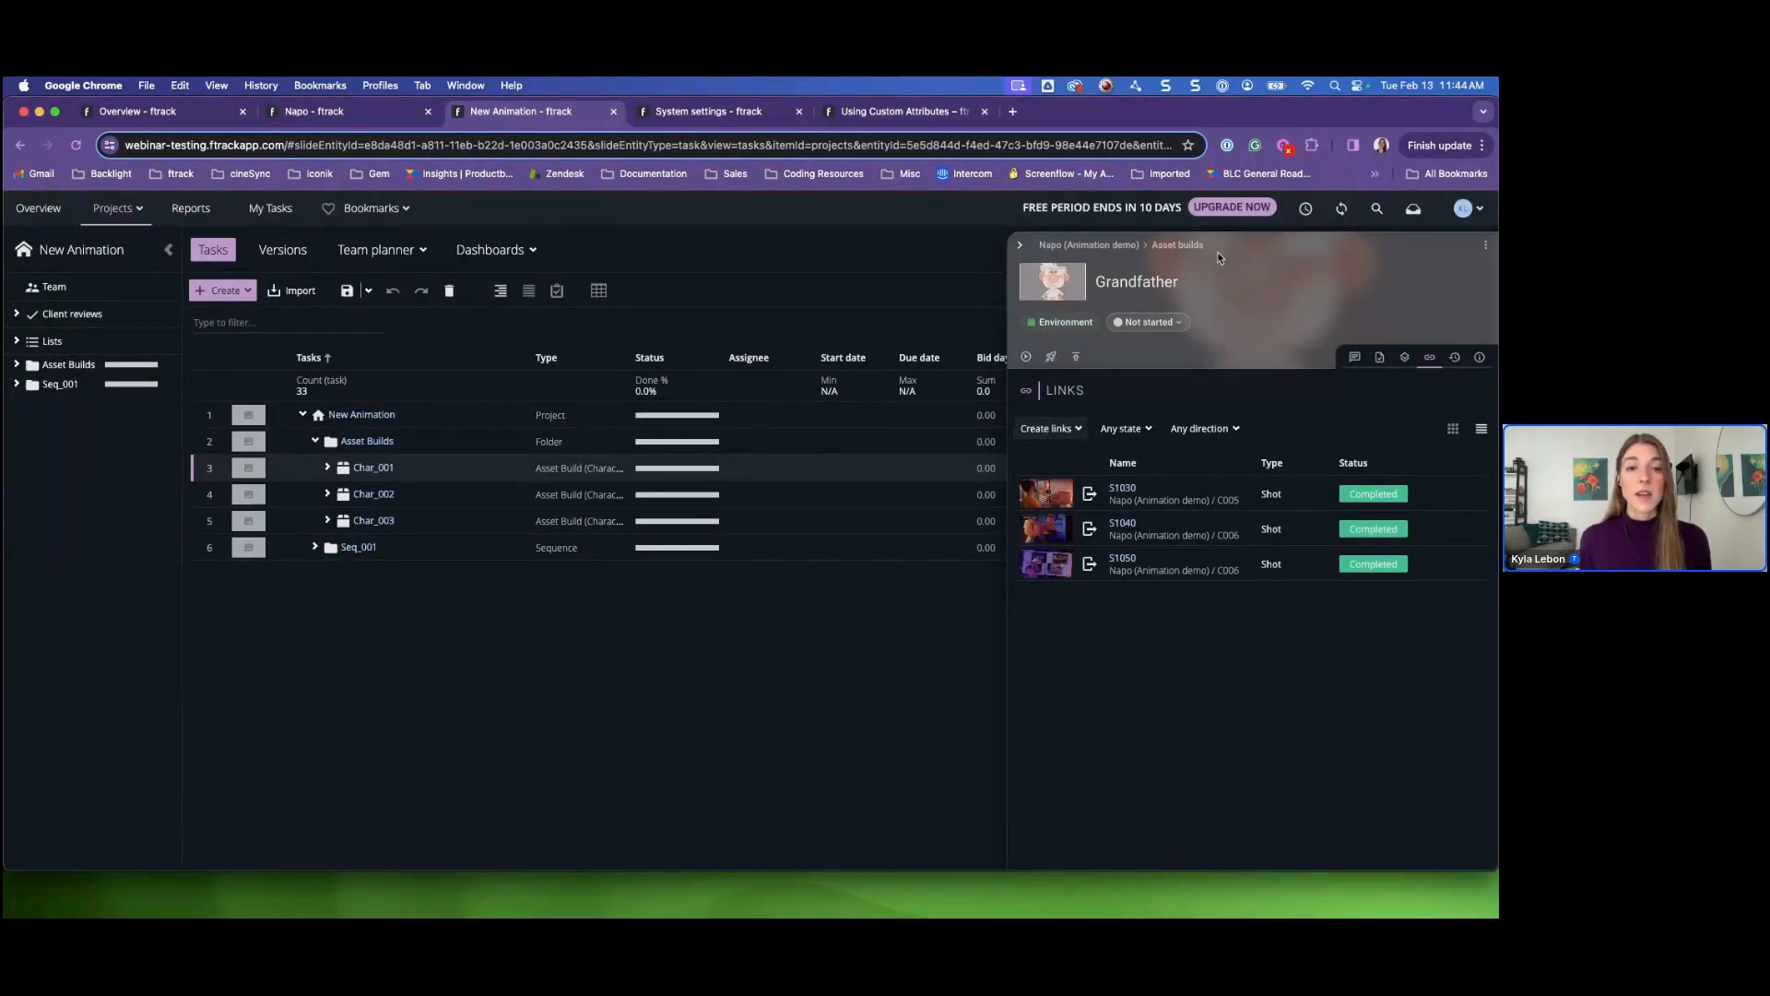
left_click(1020, 246)
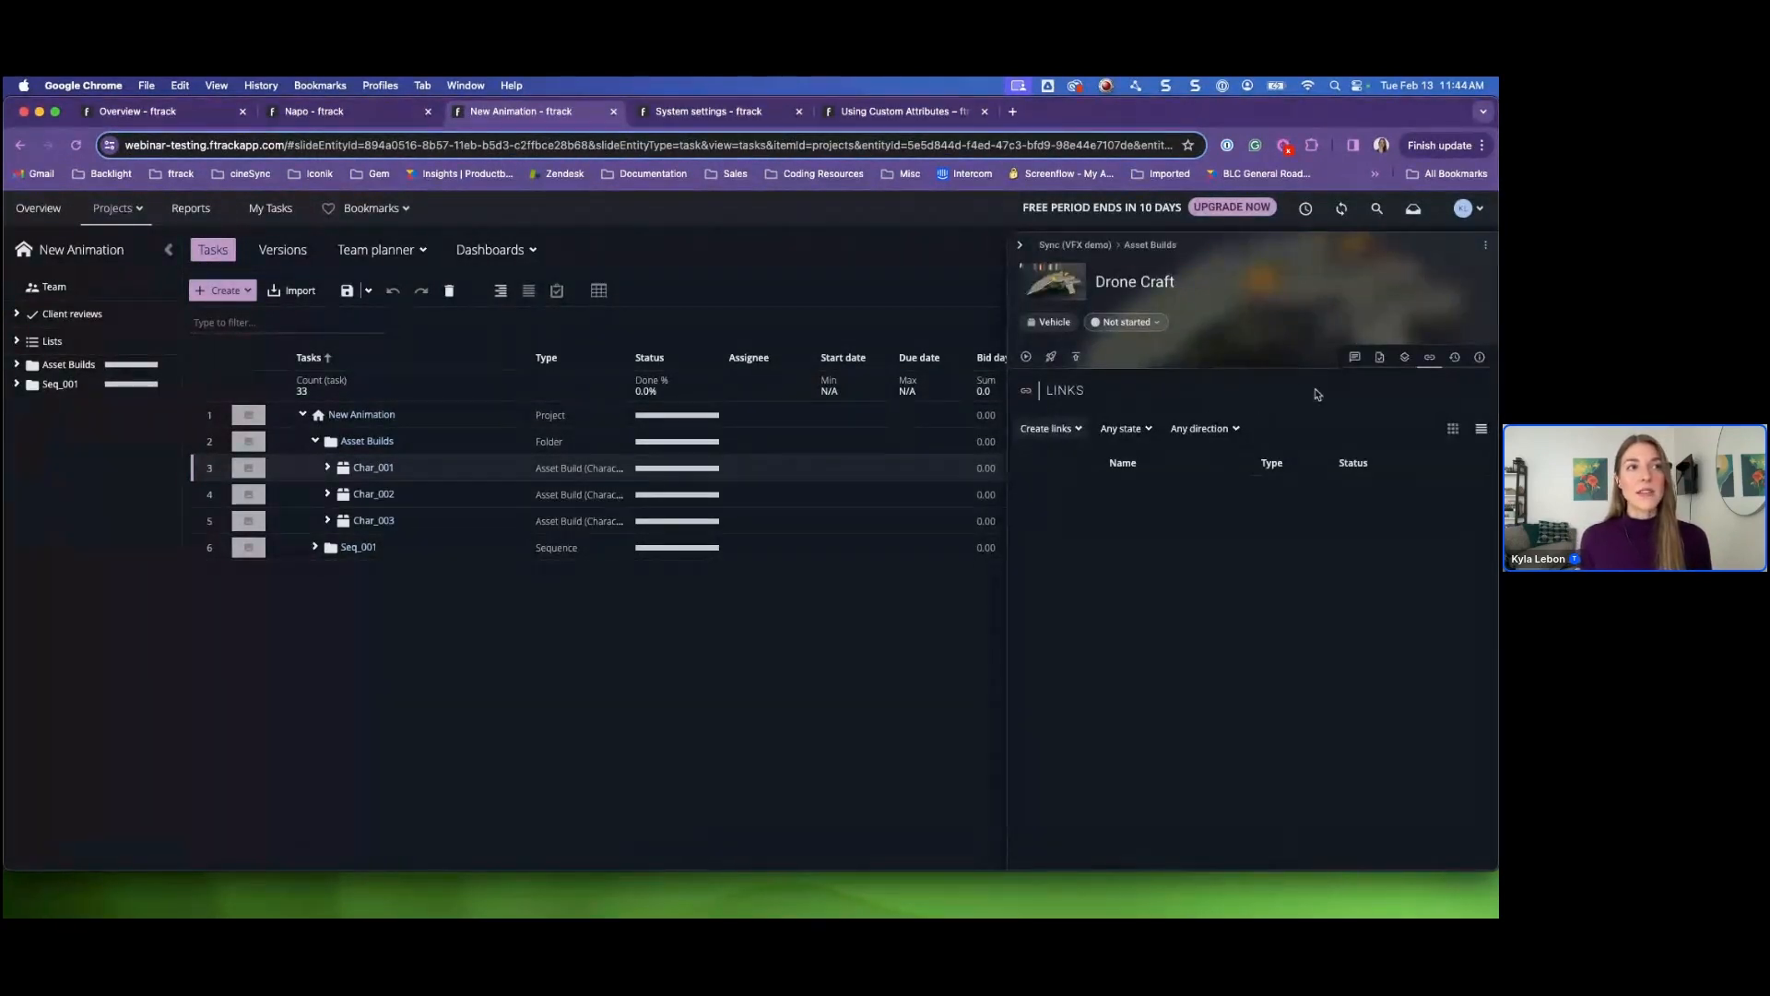
- Review the notes and versions of the linked Drone Craft asset build, and close its details
left_click(1355, 358)
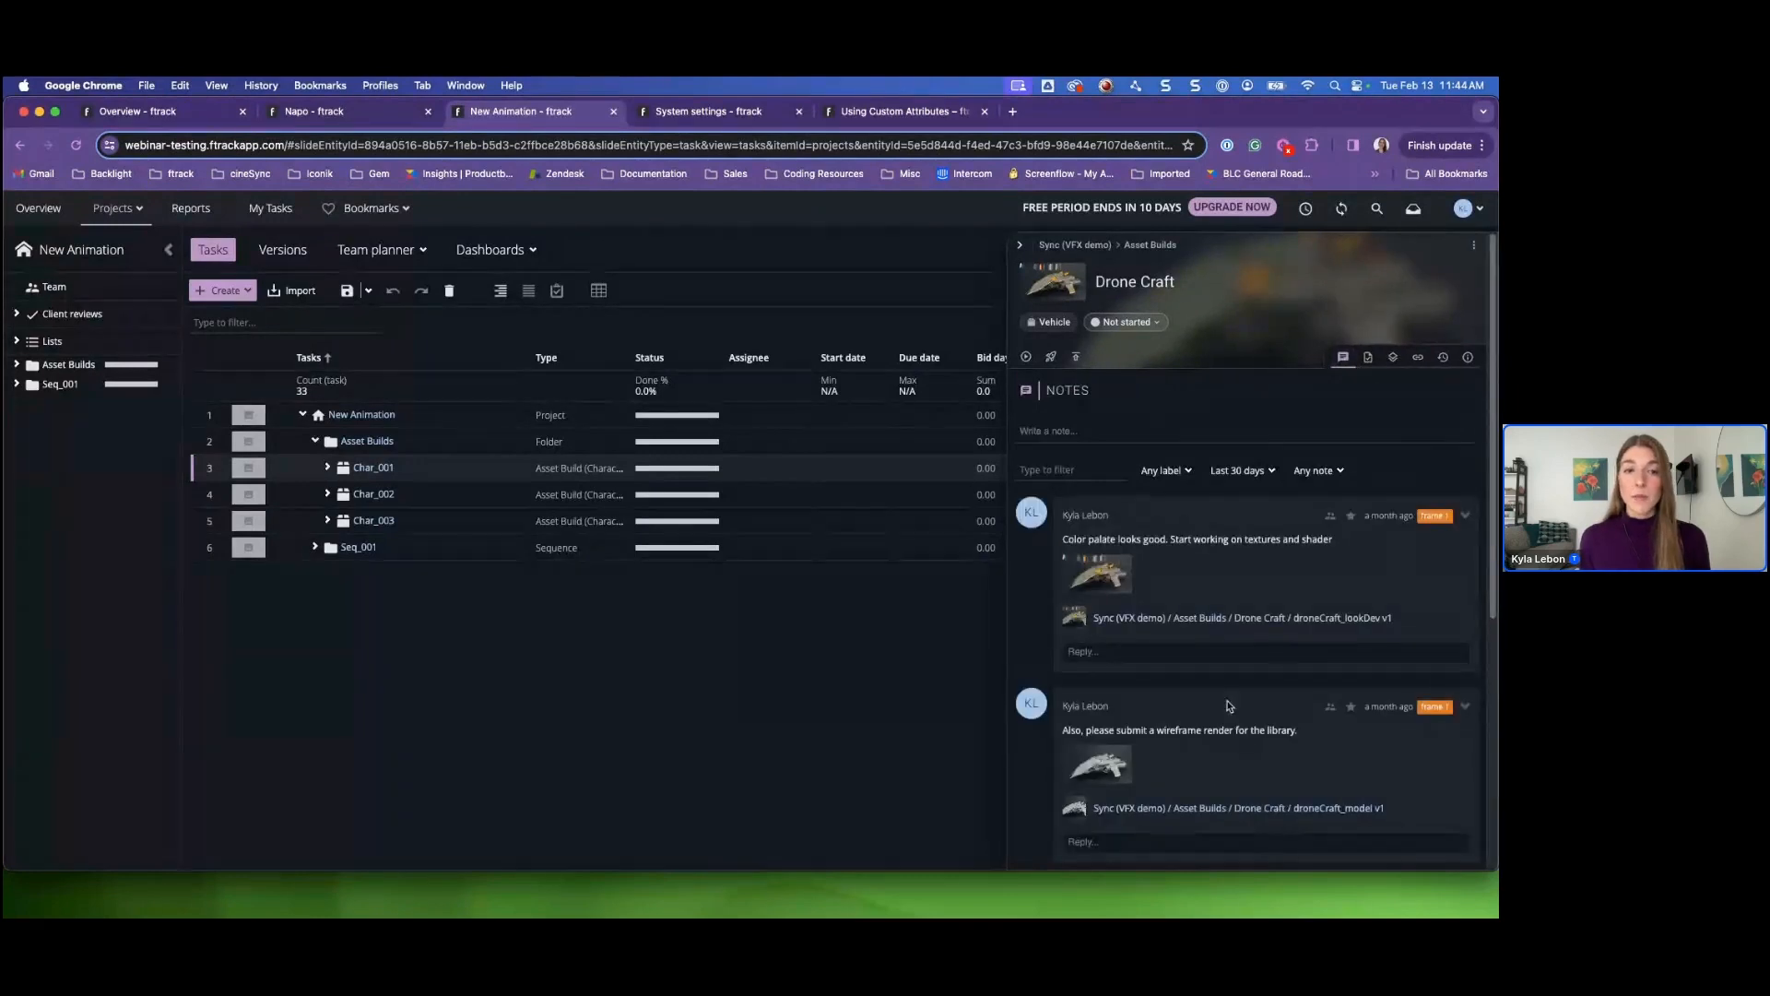
left_click(1394, 359)
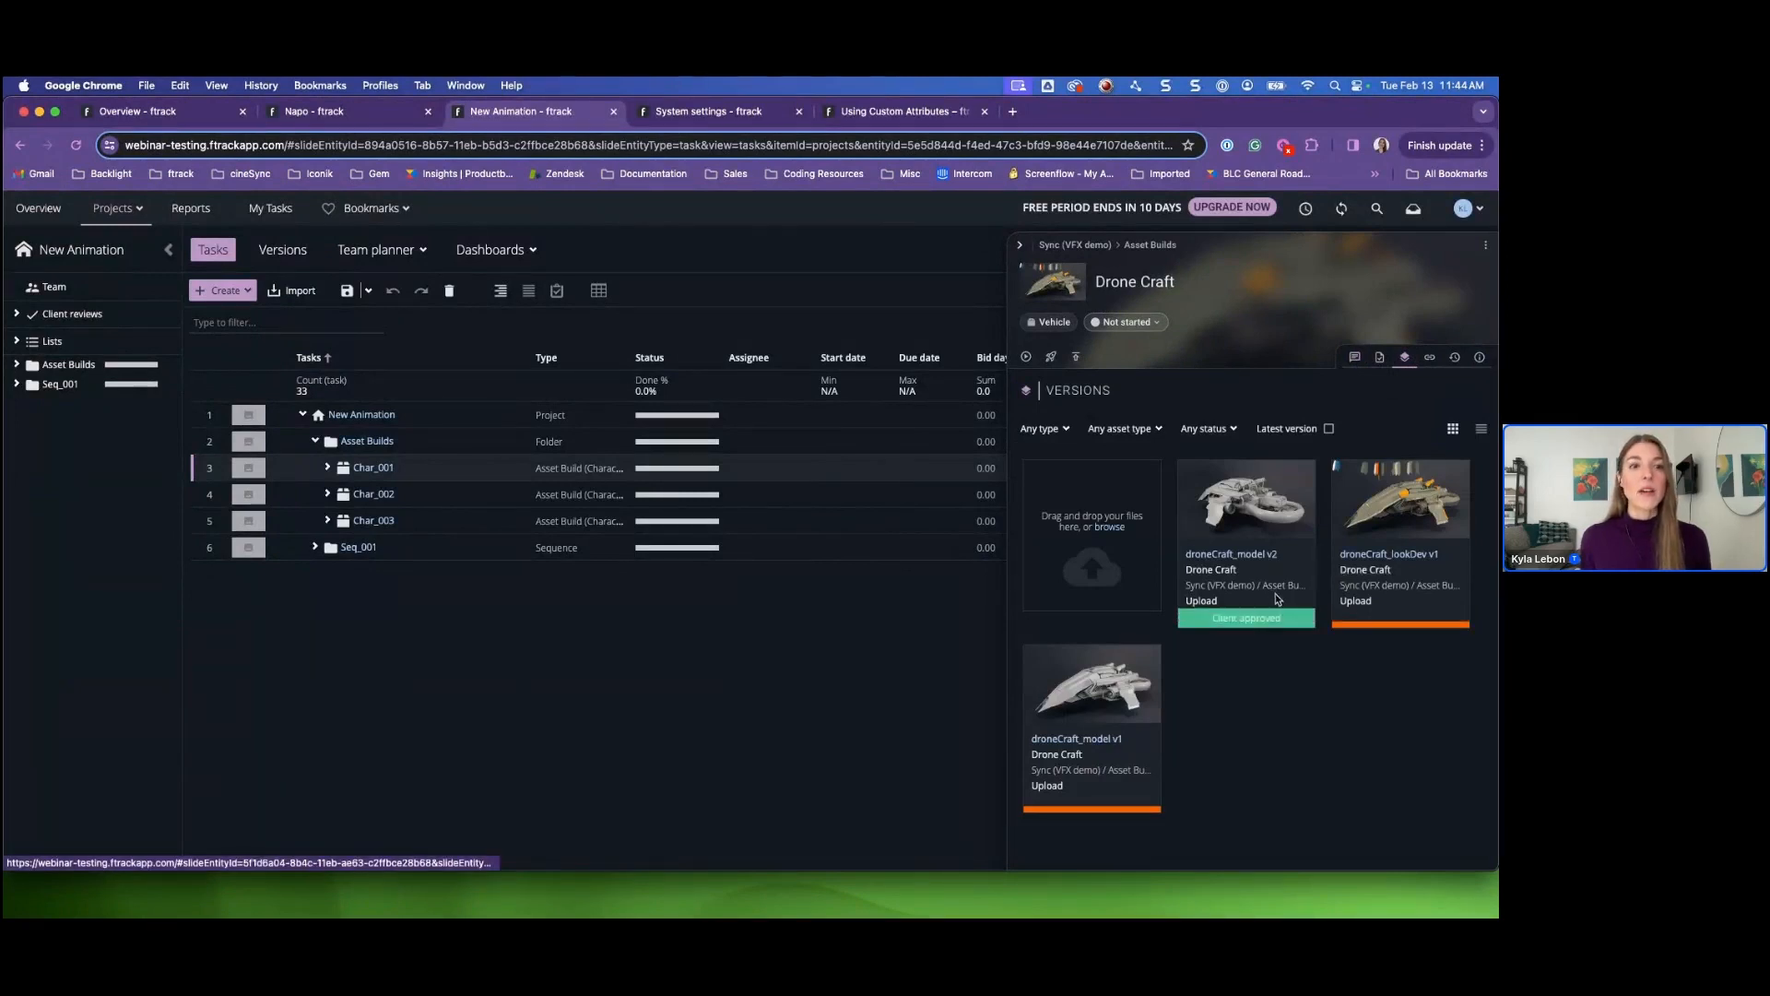
mouse_move(1210, 516)
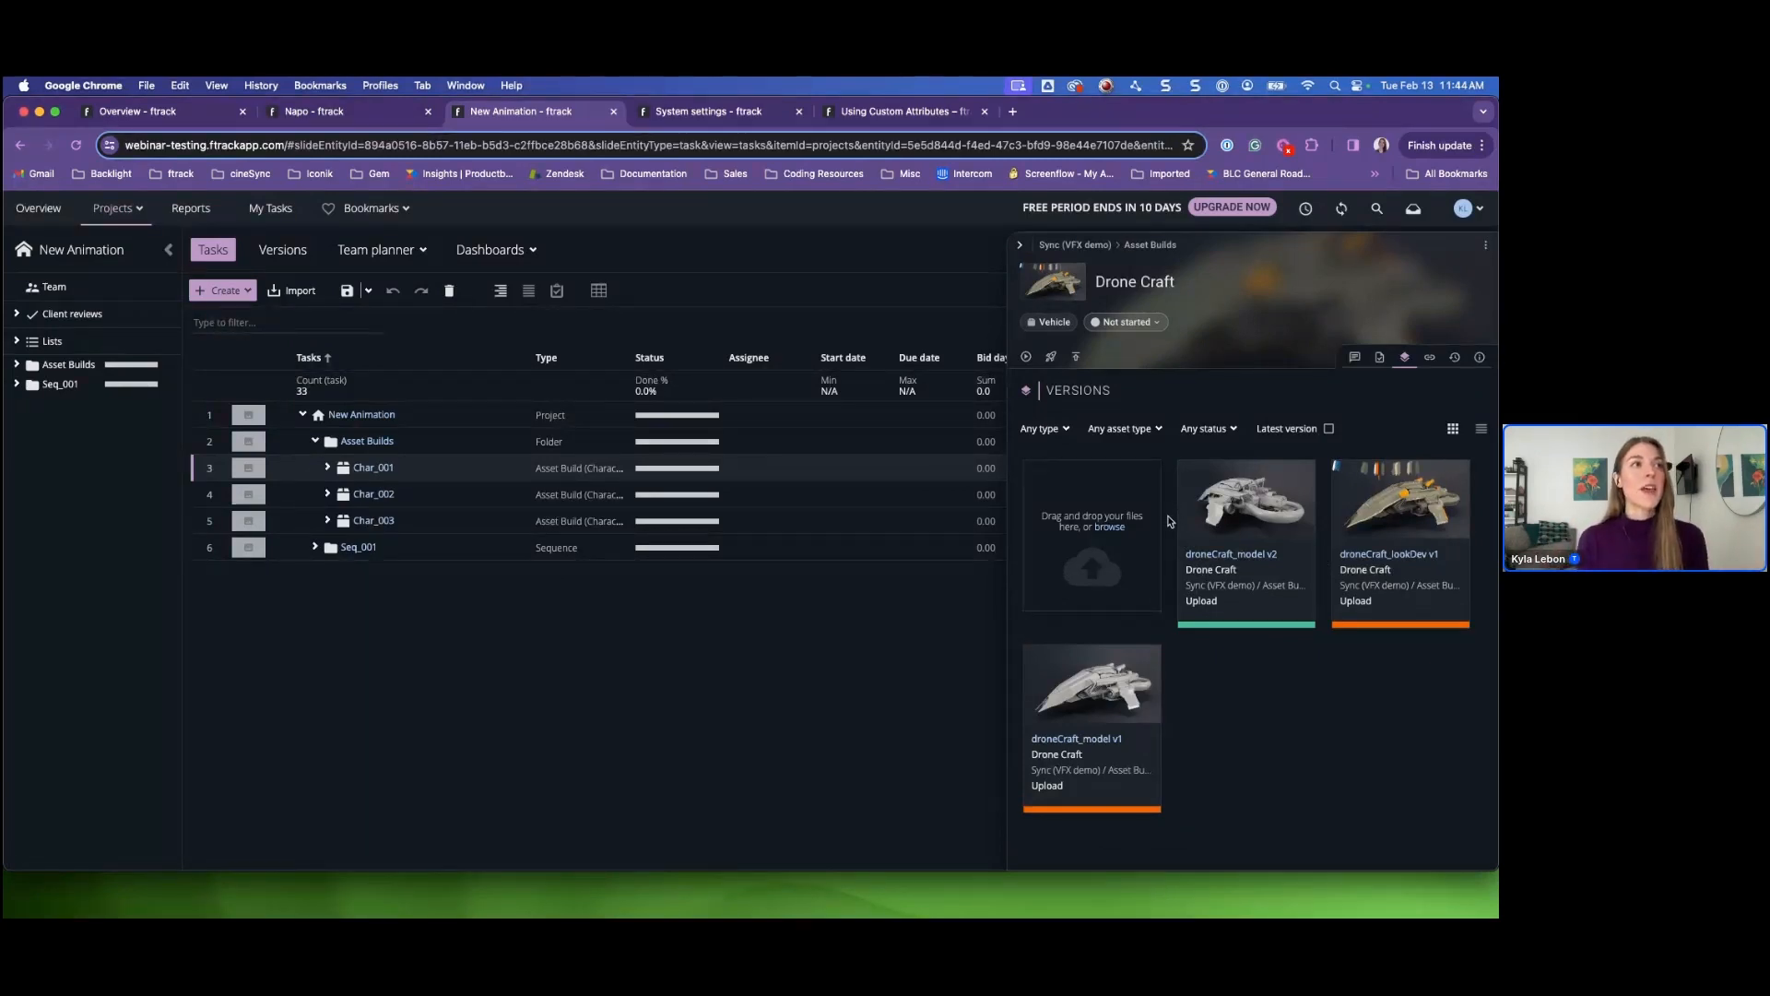
left_click(1019, 245)
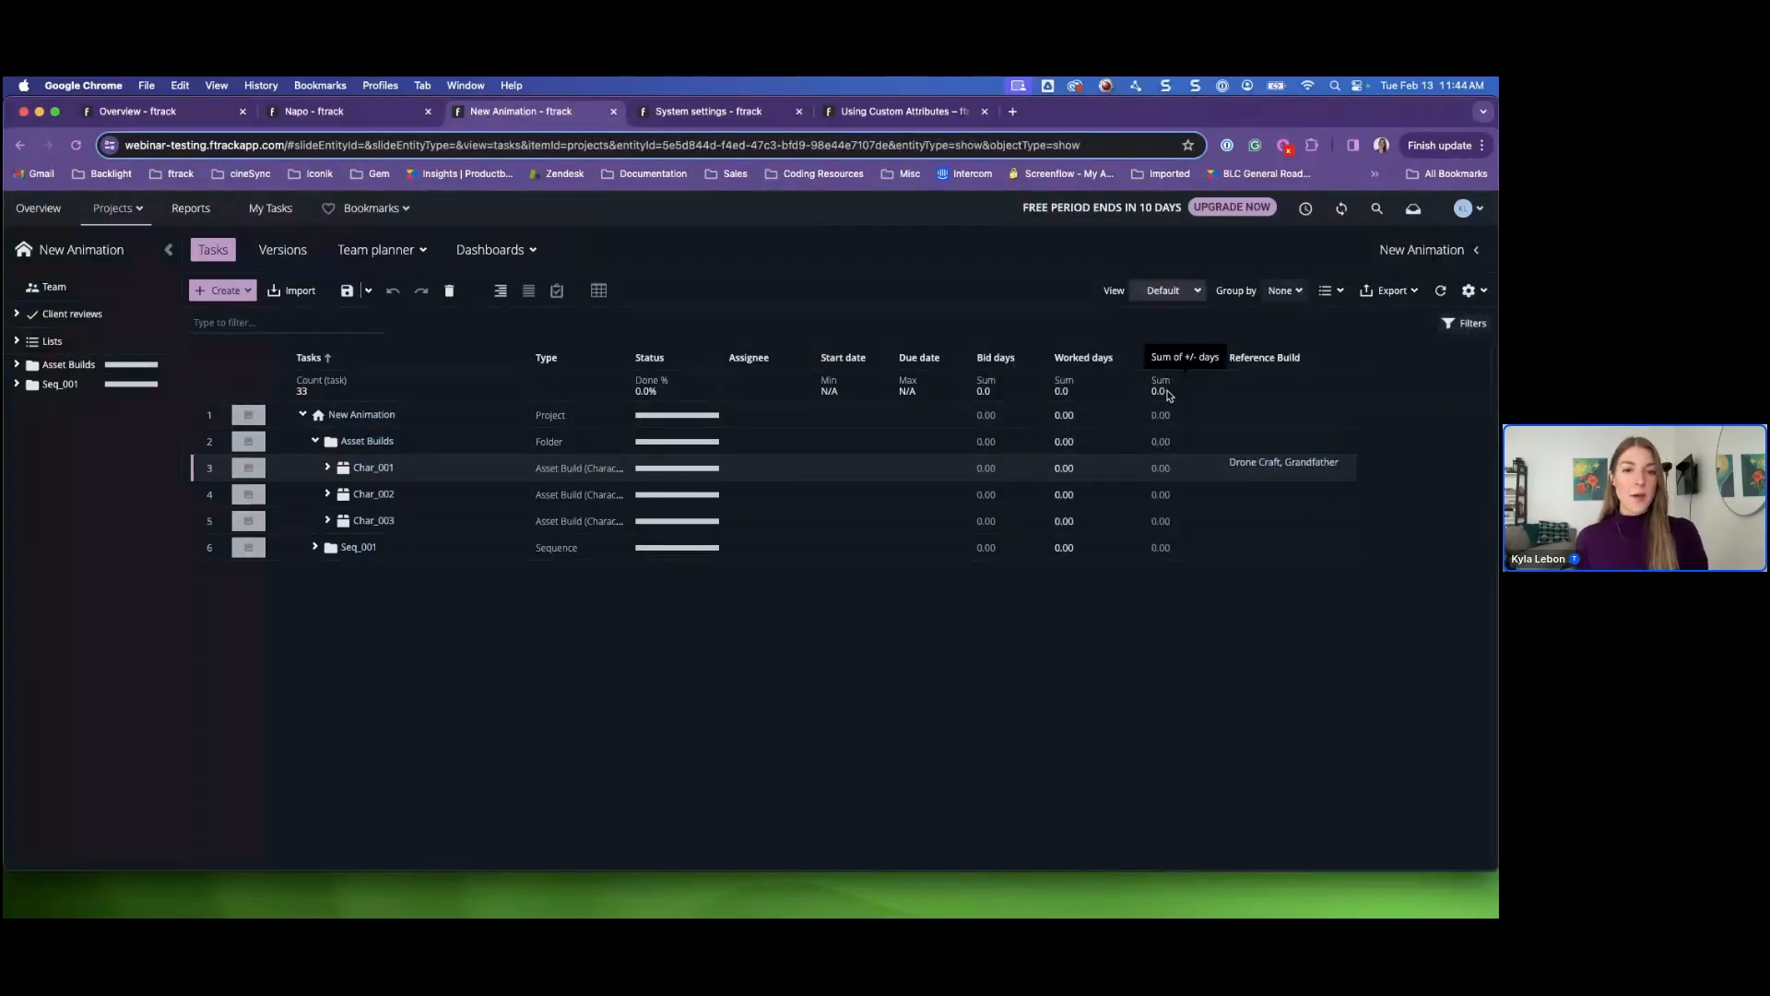
key("ctrl+Right")
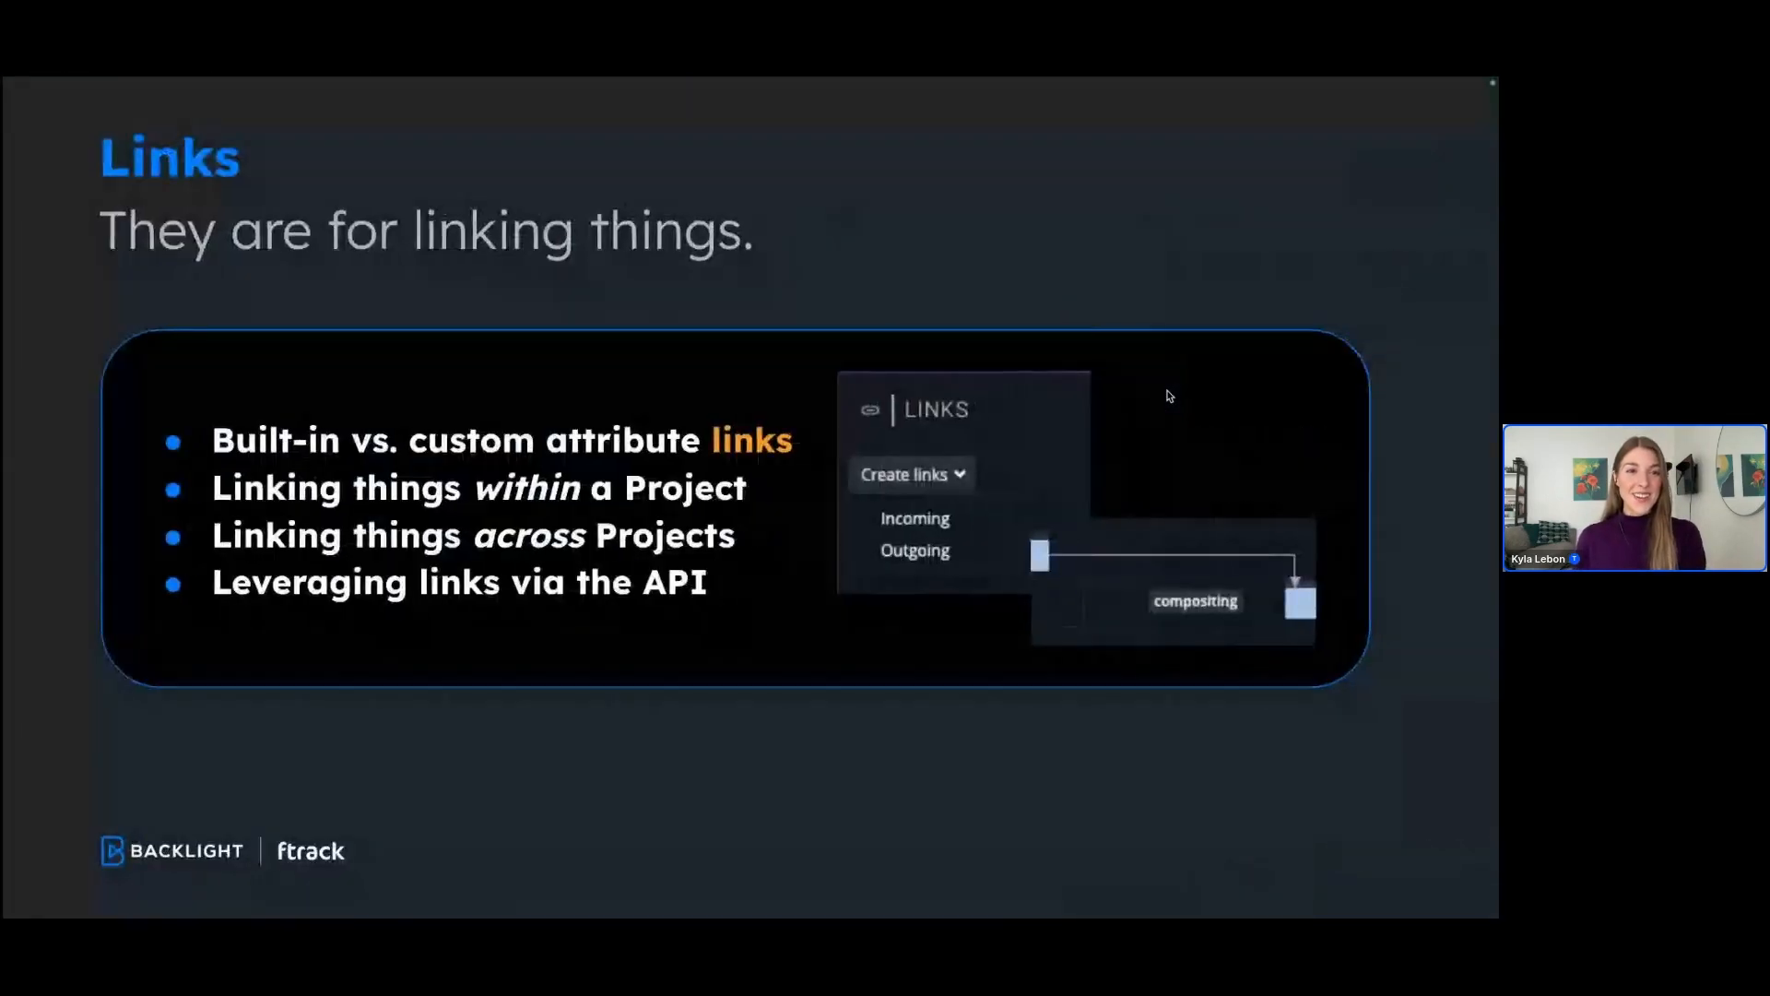
key("Right")
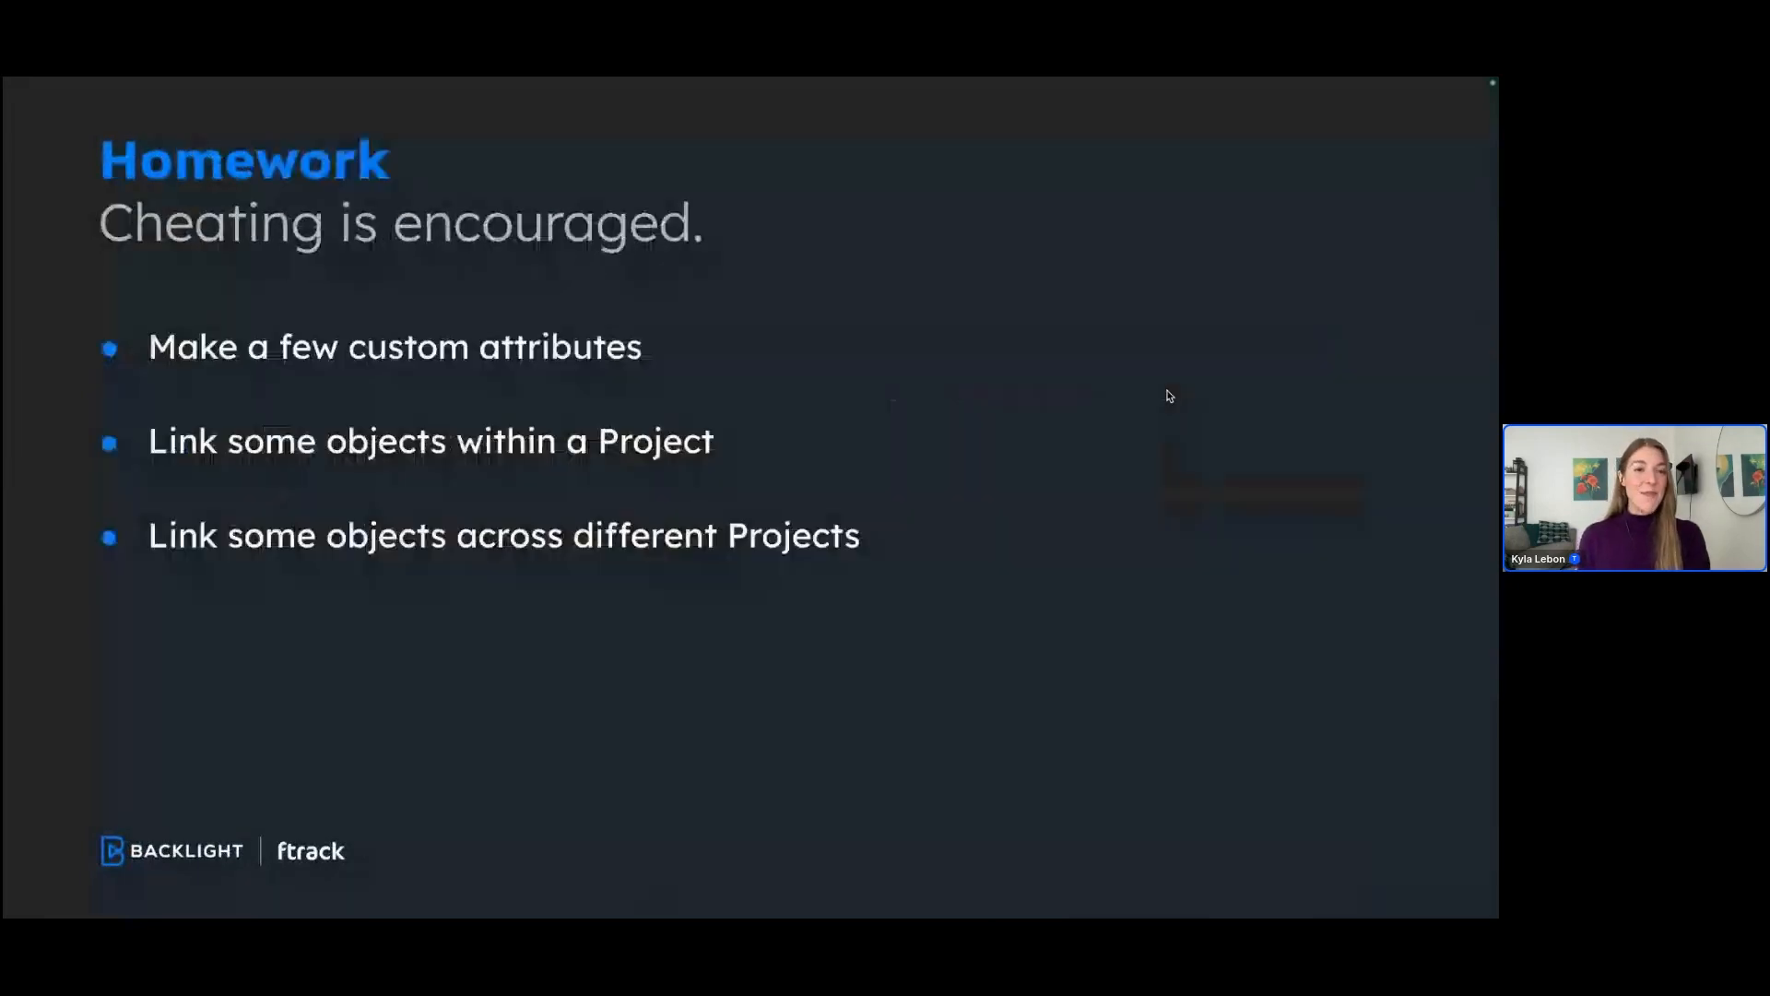